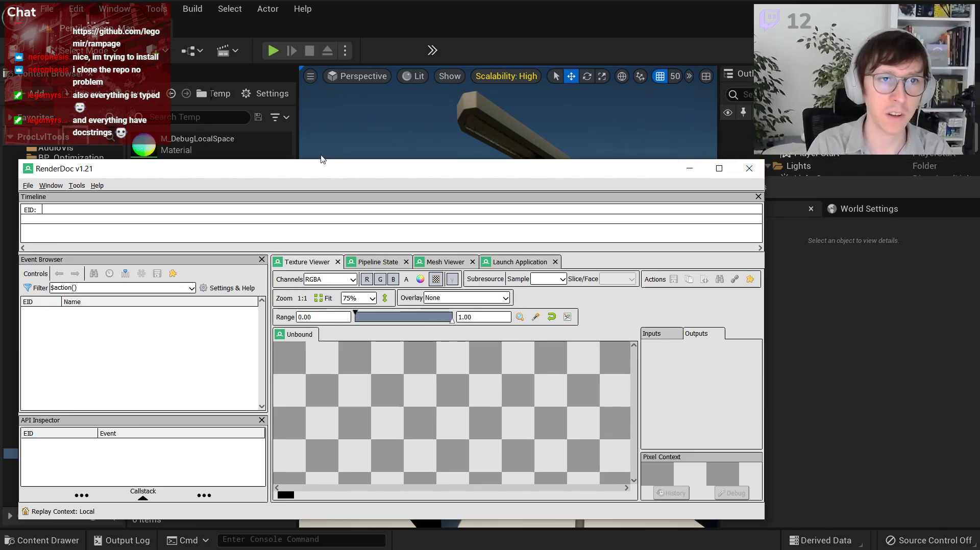
Step: Switch to the Unreal editor and select the shader test sphere in the level
{"action": "left_click", "coordinate": [458, 11]}
{"action": "scroll", "coordinate": [529, 360], "scroll_direction": "down", "scroll_amount": 5}
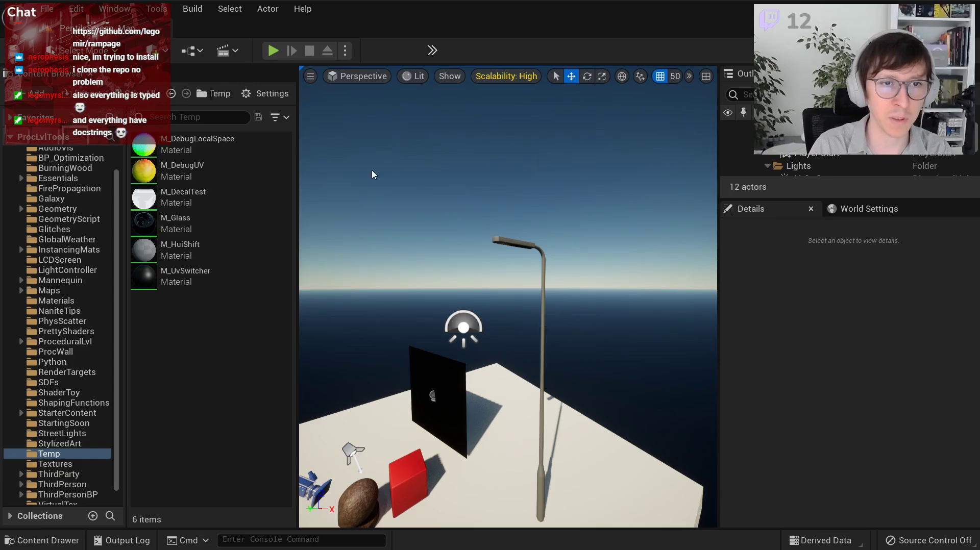
{"action": "left_click", "coordinate": [511, 238]}
{"action": "left_click", "coordinate": [380, 470]}
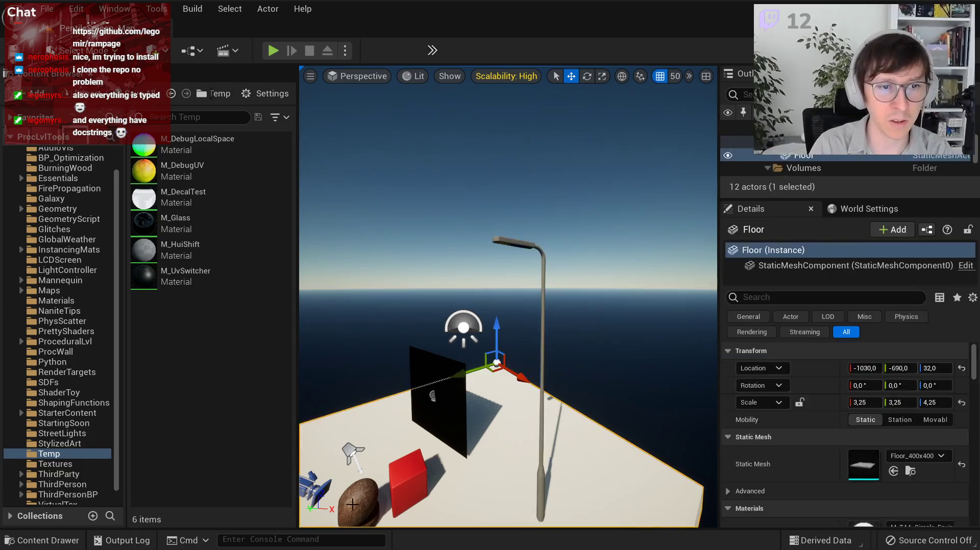
{"action": "left_click", "coordinate": [358, 503]}
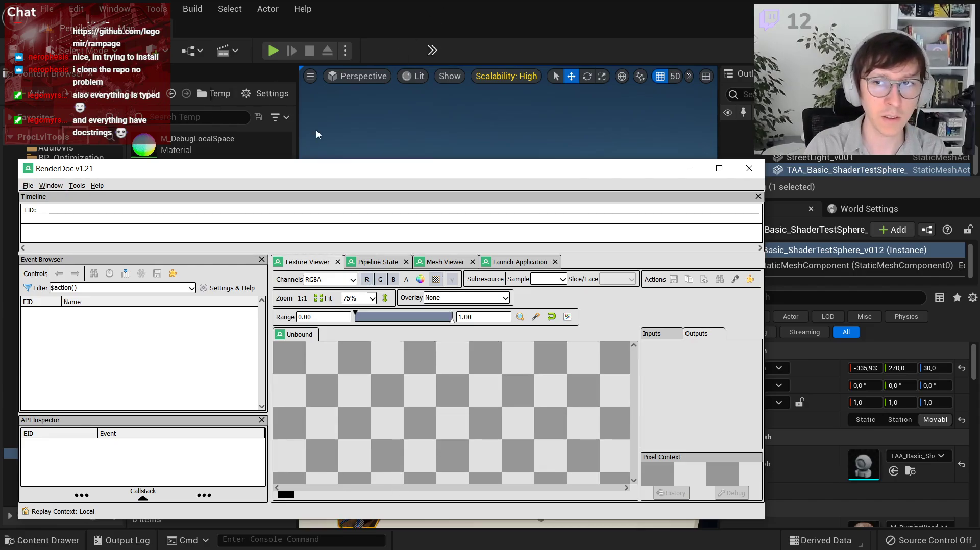
{"action": "left_click", "coordinate": [27, 186]}
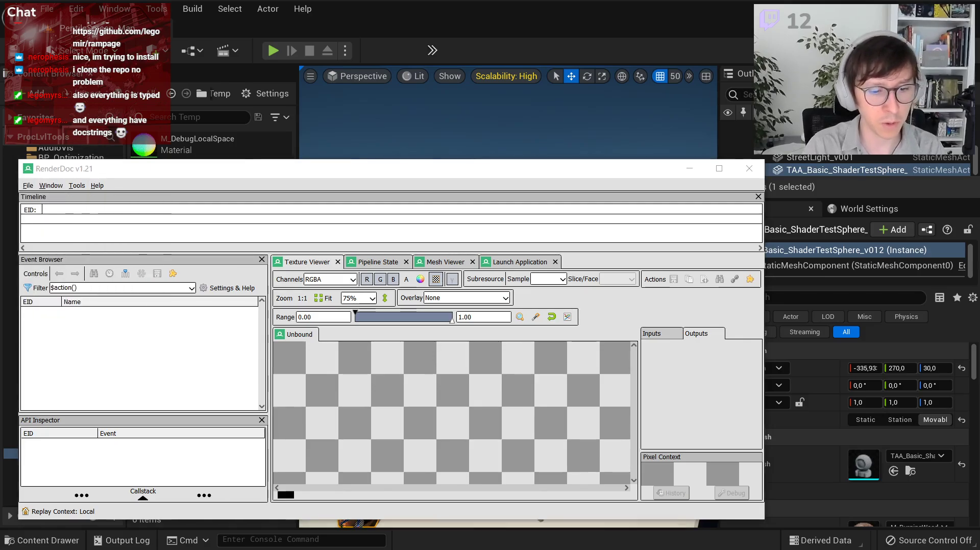
{"action": "key", "text": "alt+Tab"}
{"action": "left_click", "coordinate": [80, 19]}
{"action": "left_click", "coordinate": [467, 40]}
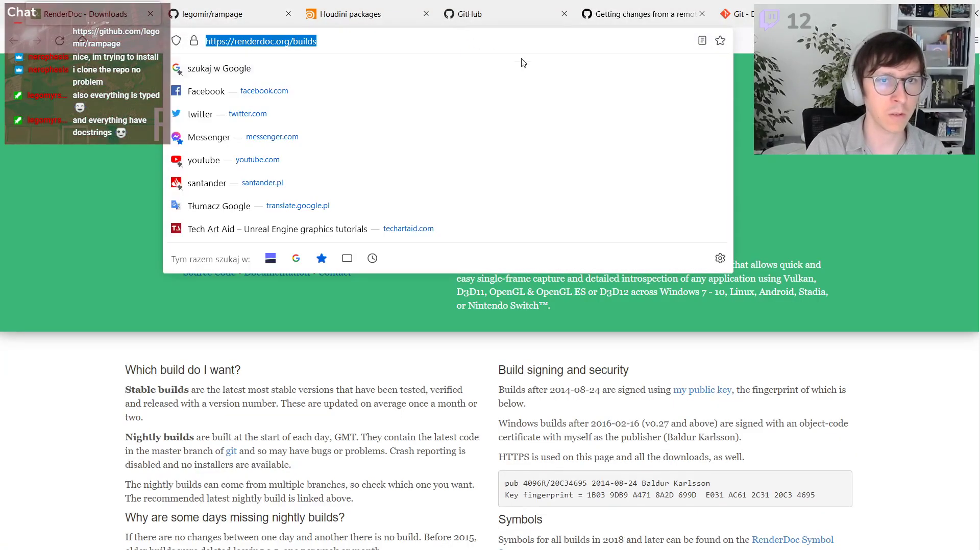
{"action": "key", "text": "alt+Tab"}
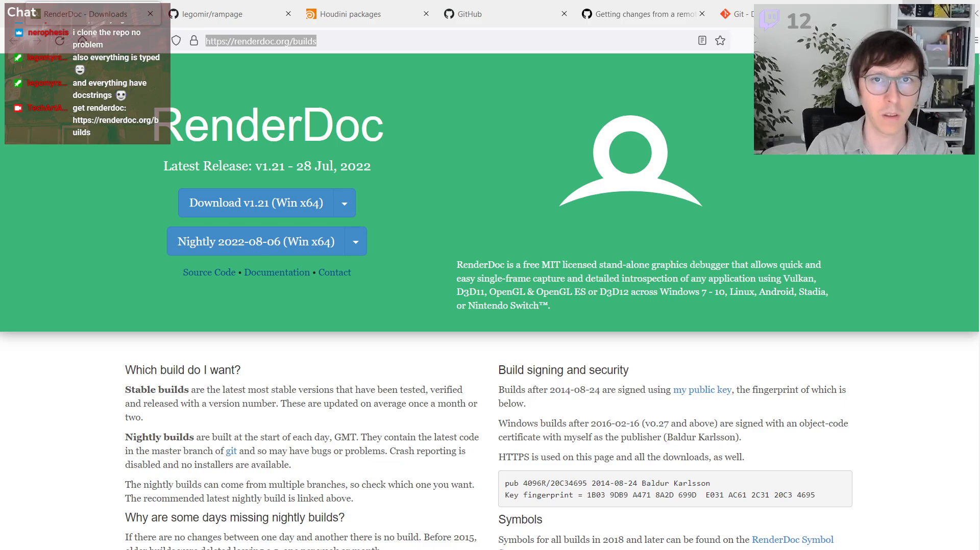
{"action": "key", "text": "alt+Tab"}
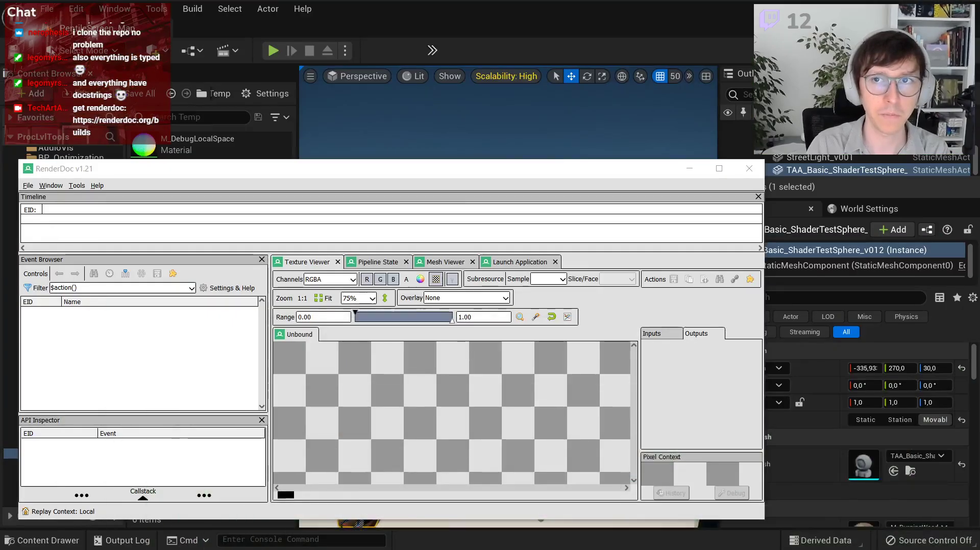
Step: Open the application launch settings and review the BadNorth.exe path, working directory, command-line arguments and capture options
{"action": "left_click", "coordinate": [30, 186]}
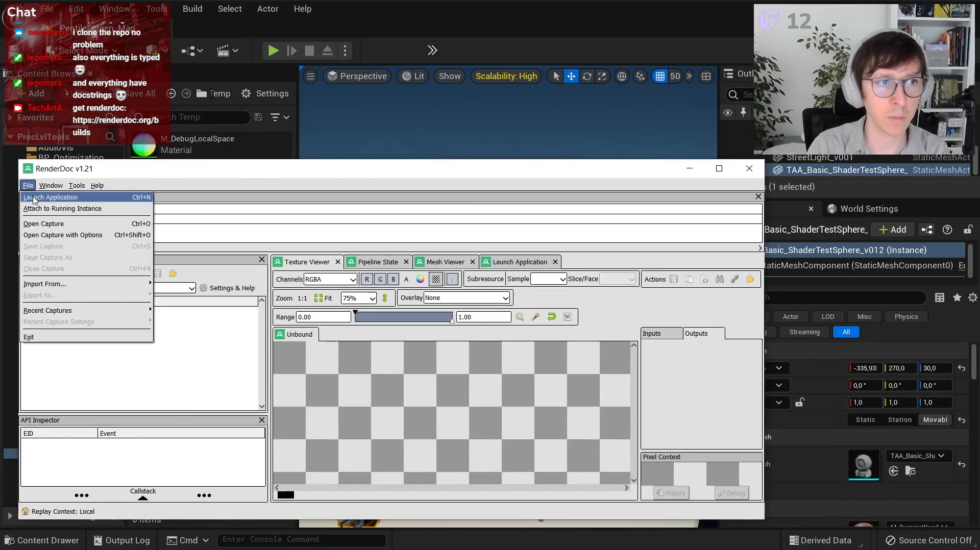
{"action": "left_click", "coordinate": [88, 202]}
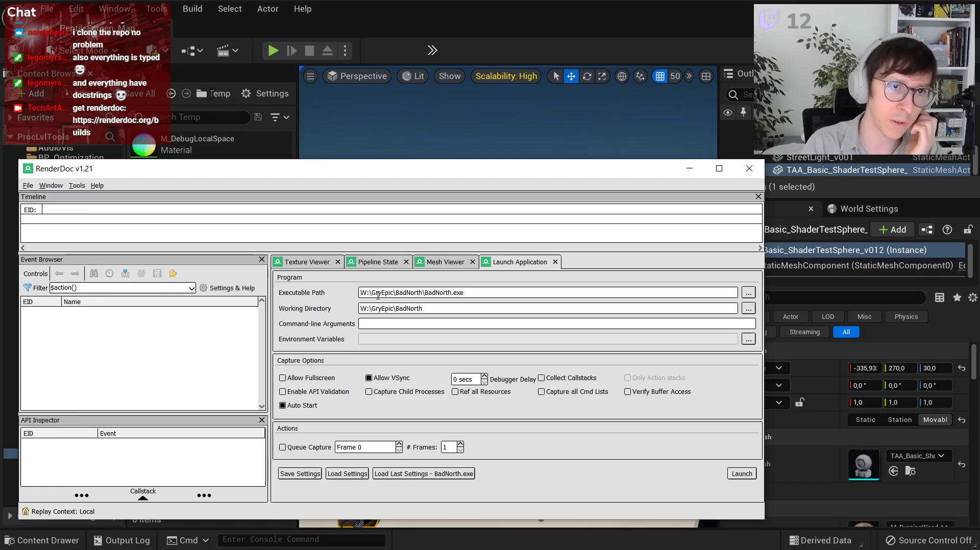
{"action": "left_click_drag", "start_coordinate": [480, 292], "coordinate": [321, 293]}
{"action": "left_click", "coordinate": [439, 308]}
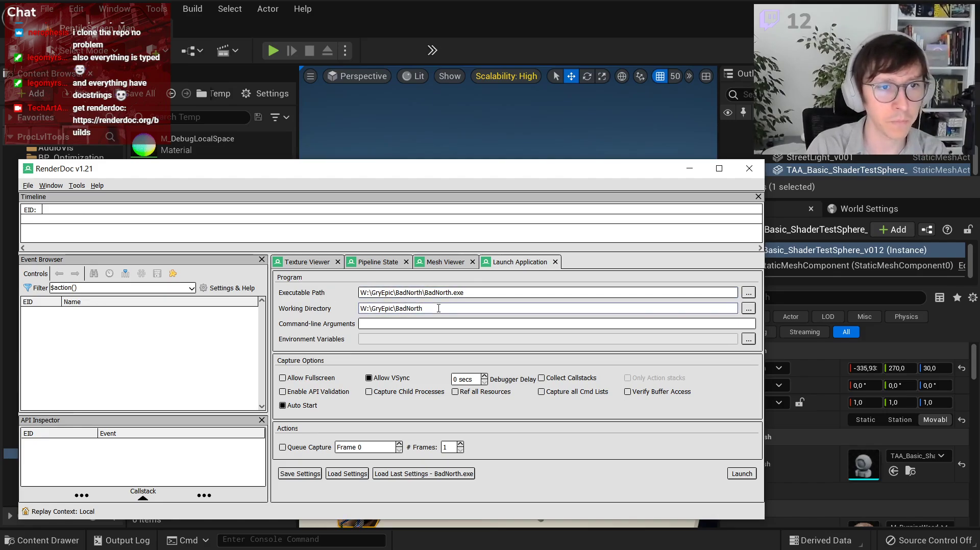
{"action": "left_click", "coordinate": [408, 325]}
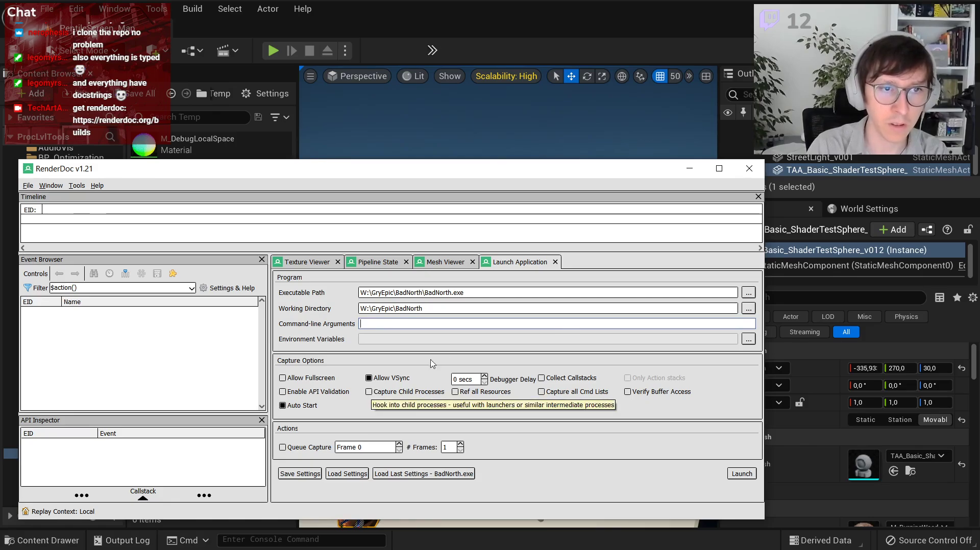
{"action": "left_click_drag", "start_coordinate": [427, 292], "coordinate": [480, 291]}
{"action": "left_click", "coordinate": [479, 291]}
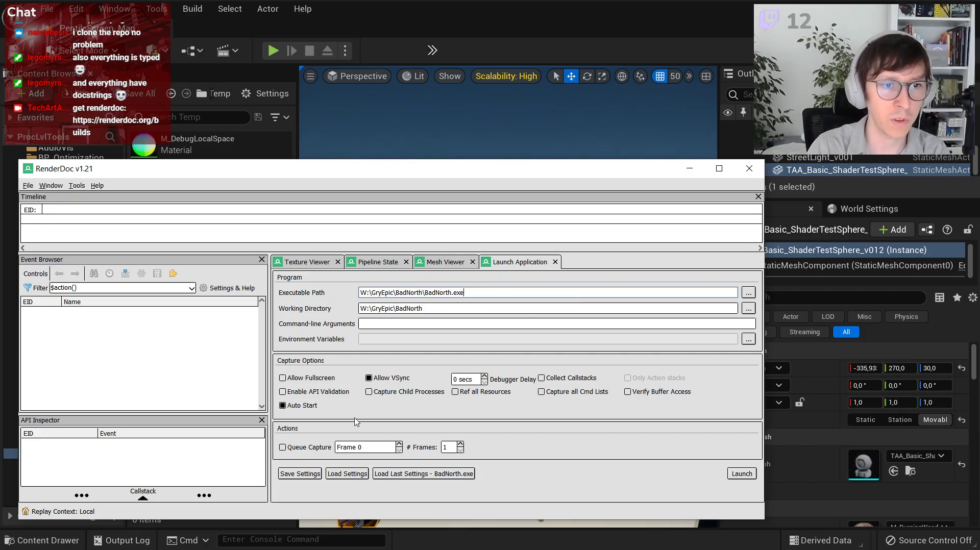
{"action": "left_click", "coordinate": [372, 392]}
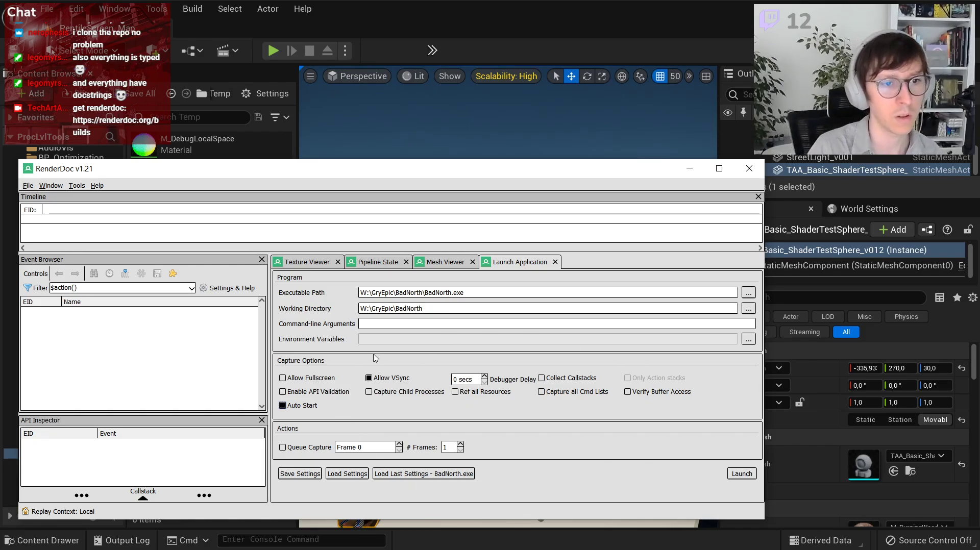
{"action": "key", "text": "Tab"}
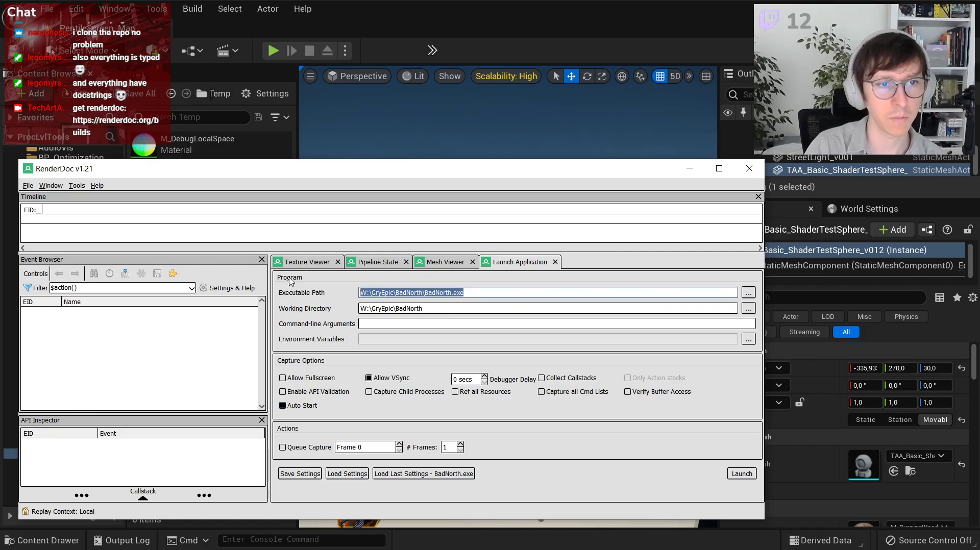
{"action": "key", "text": "Tab"}
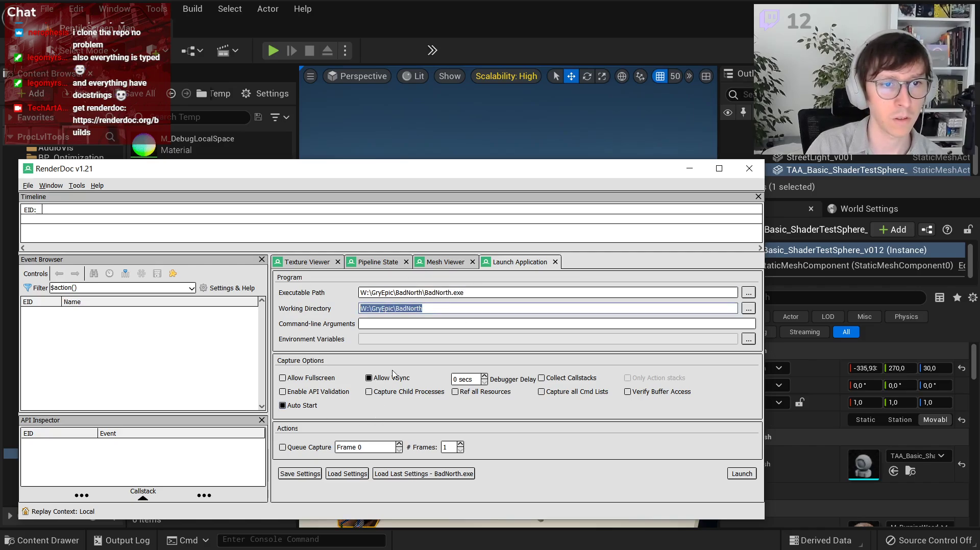
Step: Launch BadNorth.exe through RenderDoc, check the capture connection and start the game to reach its main menu
{"action": "left_click", "coordinate": [741, 474]}
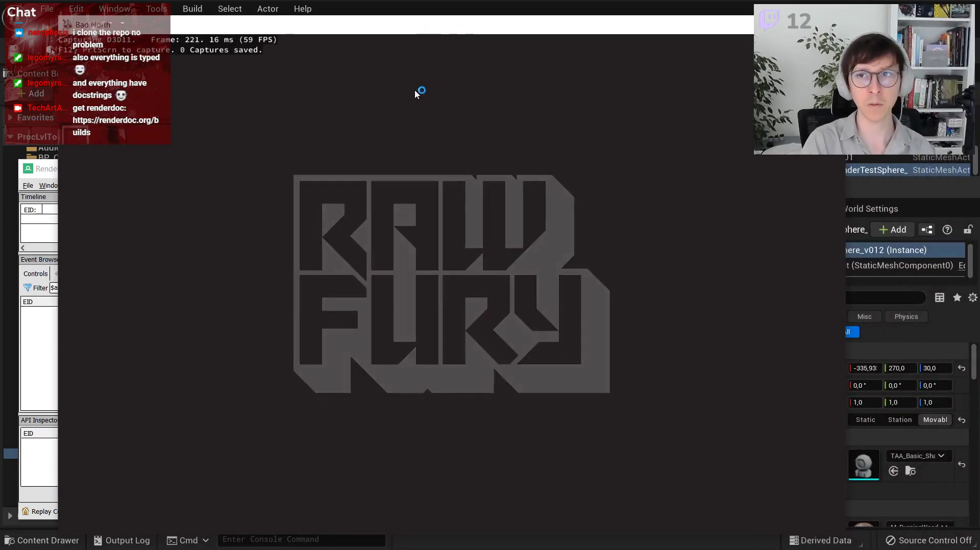
{"action": "left_click_drag", "start_coordinate": [394, 24], "coordinate": [352, 150]}
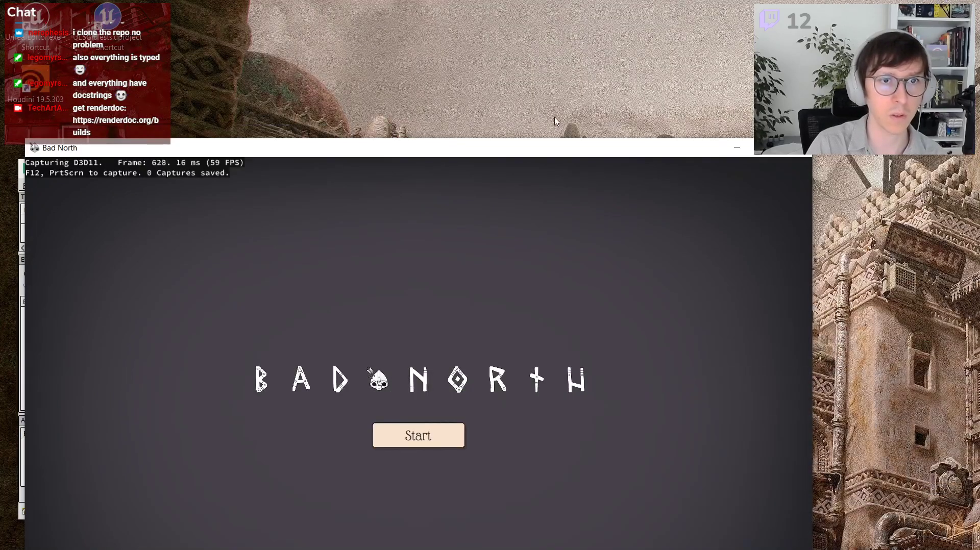
{"action": "left_click_drag", "start_coordinate": [549, 149], "coordinate": [597, 43]}
{"action": "left_click", "coordinate": [77, 174]}
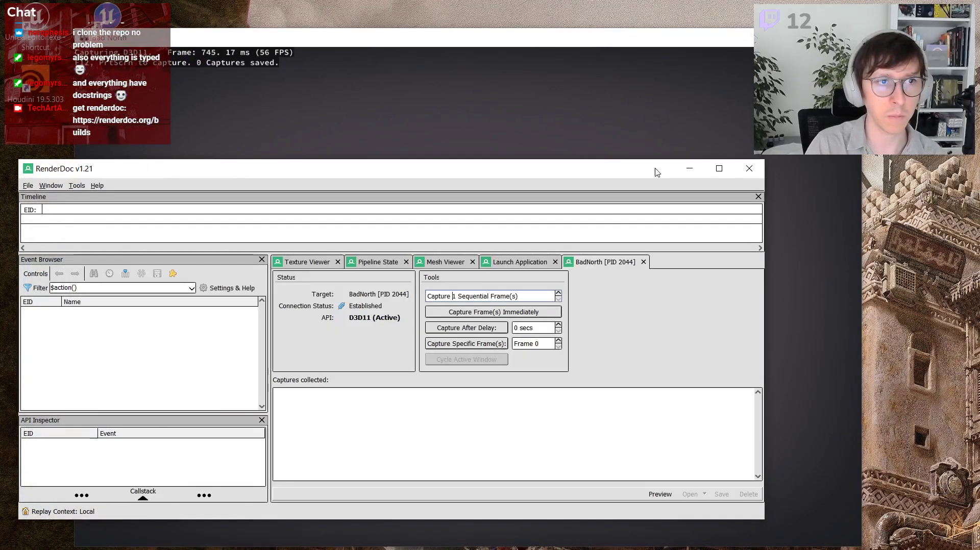
{"action": "key", "text": "alt+Tab"}
{"action": "left_click", "coordinate": [443, 324]}
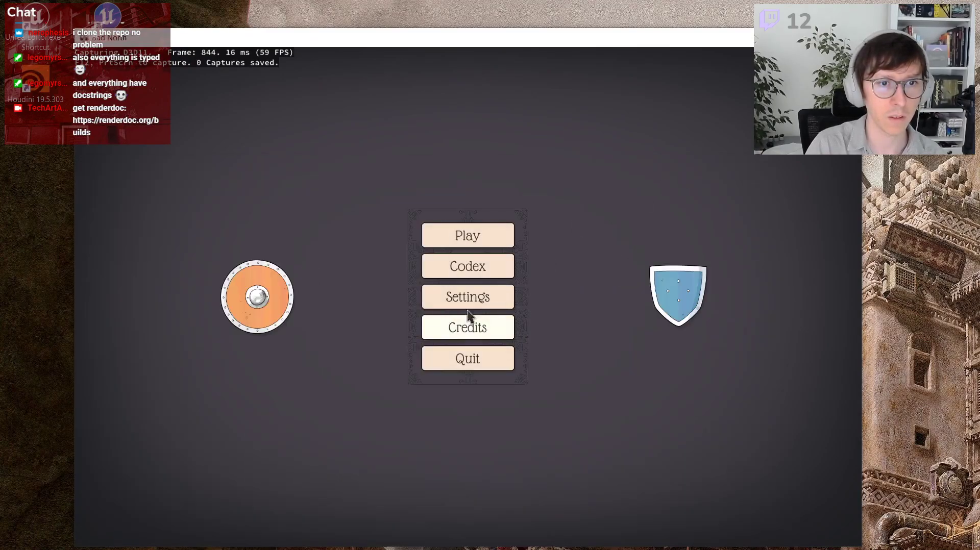
Step: Look through the game's display, graphics, controls and audio settings and return to the main menu
{"action": "left_click", "coordinate": [491, 304]}
{"action": "scroll", "coordinate": [461, 518], "scroll_direction": "down", "scroll_amount": 2}
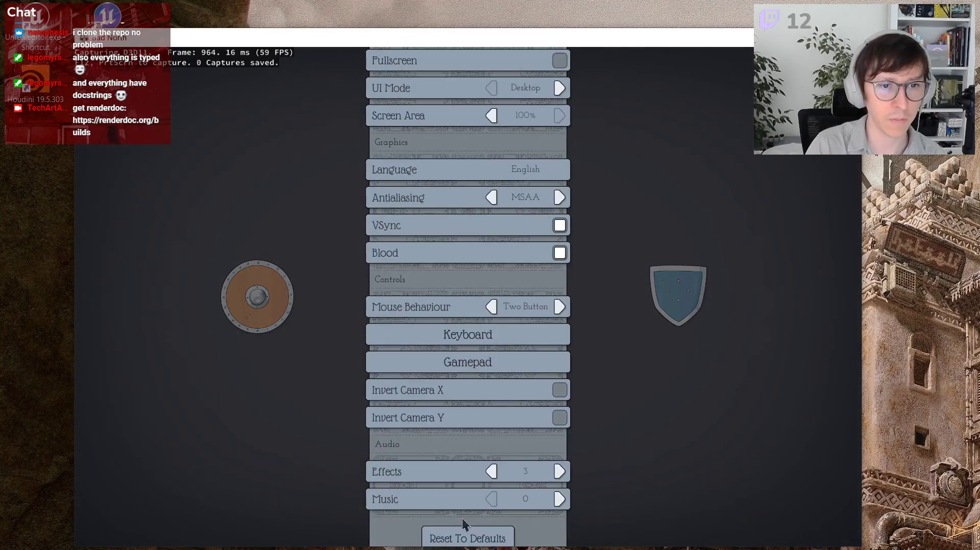
{"action": "scroll", "coordinate": [460, 492], "scroll_direction": "up", "scroll_amount": 2}
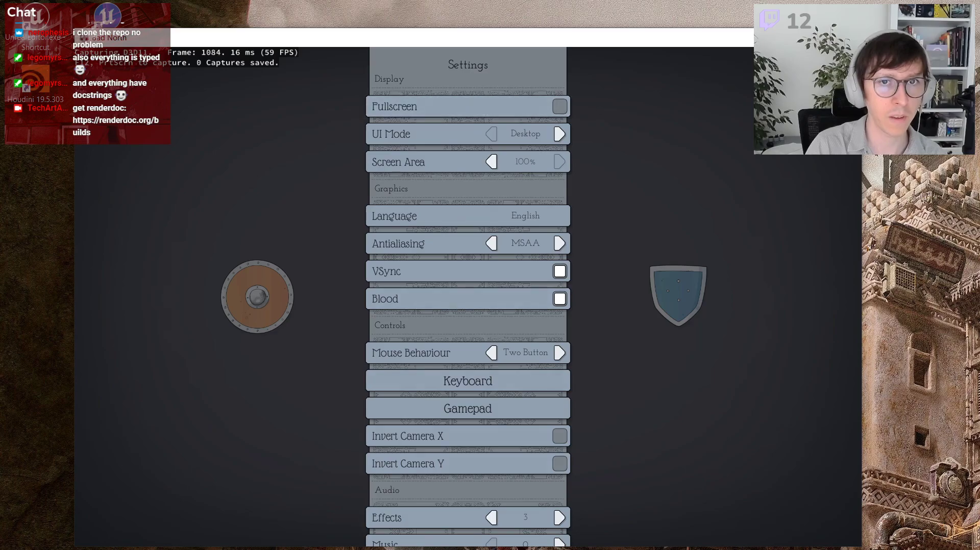
{"action": "key", "text": "Escape"}
Step: Reposition the game window and begin a new game on Normal difficulty with the tutorial enabled
{"action": "left_click_drag", "start_coordinate": [477, 42], "coordinate": [582, 45]}
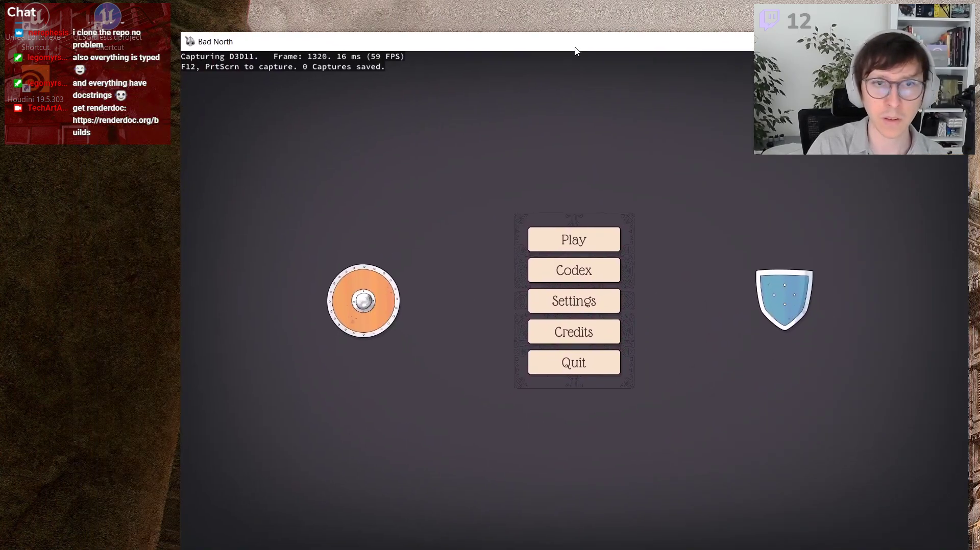
{"action": "left_click", "coordinate": [568, 237]}
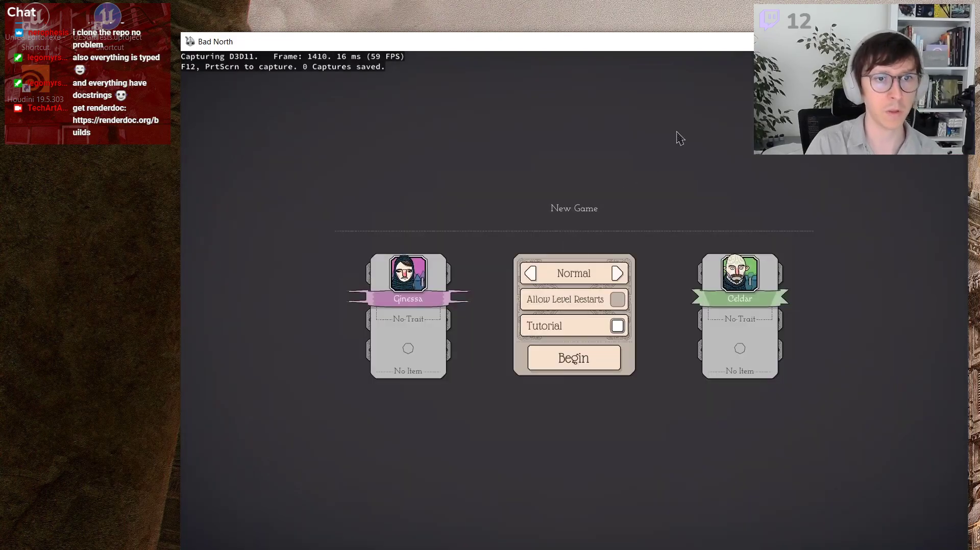
{"action": "left_click", "coordinate": [558, 359]}
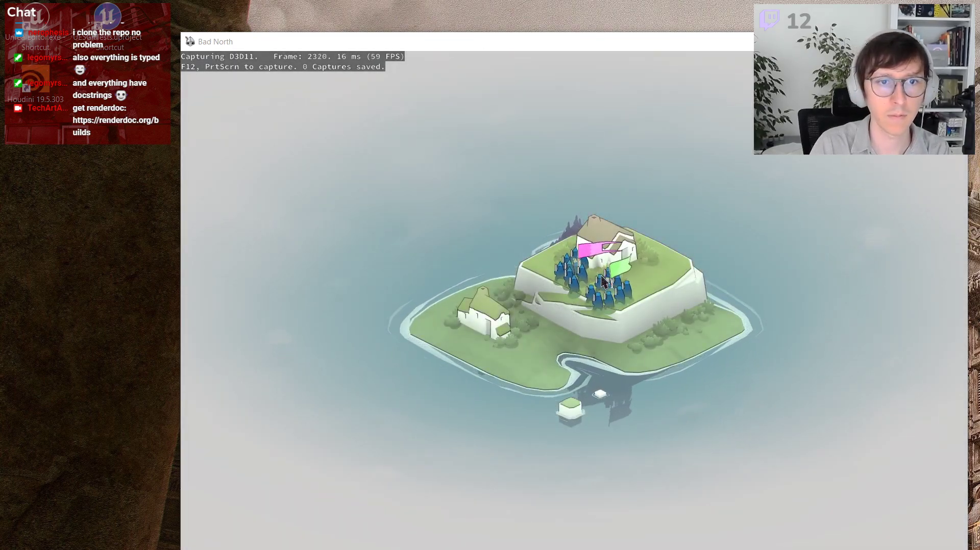
Step: Capture one frame of the island in a closer, slightly rotated view and close the game
{"action": "left_click", "coordinate": [687, 269]}
{"action": "left_click_drag", "start_coordinate": [687, 269], "coordinate": [581, 275]}
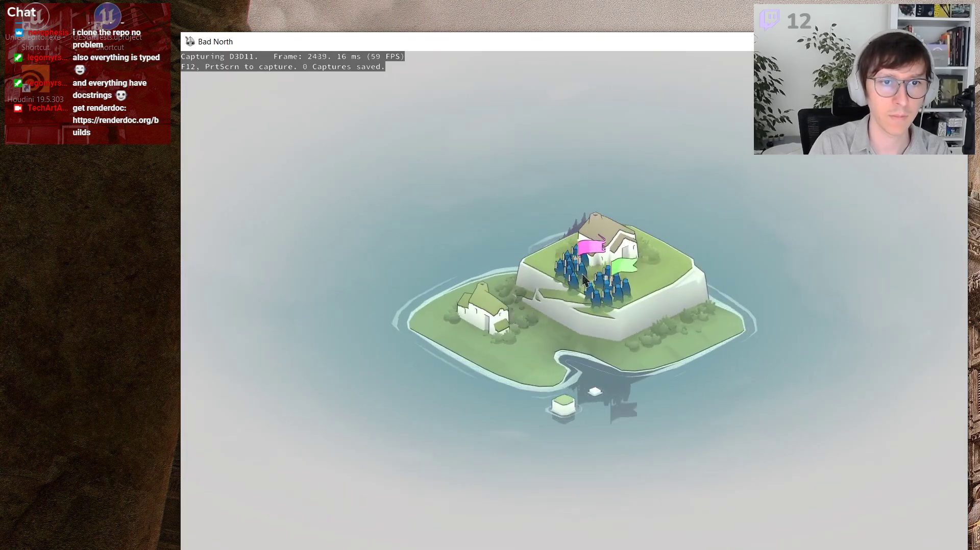
{"action": "scroll", "coordinate": [582, 276], "scroll_direction": "up", "scroll_amount": 4}
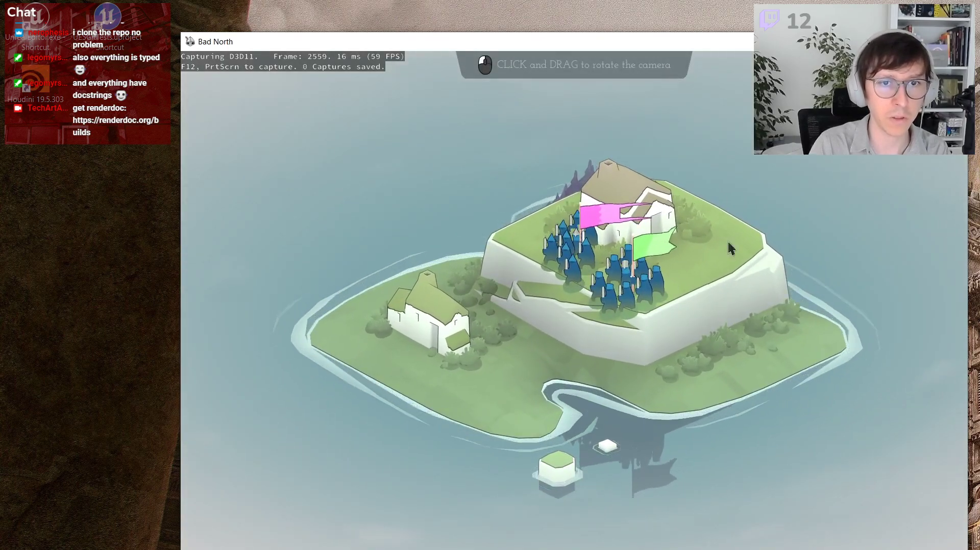
{"action": "left_click_drag", "start_coordinate": [728, 243], "coordinate": [705, 262]}
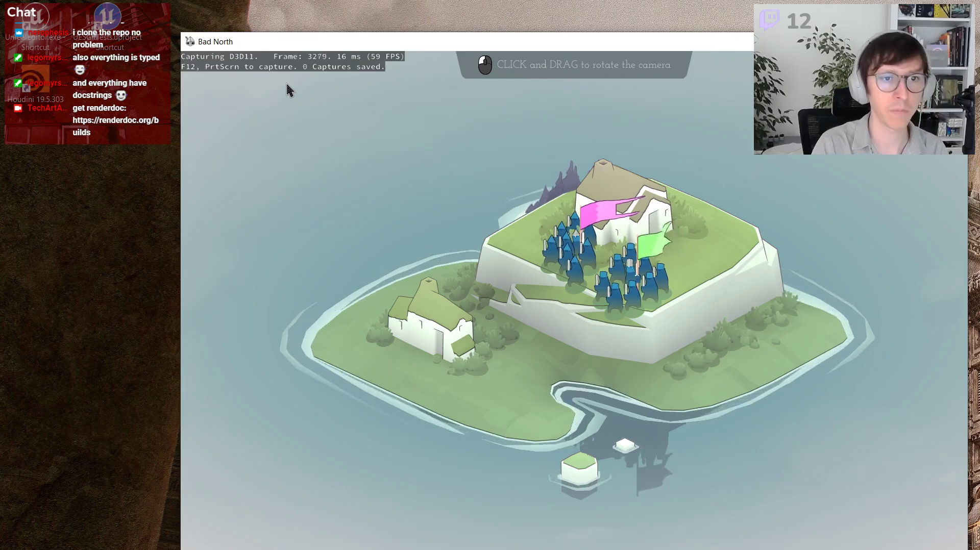
{"action": "key", "text": "F12"}
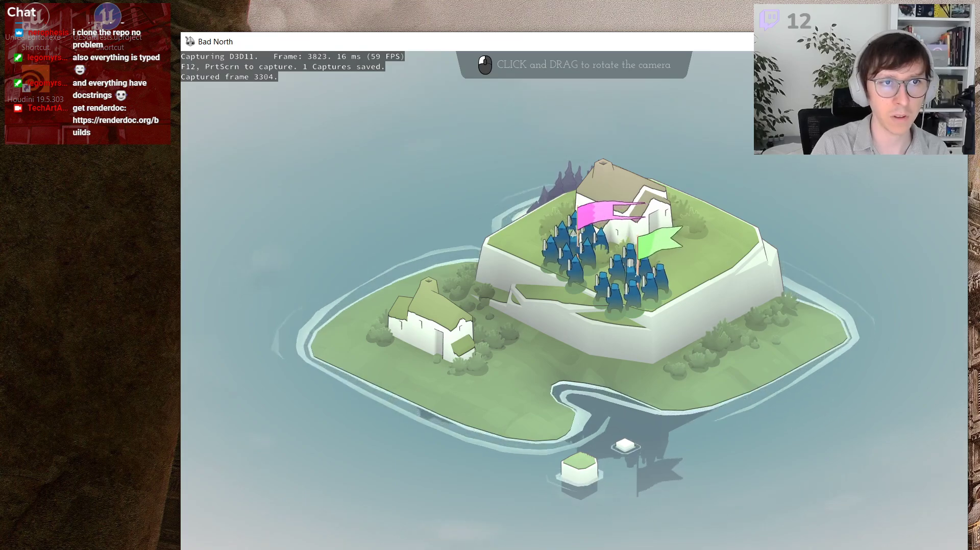
{"action": "key", "text": "alt+F4"}
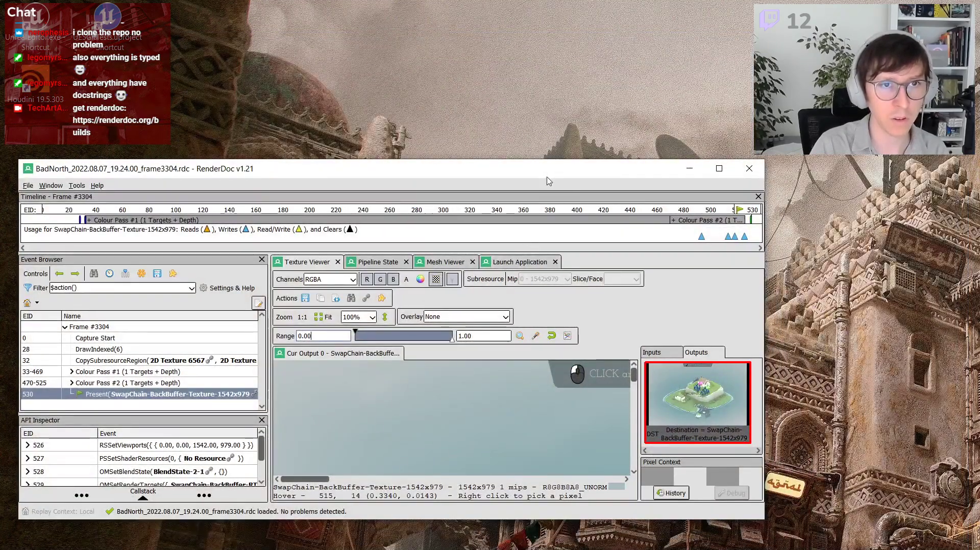
Step: Move and enlarge the RenderDoc window, and zoom the captured back buffer to 49% to show the whole island
{"action": "left_click_drag", "start_coordinate": [536, 160], "coordinate": [510, 20]}
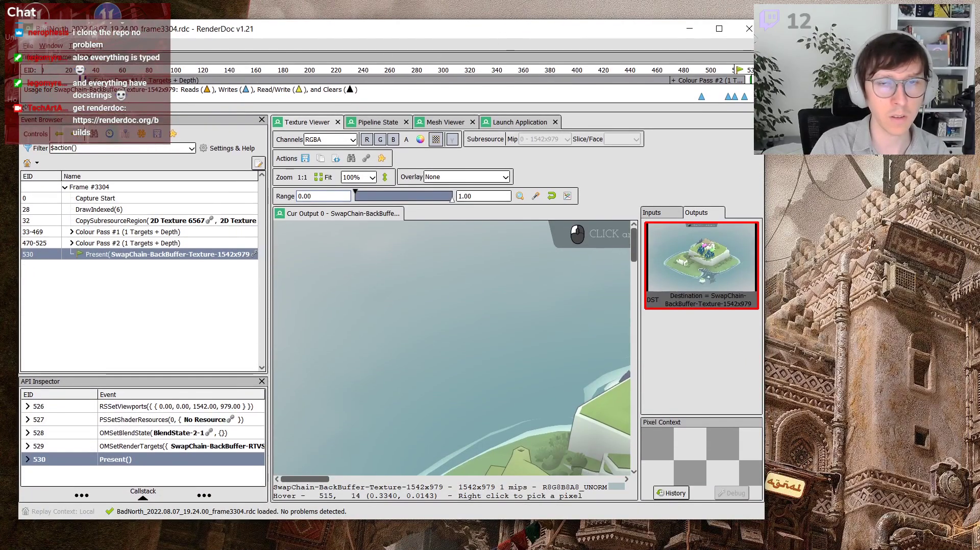
{"action": "left_click_drag", "start_coordinate": [18, 306], "coordinate": [88, 306]}
{"action": "scroll", "coordinate": [485, 377], "scroll_direction": "down", "scroll_amount": 1}
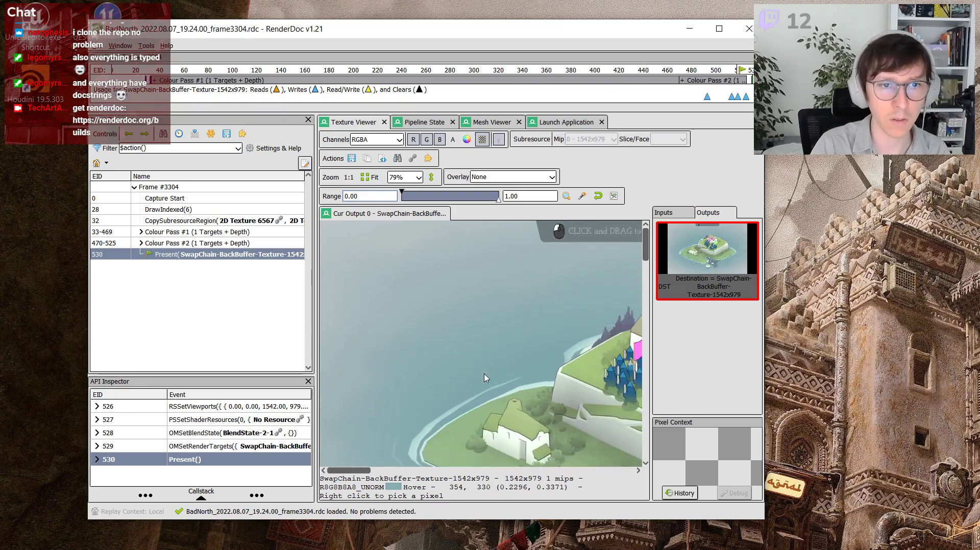
{"action": "scroll", "coordinate": [485, 378], "scroll_direction": "down", "scroll_amount": 2}
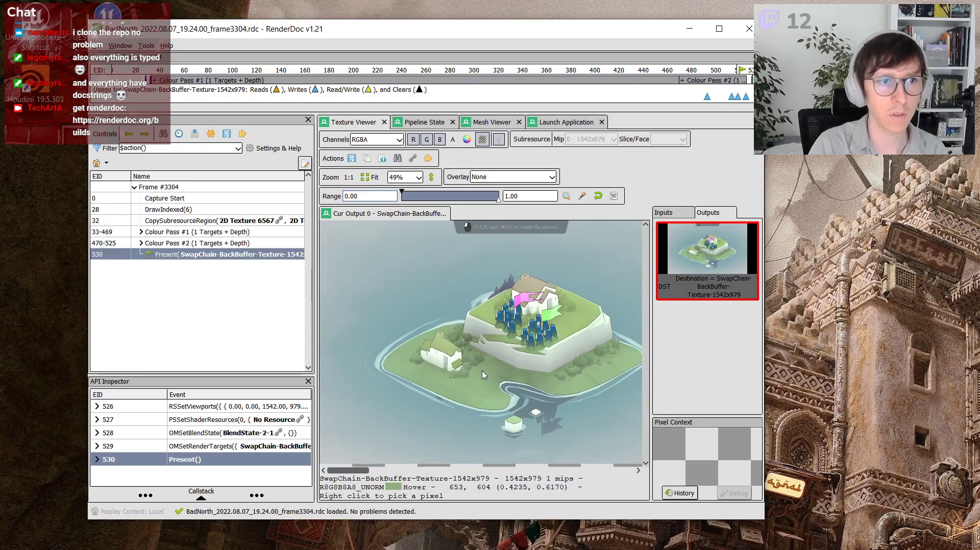
{"action": "left_click_drag", "start_coordinate": [761, 518], "coordinate": [874, 539]}
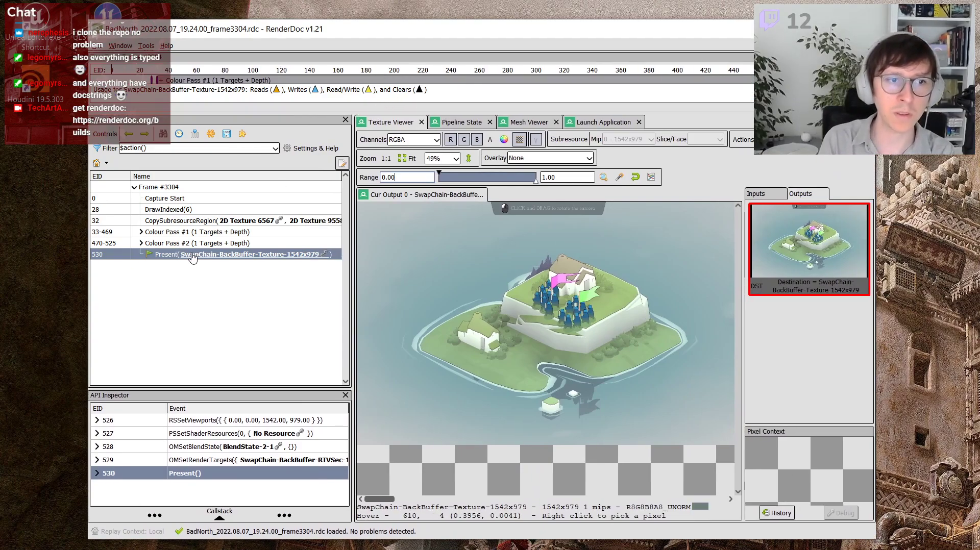
Step: Select the final Present event of the captured frame and make the timeline area taller
{"action": "left_click", "coordinate": [175, 189]}
{"action": "left_click", "coordinate": [179, 255]}
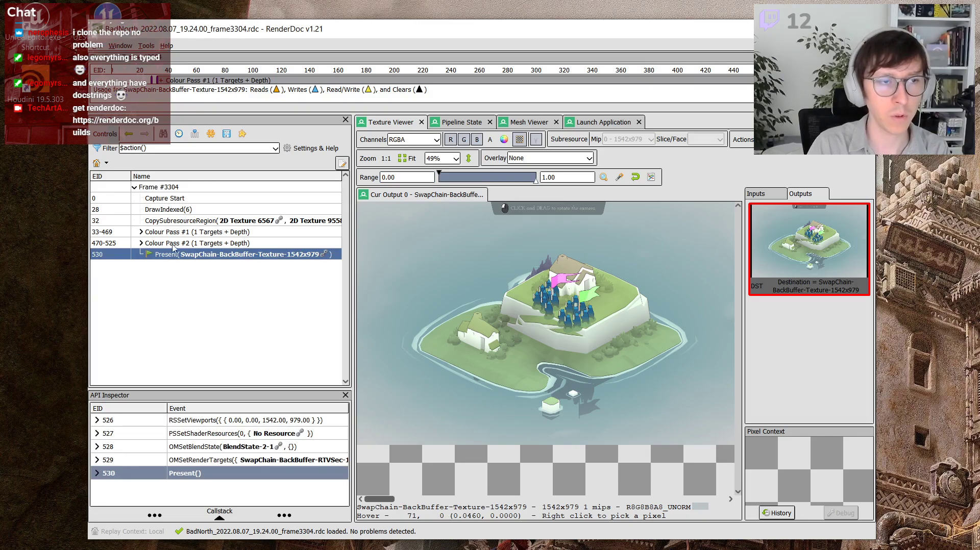
{"action": "left_click_drag", "start_coordinate": [339, 114], "coordinate": [306, 116]}
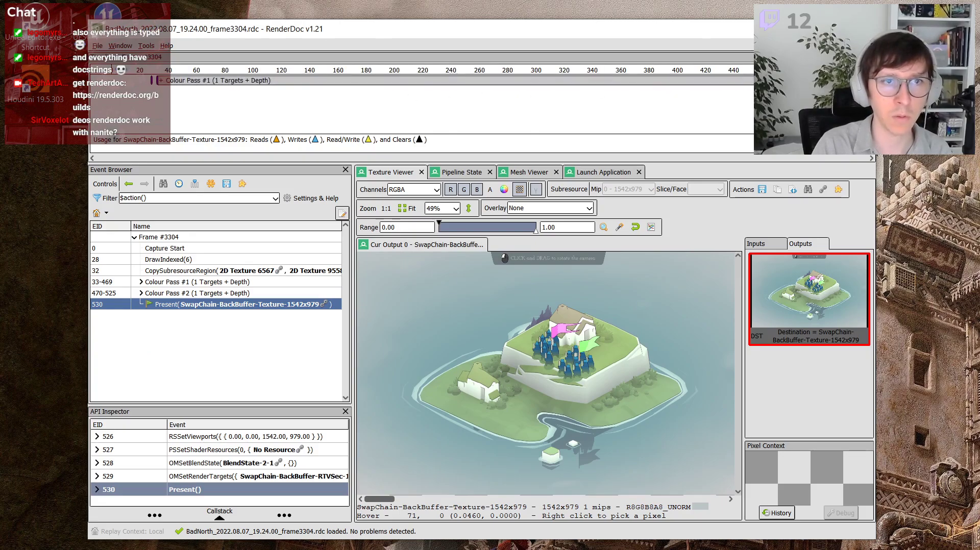
Step: Expand Colour Pass #1 in the timeline, examine the spread of its draw events up close, and collapse it again
{"action": "left_click", "coordinate": [161, 81]}
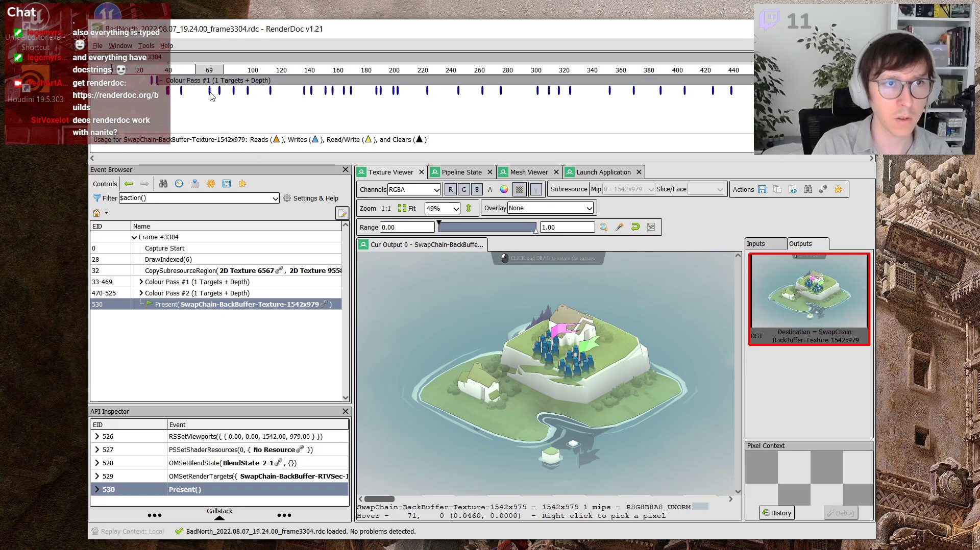
{"action": "scroll", "coordinate": [234, 92], "scroll_direction": "up", "scroll_amount": 5}
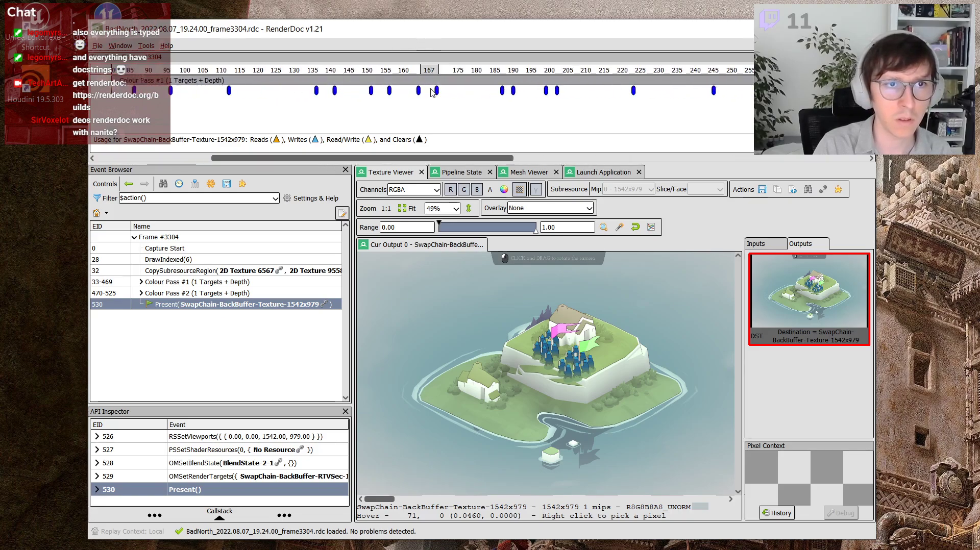
{"action": "scroll", "coordinate": [434, 93], "scroll_direction": "up", "scroll_amount": 3}
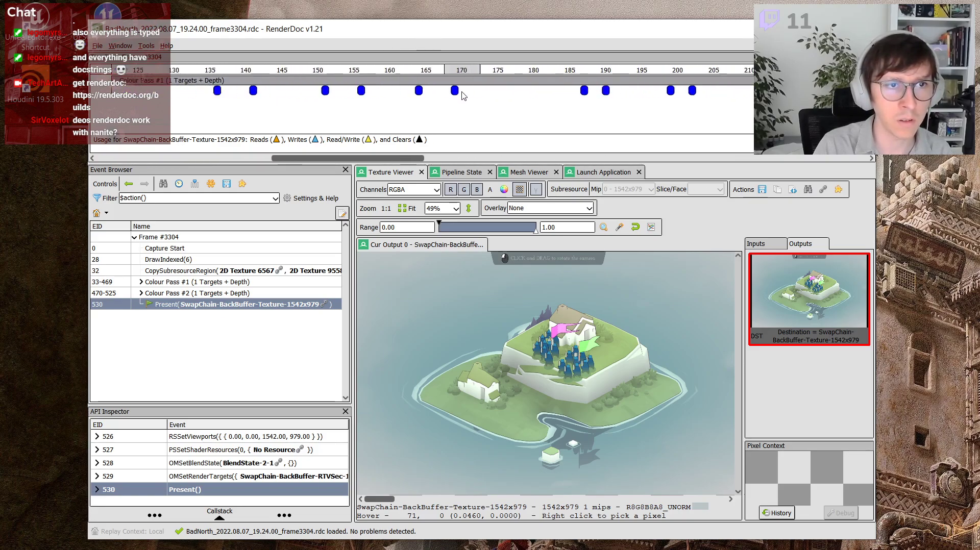
{"action": "scroll", "coordinate": [463, 96], "scroll_direction": "down", "scroll_amount": 8}
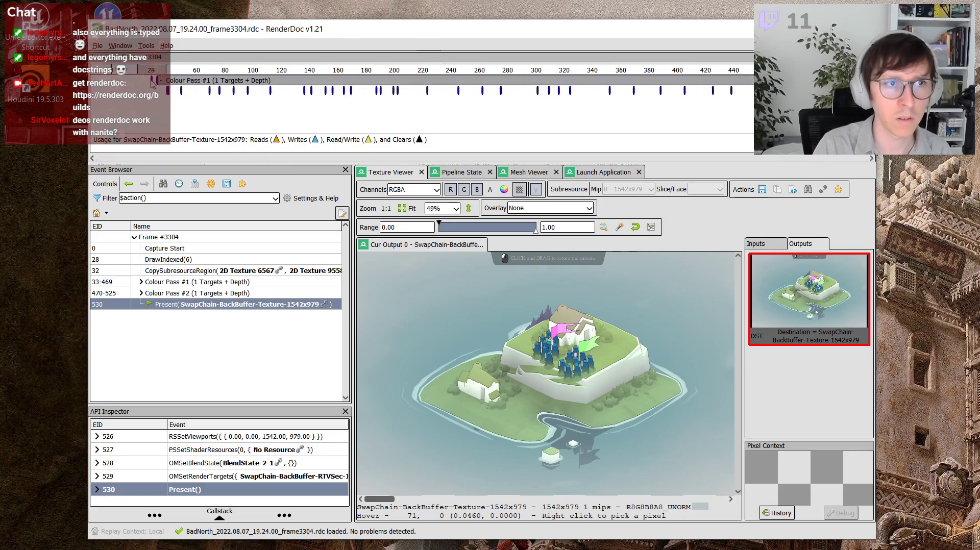
{"action": "left_click", "coordinate": [160, 80]}
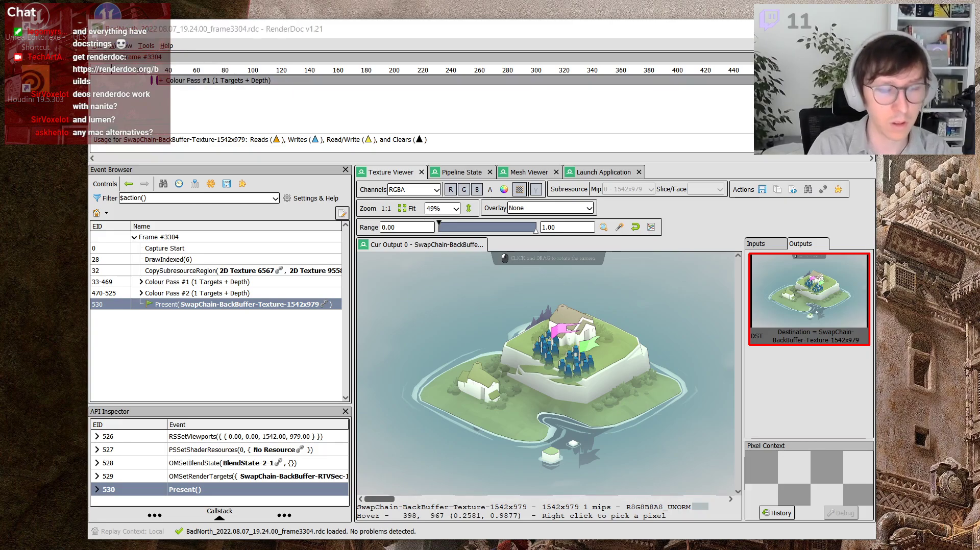
Step: Switch to the RenderDoc downloads page in Firefox and check which platforms the v1.21 stable builds are offered for
{"action": "left_click", "coordinate": [416, 546]}
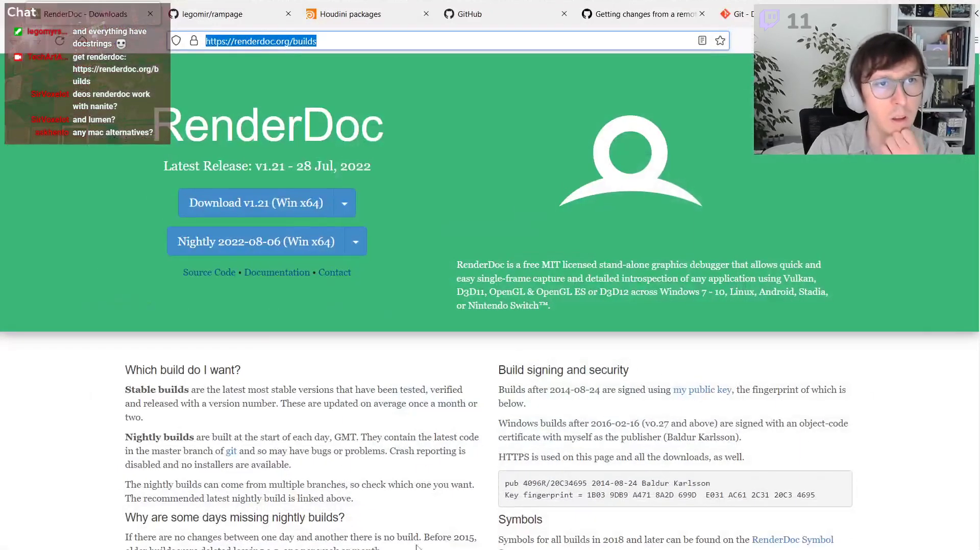
{"action": "left_click", "coordinate": [347, 205]}
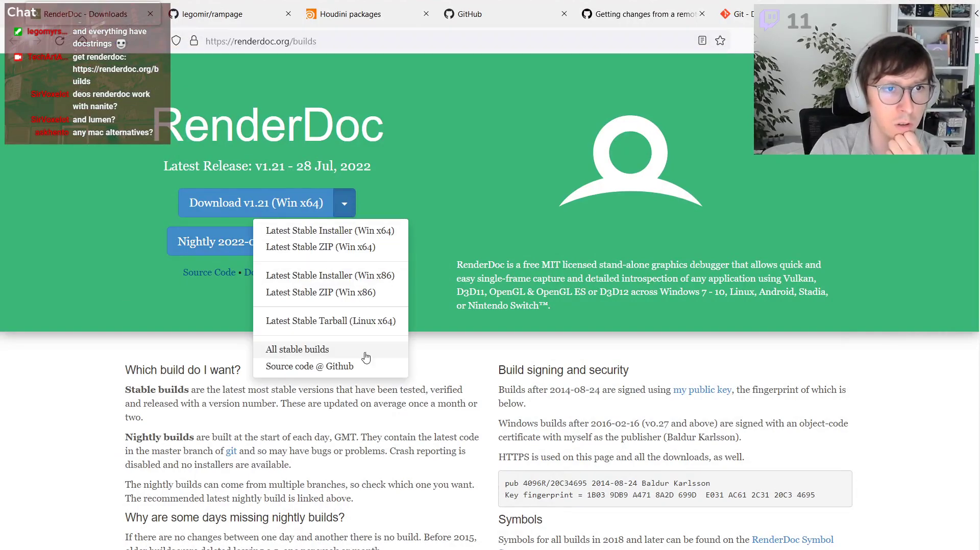
{"action": "left_click", "coordinate": [464, 374]}
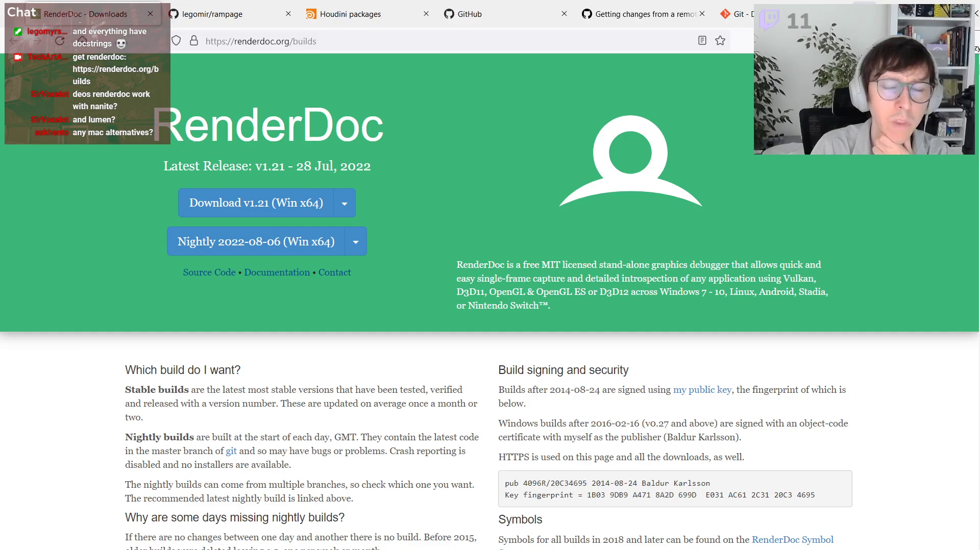
Step: Search the web in a new browser tab for "macos metal frame debugger"
{"action": "key", "text": "ctrl+t"}
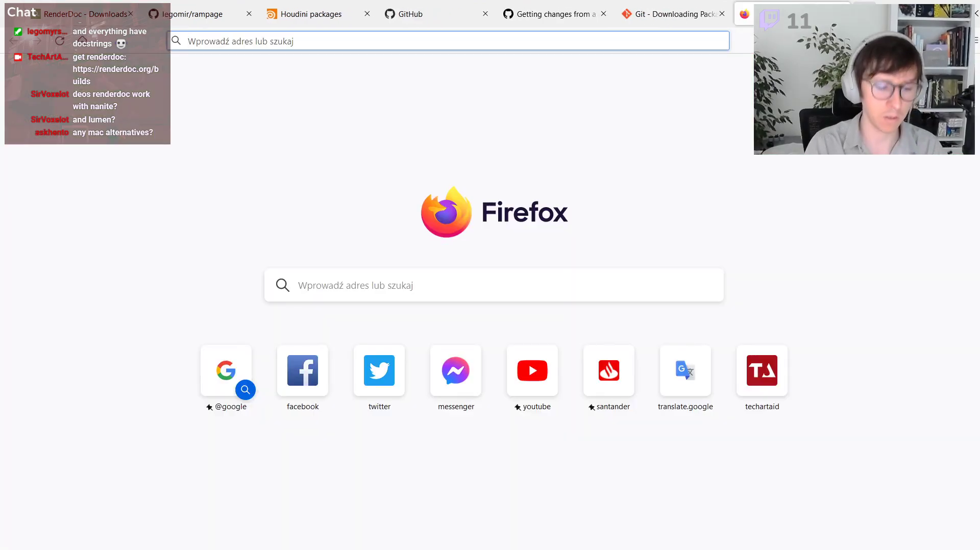
{"action": "type", "text": "metal frame"}
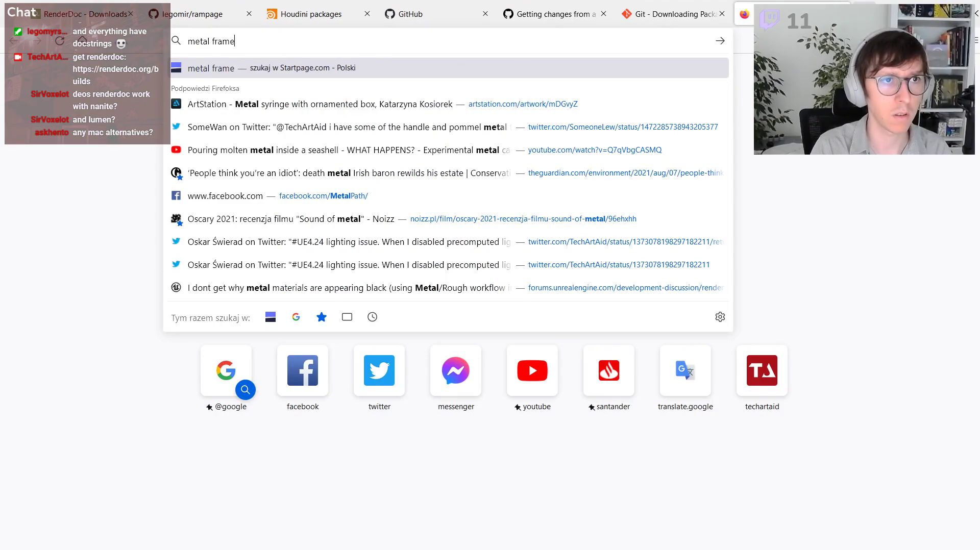
{"action": "key", "text": "Home"}
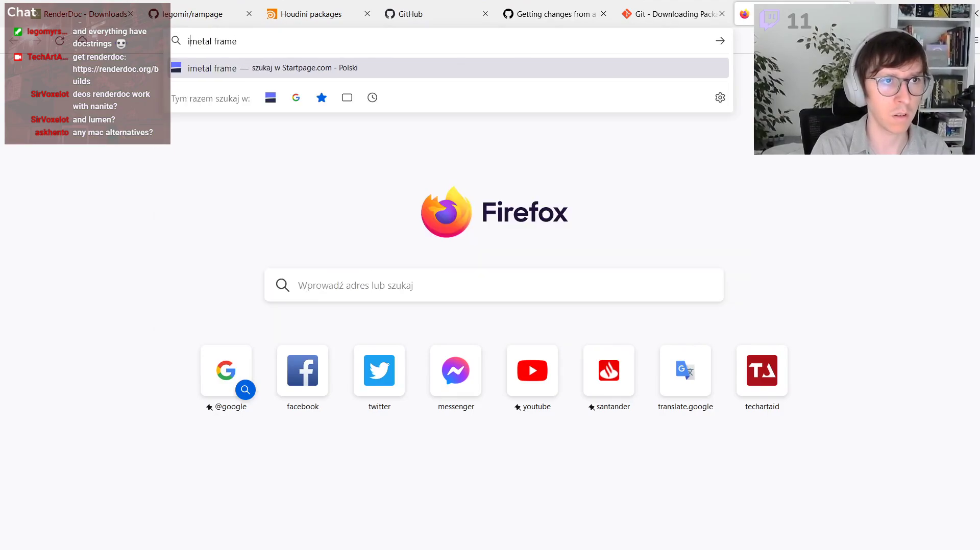
{"action": "type", "text": "macos "}
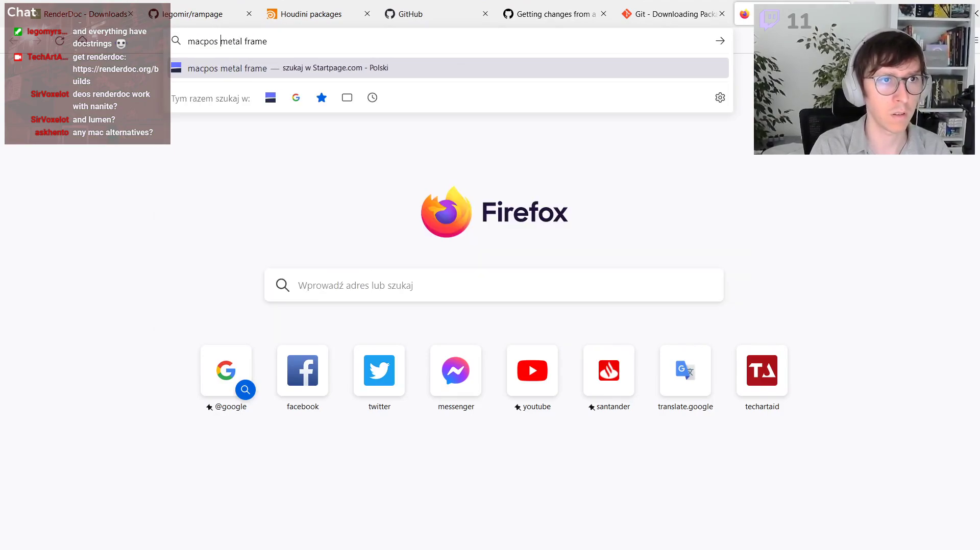
{"action": "type", "text": "debugger"}
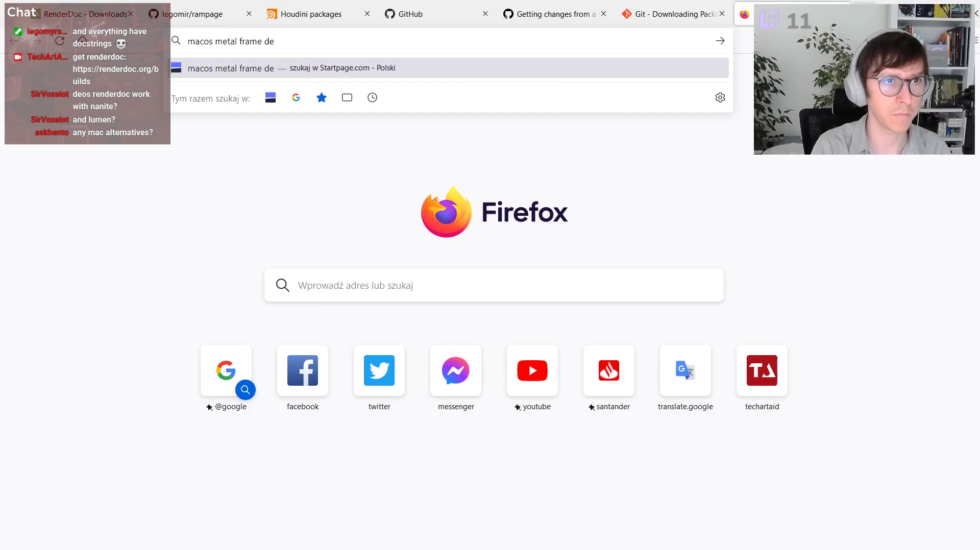
{"action": "key", "text": "Return"}
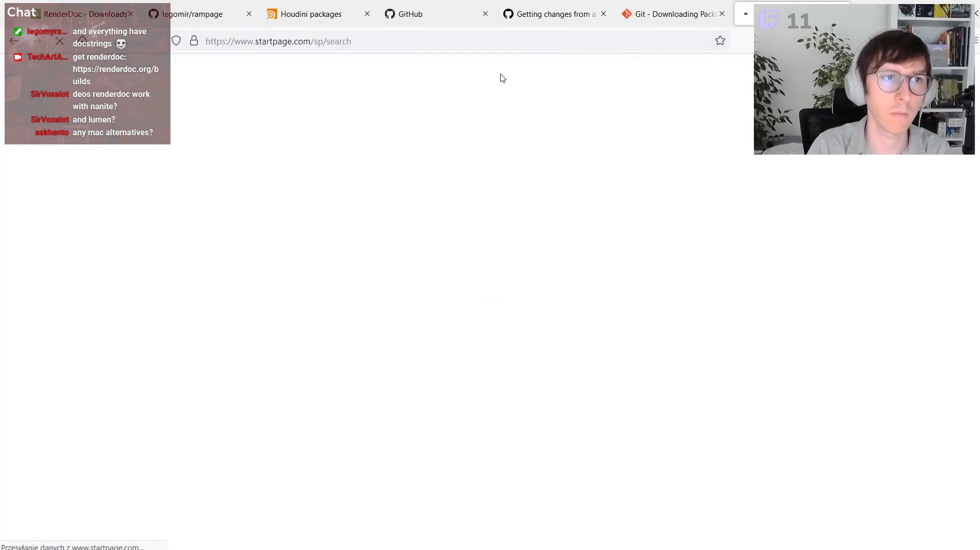
Step: Open Apple's article "Viewing Your GPU Workload with the Metal Debugger" from the results and highlight the word Xcode in its subtitle
{"action": "scroll", "coordinate": [251, 183], "scroll_direction": "down", "scroll_amount": 5}
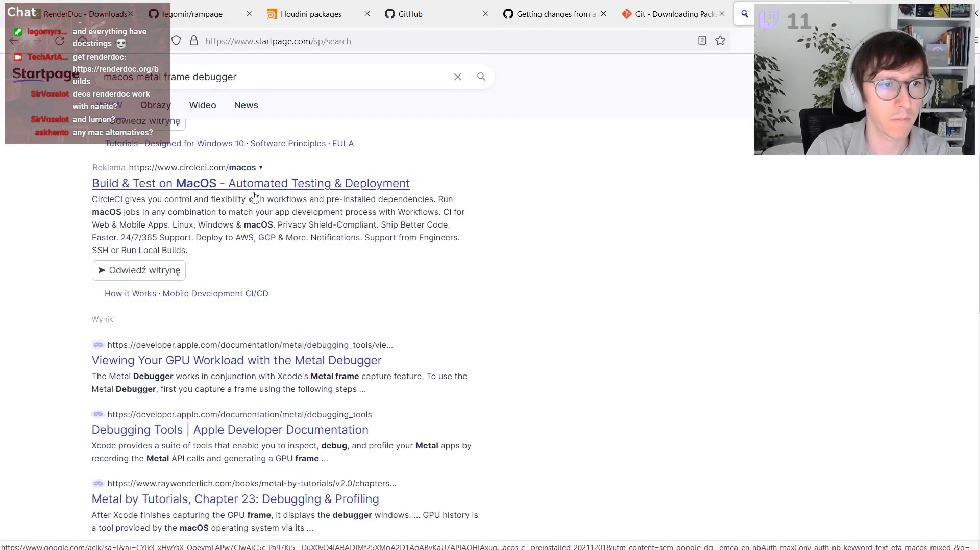
{"action": "middle_click", "coordinate": [265, 364]}
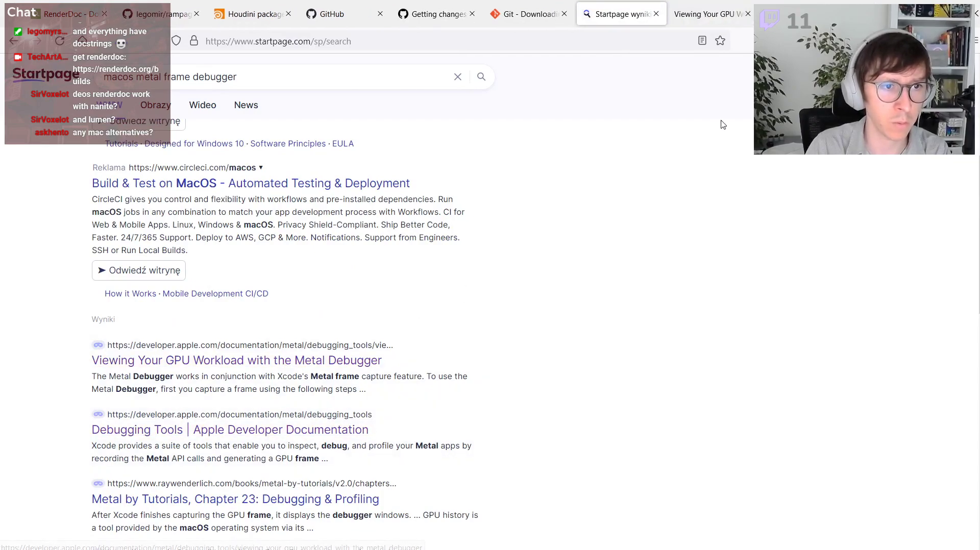
{"action": "left_click", "coordinate": [726, 10]}
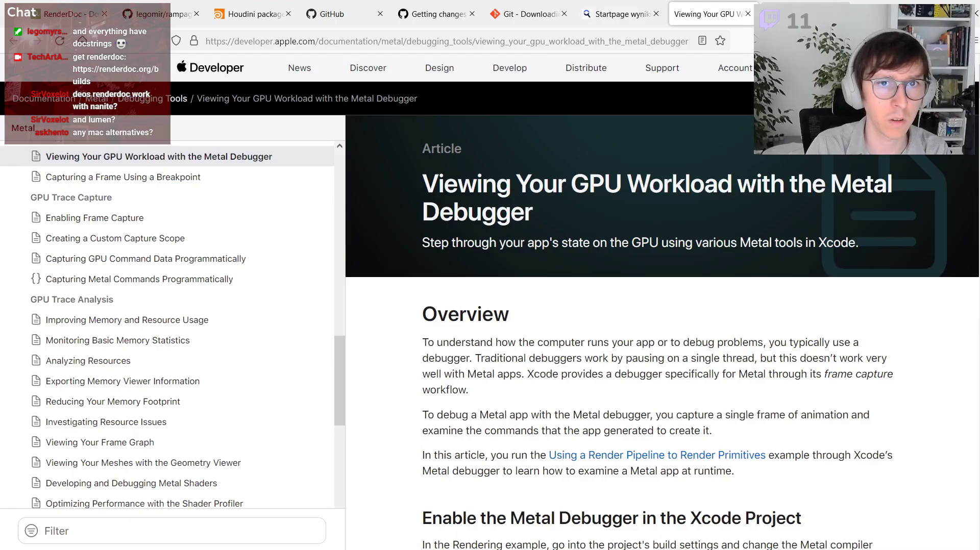
{"action": "left_click_drag", "start_coordinate": [833, 186], "coordinate": [603, 242]}
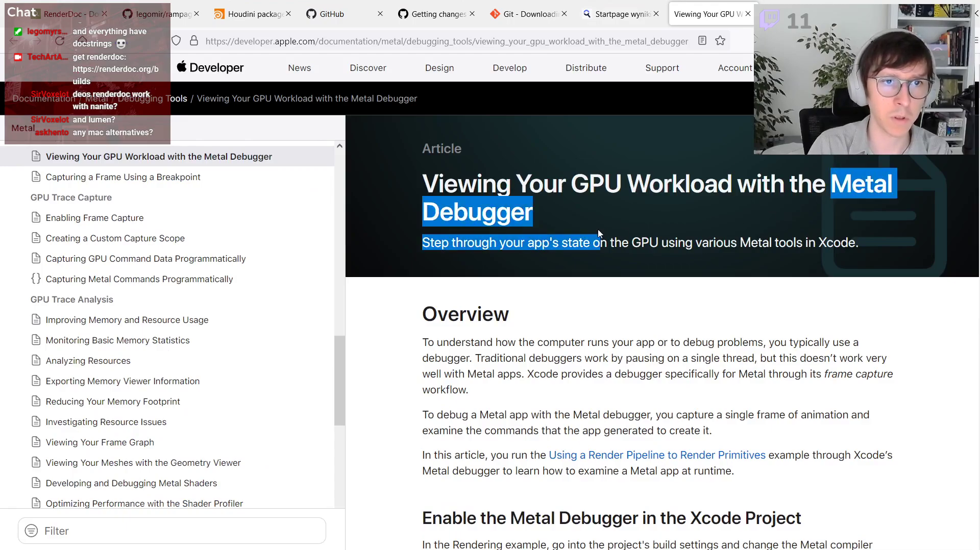
{"action": "left_click", "coordinate": [603, 242]}
{"action": "double_click", "coordinate": [838, 242]}
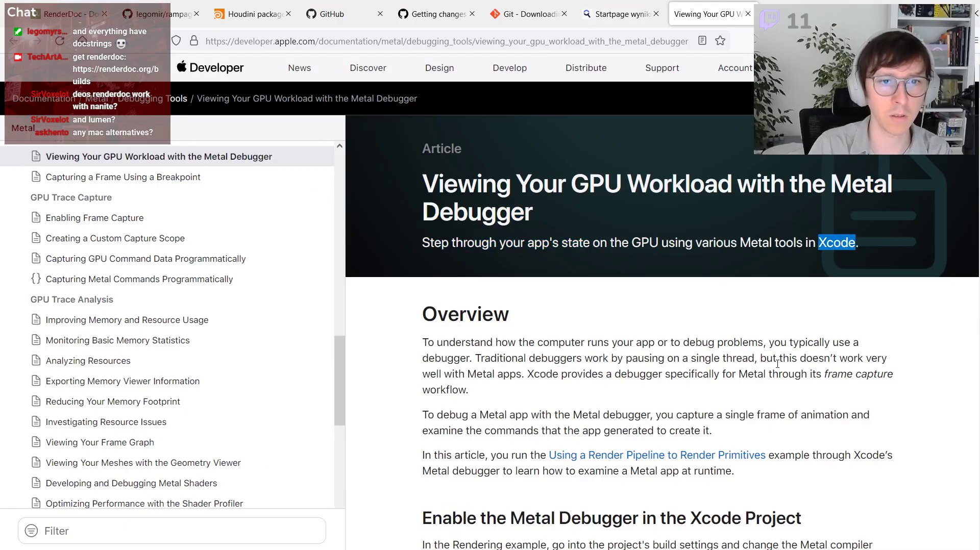
Step: Skim the Metal Debugger article through its draw call and shader debugger sections, and view Apple's Debugging Tools page
{"action": "scroll", "coordinate": [768, 362], "scroll_direction": "down", "scroll_amount": 20}
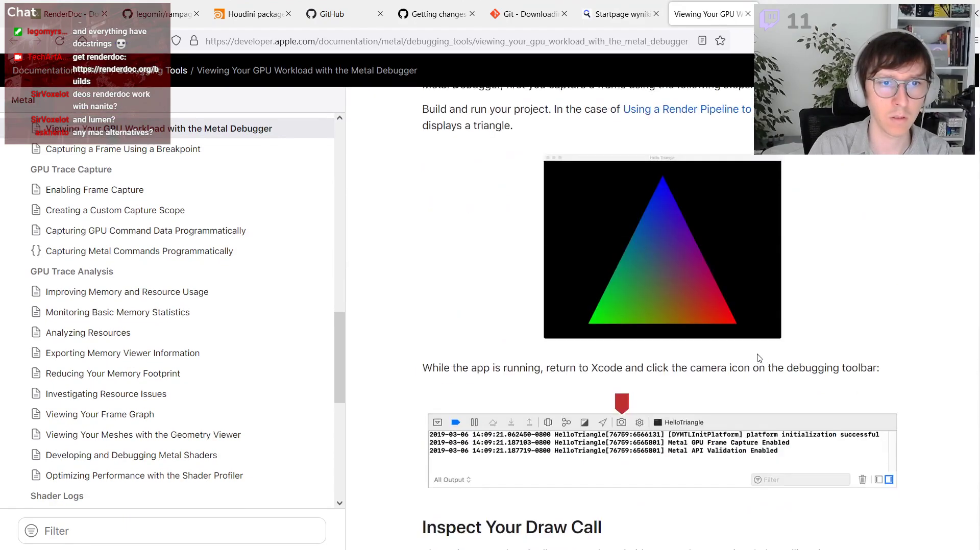
{"action": "scroll", "coordinate": [757, 357], "scroll_direction": "down", "scroll_amount": 20}
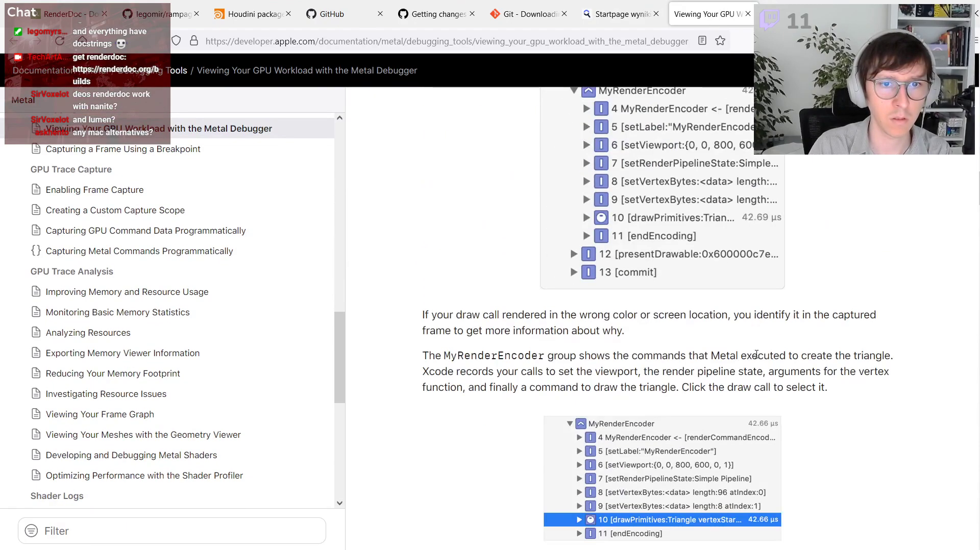
{"action": "scroll", "coordinate": [755, 357], "scroll_direction": "down", "scroll_amount": 6}
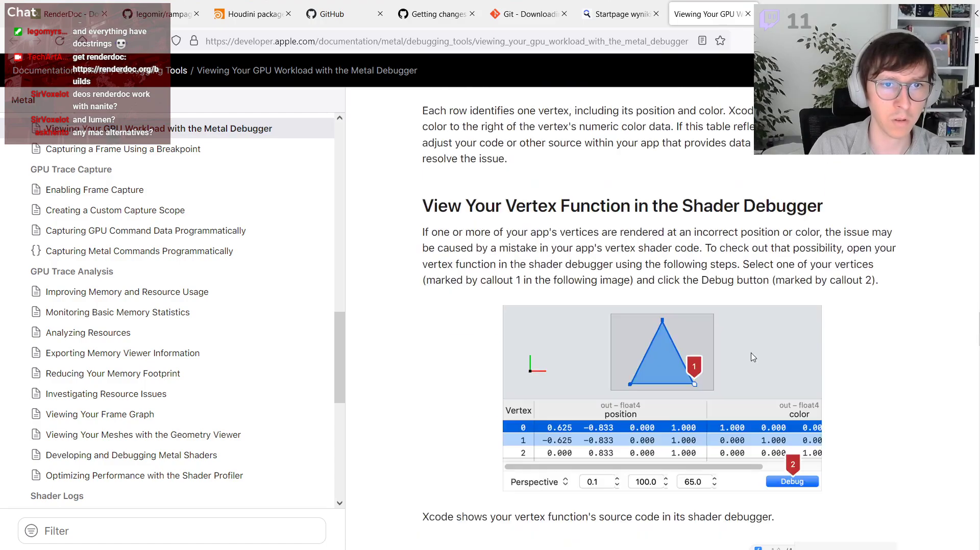
{"action": "left_click_drag", "start_coordinate": [976, 330], "coordinate": [977, 59]}
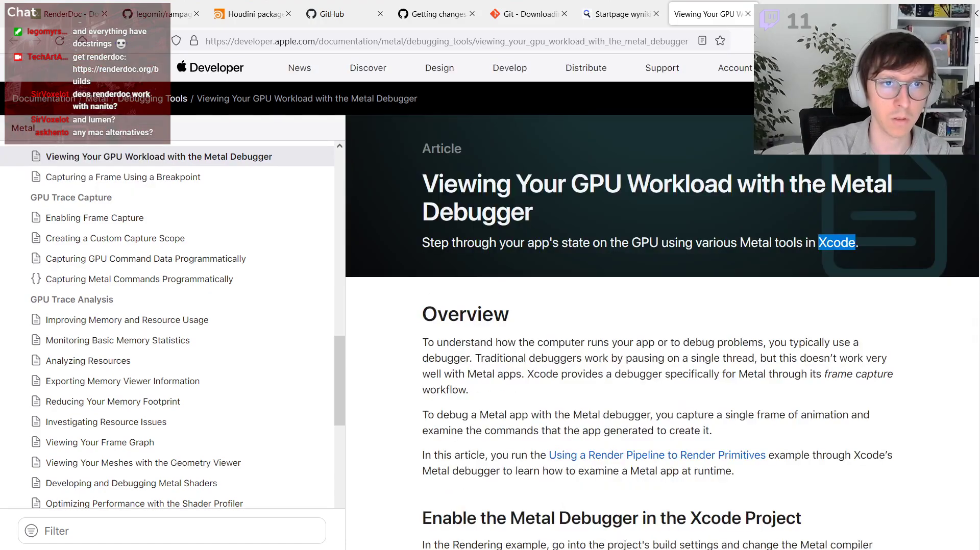
{"action": "left_click_drag", "start_coordinate": [828, 187], "coordinate": [839, 206]}
{"action": "left_click_drag", "start_coordinate": [819, 238], "coordinate": [857, 244]}
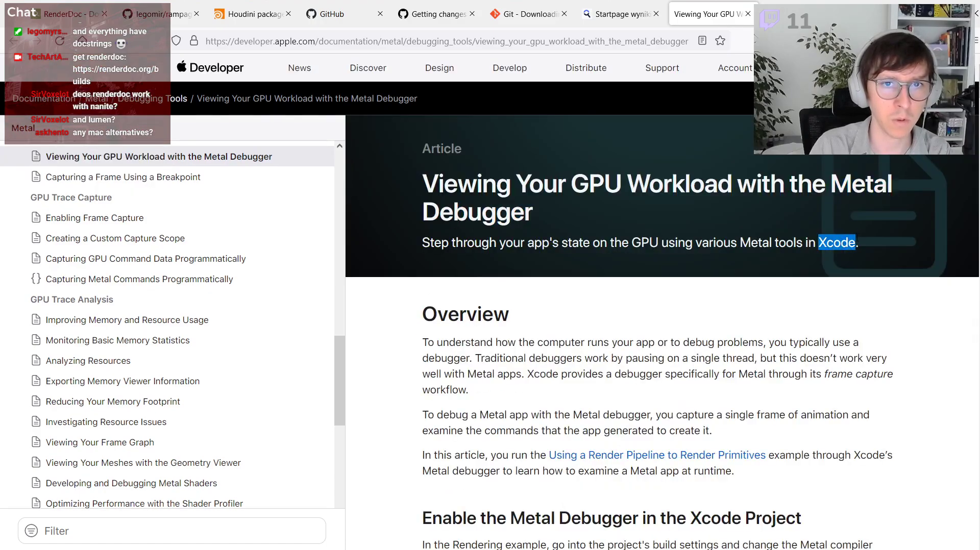
{"action": "left_click", "coordinate": [806, 14]}
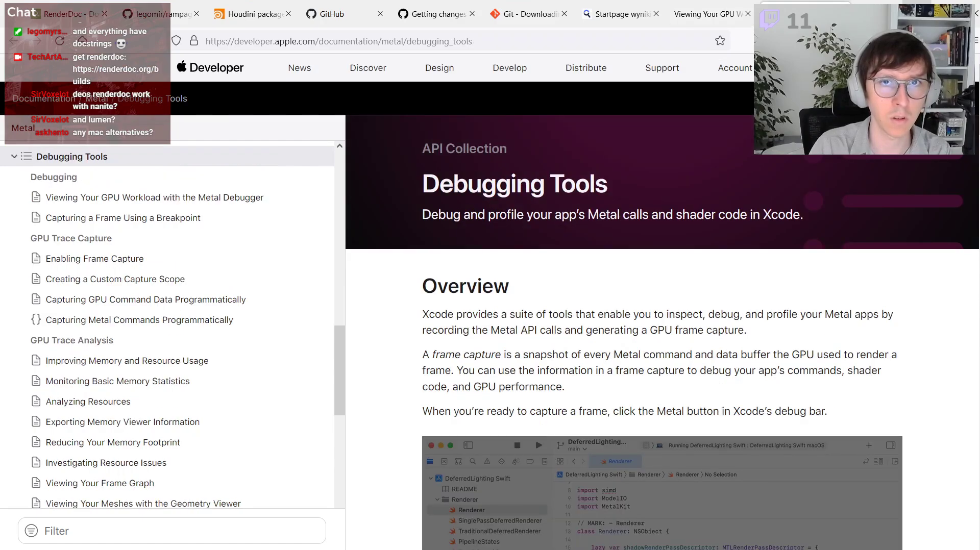
Step: Switch back to RenderDoc and examine the island and troops in the captured back buffer closely, ending at 72% zoom
{"action": "key", "text": "alt+Tab"}
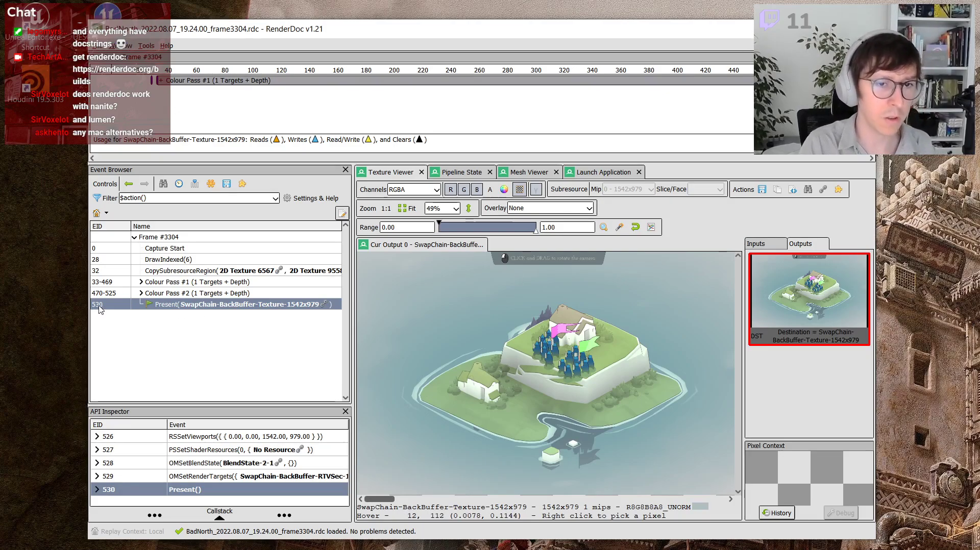
{"action": "scroll", "coordinate": [567, 378], "scroll_direction": "up", "scroll_amount": 2}
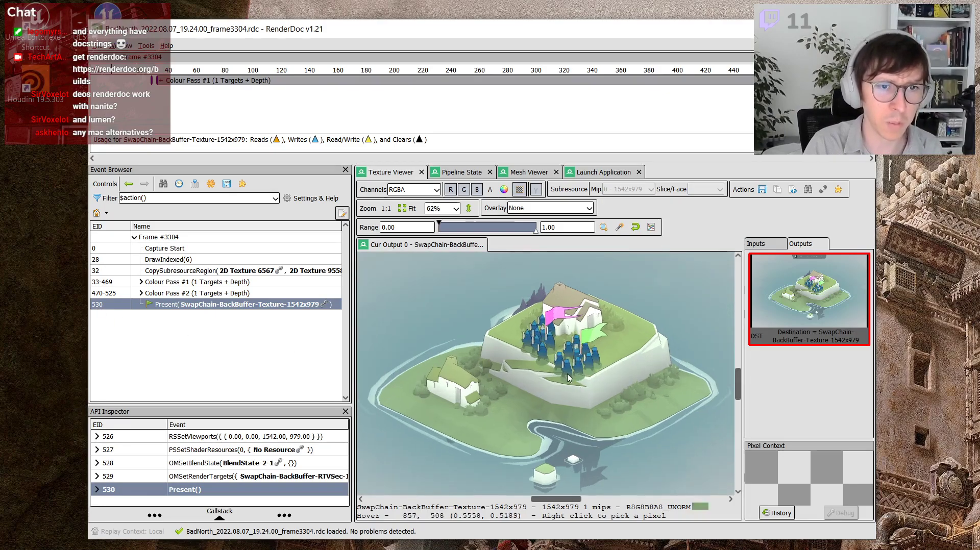
{"action": "scroll", "coordinate": [567, 378], "scroll_direction": "up", "scroll_amount": 2}
{"action": "scroll", "coordinate": [655, 399], "scroll_direction": "up", "scroll_amount": 1}
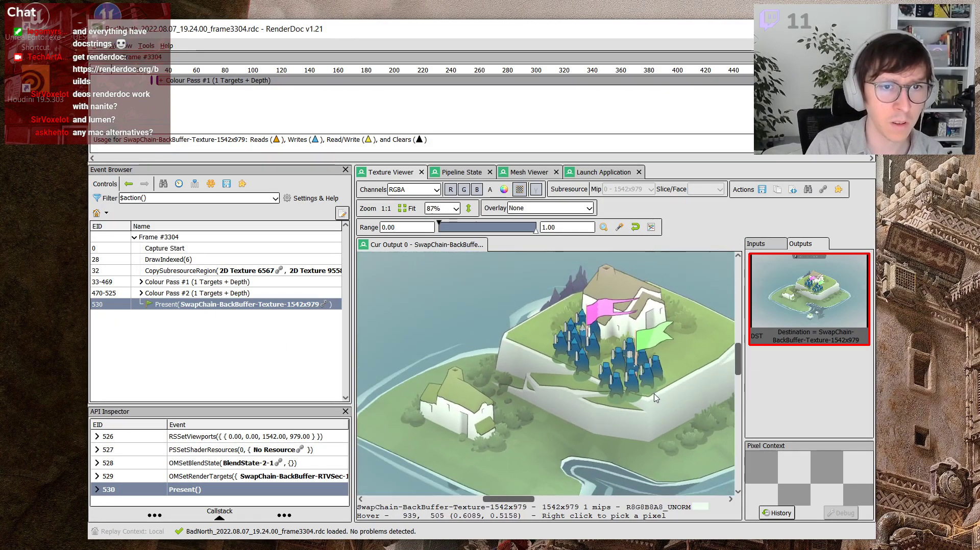
{"action": "scroll", "coordinate": [656, 398], "scroll_direction": "down", "scroll_amount": 1}
{"action": "scroll", "coordinate": [733, 366], "scroll_direction": "down", "scroll_amount": 1}
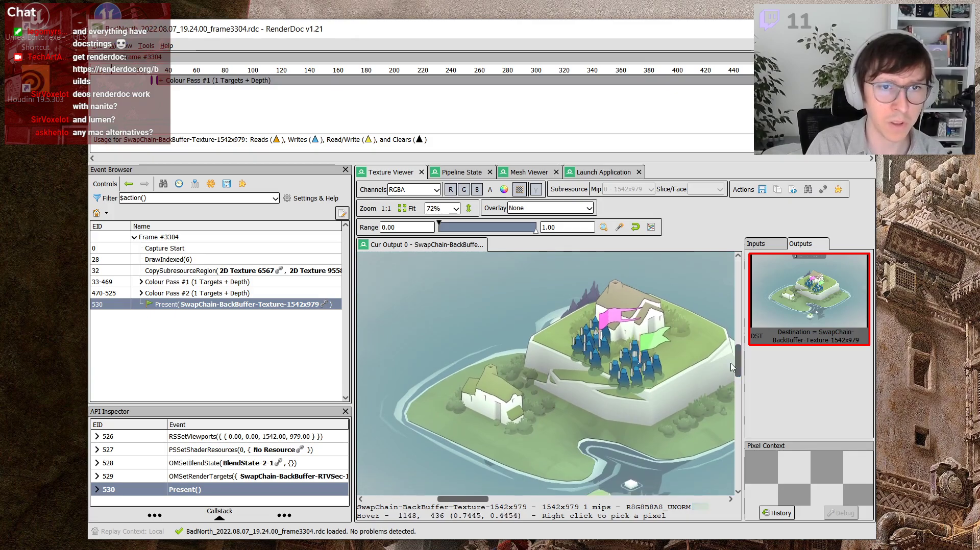
{"action": "scroll", "coordinate": [513, 440], "scroll_direction": "down", "scroll_amount": 1}
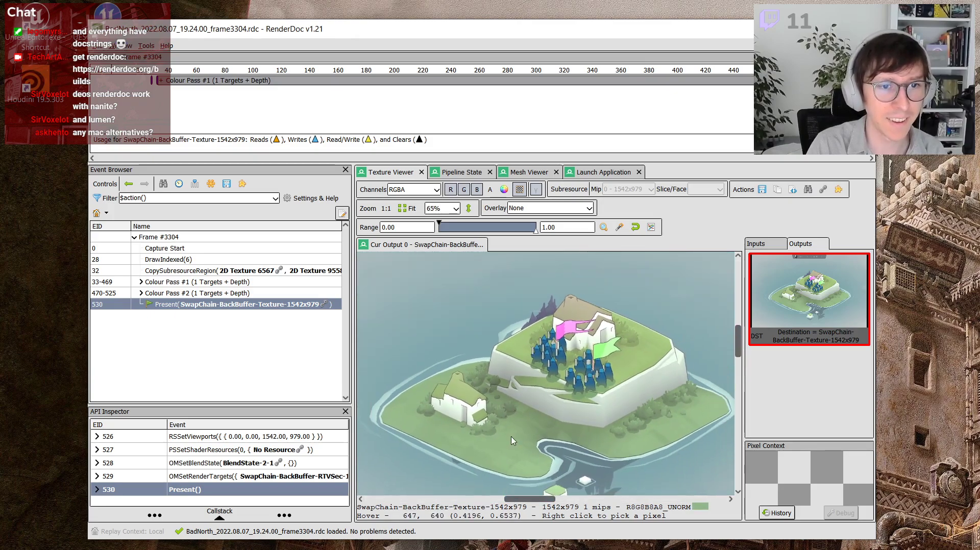
{"action": "scroll", "coordinate": [513, 440], "scroll_direction": "up", "scroll_amount": 1}
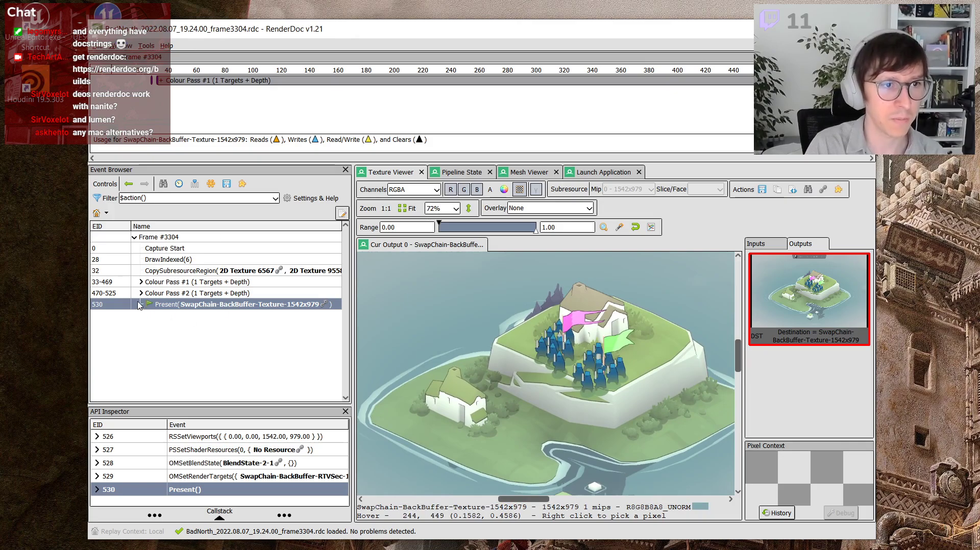
Step: Compare the output textures of Colour Pass #1 and Colour Pass #2 at 69% zoom, leaving Colour Pass #2 selected
{"action": "left_click", "coordinate": [175, 286]}
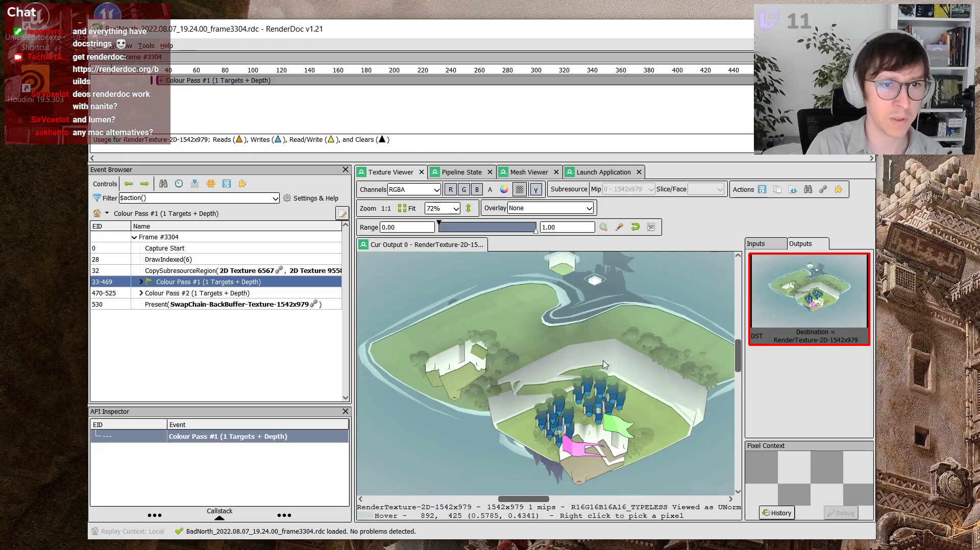
{"action": "scroll", "coordinate": [616, 331], "scroll_direction": "down", "scroll_amount": 2}
{"action": "left_click_drag", "start_coordinate": [617, 331], "coordinate": [600, 337]}
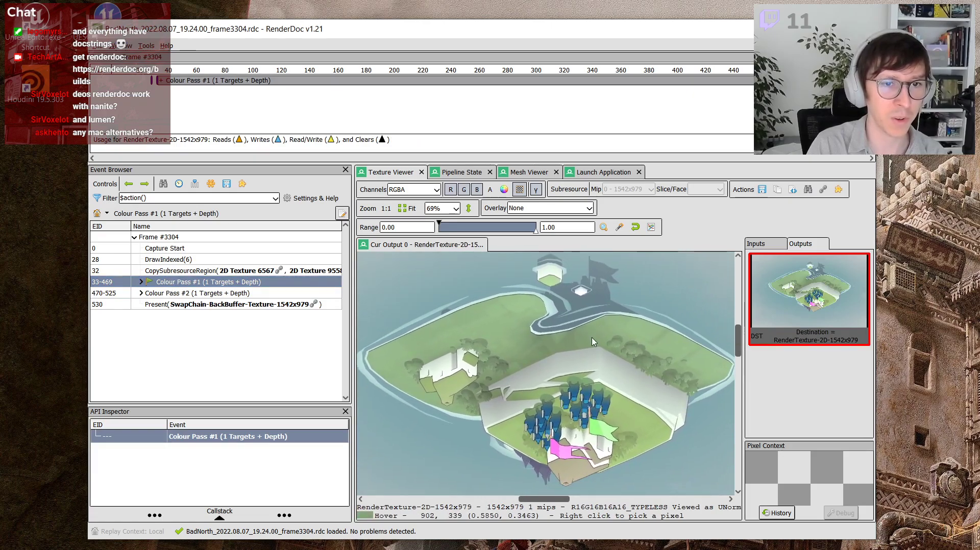
{"action": "left_click", "coordinate": [186, 295]}
{"action": "left_click_drag", "start_coordinate": [555, 345], "coordinate": [564, 325]}
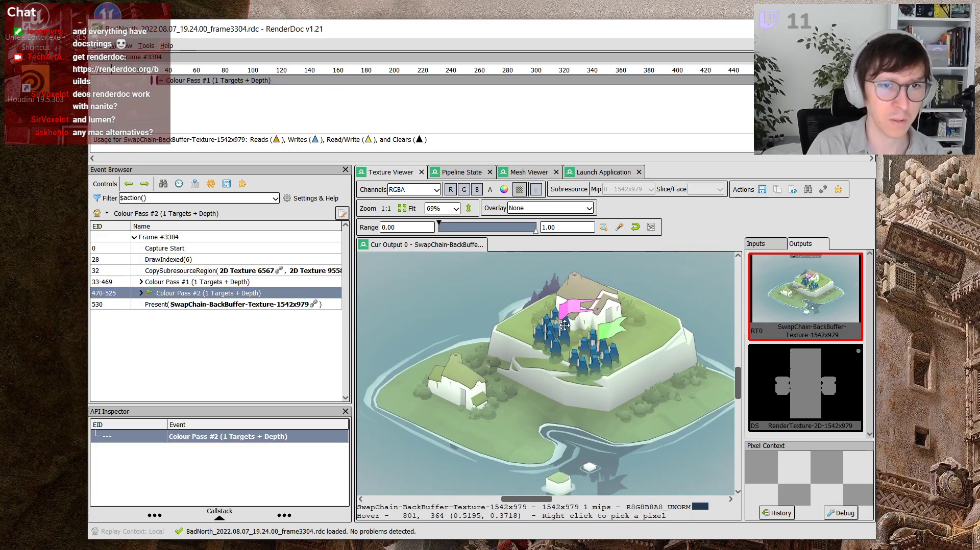
{"action": "left_click", "coordinate": [198, 283]}
{"action": "left_click", "coordinate": [202, 293]}
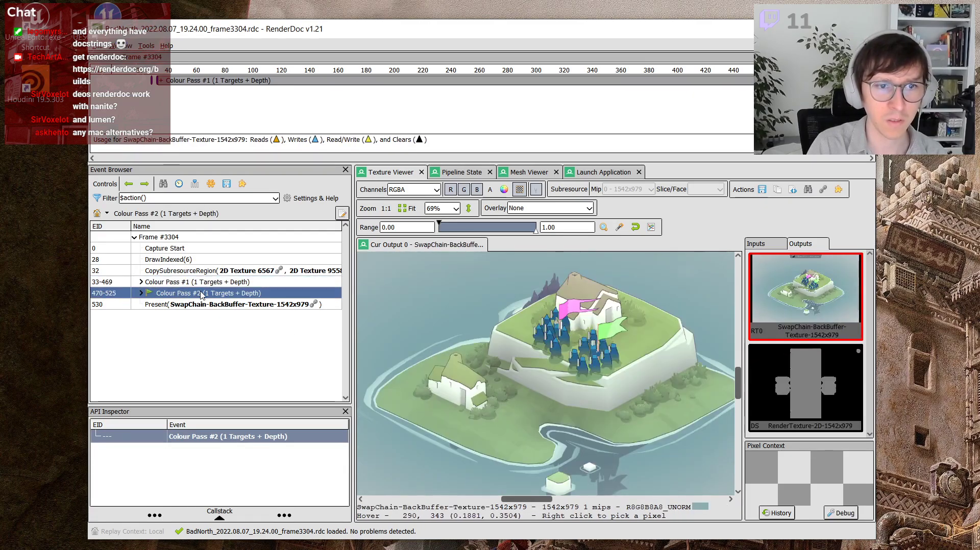
Step: Expand Colour Pass #2's events, compare its output with Colour Pass #1's, and inspect the camera-rotation hint in the back buffer closely
{"action": "left_click", "coordinate": [141, 294]}
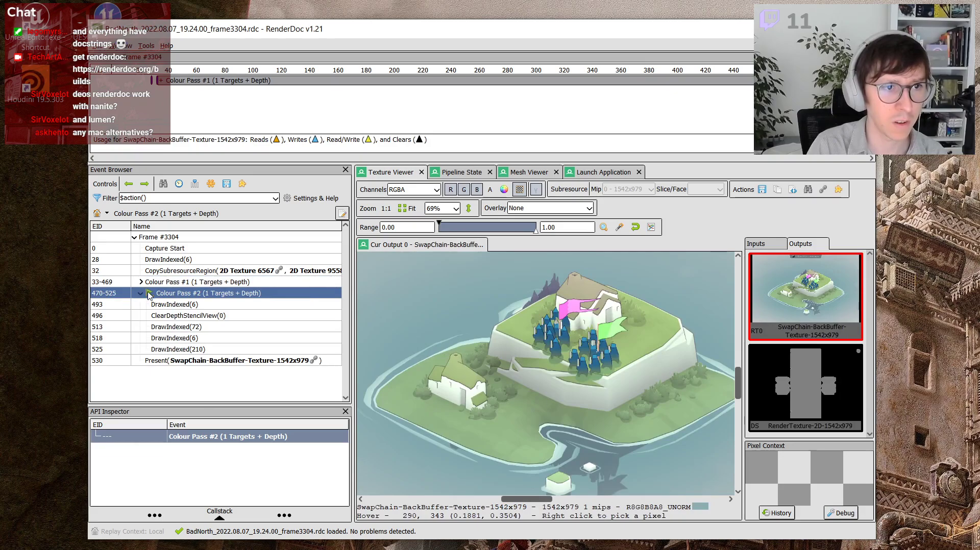
{"action": "scroll", "coordinate": [513, 326], "scroll_direction": "down", "scroll_amount": 4}
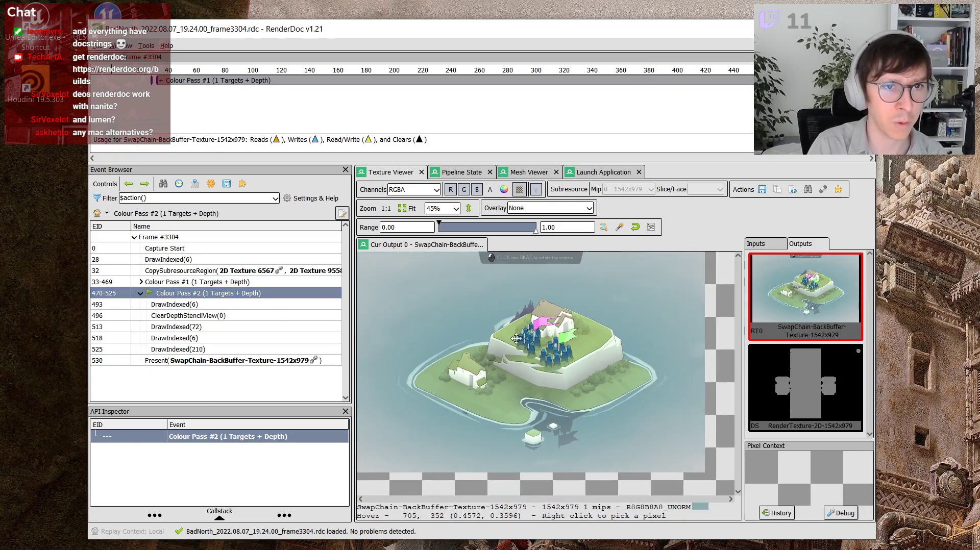
{"action": "left_click", "coordinate": [144, 284]}
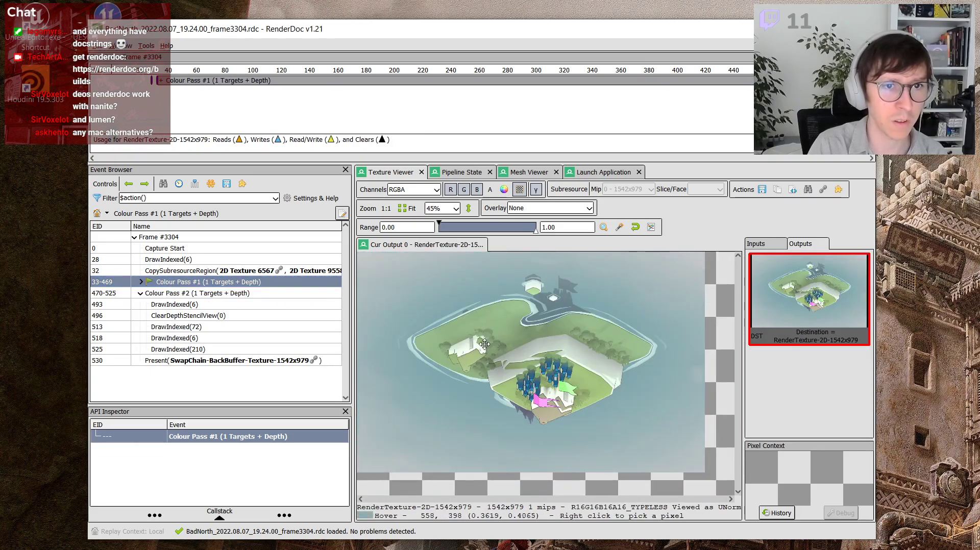
{"action": "left_click", "coordinate": [179, 294]}
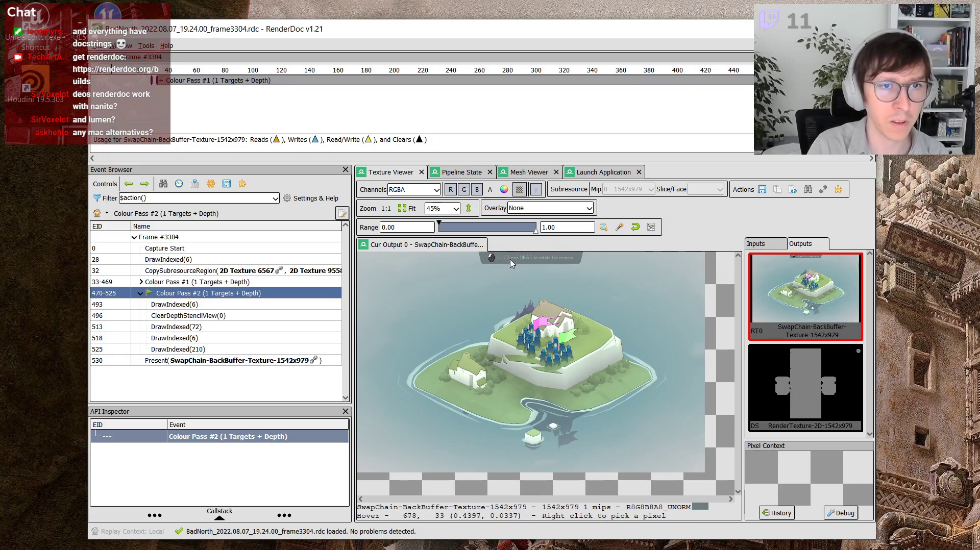
{"action": "scroll", "coordinate": [499, 263], "scroll_direction": "up", "scroll_amount": 5}
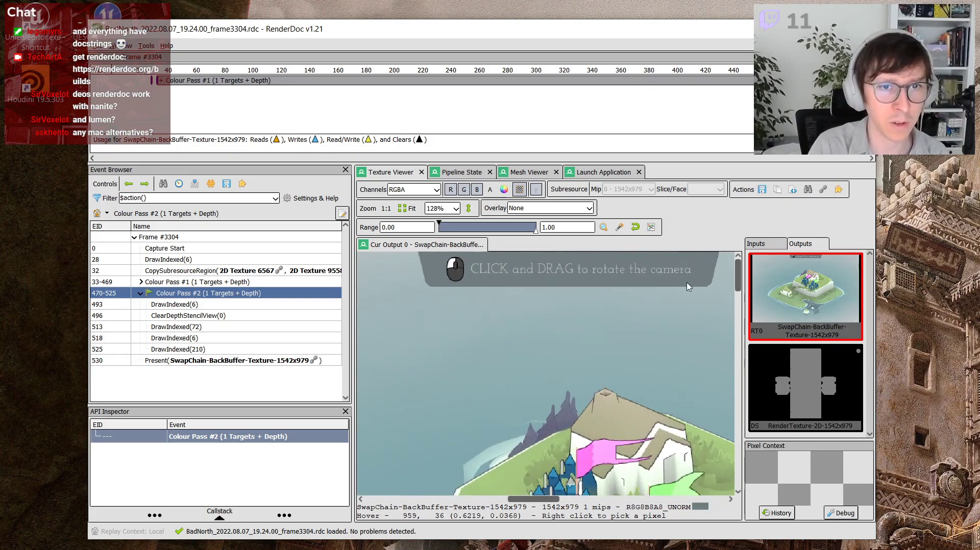
{"action": "scroll", "coordinate": [507, 325], "scroll_direction": "down", "scroll_amount": 4}
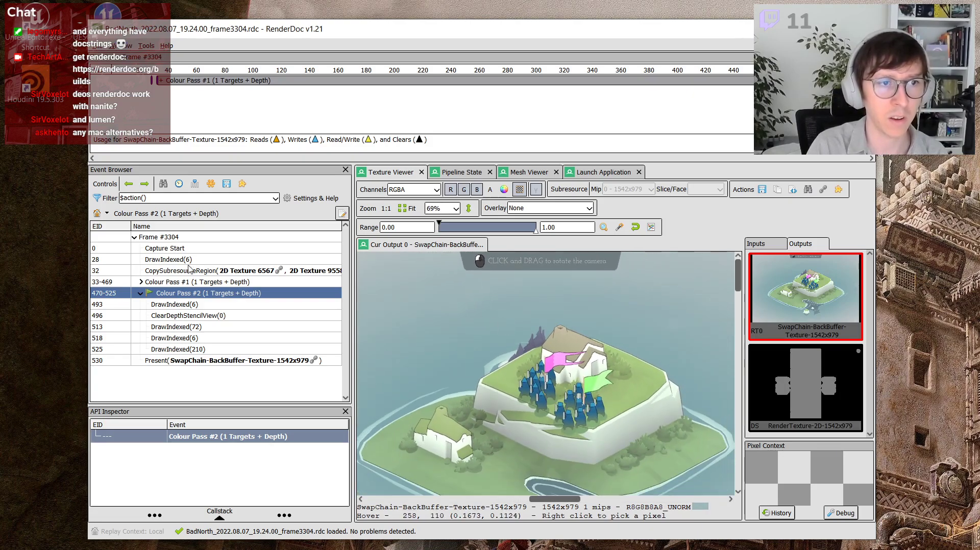
Step: Switch between the outputs of both colour passes again, leaving Colour Pass #1 selected with the whole island in view at 47% zoom
{"action": "left_click", "coordinate": [193, 283]}
{"action": "scroll", "coordinate": [408, 335], "scroll_direction": "down", "scroll_amount": 1}
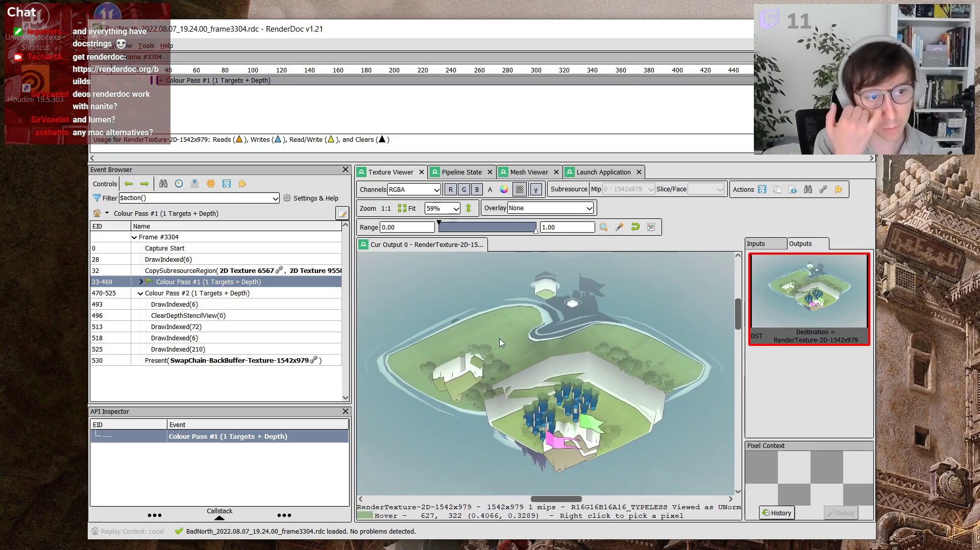
{"action": "left_click", "coordinate": [159, 308]}
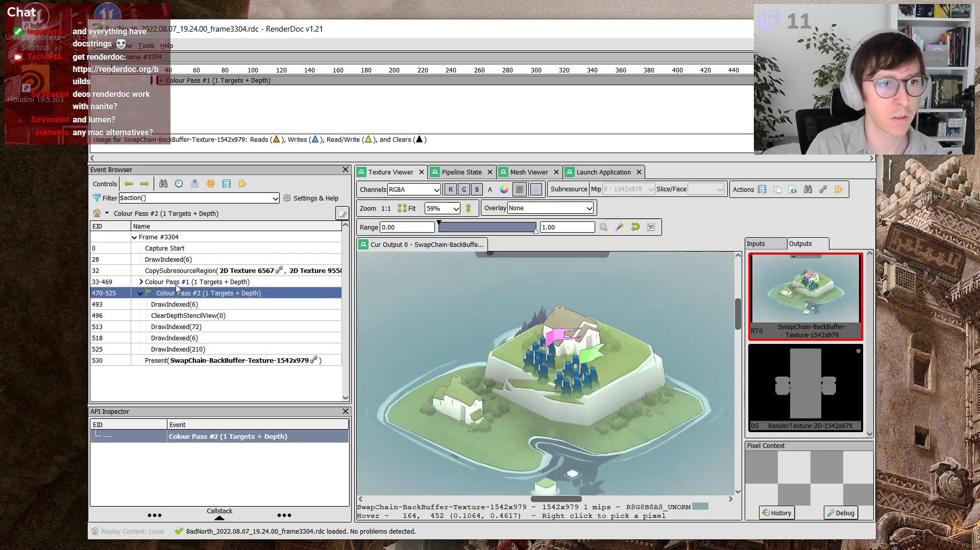
{"action": "left_click", "coordinate": [175, 284]}
{"action": "scroll", "coordinate": [480, 394], "scroll_direction": "down", "scroll_amount": 1}
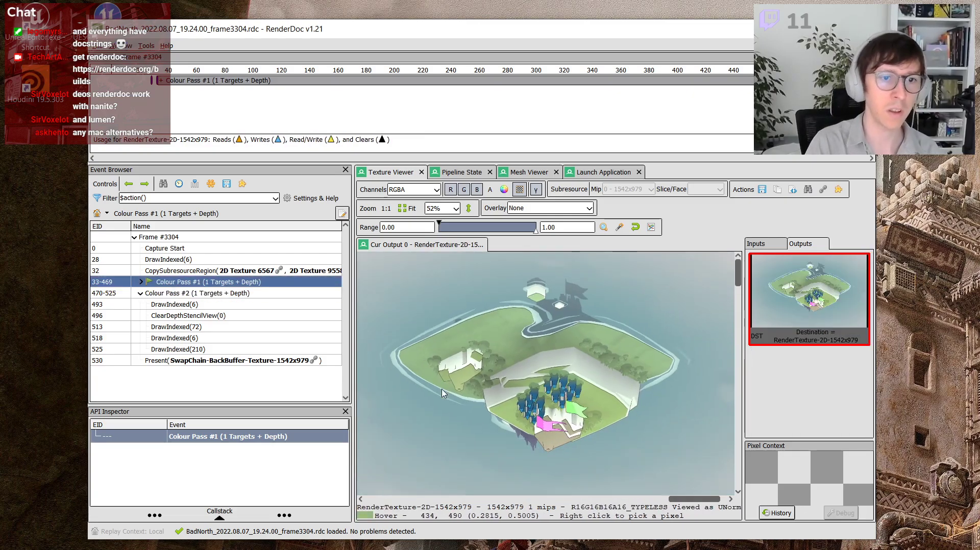
{"action": "scroll", "coordinate": [443, 393], "scroll_direction": "down", "scroll_amount": 1}
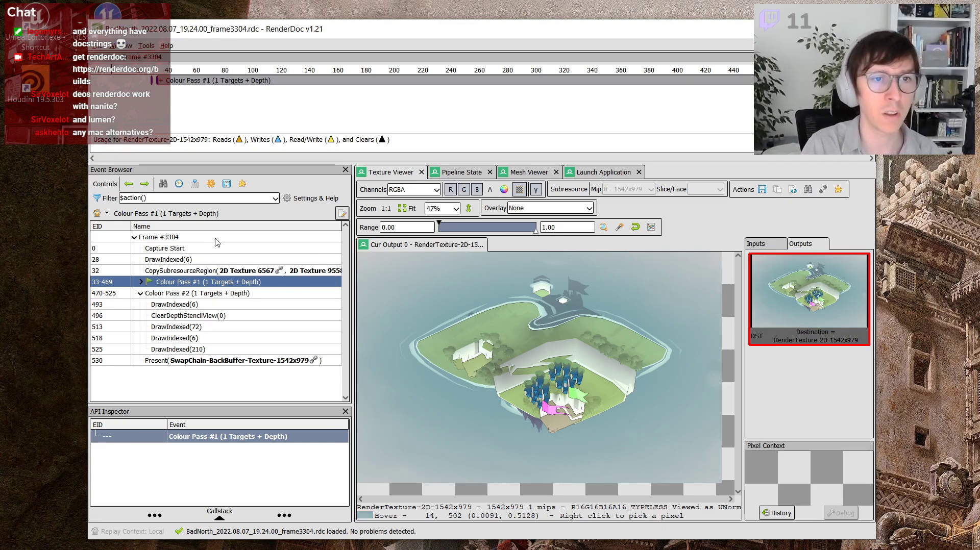
Step: Expand Colour Pass #1, view the ClearRenderTargetView output at EID 39, and pick pixels in it to read the clear colour
{"action": "left_click", "coordinate": [143, 282]}
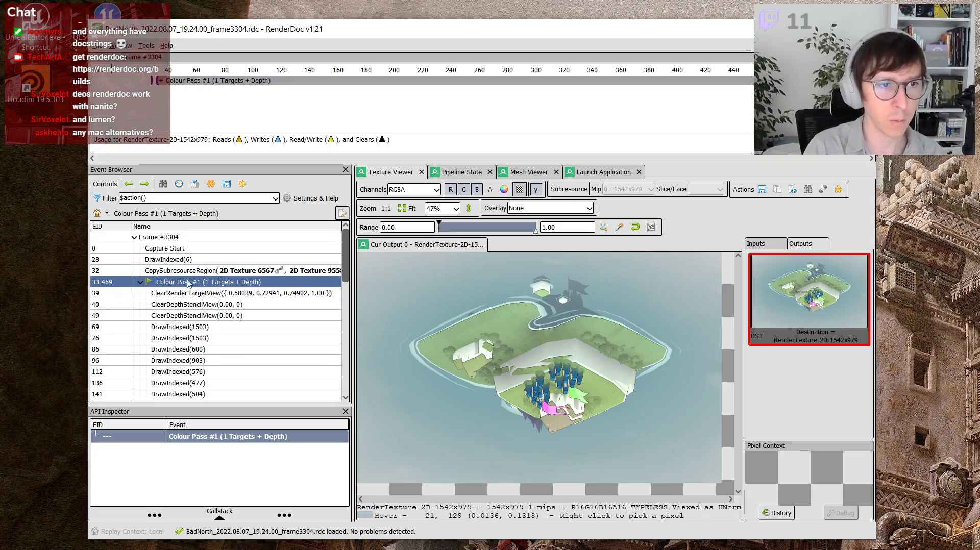
{"action": "scroll", "coordinate": [522, 383], "scroll_direction": "up", "scroll_amount": 3}
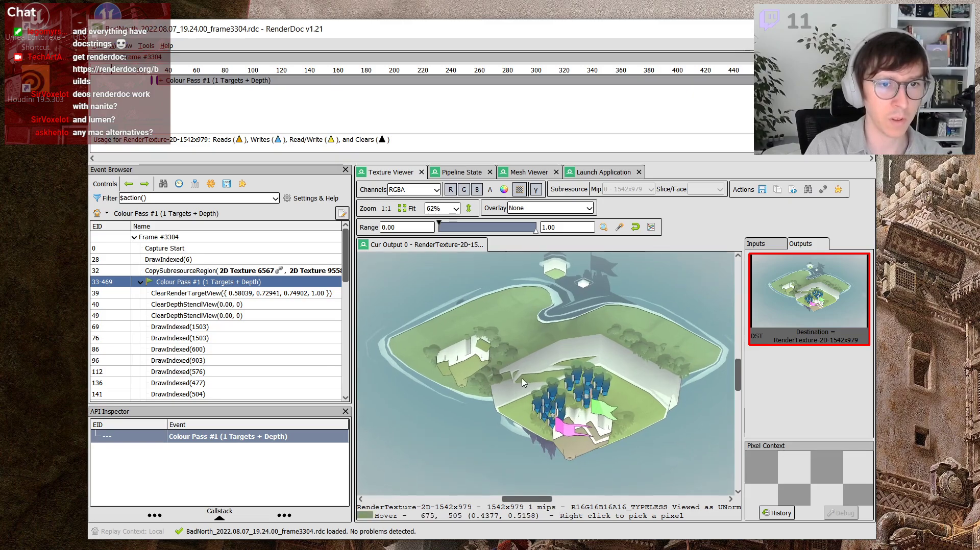
{"action": "left_click_drag", "start_coordinate": [522, 382], "coordinate": [503, 401]}
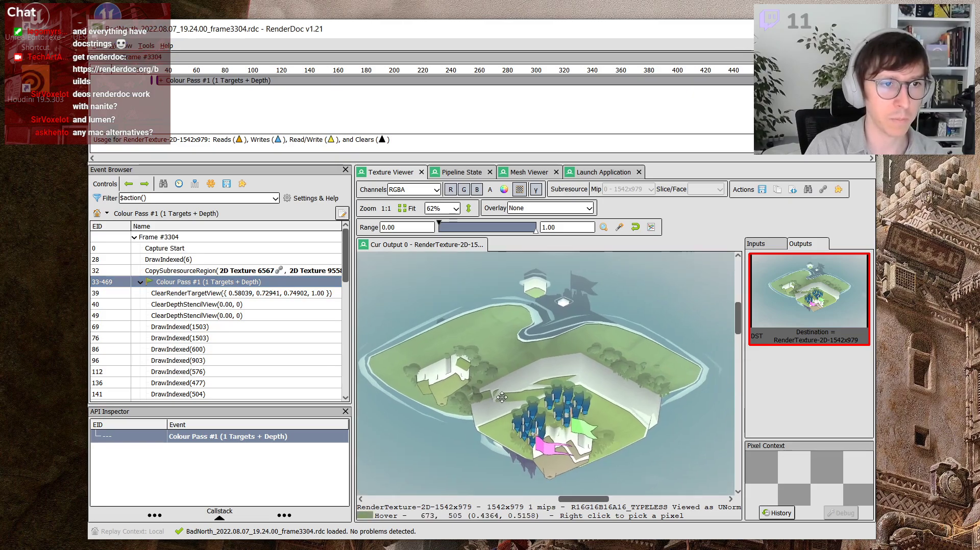
{"action": "left_click", "coordinate": [188, 294]}
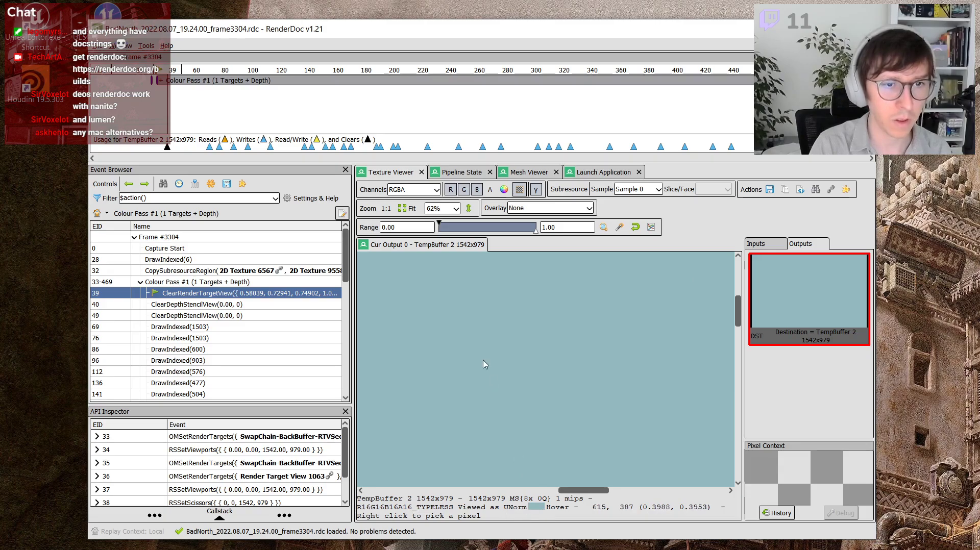
{"action": "left_click", "coordinate": [437, 328]}
{"action": "right_click", "coordinate": [454, 290]}
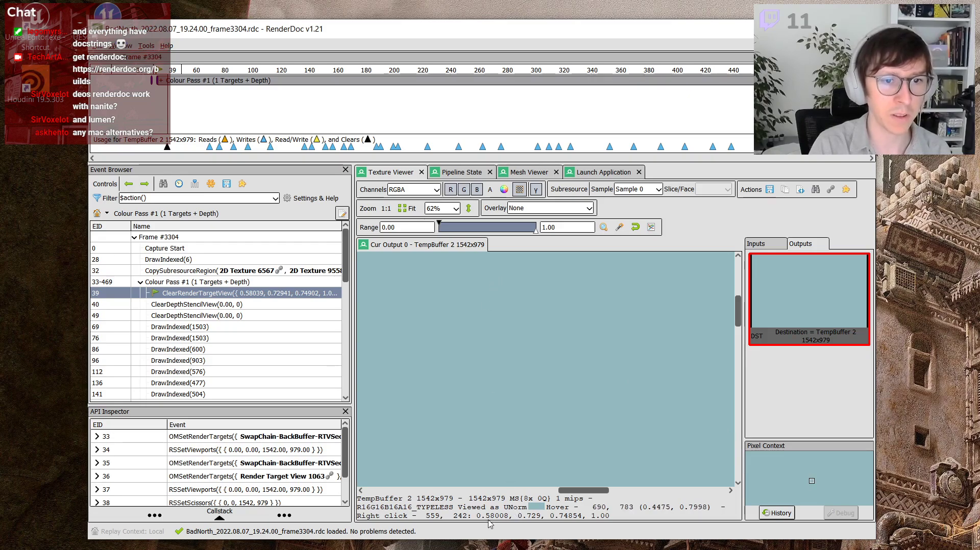
{"action": "right_click", "coordinate": [479, 374]}
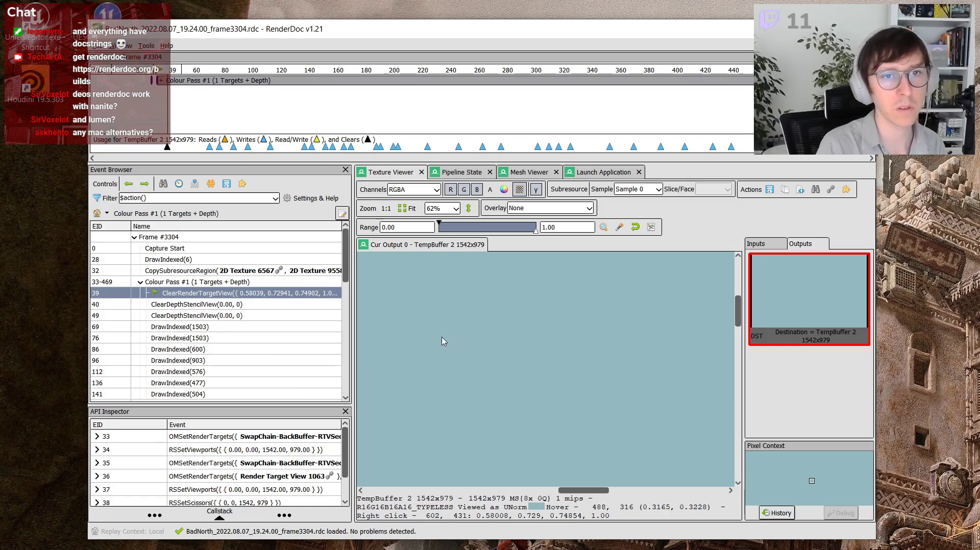
Step: View the depth clears at EIDs 40 and 49 and the first draw at EID 69, and widen the RenderDoc window
{"action": "left_click", "coordinate": [181, 305]}
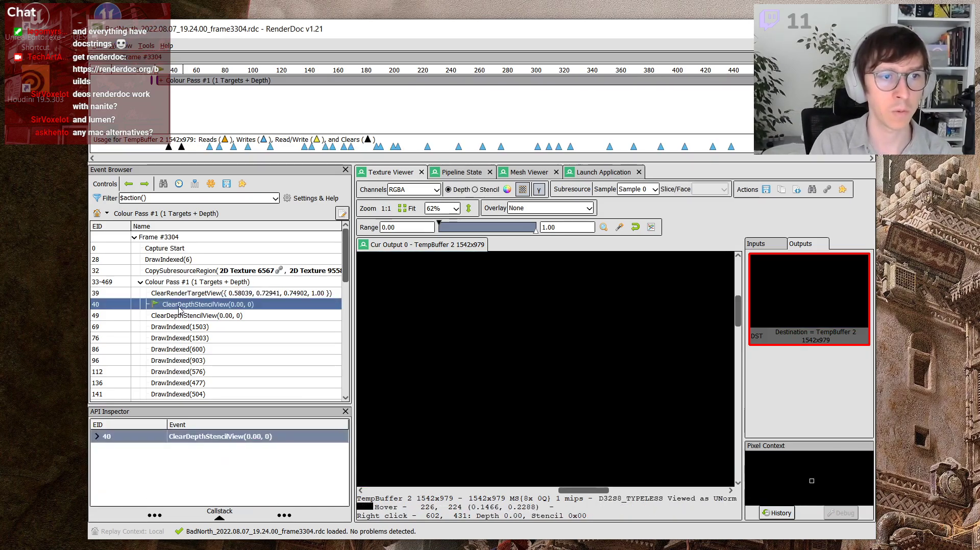
{"action": "left_click", "coordinate": [184, 316]}
{"action": "left_click", "coordinate": [185, 327]}
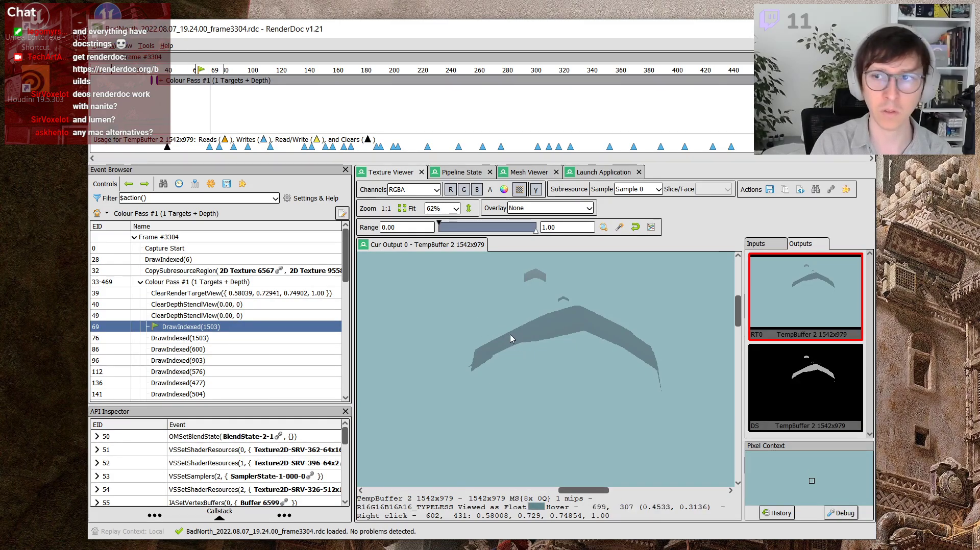
{"action": "left_click_drag", "start_coordinate": [875, 334], "coordinate": [920, 334]}
Step: Follow the terrain being built by the draw calls at EIDs 76, 86 and 96, examining the ground around the house-shaped hole closely
{"action": "left_click", "coordinate": [196, 342]}
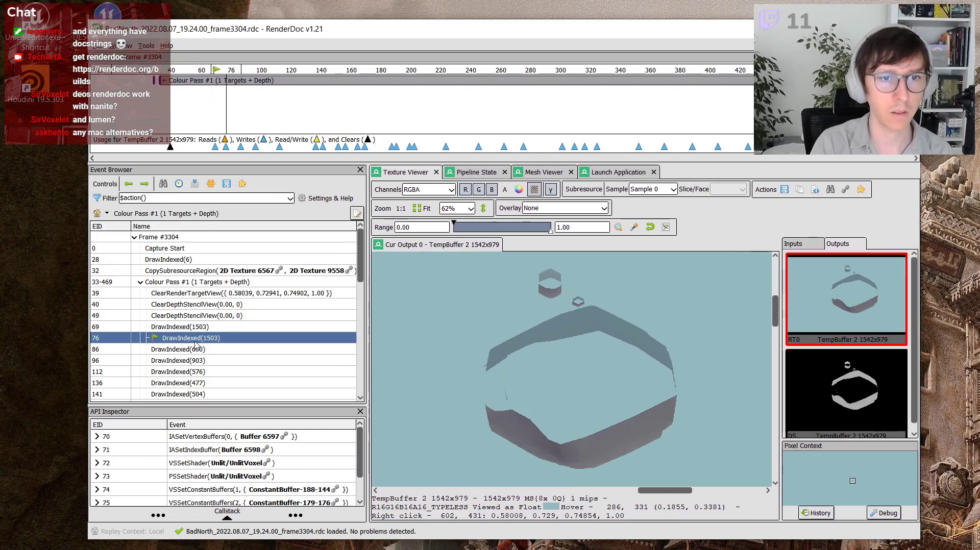
{"action": "left_click", "coordinate": [203, 351]}
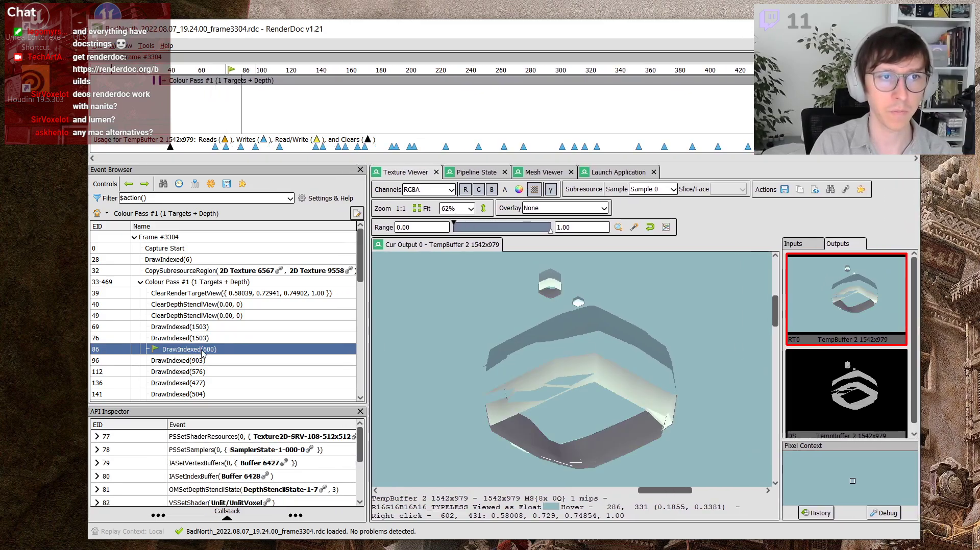
{"action": "left_click", "coordinate": [200, 361]}
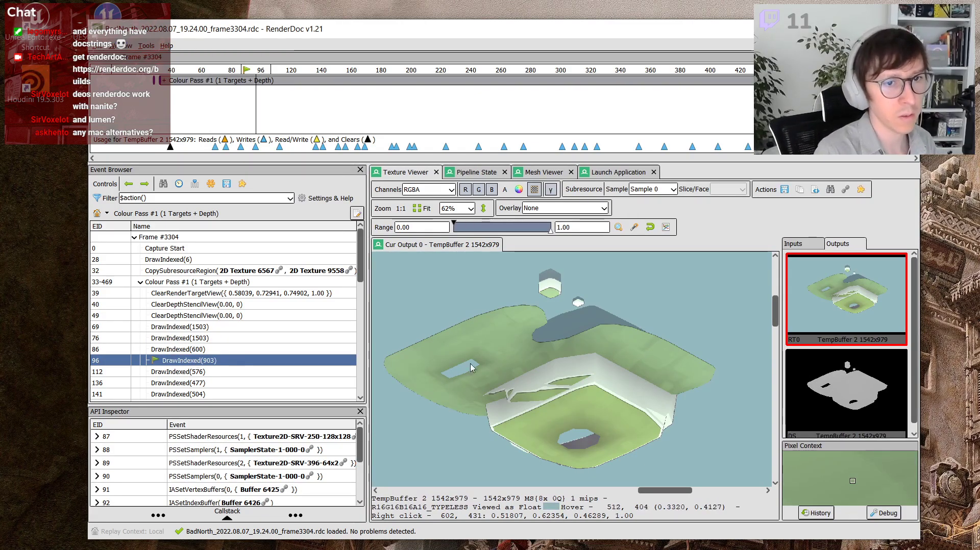
{"action": "scroll", "coordinate": [470, 368], "scroll_direction": "up", "scroll_amount": 5}
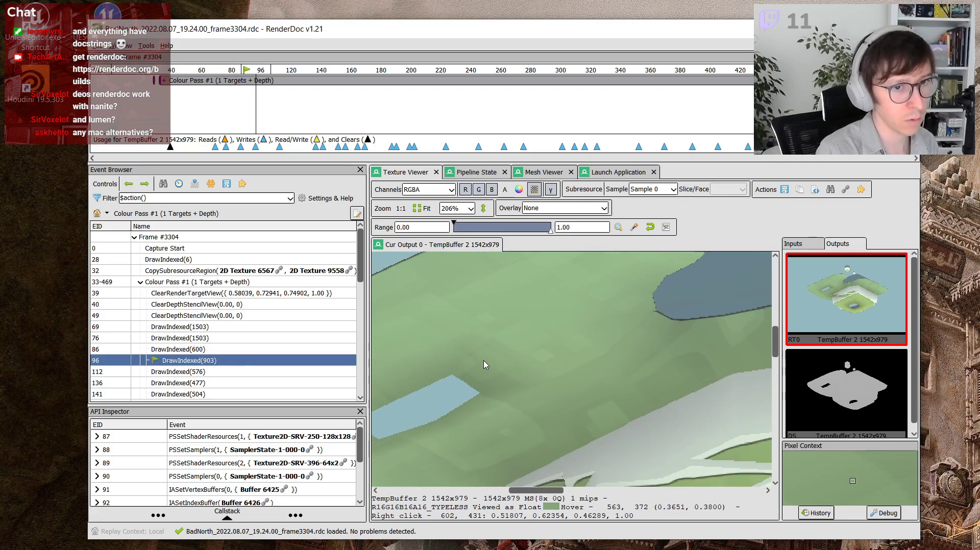
{"action": "scroll", "coordinate": [485, 365], "scroll_direction": "down", "scroll_amount": 5}
Step: Compare the output of the draw call at EID 112 with that at EID 96, leaving EID 112 selected at 59% zoom
{"action": "left_click", "coordinate": [223, 372]}
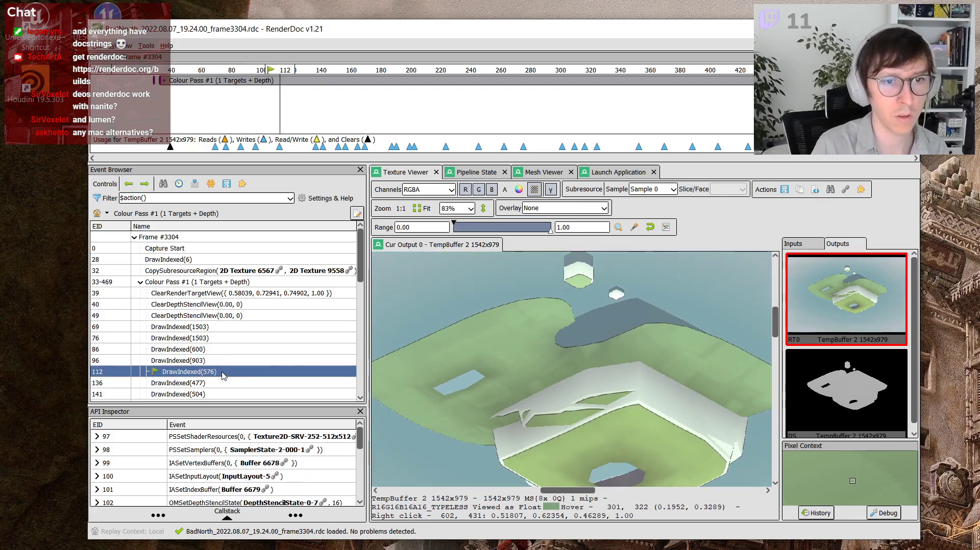
{"action": "scroll", "coordinate": [515, 358], "scroll_direction": "down", "scroll_amount": 3}
{"action": "left_click", "coordinate": [173, 360]}
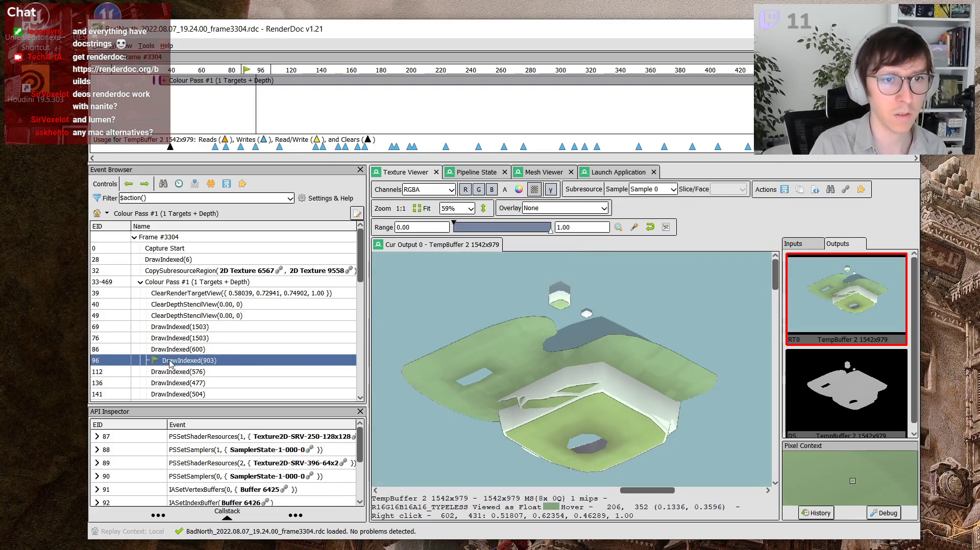
{"action": "left_click", "coordinate": [180, 372]}
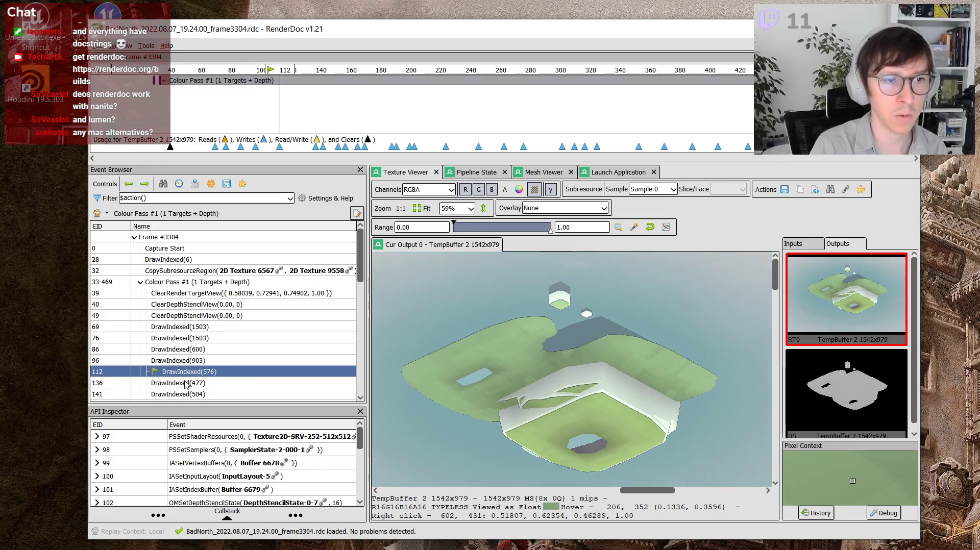
Step: View the house draw calls at EIDs 136 and 141, inspecting the house on the lower ground up close before returning to 62% zoom
{"action": "left_click", "coordinate": [185, 385]}
{"action": "scroll", "coordinate": [461, 379], "scroll_direction": "up", "scroll_amount": 5}
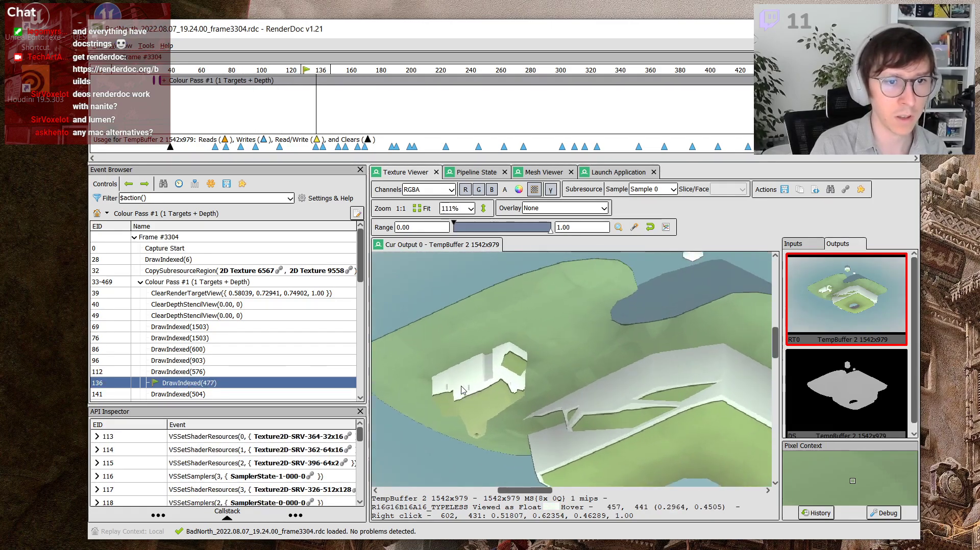
{"action": "left_click", "coordinate": [202, 394]}
{"action": "scroll", "coordinate": [553, 385], "scroll_direction": "down", "scroll_amount": 5}
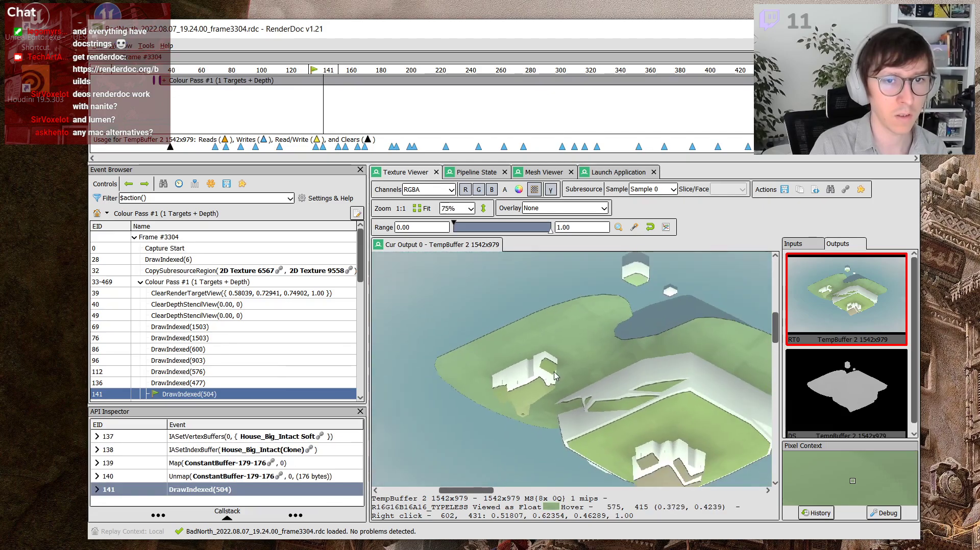
{"action": "scroll", "coordinate": [164, 379], "scroll_direction": "down", "scroll_amount": 1}
{"action": "scroll", "coordinate": [163, 379], "scroll_direction": "down", "scroll_amount": 1}
Step: Compare the house draw calls at EIDs 136, 141 and 151 across the whole island, leaving EID 151 selected
{"action": "left_click", "coordinate": [200, 319]}
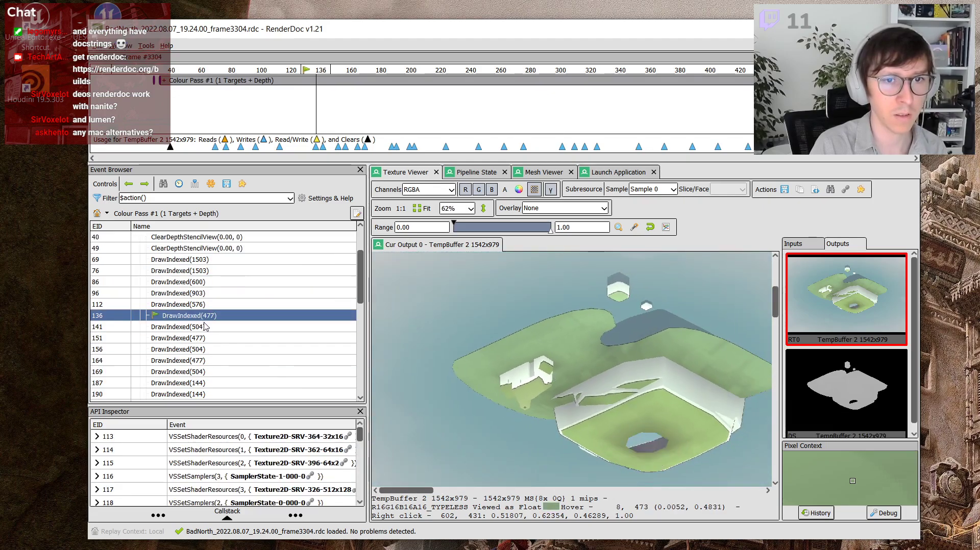
{"action": "left_click", "coordinate": [204, 323]}
{"action": "left_click", "coordinate": [189, 337]}
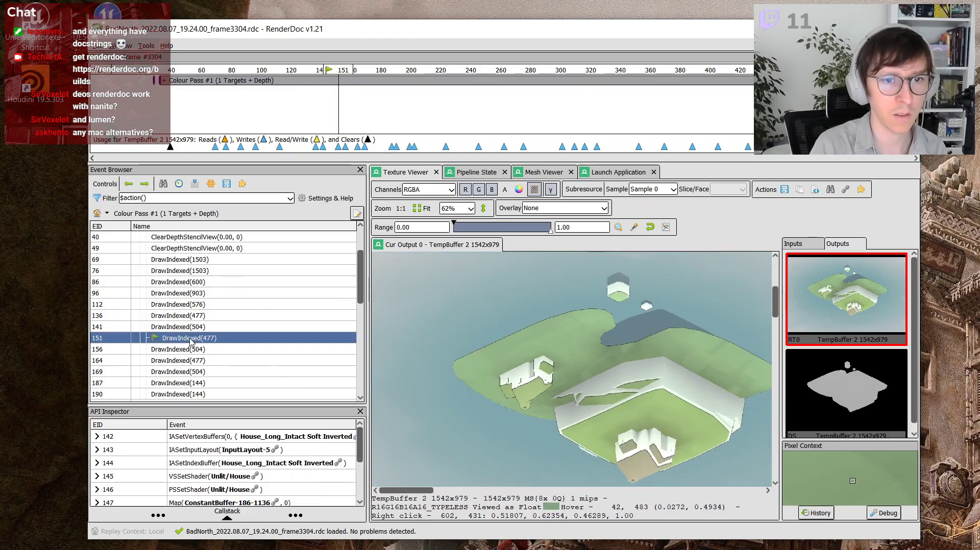
{"action": "left_click", "coordinate": [188, 329]}
{"action": "left_click", "coordinate": [192, 339]}
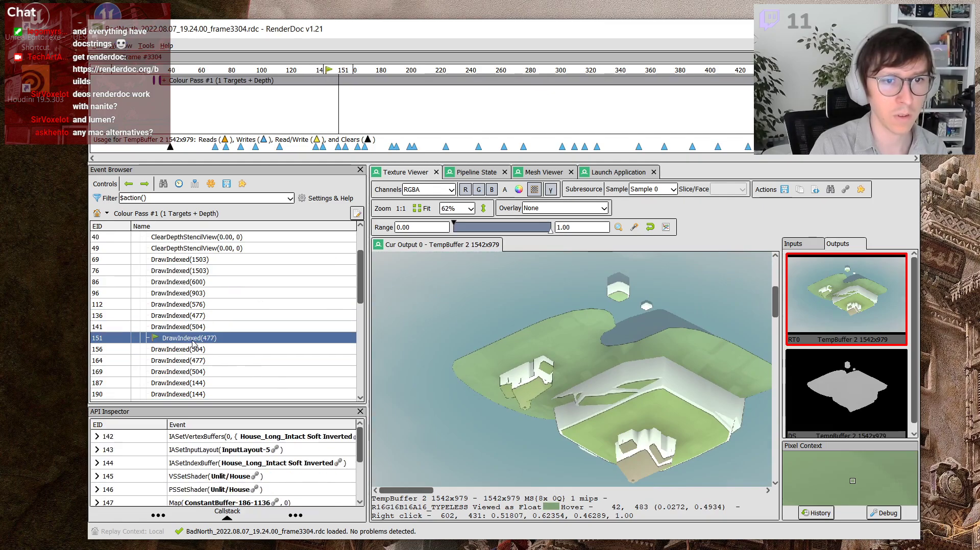
Step: Examine the house outlines at 162% zoom while toggling between the draw calls at EIDs 141 and 151
{"action": "scroll", "coordinate": [521, 389], "scroll_direction": "up", "scroll_amount": 3}
{"action": "scroll", "coordinate": [520, 389], "scroll_direction": "up", "scroll_amount": 2}
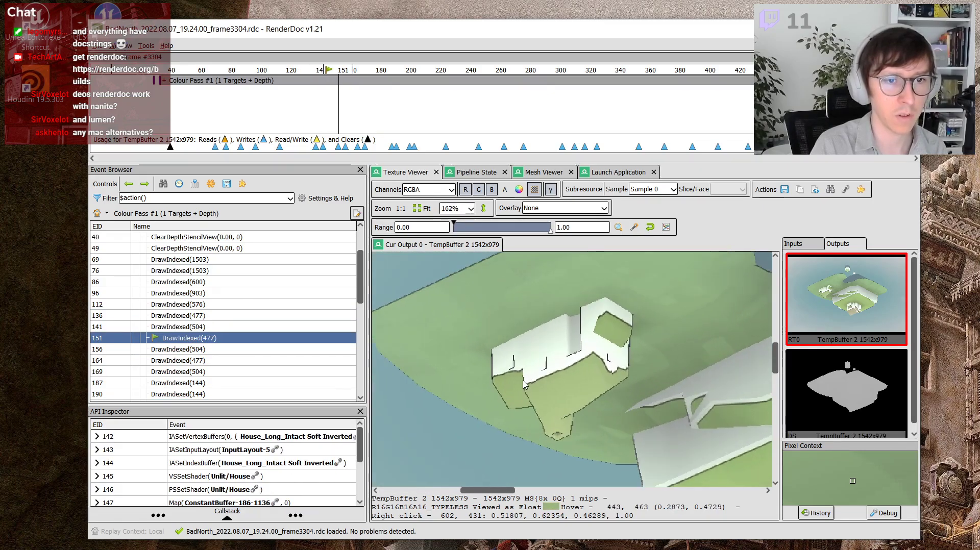
{"action": "left_click", "coordinate": [196, 328]}
{"action": "left_click", "coordinate": [201, 339]}
{"action": "scroll", "coordinate": [495, 375], "scroll_direction": "down", "scroll_amount": 3}
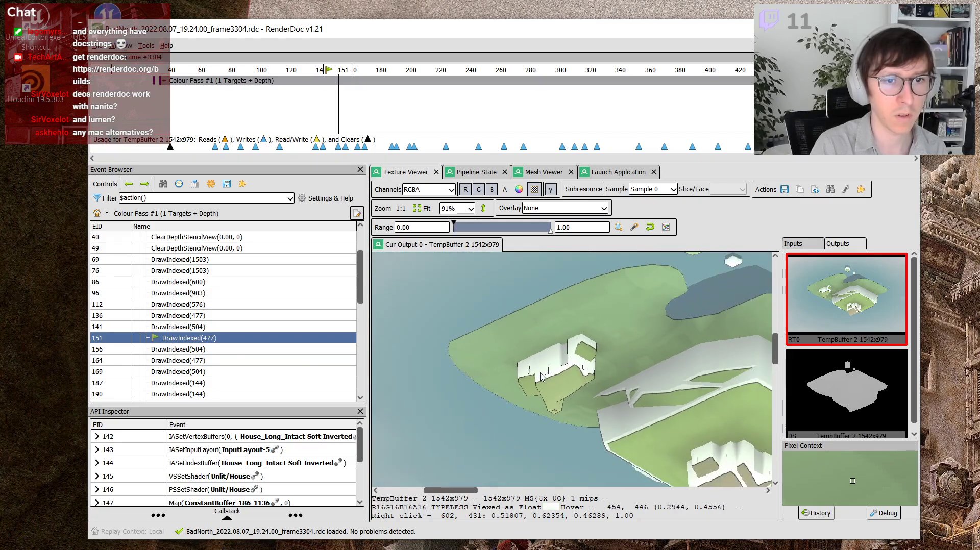
Step: Step through the draw calls at EIDs 156, 164, 169 and 187 at 59% zoom, and view the flags' output at EID 202
{"action": "left_click", "coordinate": [195, 352]}
{"action": "scroll", "coordinate": [511, 368], "scroll_direction": "down", "scroll_amount": 2}
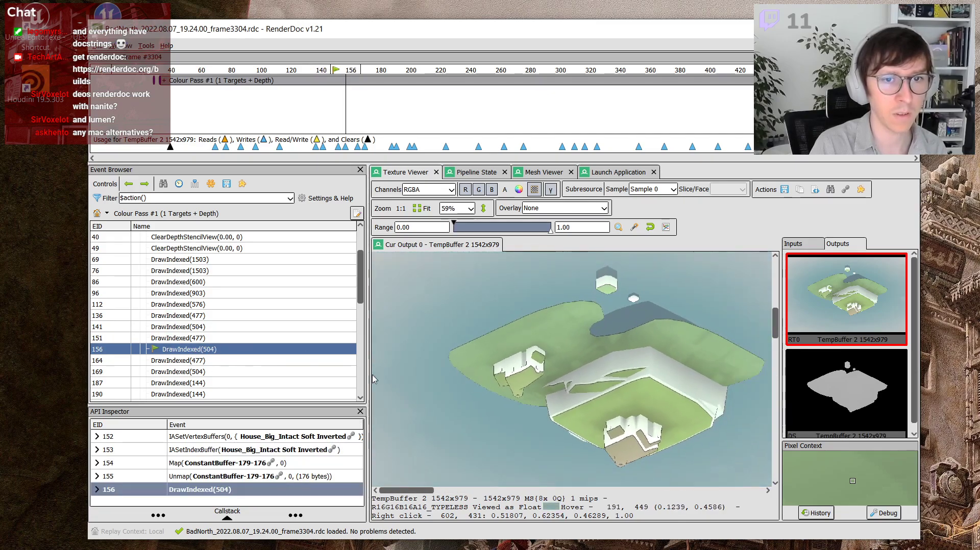
{"action": "left_click", "coordinate": [199, 362]}
{"action": "left_click", "coordinate": [204, 372]}
{"action": "left_click", "coordinate": [205, 383]}
{"action": "scroll", "coordinate": [210, 371], "scroll_direction": "down", "scroll_amount": 4}
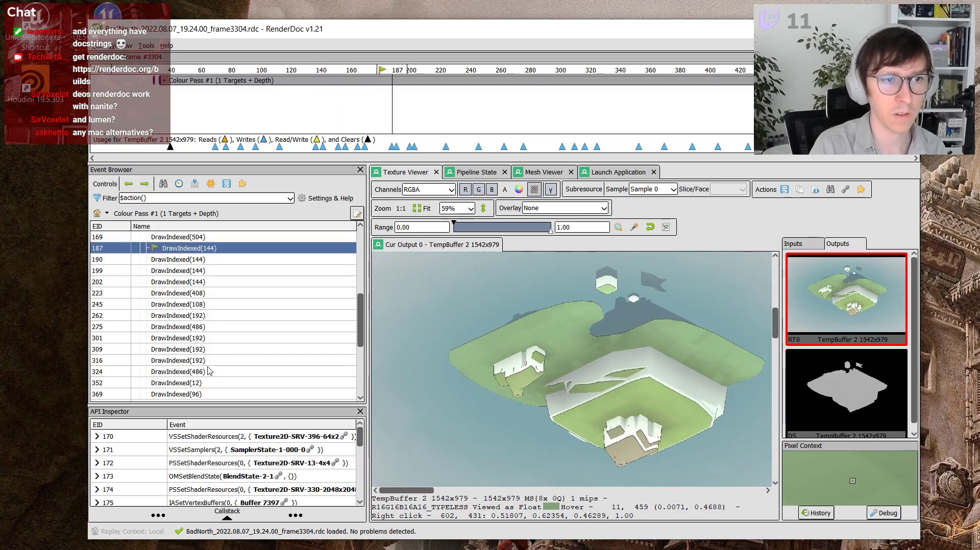
{"action": "left_click", "coordinate": [211, 297]}
{"action": "key", "text": "Up"}
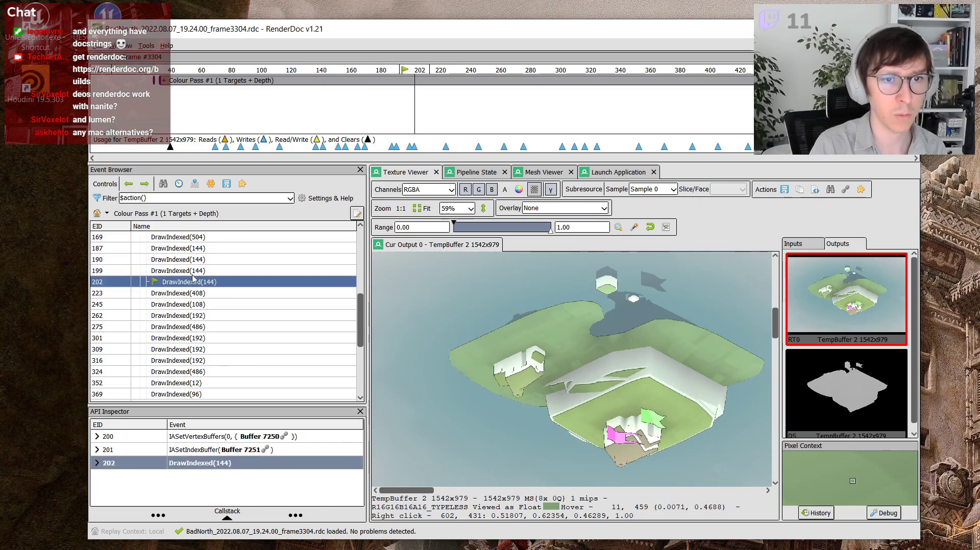
Step: Compare the colour output at the DrawIndexed(408) call, EID 223, with the draw call at EID 202
{"action": "key", "text": "Down"}
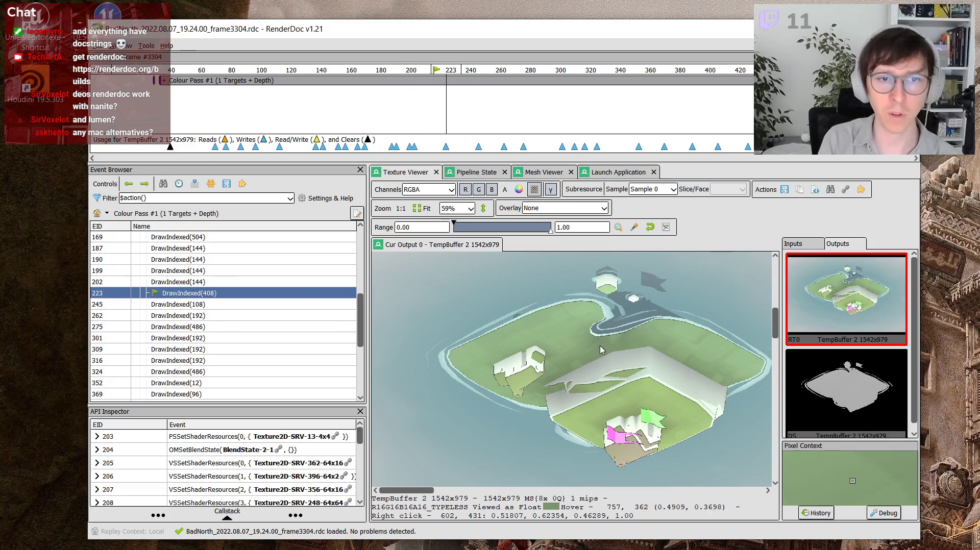
{"action": "left_click", "coordinate": [193, 284]}
{"action": "left_click", "coordinate": [203, 293]}
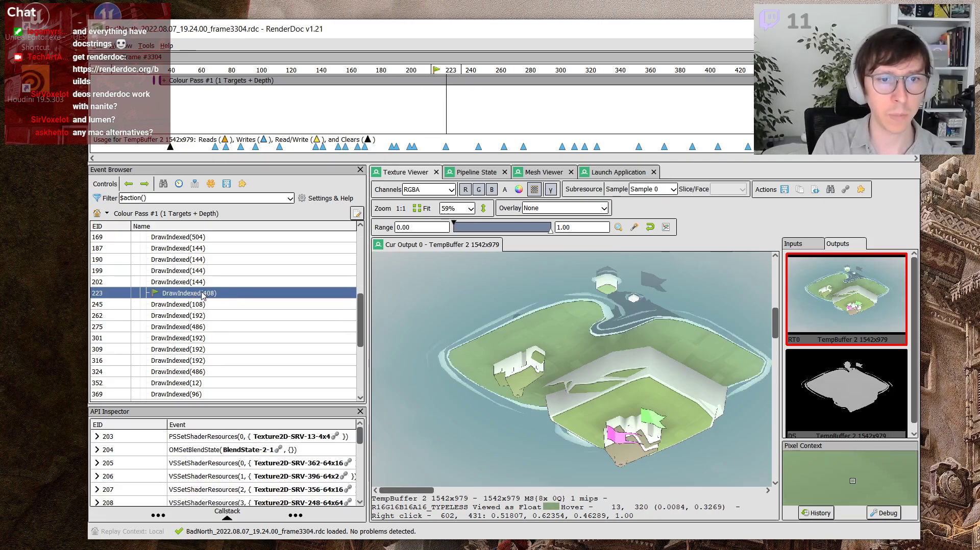
Step: Go back through the draw calls at EIDs 86, 96, 112 and 136, and view the house up close at 155% zoom
{"action": "scroll", "coordinate": [204, 293], "scroll_direction": "up", "scroll_amount": 5}
{"action": "left_click", "coordinate": [218, 315]}
{"action": "left_click", "coordinate": [225, 327]}
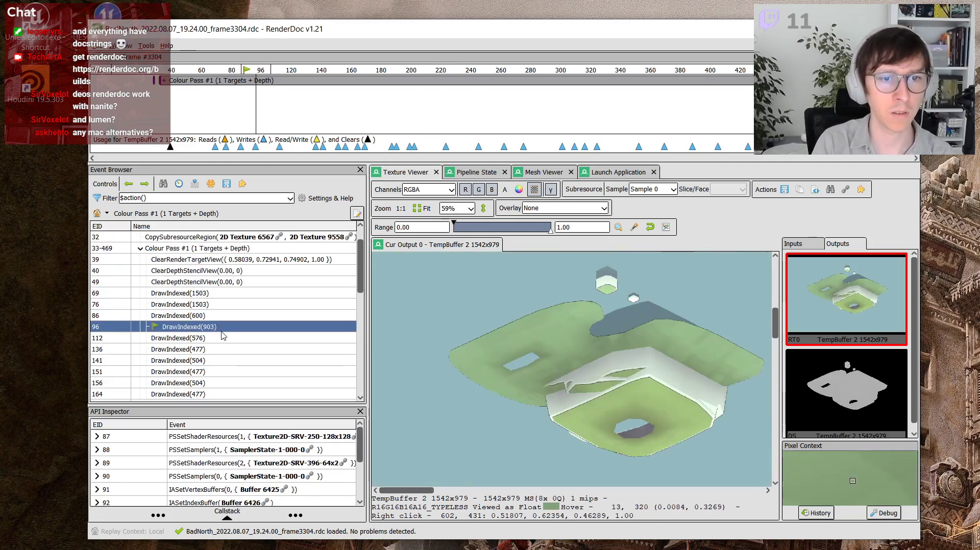
{"action": "left_click", "coordinate": [224, 338]}
{"action": "left_click", "coordinate": [221, 350]}
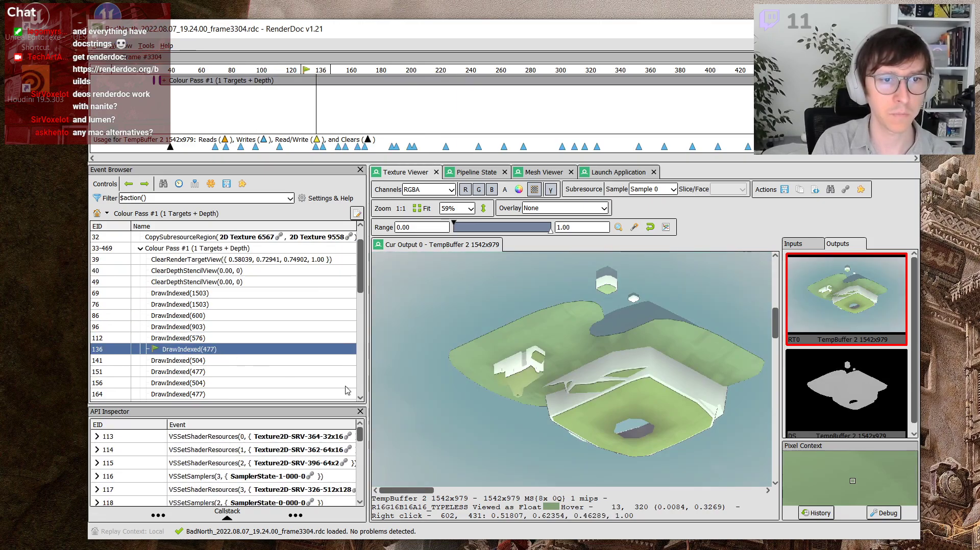
{"action": "scroll", "coordinate": [503, 377], "scroll_direction": "up", "scroll_amount": 4}
{"action": "scroll", "coordinate": [503, 378], "scroll_direction": "up", "scroll_amount": 1}
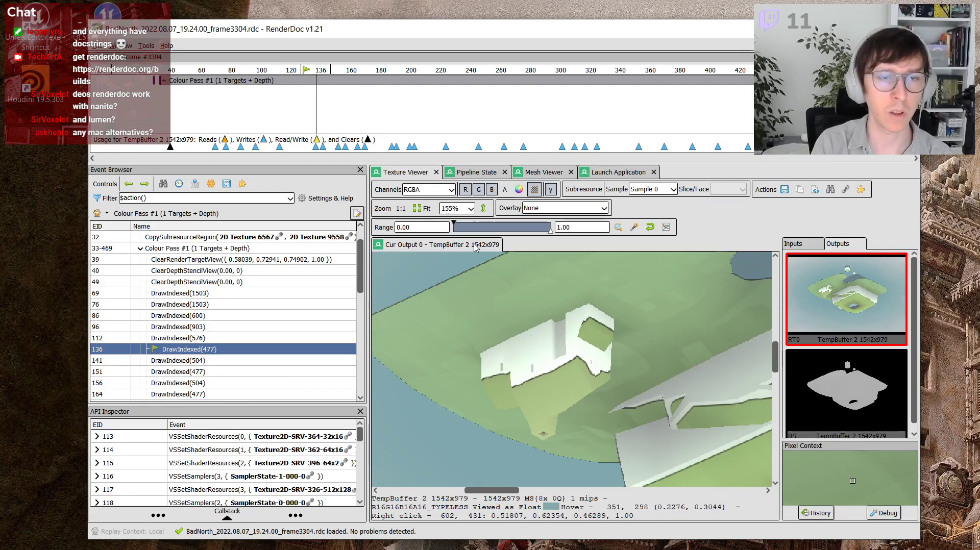
Step: Inspect the input assembler state of EID 136 and the initialisation parameters of the House_Long_Intact(Clone) index buffer, and close the resource's details
{"action": "left_click", "coordinate": [473, 174]}
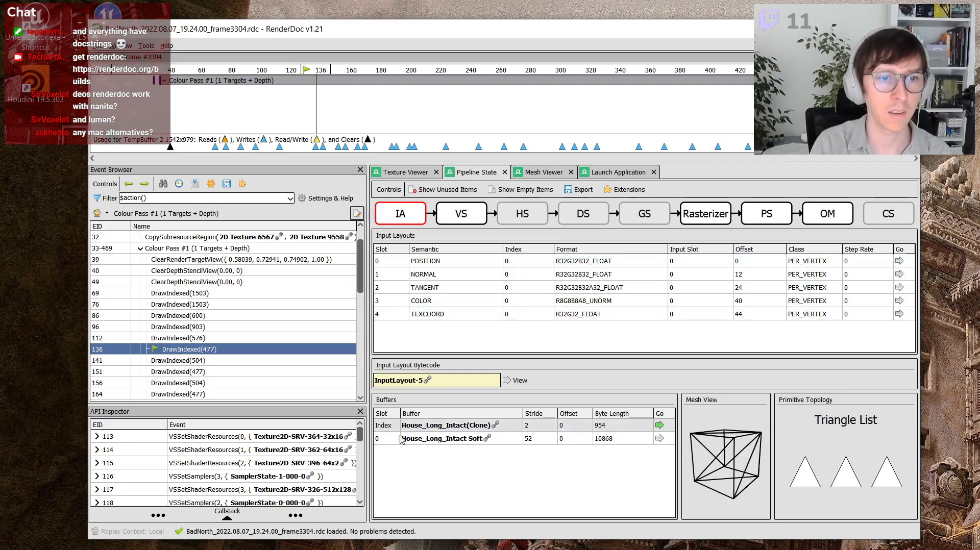
{"action": "left_click", "coordinate": [422, 427]}
{"action": "left_click", "coordinate": [421, 427]}
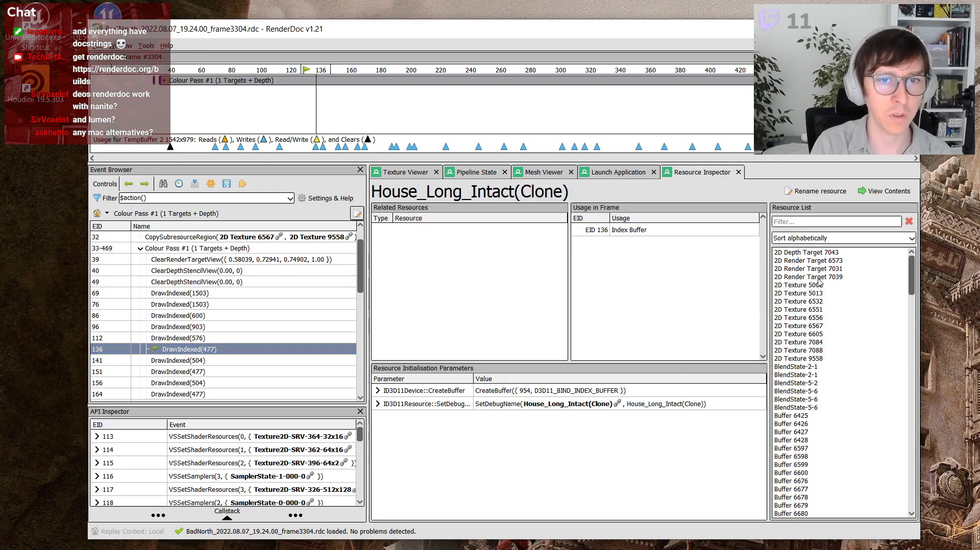
{"action": "left_click", "coordinate": [377, 404]}
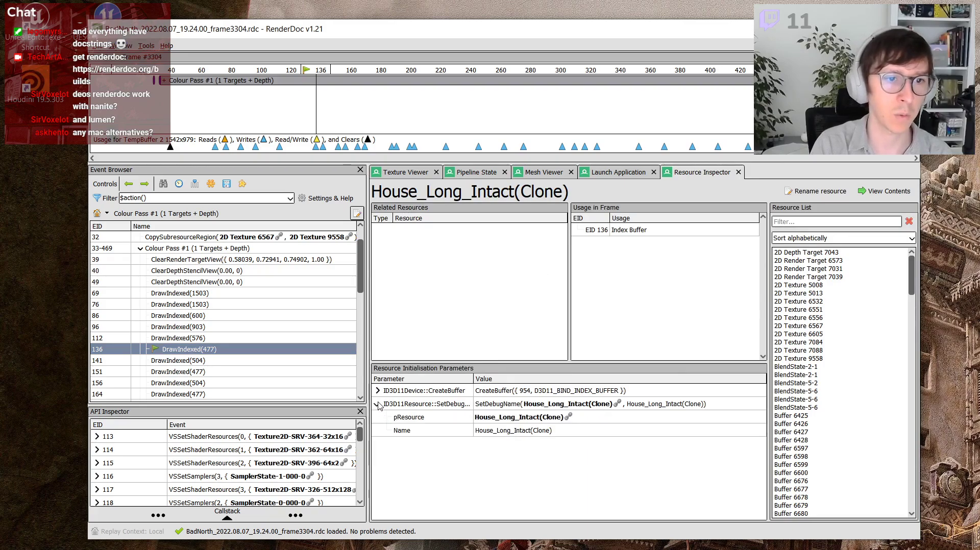
{"action": "left_click", "coordinate": [378, 390]}
{"action": "left_click", "coordinate": [378, 390]}
{"action": "left_click", "coordinate": [378, 404]}
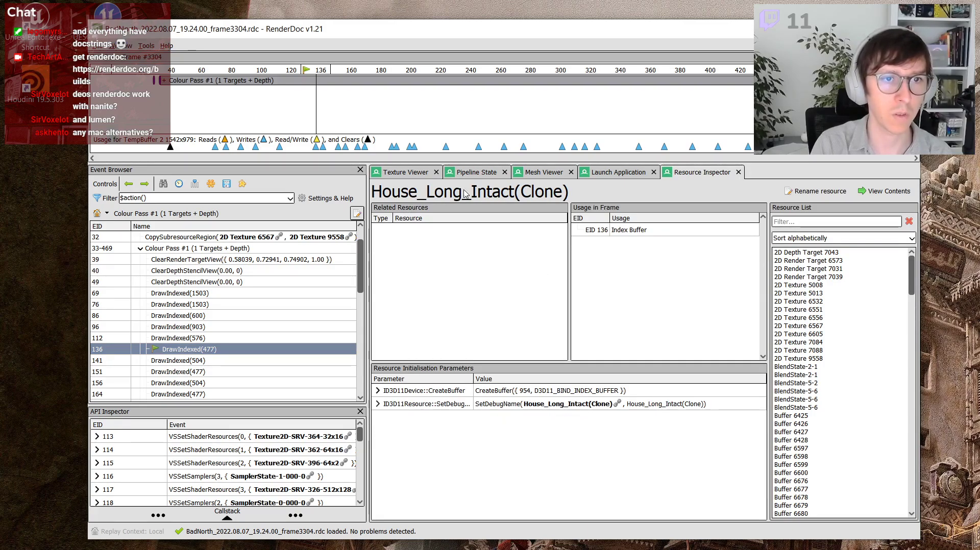
{"action": "left_click", "coordinate": [475, 174]}
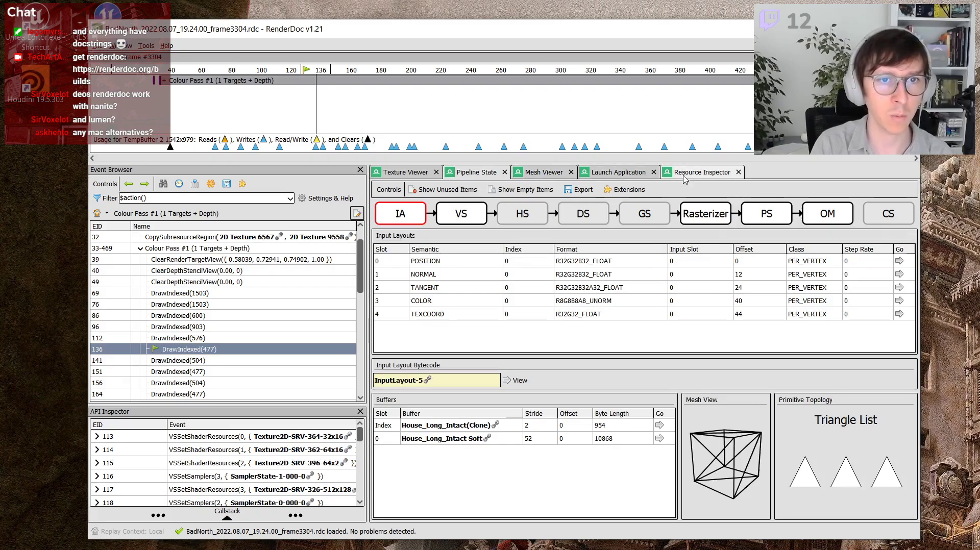
{"action": "left_click", "coordinate": [739, 172]}
Step: Preview the input mesh of the house at EID 136 with Flat Shaded solid shading
{"action": "left_click", "coordinate": [535, 173]}
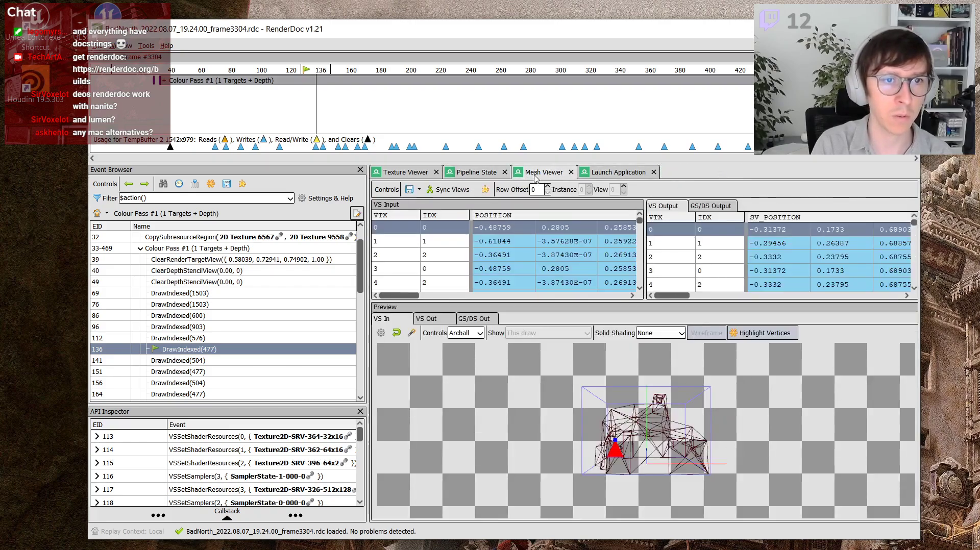
{"action": "mouse_move", "coordinate": [602, 468]}
{"action": "left_mouse_down"}
{"action": "mouse_move", "coordinate": [707, 439]}
{"action": "mouse_move", "coordinate": [740, 459]}
{"action": "mouse_move", "coordinate": [718, 431]}
{"action": "mouse_move", "coordinate": [689, 449]}
{"action": "mouse_move", "coordinate": [735, 449]}
{"action": "mouse_move", "coordinate": [612, 470]}
{"action": "mouse_move", "coordinate": [565, 466]}
{"action": "mouse_move", "coordinate": [702, 457]}
{"action": "mouse_move", "coordinate": [649, 439]}
{"action": "mouse_move", "coordinate": [693, 470]}
{"action": "mouse_move", "coordinate": [658, 459]}
{"action": "left_mouse_up"}
{"action": "left_click", "coordinate": [664, 332]}
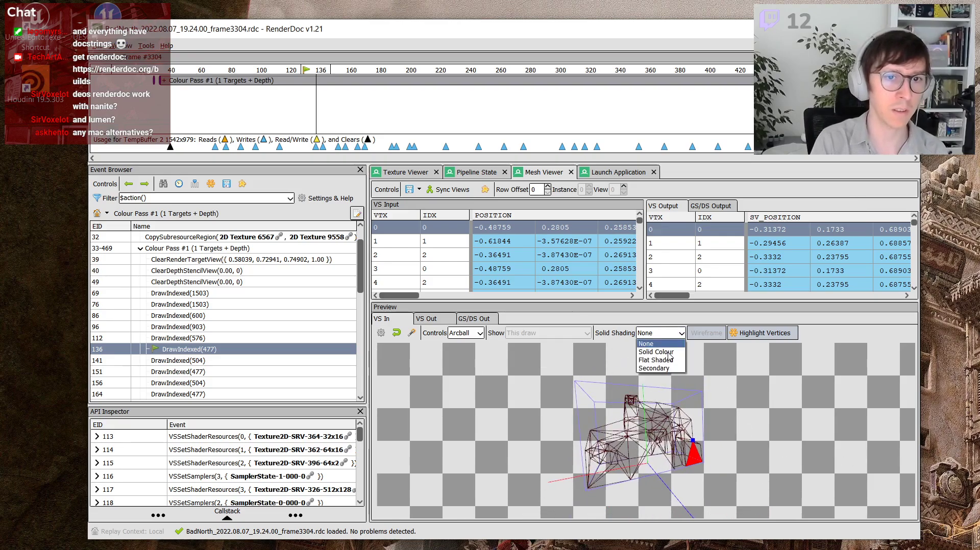
{"action": "left_click", "coordinate": [655, 360]}
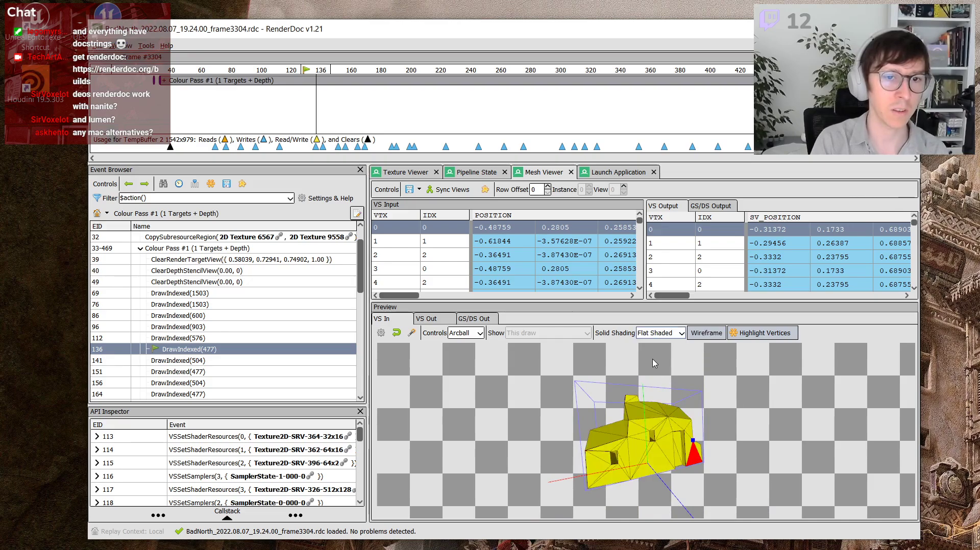
Step: Set the house mesh's solid shading to Secondary and examine its walls and roof from several sides
{"action": "mouse_move", "coordinate": [658, 439]}
{"action": "left_mouse_down"}
{"action": "mouse_move", "coordinate": [646, 450]}
{"action": "mouse_move", "coordinate": [679, 426]}
{"action": "mouse_move", "coordinate": [660, 458]}
{"action": "mouse_move", "coordinate": [690, 422]}
{"action": "mouse_move", "coordinate": [632, 444]}
{"action": "mouse_move", "coordinate": [692, 422]}
{"action": "mouse_move", "coordinate": [642, 434]}
{"action": "mouse_move", "coordinate": [667, 419]}
{"action": "mouse_move", "coordinate": [633, 407]}
{"action": "mouse_move", "coordinate": [805, 408]}
{"action": "mouse_move", "coordinate": [724, 424]}
{"action": "mouse_move", "coordinate": [670, 449]}
{"action": "mouse_move", "coordinate": [740, 463]}
{"action": "mouse_move", "coordinate": [665, 340]}
{"action": "left_mouse_up"}
{"action": "scroll", "coordinate": [670, 449], "scroll_direction": "down", "scroll_amount": 5}
{"action": "scroll", "coordinate": [670, 449], "scroll_direction": "up", "scroll_amount": 5}
{"action": "left_click", "coordinate": [660, 368]}
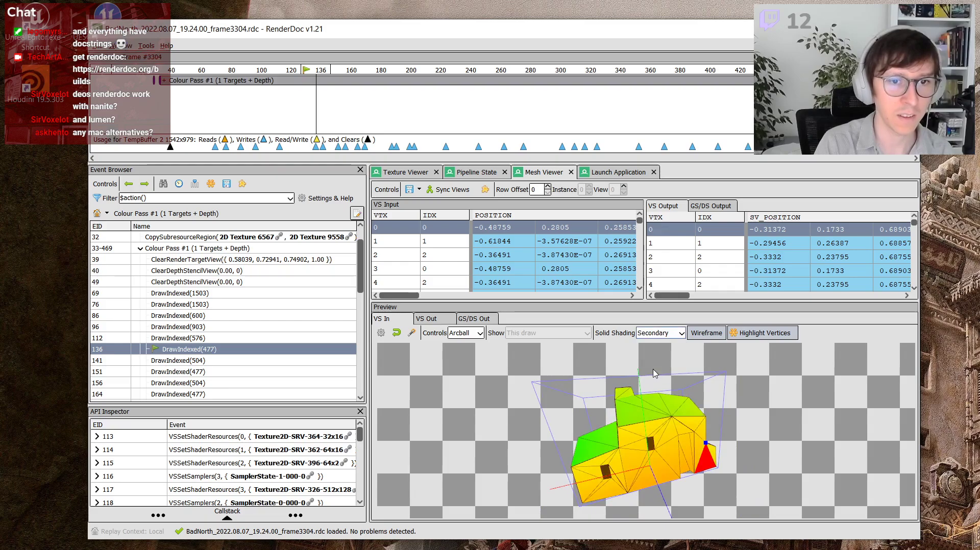
{"action": "left_click_drag", "start_coordinate": [616, 389], "coordinate": [650, 361]}
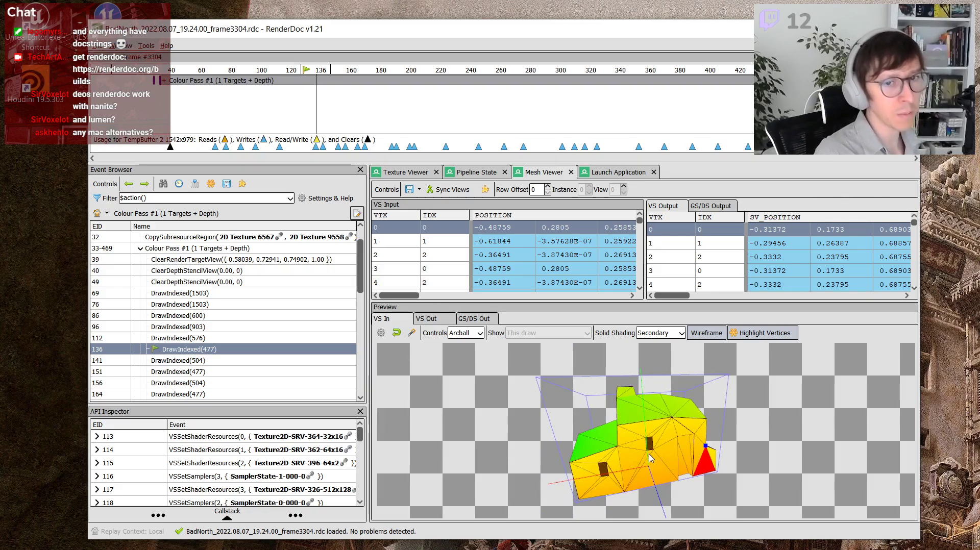
{"action": "mouse_move", "coordinate": [632, 429]}
{"action": "left_mouse_down"}
{"action": "mouse_move", "coordinate": [647, 426]}
{"action": "mouse_move", "coordinate": [640, 422]}
{"action": "left_mouse_up"}
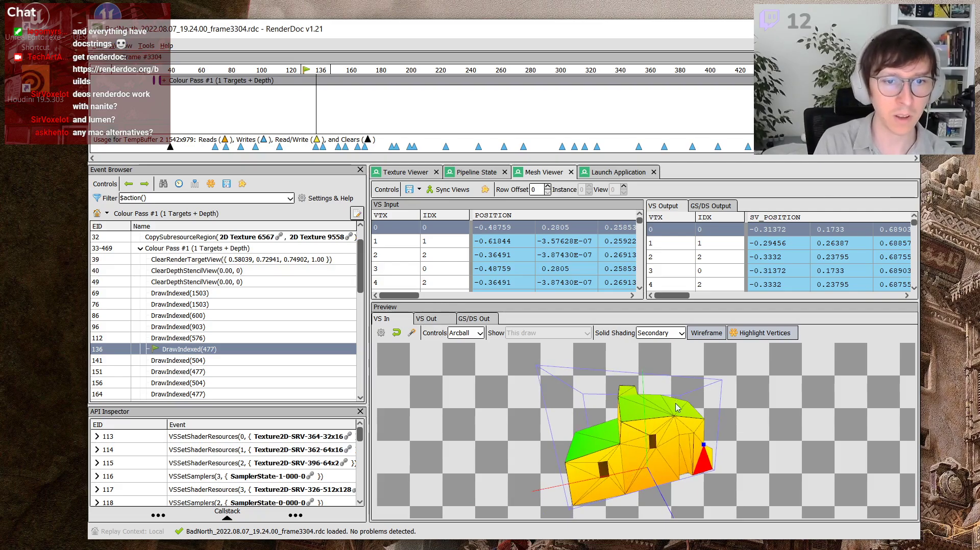
{"action": "left_click_drag", "start_coordinate": [677, 406], "coordinate": [729, 428]}
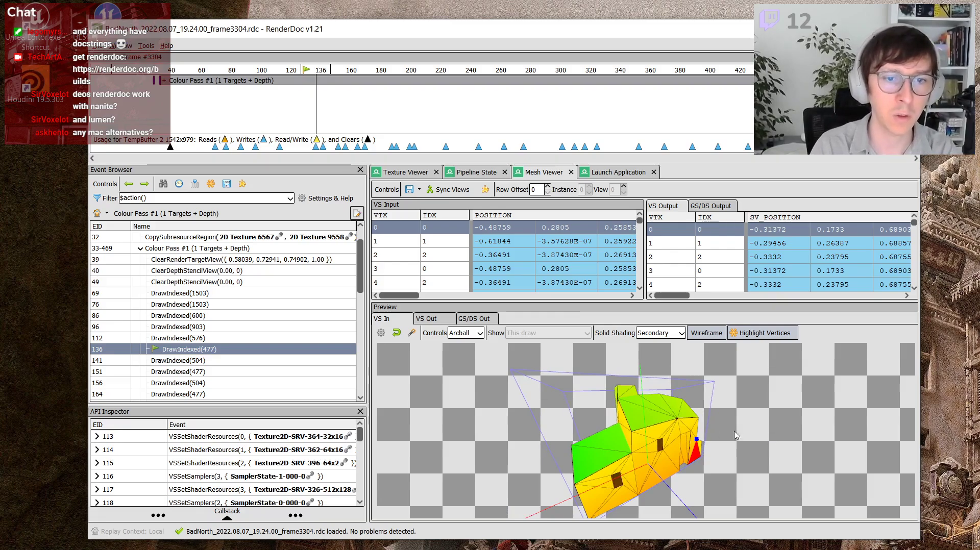
{"action": "left_click_drag", "start_coordinate": [735, 434], "coordinate": [582, 469]}
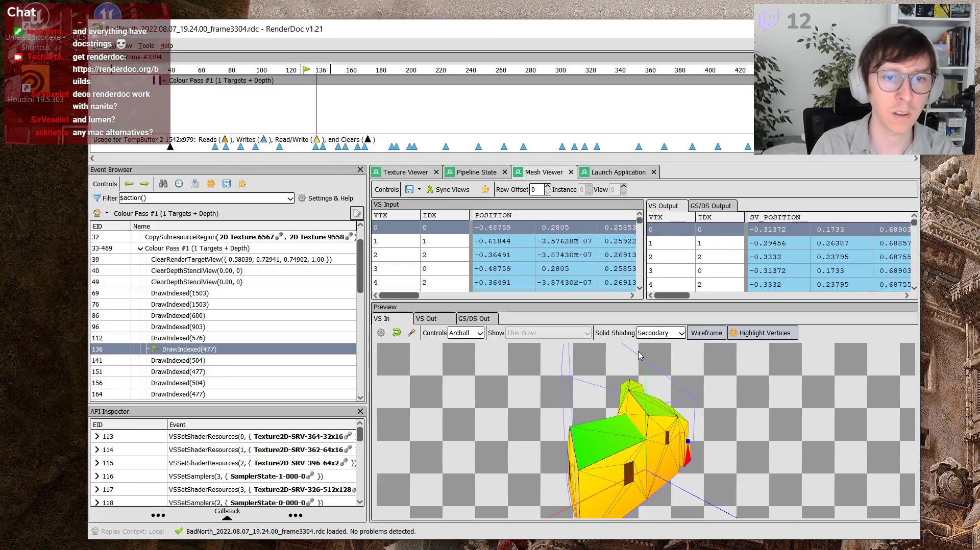
Step: View the house's vertex shader output mesh, and return to its input mesh to examine it from another side
{"action": "left_click", "coordinate": [431, 321]}
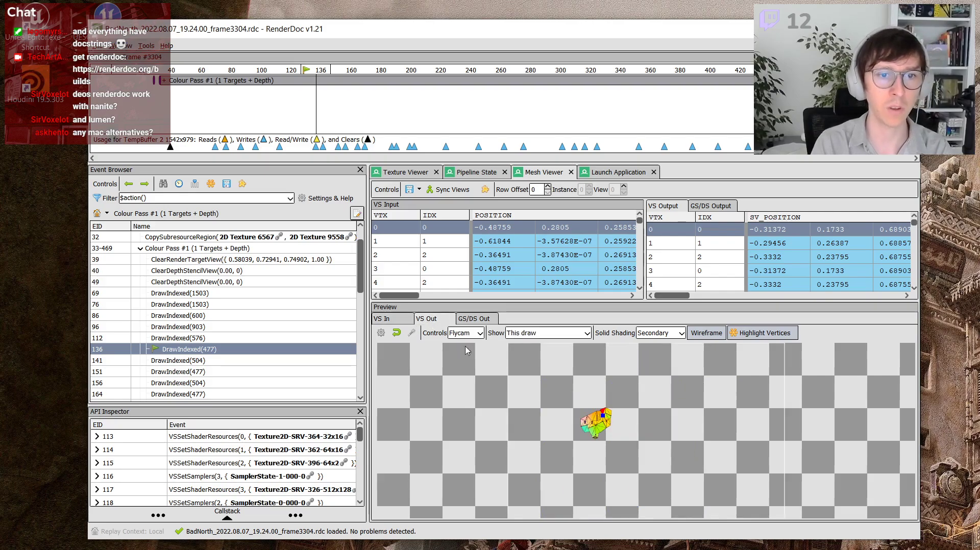
{"action": "left_click", "coordinate": [393, 319]}
{"action": "left_click_drag", "start_coordinate": [660, 455], "coordinate": [641, 451]}
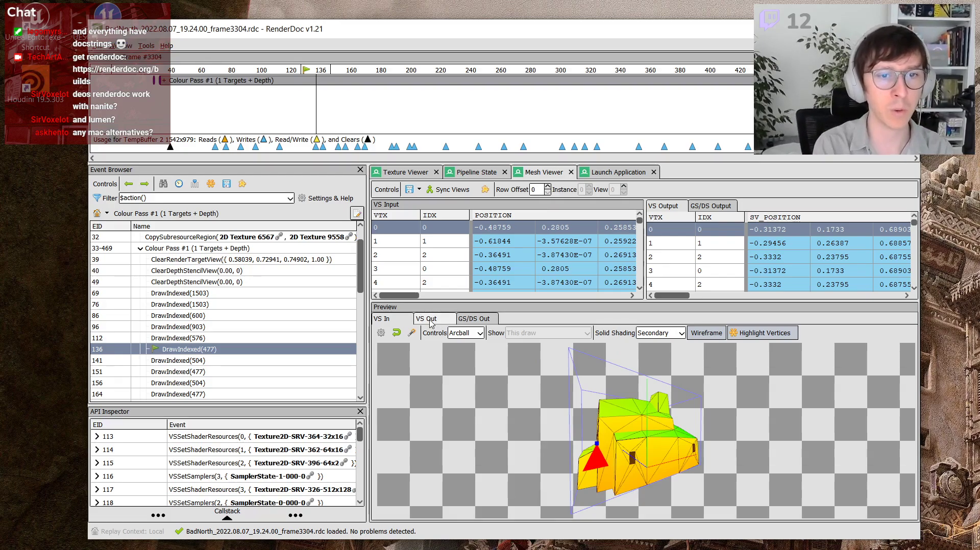
Step: Compare the house in the colour output of EID 136 with its vertex shader output mesh
{"action": "left_click", "coordinate": [476, 172]}
{"action": "left_click", "coordinate": [406, 172]}
{"action": "scroll", "coordinate": [520, 268], "scroll_direction": "down", "scroll_amount": 8}
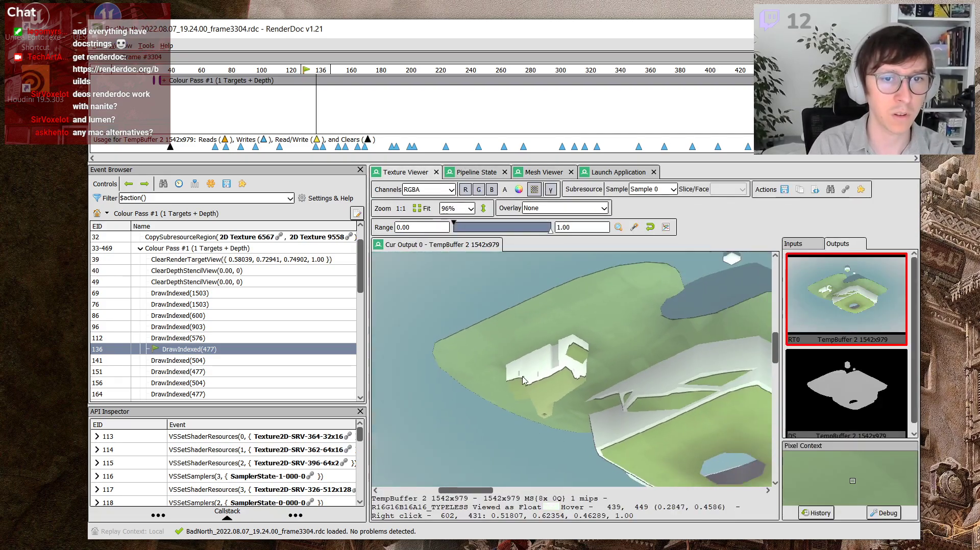
{"action": "left_click", "coordinate": [533, 172]}
{"action": "left_click", "coordinate": [427, 318]}
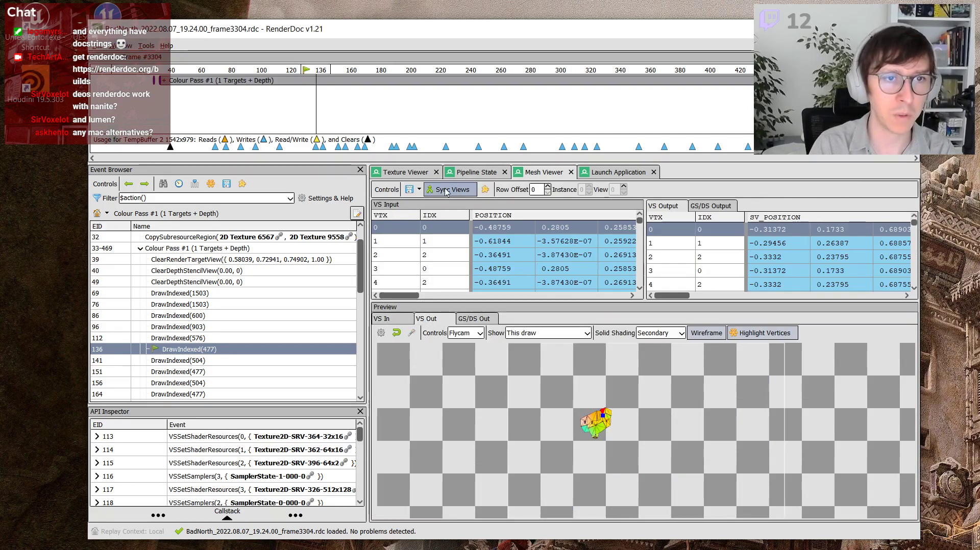
{"action": "left_click", "coordinate": [411, 173]}
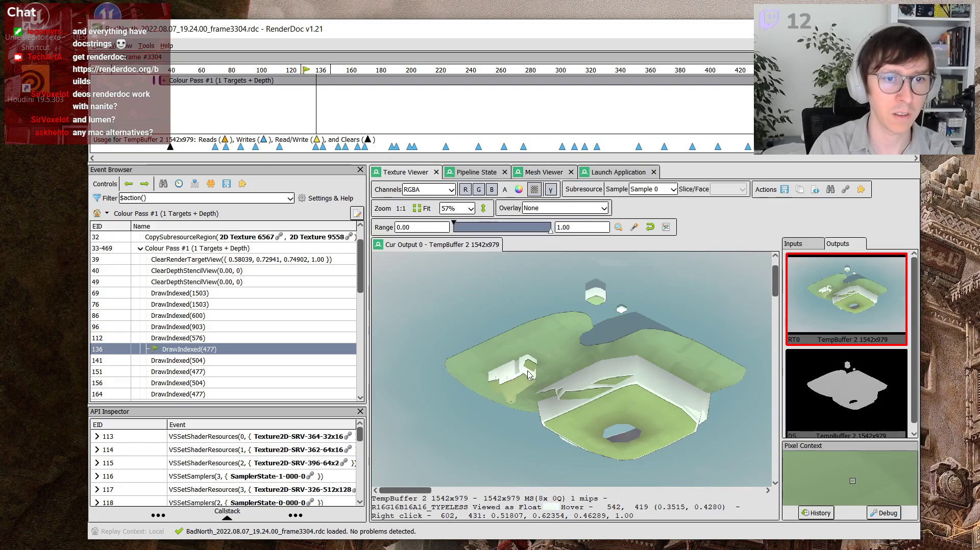
{"action": "scroll", "coordinate": [589, 370], "scroll_direction": "down", "scroll_amount": 2}
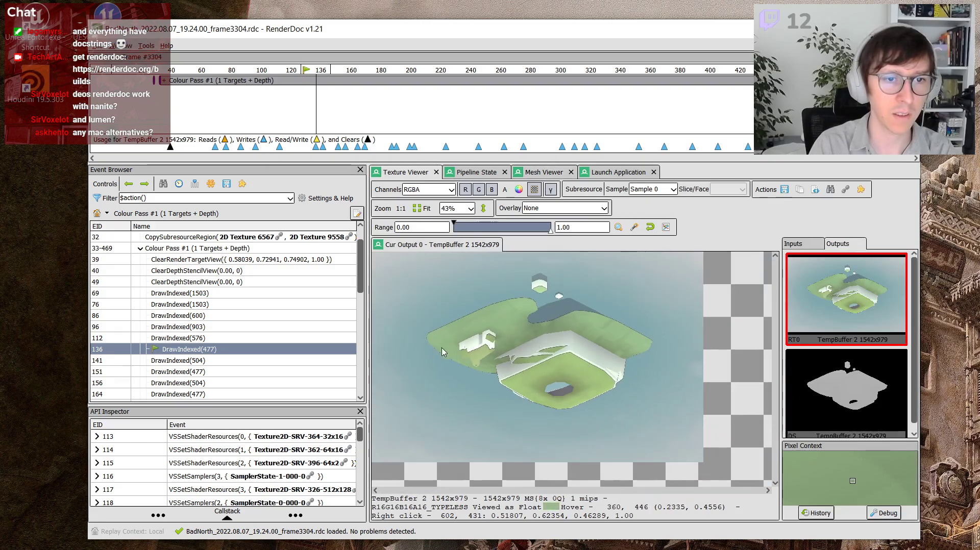
{"action": "scroll", "coordinate": [528, 331], "scroll_direction": "up", "scroll_amount": 2}
{"action": "left_click", "coordinate": [542, 176]}
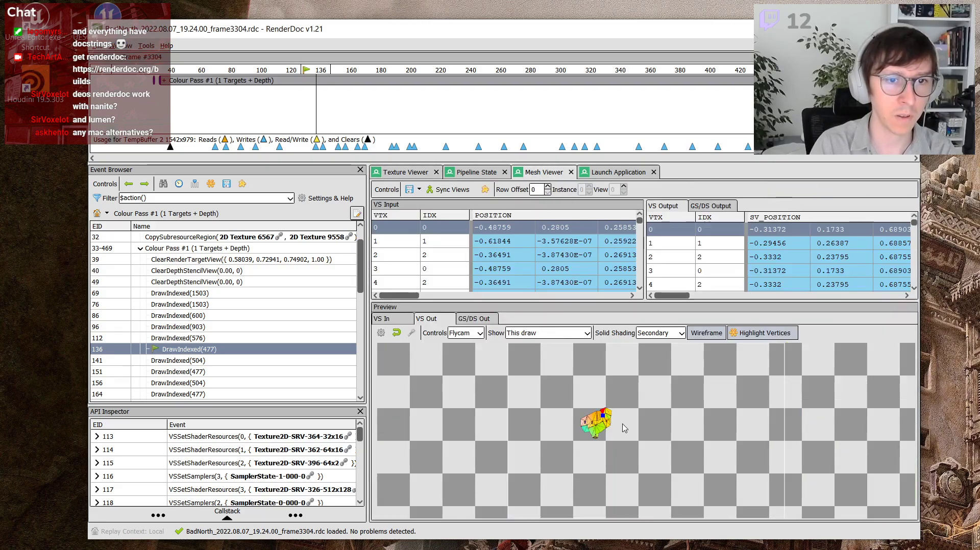
Step: Examine the vertex shader output of the house from closer up with the Flycam, and compare it with the input mesh
{"action": "left_click_drag", "start_coordinate": [623, 428], "coordinate": [572, 404]}
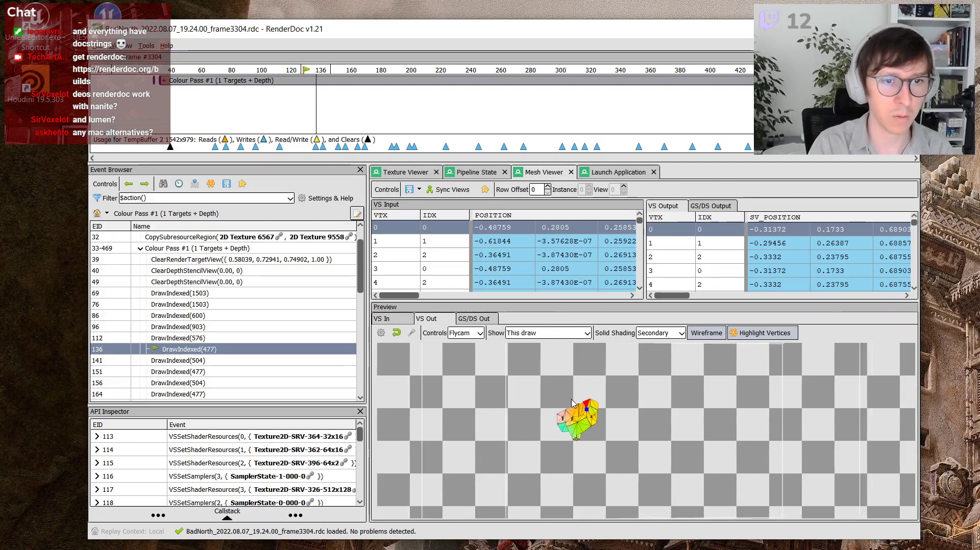
{"action": "key", "text": "a"}
{"action": "key", "text": "d"}
{"action": "key", "text": "a"}
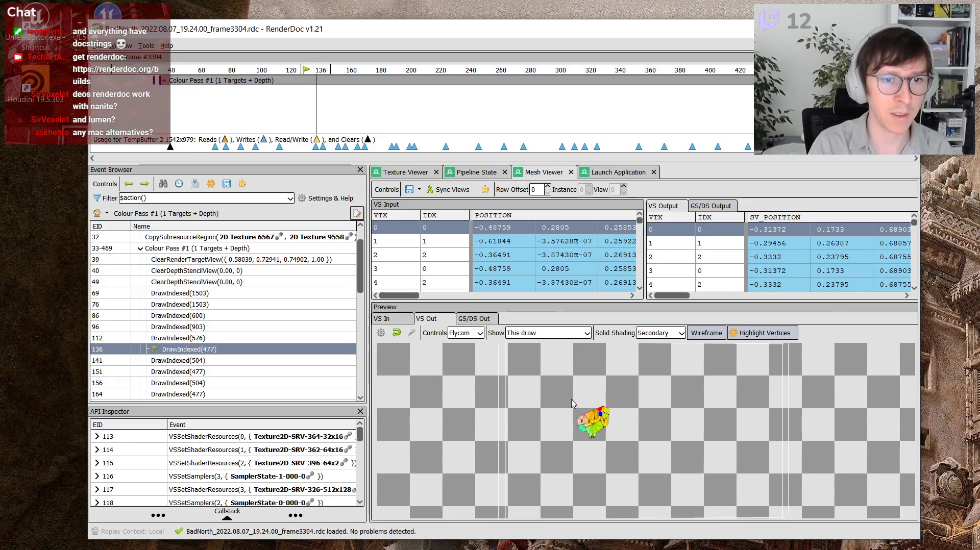
{"action": "key", "text": "w"}
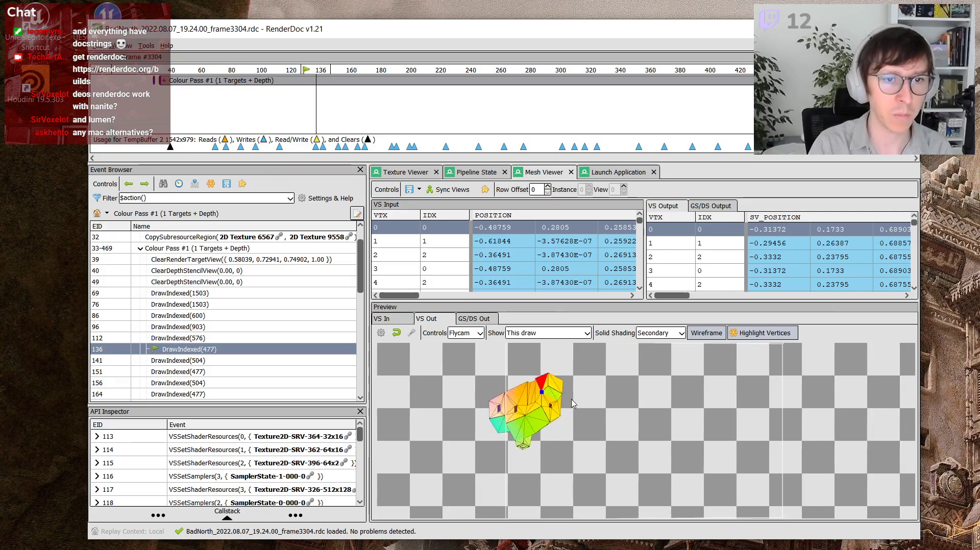
{"action": "left_click", "coordinate": [402, 318]}
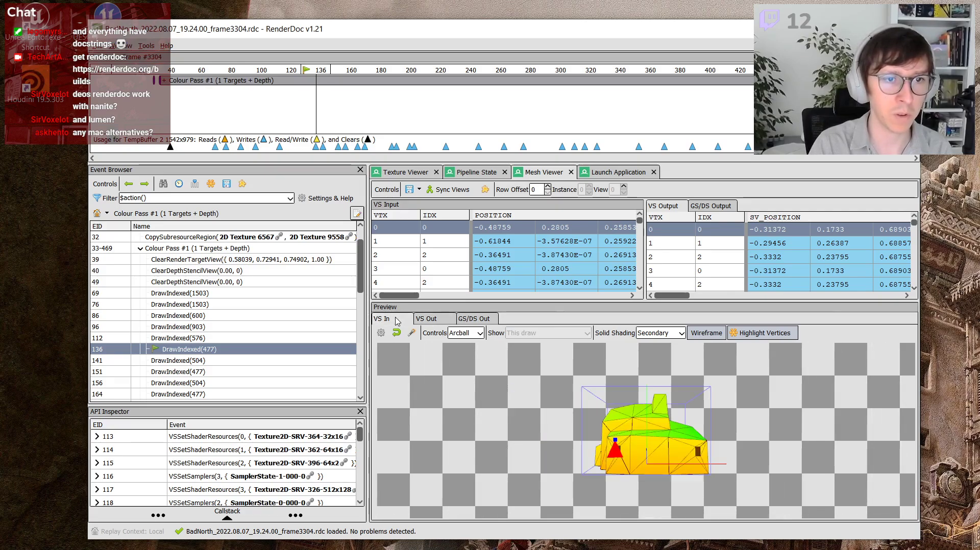
{"action": "left_click", "coordinate": [428, 320]}
Step: Alternate between the rendered island texture and the vertex shader output mesh to match the house's orientation
{"action": "left_click", "coordinate": [404, 172]}
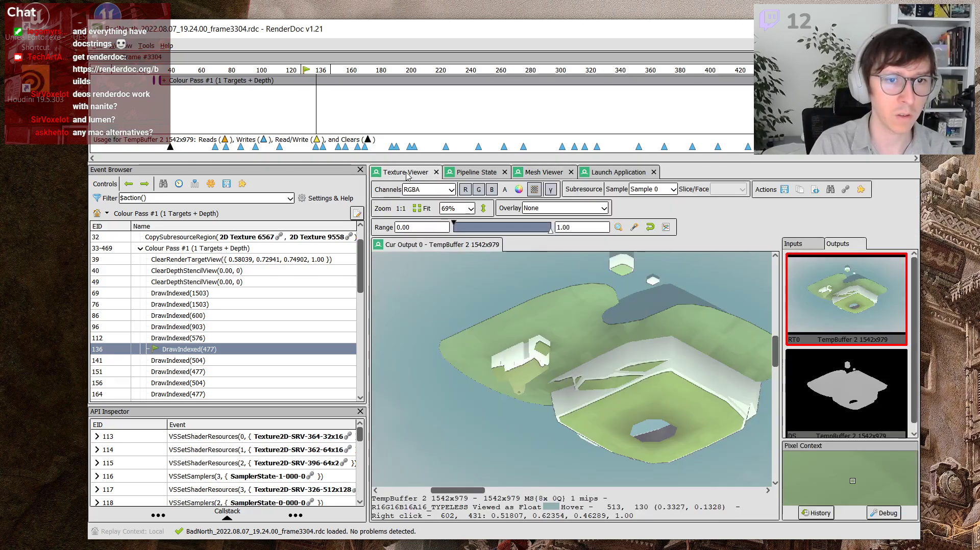
{"action": "left_click", "coordinate": [525, 176]}
{"action": "key", "text": "d"}
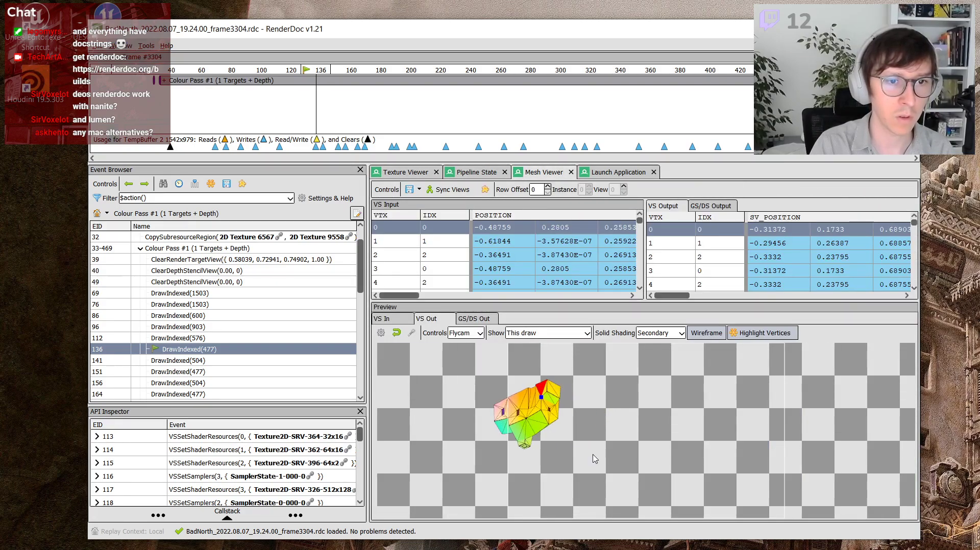
{"action": "left_click", "coordinate": [405, 172]}
{"action": "left_click", "coordinate": [550, 174]}
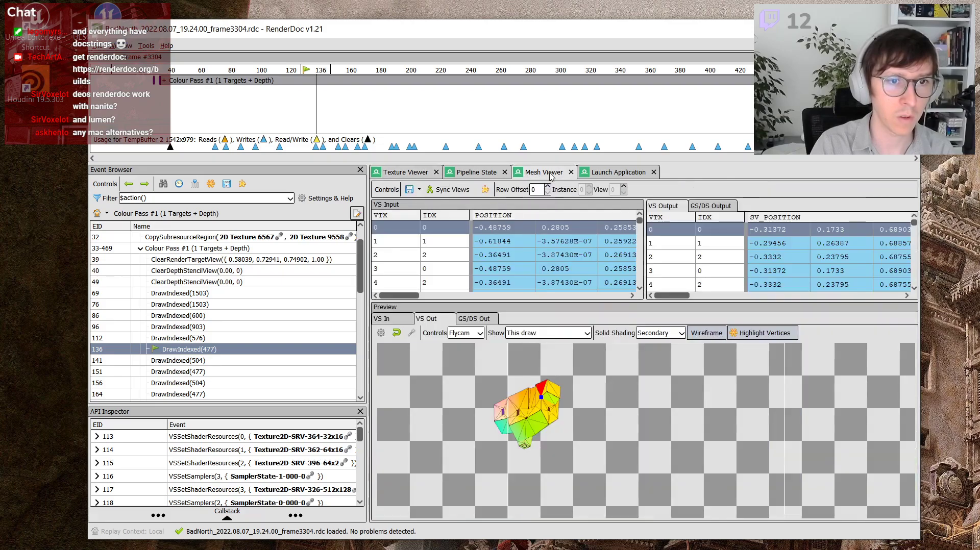
{"action": "left_click", "coordinate": [404, 173]}
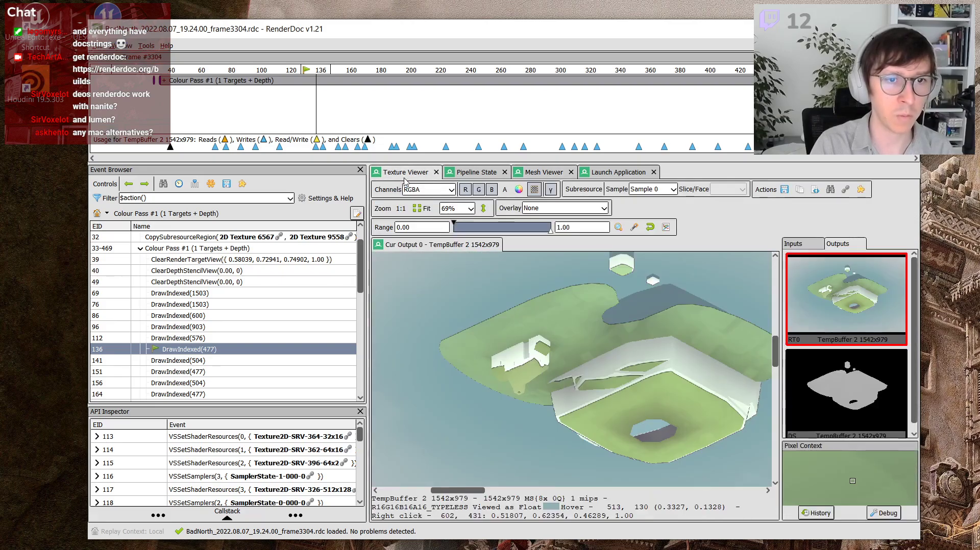
{"action": "left_click", "coordinate": [546, 176]}
Step: Fly closer to the house's vertex shader output mesh and examine its triangles
{"action": "key", "text": "w"}
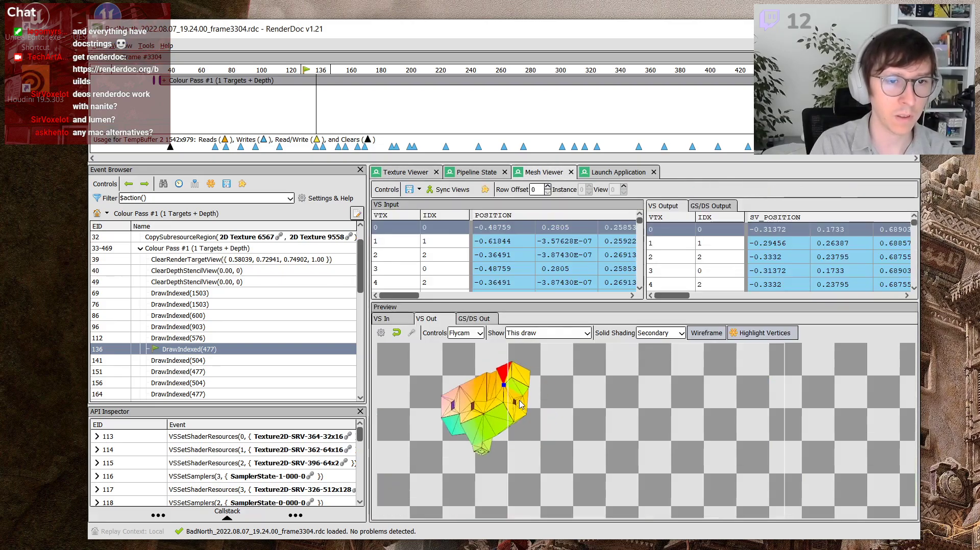
{"action": "key", "text": "a"}
{"action": "key", "text": "w"}
{"action": "key", "text": "s"}
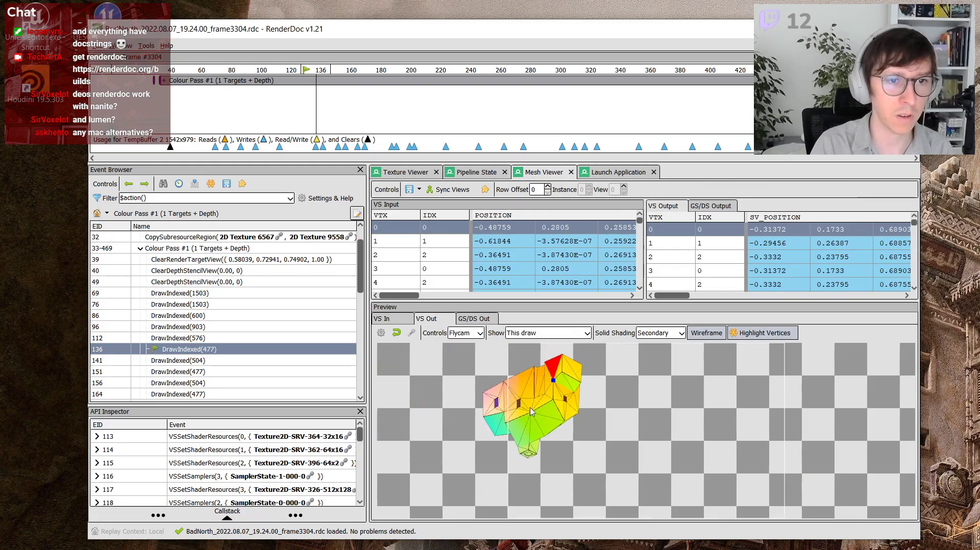
Step: Move the Flycam sideways and back in on the house's vertex shader output mesh to examine it in perspective
{"action": "key", "text": "d"}
{"action": "left_click_drag", "start_coordinate": [520, 404], "coordinate": [610, 418]}
{"action": "key", "text": "d"}
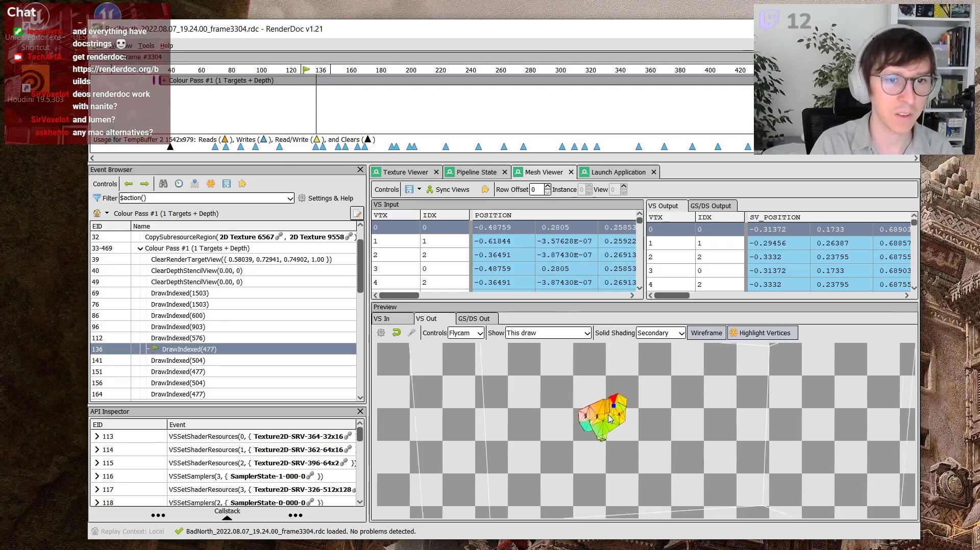
{"action": "key", "text": "w"}
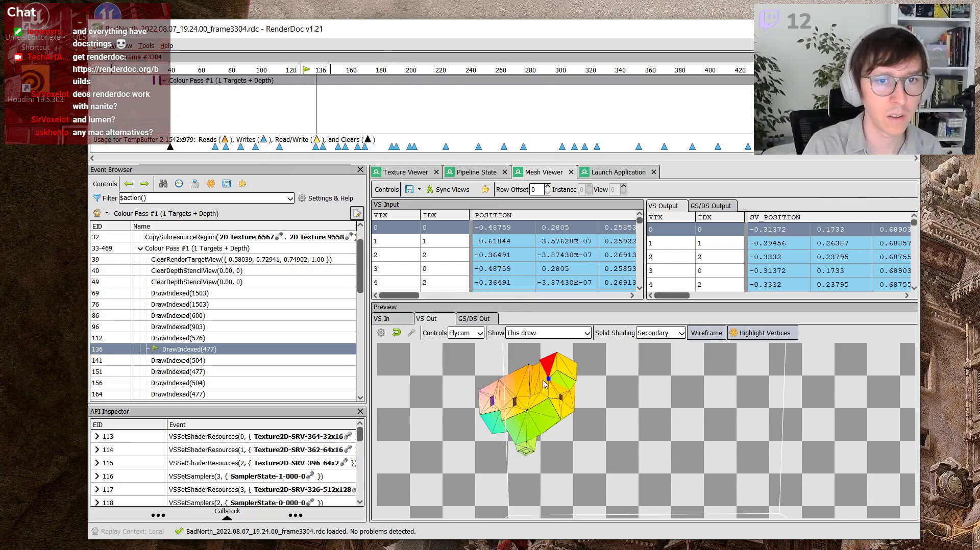
{"action": "left_click", "coordinate": [124, 45]}
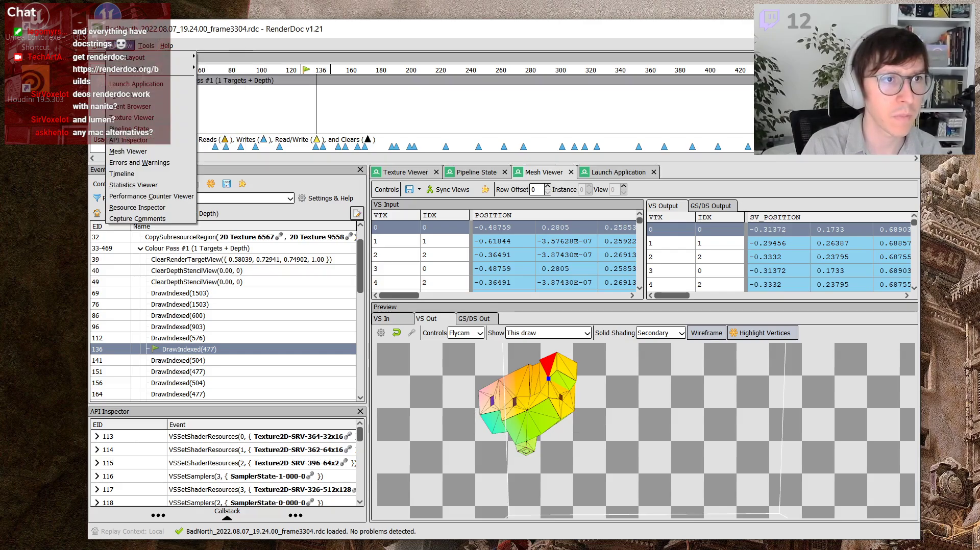
{"action": "mouse_move", "coordinate": [100, 46]}
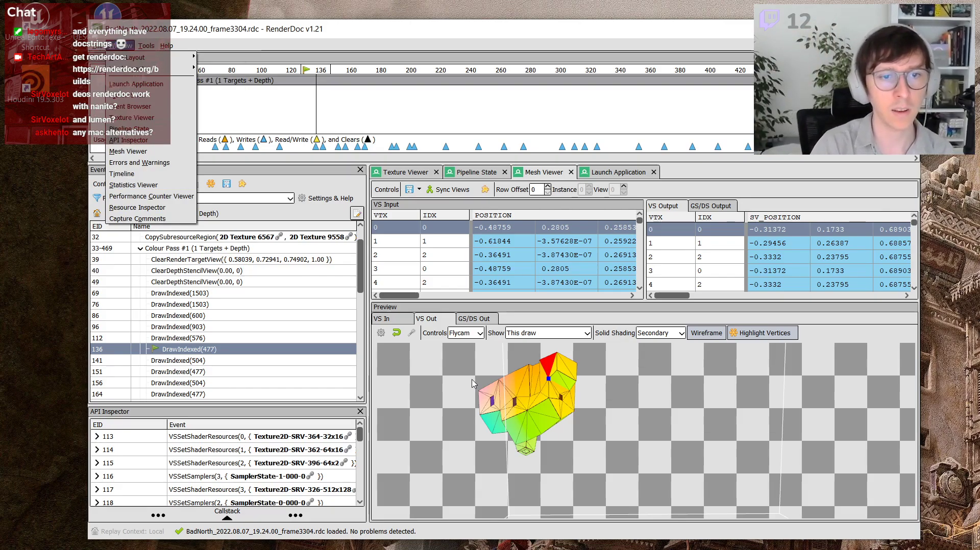
{"action": "key", "text": "Escape"}
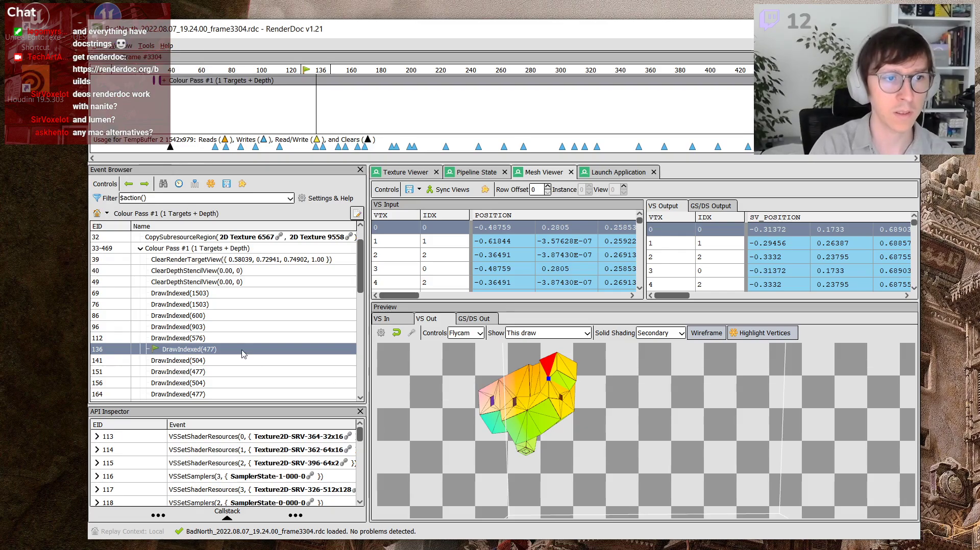
Step: Reselect the house draw at EID 136 and pick several triangles of its vertex shader output mesh to locate their vertices
{"action": "left_click", "coordinate": [193, 340]}
{"action": "left_click", "coordinate": [210, 352]}
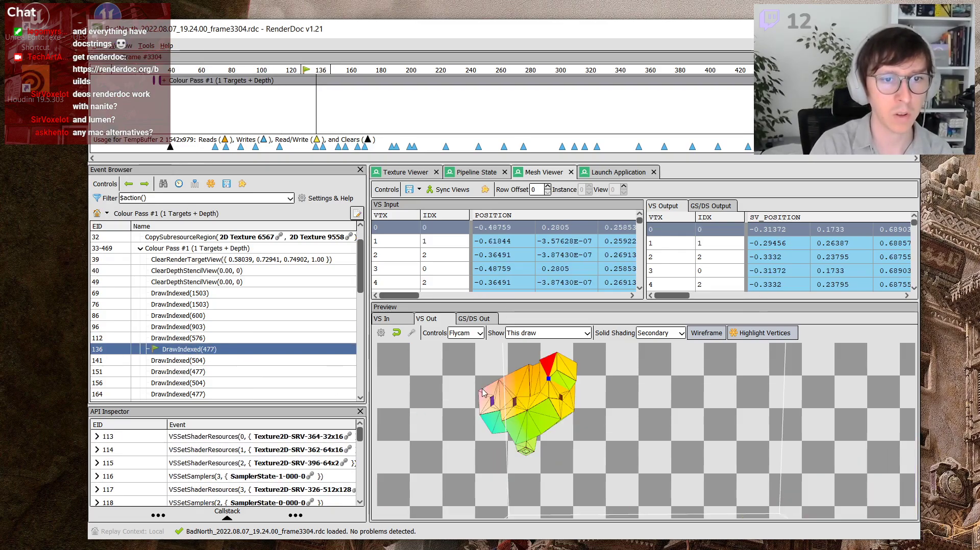
{"action": "right_click", "coordinate": [545, 407]}
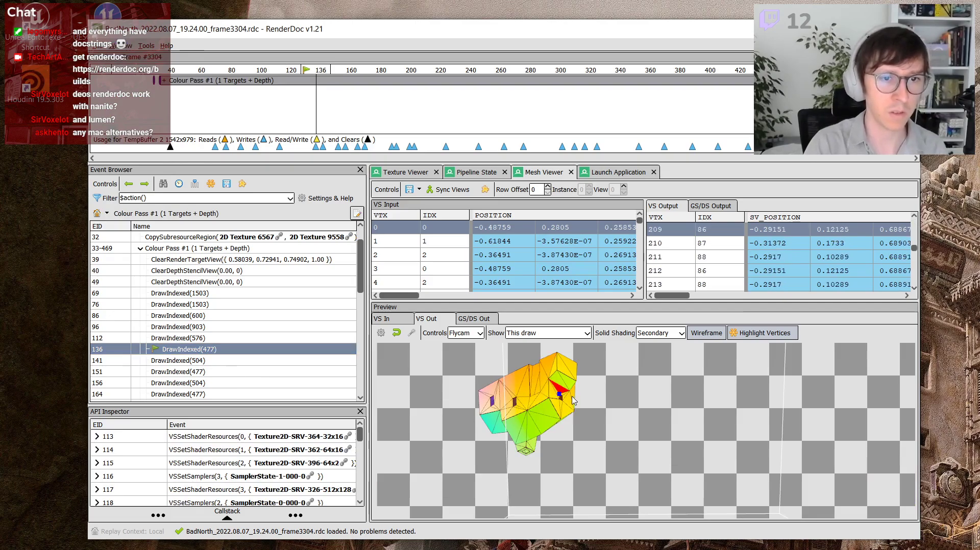
{"action": "right_click", "coordinate": [532, 378]}
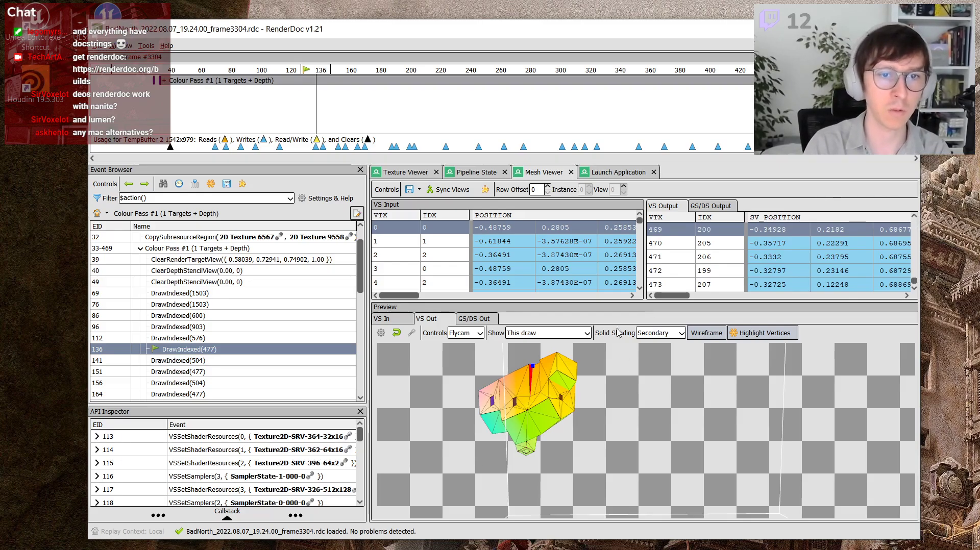
Step: Set the vertex shader output's solid shading to Flat Shaded and view the house with and without wireframe
{"action": "left_click", "coordinate": [658, 333]}
{"action": "left_click", "coordinate": [658, 363]}
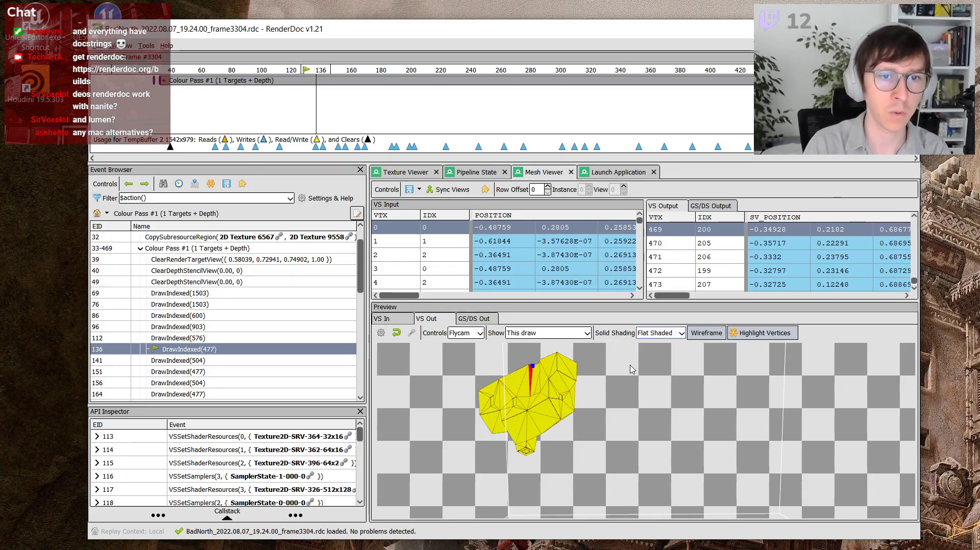
{"action": "left_click", "coordinate": [720, 337]}
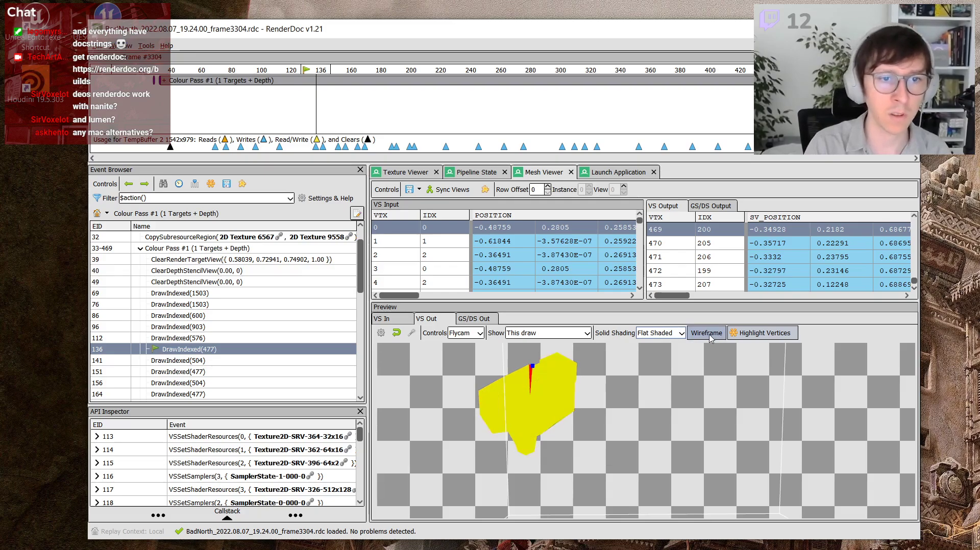
{"action": "left_click", "coordinate": [712, 338]}
{"action": "left_click", "coordinate": [596, 379]}
{"action": "key", "text": "s"}
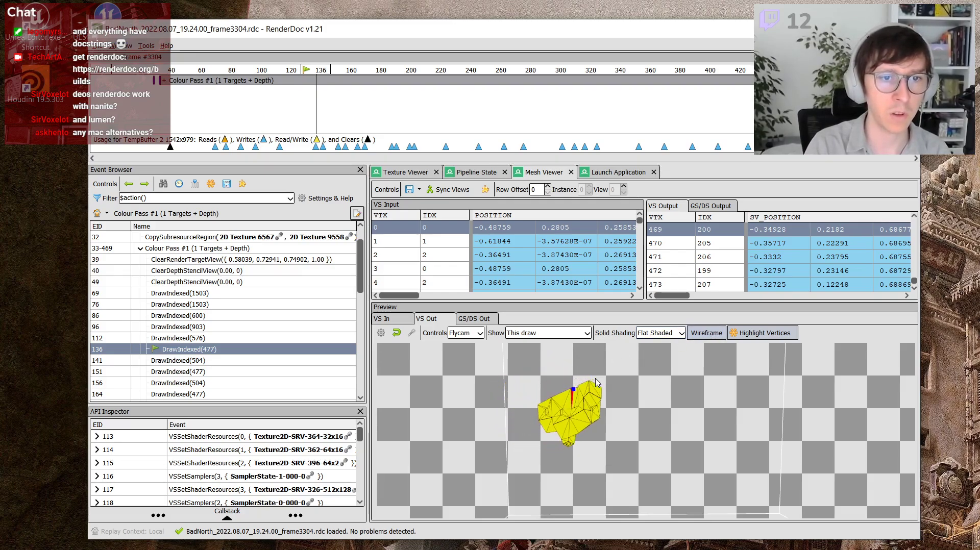
Step: Orbit the house's input mesh, and view the input and vertex shader output meshes of the draw at EID 141
{"action": "left_click", "coordinate": [383, 323]}
{"action": "left_click_drag", "start_coordinate": [598, 383], "coordinate": [485, 388]}
{"action": "left_click", "coordinate": [239, 360]}
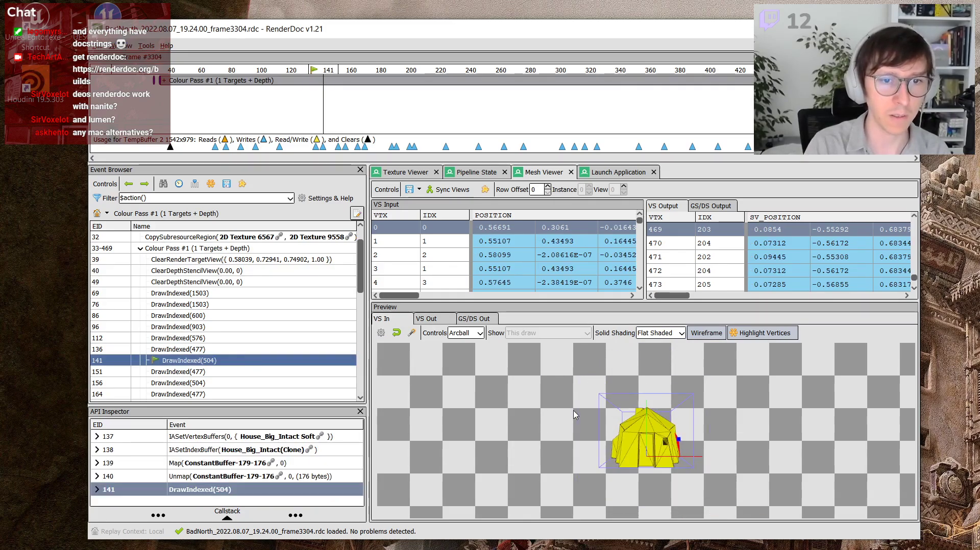
{"action": "left_click", "coordinate": [436, 321]}
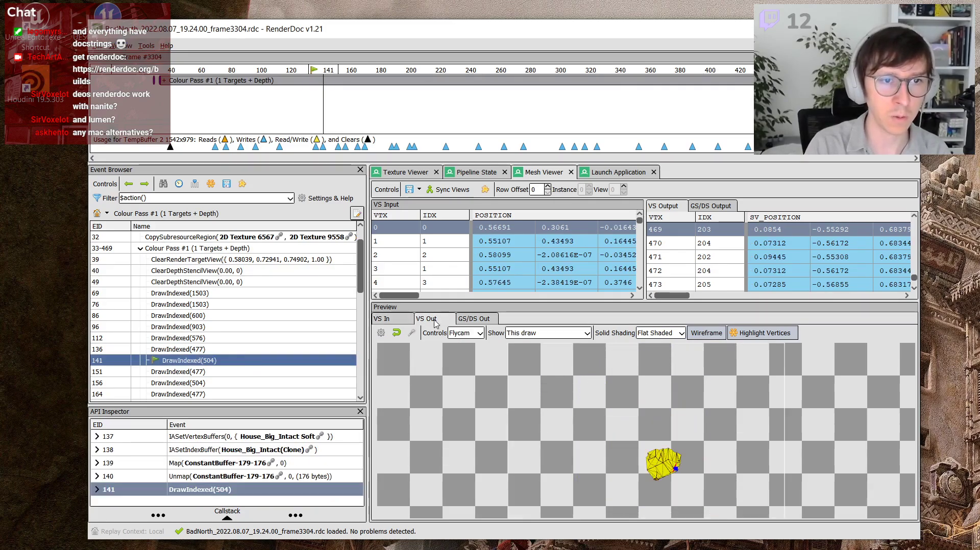
Step: Step through the draw calls from EID 151 to EID 223, viewing the vertex shader output mesh of each
{"action": "left_click", "coordinate": [169, 372]}
{"action": "left_click", "coordinate": [186, 383]}
{"action": "scroll", "coordinate": [192, 367], "scroll_direction": "down", "scroll_amount": 2}
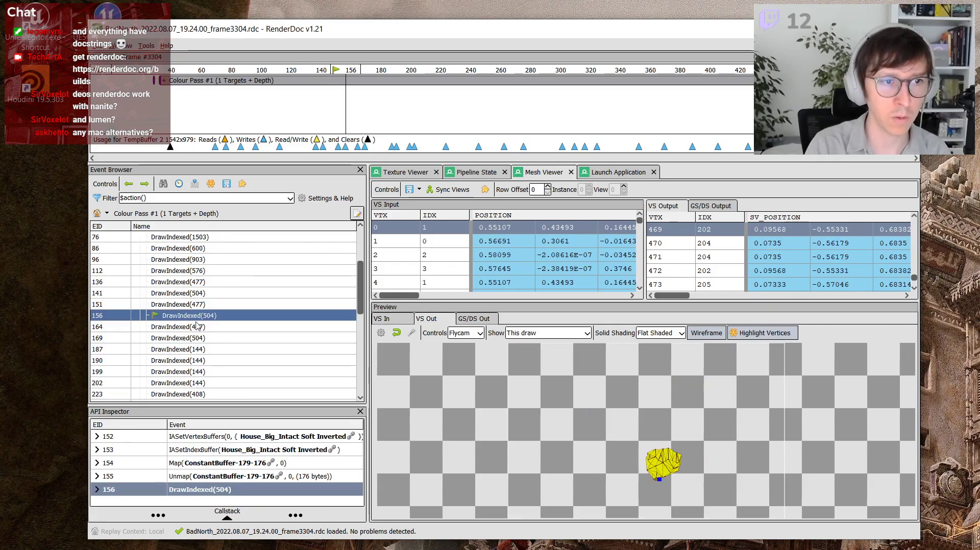
{"action": "left_click", "coordinate": [203, 327]}
{"action": "key", "text": "Down"}
{"action": "key", "text": "Down"}
{"action": "key", "text": "Down"}
{"action": "key", "text": "Down"}
{"action": "key", "text": "Down"}
{"action": "key", "text": "Down"}
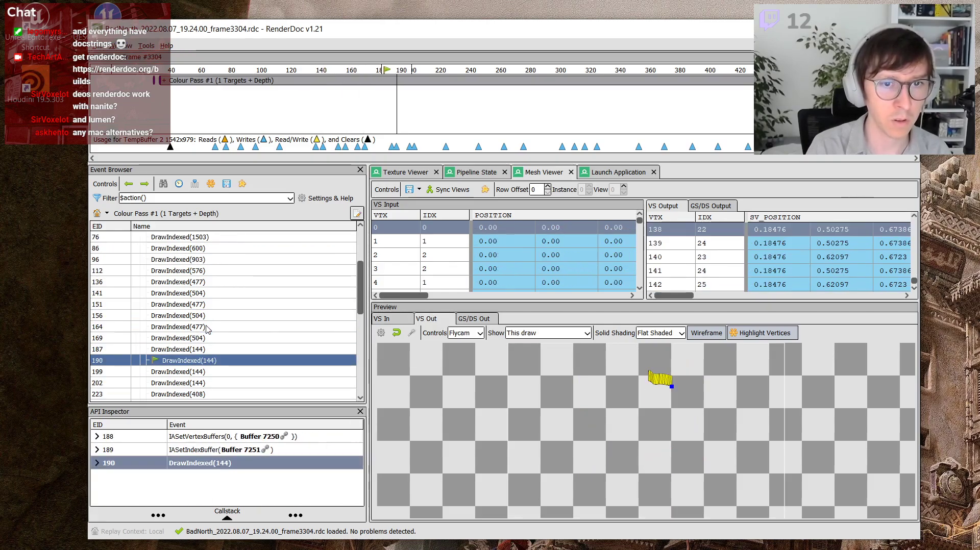
{"action": "key", "text": "Down"}
{"action": "key", "text": "Up"}
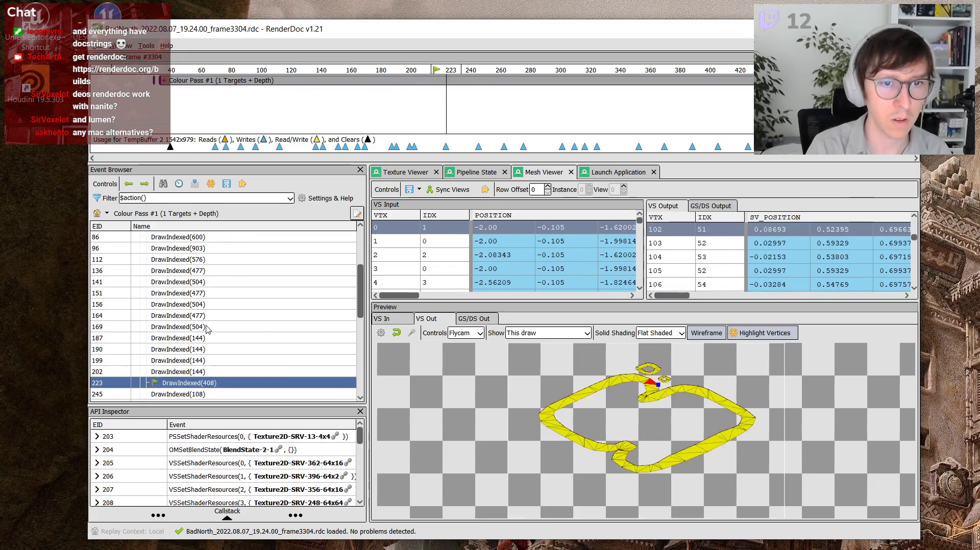
Step: Compare the colour output at EID 202 with that at EID 223 to see what the latter draw adds
{"action": "left_click", "coordinate": [404, 172]}
{"action": "left_click", "coordinate": [214, 371]}
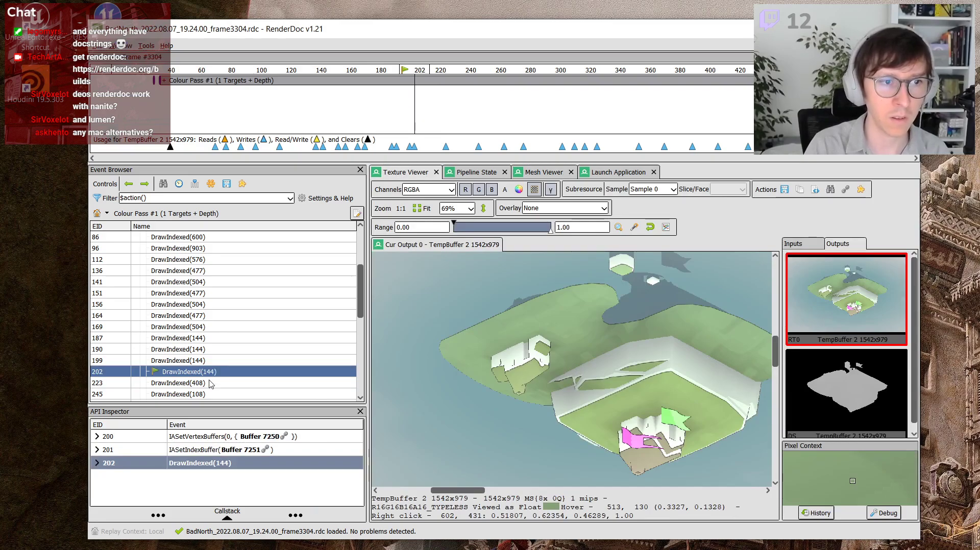
{"action": "left_click", "coordinate": [213, 384]}
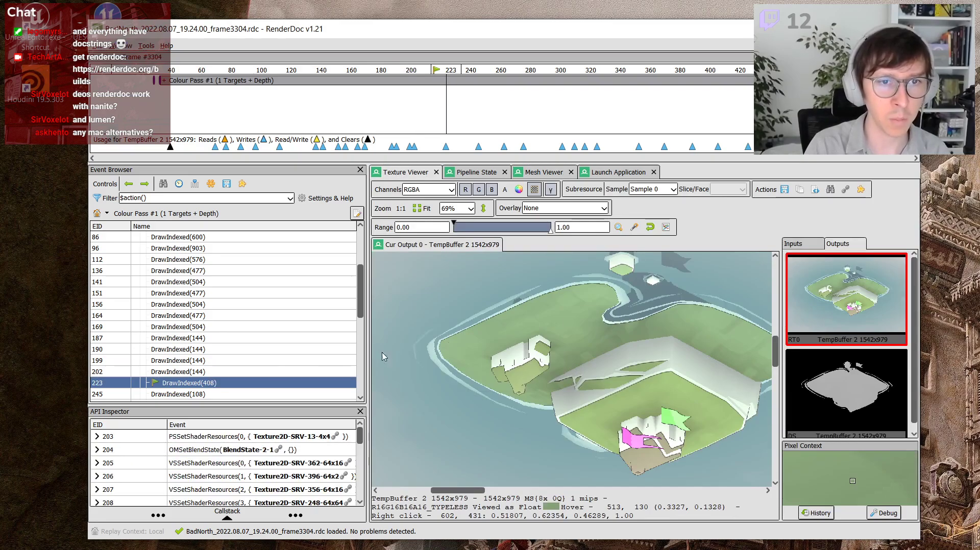
Step: Show the shoreline mesh of EID 223 from closer up and set its solid shading to Secondary
{"action": "left_click", "coordinate": [542, 174]}
{"action": "left_click", "coordinate": [614, 393]}
{"action": "key", "text": "w"}
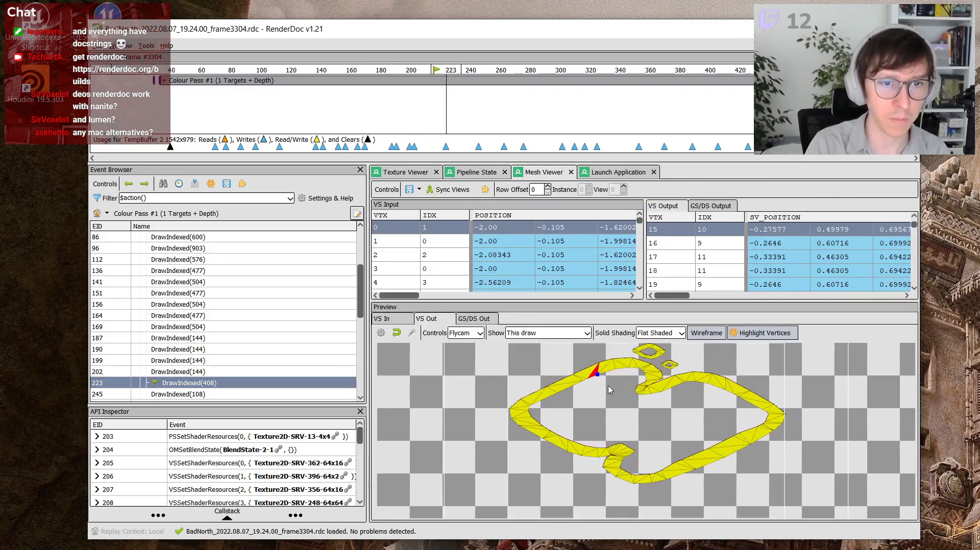
{"action": "left_click", "coordinate": [657, 335]}
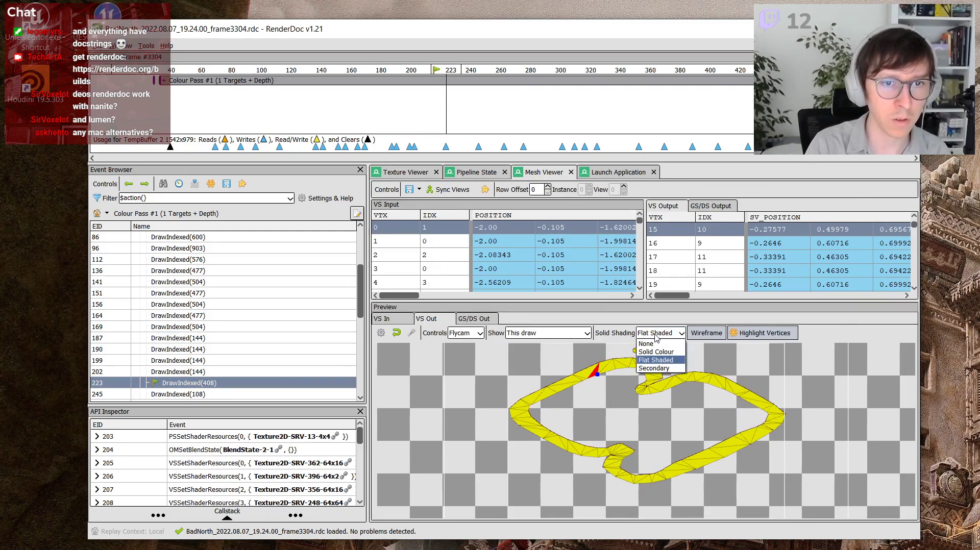
{"action": "left_click", "coordinate": [654, 369]}
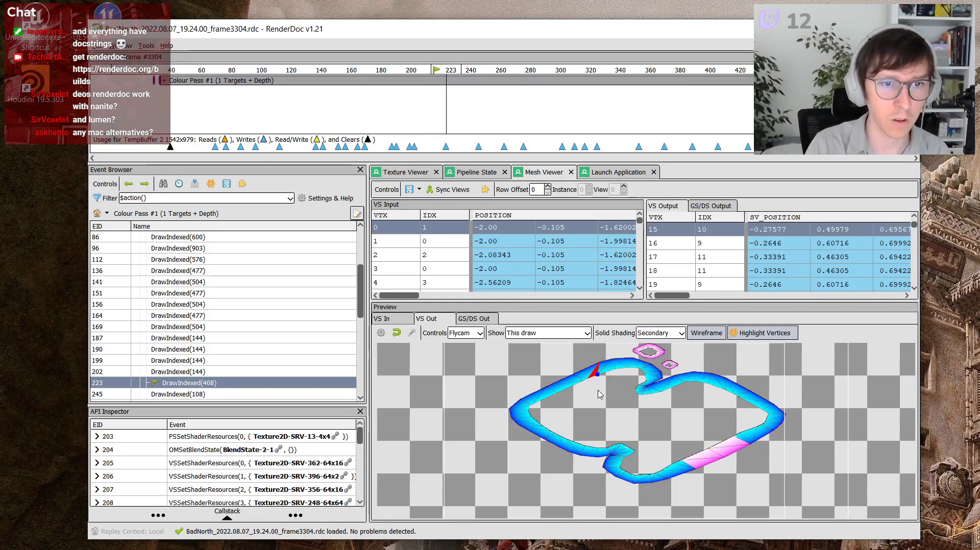
Step: Fly in and out around the shoreline mesh and examine its secondary colours and shape in perspective
{"action": "key", "text": "w"}
{"action": "key", "text": "s"}
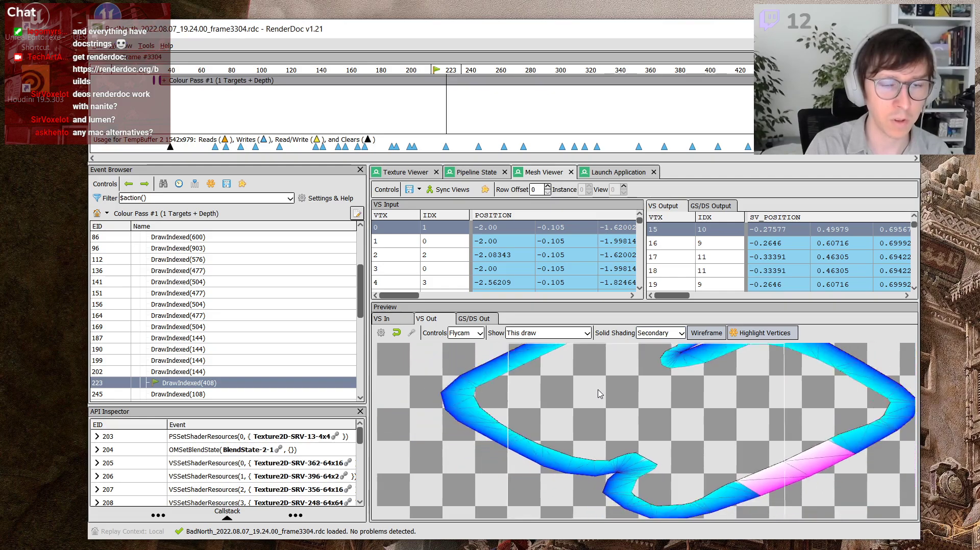
{"action": "key", "text": "w"}
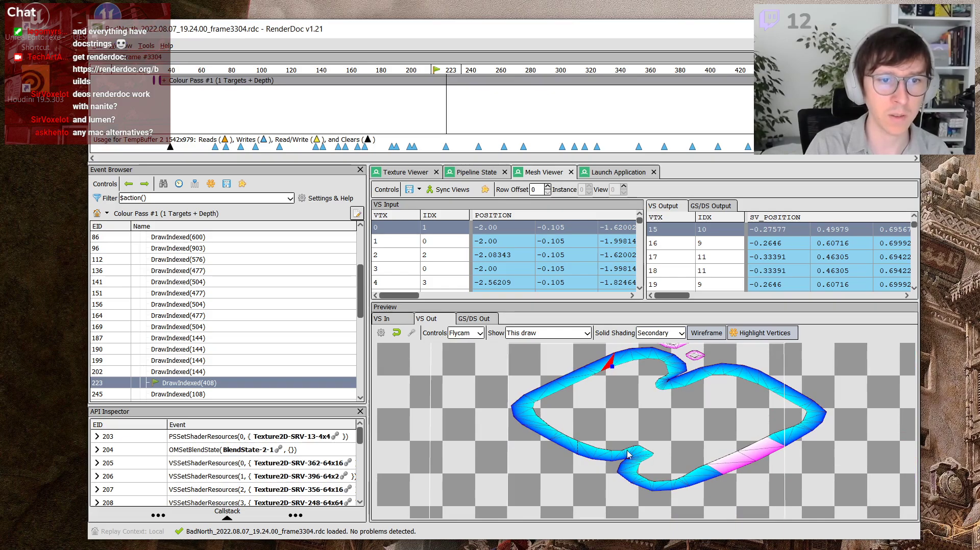
{"action": "left_click_drag", "start_coordinate": [822, 398], "coordinate": [638, 403]}
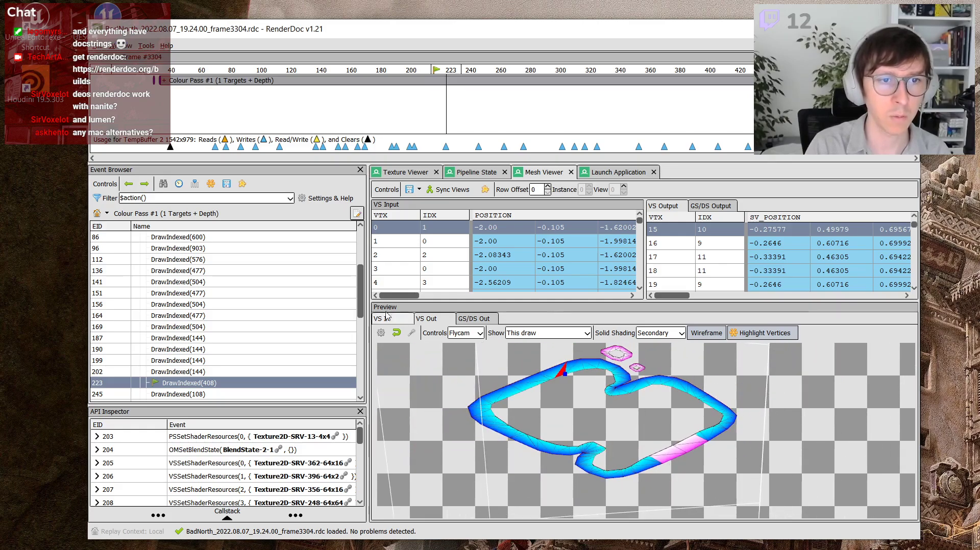
Step: Compare the shoreline in the colour output of EID 223 with its vertex shader output mesh, and check the draw's input layout and buffers
{"action": "left_click", "coordinate": [404, 172]}
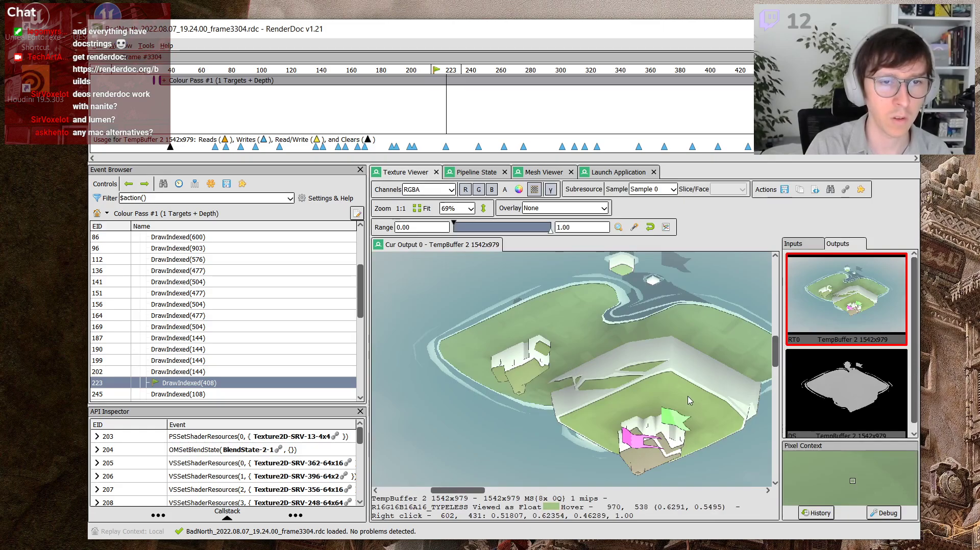
{"action": "left_click", "coordinate": [477, 172]}
{"action": "left_click", "coordinate": [543, 173]}
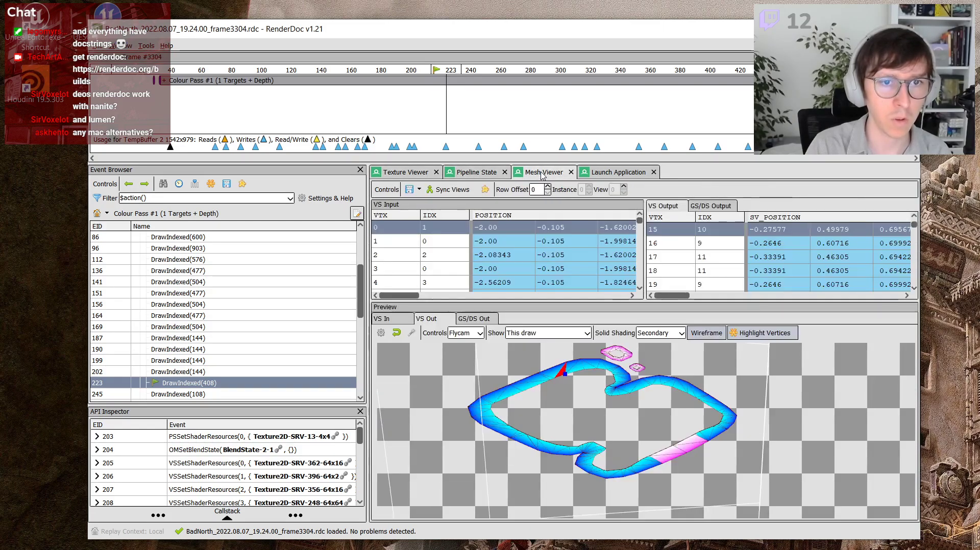
{"action": "left_click", "coordinate": [407, 173]}
{"action": "scroll", "coordinate": [641, 338], "scroll_direction": "up", "scroll_amount": 8}
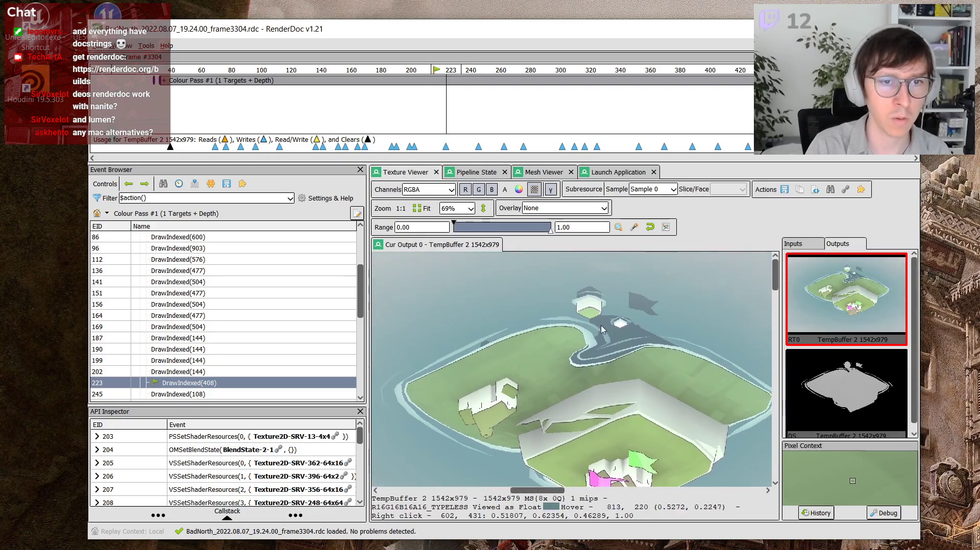
{"action": "scroll", "coordinate": [632, 329], "scroll_direction": "down", "scroll_amount": 8}
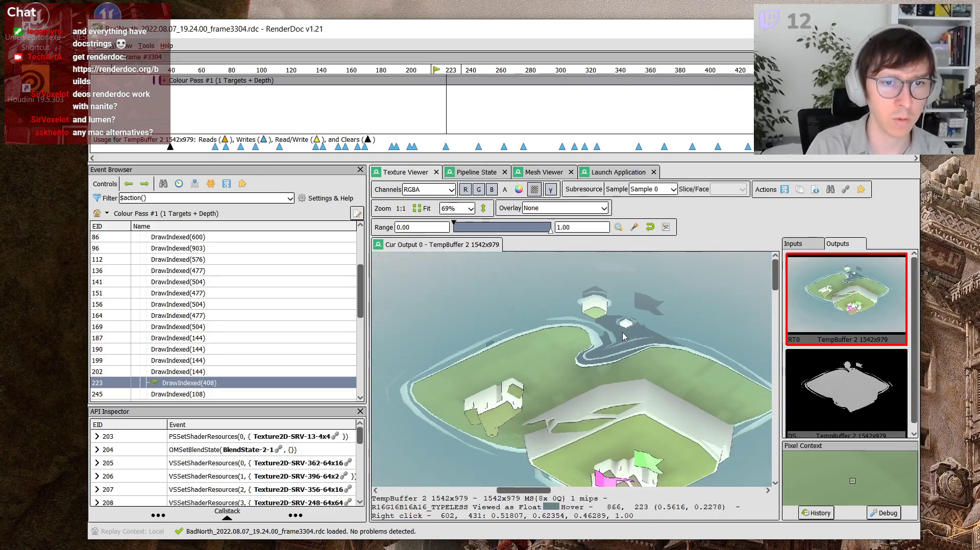
{"action": "left_click", "coordinate": [477, 172]}
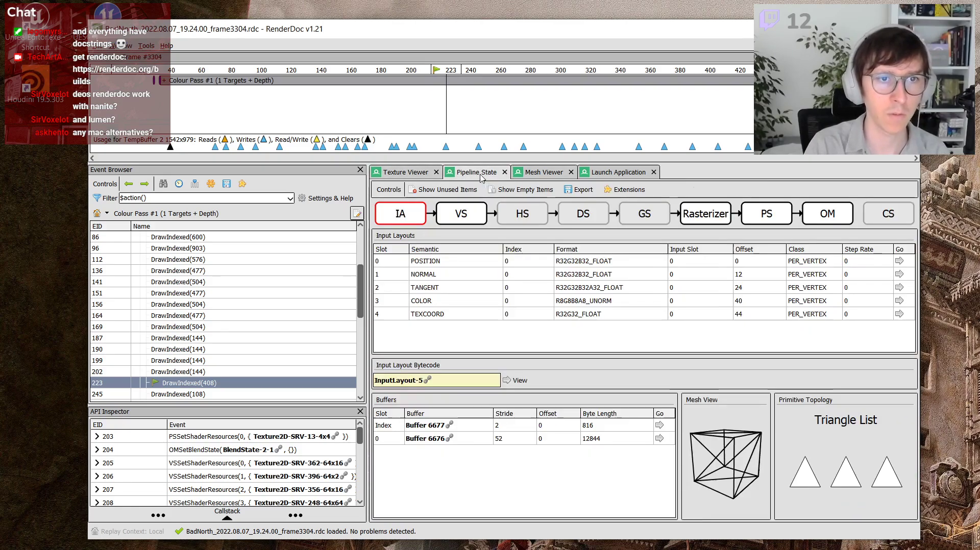
{"action": "left_click", "coordinate": [544, 172]}
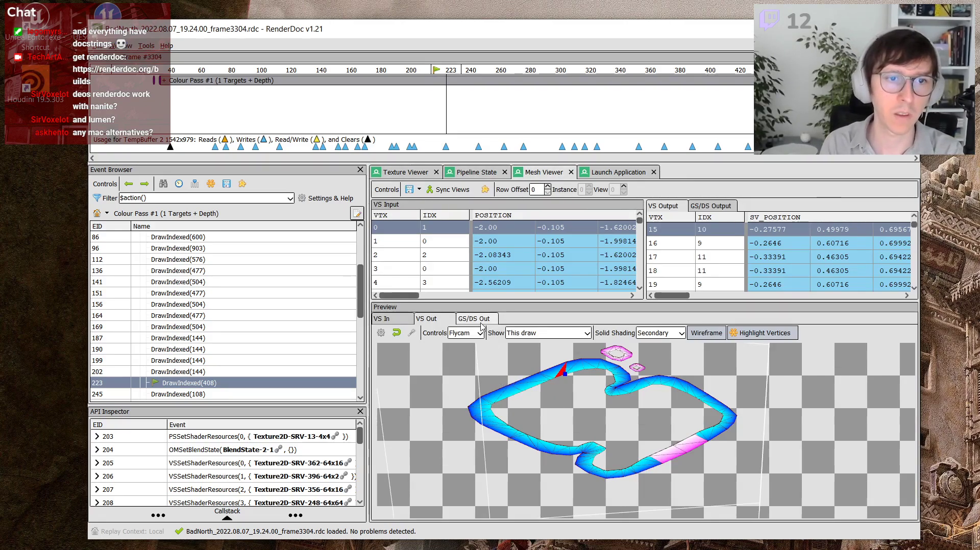
Step: Check the camera and projection settings of the vertex shader output preview, and hide them again
{"action": "left_click", "coordinate": [380, 335]}
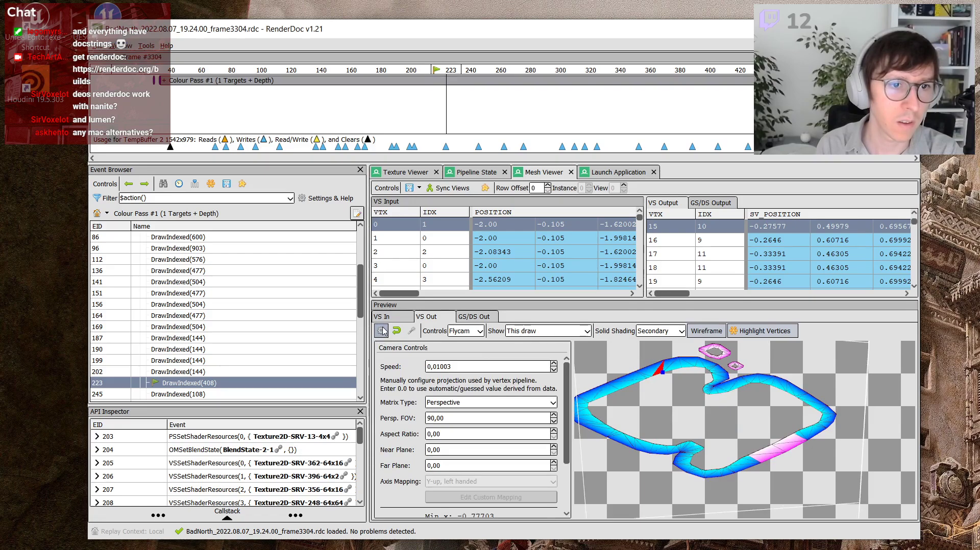
{"action": "left_click", "coordinate": [382, 331]}
{"action": "left_click", "coordinate": [381, 333]}
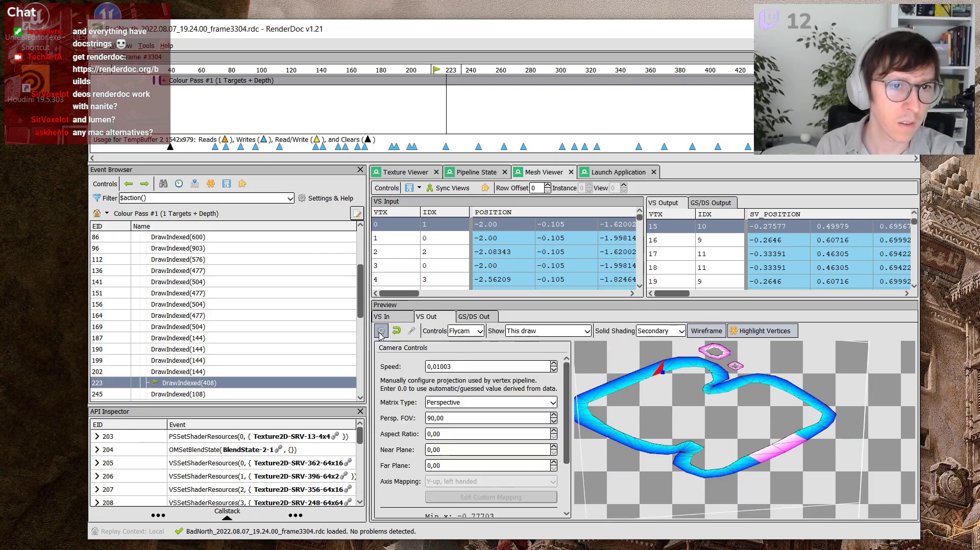
{"action": "left_click", "coordinate": [381, 332]}
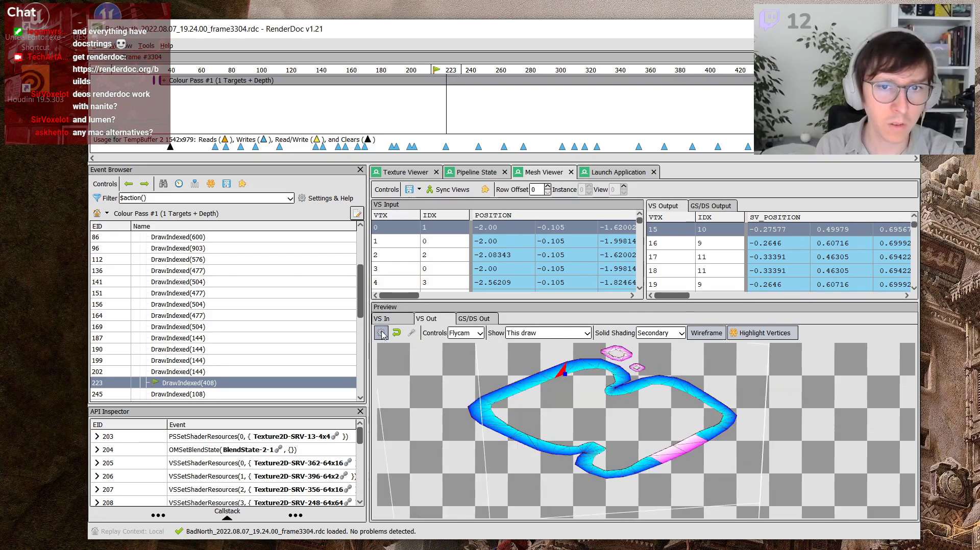
Step: Check the geometry/domain shader output preview and the vertex shader output's display options for EID 223
{"action": "left_click", "coordinate": [474, 318]}
{"action": "left_click", "coordinate": [449, 319]}
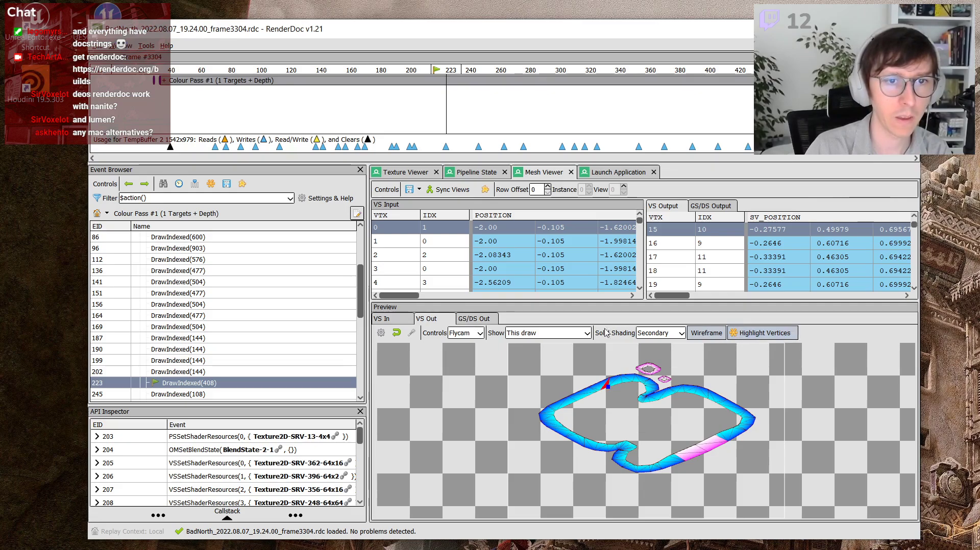
{"action": "left_click", "coordinate": [539, 335]}
{"action": "left_click", "coordinate": [541, 339]}
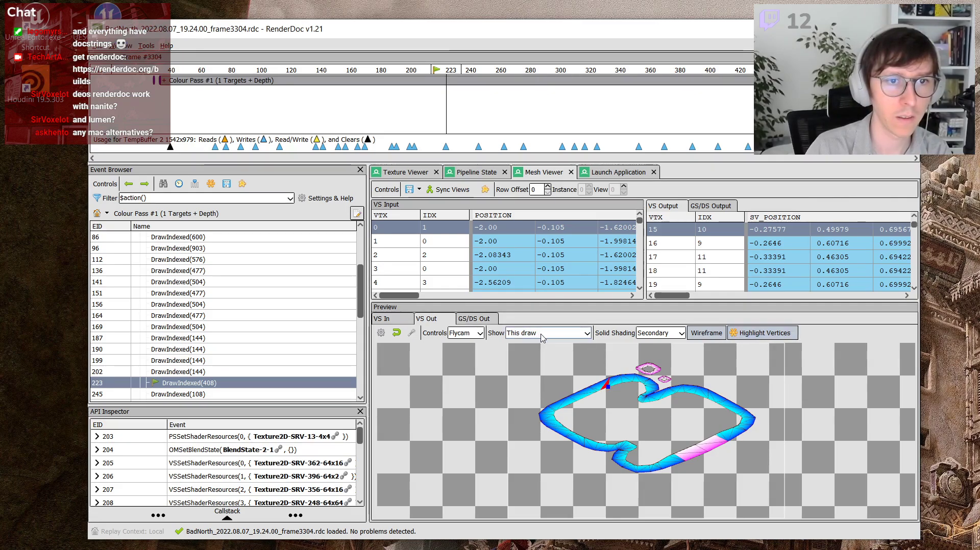
{"action": "scroll", "coordinate": [358, 329], "scroll_direction": "down", "scroll_amount": 4}
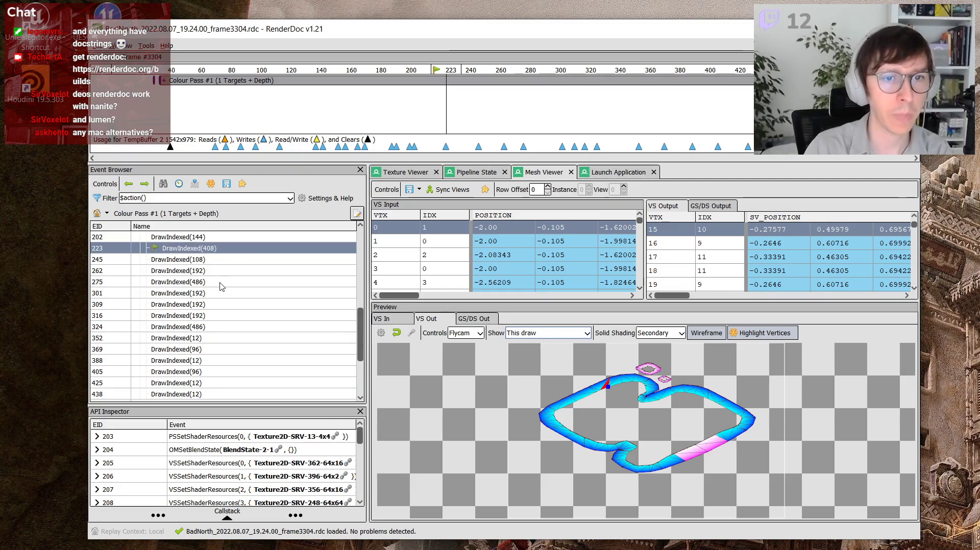
{"action": "scroll", "coordinate": [222, 287], "scroll_direction": "up", "scroll_amount": 2}
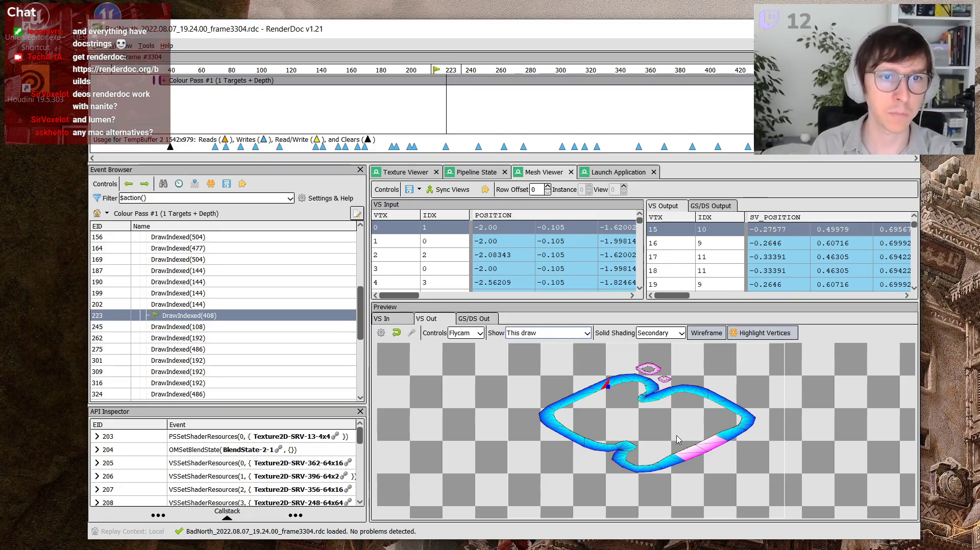
{"action": "right_click", "coordinate": [206, 315]}
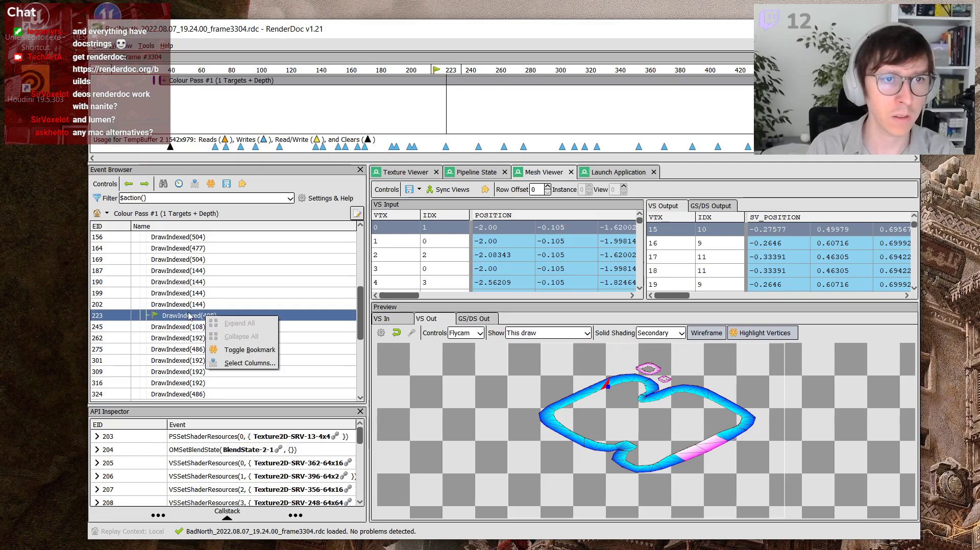
{"action": "key", "text": "Escape"}
Step: Check the input textures and colour output of EID 223
{"action": "left_click", "coordinate": [406, 172]}
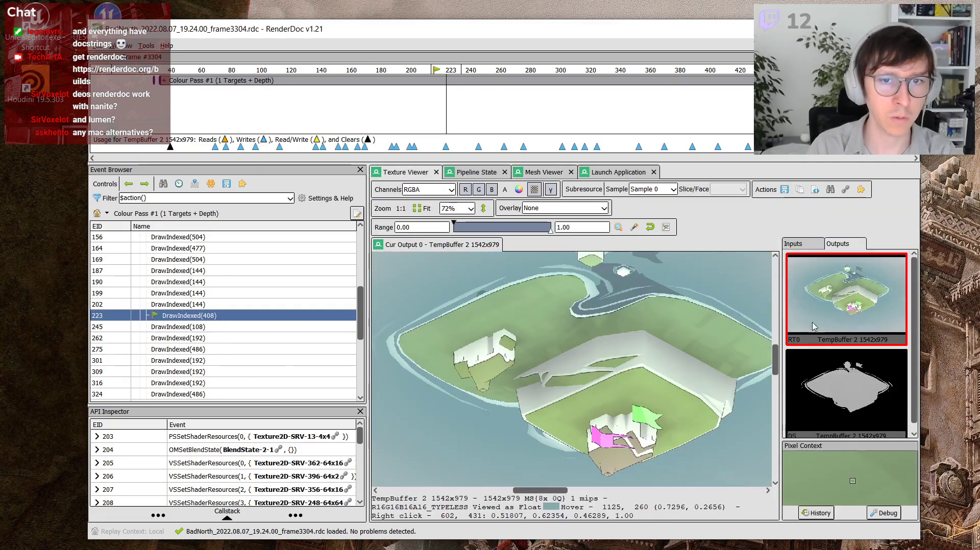
{"action": "left_click", "coordinate": [793, 244]}
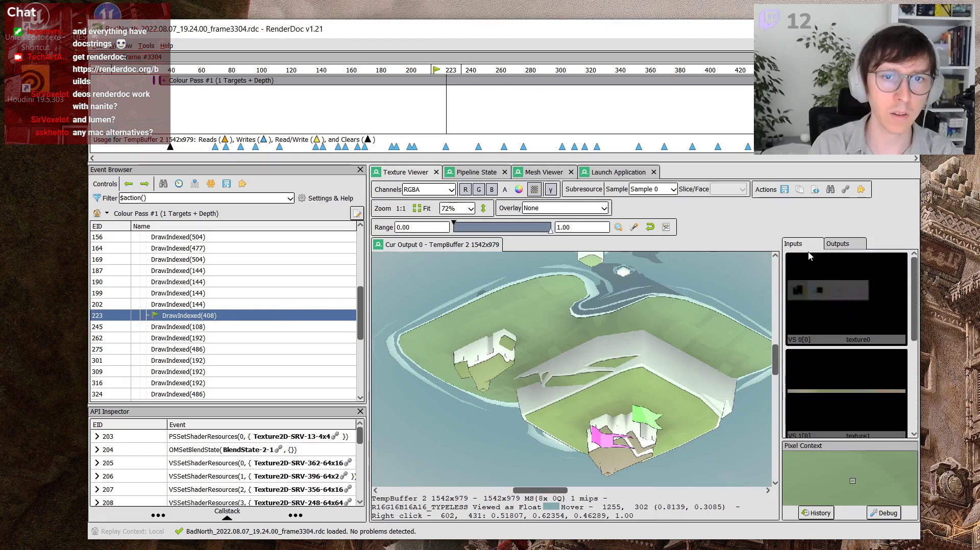
{"action": "scroll", "coordinate": [802, 245], "scroll_direction": "down", "scroll_amount": 1}
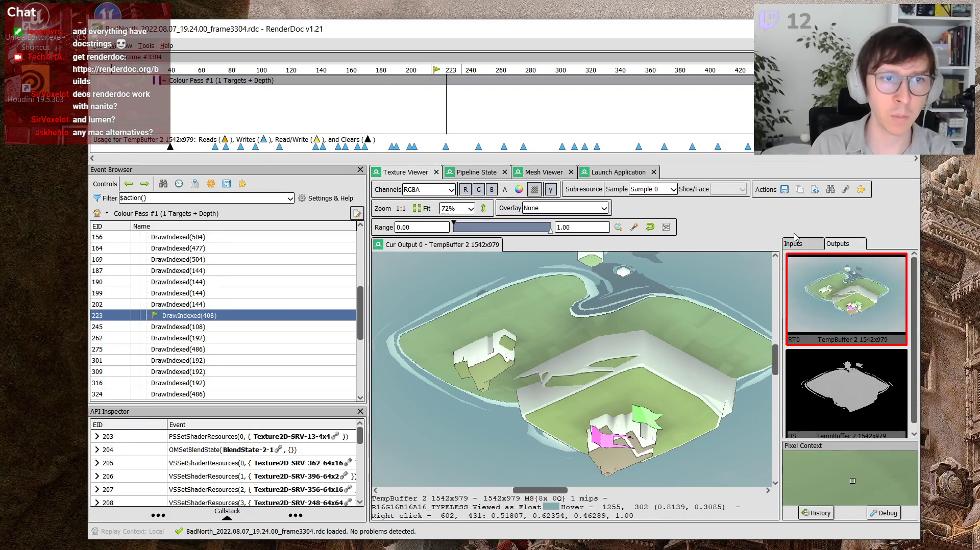
{"action": "left_click", "coordinate": [809, 241]}
Step: Go back through the draw calls from EID 202 past EID 169, and forward to EID 187, comparing their colour output
{"action": "left_click", "coordinate": [253, 306]}
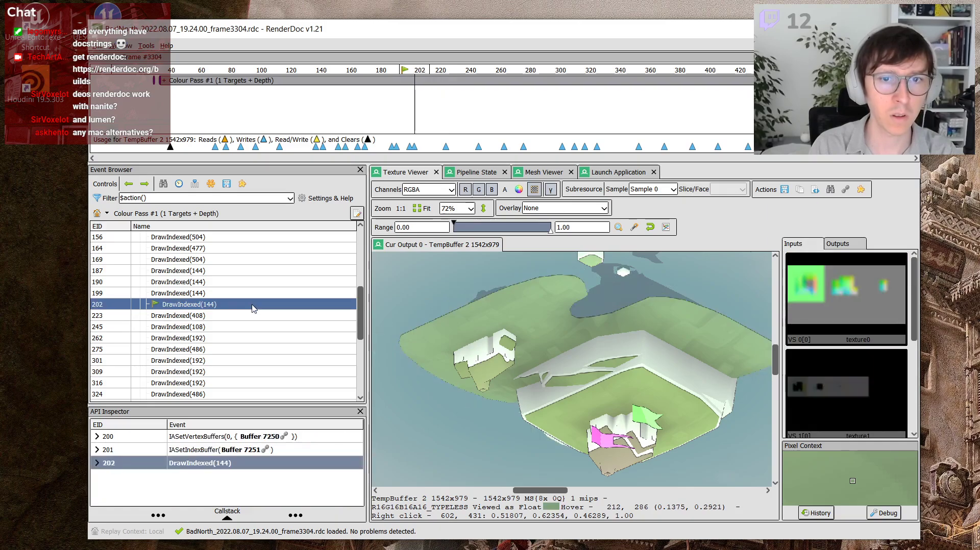
{"action": "key", "text": "Up"}
{"action": "key", "text": "Up"}
{"action": "key", "text": "Up"}
{"action": "key", "text": "Up"}
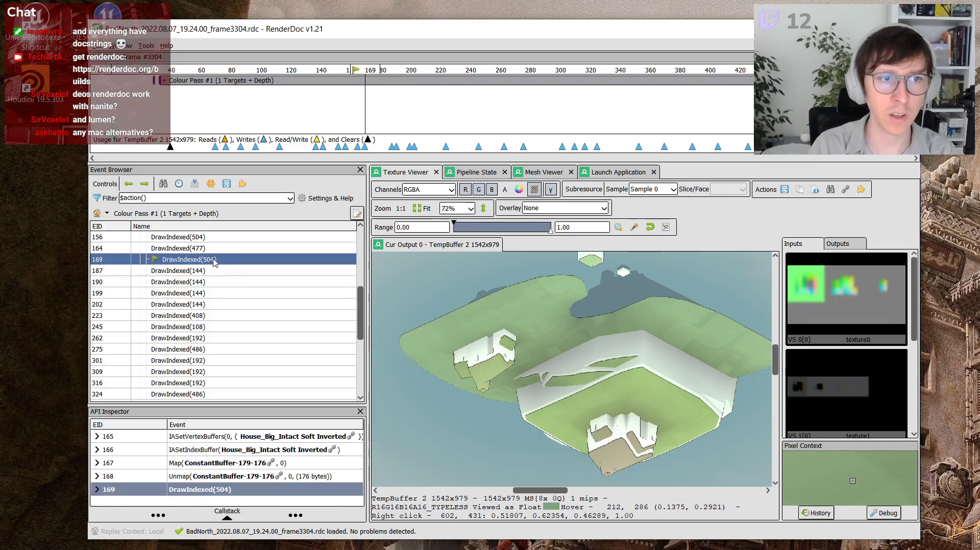
{"action": "key", "text": "Up"}
{"action": "key", "text": "Up"}
{"action": "key", "text": "Down"}
{"action": "key", "text": "Down"}
{"action": "key", "text": "Down"}
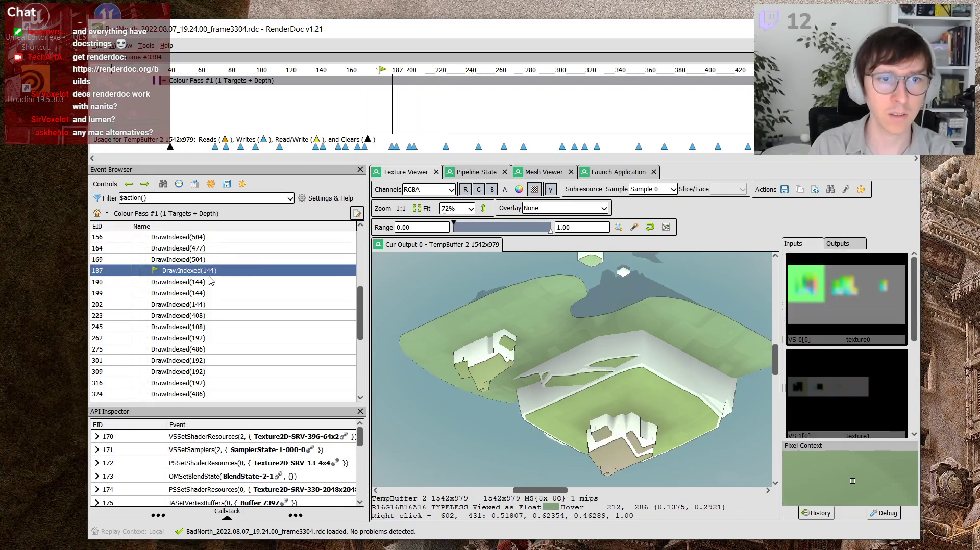
Step: Compare the vertex shader output meshes of the draws at EID 187 and EID 169
{"action": "left_click", "coordinate": [536, 172]}
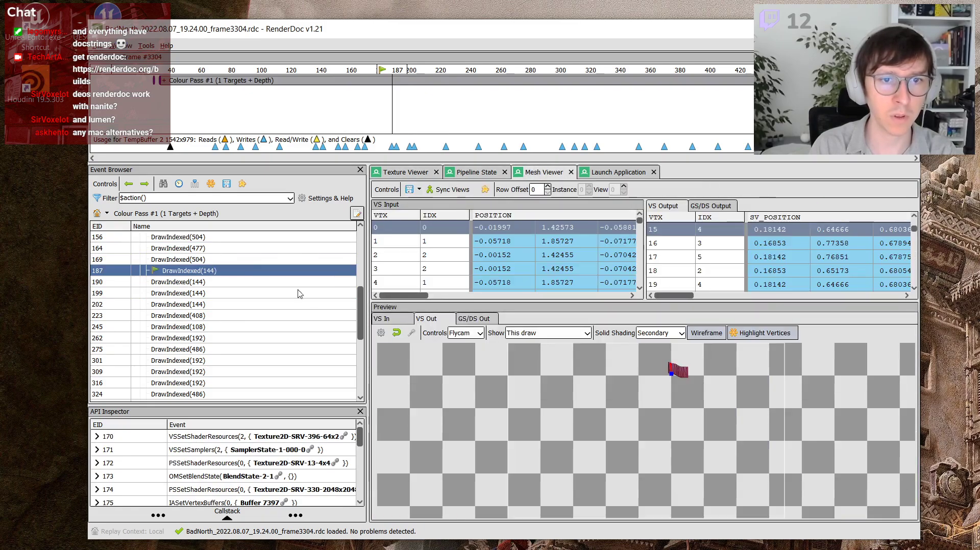
{"action": "left_click", "coordinate": [262, 293]}
{"action": "left_click", "coordinate": [207, 260]}
{"action": "scroll", "coordinate": [225, 298], "scroll_direction": "up", "scroll_amount": 2}
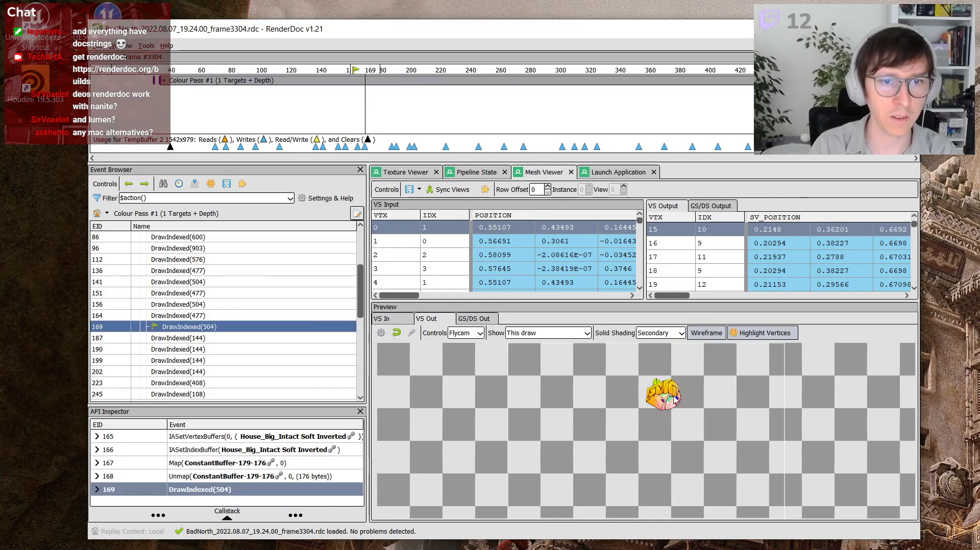
Step: Look through the input textures bound to the house draw at EID 169
{"action": "left_click", "coordinate": [405, 172]}
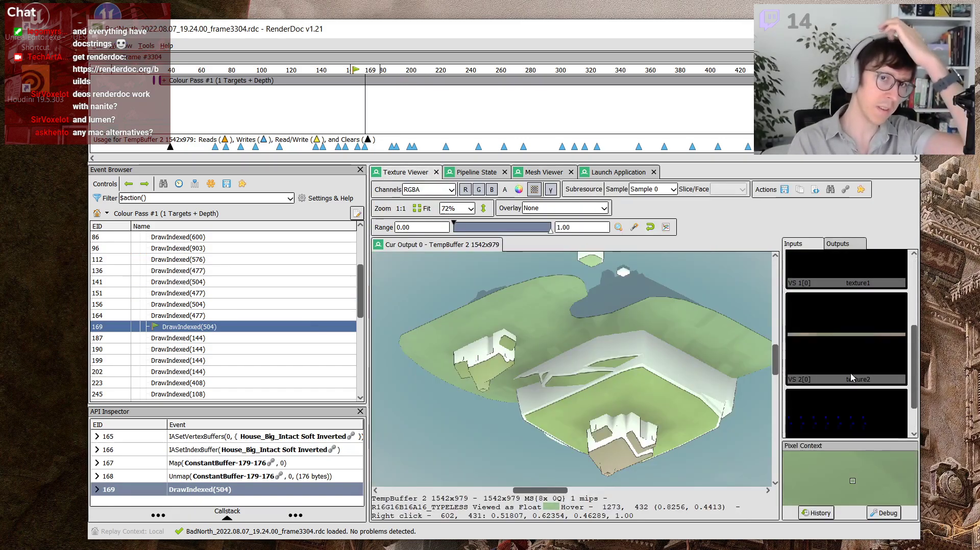
{"action": "scroll", "coordinate": [850, 378], "scroll_direction": "up", "scroll_amount": 3}
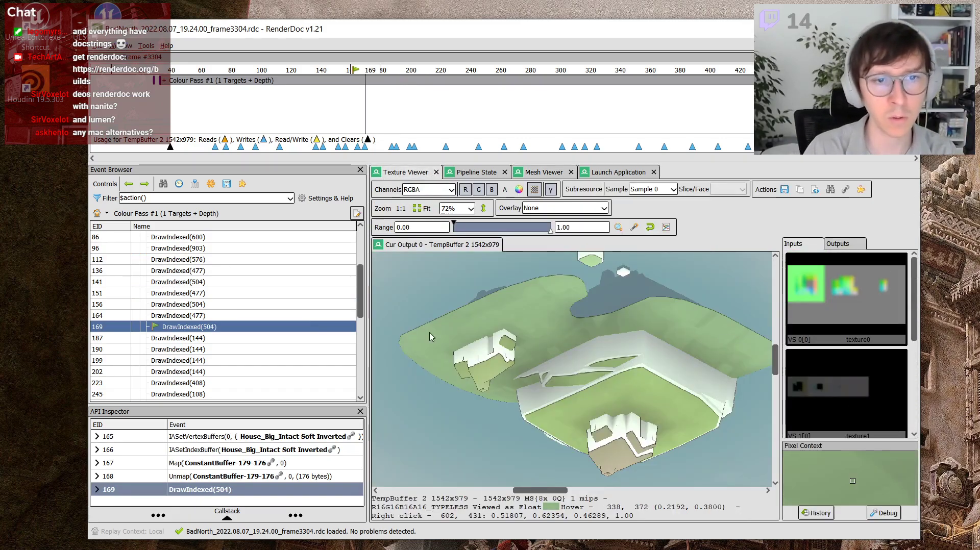
{"action": "scroll", "coordinate": [883, 402], "scroll_direction": "down", "scroll_amount": 3}
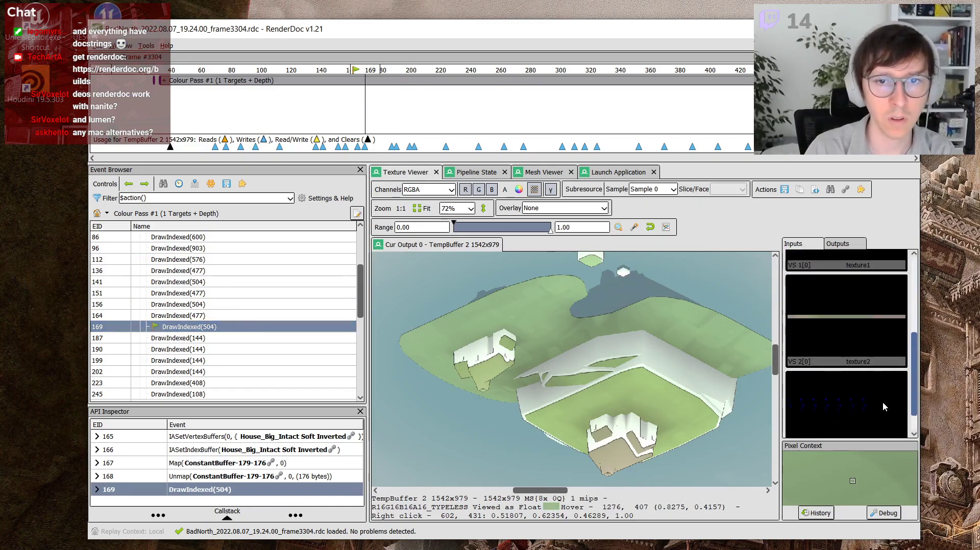
{"action": "scroll", "coordinate": [876, 421], "scroll_direction": "up", "scroll_amount": 1}
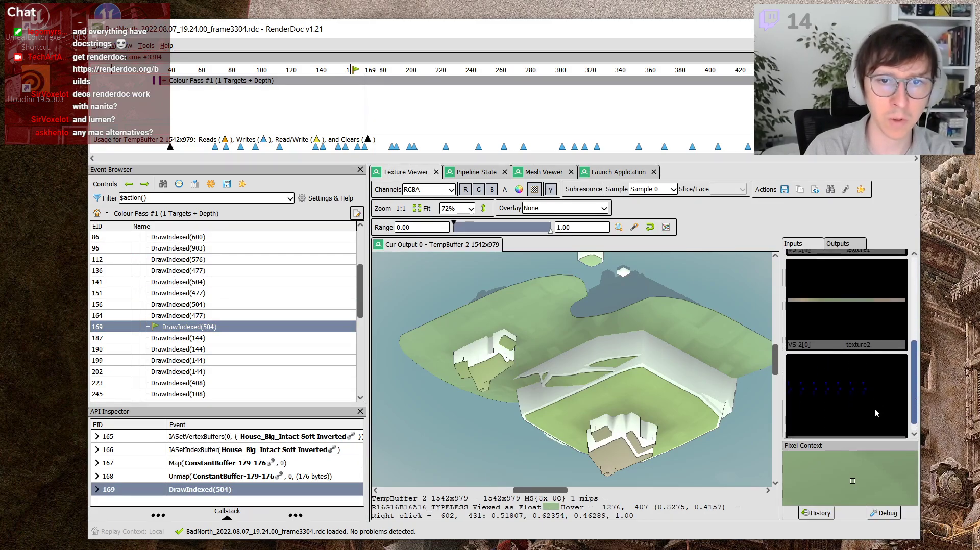
{"action": "scroll", "coordinate": [876, 414], "scroll_direction": "up", "scroll_amount": 3}
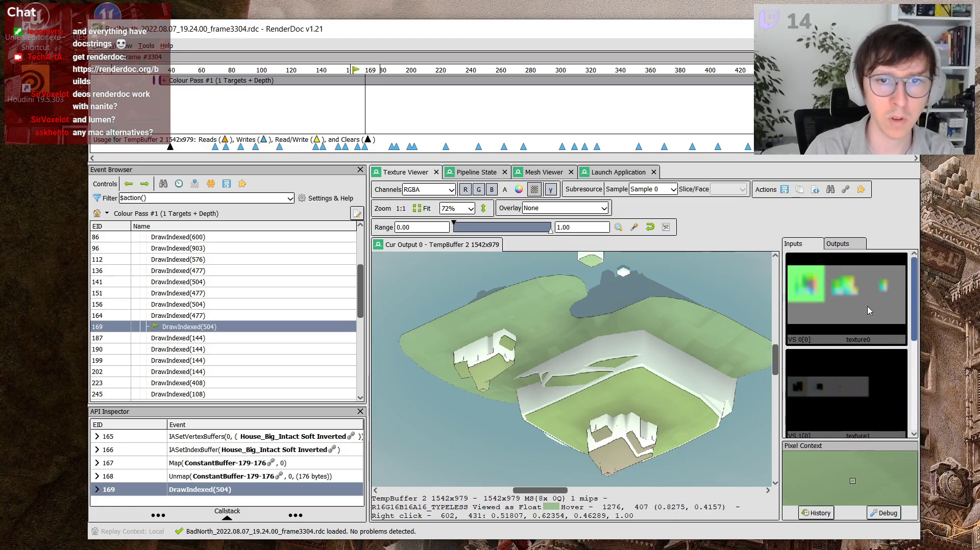
Step: Open the vertex shader input texture0 of EID 169 in its own view and examine its pixels up close
{"action": "left_click", "coordinate": [868, 301]}
{"action": "double_click", "coordinate": [799, 317]}
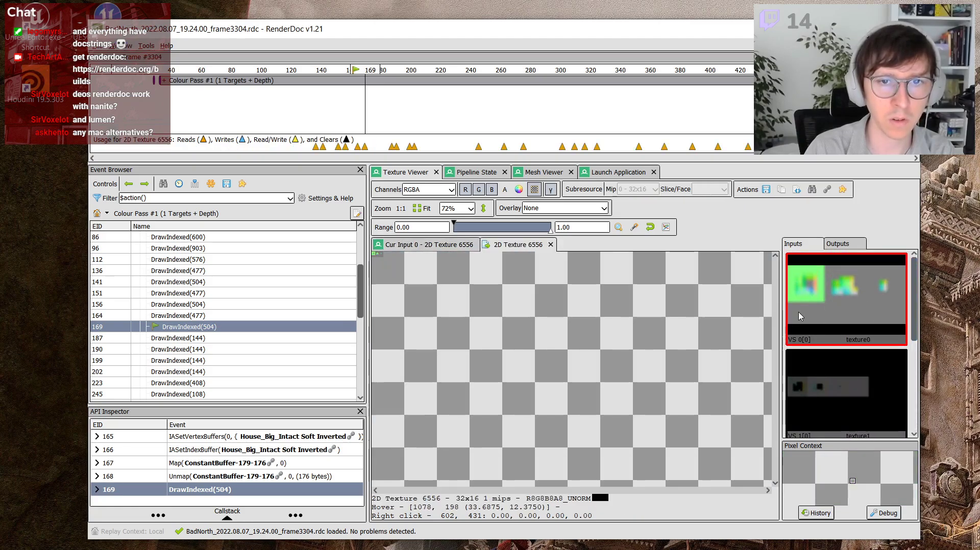
{"action": "scroll", "coordinate": [374, 259], "scroll_direction": "up", "scroll_amount": 1}
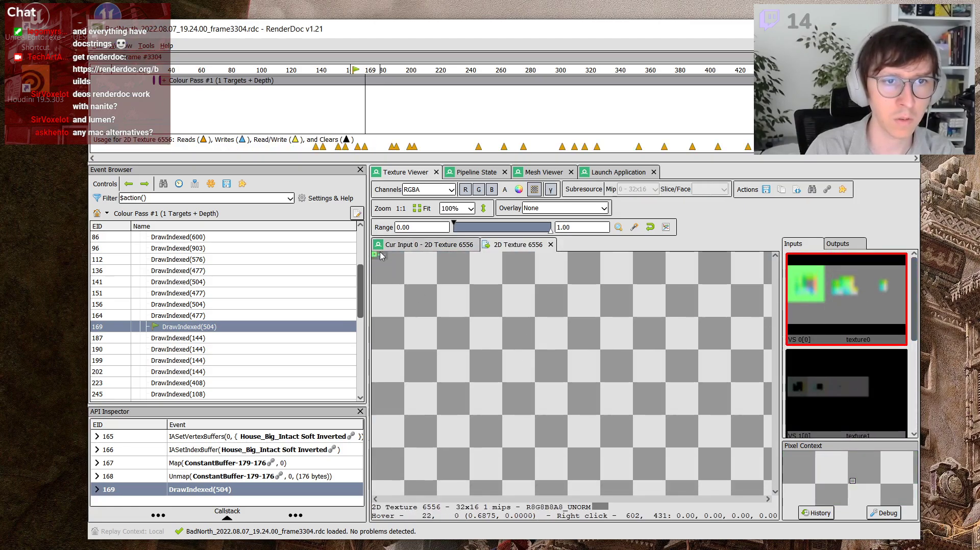
{"action": "scroll", "coordinate": [381, 256], "scroll_direction": "up", "scroll_amount": 9}
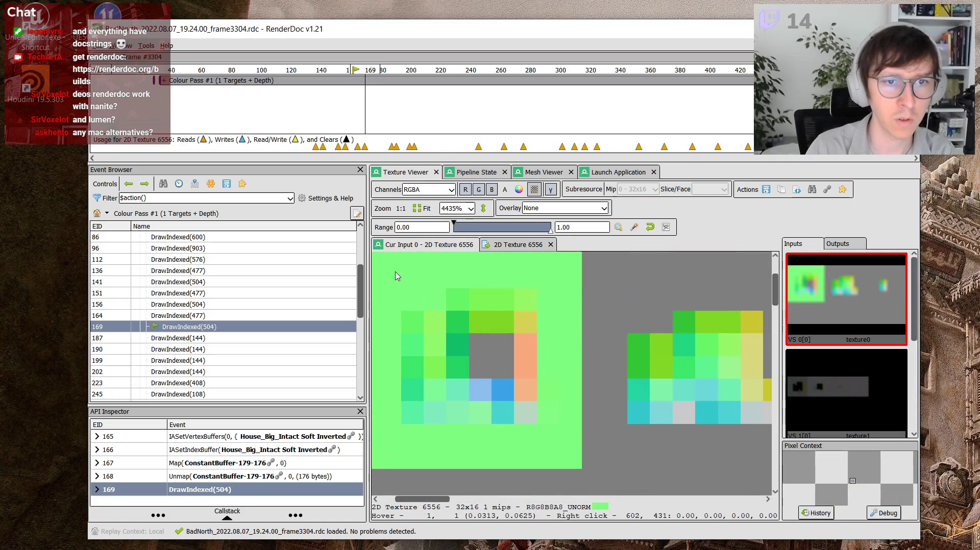
{"action": "scroll", "coordinate": [396, 276], "scroll_direction": "down", "scroll_amount": 4}
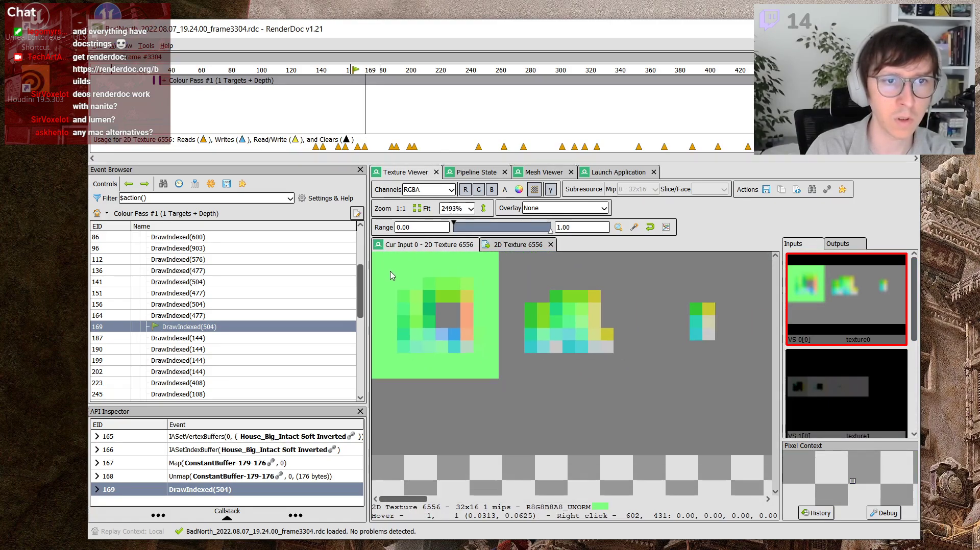
{"action": "scroll", "coordinate": [392, 275], "scroll_direction": "down", "scroll_amount": 1}
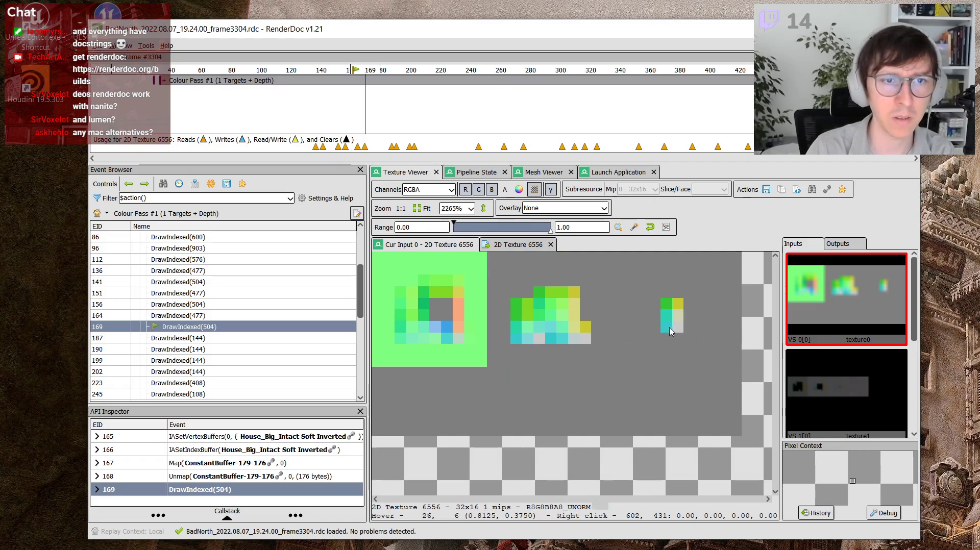
Step: Try the Wireframe Mesh overlay on the input texture, and set the overlay back to None
{"action": "left_click", "coordinate": [545, 207]}
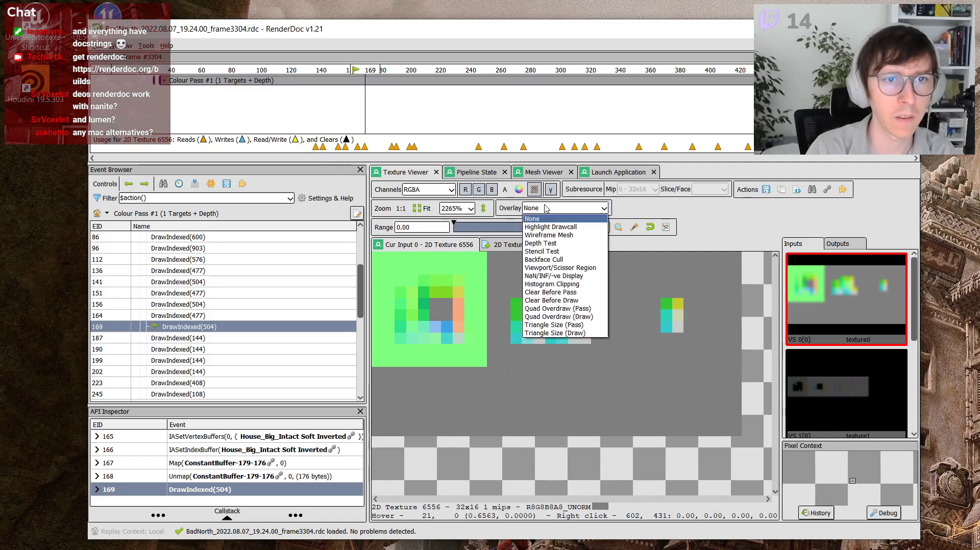
{"action": "left_click", "coordinate": [547, 236]}
{"action": "scroll", "coordinate": [515, 400], "scroll_direction": "down", "scroll_amount": 3}
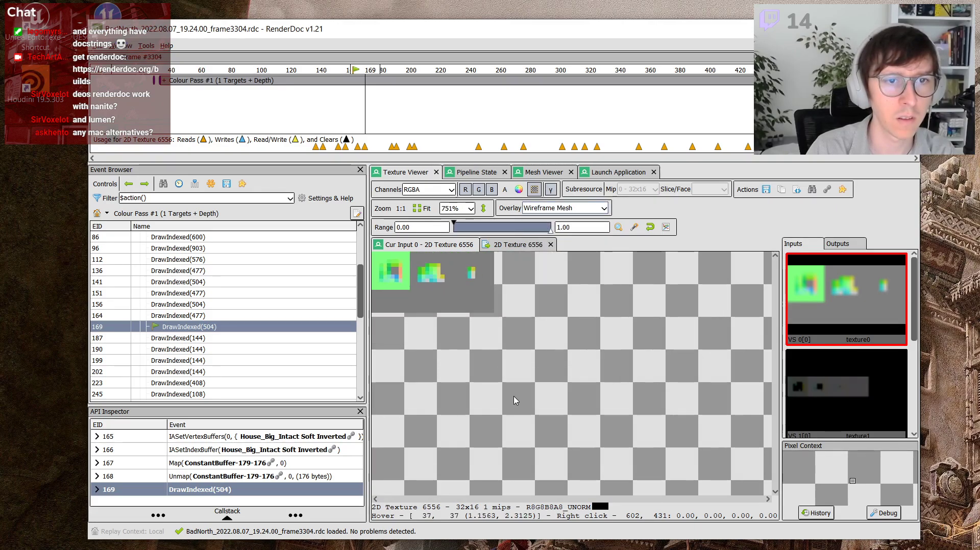
{"action": "scroll", "coordinate": [515, 400], "scroll_direction": "down", "scroll_amount": 6}
{"action": "left_click", "coordinate": [572, 208]}
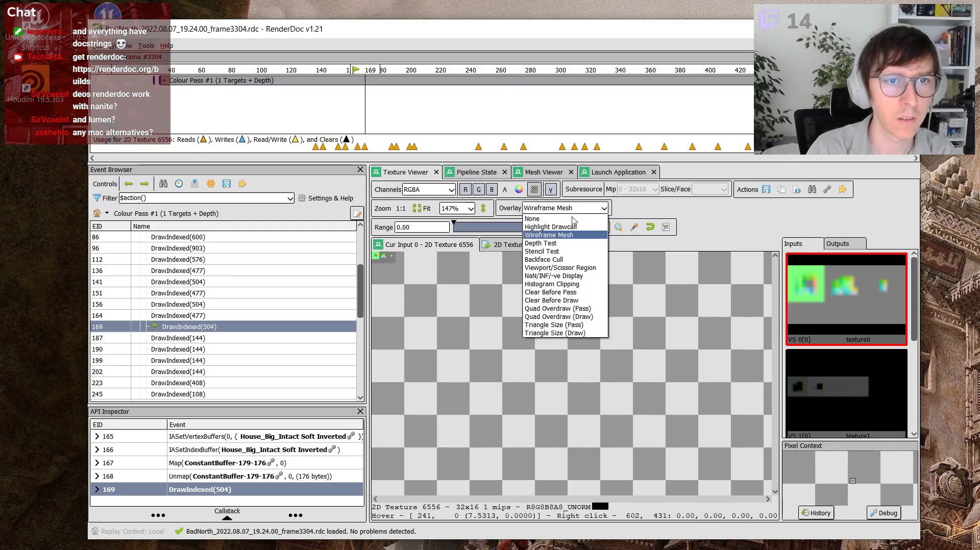
{"action": "left_click", "coordinate": [571, 219]}
{"action": "scroll", "coordinate": [442, 283], "scroll_direction": "up", "scroll_amount": 6}
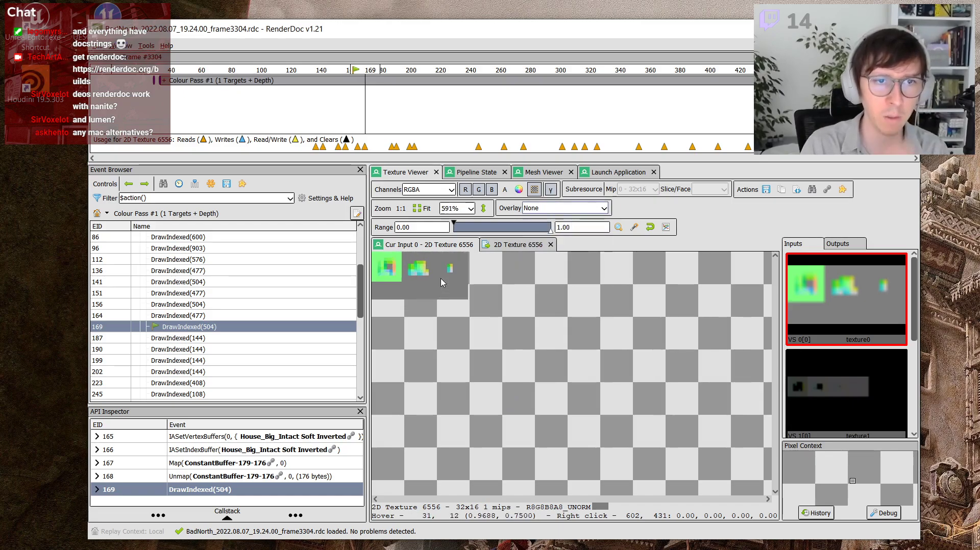
{"action": "scroll", "coordinate": [442, 283], "scroll_direction": "up", "scroll_amount": 3}
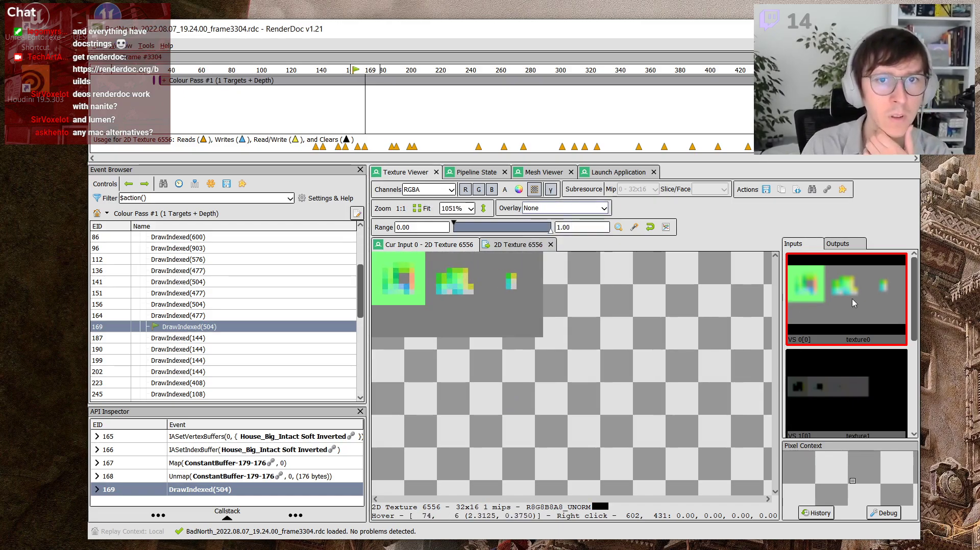
Step: Show the colour output of EID 169, check the draw with the Highlight Drawcall overlay, and reset the overlay to None
{"action": "left_click", "coordinate": [838, 244]}
{"action": "left_click", "coordinate": [847, 298]}
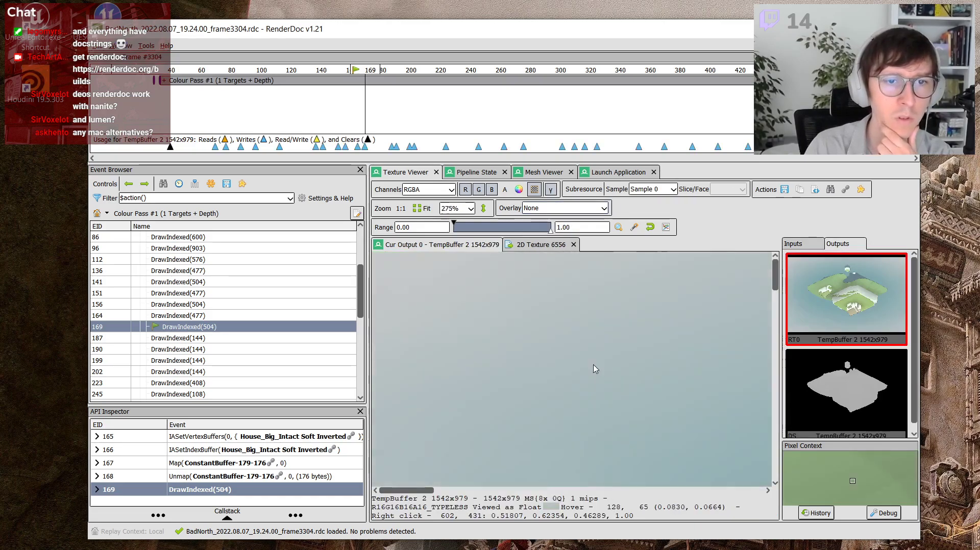
{"action": "scroll", "coordinate": [592, 368], "scroll_direction": "down", "scroll_amount": 7}
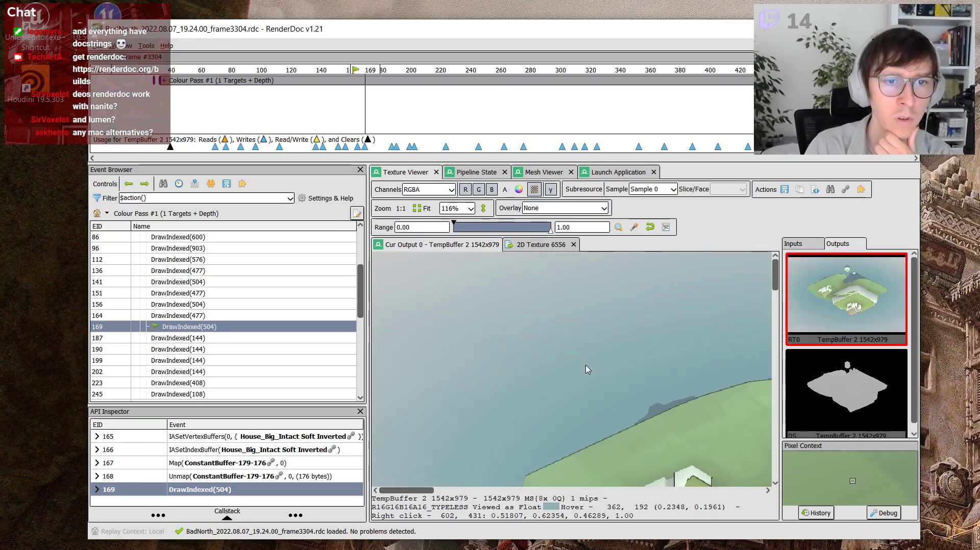
{"action": "left_click", "coordinate": [554, 209]}
{"action": "left_click", "coordinate": [576, 228]}
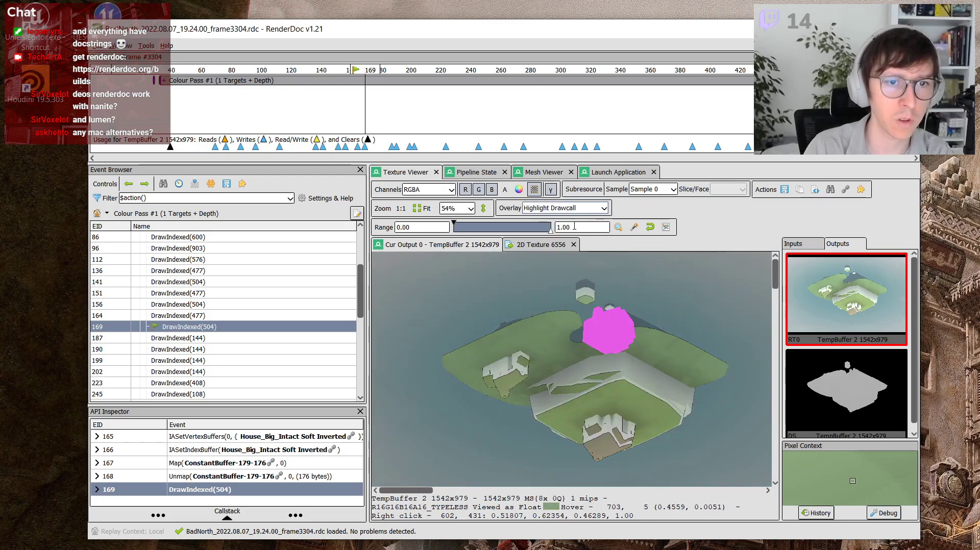
{"action": "left_click", "coordinate": [566, 209]}
{"action": "left_click", "coordinate": [565, 209]}
{"action": "left_click", "coordinate": [564, 209]}
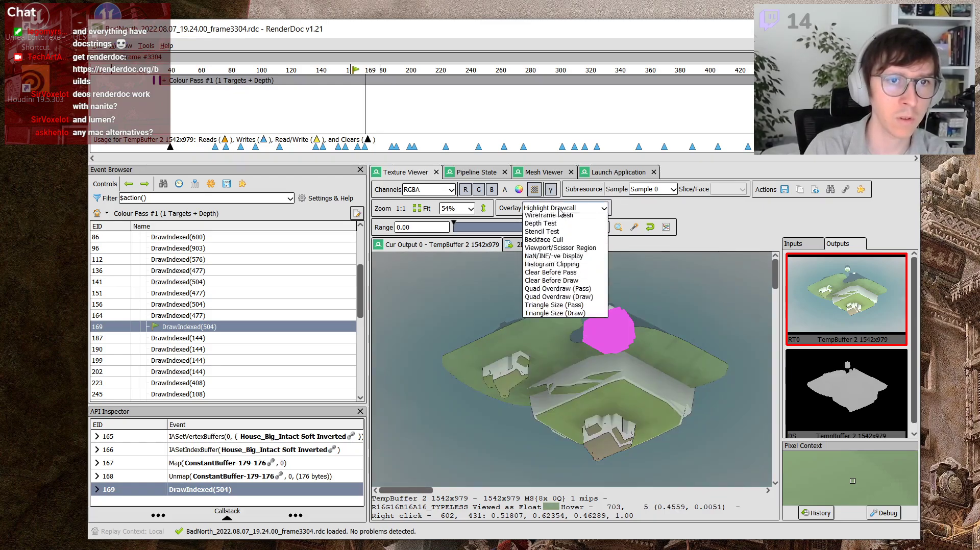
{"action": "left_click", "coordinate": [562, 219]}
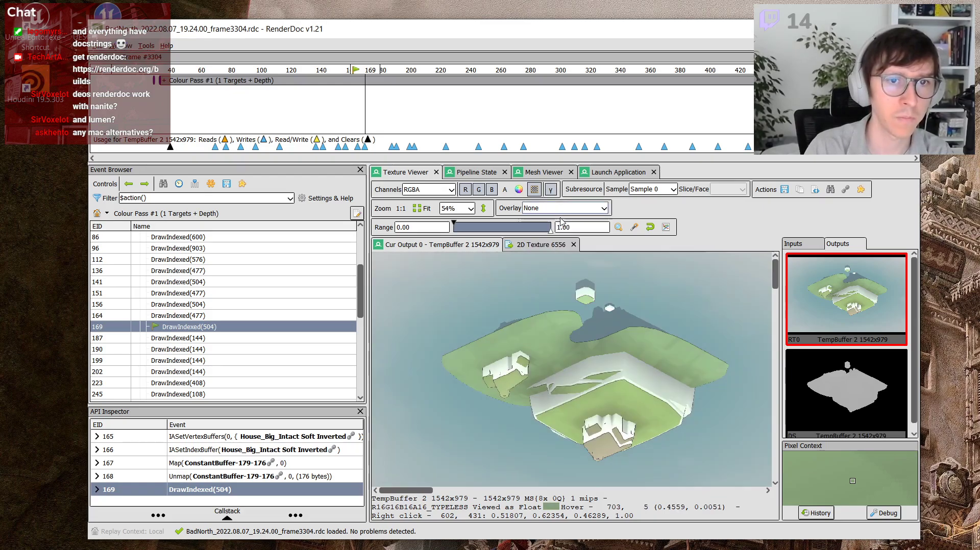
Step: Compare the colour output of EID 164 and EID 169 around the house, and mark EID 169 with the Highlight Drawcall overlay
{"action": "left_click", "coordinate": [172, 317]}
{"action": "left_click", "coordinate": [180, 328]}
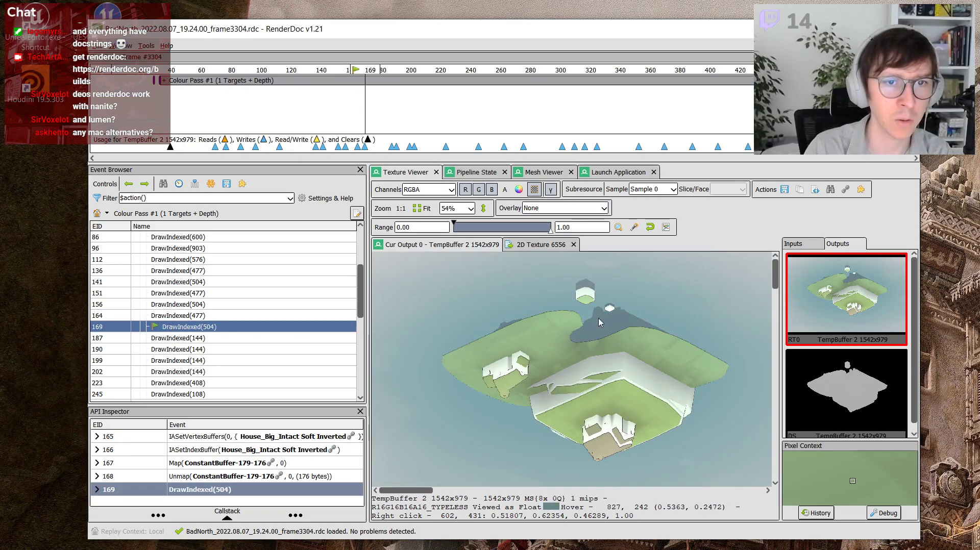
{"action": "scroll", "coordinate": [600, 322], "scroll_direction": "up", "scroll_amount": 2}
{"action": "left_click", "coordinate": [241, 317]}
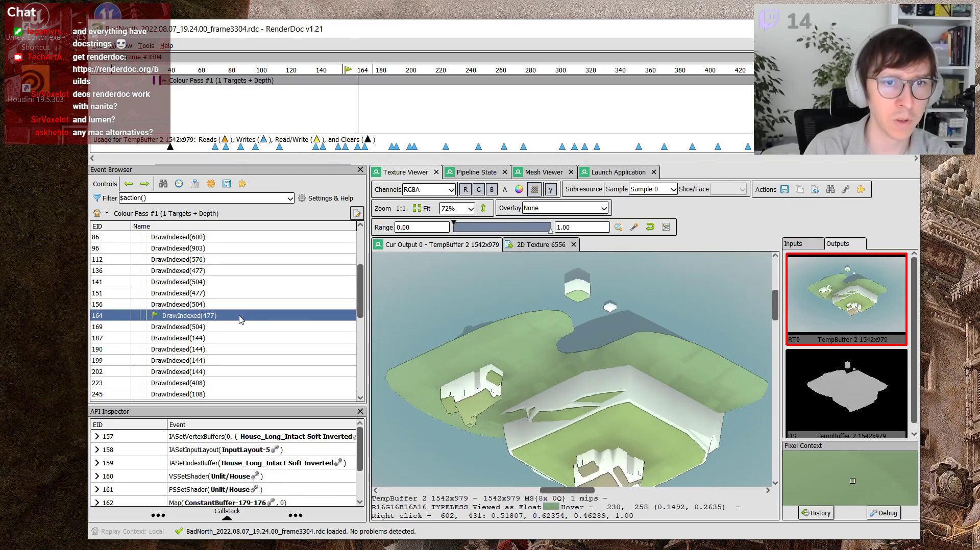
{"action": "left_click", "coordinate": [249, 327]}
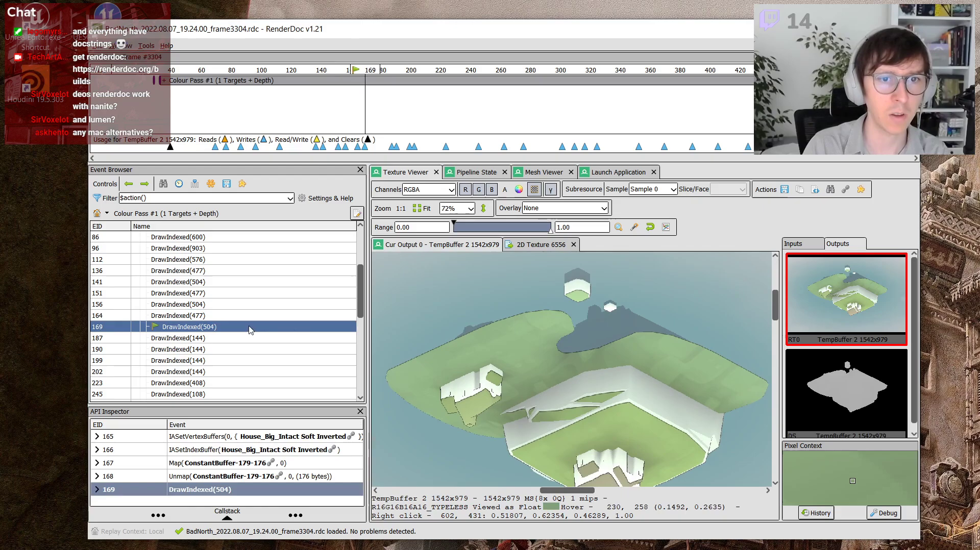
{"action": "left_click", "coordinate": [551, 209]}
{"action": "left_click", "coordinate": [538, 227]}
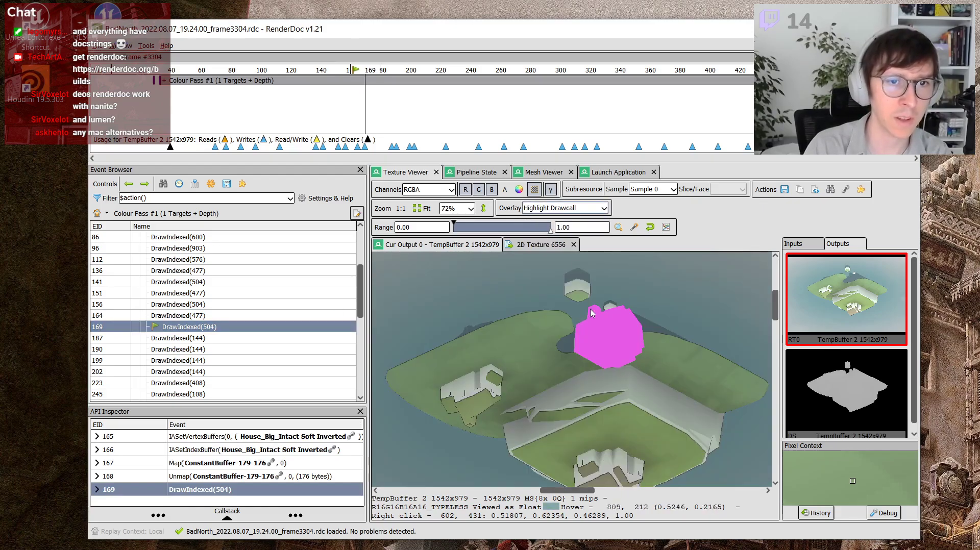
Step: Set the overlay to None and examine the spot in the colour output where EID 169 draws its house
{"action": "left_click", "coordinate": [551, 208]}
{"action": "left_click", "coordinate": [532, 218]}
{"action": "scroll", "coordinate": [561, 306], "scroll_direction": "up", "scroll_amount": 3}
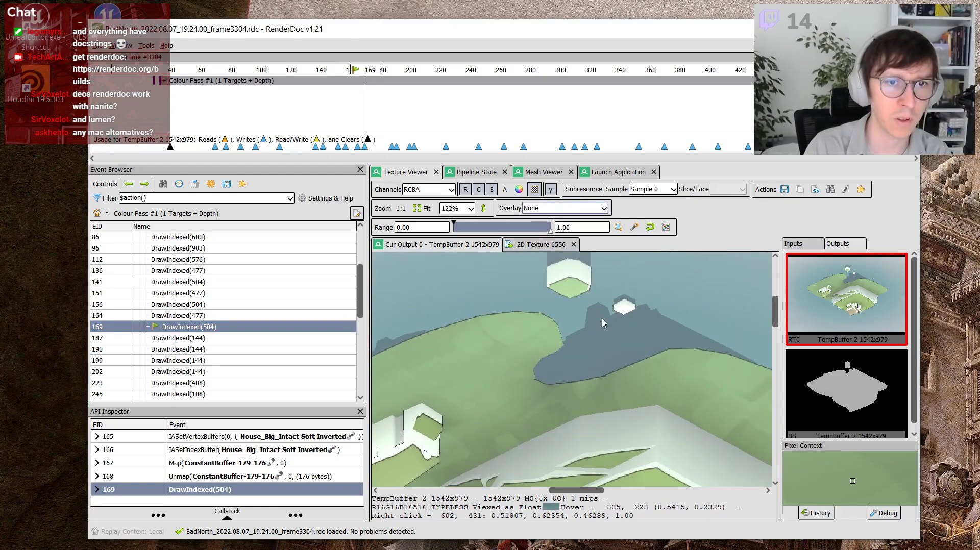
{"action": "scroll", "coordinate": [214, 306], "scroll_direction": "down", "scroll_amount": 4}
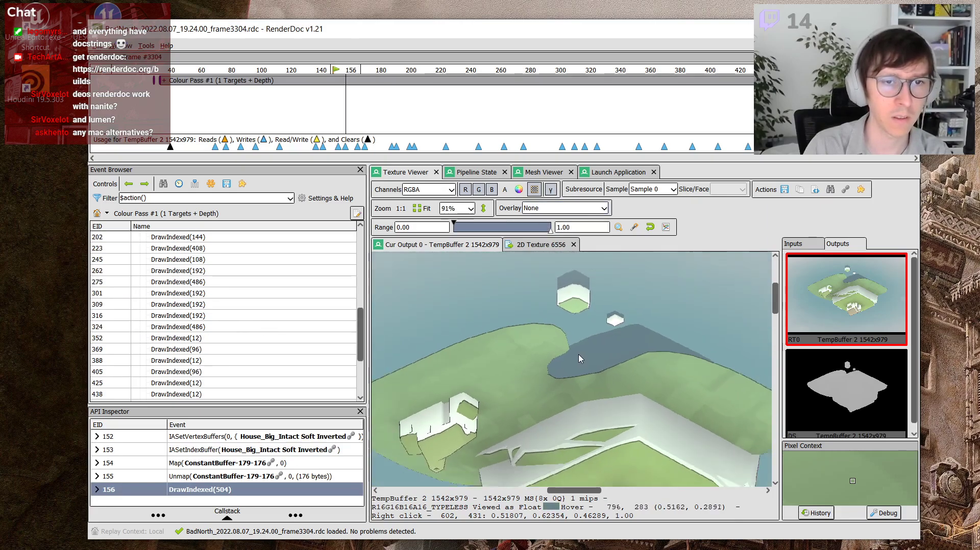
Step: Compare the colour output of the draw calls EID 245, 156, 141 and 136
{"action": "scroll", "coordinate": [510, 357], "scroll_direction": "down", "scroll_amount": 5}
{"action": "left_click", "coordinate": [221, 260]}
{"action": "scroll", "coordinate": [222, 267], "scroll_direction": "up", "scroll_amount": 3}
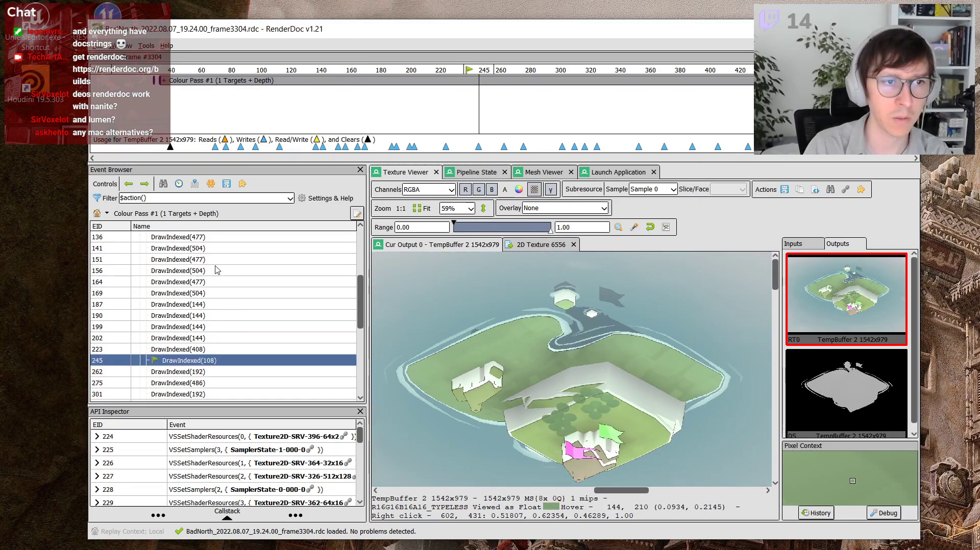
{"action": "left_click", "coordinate": [222, 270]}
{"action": "left_click", "coordinate": [214, 248]}
{"action": "scroll", "coordinate": [228, 271], "scroll_direction": "up", "scroll_amount": 4}
{"action": "left_click", "coordinate": [193, 372]}
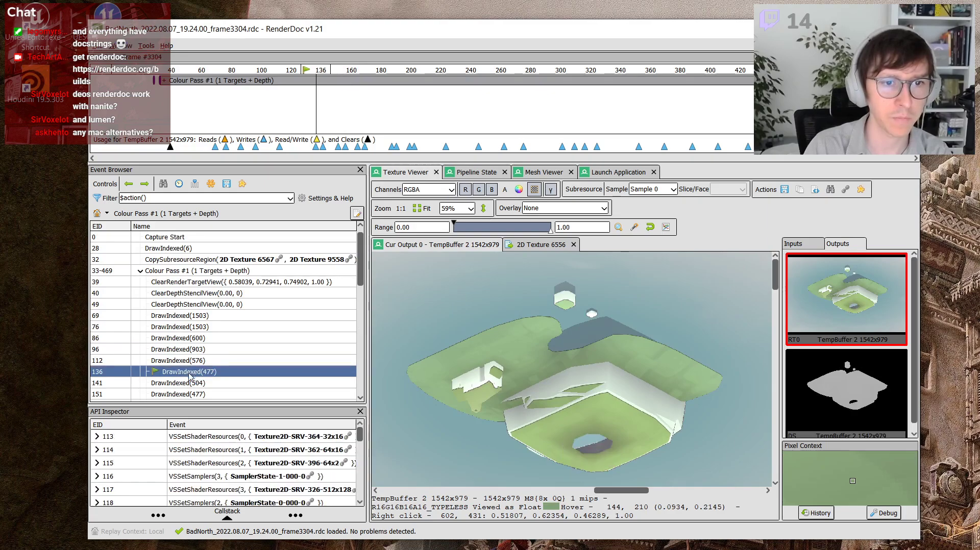
Step: Select EID 141 and mark the house it draws with the Highlight Drawcall overlay
{"action": "left_click", "coordinate": [199, 383]}
{"action": "scroll", "coordinate": [499, 434], "scroll_direction": "down", "scroll_amount": 1}
{"action": "scroll", "coordinate": [499, 435], "scroll_direction": "up", "scroll_amount": 6}
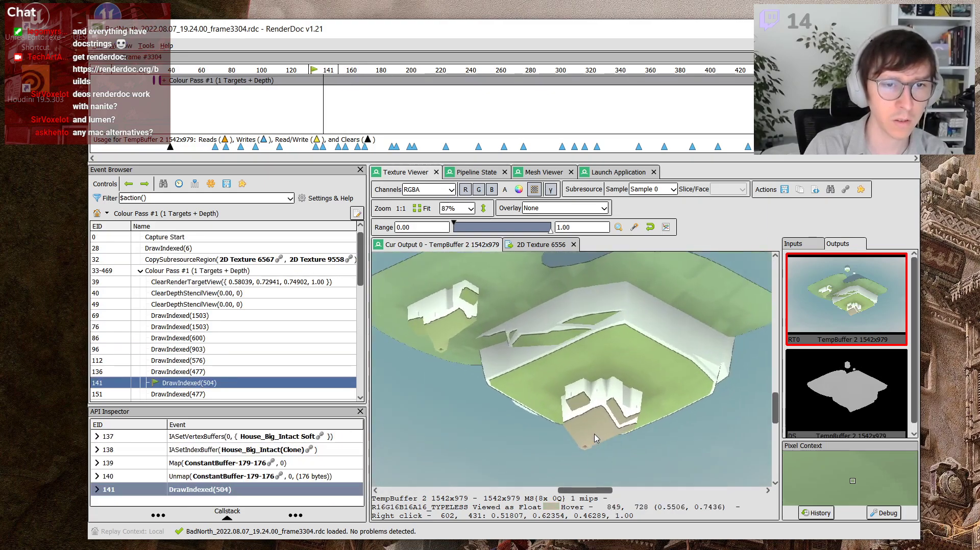
{"action": "left_click", "coordinate": [548, 209]}
{"action": "scroll", "coordinate": [548, 208], "scroll_direction": "up", "scroll_amount": 2}
{"action": "left_click", "coordinate": [551, 225]}
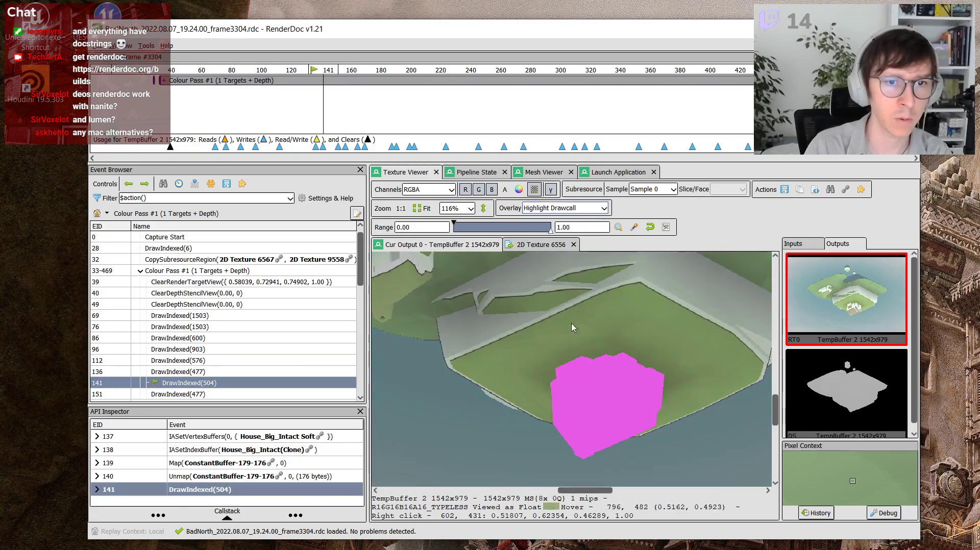
Step: Compare the highlighted draws of EID 136 and EID 141, and set the overlay back to None on EID 141
{"action": "left_click", "coordinate": [221, 373]}
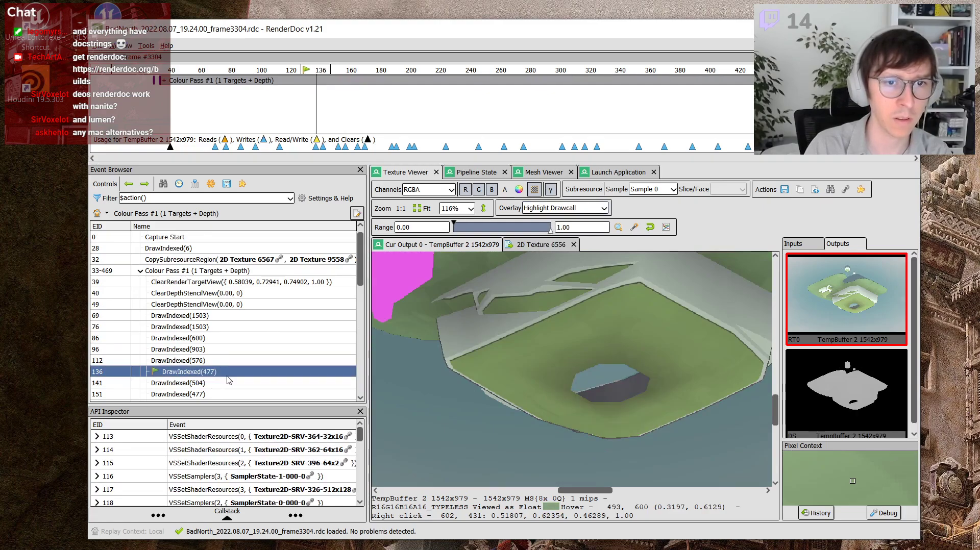
{"action": "left_click", "coordinate": [229, 381]}
{"action": "left_click", "coordinate": [536, 209]}
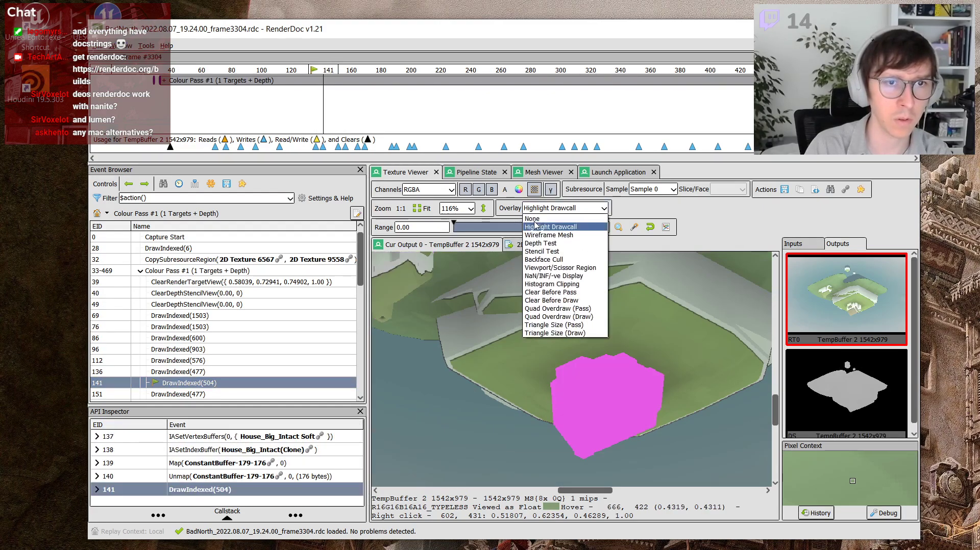
{"action": "left_click", "coordinate": [533, 219]}
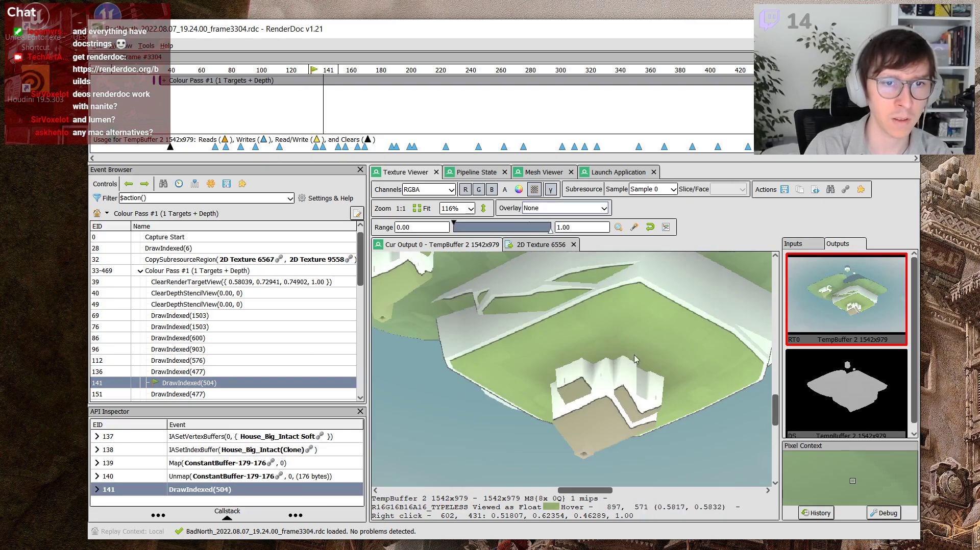
Step: Show the house of EID 141 with the Wireframe Mesh overlay, comparing it up close with no overlay
{"action": "left_click", "coordinate": [574, 210]}
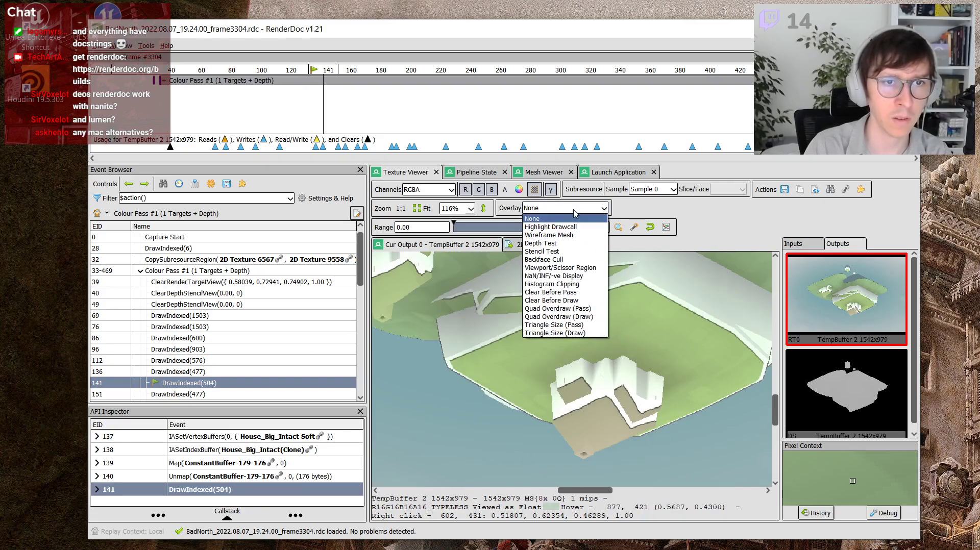
{"action": "left_click", "coordinate": [551, 235]}
{"action": "scroll", "coordinate": [618, 303], "scroll_direction": "up", "scroll_amount": 5}
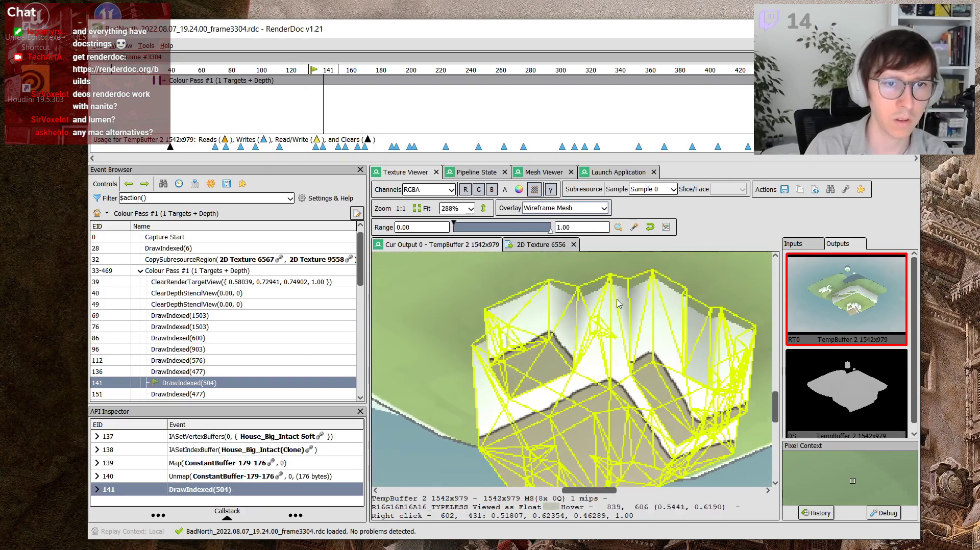
{"action": "scroll", "coordinate": [618, 304], "scroll_direction": "down", "scroll_amount": 2}
{"action": "left_click", "coordinate": [578, 209]}
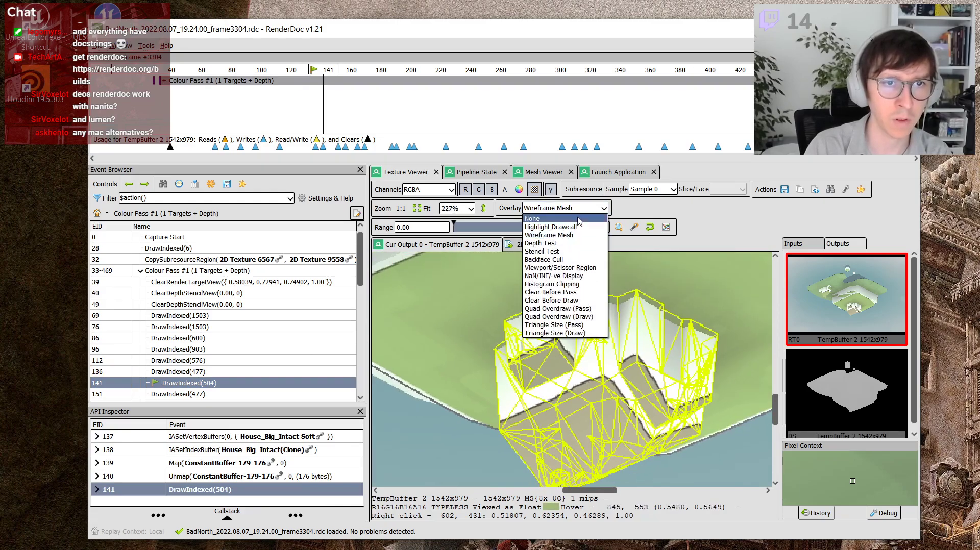
{"action": "left_click", "coordinate": [579, 219]}
{"action": "left_click", "coordinate": [577, 209]}
{"action": "left_click", "coordinate": [549, 234]}
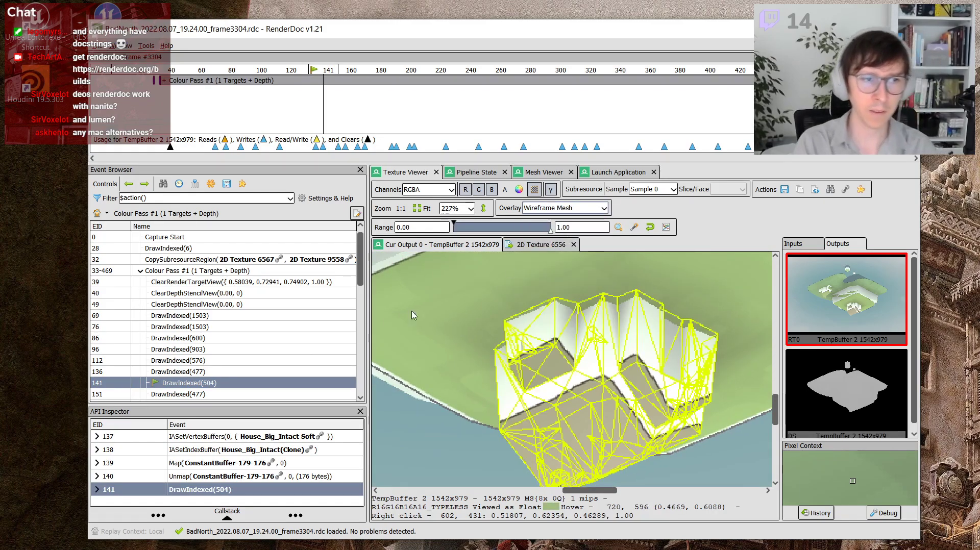
{"action": "scroll", "coordinate": [171, 379], "scroll_direction": "down", "scroll_amount": 1}
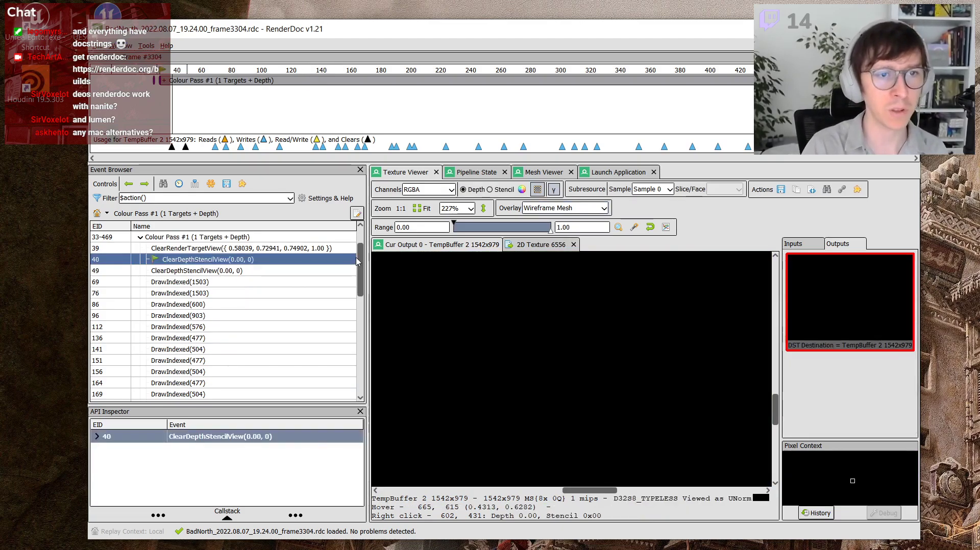
Step: Select EID 136 and examine the wireframe of its house in the colour output
{"action": "left_click", "coordinate": [212, 338]}
{"action": "scroll", "coordinate": [495, 366], "scroll_direction": "down", "scroll_amount": 5}
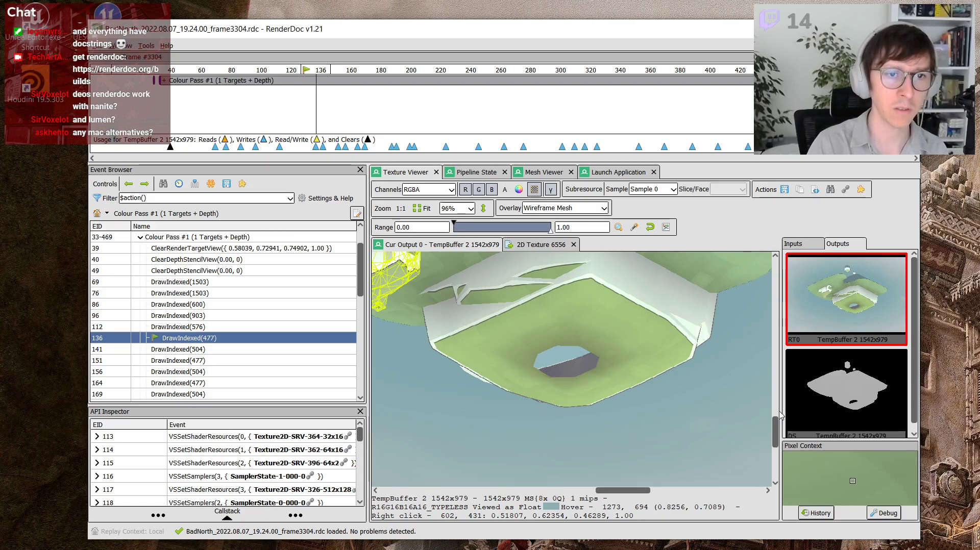
{"action": "left_click", "coordinate": [188, 327]}
{"action": "left_click", "coordinate": [196, 339]}
{"action": "scroll", "coordinate": [428, 348], "scroll_direction": "down", "scroll_amount": 3}
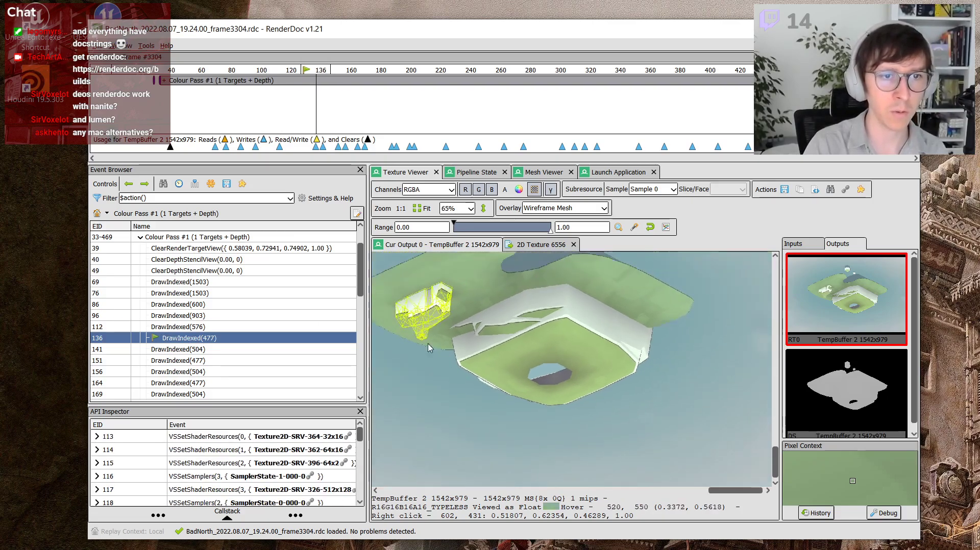
{"action": "scroll", "coordinate": [429, 348], "scroll_direction": "up", "scroll_amount": 6}
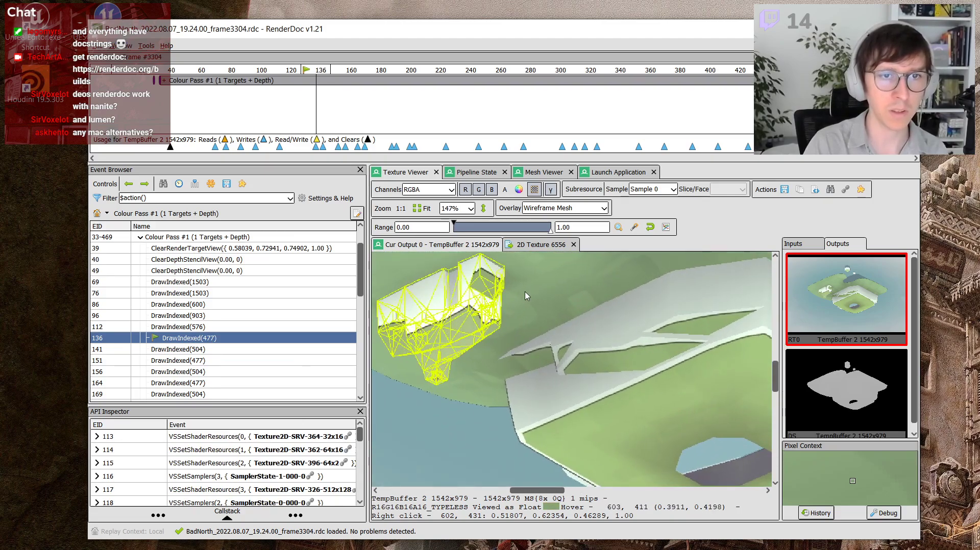
Step: Show the input textures of EID 136 and look through its API calls, including the Unlit/House shaders and constant buffers
{"action": "left_click", "coordinate": [800, 246]}
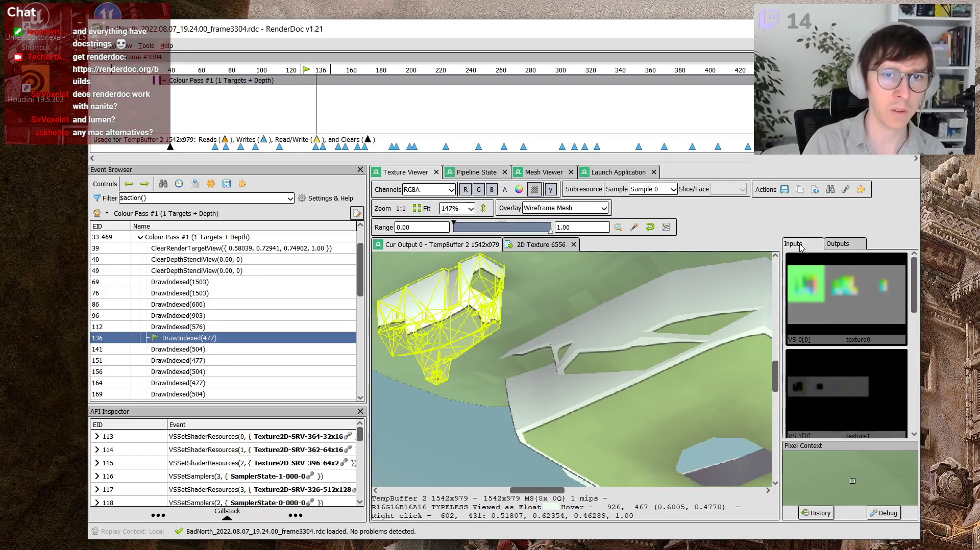
{"action": "scroll", "coordinate": [818, 317], "scroll_direction": "down", "scroll_amount": 4}
{"action": "scroll", "coordinate": [819, 330], "scroll_direction": "up", "scroll_amount": 4}
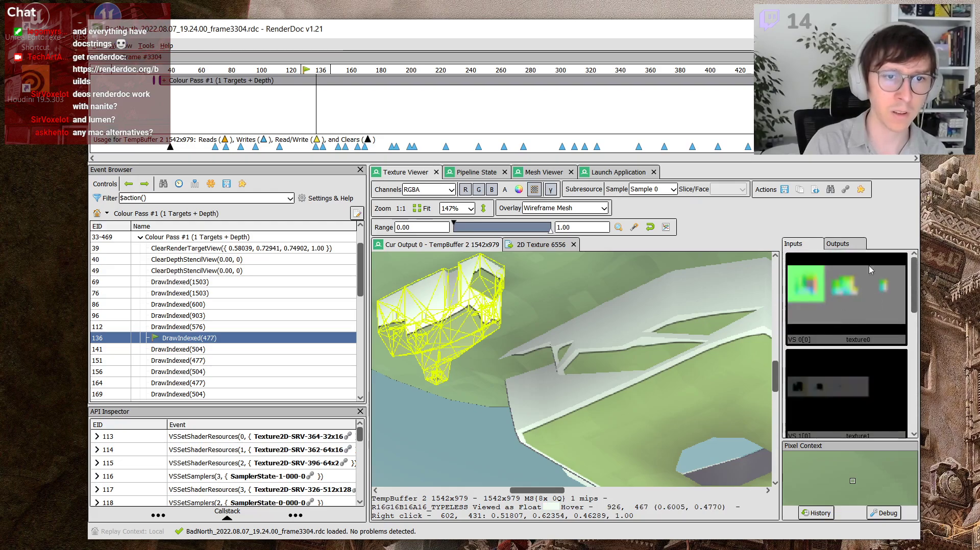
{"action": "scroll", "coordinate": [248, 469], "scroll_direction": "down", "scroll_amount": 4}
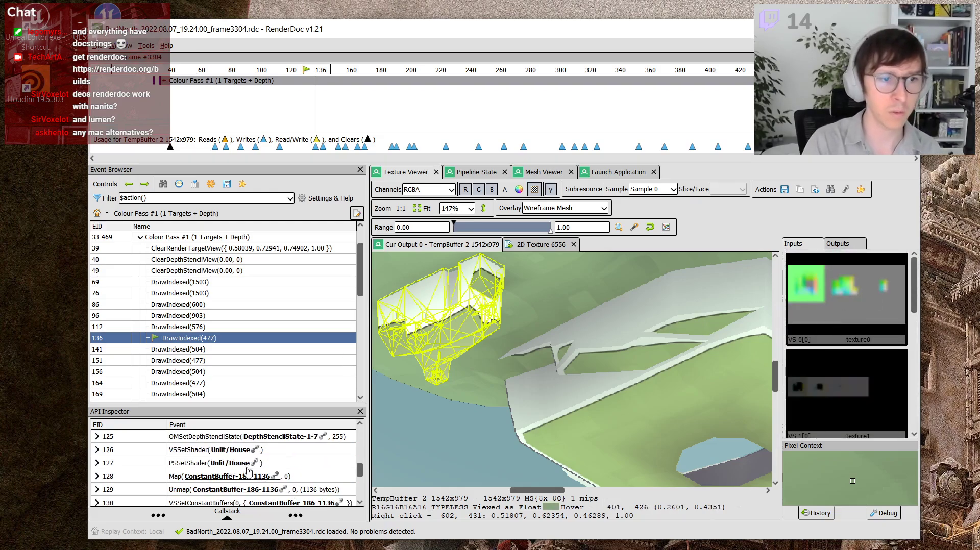
{"action": "scroll", "coordinate": [253, 473], "scroll_direction": "down", "scroll_amount": 2}
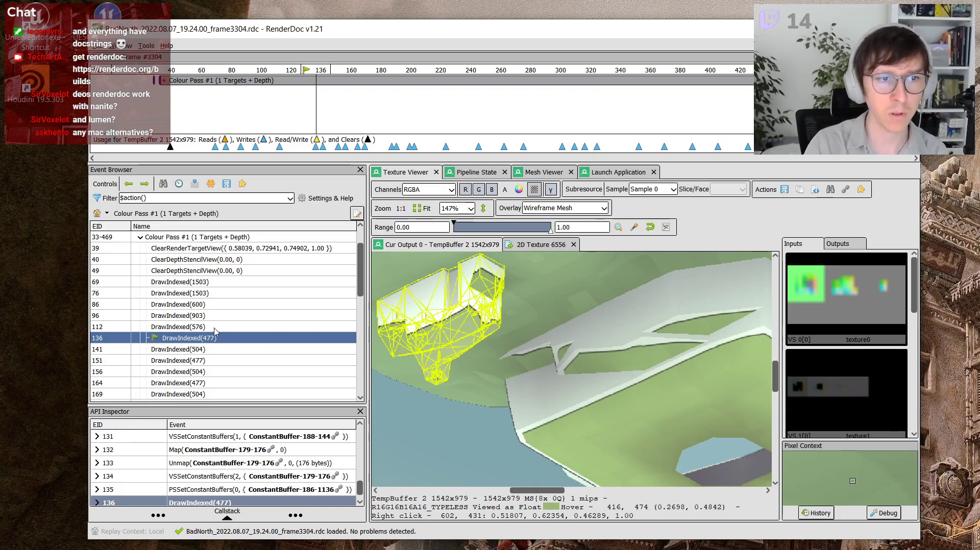
{"action": "scroll", "coordinate": [555, 327], "scroll_direction": "down", "scroll_amount": 3}
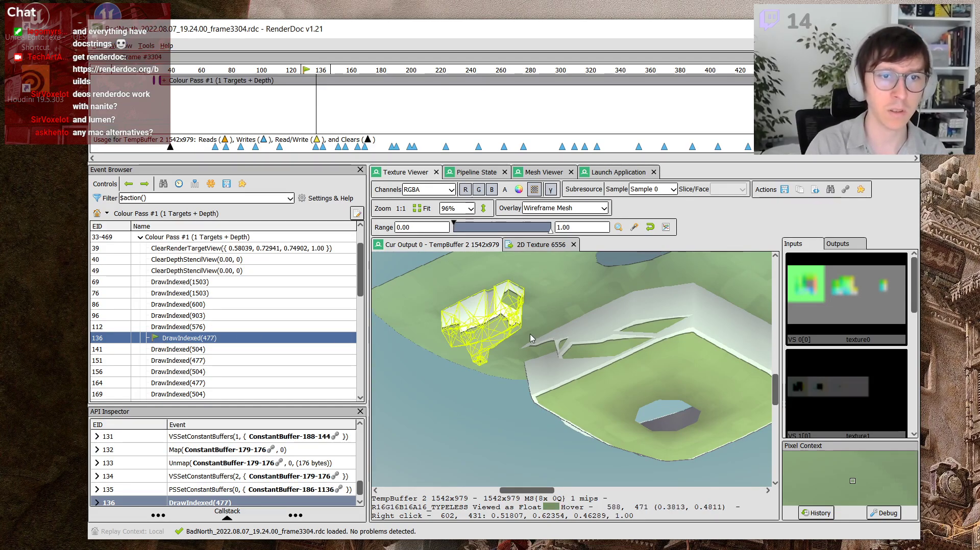
{"action": "scroll", "coordinate": [531, 338], "scroll_direction": "down", "scroll_amount": 1}
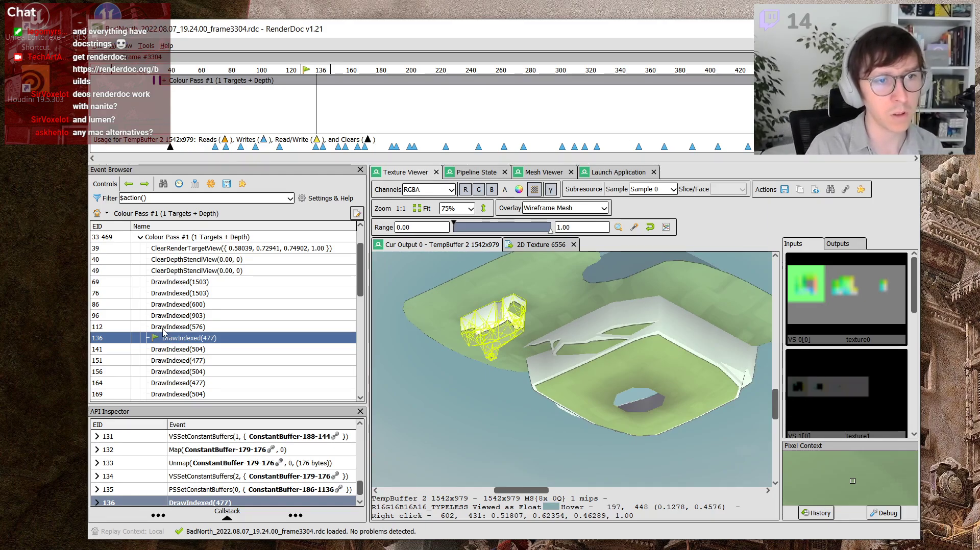
Step: Go back through EID 112, 96 and 86, and look through the input textures of EID 86 down to Island
{"action": "left_click", "coordinate": [165, 328]}
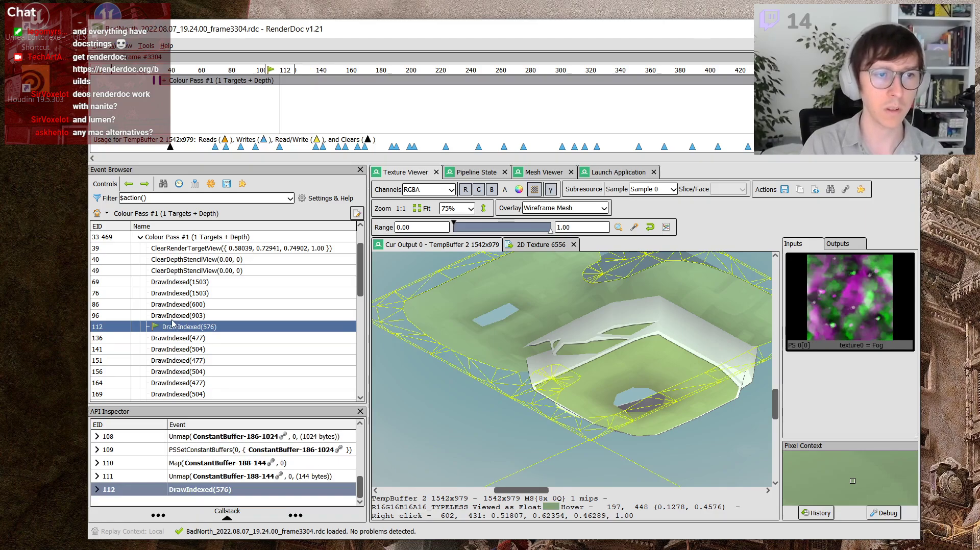
{"action": "left_click", "coordinate": [171, 316]}
{"action": "left_click", "coordinate": [169, 305]}
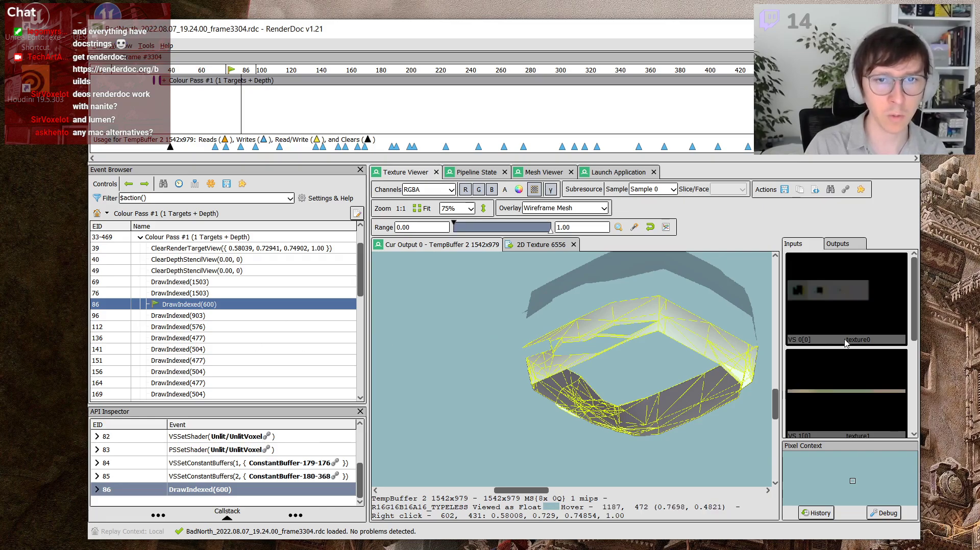
{"action": "left_click_drag", "start_coordinate": [914, 306], "coordinate": [913, 406]}
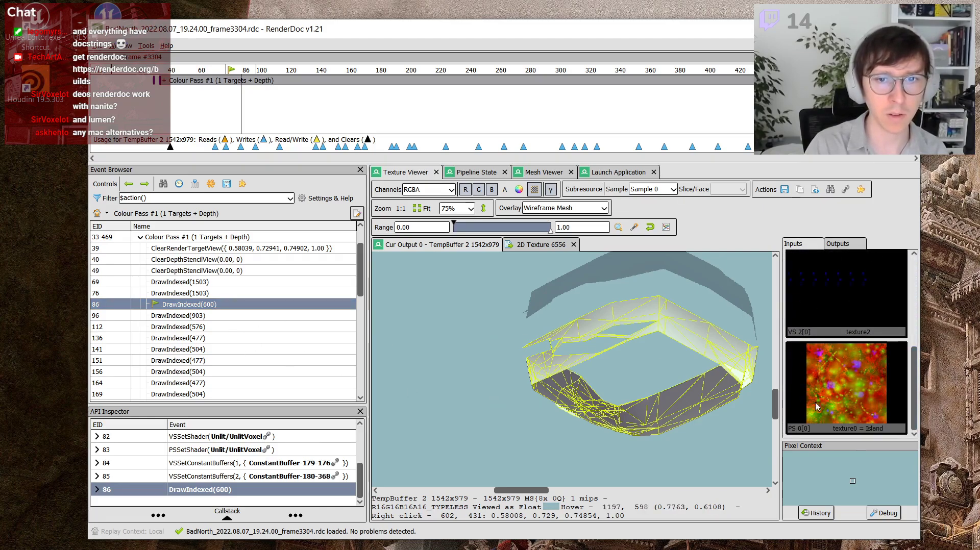
Step: Select EID 96 and view its terrain wireframe together with the Island and IslandMask input textures
{"action": "left_click", "coordinate": [248, 317]}
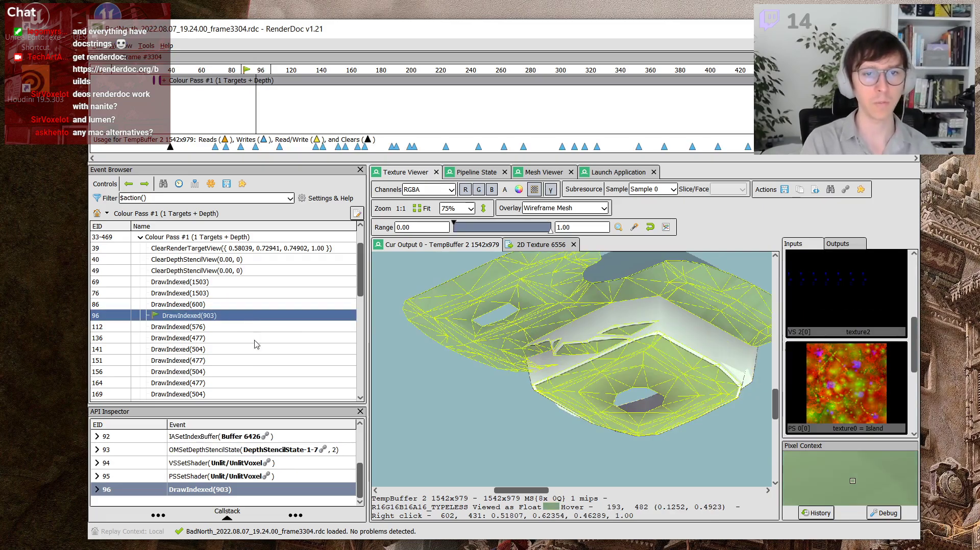
{"action": "left_click_drag", "start_coordinate": [914, 347], "coordinate": [911, 369]}
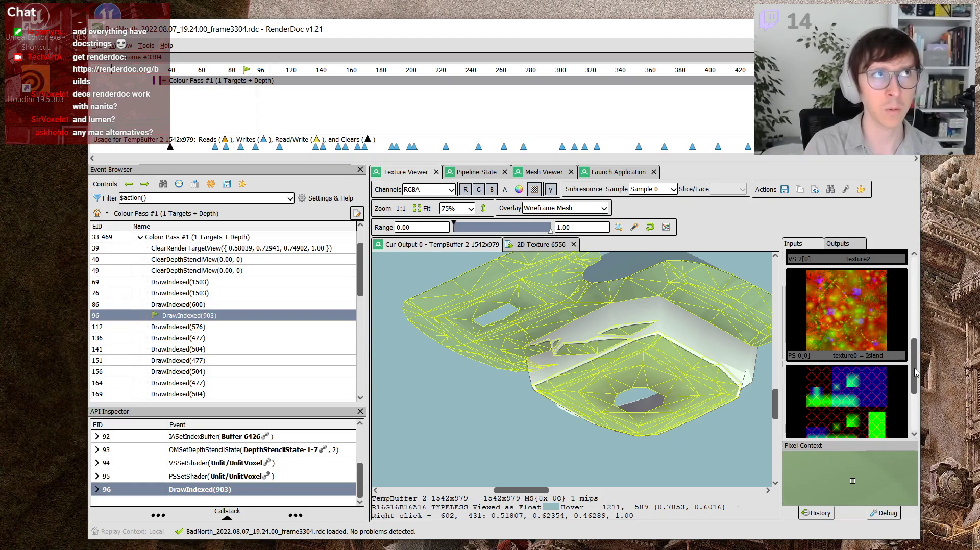
{"action": "left_click_drag", "start_coordinate": [915, 373], "coordinate": [921, 380]}
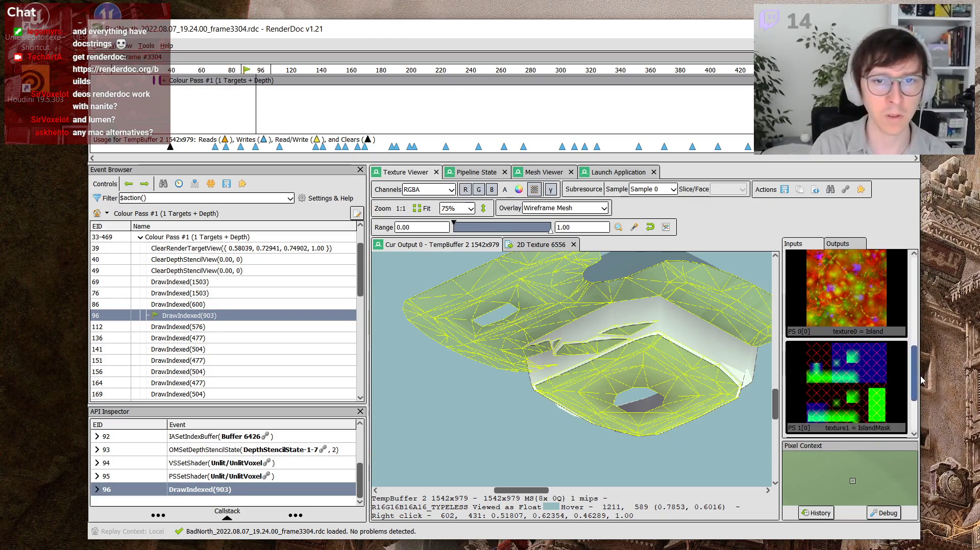
Step: Go through the wireframes of the draw calls from EID 112 to EID 169, and return to EID 156
{"action": "left_click", "coordinate": [244, 328]}
{"action": "left_click", "coordinate": [243, 339]}
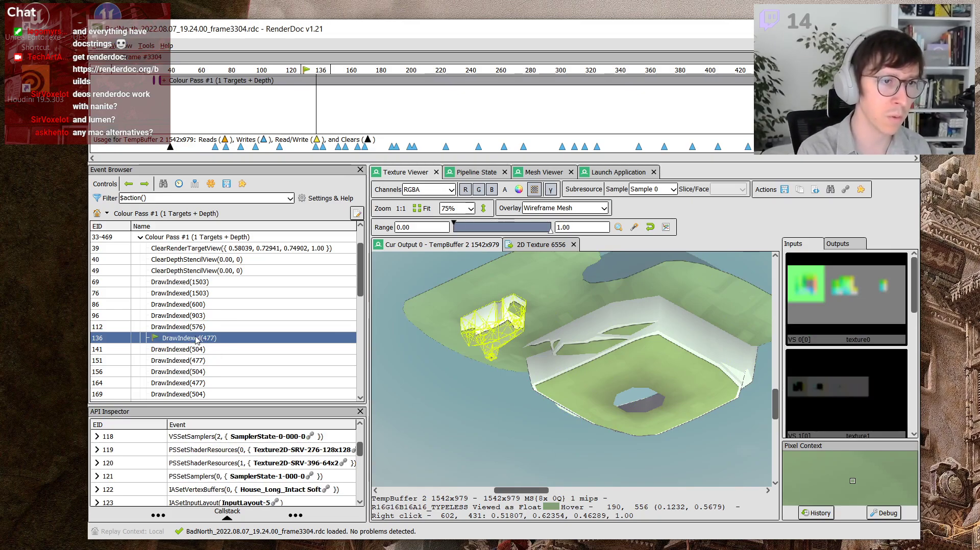
{"action": "left_click", "coordinate": [178, 327]}
{"action": "left_click", "coordinate": [192, 349]}
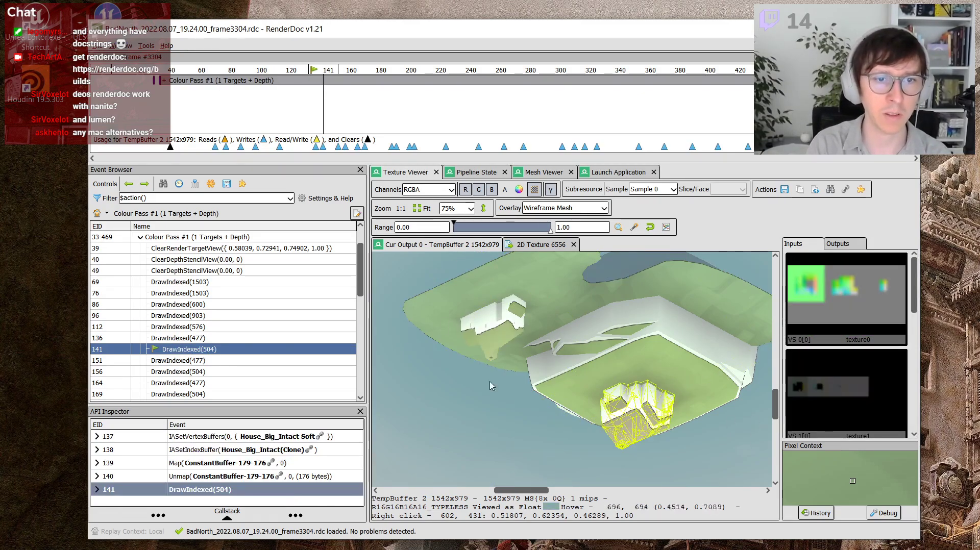
{"action": "left_click", "coordinate": [165, 362]}
{"action": "left_click", "coordinate": [176, 372]}
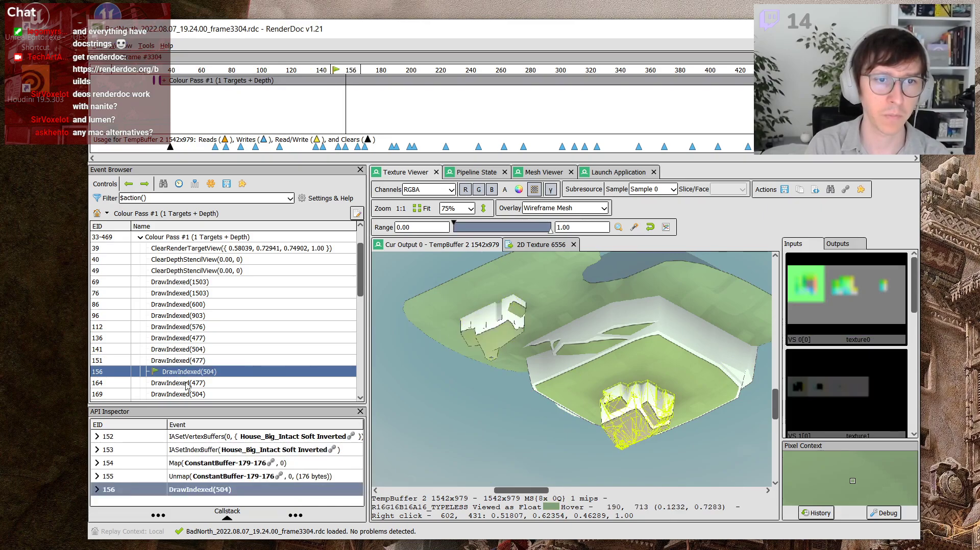
{"action": "left_click", "coordinate": [188, 384]}
{"action": "left_click", "coordinate": [198, 394]}
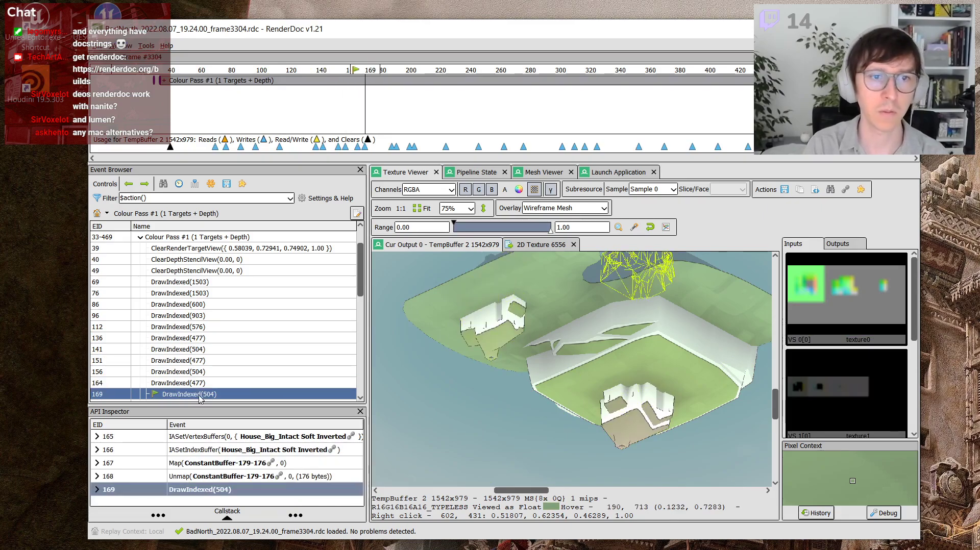
{"action": "left_click", "coordinate": [199, 373]}
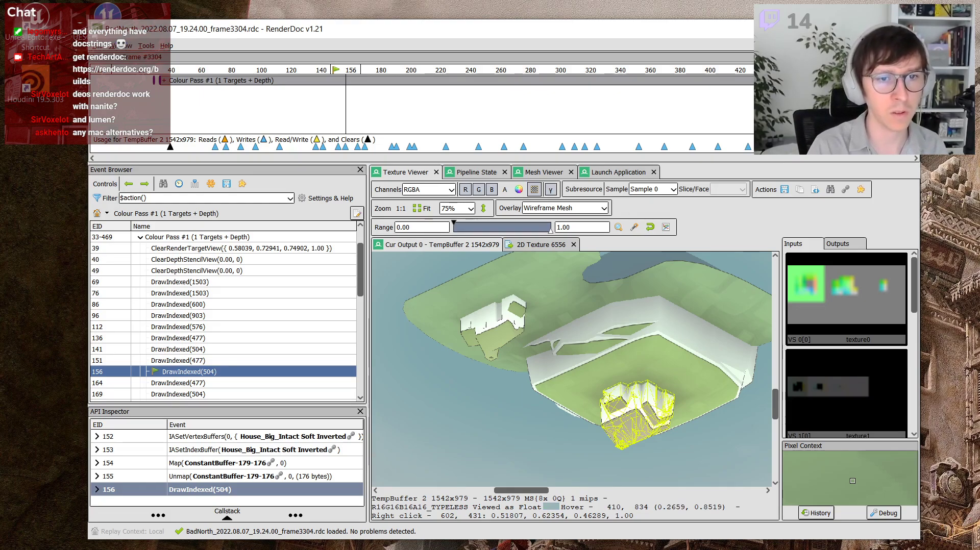
Step: Switch to the browser with Apple's Metal Debugging Tools documentation
{"action": "key", "text": "alt+Tab"}
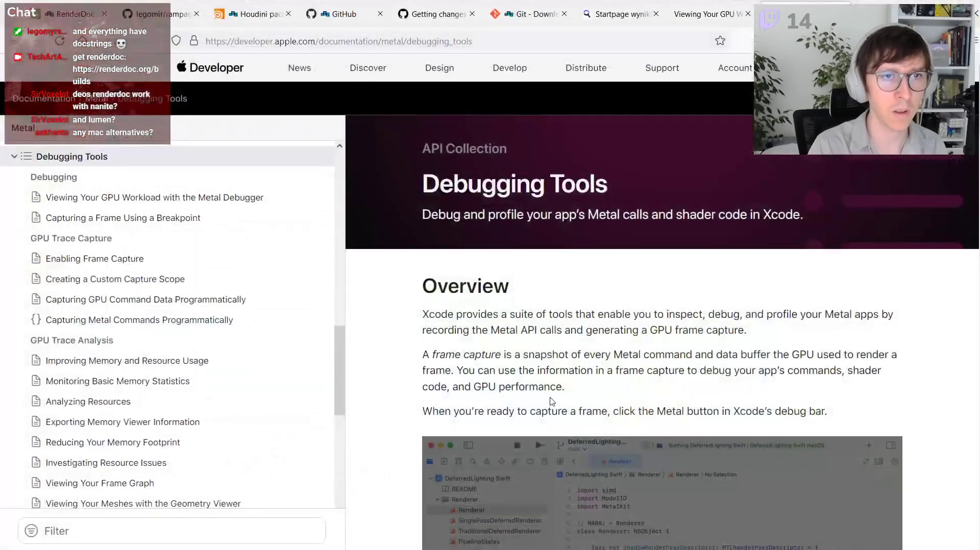
Step: Open the YouTube channel youtube.com/c/TechArtAid in a new tab and look through its popular uploads
{"action": "key", "text": "ctrl+t"}
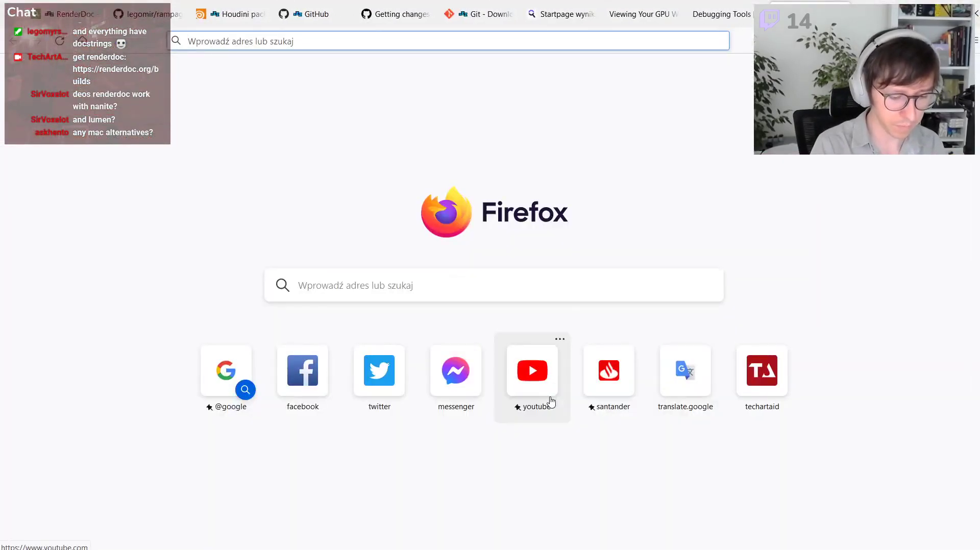
{"action": "type", "text": "youtube.com/c/Tec"}
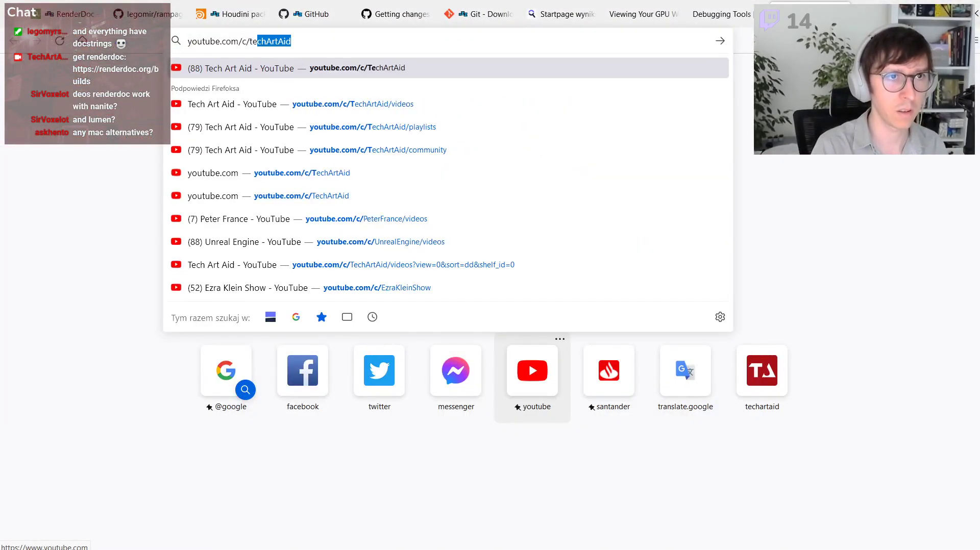
{"action": "key", "text": "Return"}
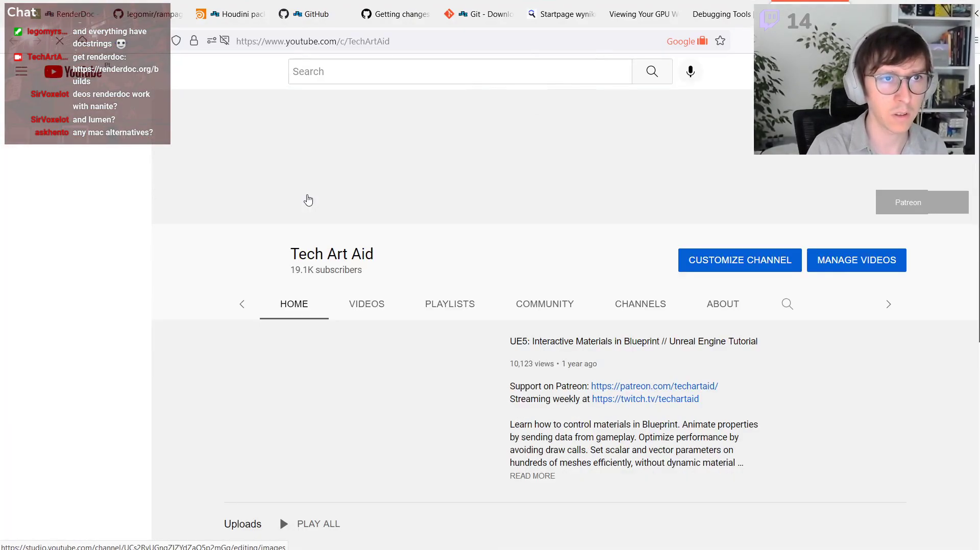
{"action": "scroll", "coordinate": [296, 331], "scroll_direction": "down", "scroll_amount": 1}
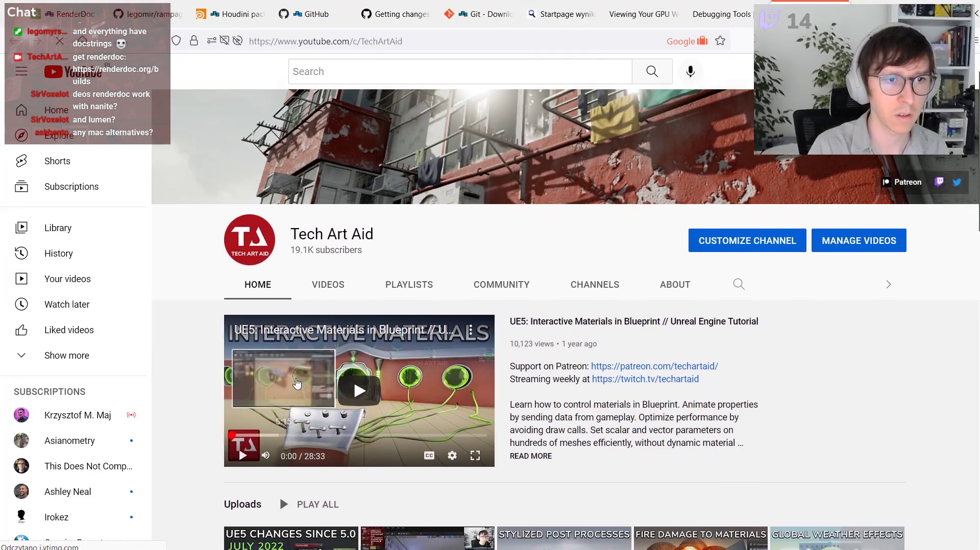
{"action": "scroll", "coordinate": [186, 404], "scroll_direction": "down", "scroll_amount": 6}
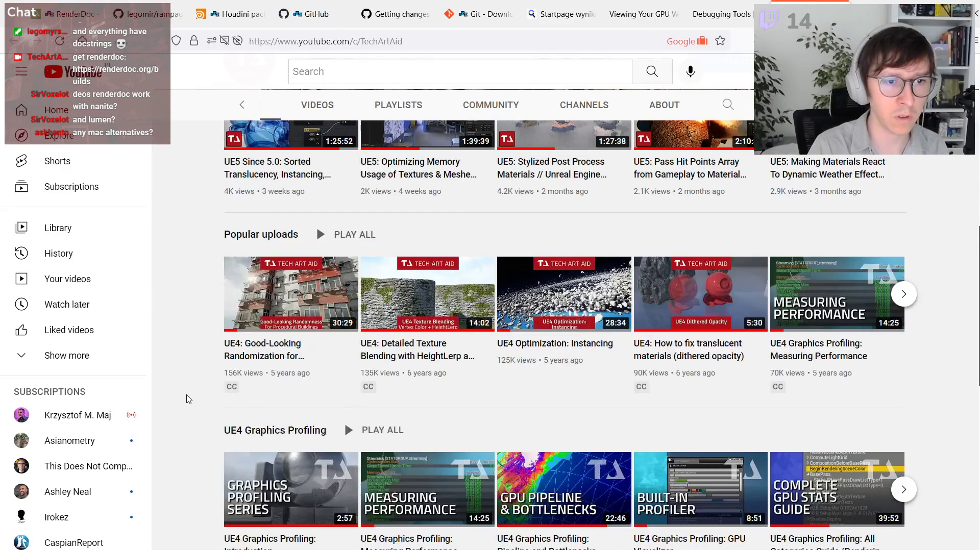
{"action": "left_click", "coordinate": [904, 294]}
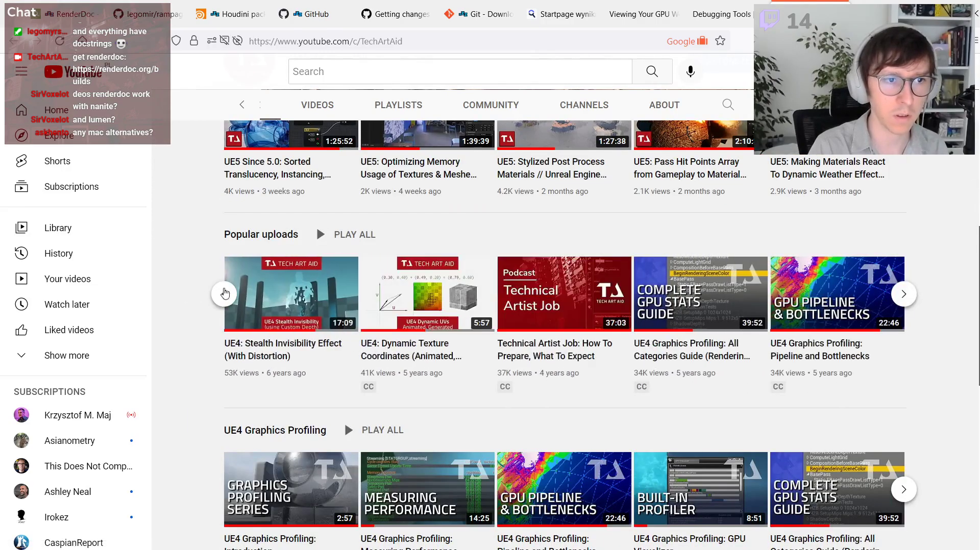
{"action": "left_click", "coordinate": [224, 294]}
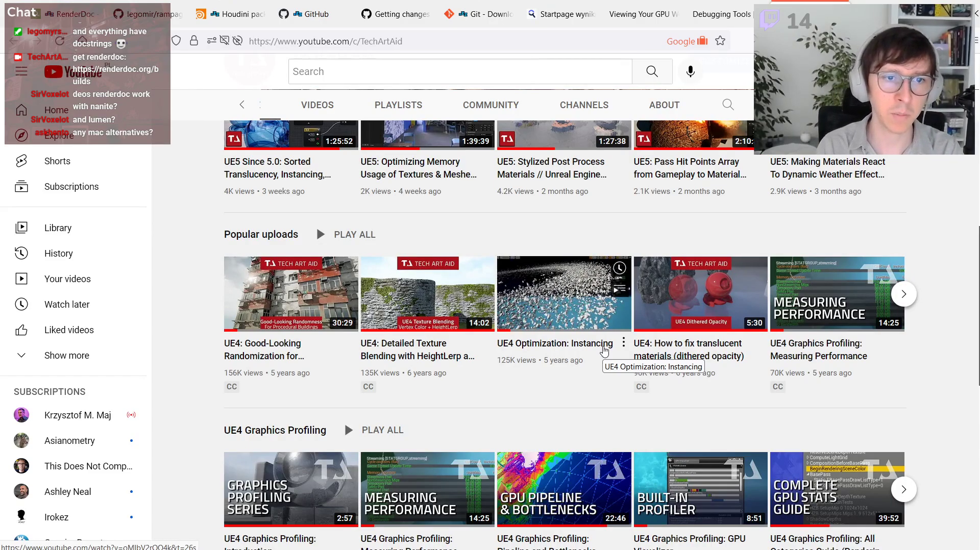
Step: Open the video UE4 Optimization: Instancing, skip ahead through the asteroid field footage and pause it at 2:20
{"action": "left_click", "coordinate": [604, 351]}
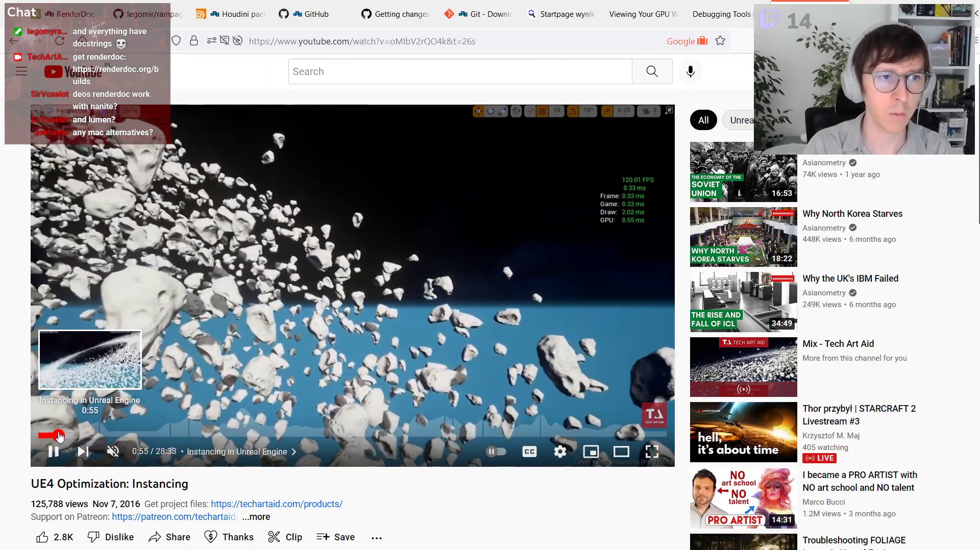
{"action": "left_click", "coordinate": [59, 436]}
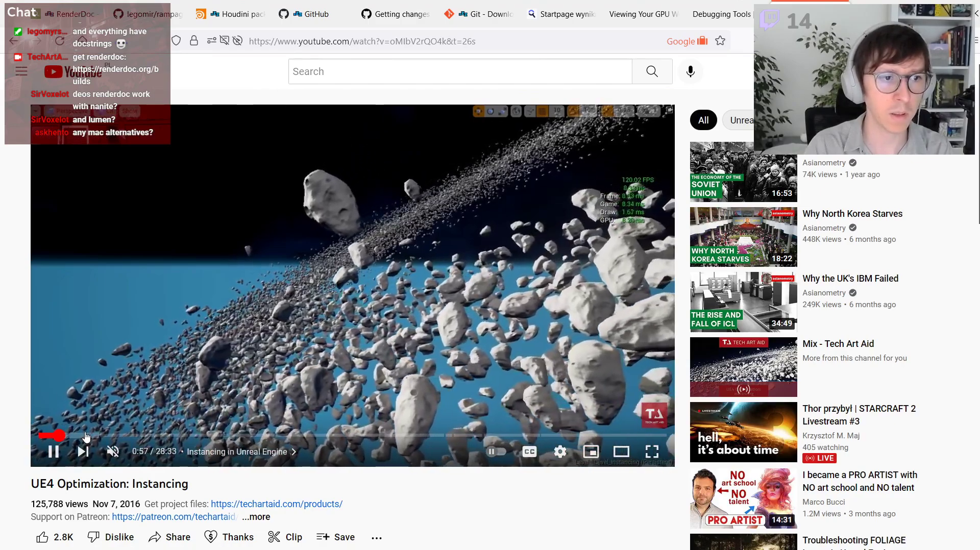
{"action": "left_click", "coordinate": [86, 435]}
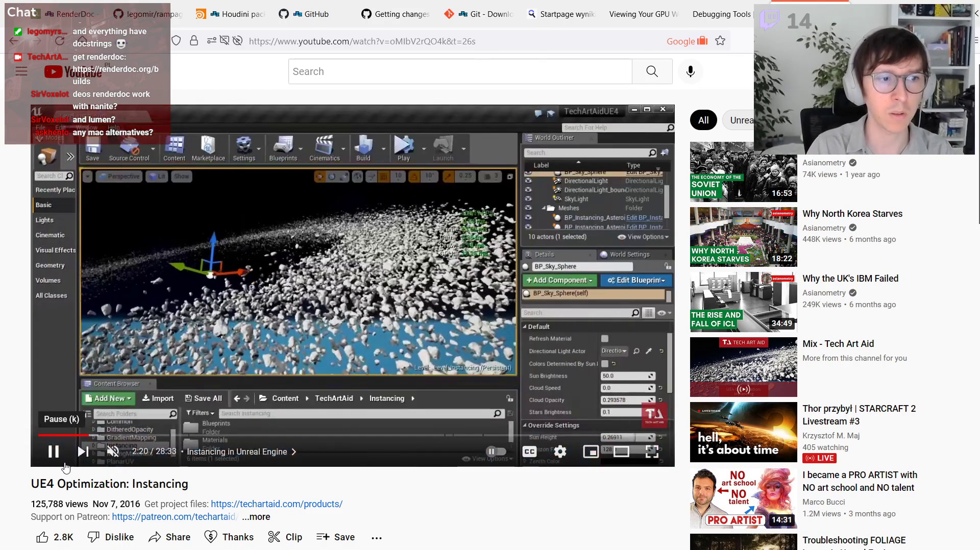
{"action": "left_click", "coordinate": [53, 451]}
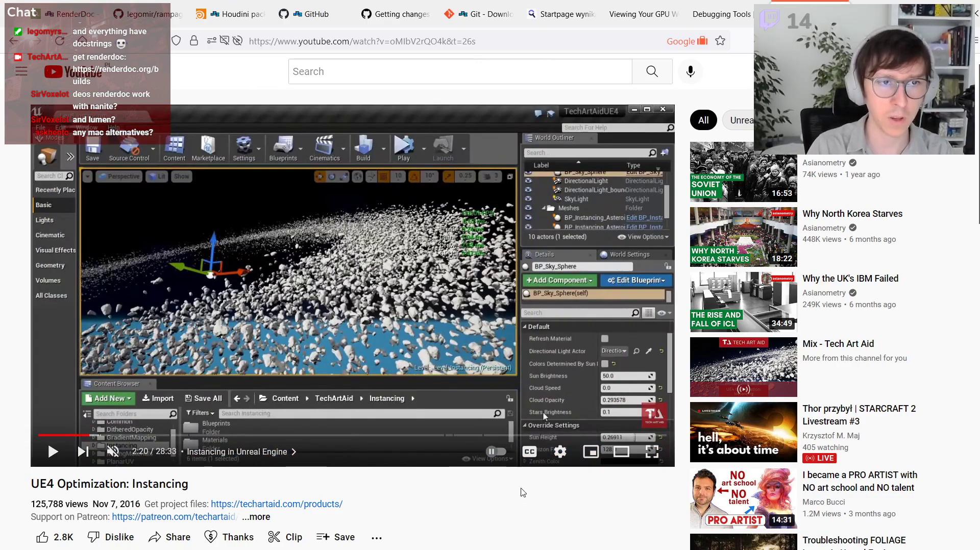
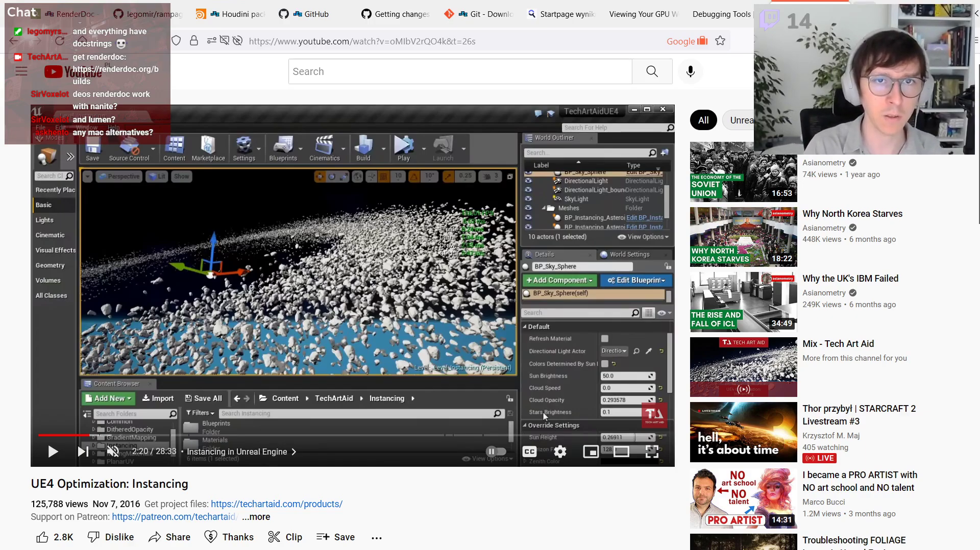
{"action": "key", "text": "ctrl+t"}
{"action": "type", "text": "patreon.com/"}
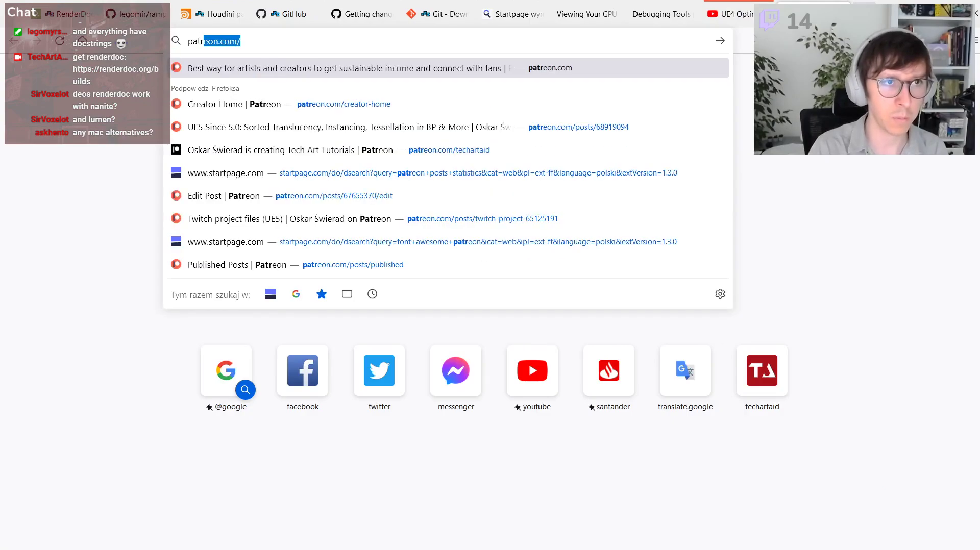
{"action": "key", "text": "Down"}
{"action": "key", "text": "Down"}
{"action": "key", "text": "Down"}
{"action": "key", "text": "Down"}
{"action": "key", "text": "Down"}
{"action": "key", "text": "BackSpace"}
{"action": "key", "text": "BackSpace"}
{"action": "key", "text": "BackSpace"}
{"action": "key", "text": "BackSpace"}
{"action": "key", "text": "BackSpace"}
{"action": "key", "text": "BackSpace"}
{"action": "key", "text": "BackSpace"}
{"action": "key", "text": "BackSpace"}
{"action": "key", "text": "BackSpace"}
{"action": "key", "text": "BackSpace"}
{"action": "key", "text": "BackSpace"}
{"action": "key", "text": "BackSpace"}
{"action": "key", "text": "BackSpace"}
{"action": "key", "text": "BackSpace"}
{"action": "key", "text": "BackSpace"}
{"action": "key", "text": "BackSpace"}
{"action": "key", "text": "BackSpace"}
{"action": "key", "text": "BackSpace"}
{"action": "key", "text": "BackSpace"}
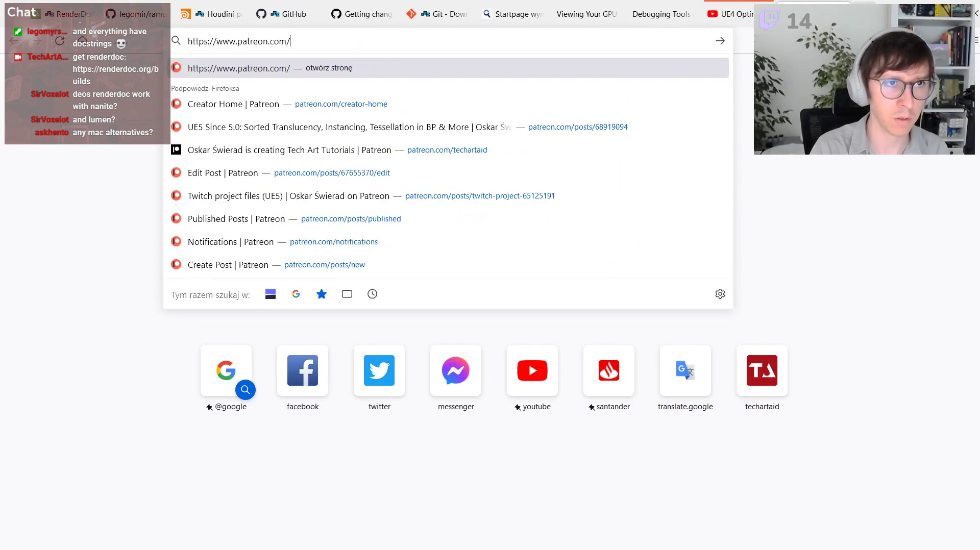
{"action": "type", "text": "techartaid"}
{"action": "key", "text": "Return"}
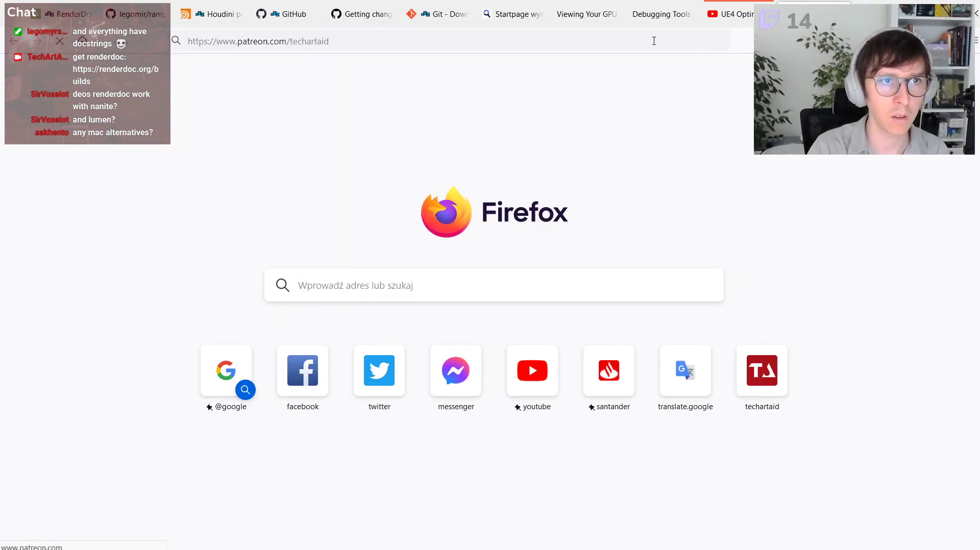
{"action": "left_click", "coordinate": [654, 41]}
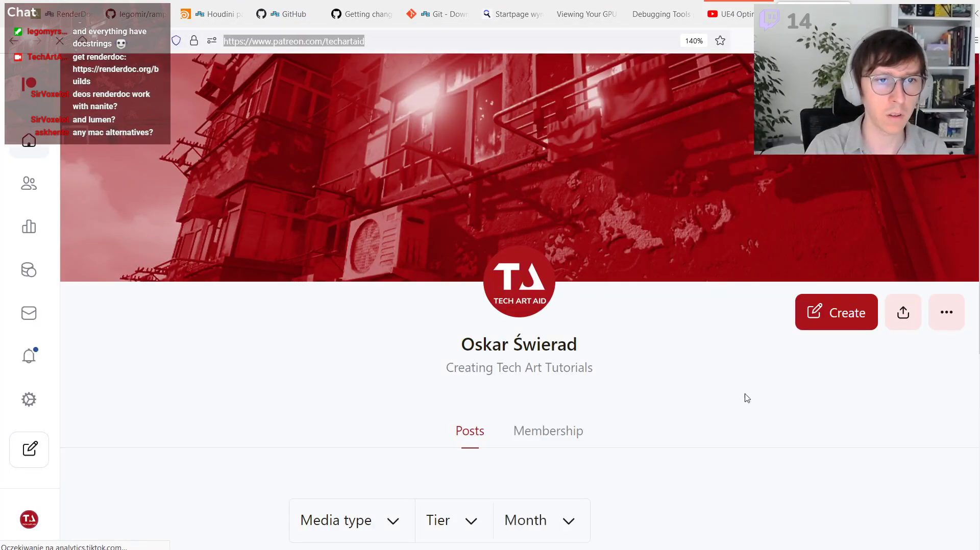
Step: Look through the Patreon posts down to Material Tricks for Instanced Static Meshes // Unreal Engine Livestream
{"action": "scroll", "coordinate": [504, 346], "scroll_direction": "down", "scroll_amount": 10}
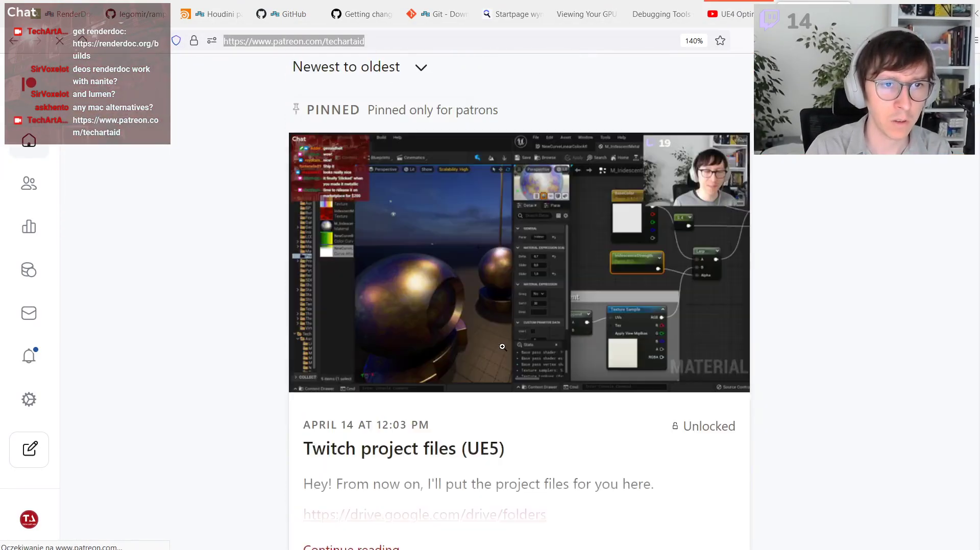
{"action": "scroll", "coordinate": [503, 347], "scroll_direction": "down", "scroll_amount": 20}
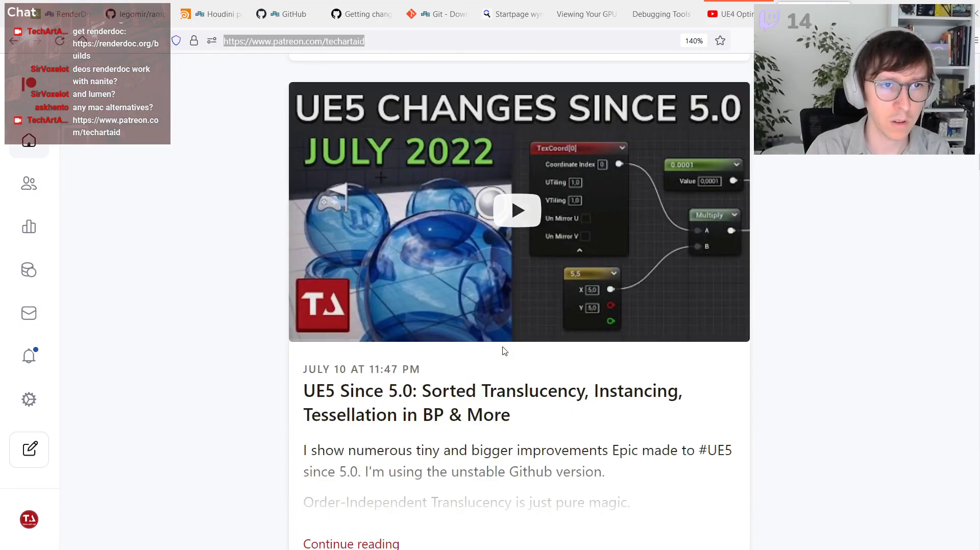
{"action": "scroll", "coordinate": [504, 351], "scroll_direction": "down", "scroll_amount": 20}
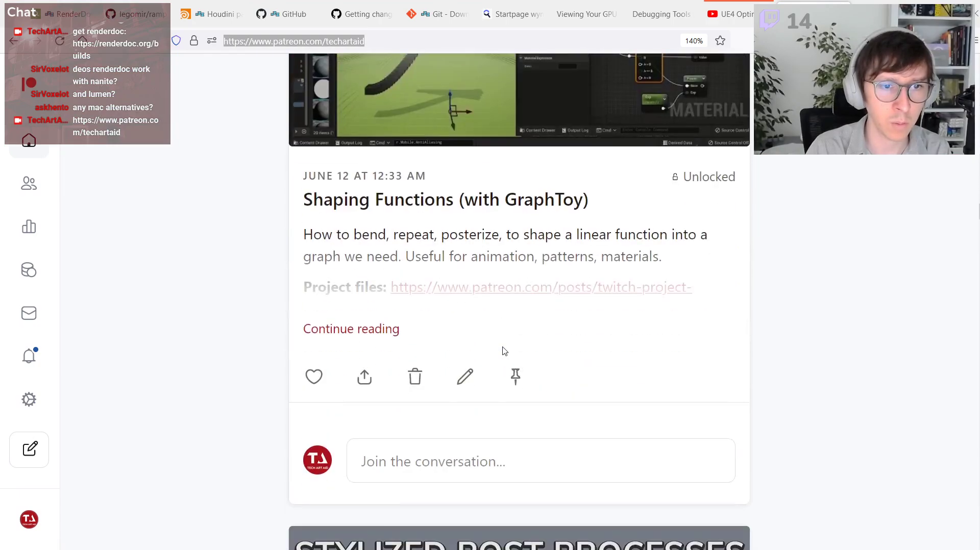
{"action": "scroll", "coordinate": [504, 351], "scroll_direction": "down", "scroll_amount": 20}
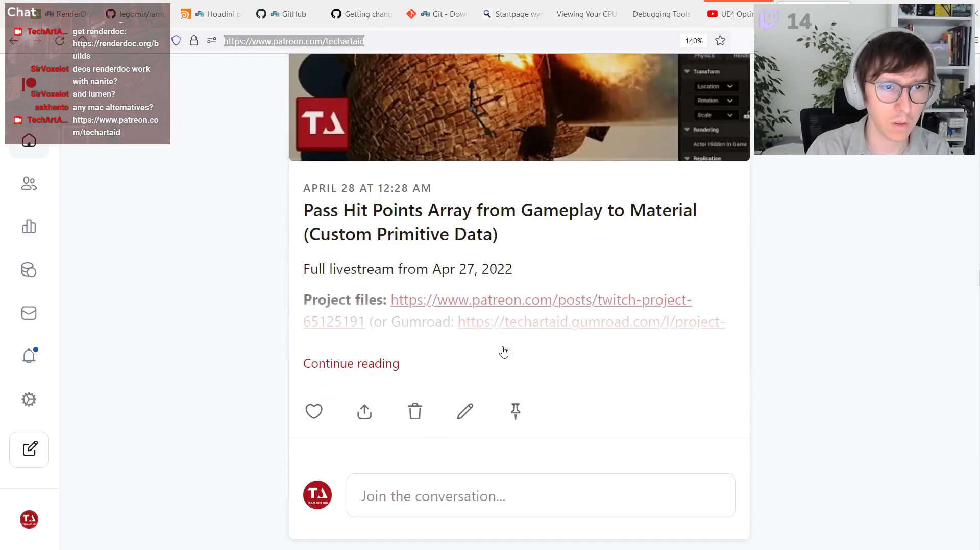
{"action": "scroll", "coordinate": [504, 351], "scroll_direction": "down", "scroll_amount": 20}
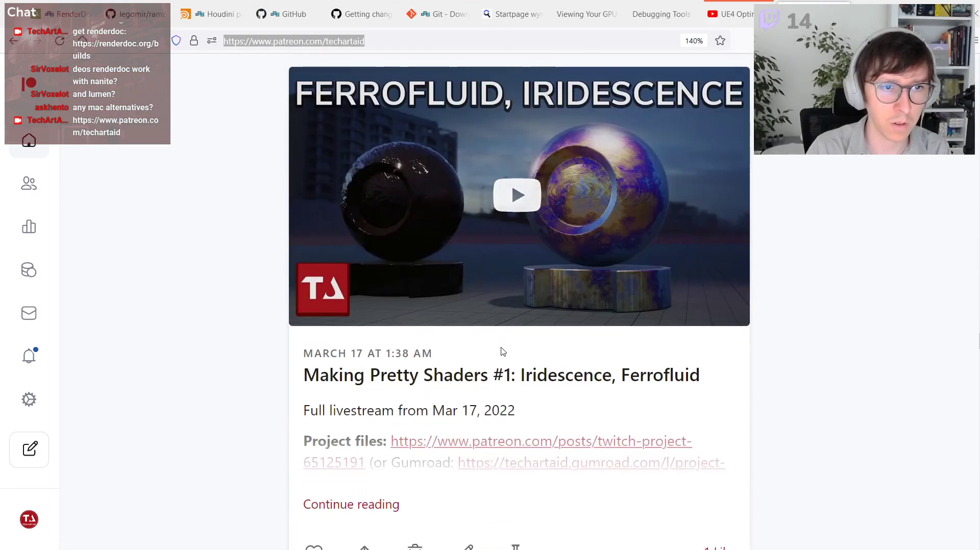
{"action": "scroll", "coordinate": [504, 351], "scroll_direction": "down", "scroll_amount": 12}
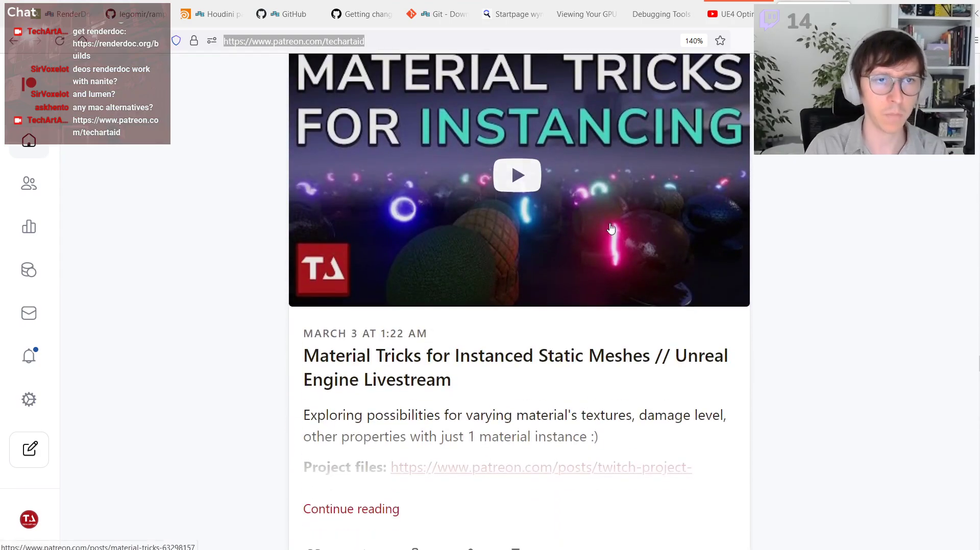
{"action": "scroll", "coordinate": [519, 301], "scroll_direction": "up", "scroll_amount": 1}
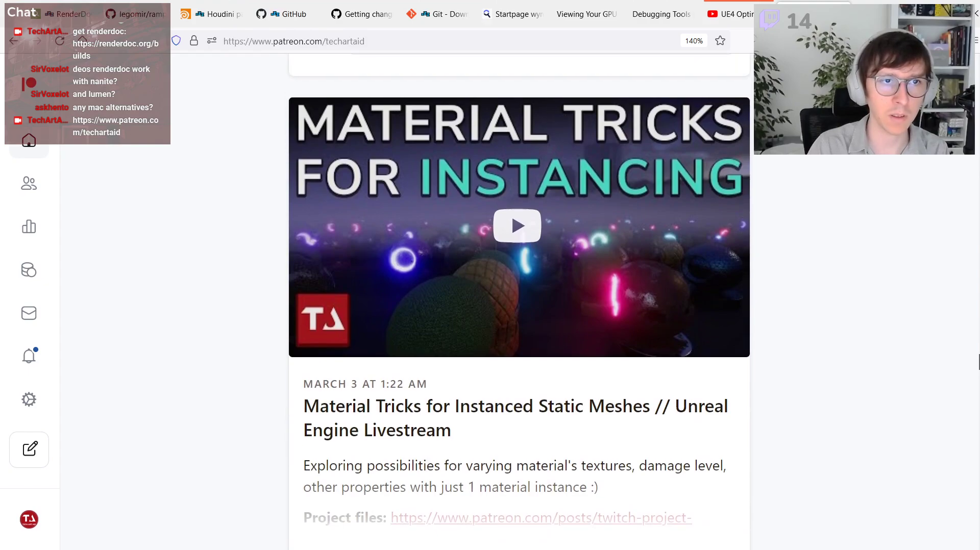
{"action": "scroll", "coordinate": [520, 301], "scroll_direction": "down", "scroll_amount": 1}
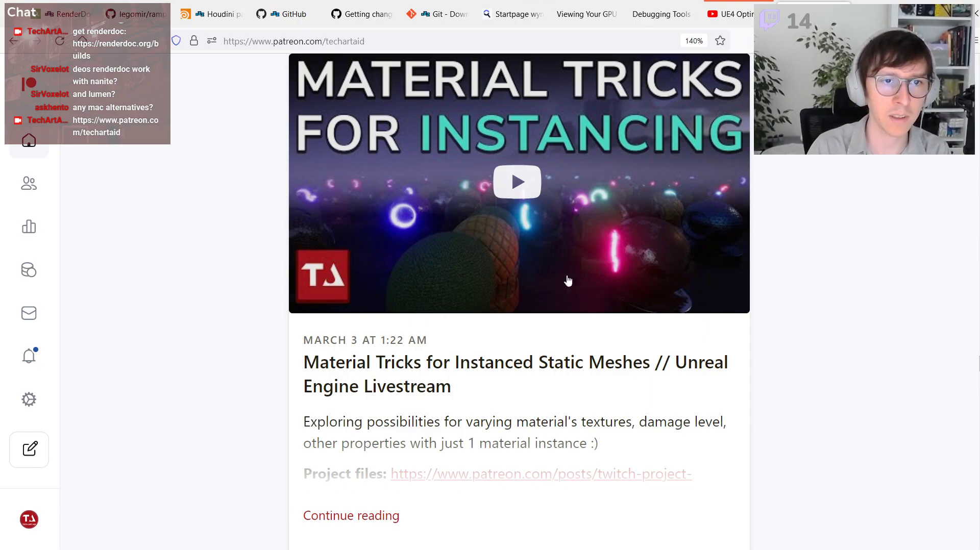
{"action": "scroll", "coordinate": [519, 296], "scroll_direction": "up", "scroll_amount": 1}
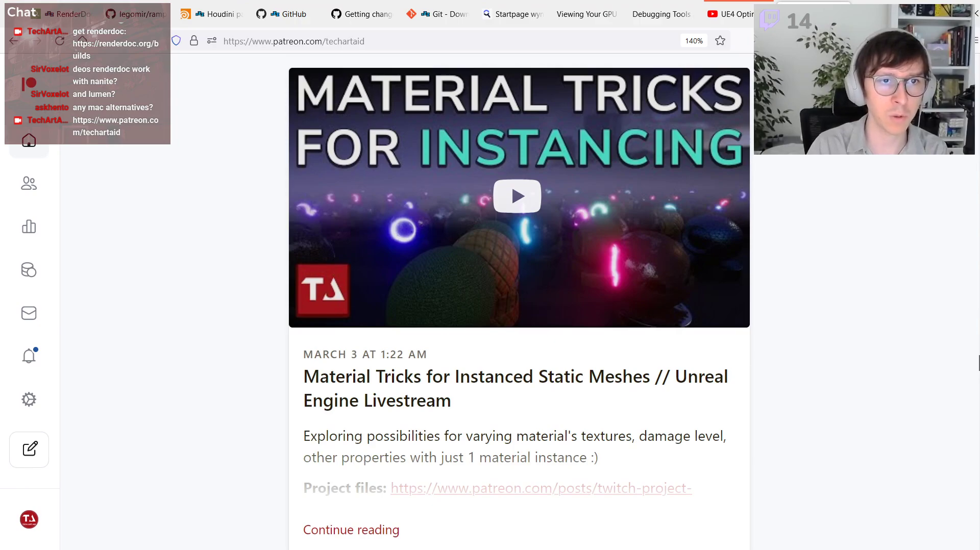
Step: Go back up the Patreon posts to UE5: Transition Between Multiple Materials
{"action": "scroll", "coordinate": [972, 360], "scroll_direction": "up", "scroll_amount": 8}
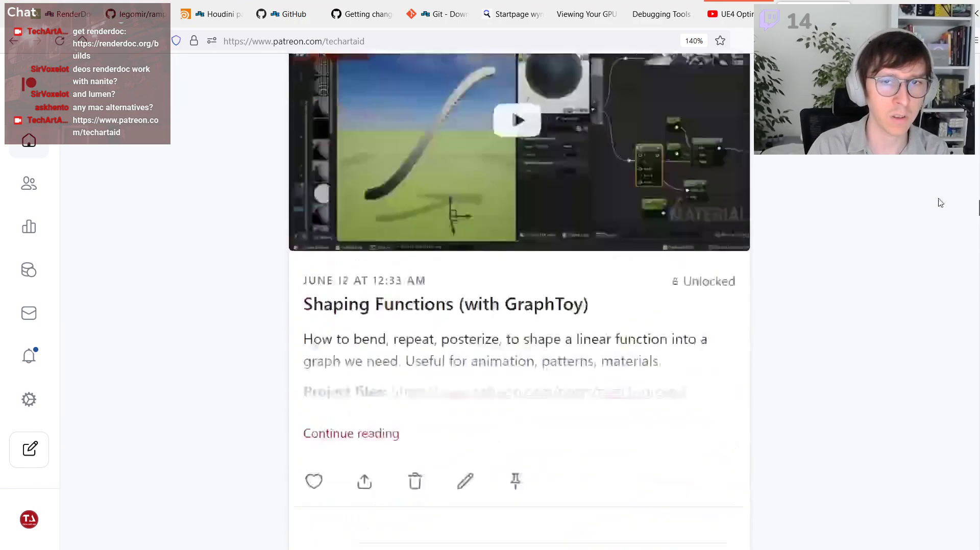
{"action": "scroll", "coordinate": [941, 203], "scroll_direction": "up", "scroll_amount": 15}
{"action": "scroll", "coordinate": [672, 256], "scroll_direction": "down", "scroll_amount": 15}
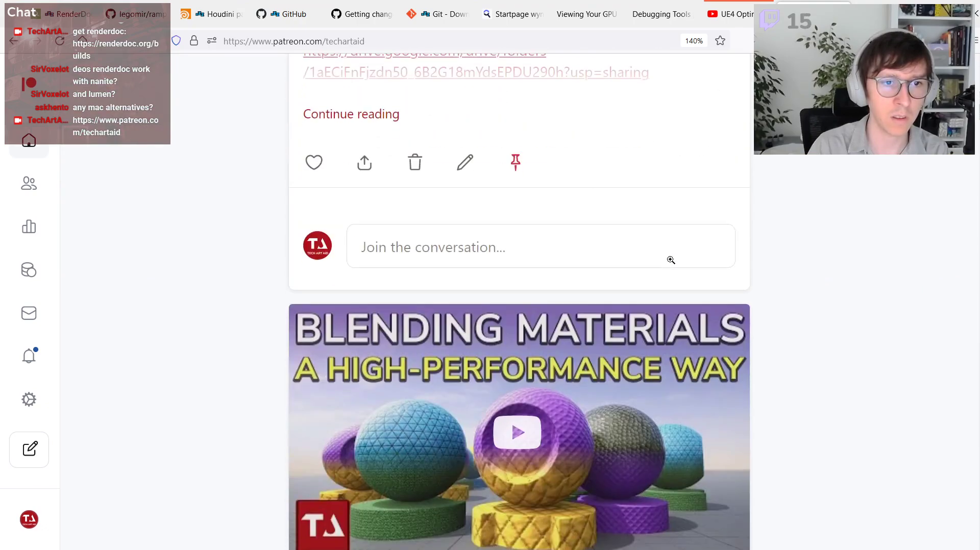
{"action": "scroll", "coordinate": [670, 261], "scroll_direction": "down", "scroll_amount": 3}
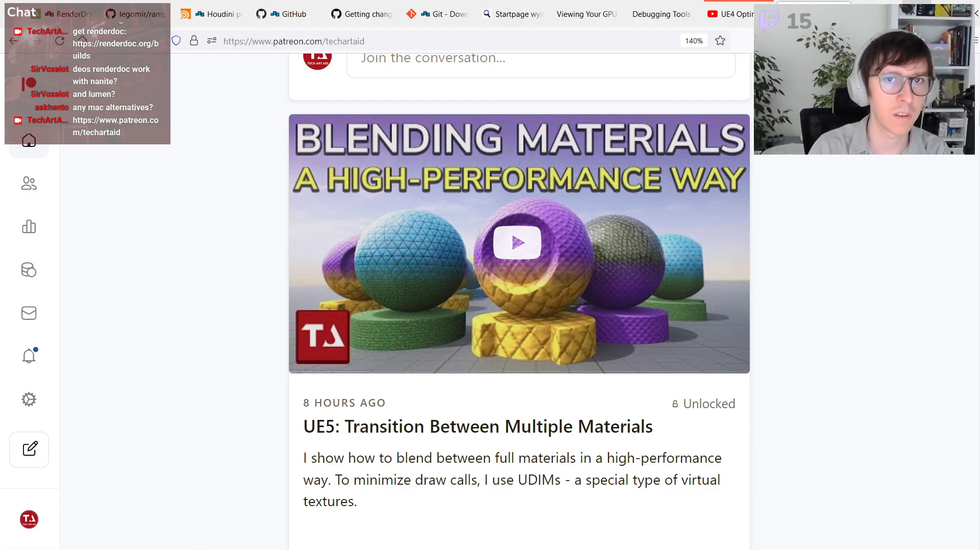
Step: Switch back to RenderDoc and check draw calls of Colour Pass #1 between EID 316 and EID 438
{"action": "key", "text": "alt+Tab"}
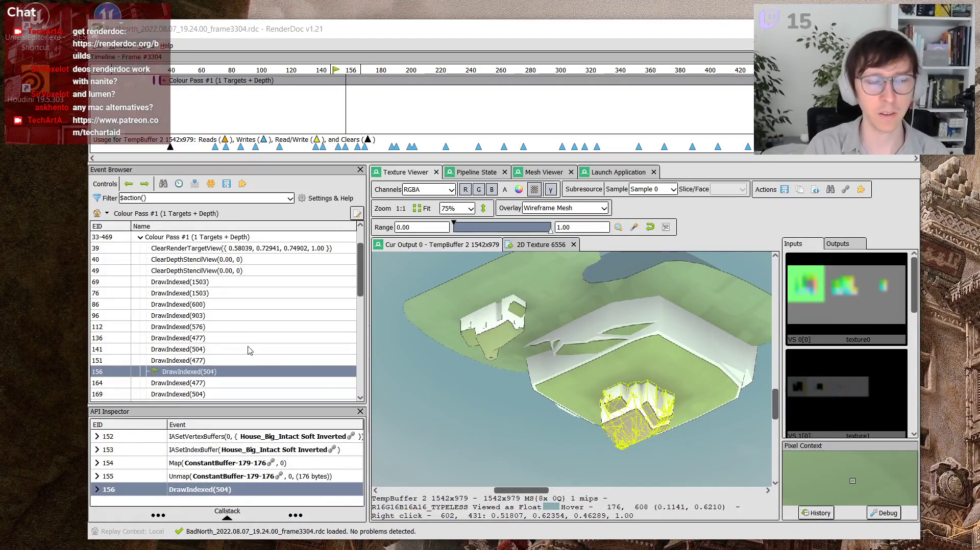
{"action": "scroll", "coordinate": [245, 344], "scroll_direction": "down", "scroll_amount": 7}
{"action": "left_click", "coordinate": [229, 282]}
{"action": "left_click", "coordinate": [228, 327]}
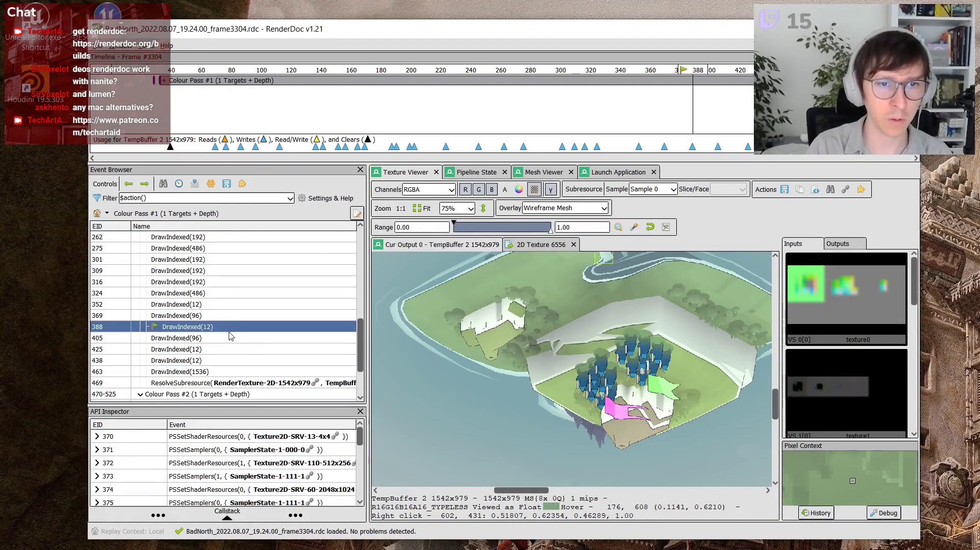
{"action": "left_click", "coordinate": [235, 351]}
{"action": "left_click", "coordinate": [239, 361]}
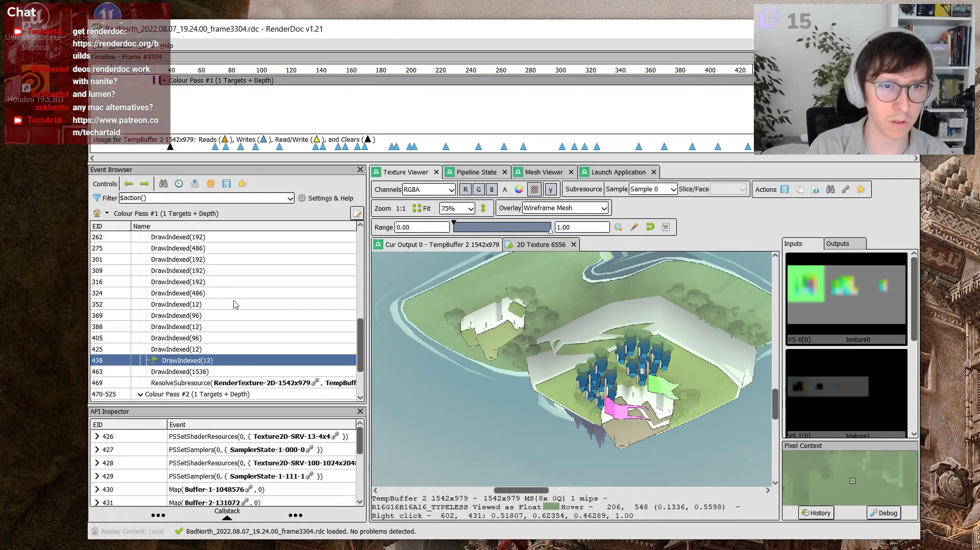
Step: Go through the draw calls from EID 316 to EID 369, comparing the soldier wireframes of EID 352 and EID 369
{"action": "left_click", "coordinate": [229, 282]}
{"action": "key", "text": "Down"}
{"action": "key", "text": "Down"}
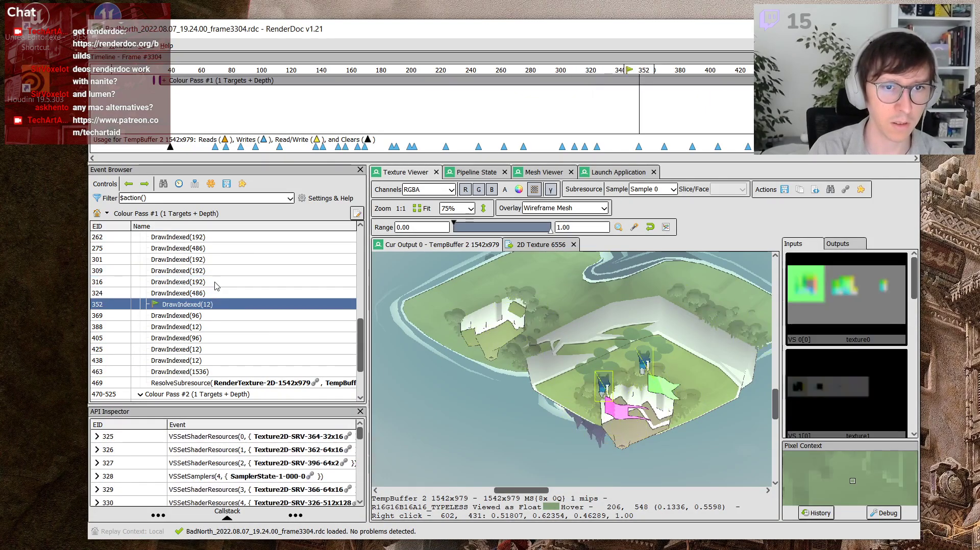
{"action": "key", "text": "Down"}
{"action": "key", "text": "Up"}
{"action": "key", "text": "Down"}
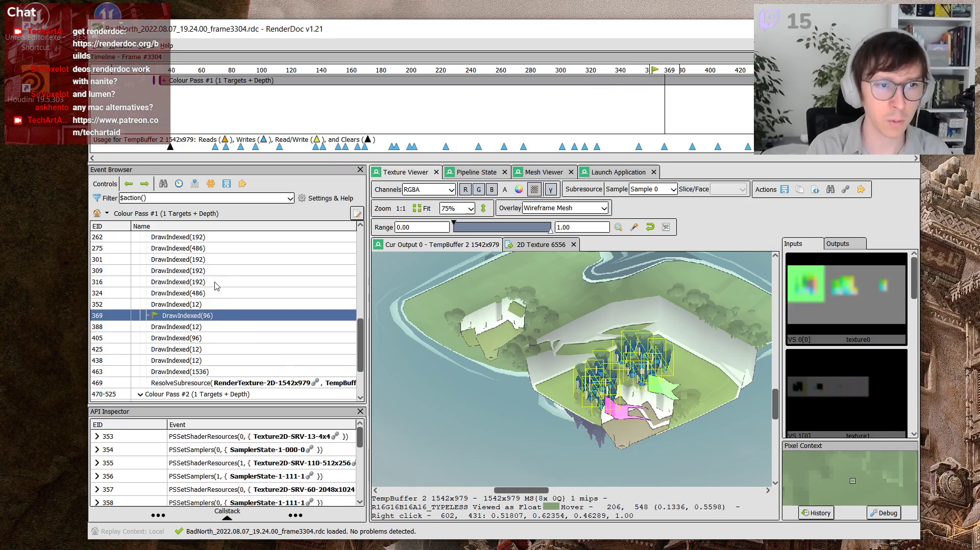
Step: Examine the blue soldiers up close in the draw calls from EID 352 to EID 388
{"action": "scroll", "coordinate": [625, 393], "scroll_direction": "up", "scroll_amount": 3}
{"action": "scroll", "coordinate": [626, 393], "scroll_direction": "up", "scroll_amount": 6}
{"action": "key", "text": "Up"}
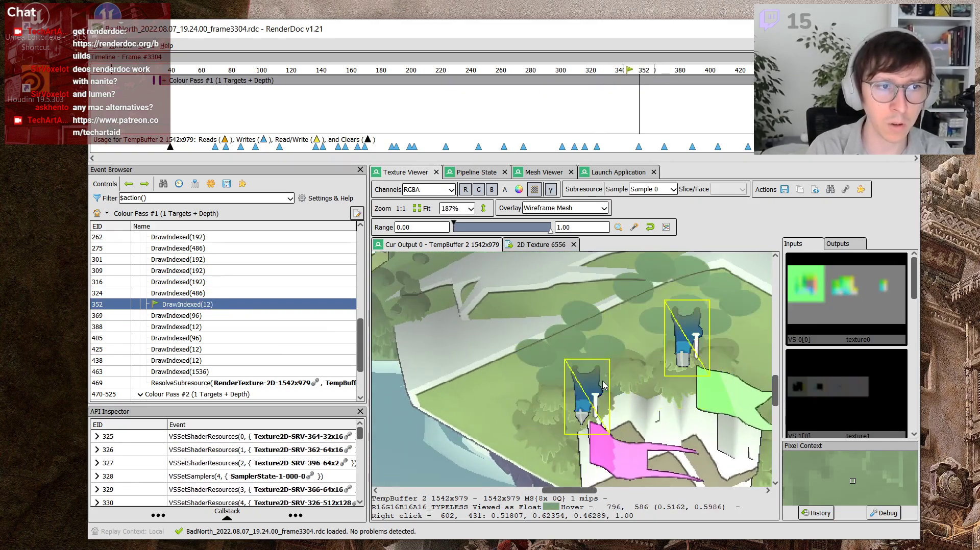
{"action": "key", "text": "Down"}
{"action": "key", "text": "Down"}
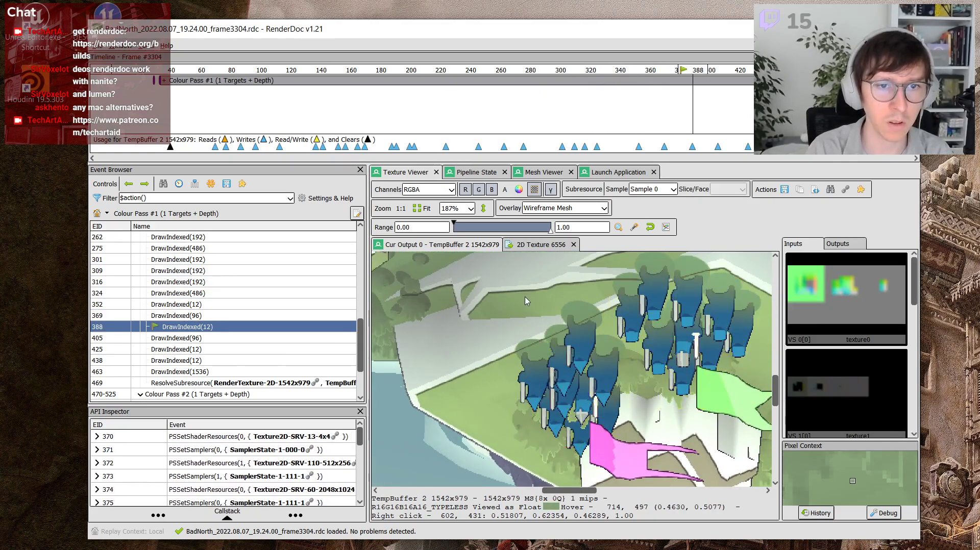
Step: Compare the soldier wireframes across the draw calls from EID 352 to EID 388, ending on EID 369
{"action": "key", "text": "Up"}
{"action": "key", "text": "Up"}
{"action": "key", "text": "Down"}
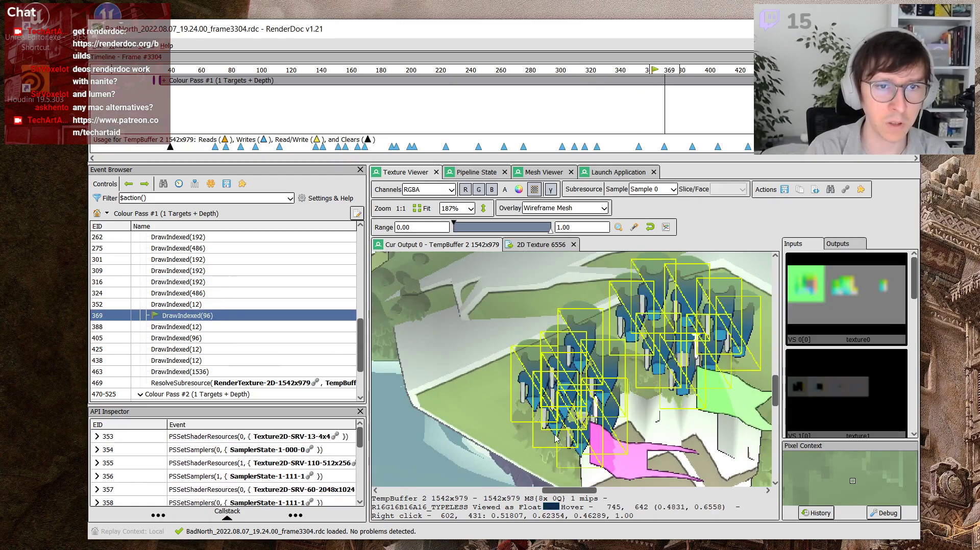
{"action": "key", "text": "Down"}
{"action": "key", "text": "Up"}
{"action": "scroll", "coordinate": [670, 408], "scroll_direction": "up", "scroll_amount": 3}
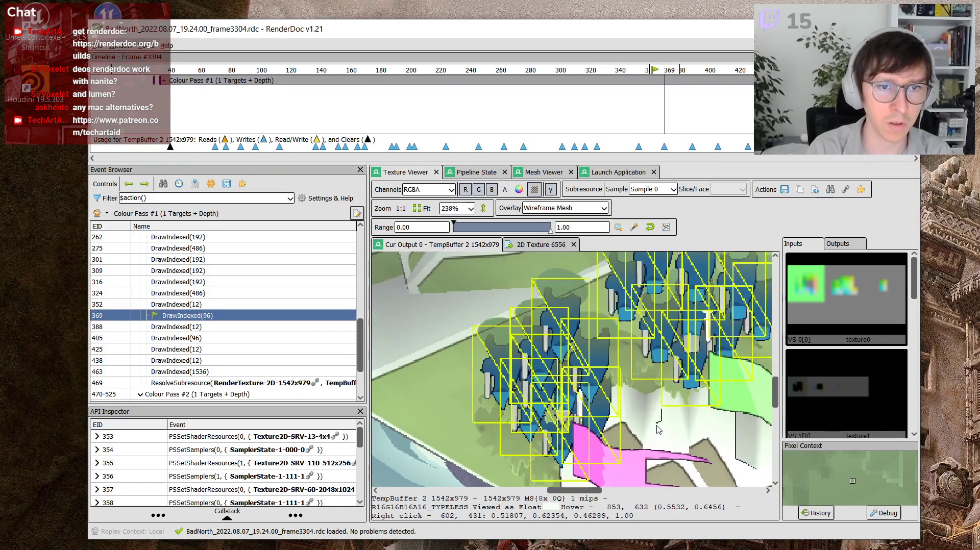
{"action": "left_click", "coordinate": [673, 392]}
{"action": "scroll", "coordinate": [551, 380], "scroll_direction": "down", "scroll_amount": 4}
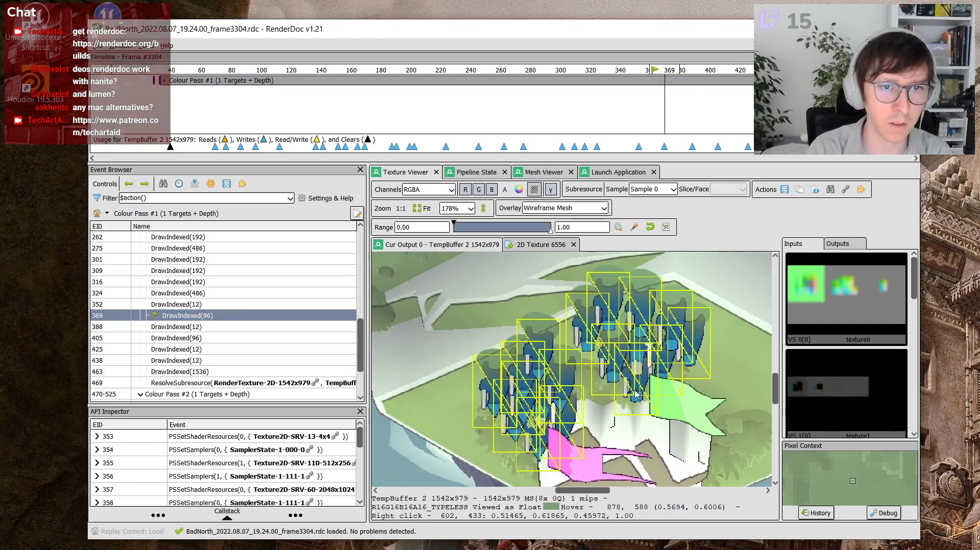
{"action": "left_click", "coordinate": [210, 305]}
{"action": "left_click", "coordinate": [217, 315]}
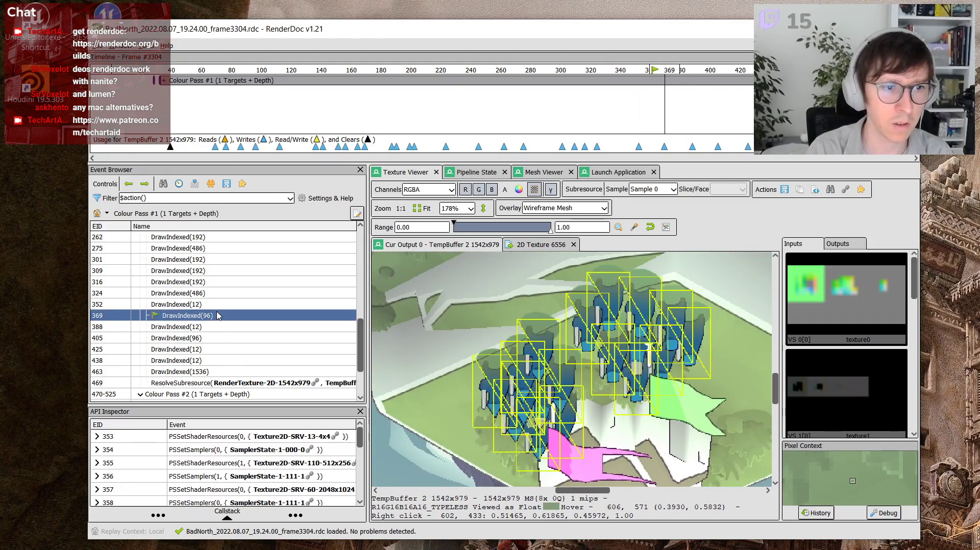
Step: Open the texture1 sprite atlas from the inputs of EID 369 and examine its soldier portraits and weapon sprites
{"action": "scroll", "coordinate": [821, 334], "scroll_direction": "down", "scroll_amount": 5}
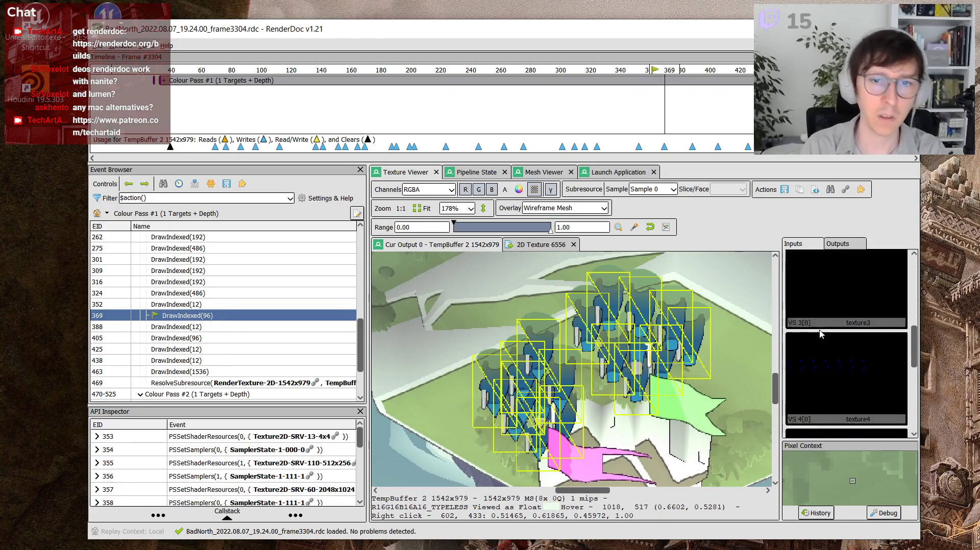
{"action": "scroll", "coordinate": [820, 334], "scroll_direction": "up", "scroll_amount": 5}
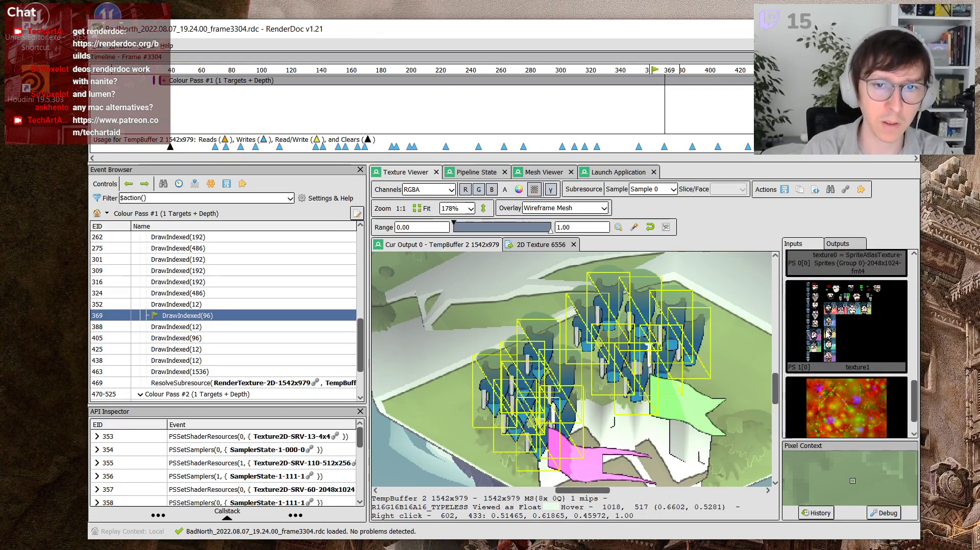
{"action": "left_click", "coordinate": [861, 320]}
{"action": "scroll", "coordinate": [614, 405], "scroll_direction": "down", "scroll_amount": 3}
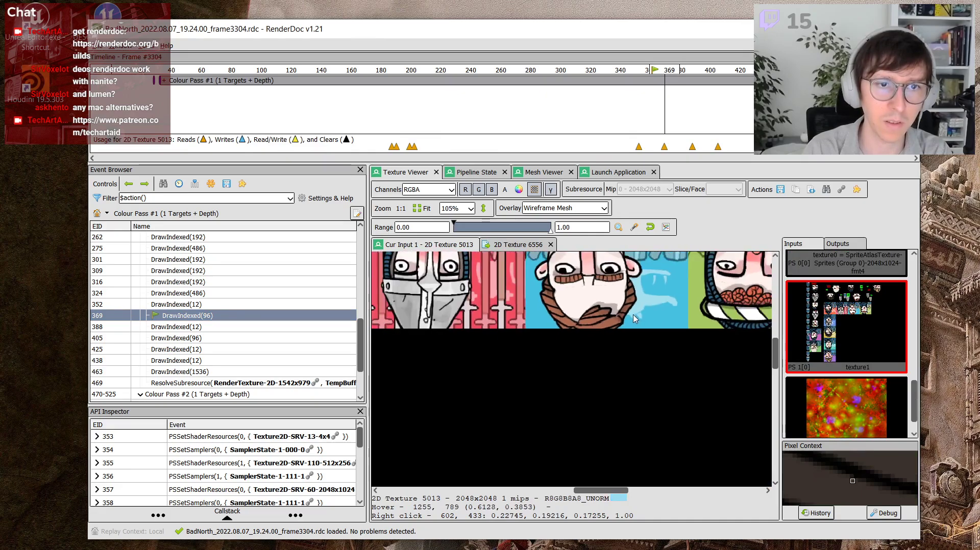
{"action": "scroll", "coordinate": [614, 404], "scroll_direction": "down", "scroll_amount": 4}
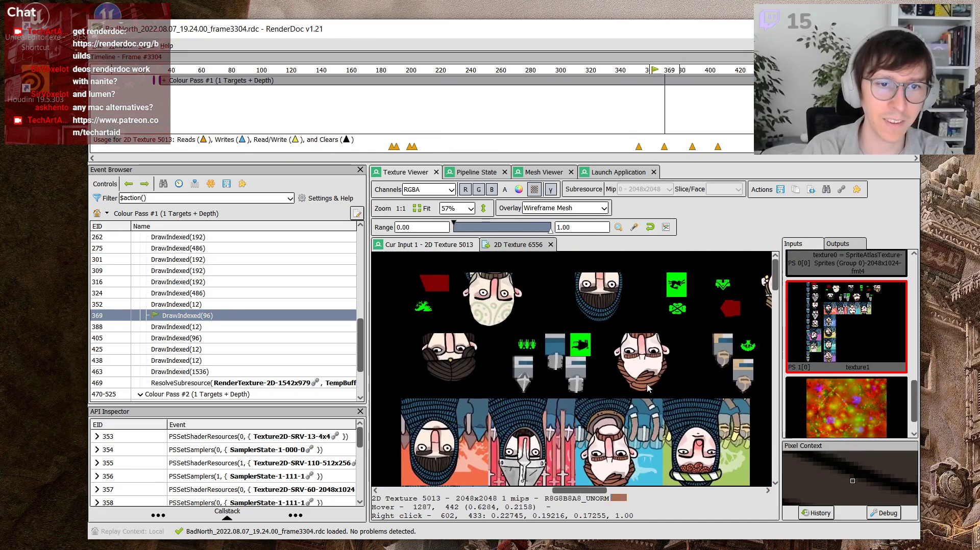
{"action": "left_click_drag", "start_coordinate": [654, 260], "coordinate": [649, 312]}
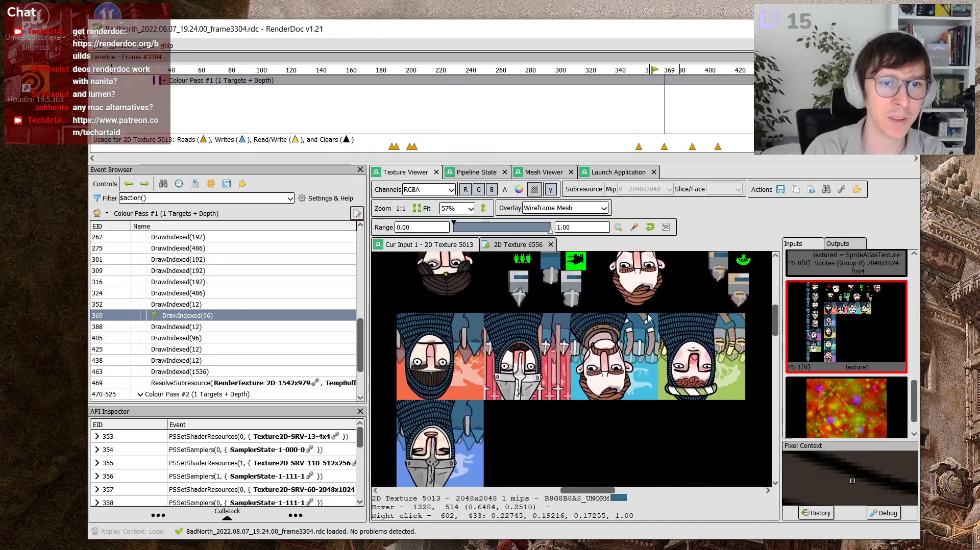
Step: Open the Island input texture of EID 369 and examine its coloured pattern
{"action": "left_click", "coordinate": [824, 396]}
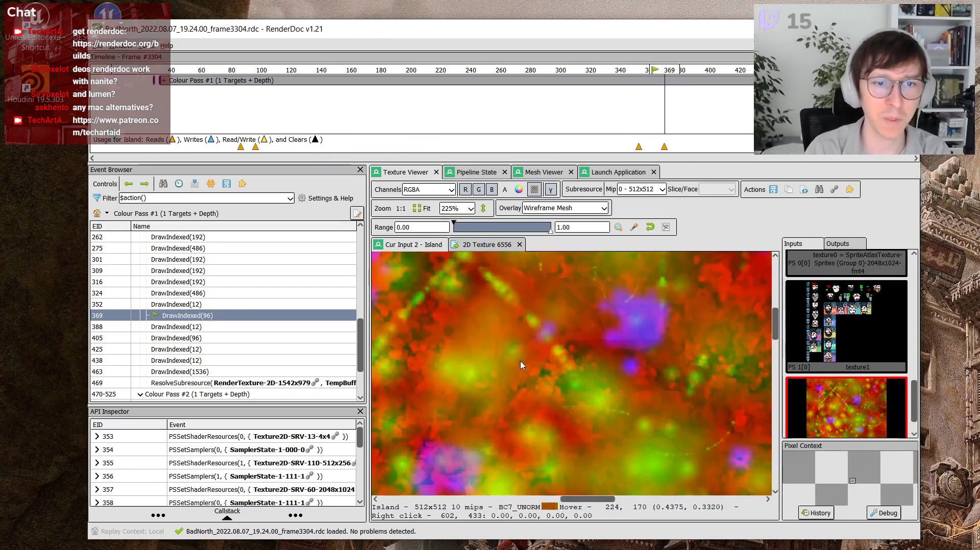
{"action": "scroll", "coordinate": [457, 351], "scroll_direction": "down", "scroll_amount": 3}
{"action": "scroll", "coordinate": [480, 376], "scroll_direction": "up", "scroll_amount": 1}
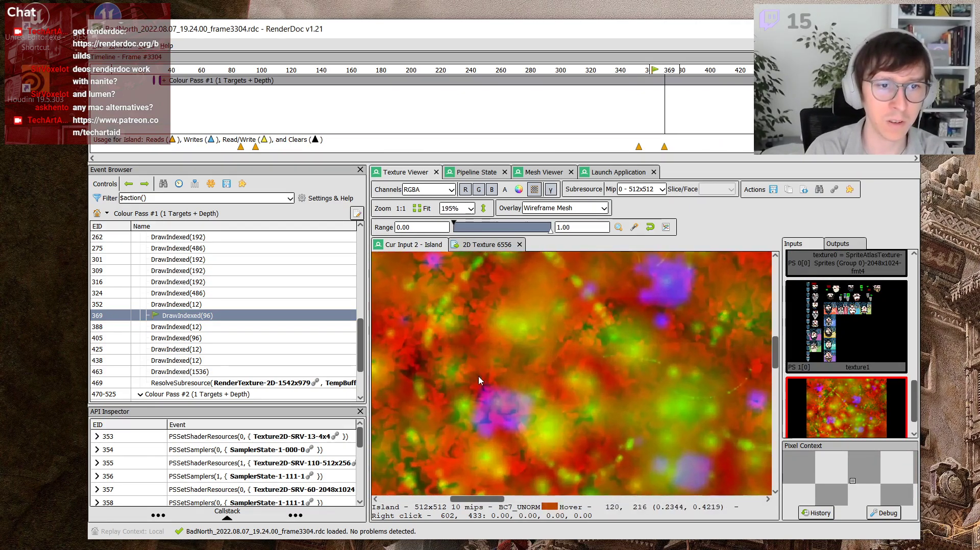
{"action": "left_click_drag", "start_coordinate": [466, 397], "coordinate": [533, 376]}
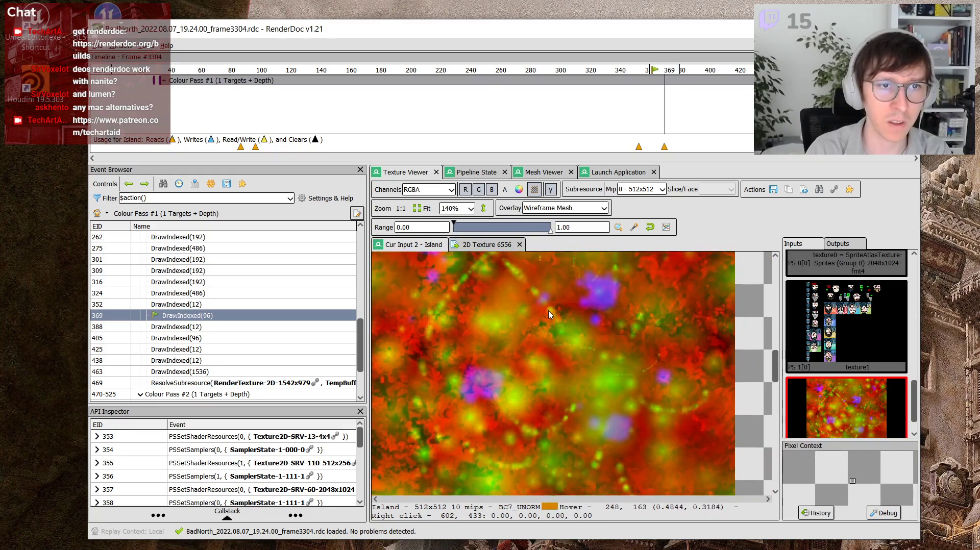
Step: Inspect the Island texture's red, green and blue channels one at a time, and restore the full RGB view
{"action": "left_click", "coordinate": [479, 189]}
{"action": "left_click", "coordinate": [489, 191]}
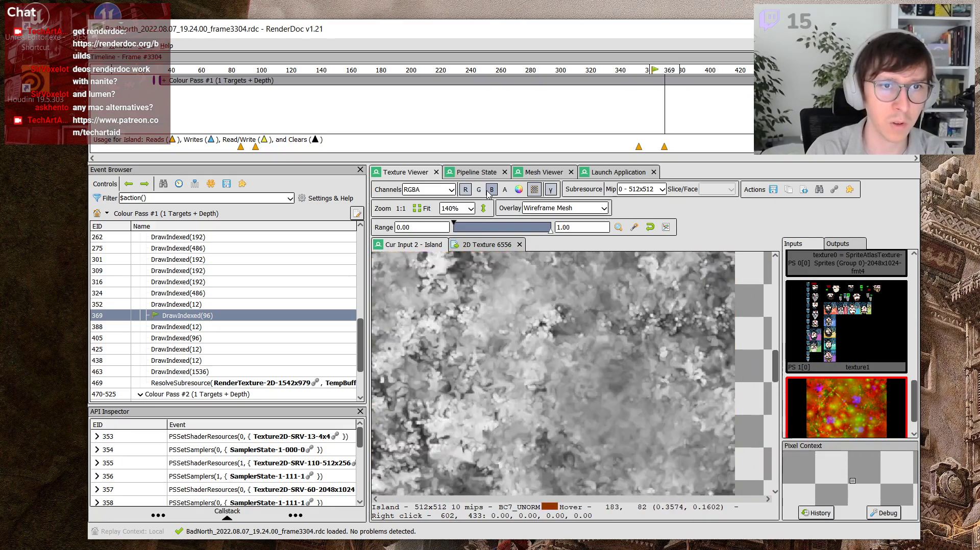
{"action": "scroll", "coordinate": [478, 316], "scroll_direction": "down", "scroll_amount": 1}
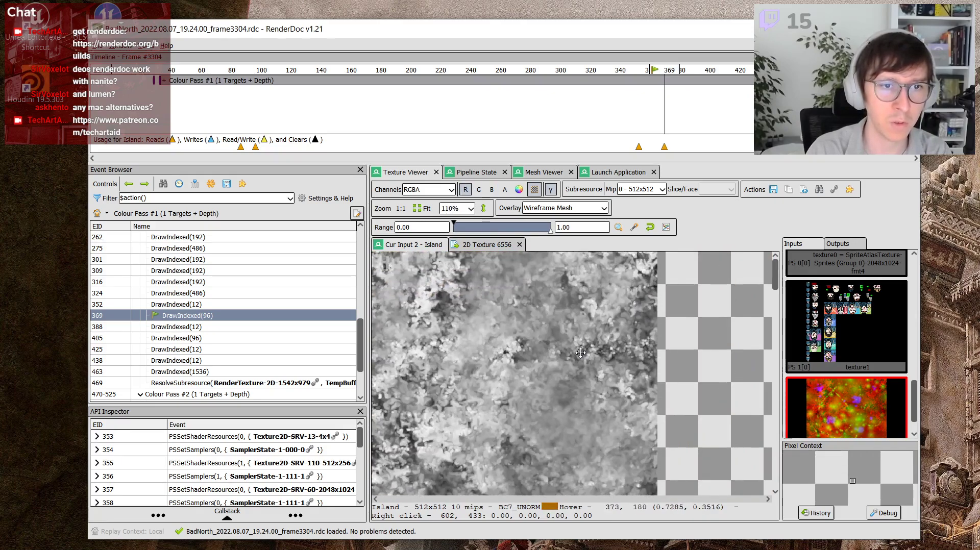
{"action": "scroll", "coordinate": [478, 316], "scroll_direction": "up", "scroll_amount": 2}
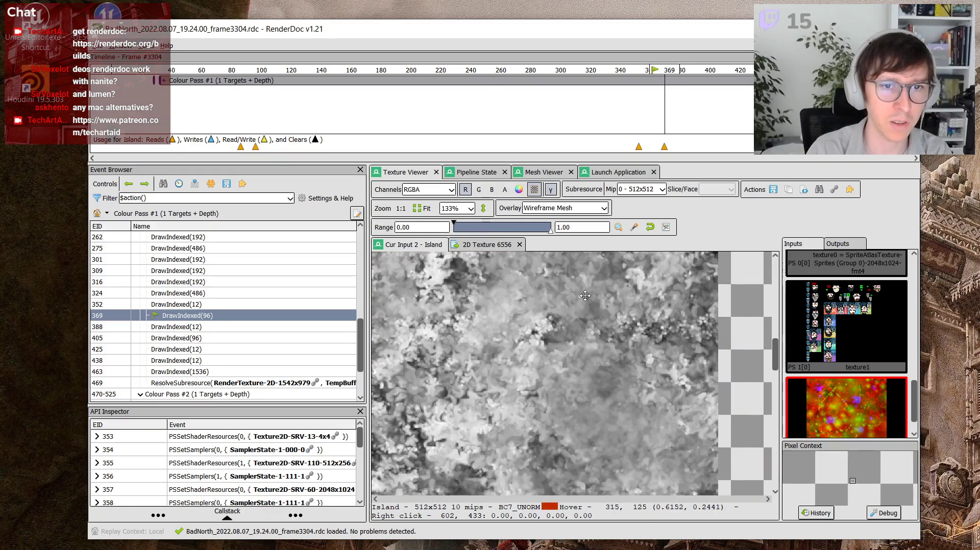
{"action": "left_click", "coordinate": [479, 189]}
{"action": "left_click", "coordinate": [465, 189]}
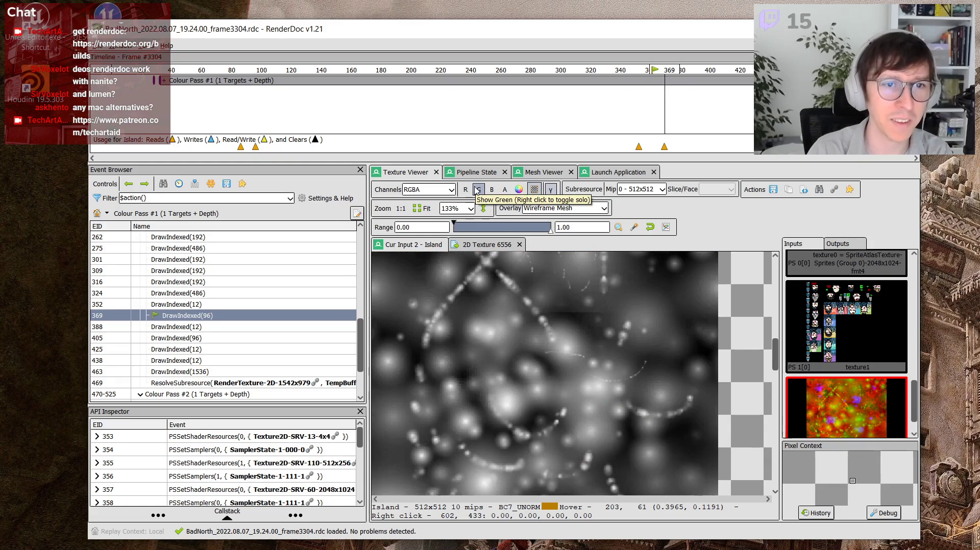
{"action": "right_click", "coordinate": [491, 191]}
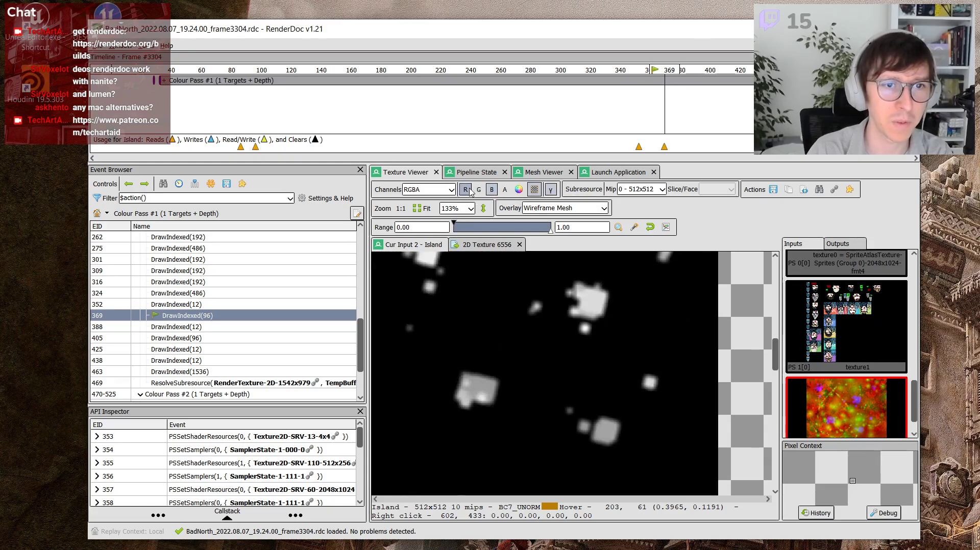
{"action": "right_click", "coordinate": [491, 191]}
Step: Reopen the texture1 sprite atlas, check its colour channels in isolation, and examine it in full colour with alpha enabled
{"action": "left_click", "coordinate": [885, 330]}
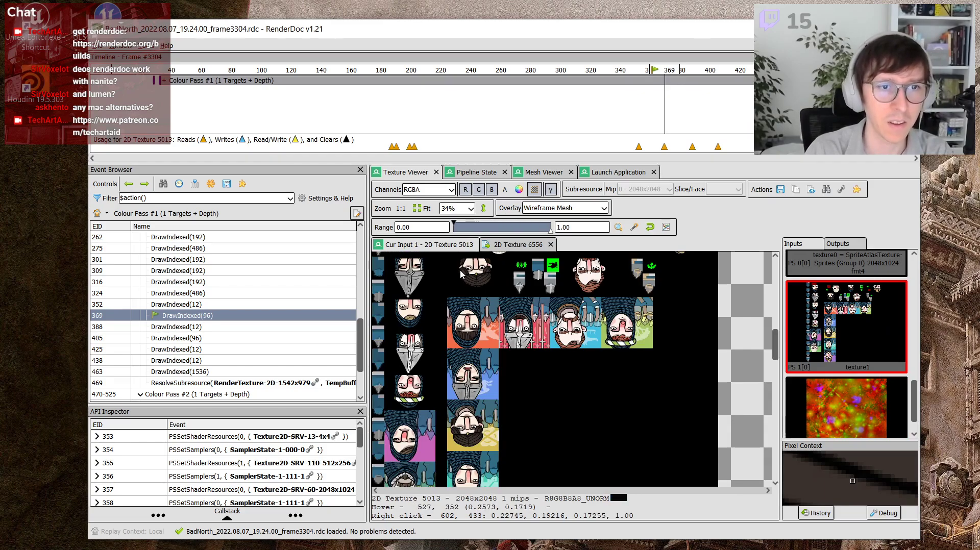
{"action": "left_click", "coordinate": [478, 189]}
{"action": "right_click", "coordinate": [492, 190]}
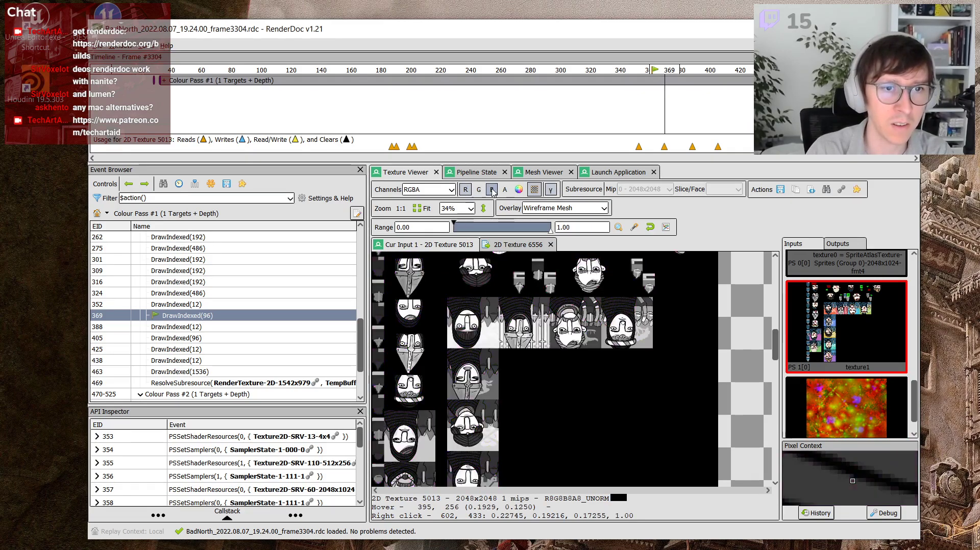
{"action": "right_click", "coordinate": [492, 190]}
{"action": "left_click", "coordinate": [493, 190]}
{"action": "left_click", "coordinate": [504, 190]}
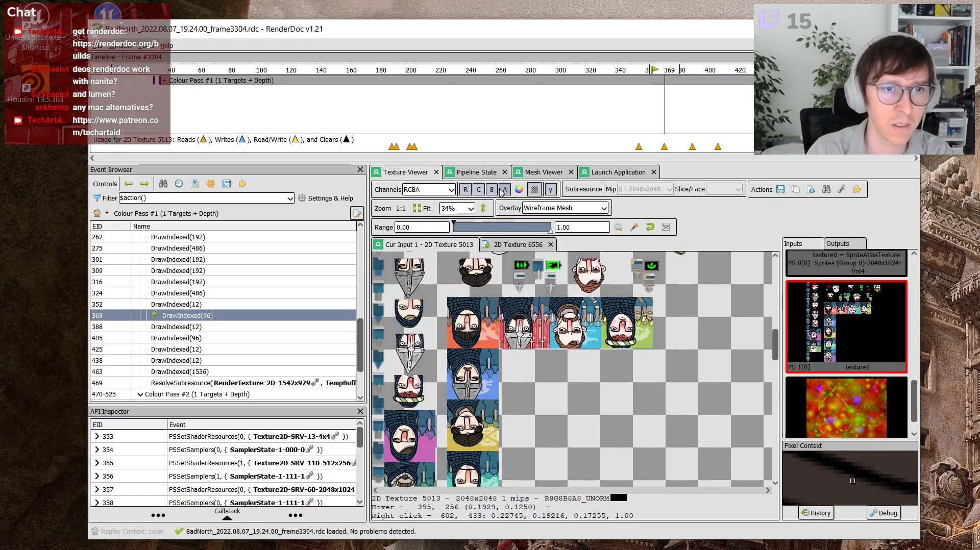
{"action": "scroll", "coordinate": [472, 319], "scroll_direction": "up", "scroll_amount": 4}
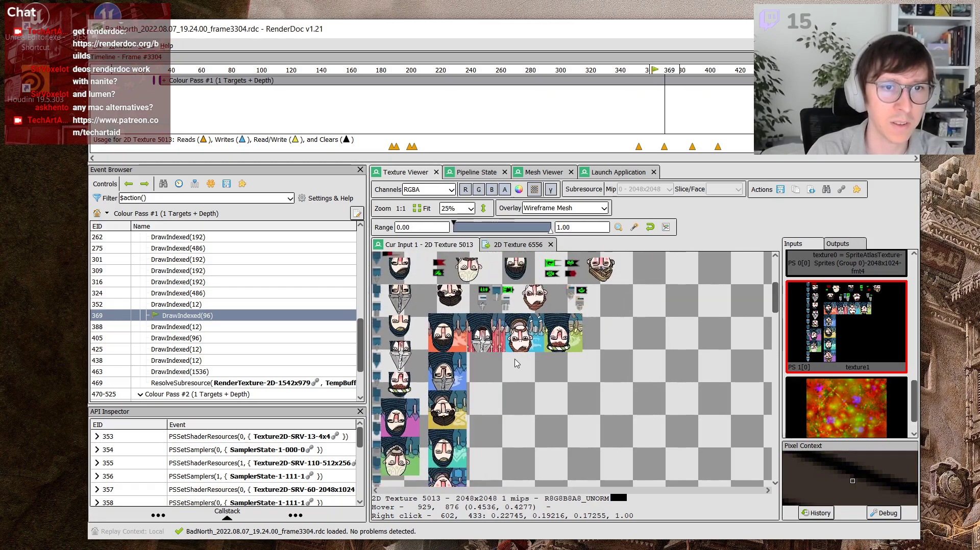
{"action": "left_click_drag", "start_coordinate": [473, 319], "coordinate": [469, 284]}
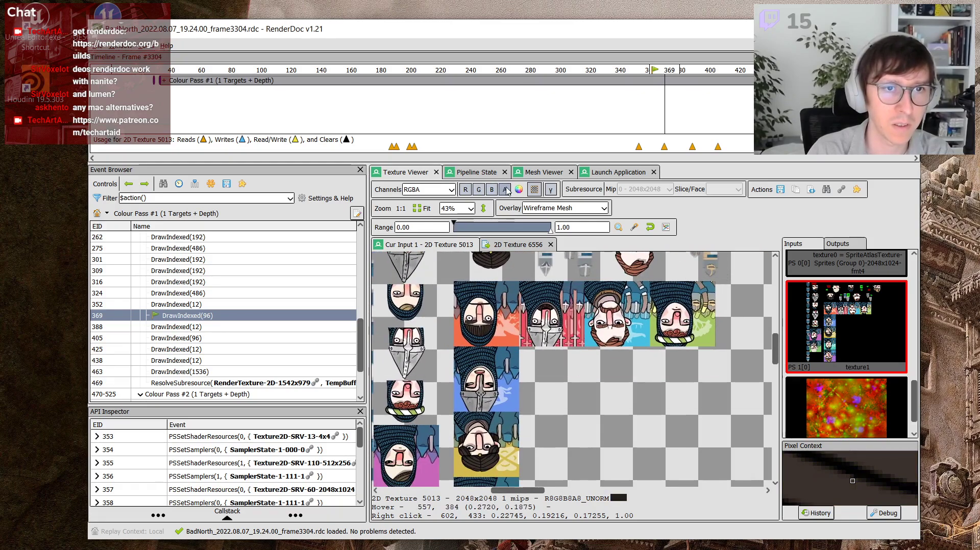
{"action": "scroll", "coordinate": [510, 366], "scroll_direction": "down", "scroll_amount": 2}
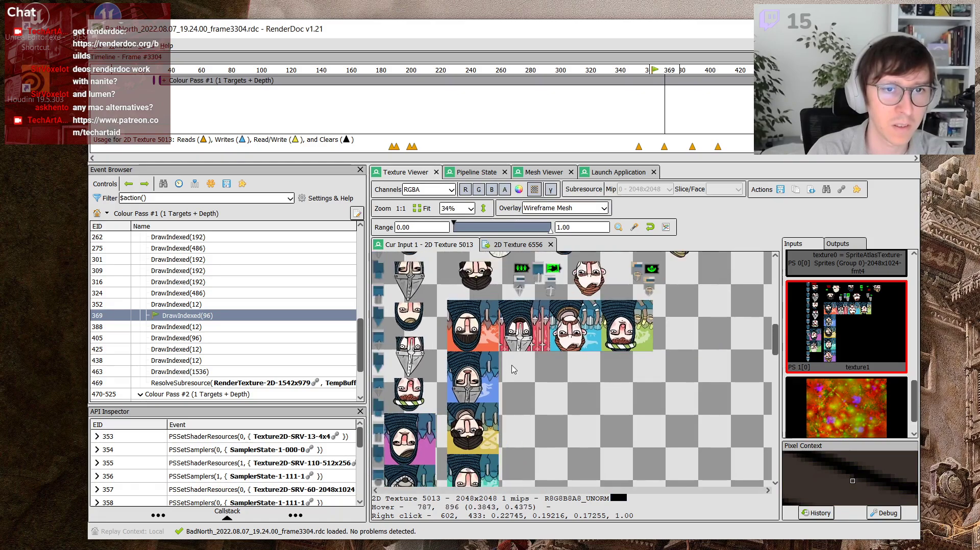
{"action": "scroll", "coordinate": [510, 366], "scroll_direction": "up", "scroll_amount": 1}
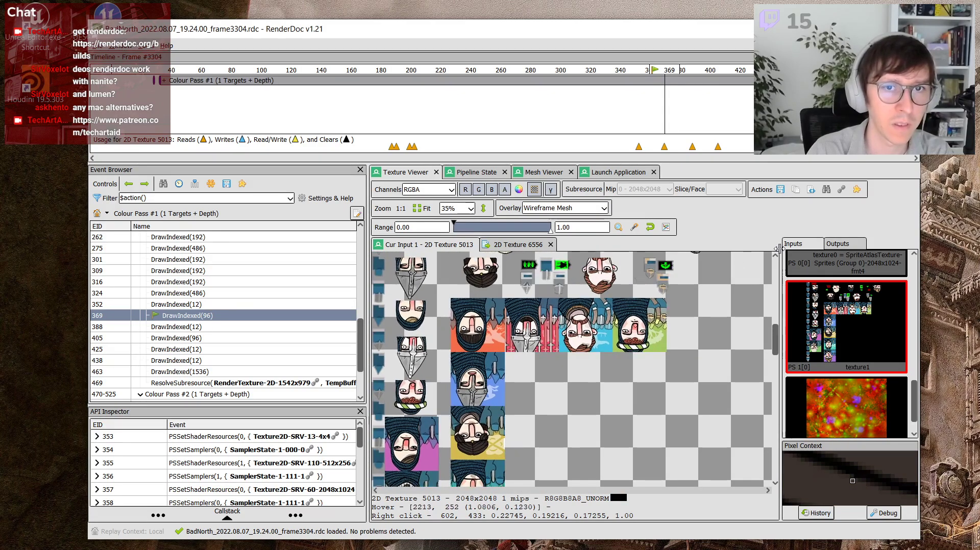
Step: Review the file formats for saving the sprite atlas, trying DDS, EXR and PNG, and cancel without saving
{"action": "left_click", "coordinate": [781, 191]}
{"action": "left_click", "coordinate": [512, 298]}
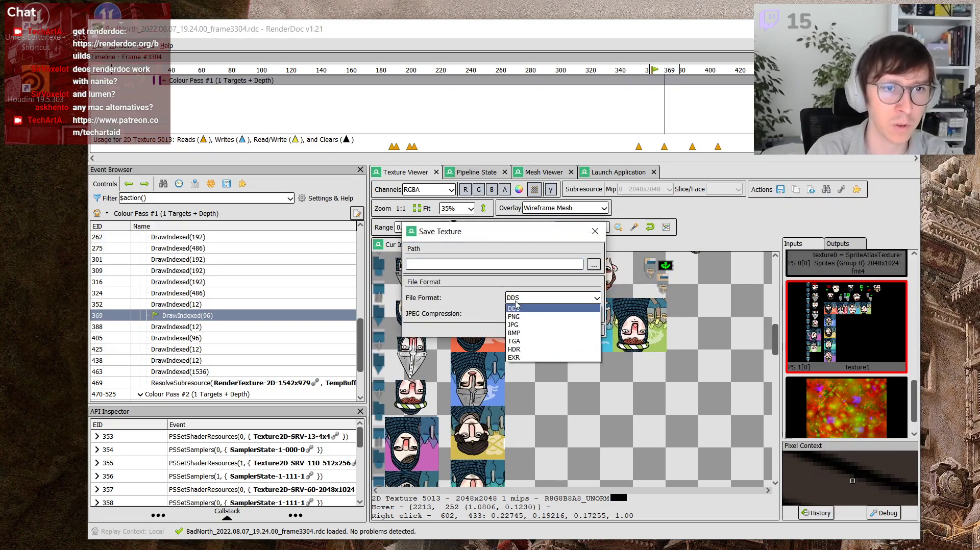
{"action": "left_click", "coordinate": [515, 308]}
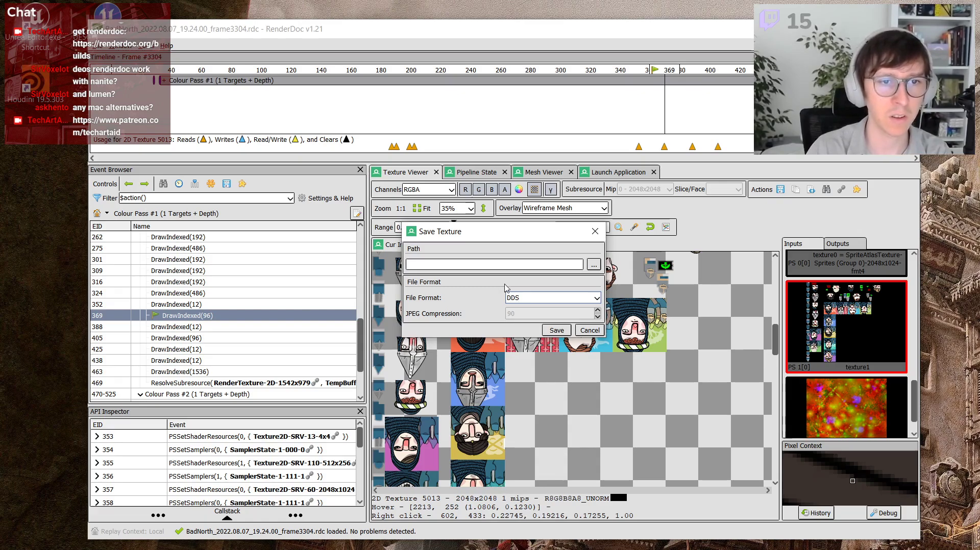
{"action": "left_click", "coordinate": [539, 298]}
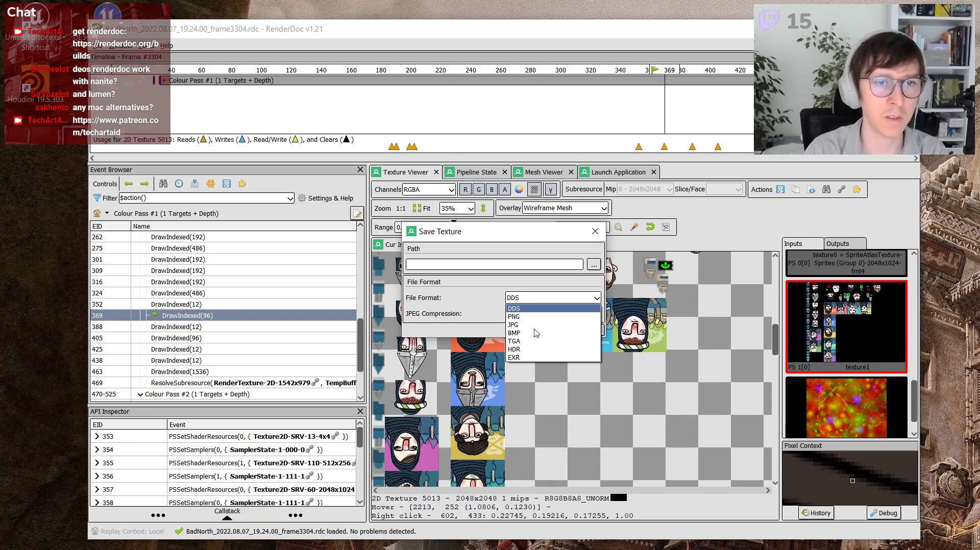
{"action": "left_click", "coordinate": [517, 360]}
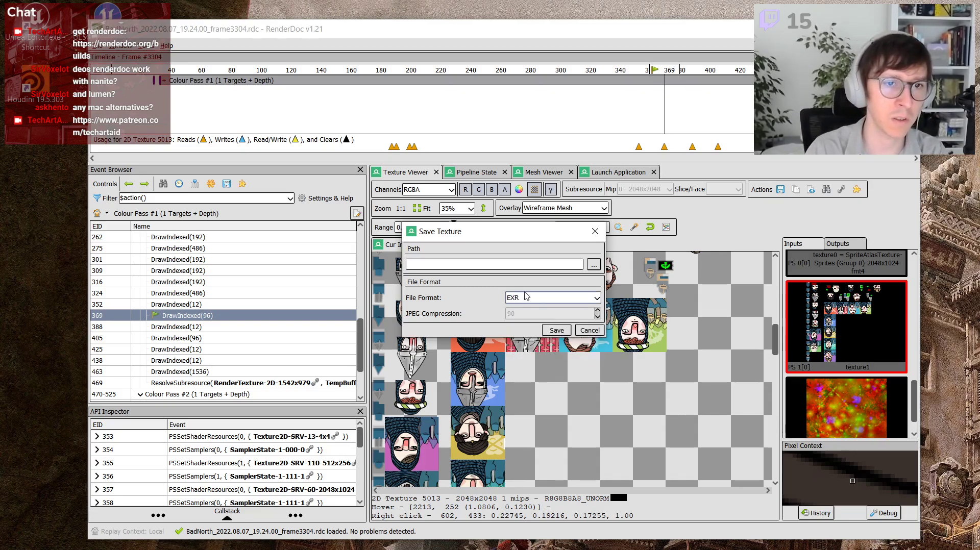
{"action": "left_click", "coordinate": [521, 298]}
{"action": "left_click", "coordinate": [536, 317]}
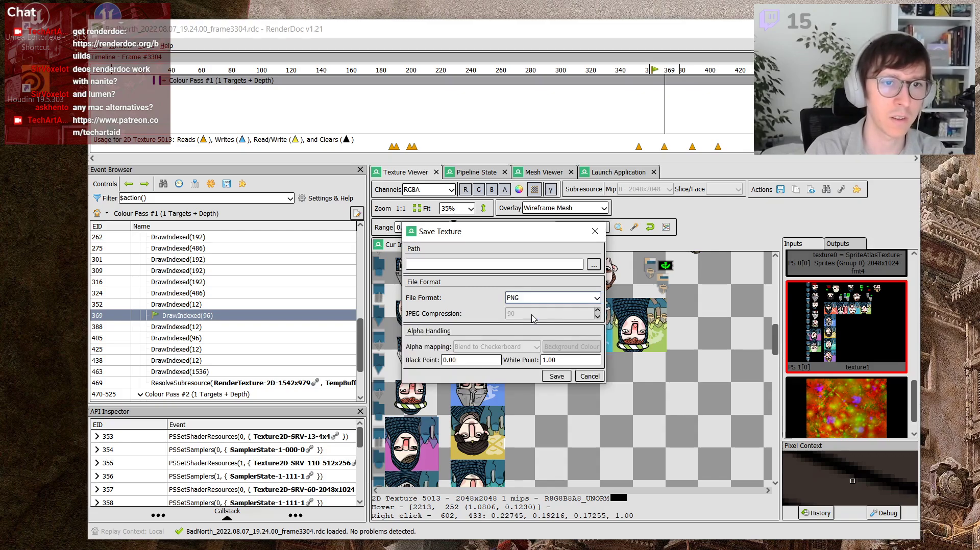
{"action": "left_click", "coordinate": [590, 376]}
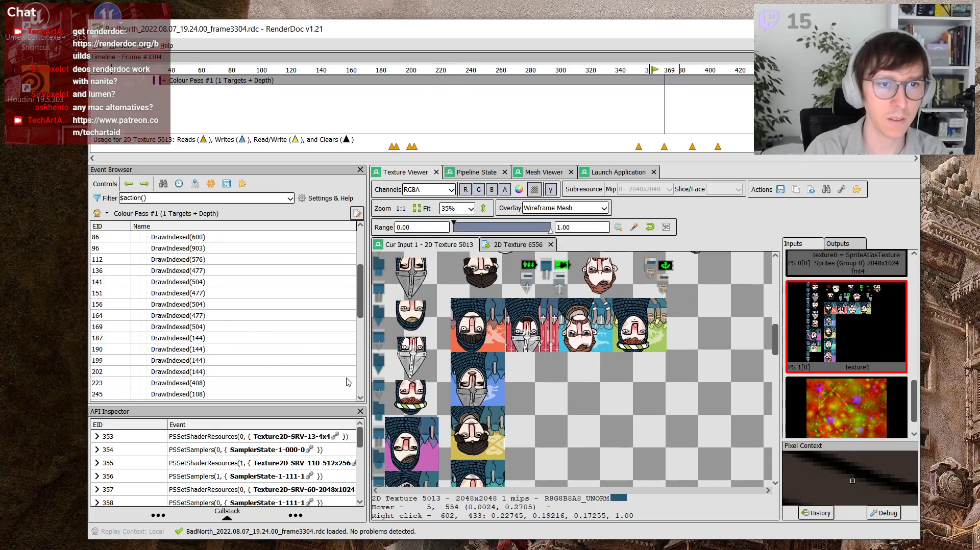
Step: Go through the draw calls of Colour Pass #2 from EID 493 to EID 518
{"action": "scroll", "coordinate": [187, 339], "scroll_direction": "down", "scroll_amount": 8}
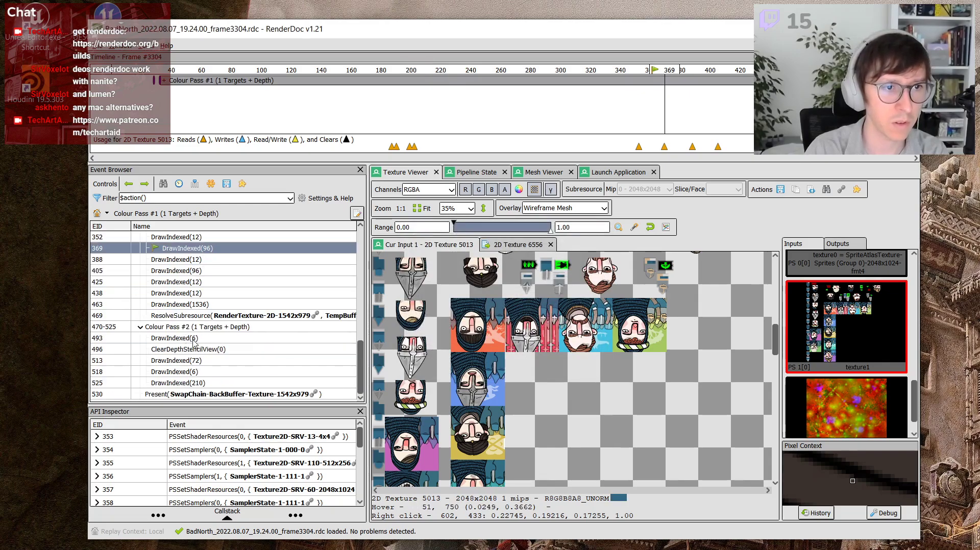
{"action": "left_click", "coordinate": [193, 339]}
{"action": "left_click", "coordinate": [206, 352]}
{"action": "left_click", "coordinate": [210, 371]}
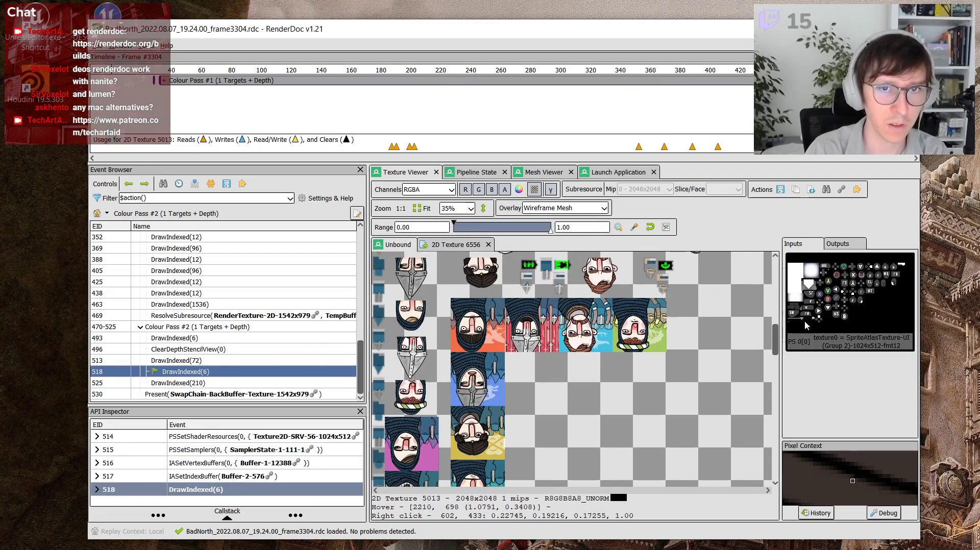
Step: Open the SpriteAtlasTexture-UI input of EID 518 separately and view it with alpha, leaving only the red and alpha channels shown
{"action": "double_click", "coordinate": [850, 301]}
{"action": "scroll", "coordinate": [482, 295], "scroll_direction": "up", "scroll_amount": 1}
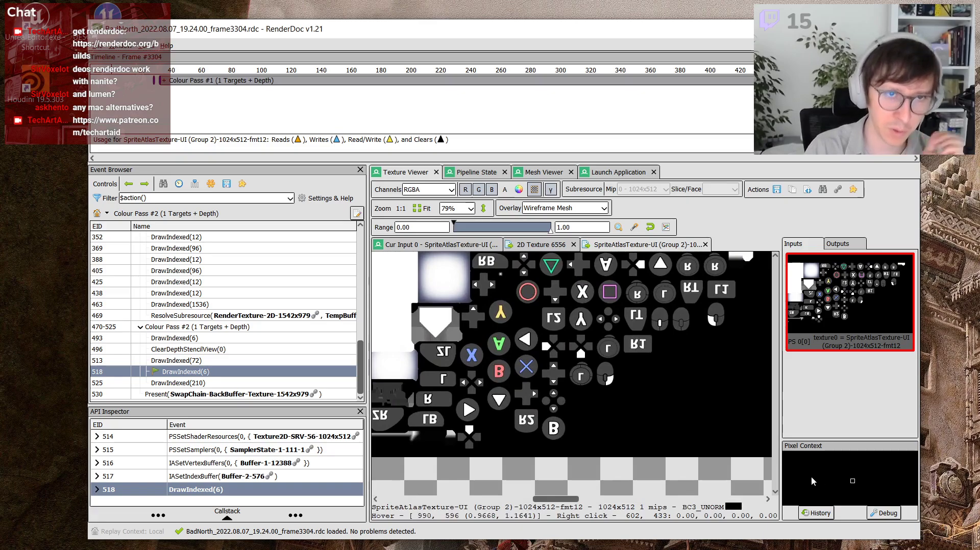
{"action": "left_click", "coordinate": [504, 191]}
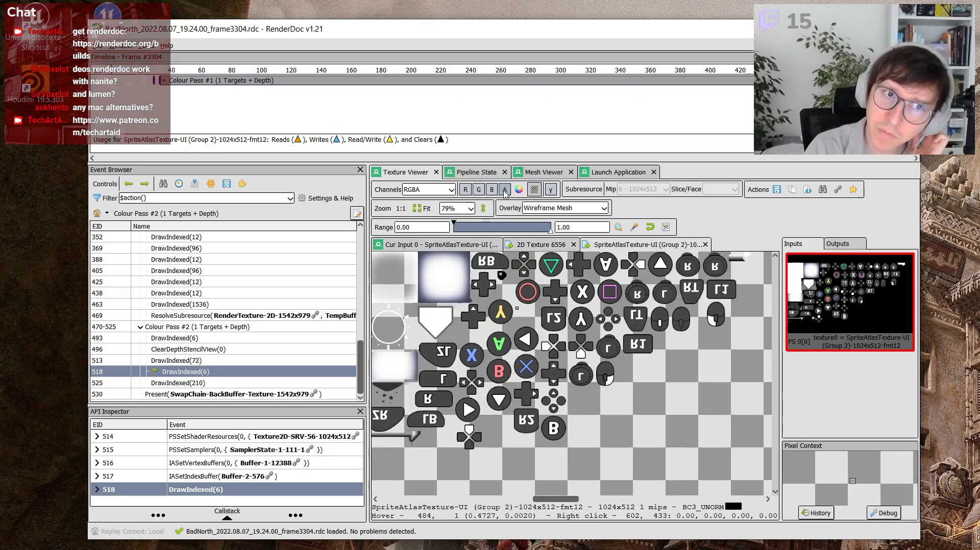
{"action": "left_click", "coordinate": [492, 190]}
{"action": "left_click", "coordinate": [479, 190]}
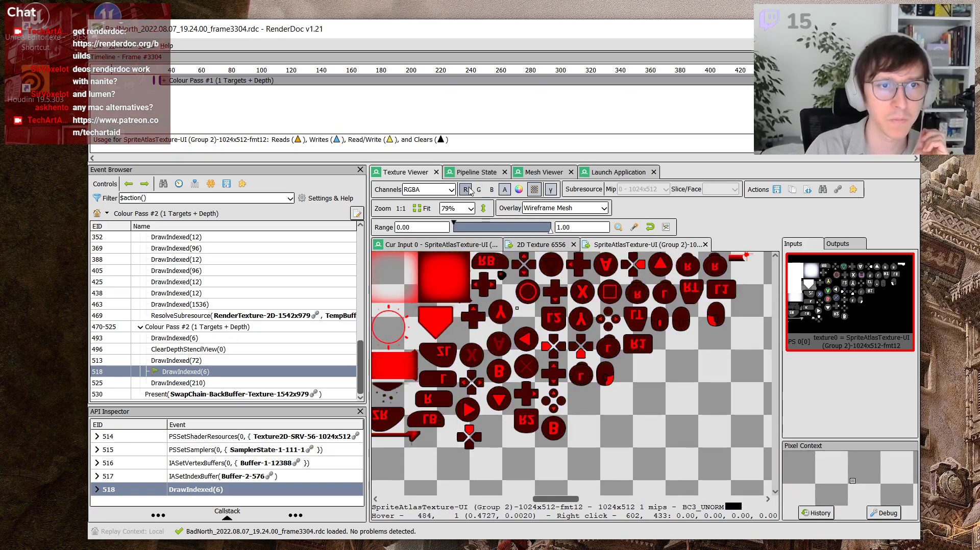
Step: Restore the green and blue channels so the SpriteAtlasTexture-UI atlas is viewed in full RGBA
{"action": "left_click", "coordinate": [466, 190]}
{"action": "left_click", "coordinate": [466, 190]}
{"action": "left_click", "coordinate": [479, 190]}
{"action": "left_click", "coordinate": [491, 190]}
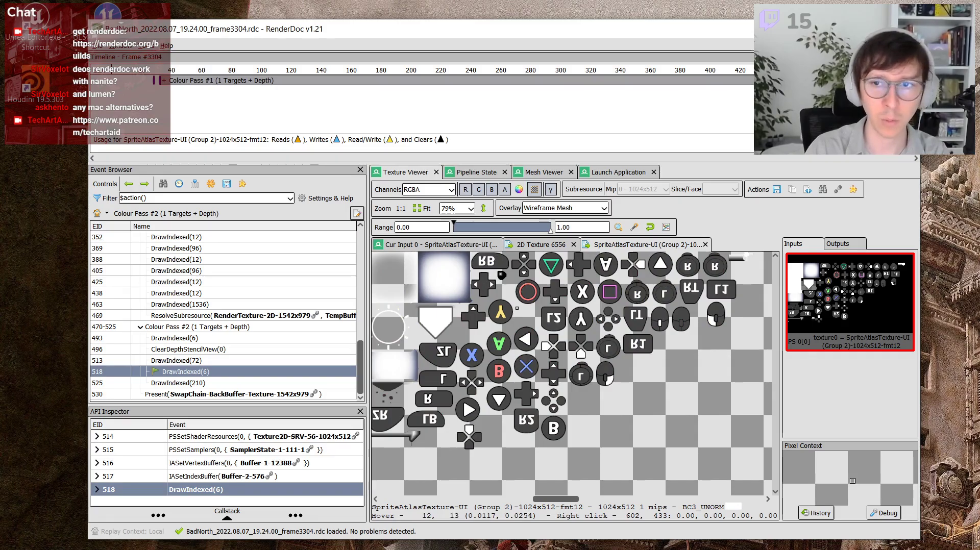
Step: Switch to the Unreal Editor and review the play modes available for launching the level
{"action": "key", "text": "super+d"}
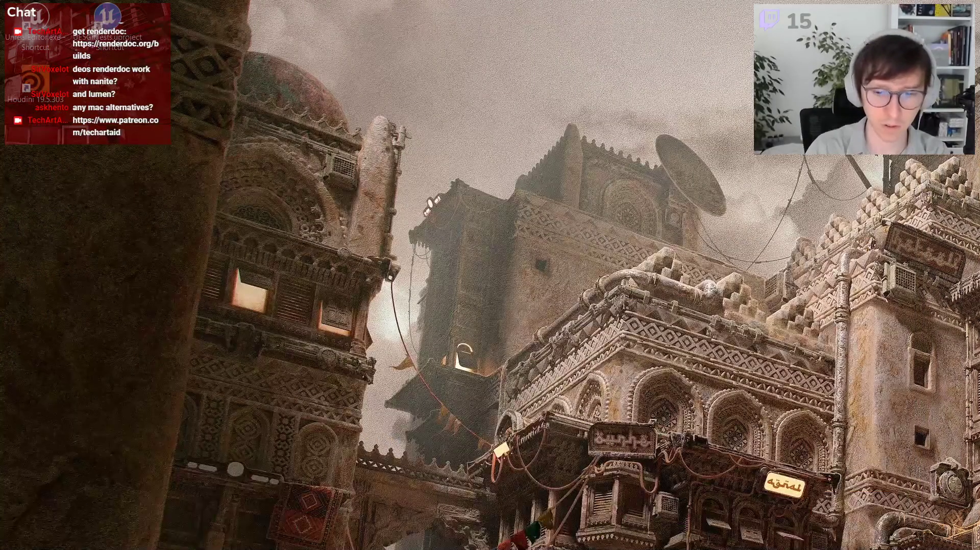
{"action": "key", "text": "alt+Tab"}
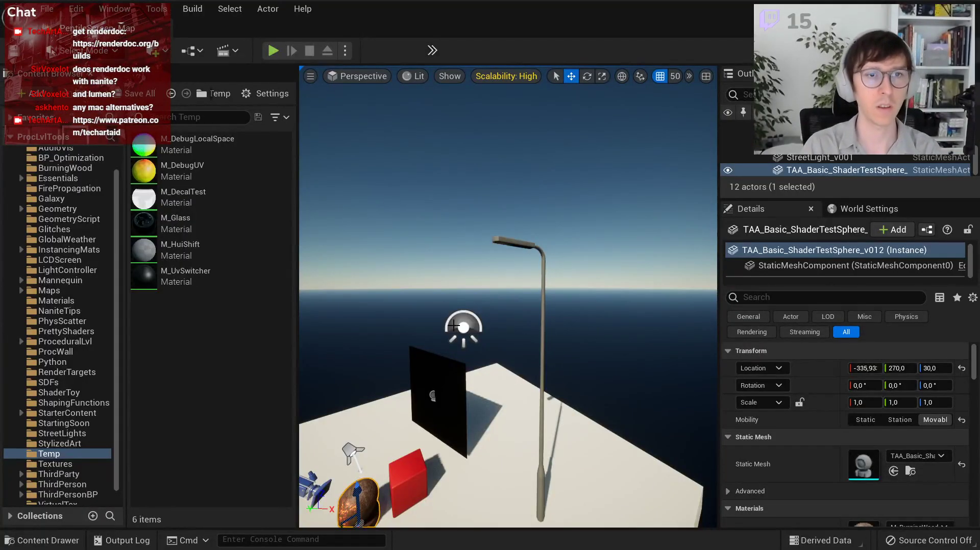
{"action": "mouse_move", "coordinate": [454, 325]}
{"action": "left_mouse_down"}
{"action": "mouse_move", "coordinate": [456, 360]}
{"action": "mouse_move", "coordinate": [467, 316]}
{"action": "left_mouse_up"}
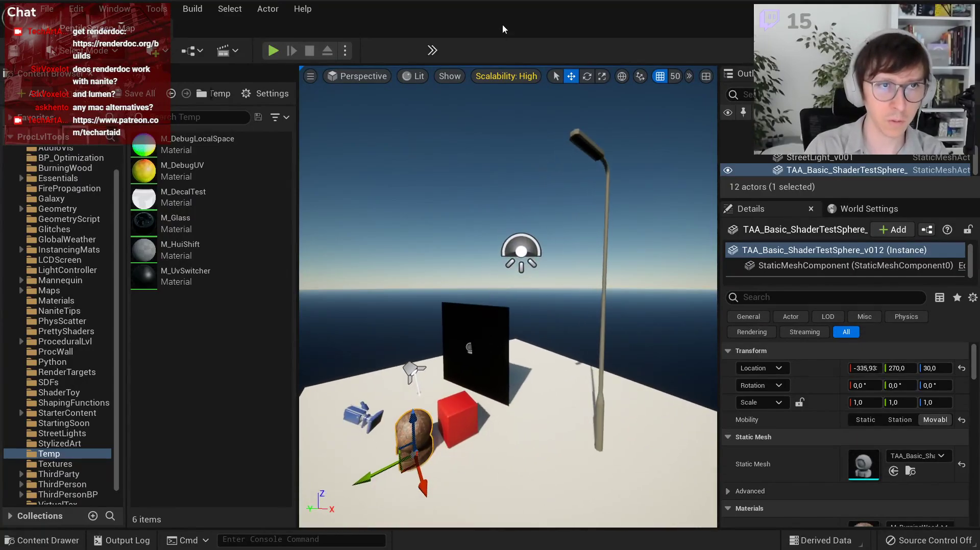
{"action": "left_click", "coordinate": [346, 51]}
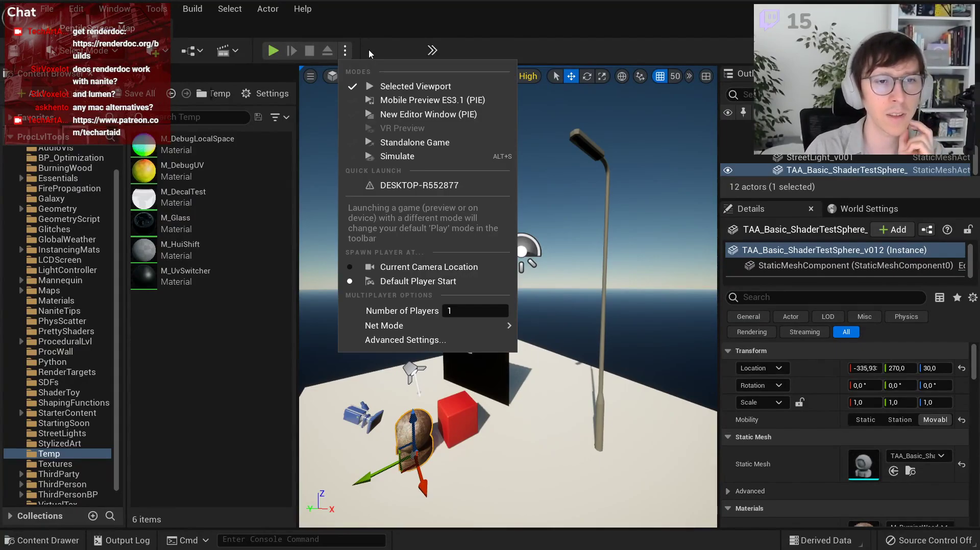
{"action": "left_click_drag", "start_coordinate": [626, 136], "coordinate": [642, 170]}
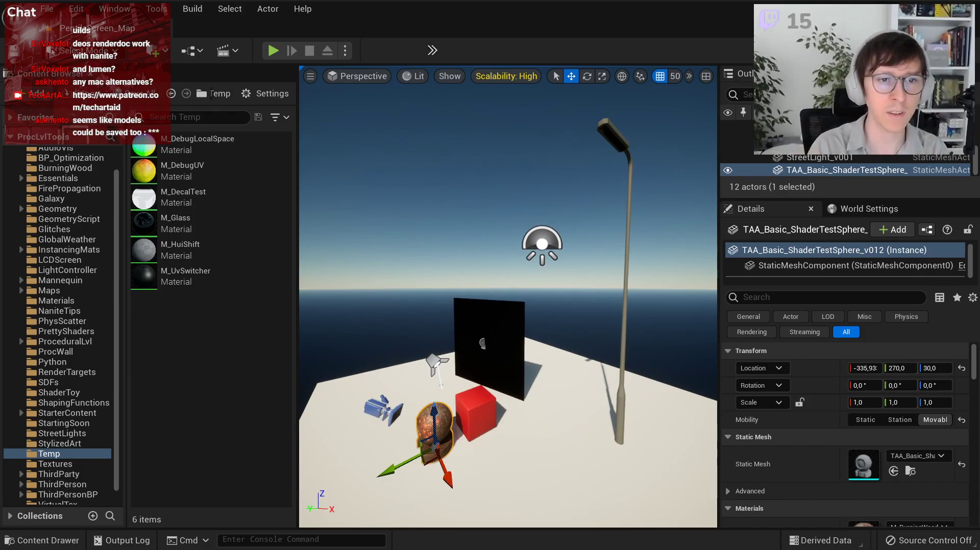
Step: Look up the Windows platform's project packaging and binary configuration options, leaving them unchanged
{"action": "left_click", "coordinate": [46, 10]}
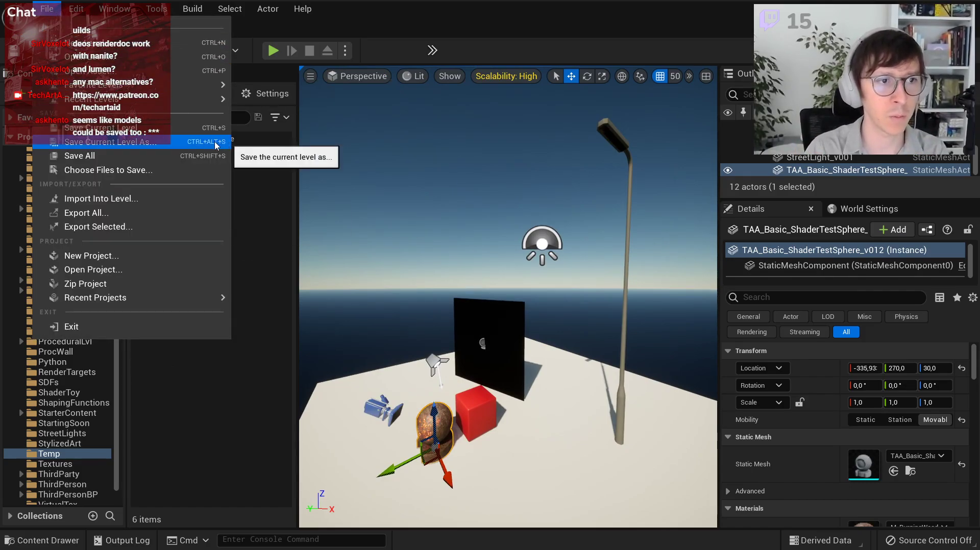
{"action": "left_click", "coordinate": [451, 19]}
{"action": "left_click", "coordinate": [345, 50]}
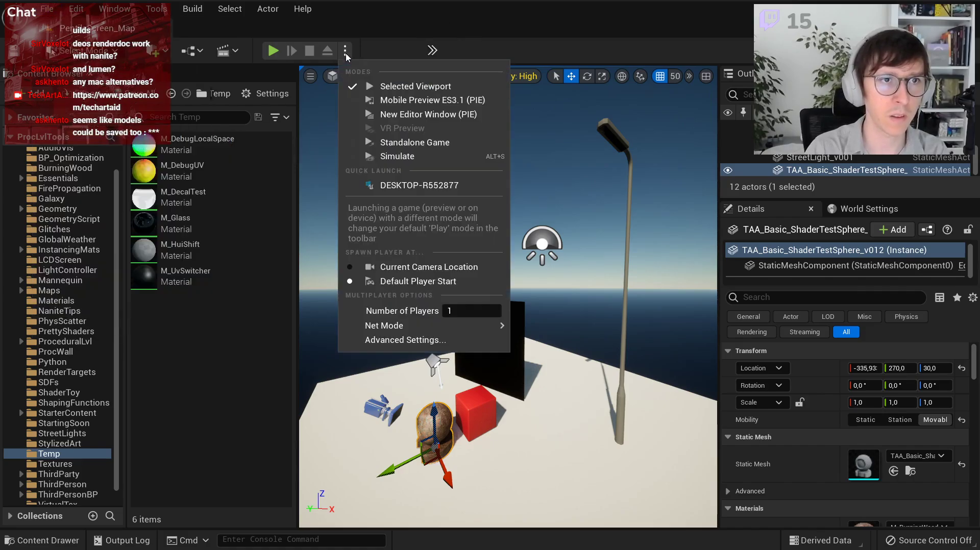
{"action": "left_click", "coordinate": [432, 50]}
{"action": "left_click", "coordinate": [432, 50]}
{"action": "mouse_move", "coordinate": [470, 109]}
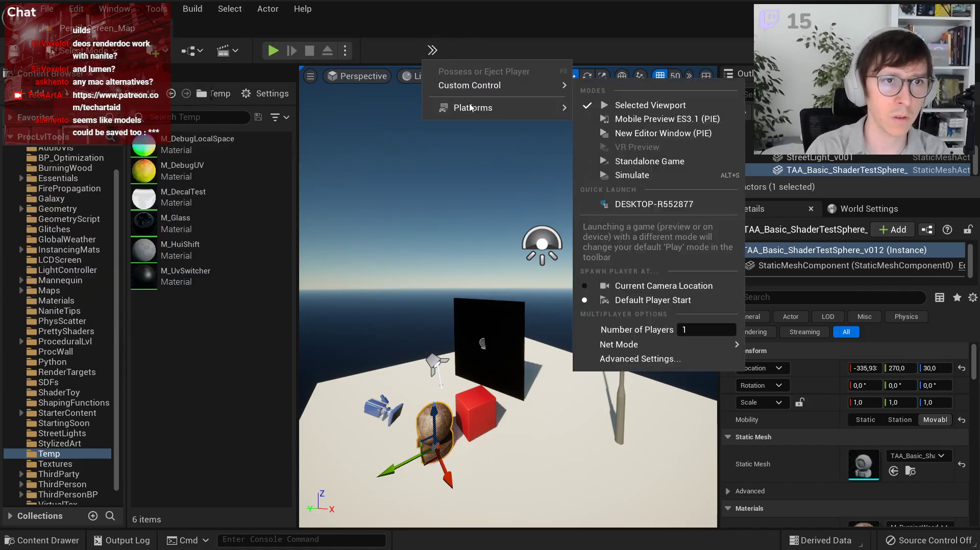
{"action": "mouse_move", "coordinate": [661, 171]}
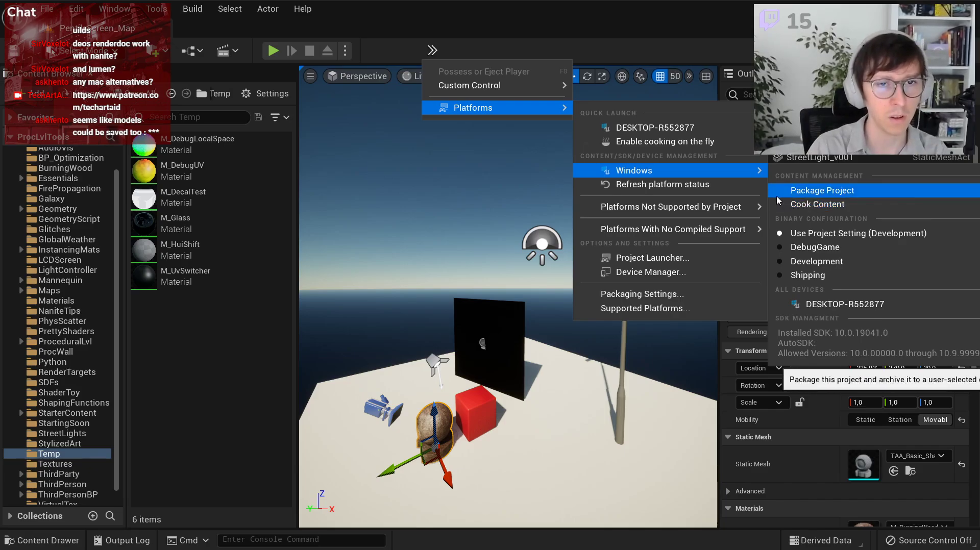
{"action": "left_click", "coordinate": [135, 15]}
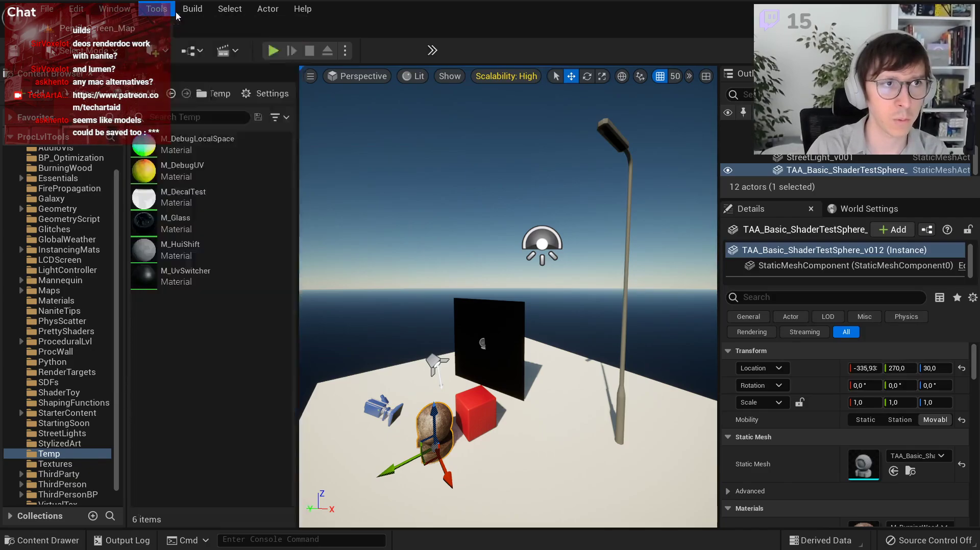
Step: Search the editor's plugins for "renderdoc", enable the RenderDoc Plugin, and shrink the plugin window to fit the screen
{"action": "left_click", "coordinate": [76, 9]}
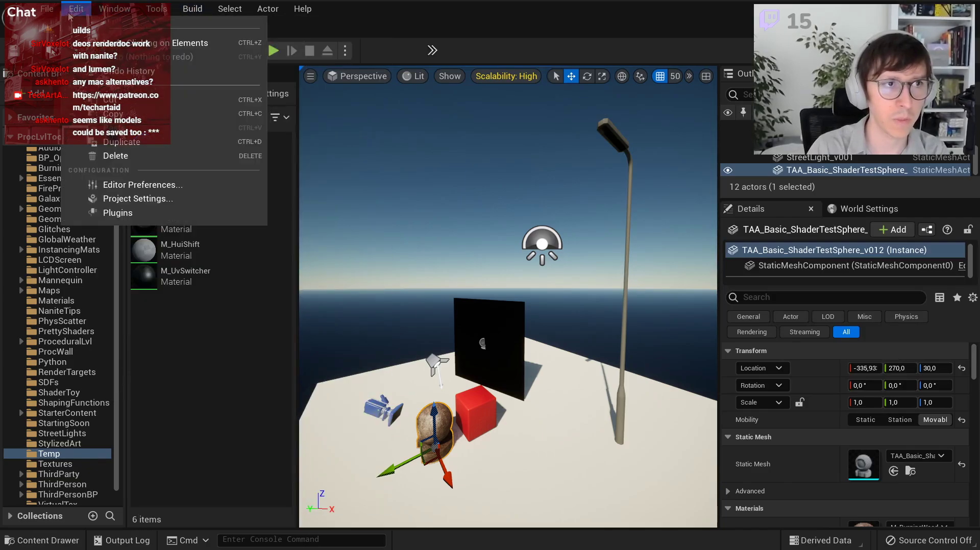
{"action": "left_click", "coordinate": [118, 213]}
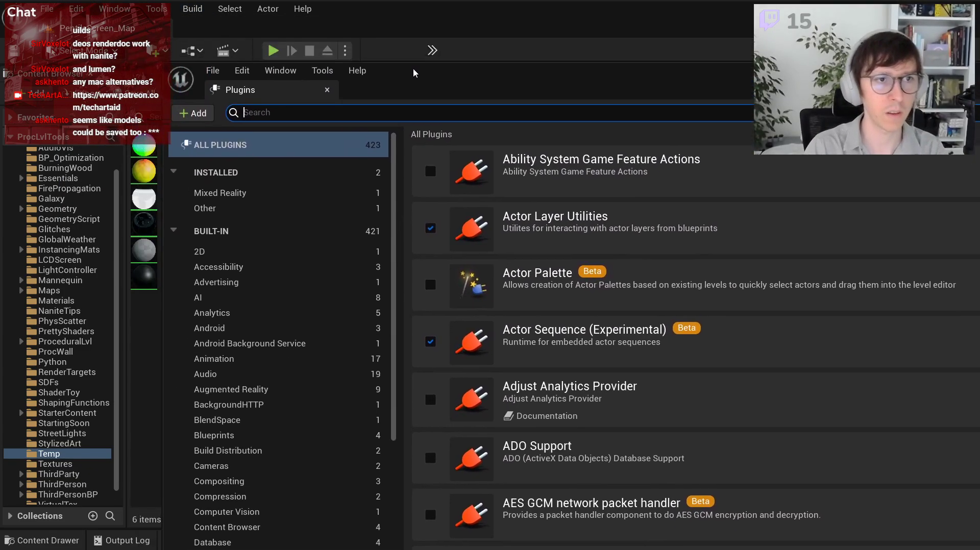
{"action": "left_click_drag", "start_coordinate": [384, 67], "coordinate": [440, 91]}
{"action": "type", "text": "renderdoc"}
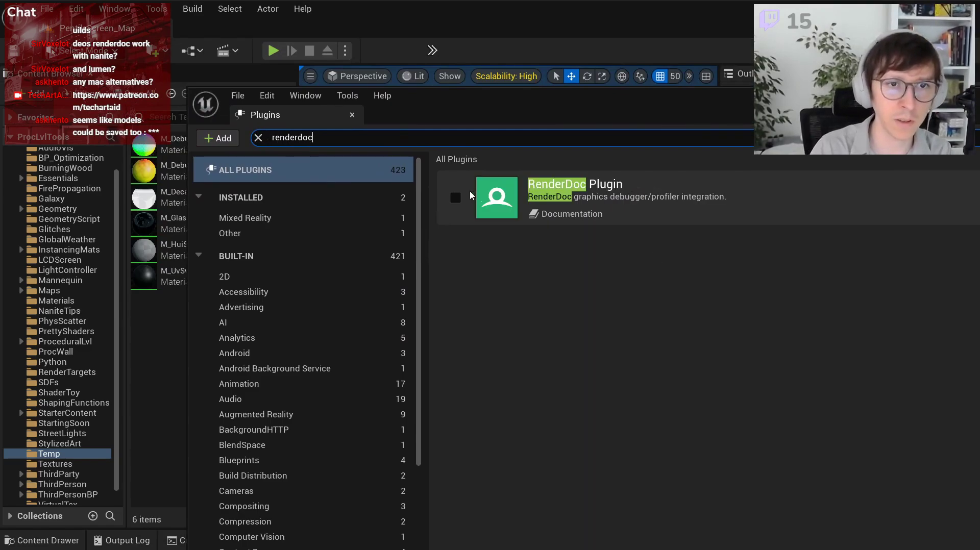
{"action": "left_click", "coordinate": [454, 198]}
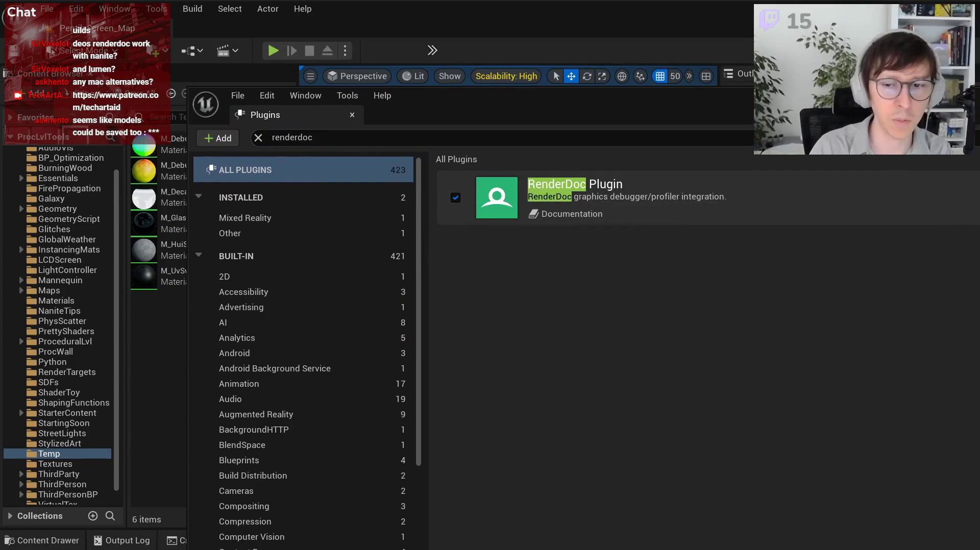
{"action": "left_click_drag", "start_coordinate": [977, 548], "coordinate": [877, 516]}
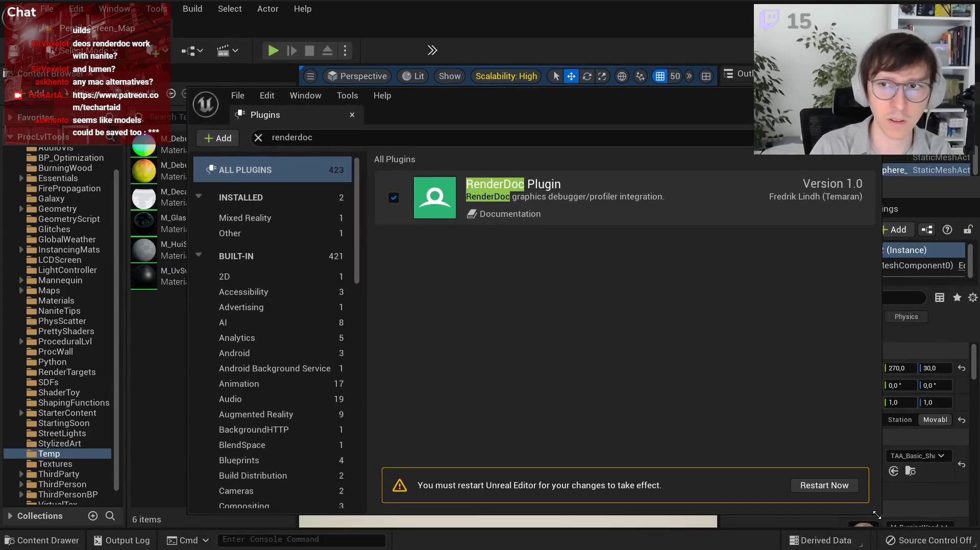
Step: Restart Unreal Editor so the enabled RenderDoc plugin takes effect
{"action": "left_click", "coordinate": [799, 486]}
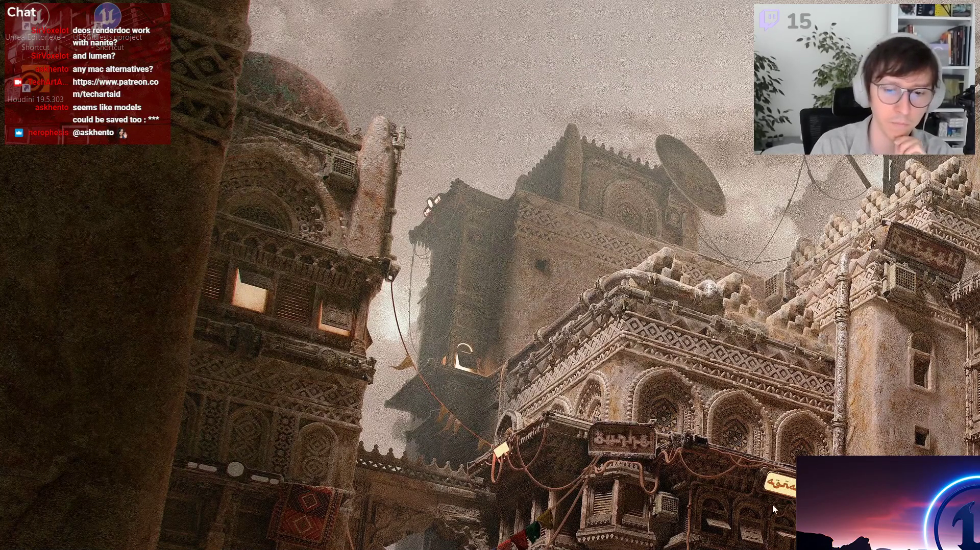
Step: Switch to RenderDoc and select the DrawIndexed(477) draw call at event 136 in the first colour pass
{"action": "key", "text": "alt+Tab"}
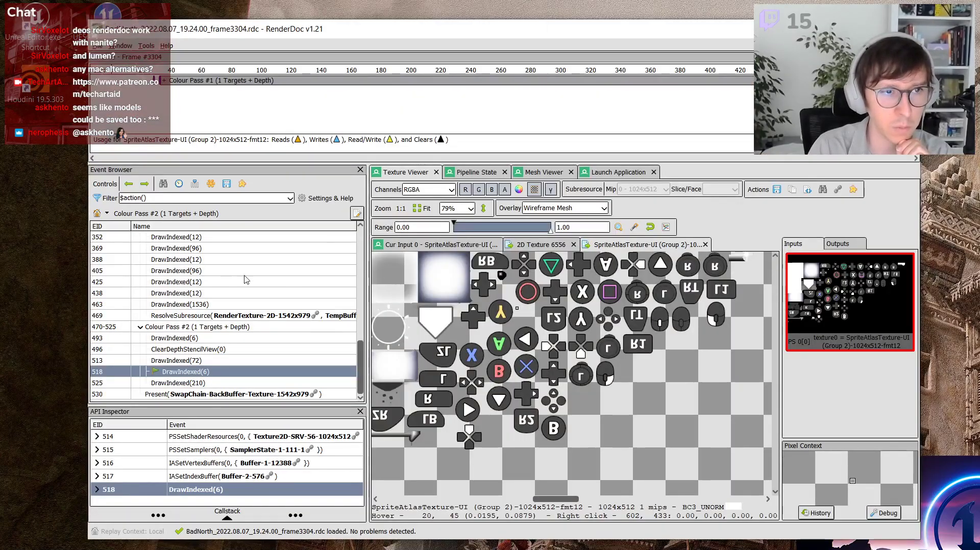
{"action": "left_click", "coordinate": [194, 286]}
{"action": "scroll", "coordinate": [194, 289], "scroll_direction": "up", "scroll_amount": 5}
{"action": "left_click", "coordinate": [193, 305]}
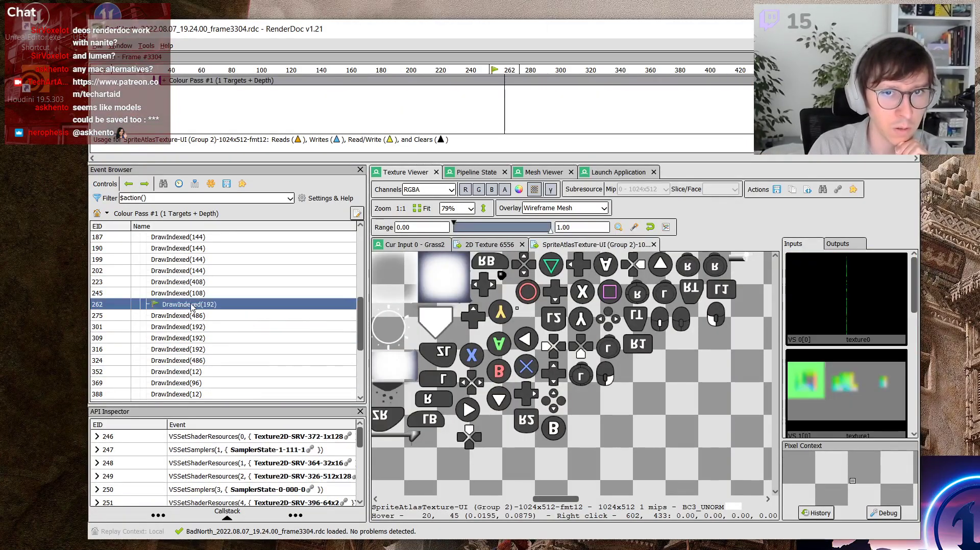
{"action": "scroll", "coordinate": [193, 305], "scroll_direction": "up", "scroll_amount": 5}
{"action": "left_click", "coordinate": [193, 304]}
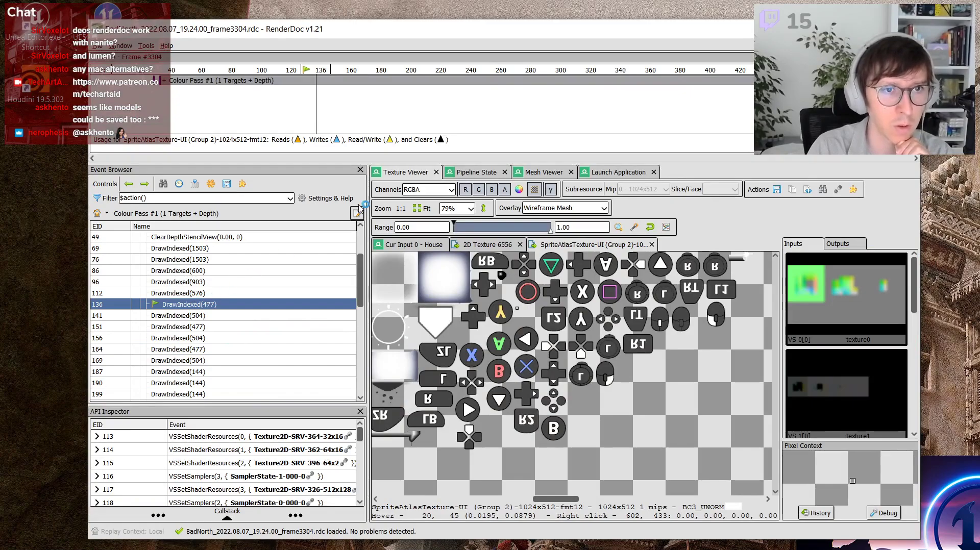
Step: Inspect the selected draw call's vertex shader input mesh in the Mesh Viewer from an angled view
{"action": "left_click", "coordinate": [543, 172]}
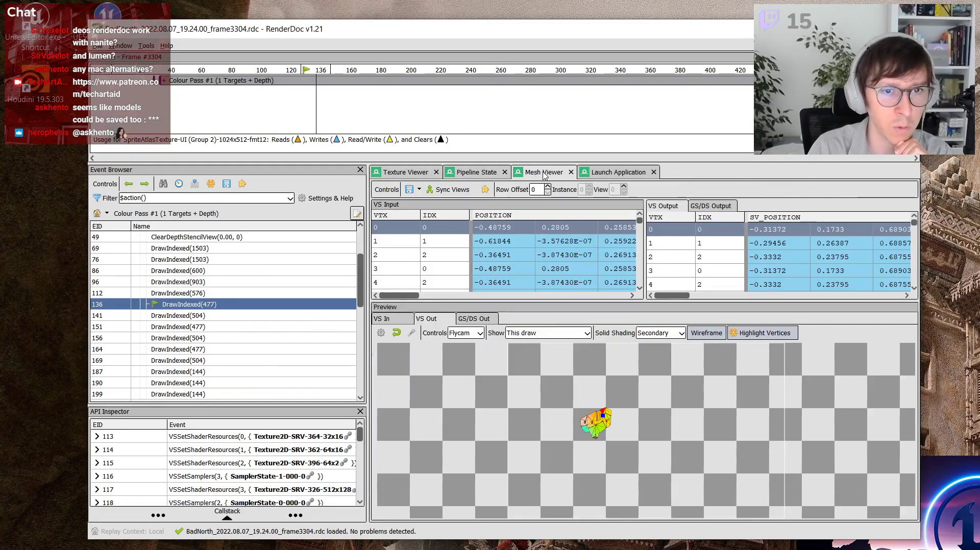
{"action": "left_click", "coordinate": [393, 318]}
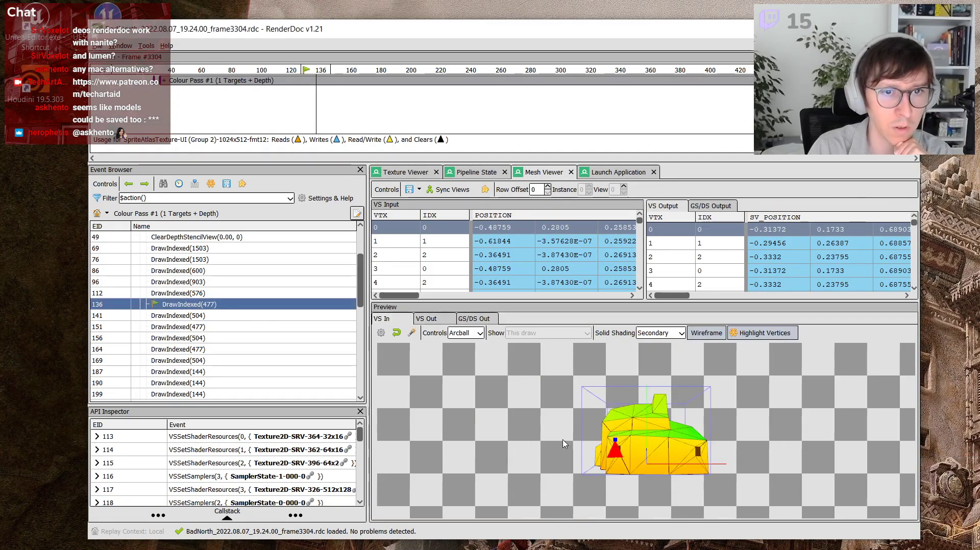
{"action": "left_click_drag", "start_coordinate": [600, 453], "coordinate": [649, 460]}
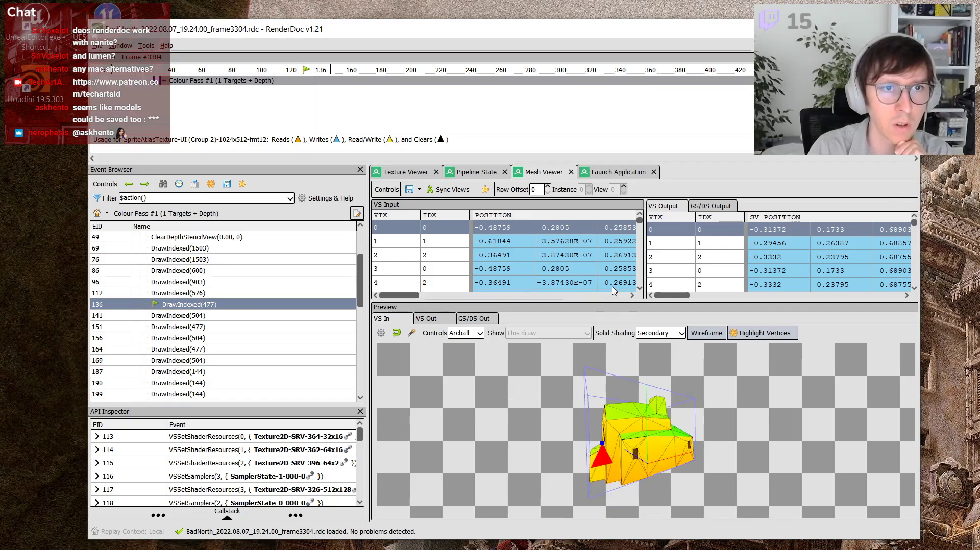
Step: Check which file types are offered for exporting the mesh buffer to CSV
{"action": "left_click", "coordinate": [409, 190]}
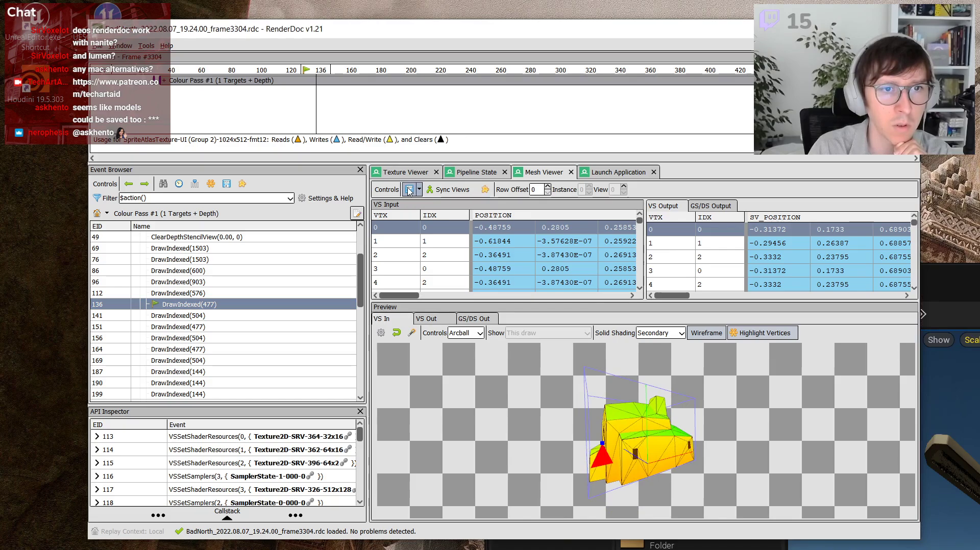
{"action": "left_click", "coordinate": [313, 447]}
{"action": "left_click", "coordinate": [313, 449]}
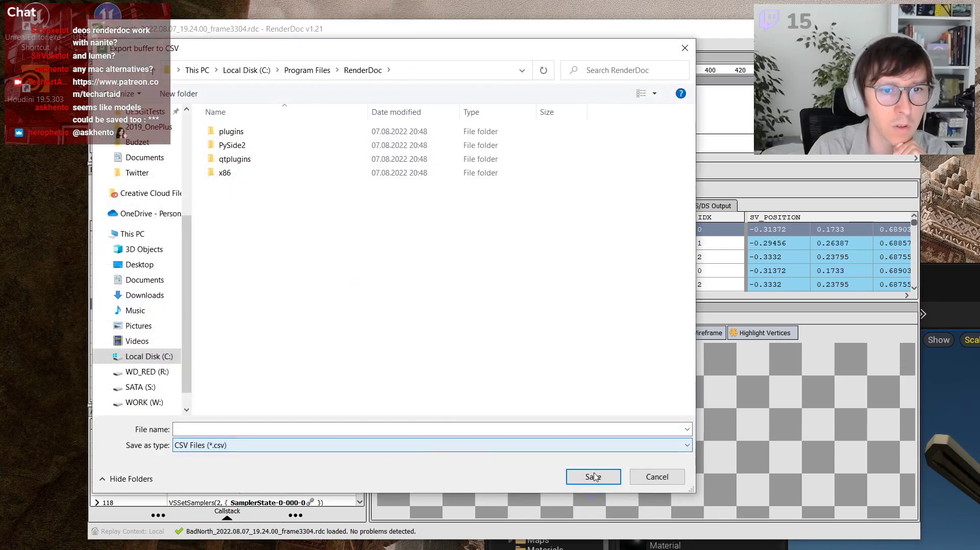
{"action": "left_click", "coordinate": [593, 476]}
Step: Check the file types offered for exporting the VS output to bytes, then cancel the export
{"action": "left_click", "coordinate": [420, 190]}
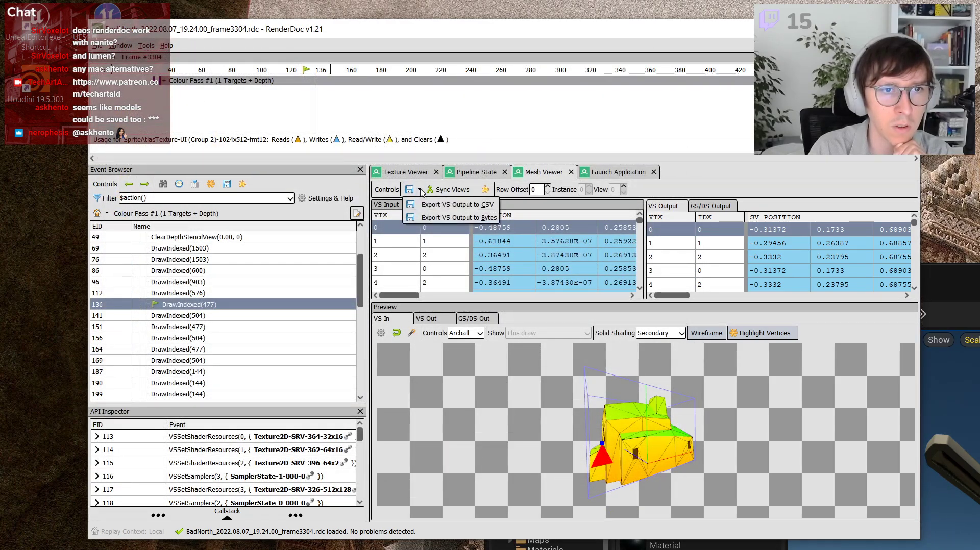
{"action": "left_click", "coordinate": [418, 220]}
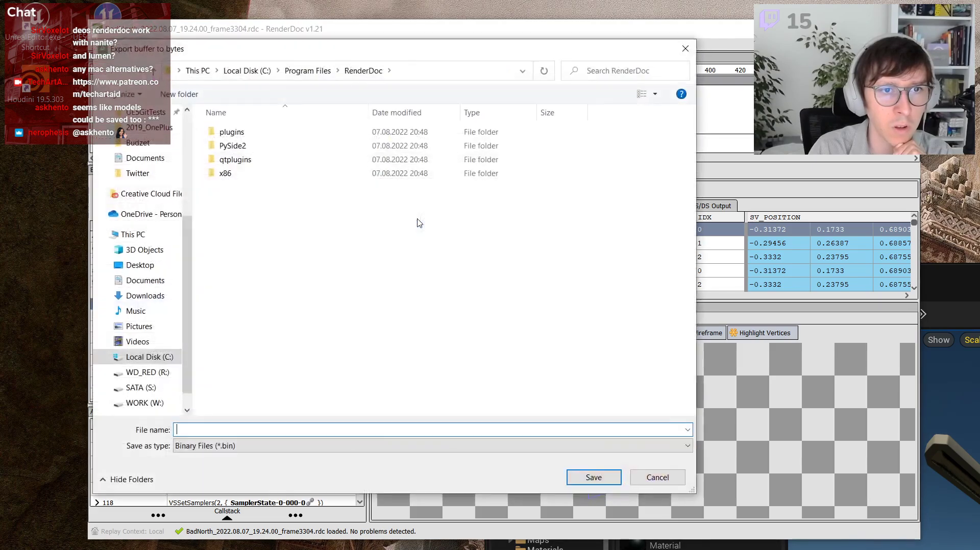
{"action": "left_click", "coordinate": [426, 447]}
{"action": "left_click", "coordinate": [426, 449]}
{"action": "left_click", "coordinate": [636, 477]}
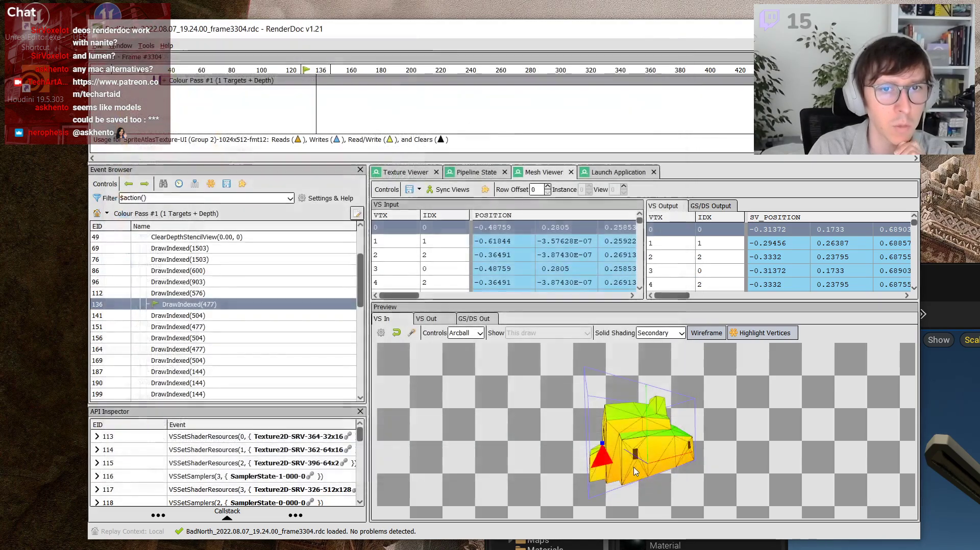
Step: Check the Mesh Viewer's extension commands and the general settings for mesh export options, leaving the settings as they are
{"action": "left_click", "coordinate": [484, 192]}
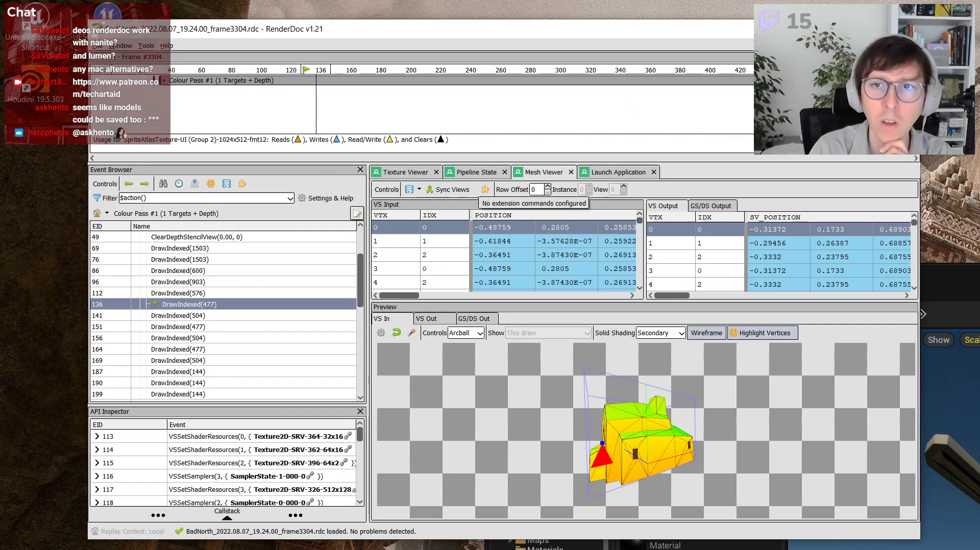
{"action": "key", "text": "Escape"}
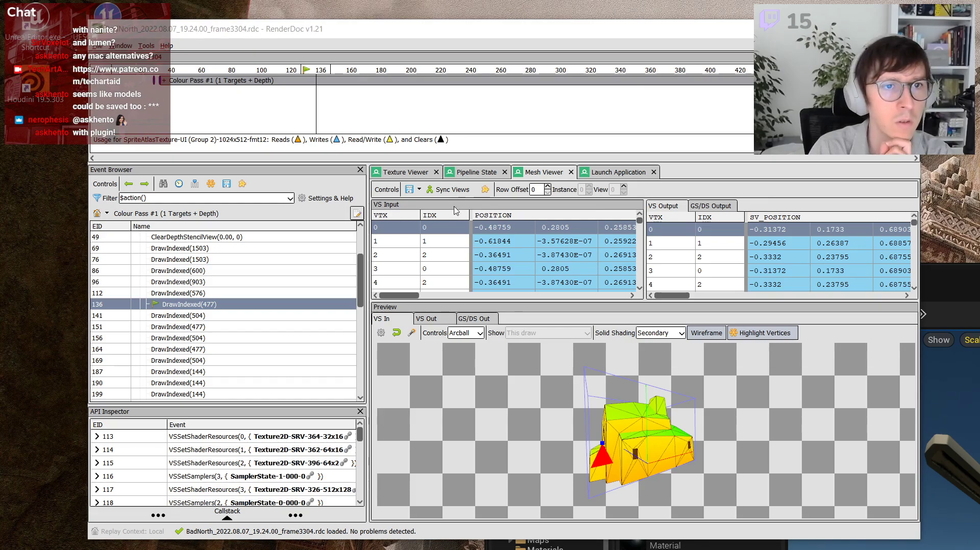
{"action": "left_click", "coordinate": [146, 46]}
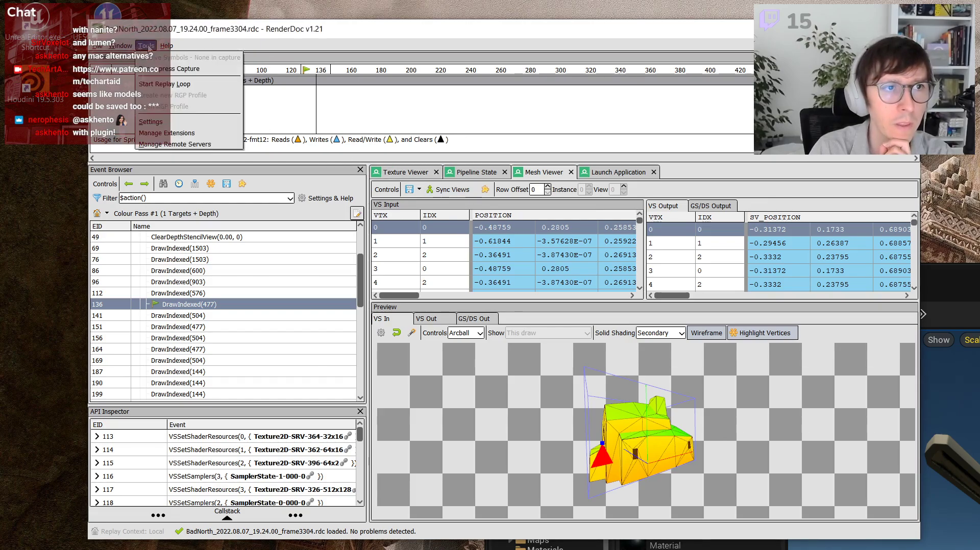
{"action": "left_click", "coordinate": [151, 121]}
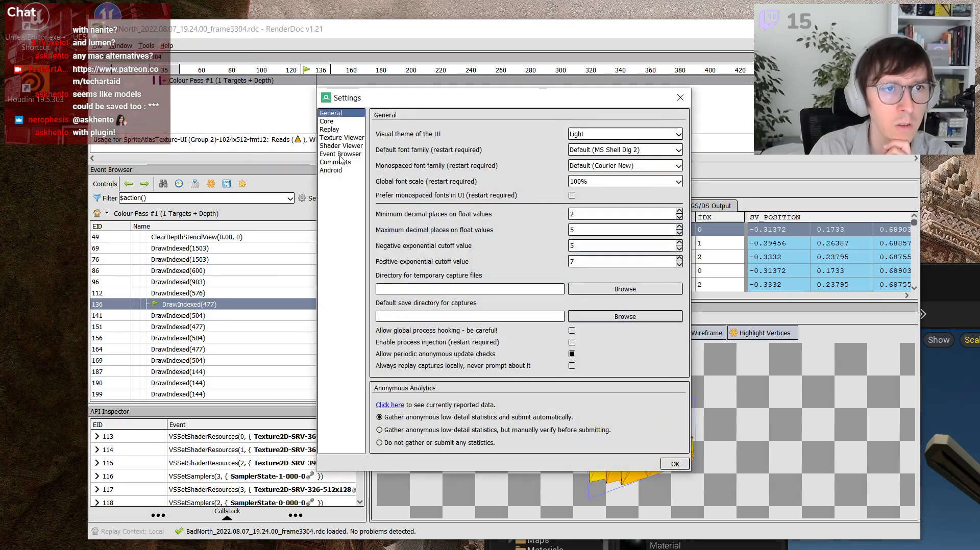
{"action": "left_click", "coordinate": [680, 97]}
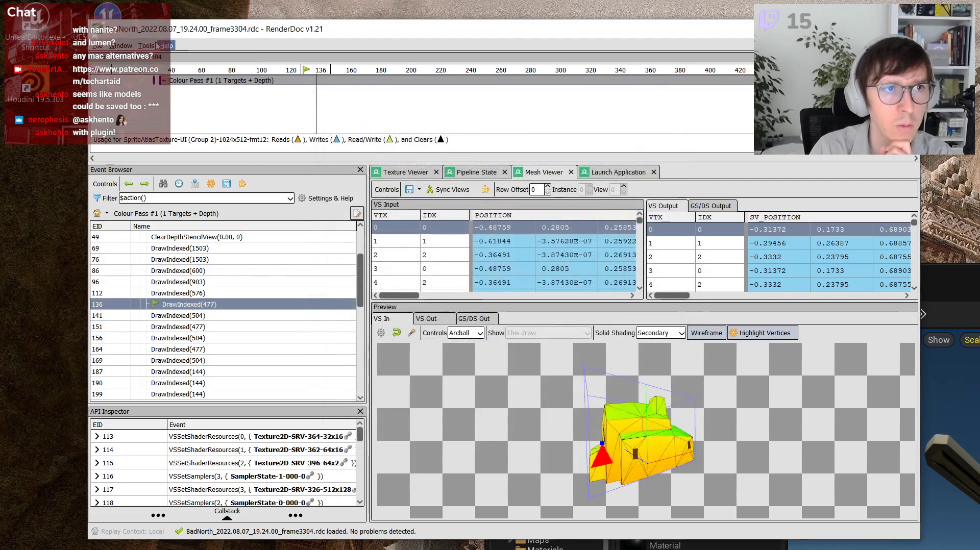
Step: Open the Extension Manager and follow its link to the baldurk/renderdoc-contrib repository on GitHub
{"action": "left_click", "coordinate": [122, 45]}
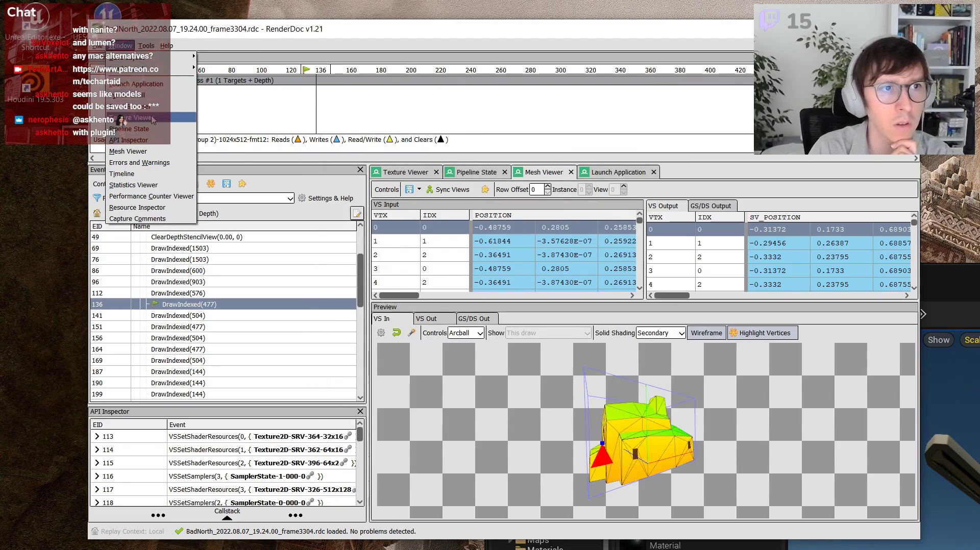
{"action": "mouse_move", "coordinate": [97, 45]}
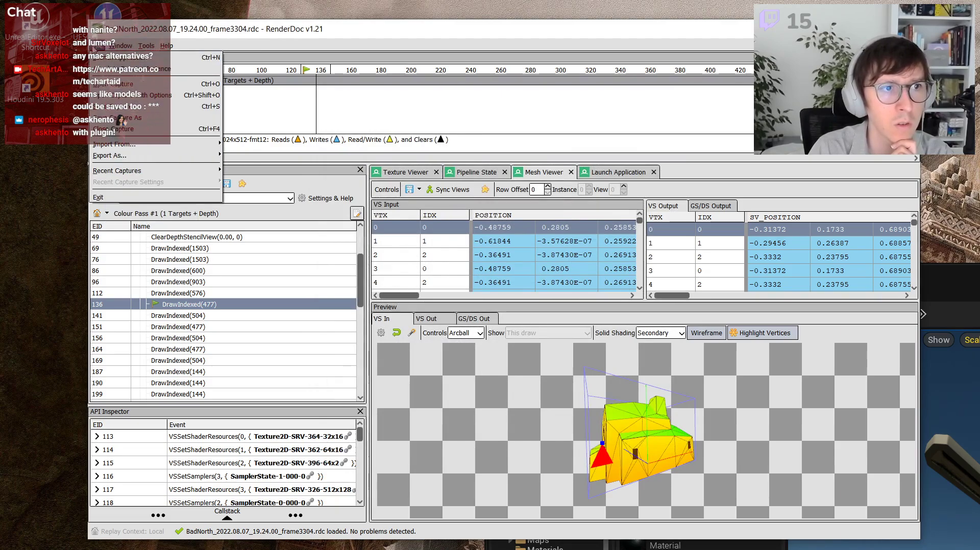
{"action": "mouse_move", "coordinate": [146, 46]}
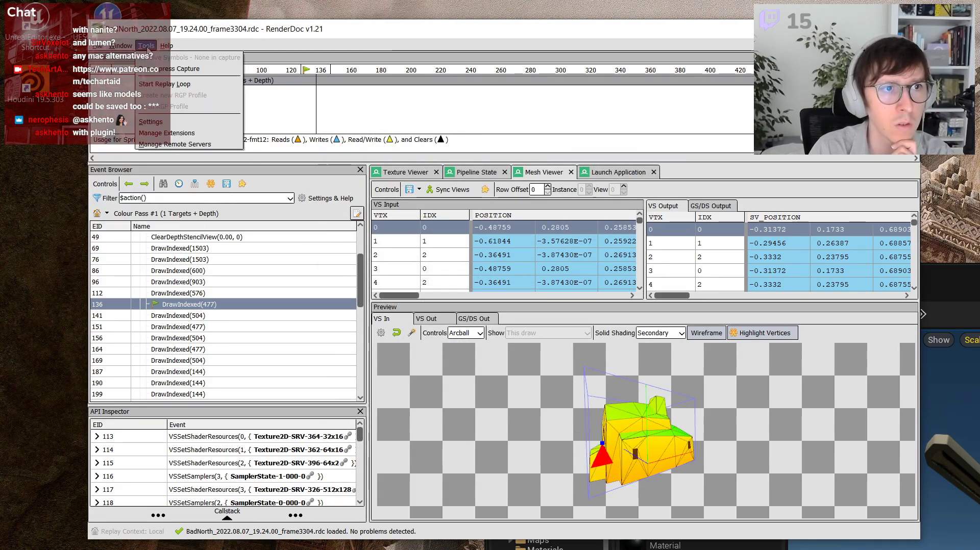
{"action": "left_click", "coordinate": [174, 134]}
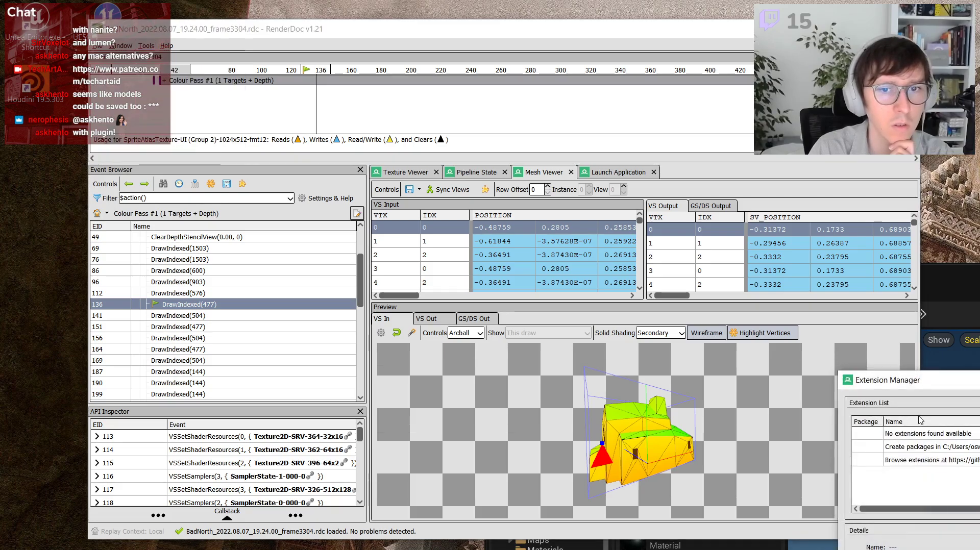
{"action": "left_click_drag", "start_coordinate": [905, 389], "coordinate": [541, 160]}
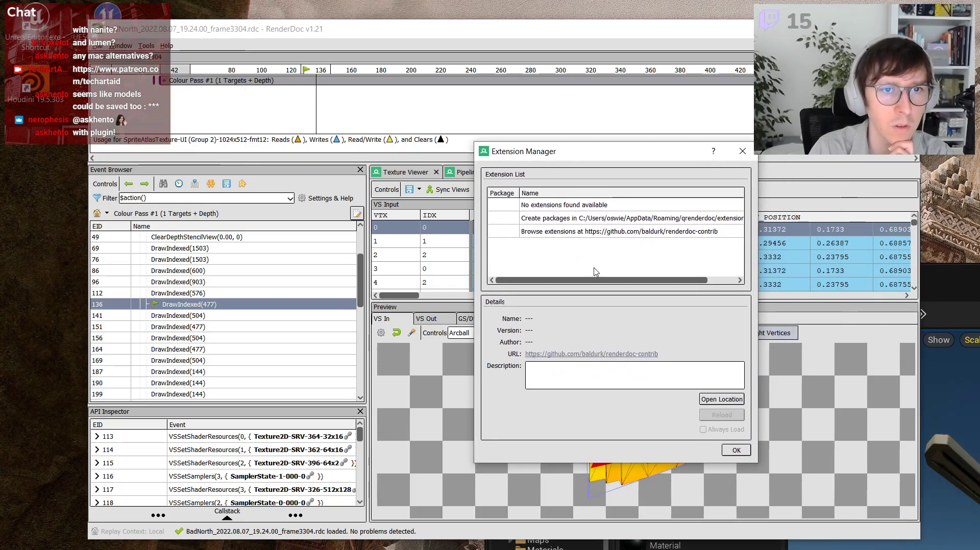
{"action": "left_click", "coordinate": [633, 235]}
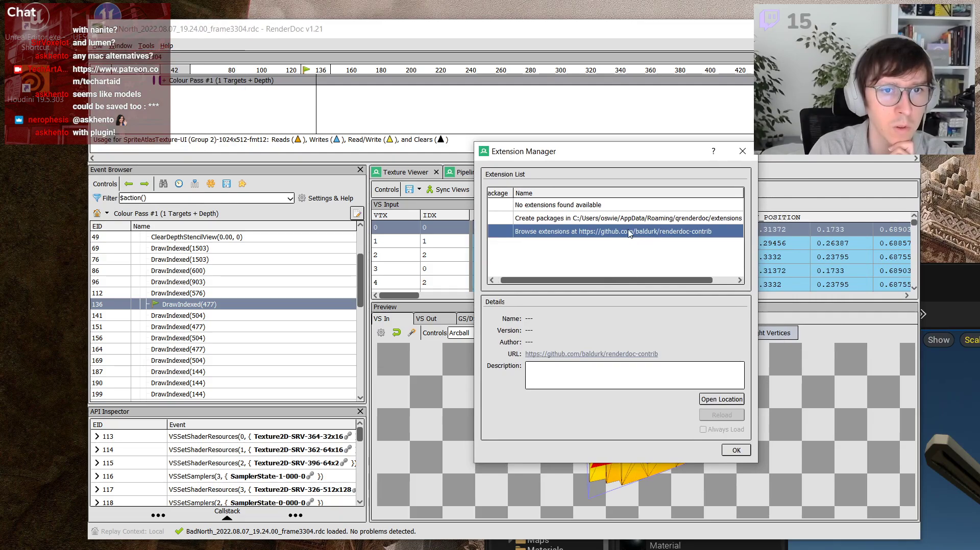
{"action": "left_click", "coordinate": [590, 355]}
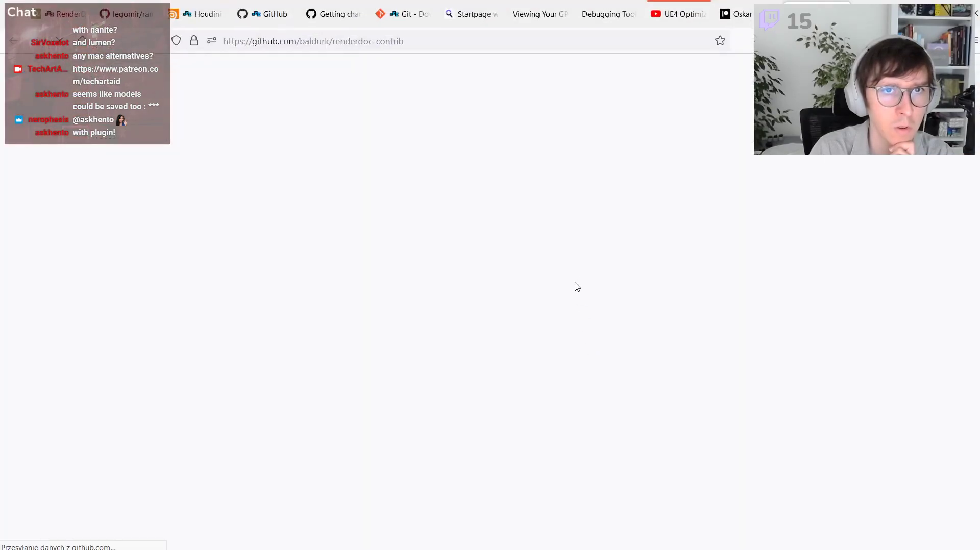
Step: Read the renderdoc-contrib README for how to install community extensions
{"action": "scroll", "coordinate": [362, 317], "scroll_direction": "down", "scroll_amount": 10}
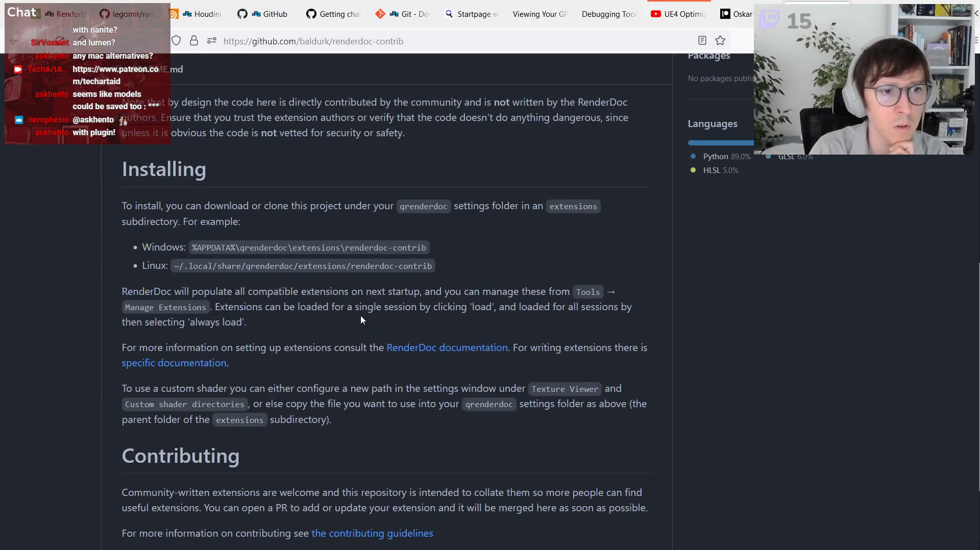
{"action": "scroll", "coordinate": [359, 314], "scroll_direction": "up", "scroll_amount": 2}
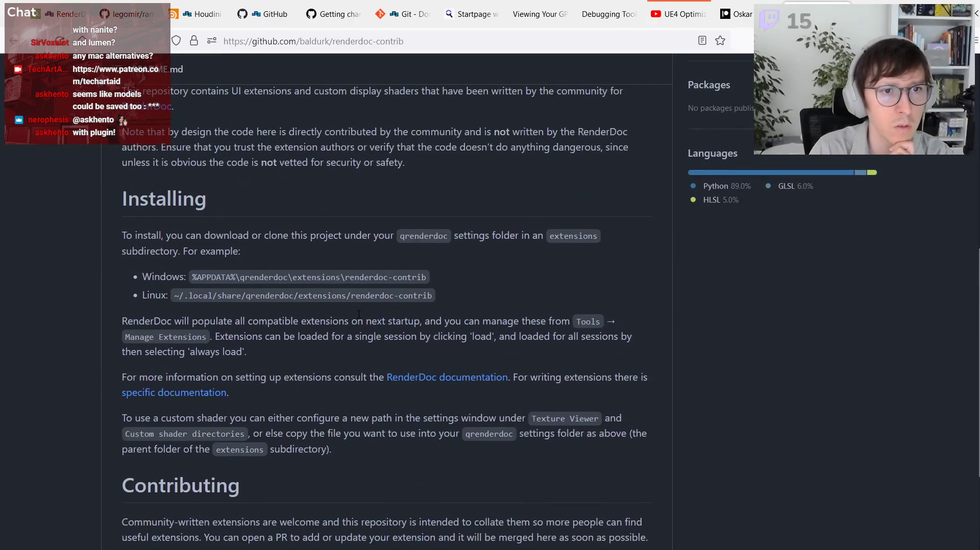
{"action": "scroll", "coordinate": [414, 313], "scroll_direction": "up", "scroll_amount": 5}
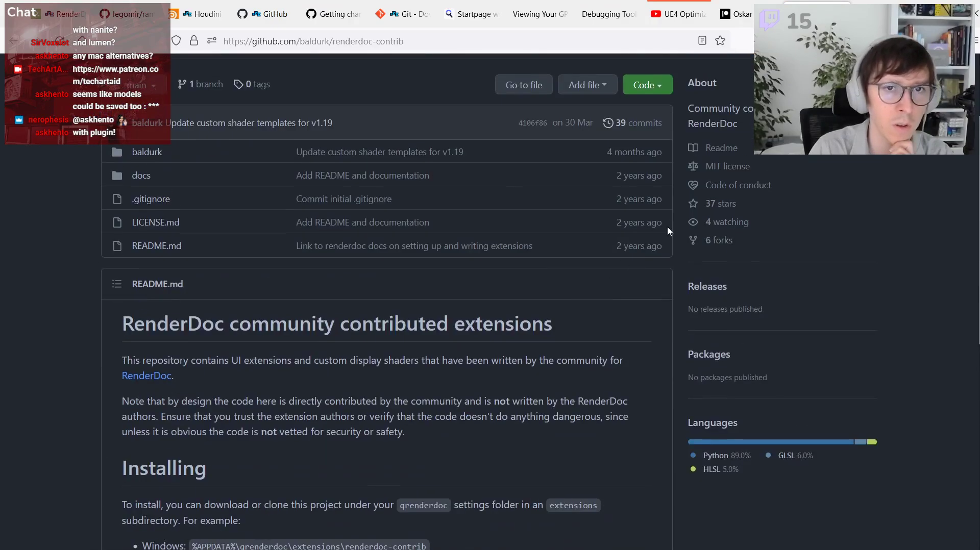
Step: Close RenderDoc's Extension Manager and switch to the restarted Unreal Editor with its window maximized
{"action": "key", "text": "alt+Tab"}
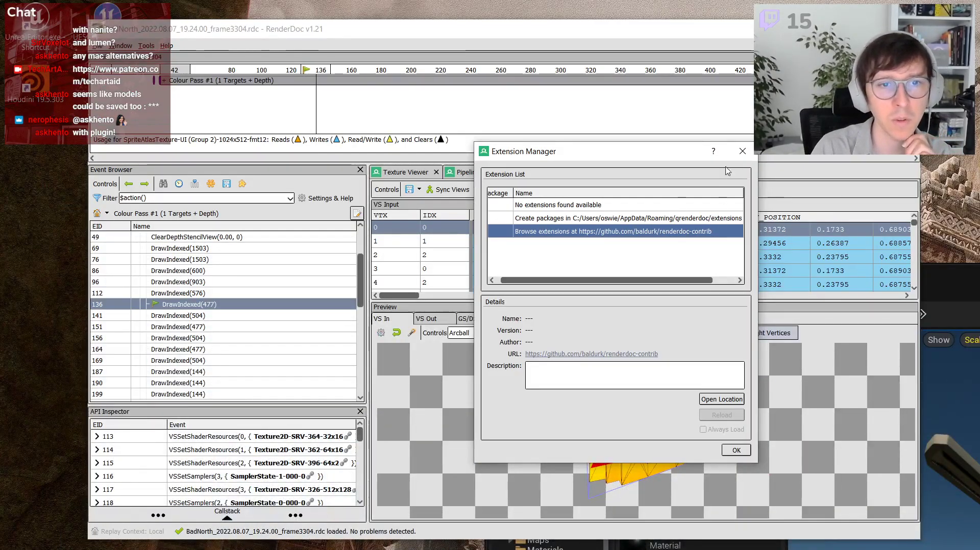
{"action": "left_click", "coordinate": [743, 151]}
{"action": "key", "text": "alt+Tab"}
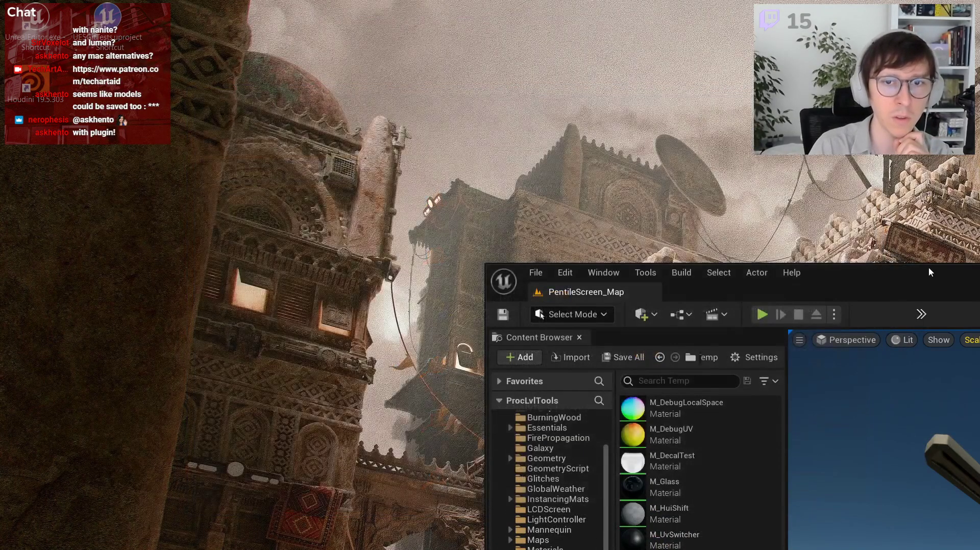
{"action": "double_click", "coordinate": [929, 267]}
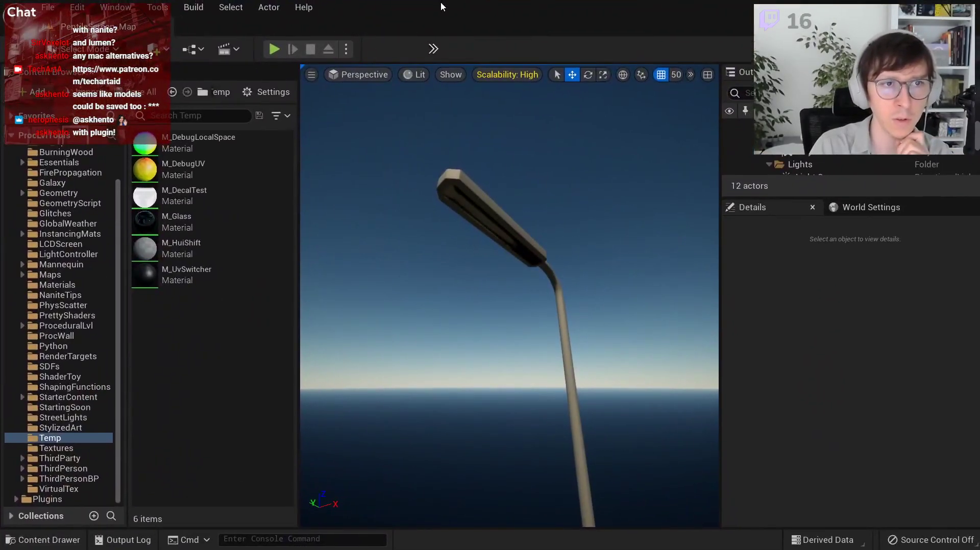
Step: Open the recent level InstancingMatsV2_Map
{"action": "left_click", "coordinate": [48, 7]}
{"action": "mouse_move", "coordinate": [153, 98]}
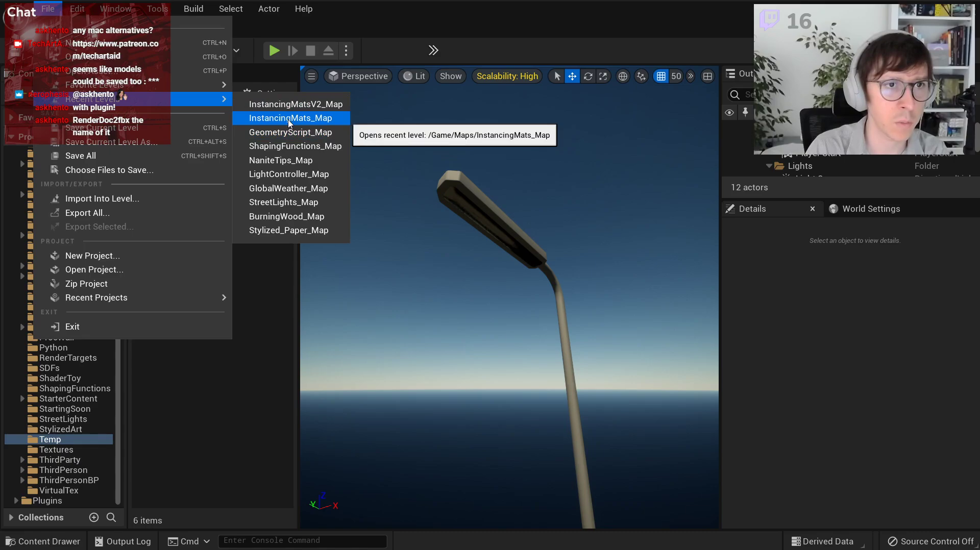
{"action": "left_click", "coordinate": [289, 104]}
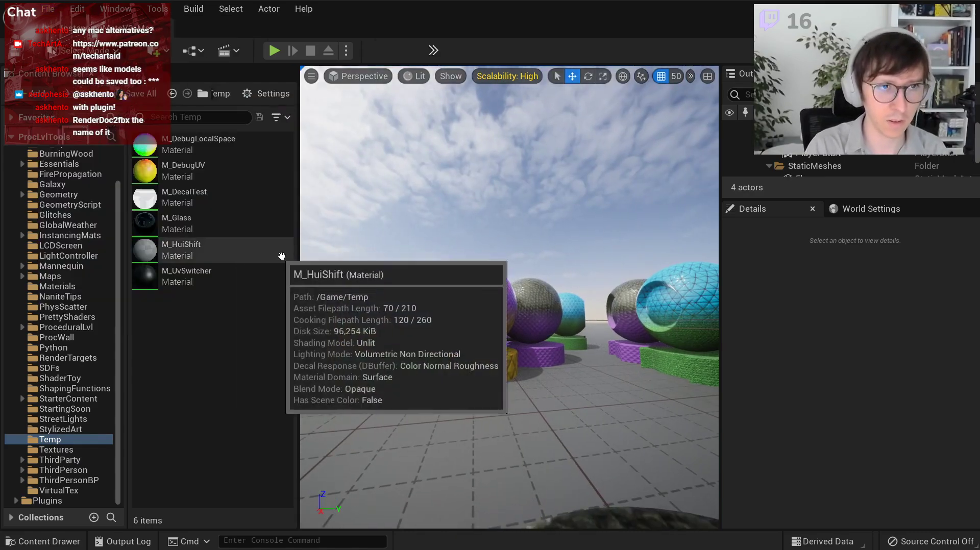
Step: Widen the level viewport by narrowing the Content Browser and move in close to the material spheres
{"action": "left_click_drag", "start_coordinate": [298, 252], "coordinate": [178, 252]}
{"action": "key", "text": "e"}
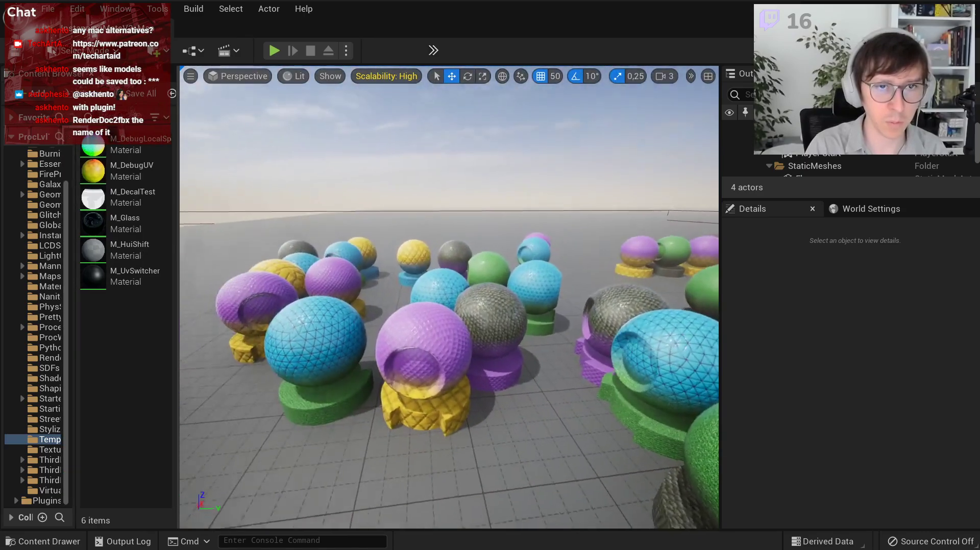
{"action": "key", "text": "w"}
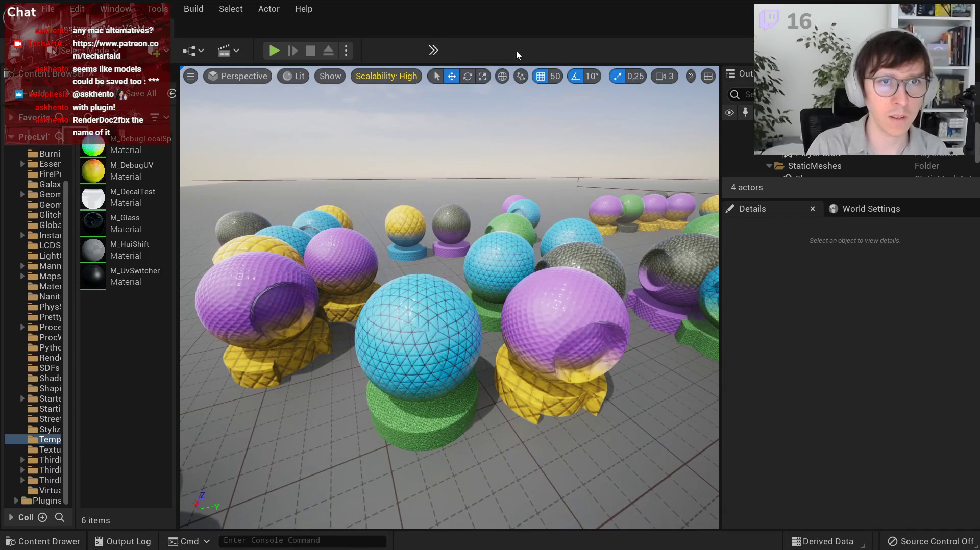
Step: Widen the level viewport, capture its current frame with RenderDoc, and put the RenderDoc window away once the capture loads
{"action": "left_click", "coordinate": [435, 51]}
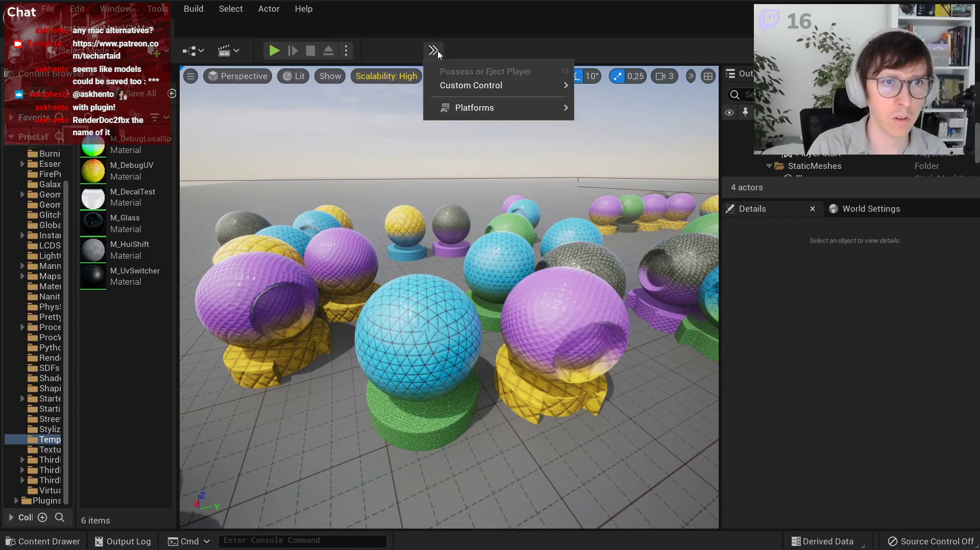
{"action": "left_click", "coordinate": [479, 46]}
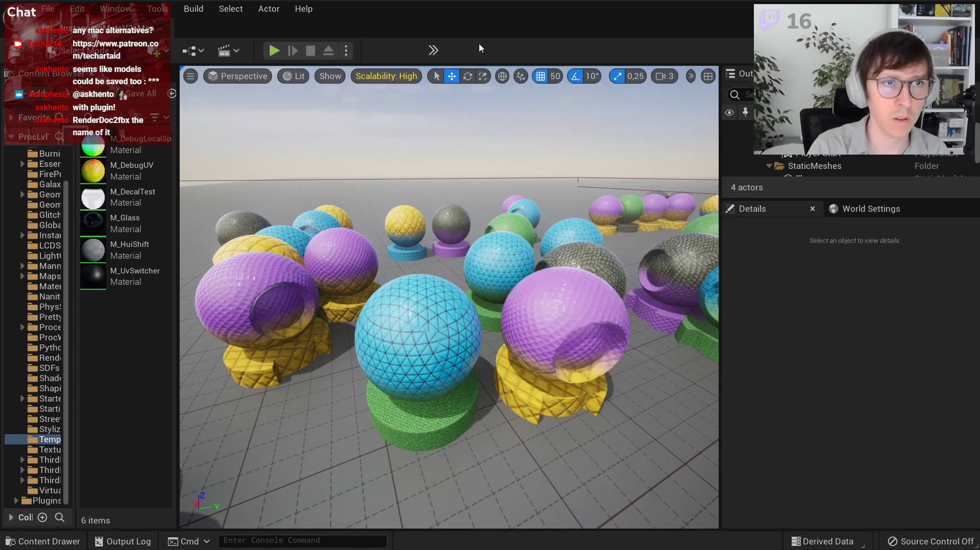
{"action": "left_click_drag", "start_coordinate": [720, 82], "coordinate": [763, 82]}
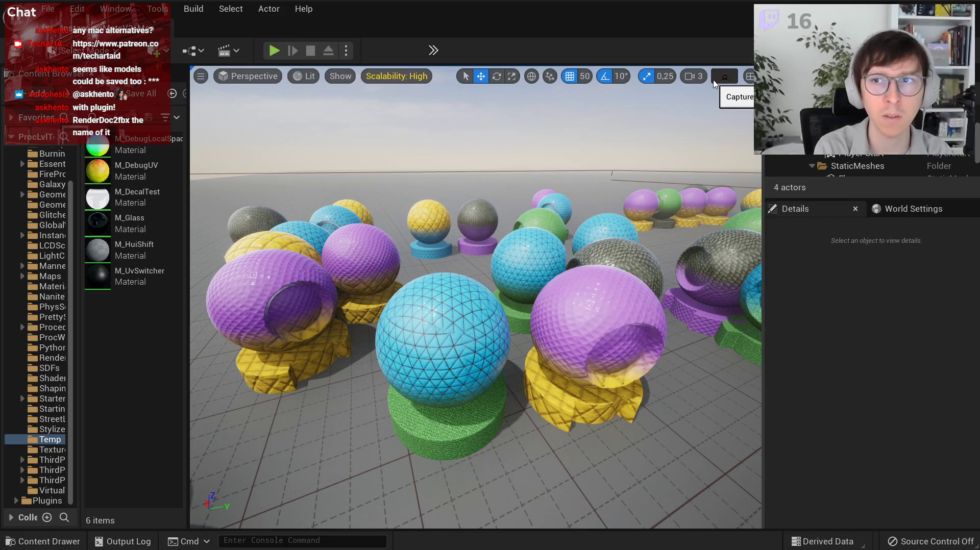
{"action": "left_click", "coordinate": [714, 81]}
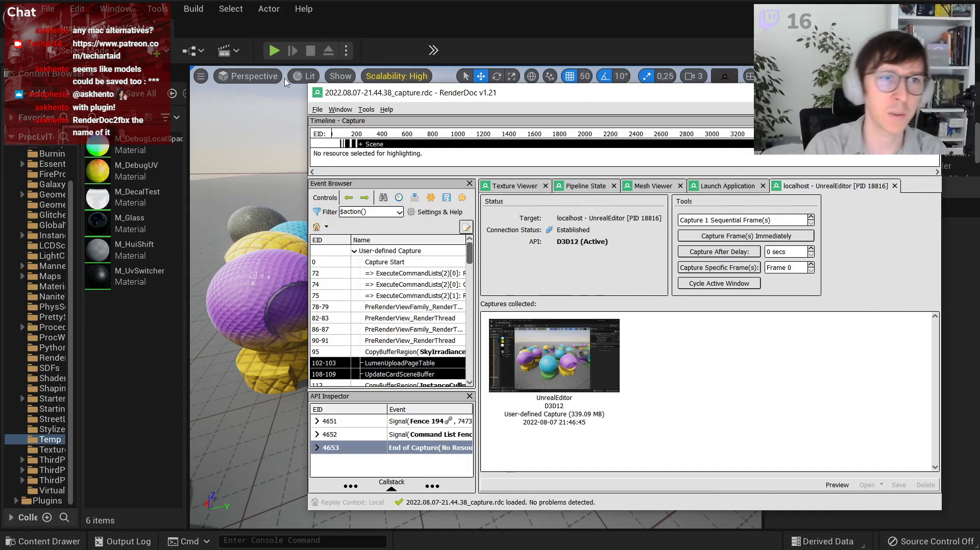
{"action": "left_click_drag", "start_coordinate": [376, 93], "coordinate": [68, 21]}
{"action": "key", "text": "super+Down"}
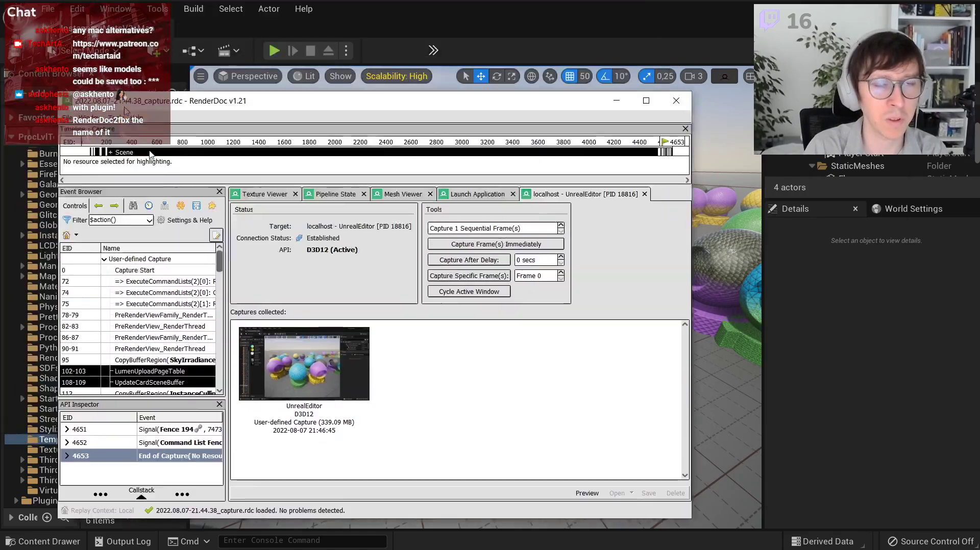
{"action": "left_click", "coordinate": [433, 50]}
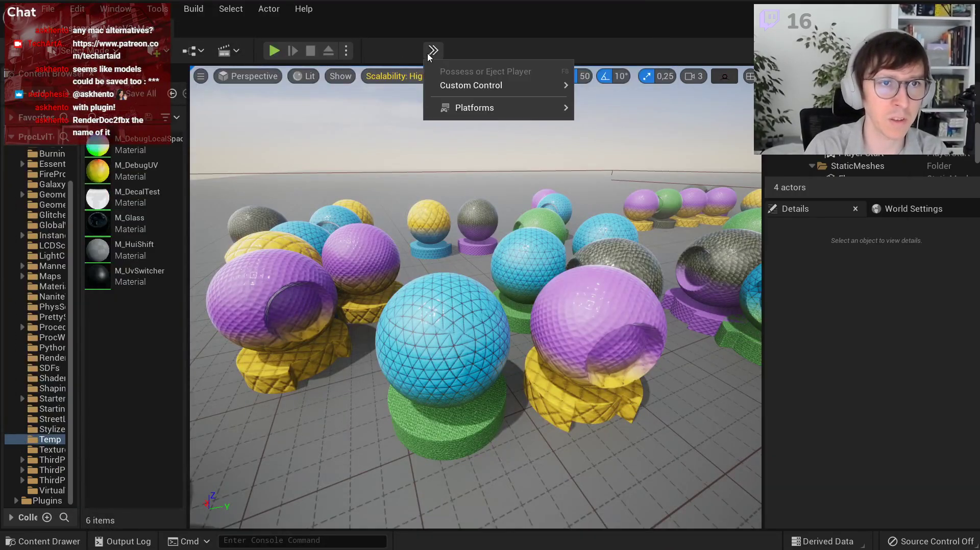
{"action": "mouse_move", "coordinate": [467, 108]}
{"action": "mouse_move", "coordinate": [638, 174]}
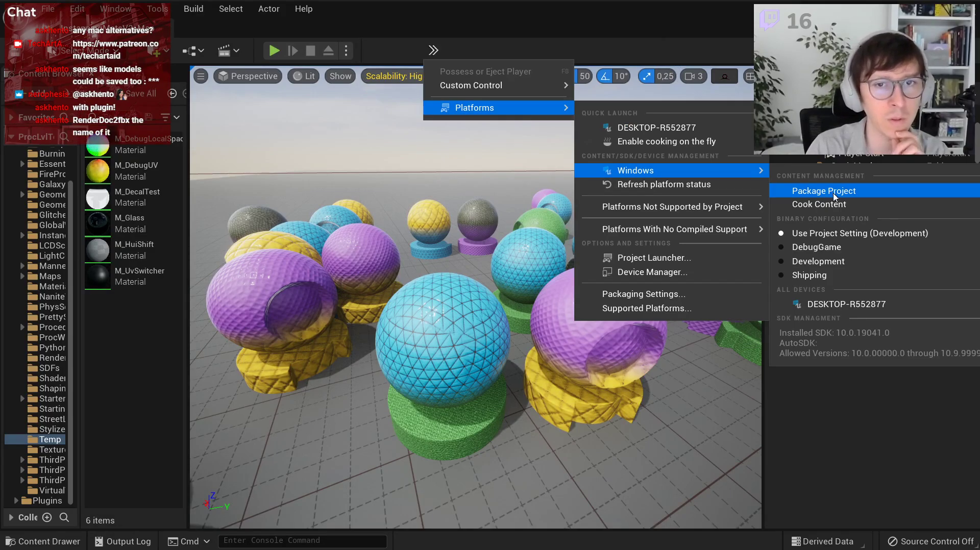
Step: Set the project's Game Default Map to InstancingMatsV2_Map in the Maps & Modes settings
{"action": "left_click", "coordinate": [77, 9]}
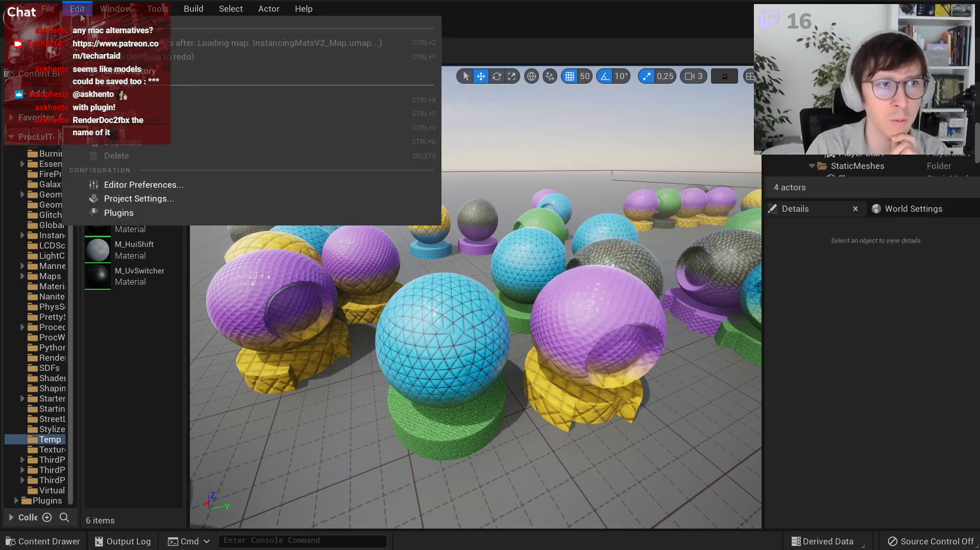
{"action": "left_click", "coordinate": [136, 199]}
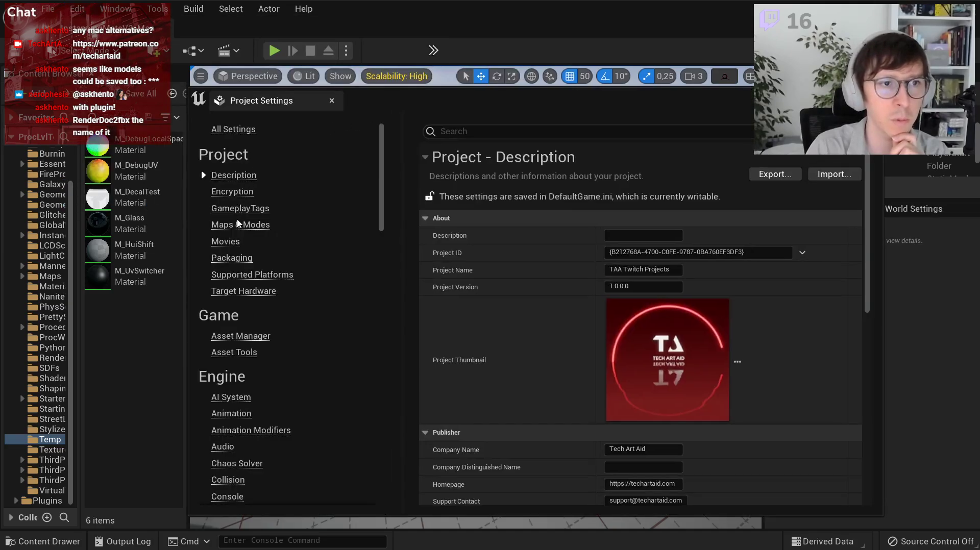
{"action": "left_click", "coordinate": [244, 226]}
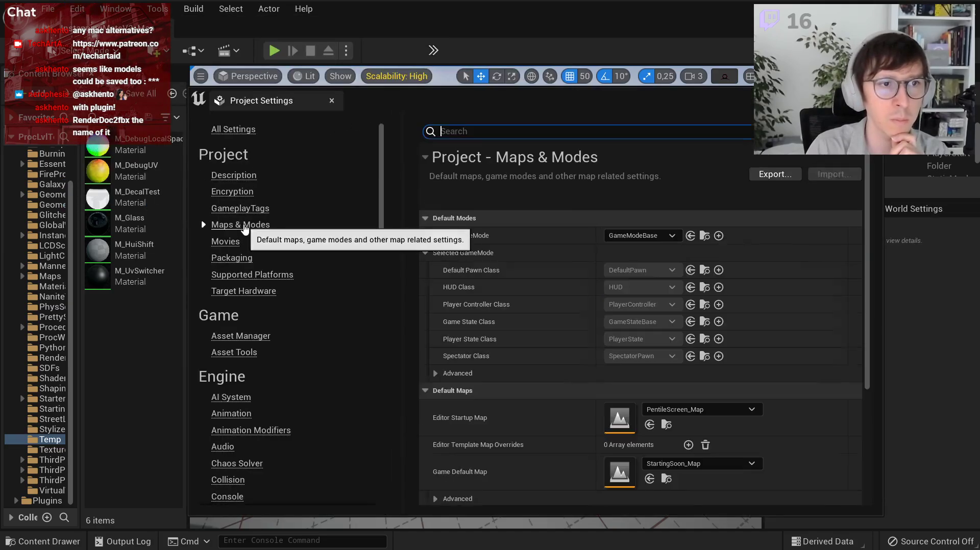
{"action": "scroll", "coordinate": [511, 262], "scroll_direction": "down", "scroll_amount": 3}
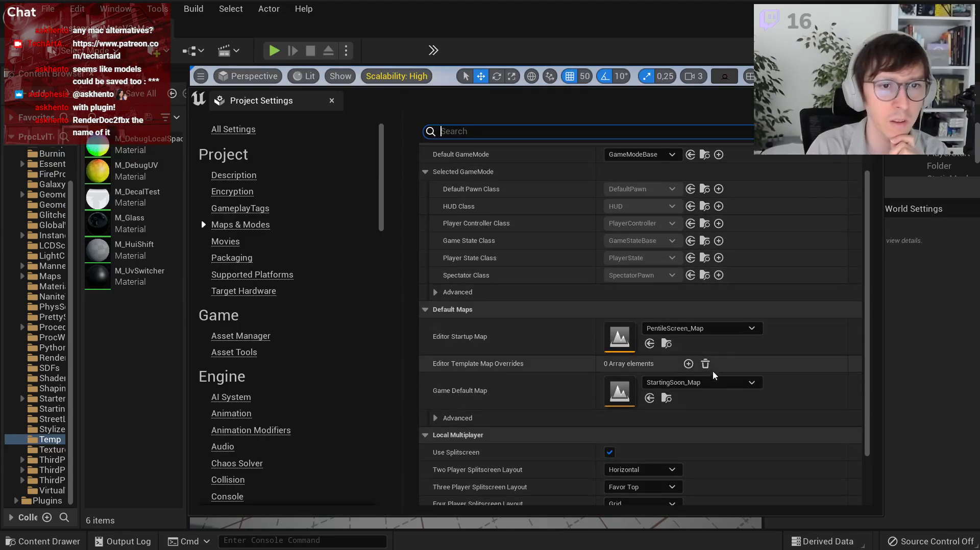
{"action": "left_click", "coordinate": [699, 383]}
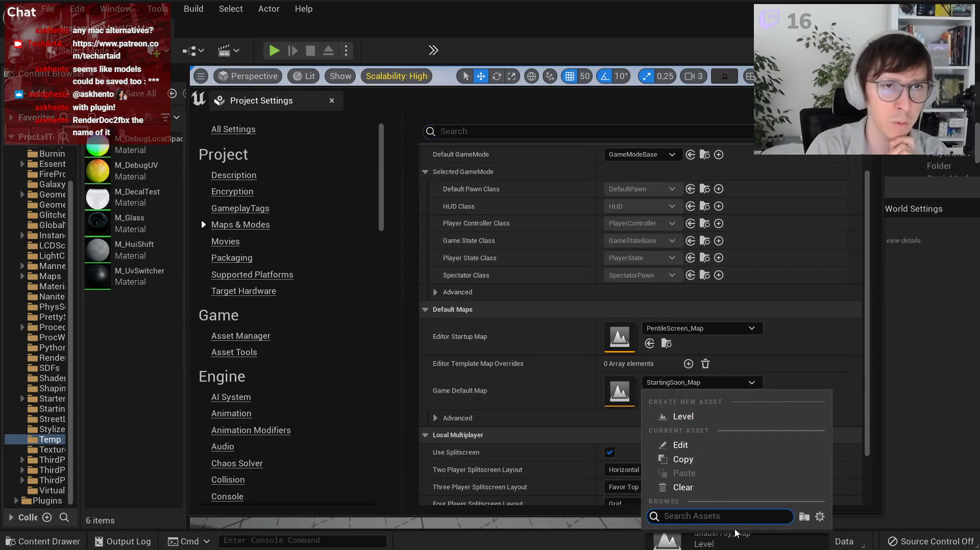
{"action": "type", "text": "matsv"}
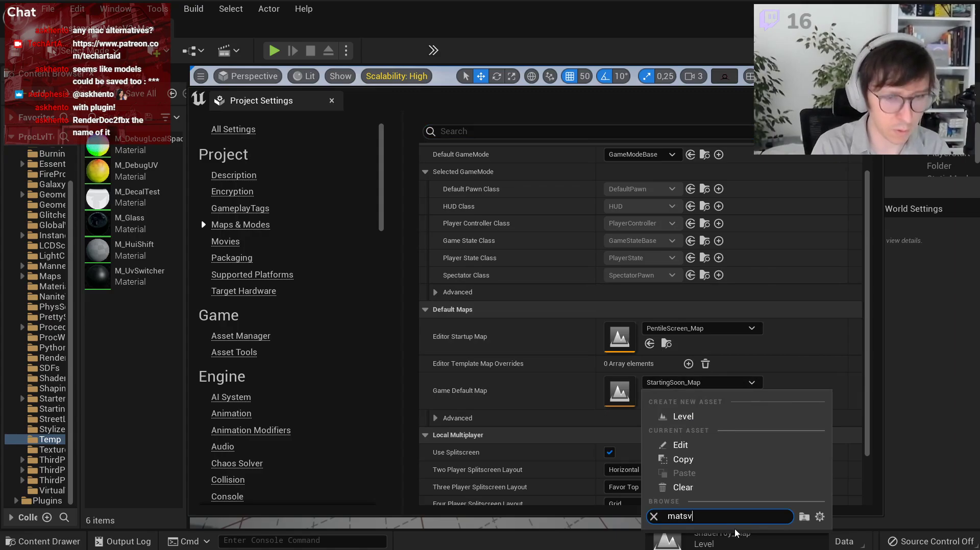
{"action": "type", "text": "2"}
{"action": "left_click", "coordinate": [735, 533]}
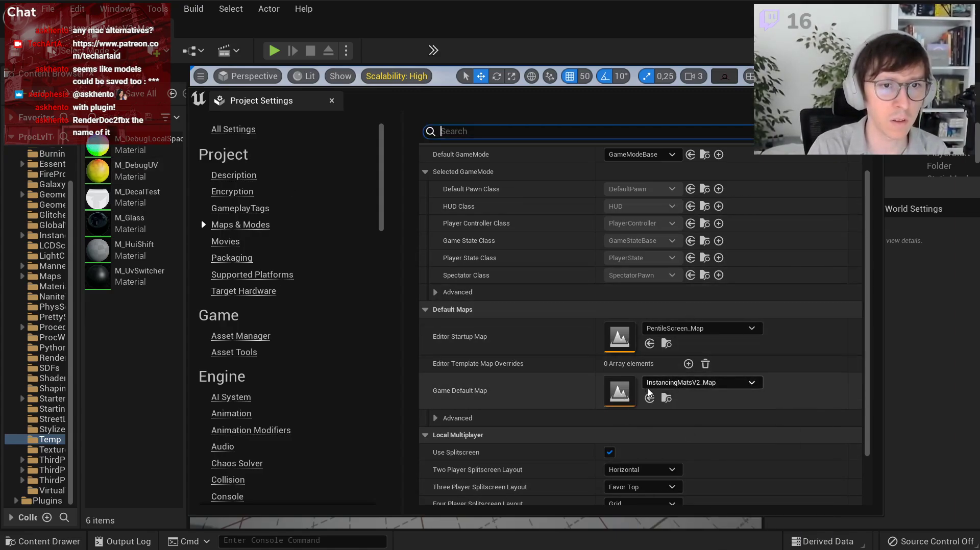
Step: Copy the Game Default Map value into Editor Startup Map and return to the level editor
{"action": "right_click", "coordinate": [633, 393]}
{"action": "left_click", "coordinate": [653, 399]}
{"action": "right_click", "coordinate": [615, 338]}
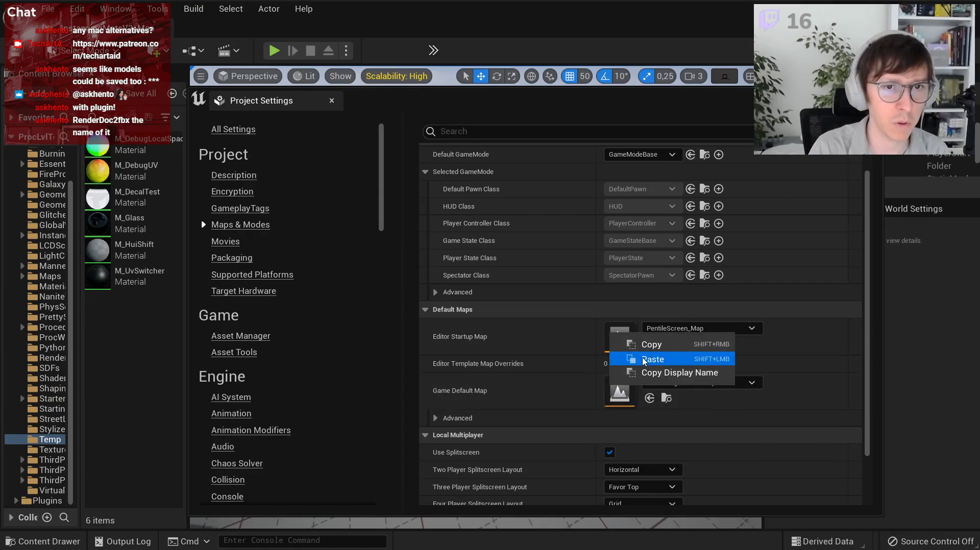
{"action": "left_click", "coordinate": [653, 359]}
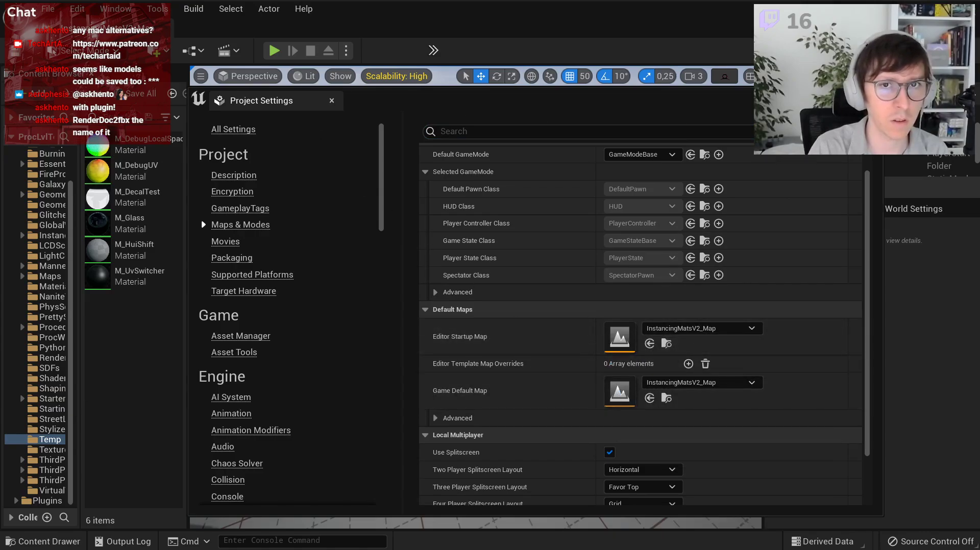
{"action": "left_click", "coordinate": [503, 76]}
Step: Start packaging the project for Windows and browse to the UnrealProjectBuilds folder on the WORK (W:) drive
{"action": "left_click", "coordinate": [442, 50]}
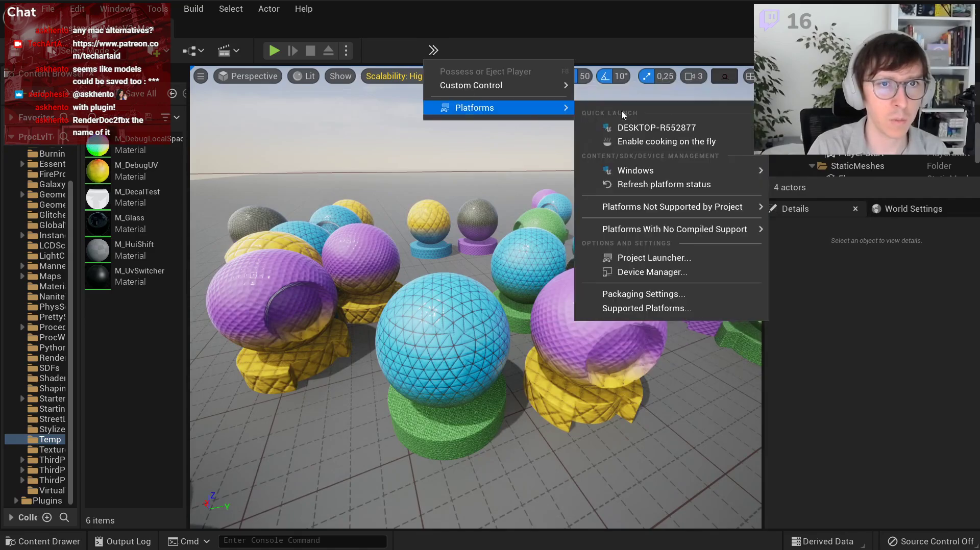
{"action": "mouse_move", "coordinate": [747, 173]}
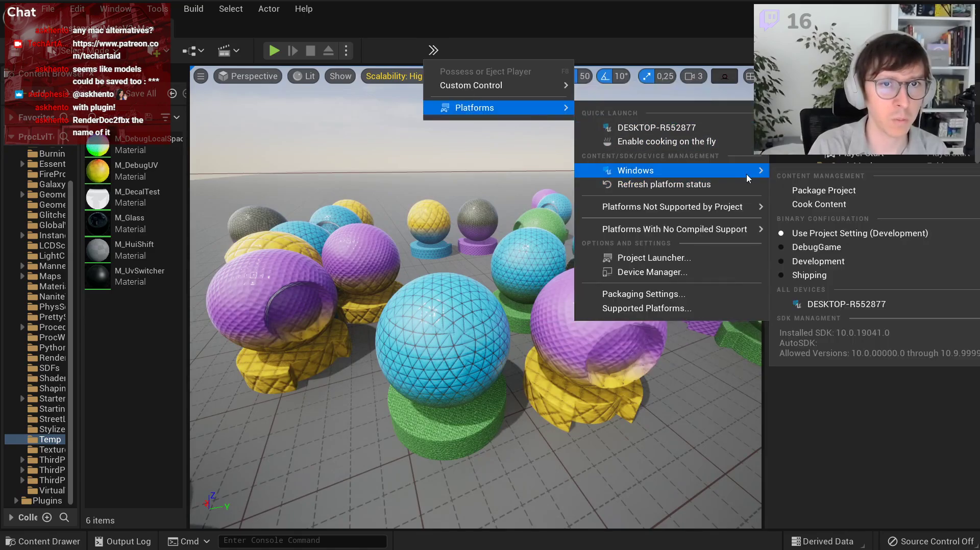
{"action": "left_click", "coordinate": [821, 191]}
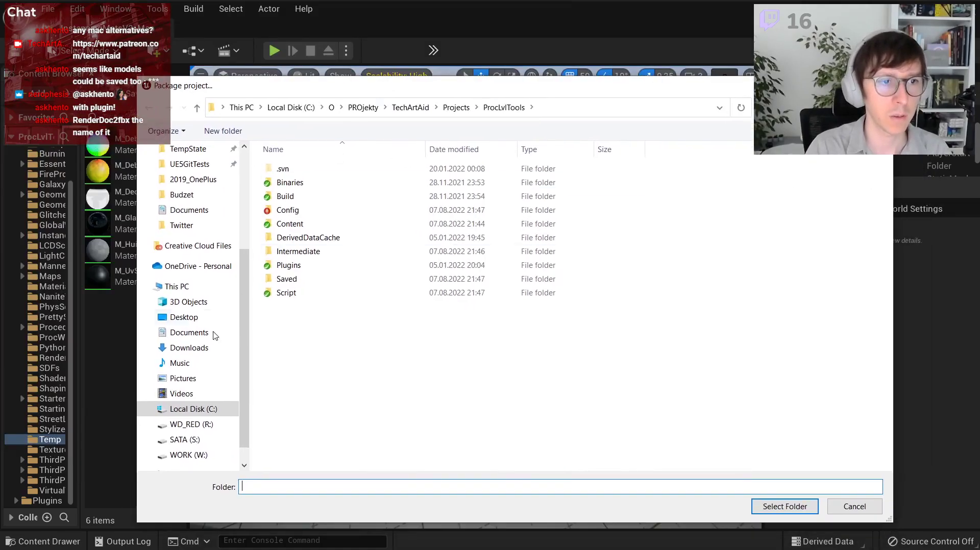
{"action": "left_click", "coordinate": [197, 456]}
{"action": "left_click", "coordinate": [326, 423]}
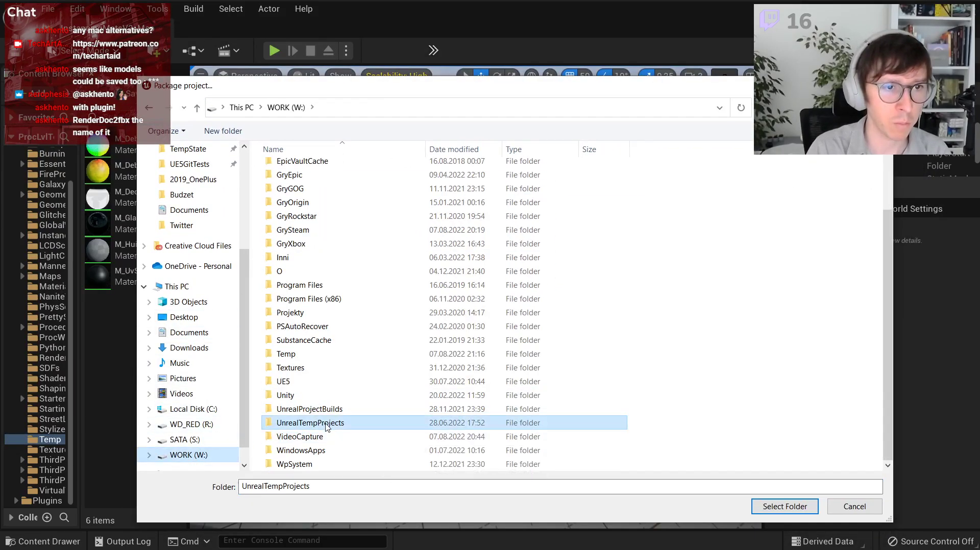
{"action": "double_click", "coordinate": [321, 411]}
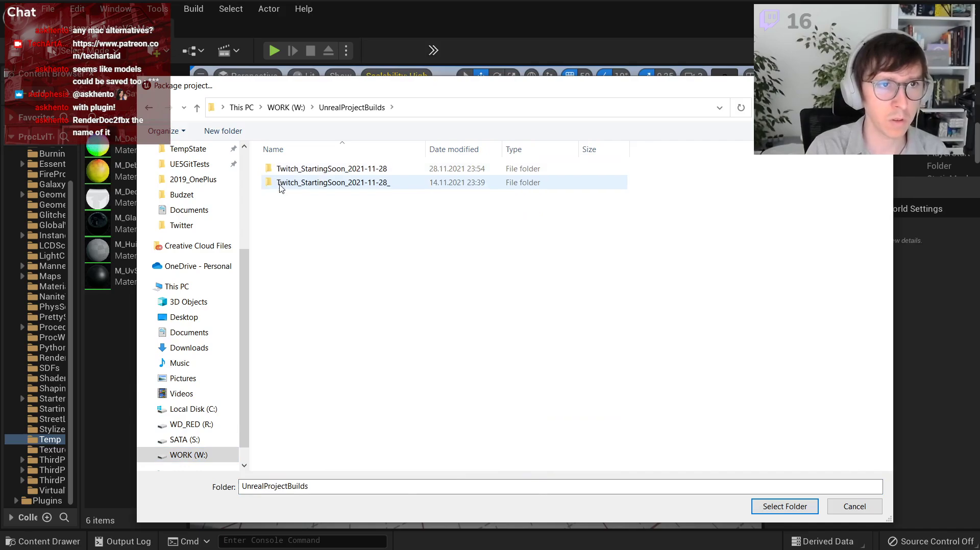
Step: Create a new folder Twitch_RenderDoc_2022-08-07 and choose it as the package destination
{"action": "left_click", "coordinate": [222, 131]}
{"action": "type", "text": "tch_RenderDoc_2022-08-07"}
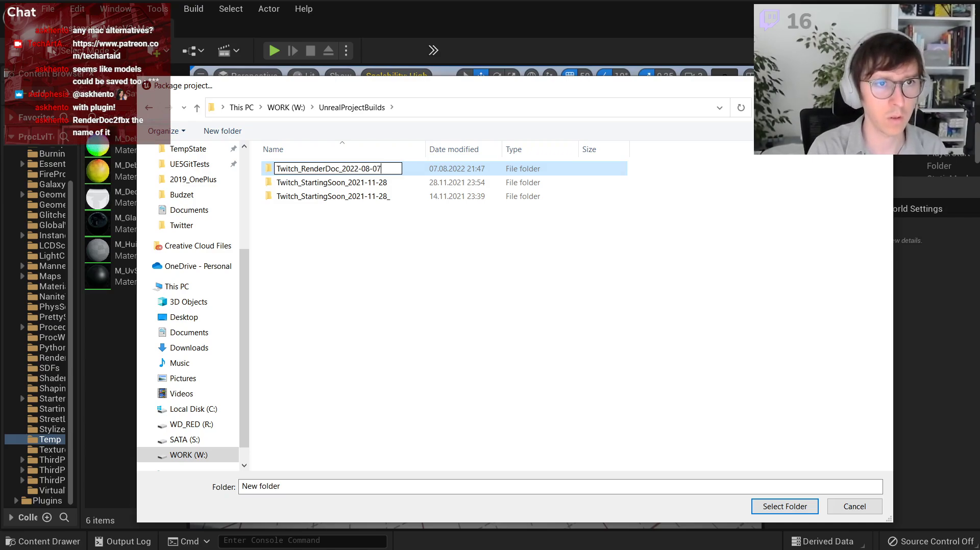
{"action": "key", "text": "Return"}
{"action": "key", "text": "Return"}
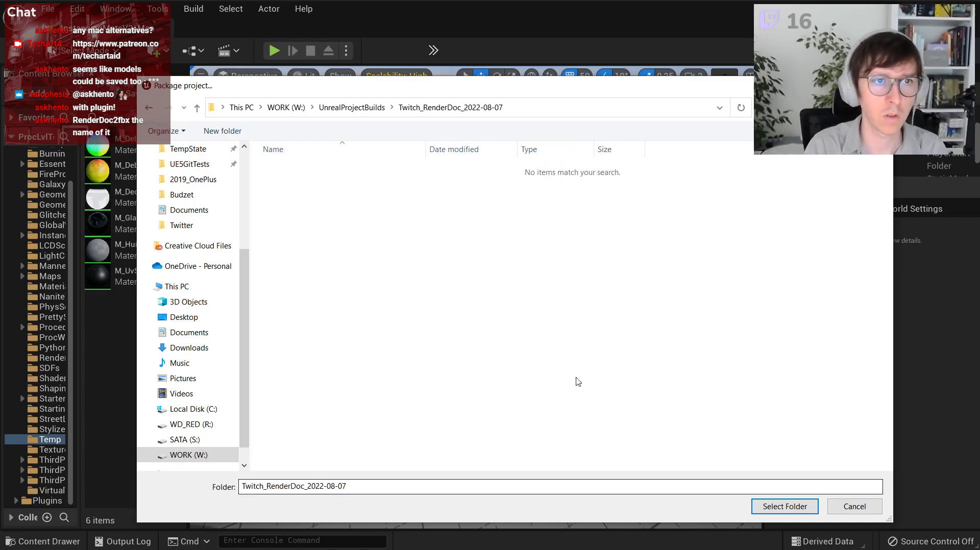
{"action": "left_click", "coordinate": [767, 510]}
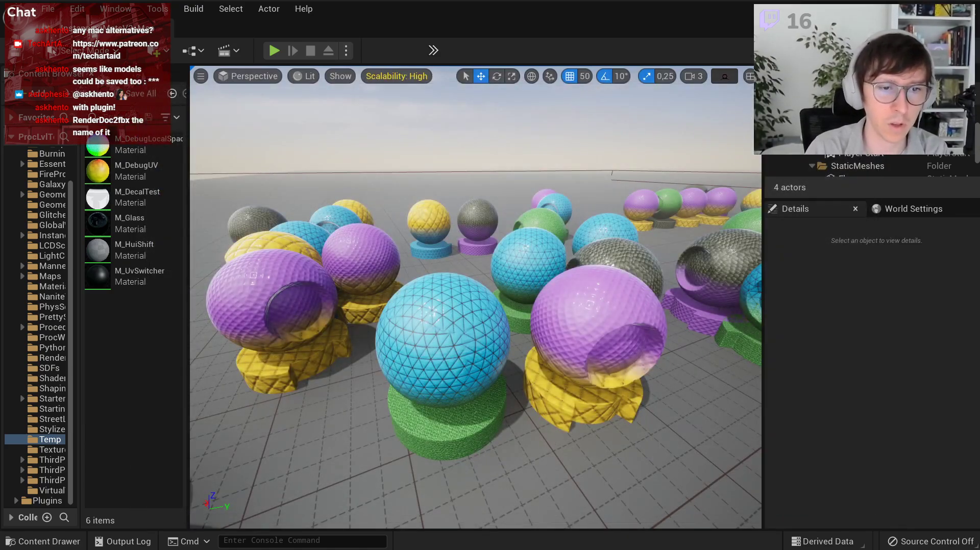
{"action": "key", "text": "grave"}
{"action": "key", "text": "grave"}
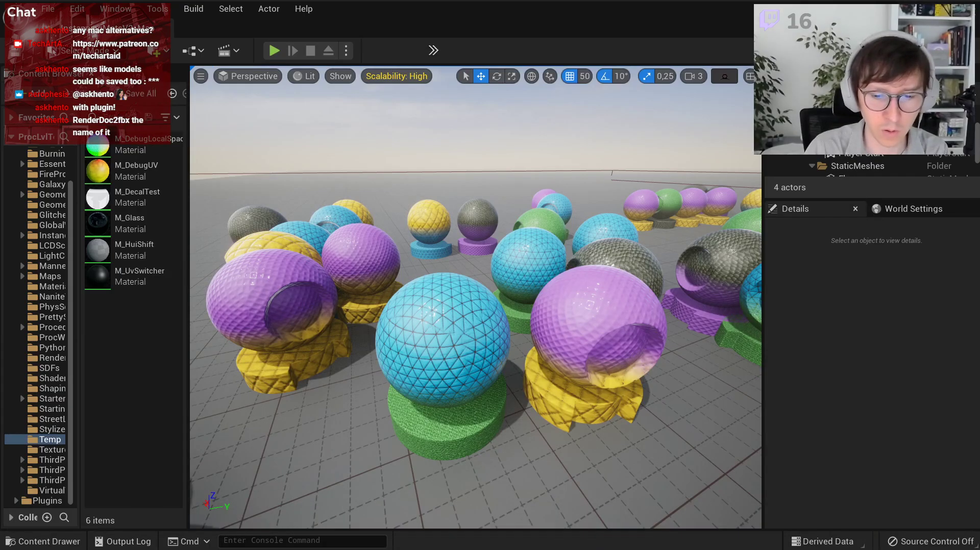
Step: Switch to RenderDoc, maximize its window and show the Texture Viewer with the zoom set to Fit
{"action": "key", "text": "alt+Tab"}
{"action": "left_click_drag", "start_coordinate": [431, 48], "coordinate": [221, 12]}
{"action": "key", "text": "super+Up"}
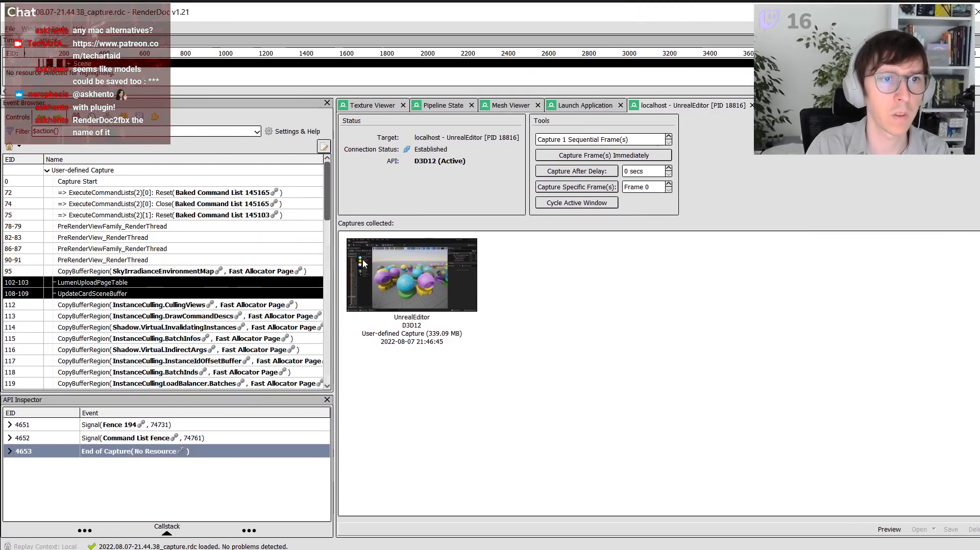
{"action": "left_click", "coordinate": [380, 107]}
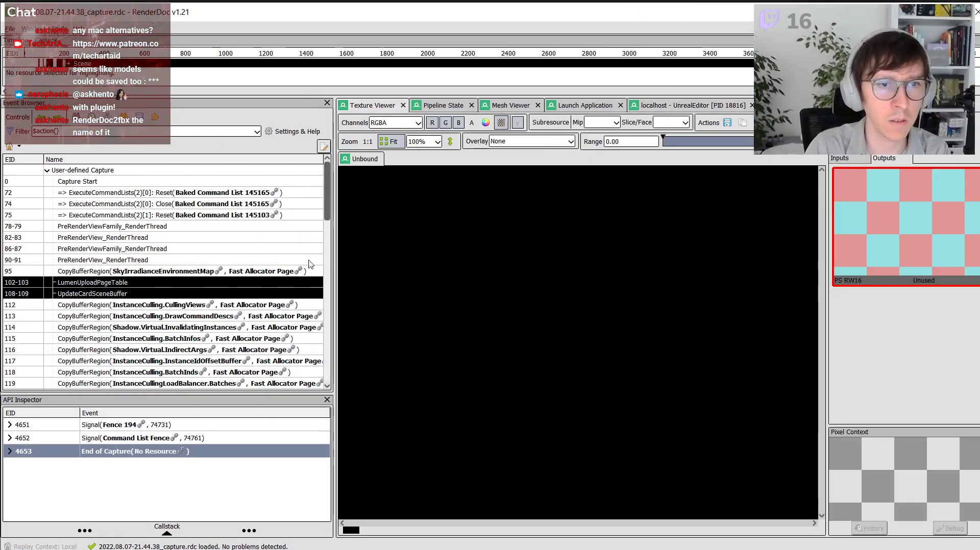
{"action": "scroll", "coordinate": [427, 261], "scroll_direction": "down", "scroll_amount": 3}
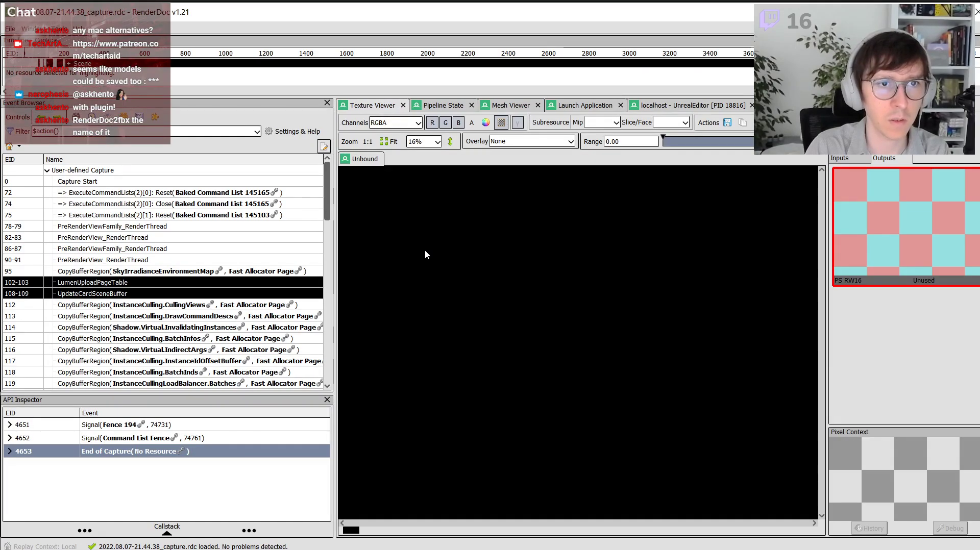
{"action": "left_click", "coordinate": [389, 141]}
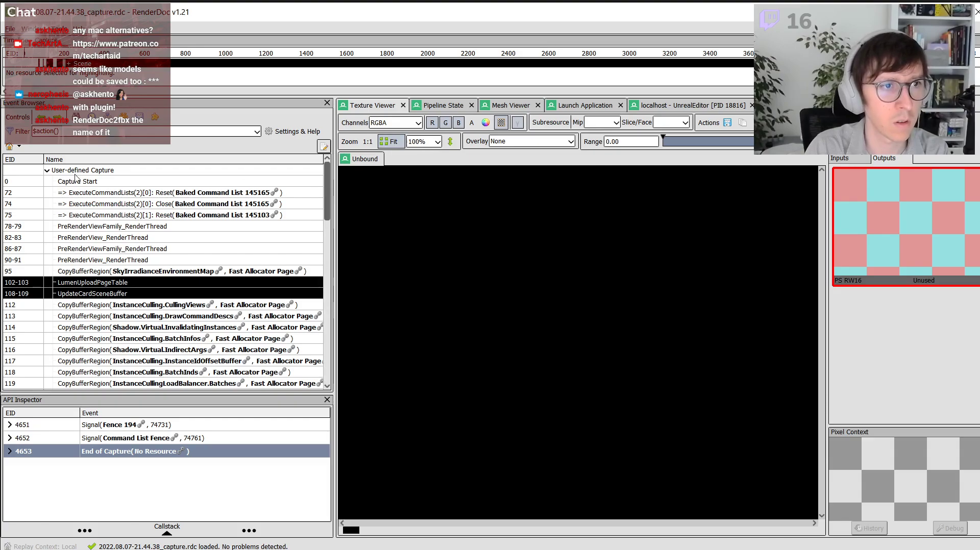
Step: Show the output at event 4650 near the end of the capture and step back through the CanvasBatchedElements events
{"action": "left_click_drag", "start_coordinate": [326, 189], "coordinate": [305, 355]}
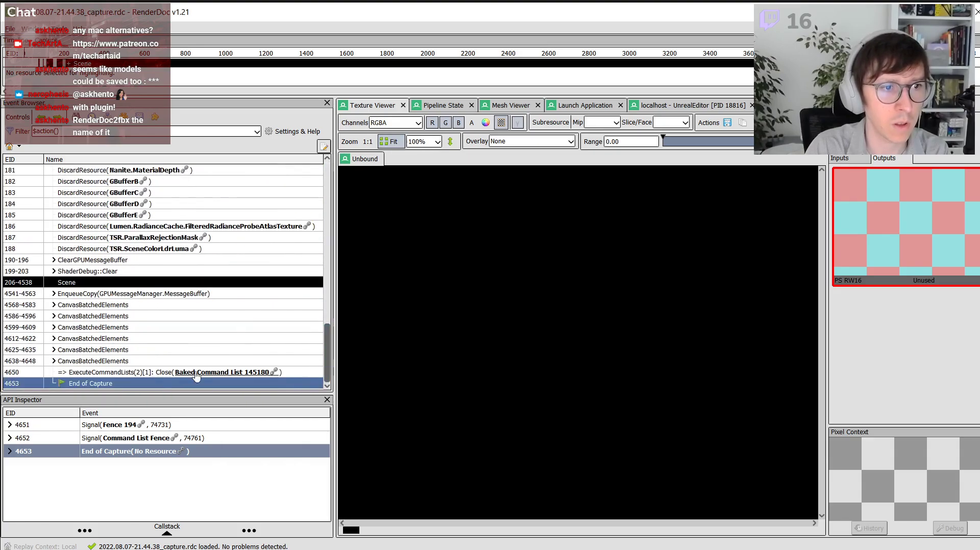
{"action": "left_click", "coordinate": [141, 373]}
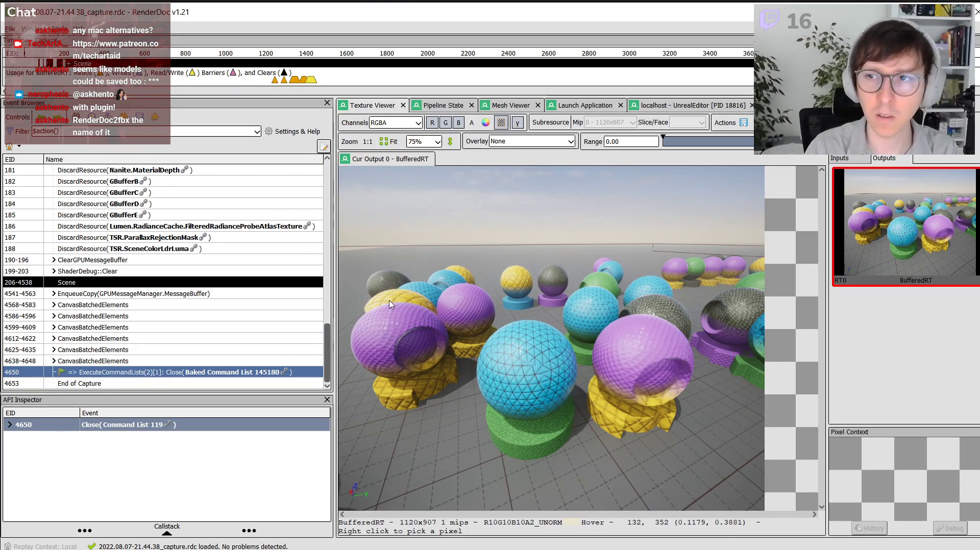
{"action": "left_click", "coordinate": [86, 360]}
{"action": "key", "text": "Up"}
{"action": "key", "text": "Up"}
{"action": "key", "text": "Up"}
{"action": "key", "text": "Up"}
{"action": "key", "text": "Up"}
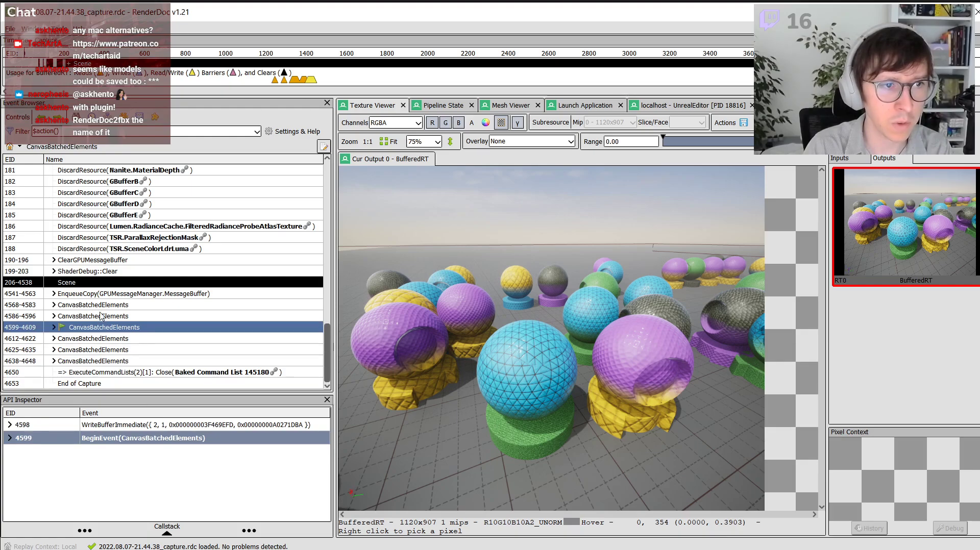
Step: Expand the Scene event group and select the second NaniteMaterialCommands.UpdateBufferState-Transition event
{"action": "left_click", "coordinate": [92, 284]}
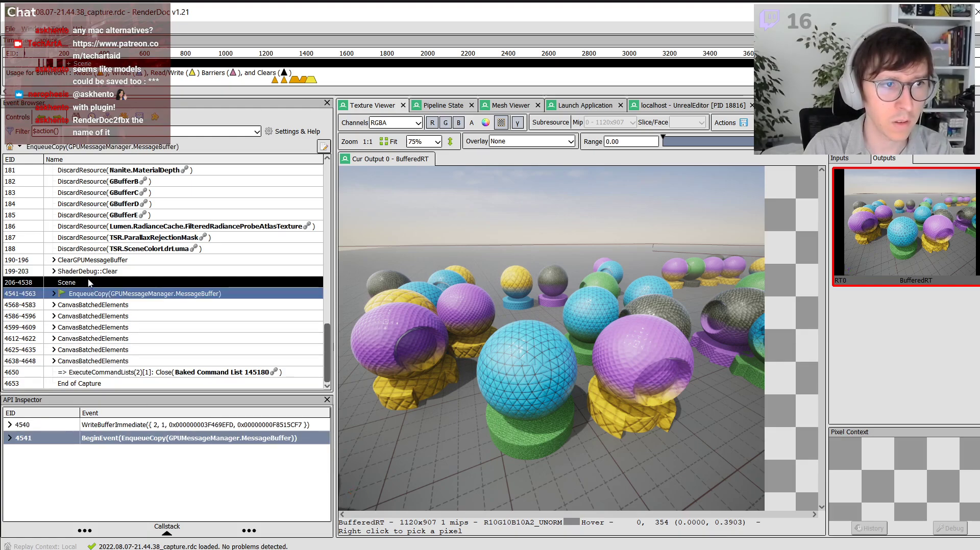
{"action": "left_click", "coordinate": [53, 282]}
{"action": "scroll", "coordinate": [110, 301], "scroll_direction": "down", "scroll_amount": 5}
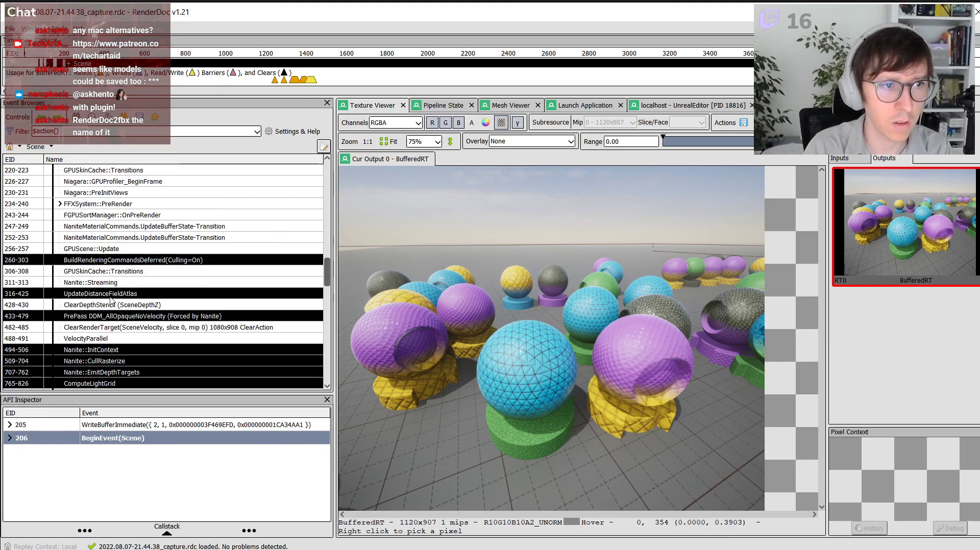
{"action": "scroll", "coordinate": [102, 303], "scroll_direction": "up", "scroll_amount": 3}
{"action": "left_click", "coordinate": [99, 304]}
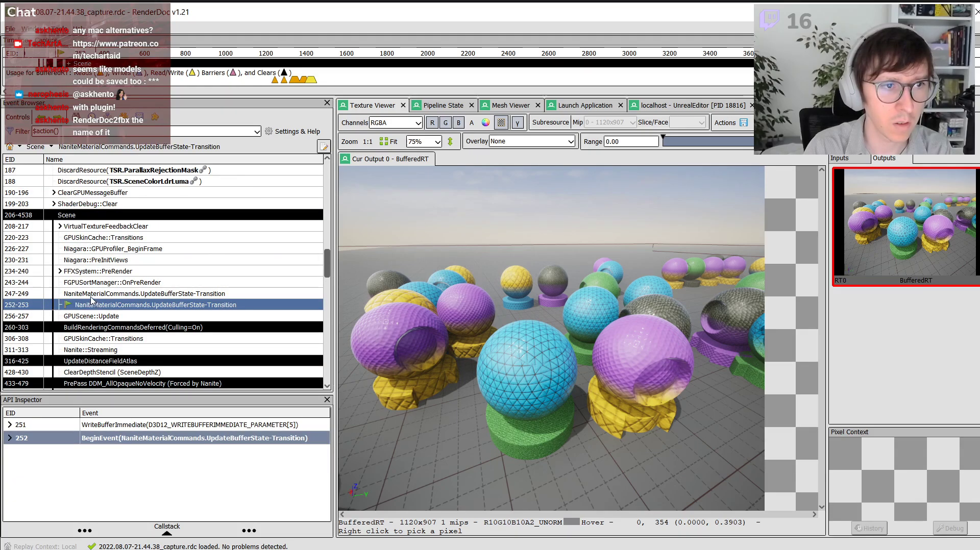
Step: Examine the DiscardResource events for GBufferC and GBufferE before the Scene group, enlarging the GBufferE output to 225%
{"action": "left_click", "coordinate": [93, 294]}
{"action": "left_click", "coordinate": [86, 260]}
{"action": "scroll", "coordinate": [85, 264], "scroll_direction": "up", "scroll_amount": 4}
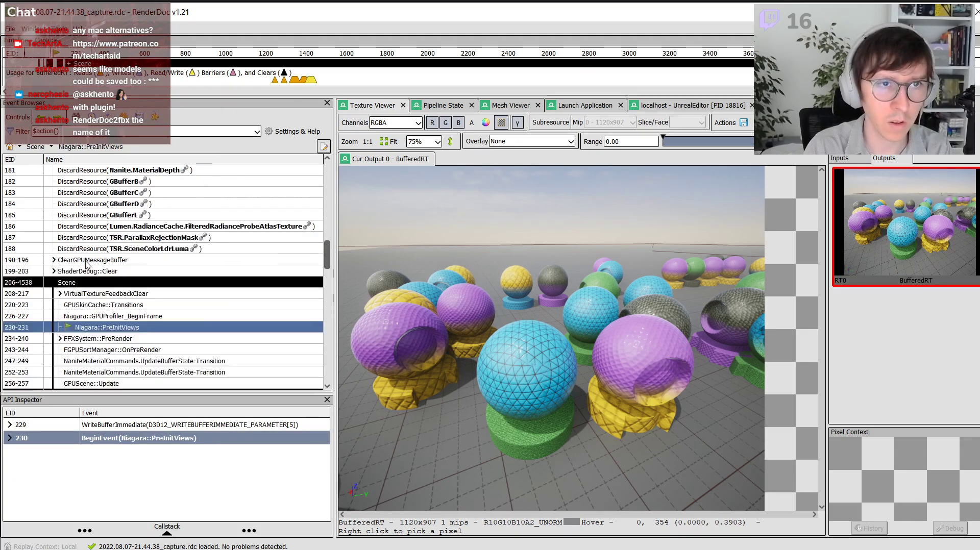
{"action": "left_click", "coordinate": [86, 261]}
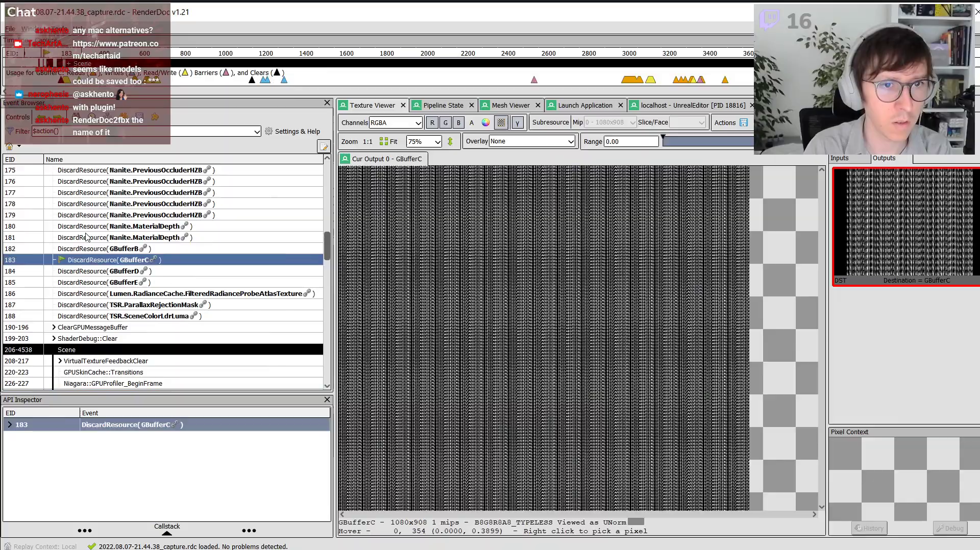
{"action": "left_click", "coordinate": [97, 283]}
{"action": "left_click", "coordinate": [102, 295]}
{"action": "left_click", "coordinate": [103, 284]}
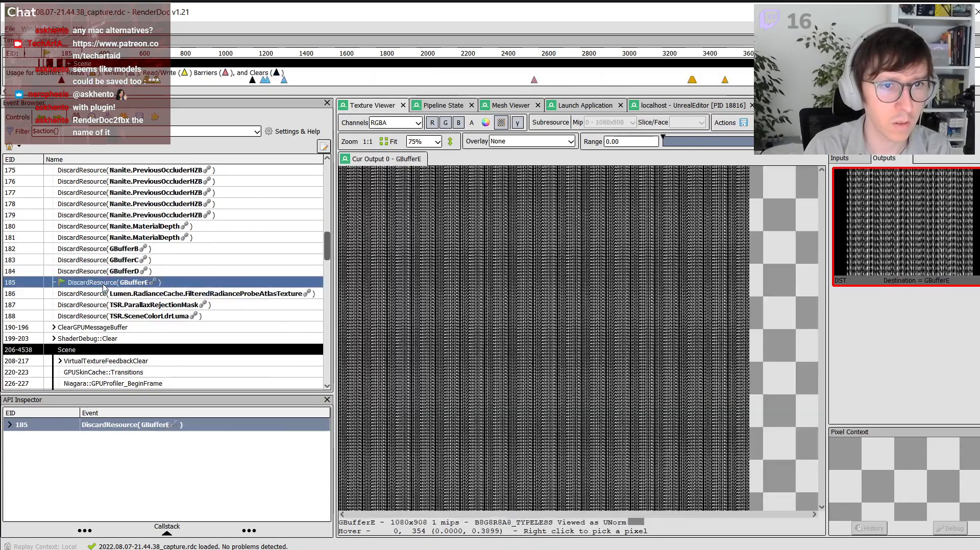
{"action": "scroll", "coordinate": [502, 375], "scroll_direction": "up", "scroll_amount": 5}
{"action": "scroll", "coordinate": [503, 375], "scroll_direction": "up", "scroll_amount": 2}
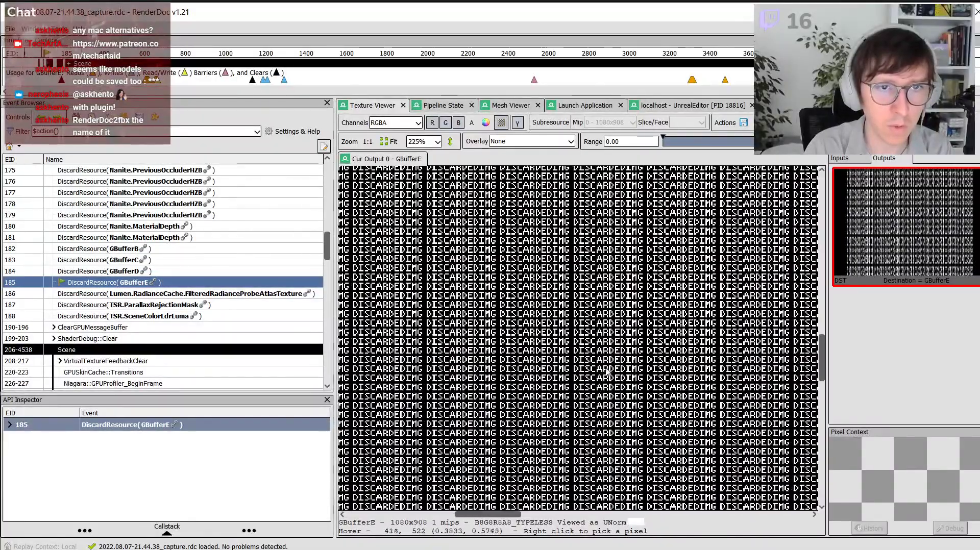
Step: Show the Nanite.PreviousOccluderHZB resource details from event 179, and select the SkyIrradianceEnvironmentMap CopyBufferRegion event near the start of the capture
{"action": "left_click", "coordinate": [145, 215]}
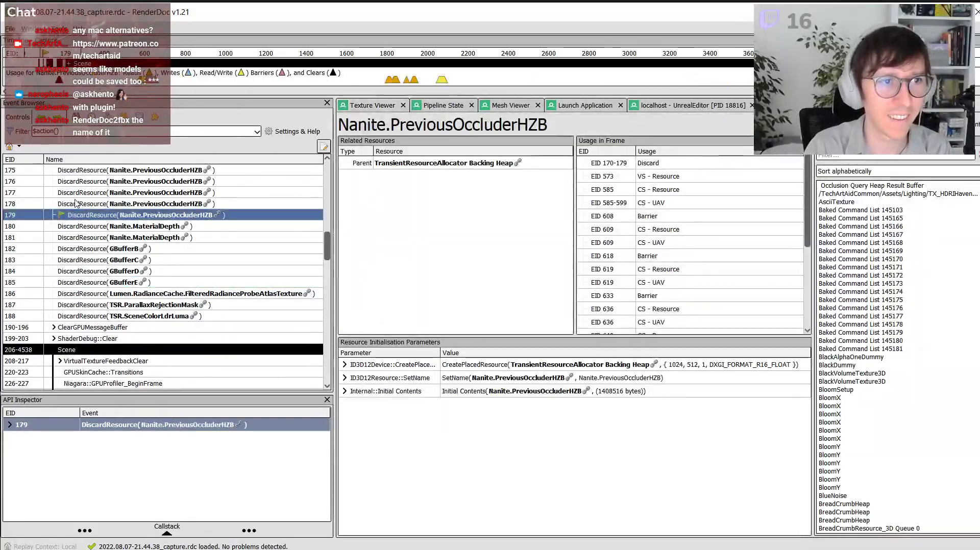
{"action": "key", "text": "Up"}
{"action": "scroll", "coordinate": [162, 256], "scroll_direction": "up", "scroll_amount": 7}
{"action": "scroll", "coordinate": [162, 255], "scroll_direction": "up", "scroll_amount": 9}
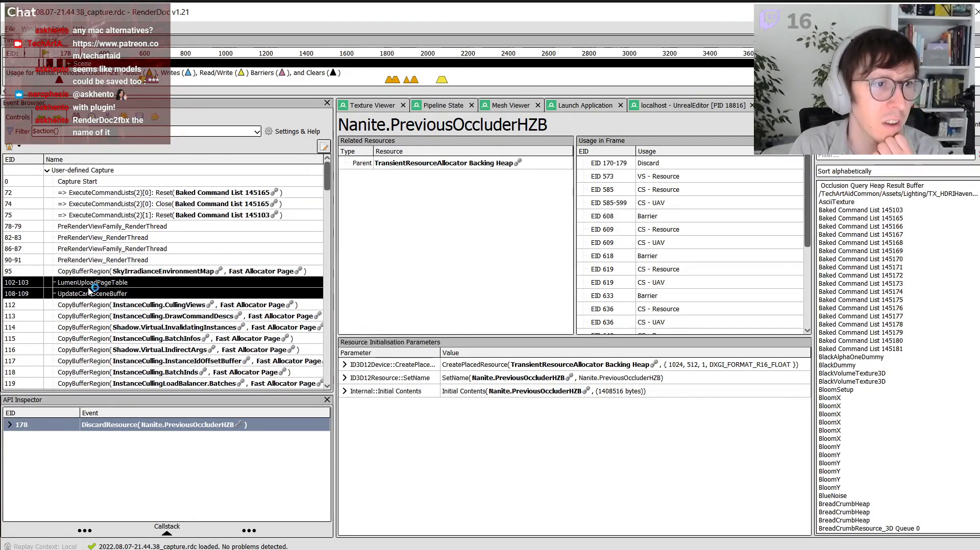
{"action": "left_click_drag", "start_coordinate": [884, 442], "coordinate": [568, 228]}
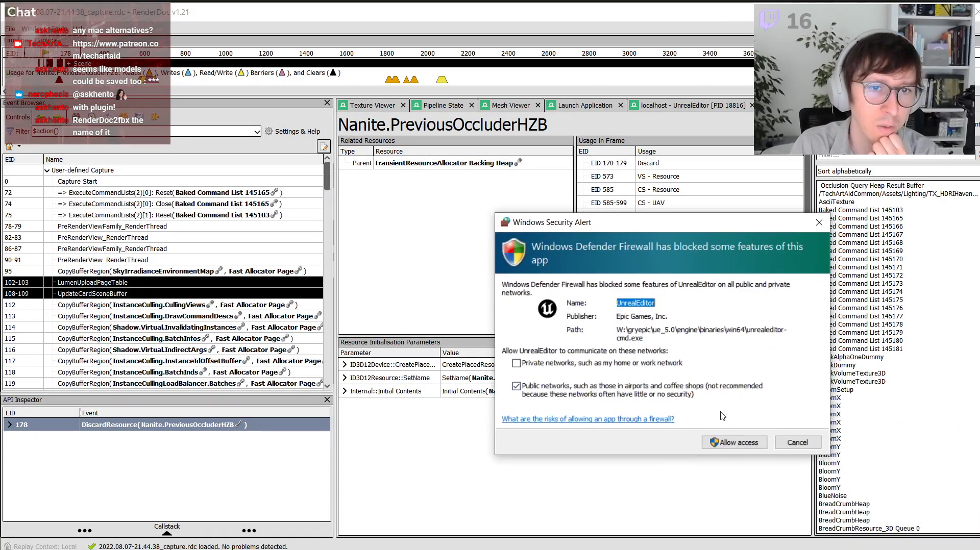
{"action": "left_click", "coordinate": [87, 272]}
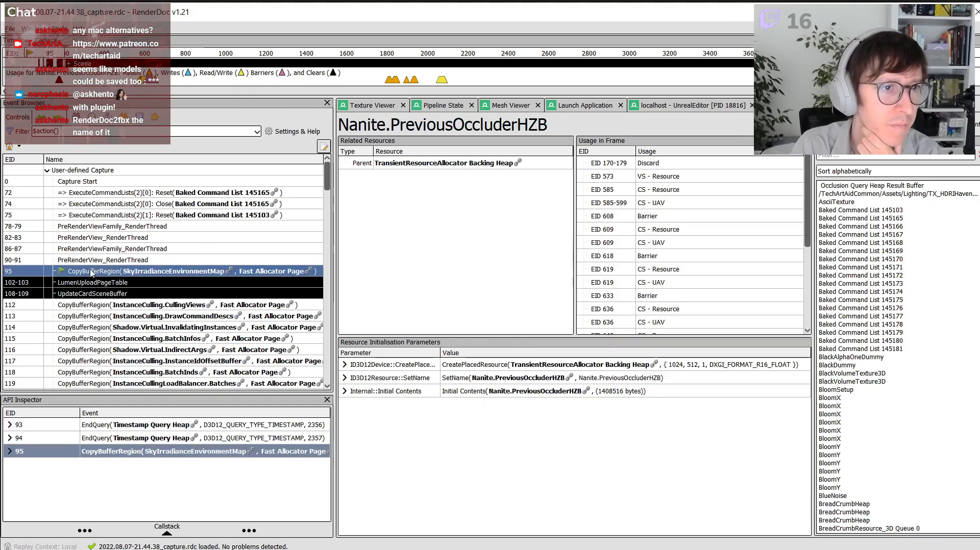
Step: Select VirtualTextureFeedbackClear in the Scene group, and check the command lists inside SubmitCommands, collapsing it again
{"action": "left_click_drag", "start_coordinate": [327, 185], "coordinate": [327, 272]}
{"action": "left_click", "coordinate": [111, 249]}
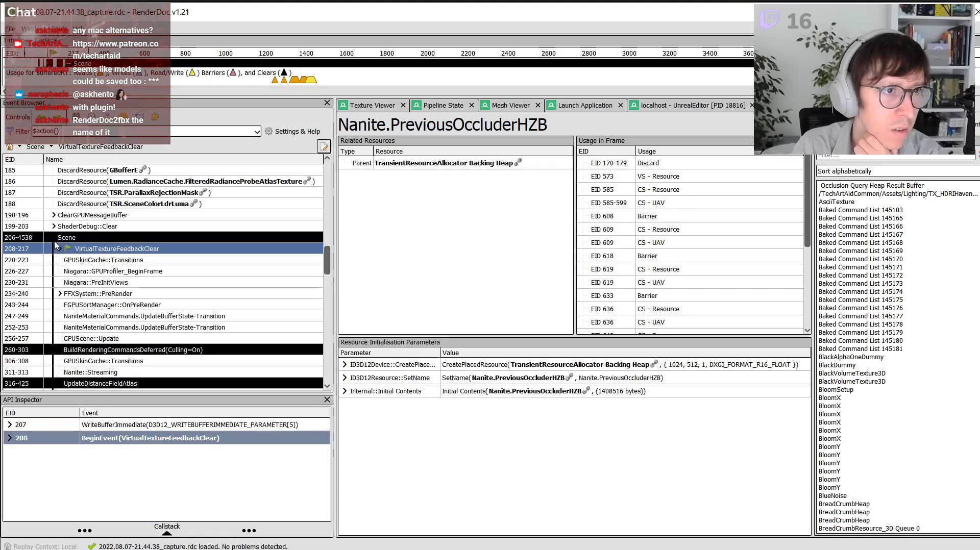
{"action": "scroll", "coordinate": [98, 314], "scroll_direction": "down", "scroll_amount": 2}
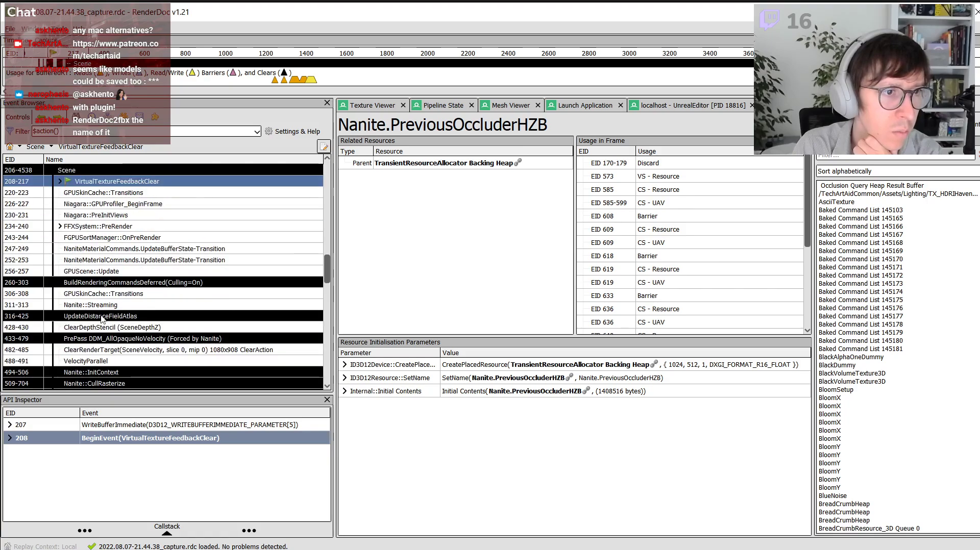
{"action": "scroll", "coordinate": [119, 322], "scroll_direction": "down", "scroll_amount": 8}
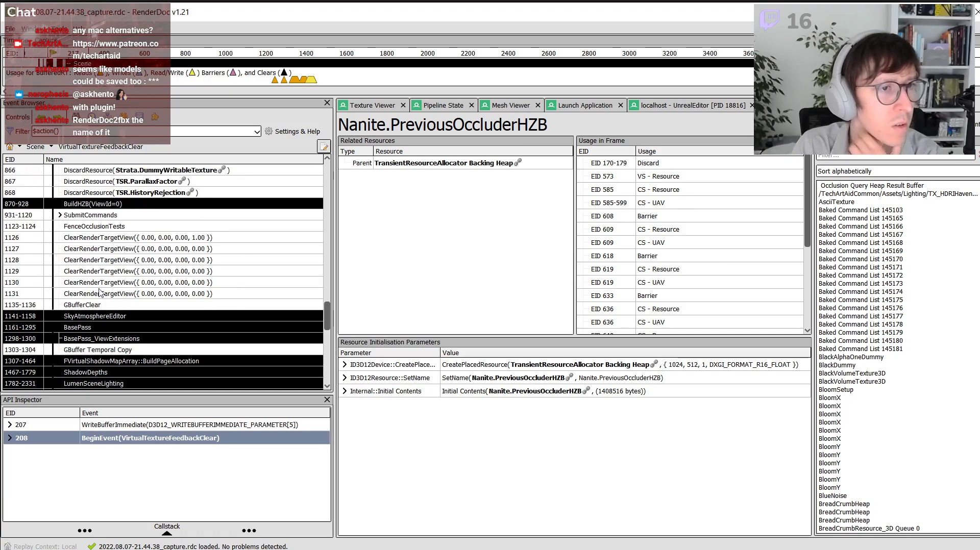
{"action": "left_click", "coordinate": [60, 216]}
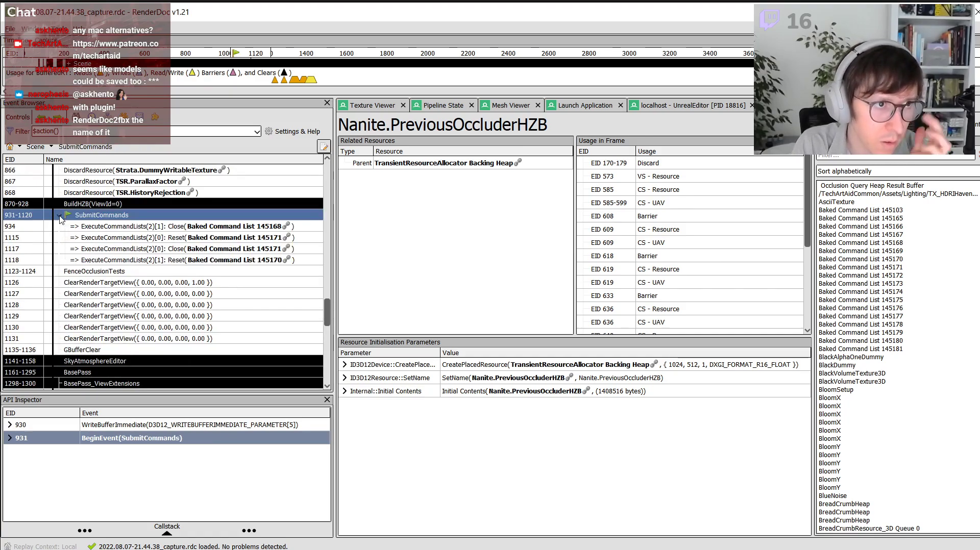
{"action": "left_click", "coordinate": [60, 216]}
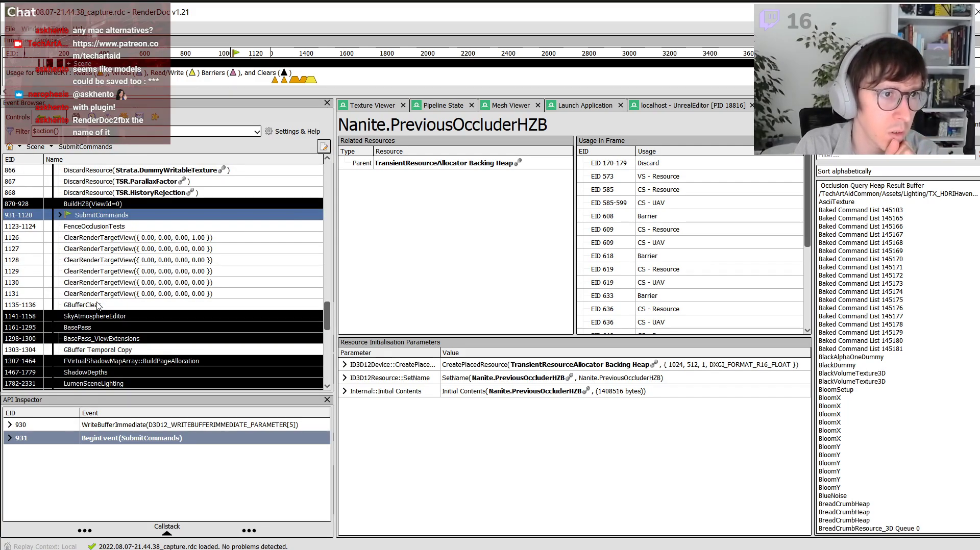
Step: Expand BasePass and BasePassParallel, and examine the SceneColor output of the M_Test_Grid Floor_400x400 event in the Texture Viewer
{"action": "left_click", "coordinate": [87, 329]}
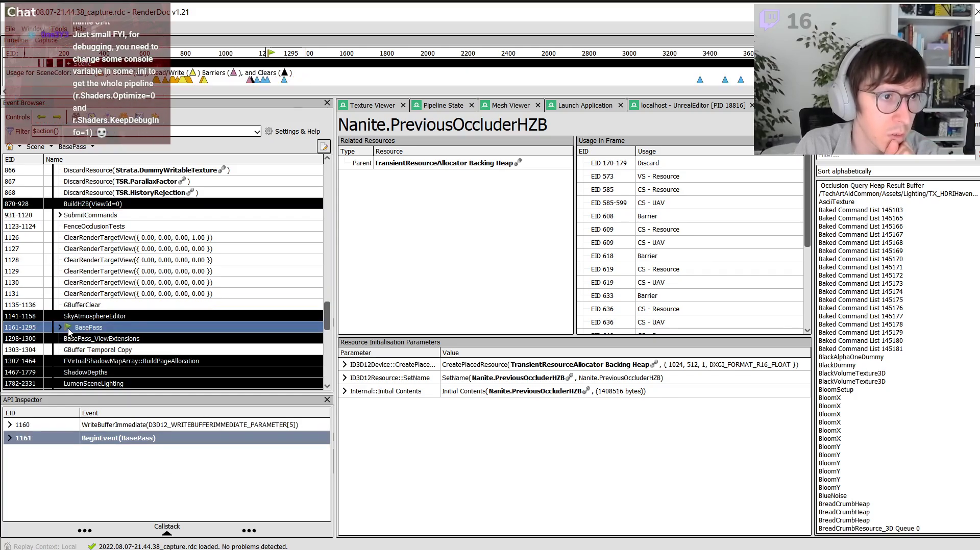
{"action": "left_click", "coordinate": [60, 327]}
{"action": "left_click", "coordinate": [67, 339]}
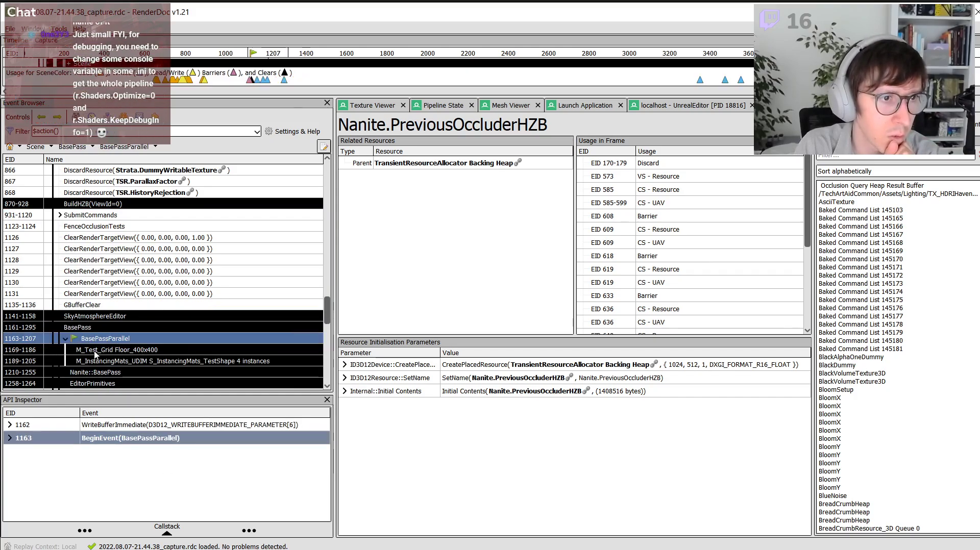
{"action": "left_click", "coordinate": [95, 352]}
{"action": "left_click", "coordinate": [371, 105]}
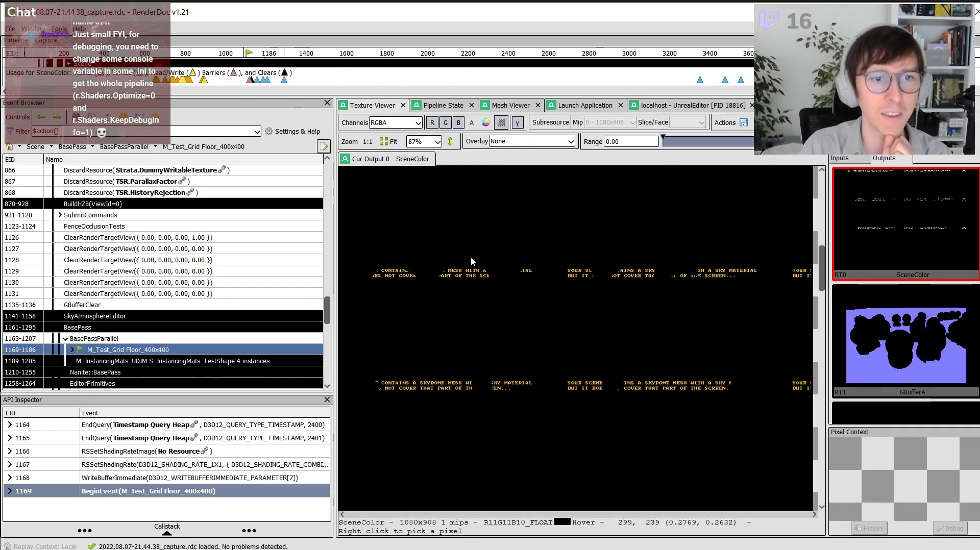
{"action": "scroll", "coordinate": [415, 391], "scroll_direction": "up", "scroll_amount": 2}
{"action": "scroll", "coordinate": [416, 391], "scroll_direction": "up", "scroll_amount": 1}
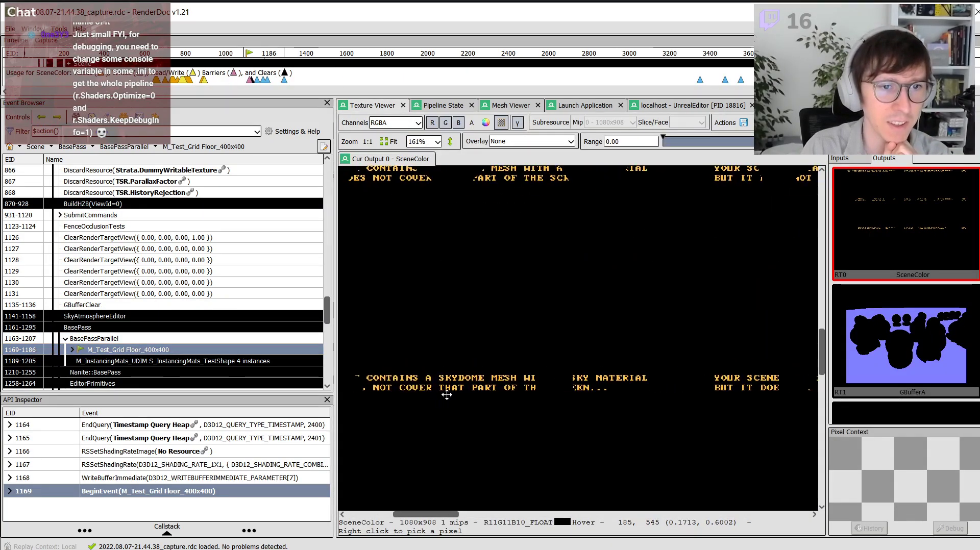
{"action": "left_click_drag", "start_coordinate": [416, 391], "coordinate": [446, 391]}
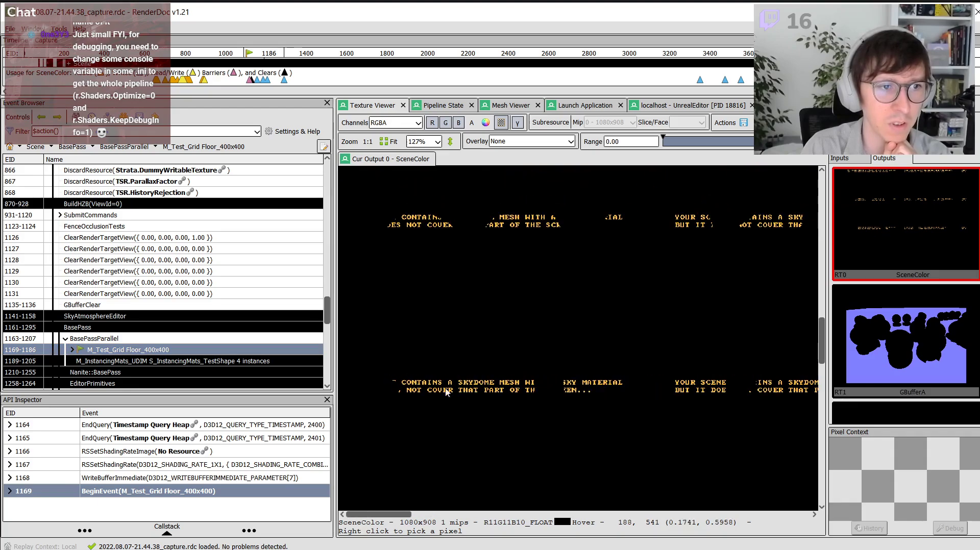
Step: Select the DrawIndexedInstanced(36, 1) call under M_Test_Grid Floor_400x400 and view its whole SceneColor output at 75% zoom
{"action": "left_click", "coordinate": [71, 350]}
{"action": "left_click", "coordinate": [99, 363]}
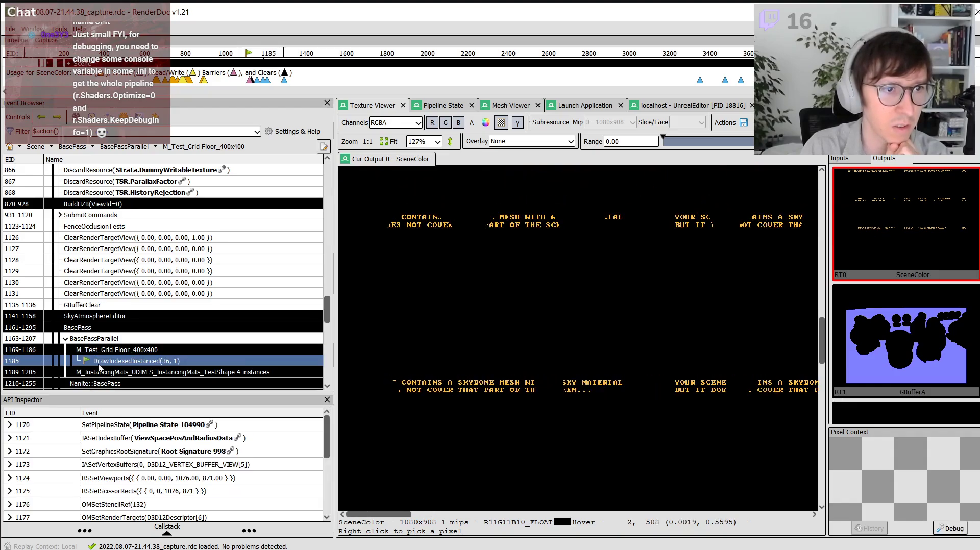
{"action": "scroll", "coordinate": [549, 332], "scroll_direction": "down", "scroll_amount": 5}
{"action": "scroll", "coordinate": [551, 334], "scroll_direction": "up", "scroll_amount": 3}
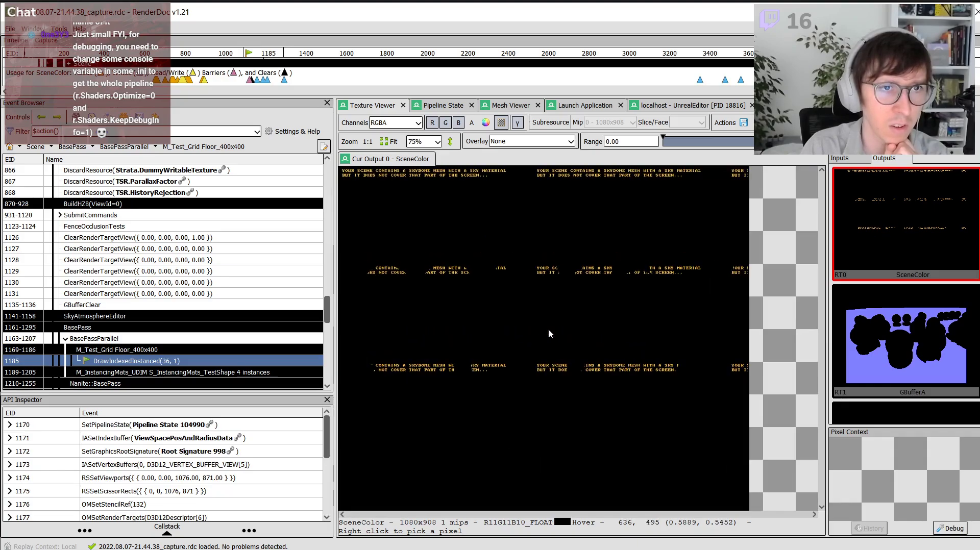
{"action": "scroll", "coordinate": [82, 301], "scroll_direction": "down", "scroll_amount": 2}
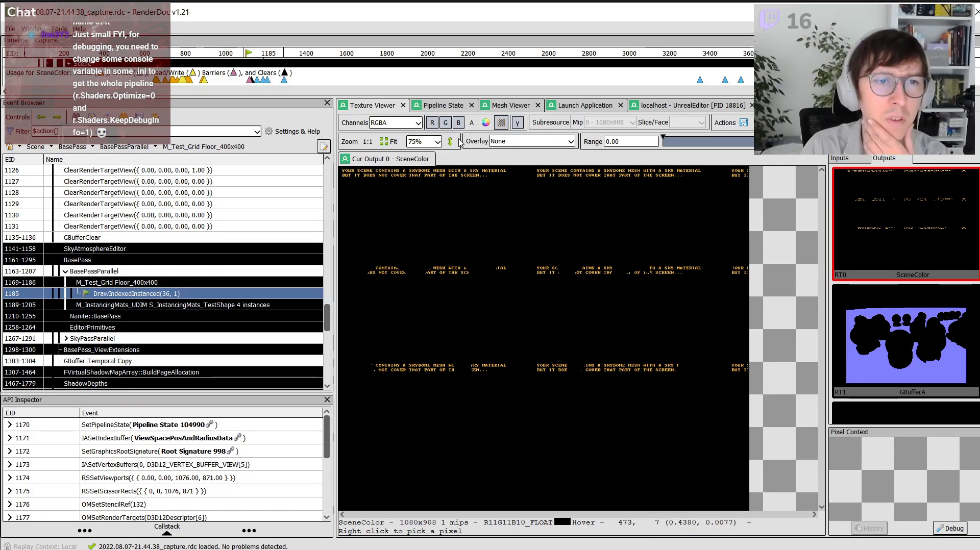
{"action": "scroll", "coordinate": [883, 296], "scroll_direction": "down", "scroll_amount": 5}
{"action": "scroll", "coordinate": [883, 295], "scroll_direction": "up", "scroll_amount": 5}
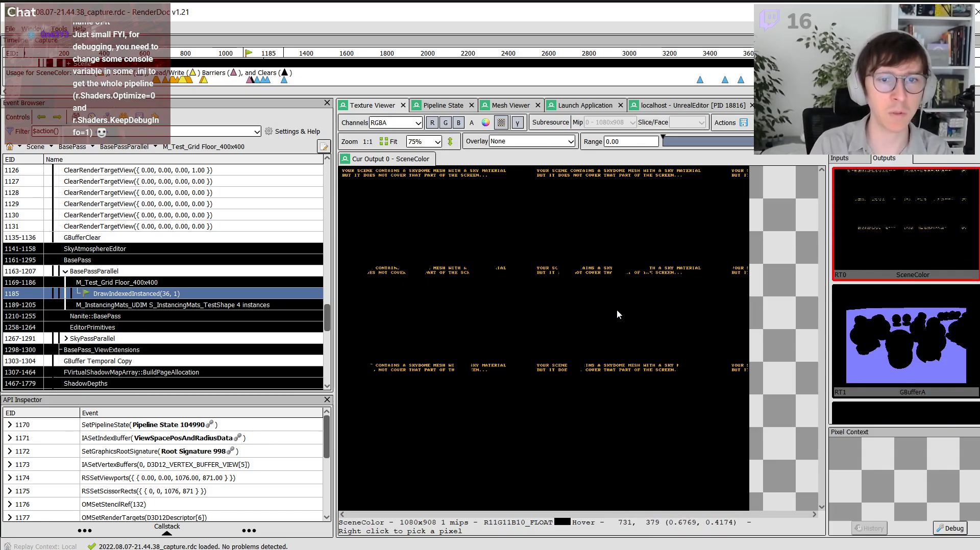
Step: Switch to Unreal Editor and show the level viewport in the Base Color buffer visualization
{"action": "key", "text": "alt+Tab"}
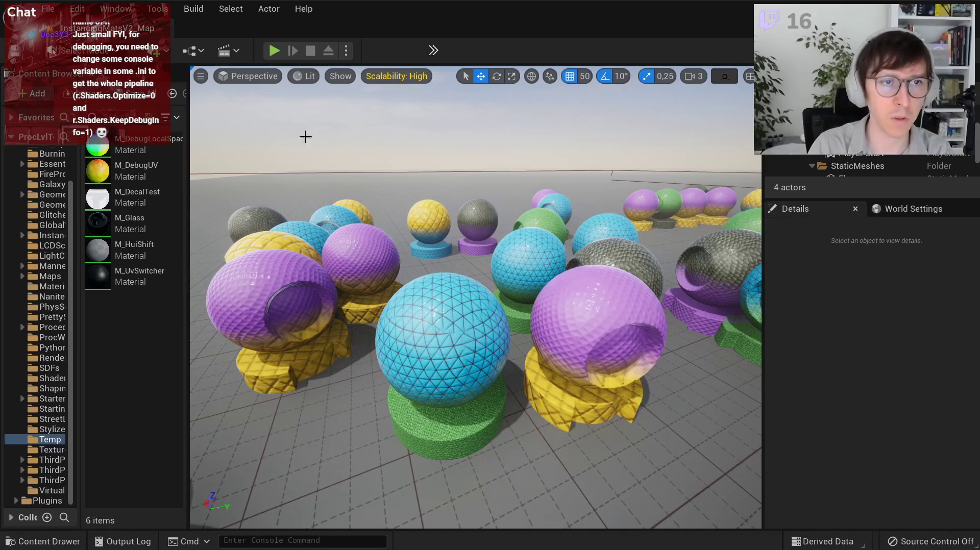
{"action": "left_click", "coordinate": [303, 76]}
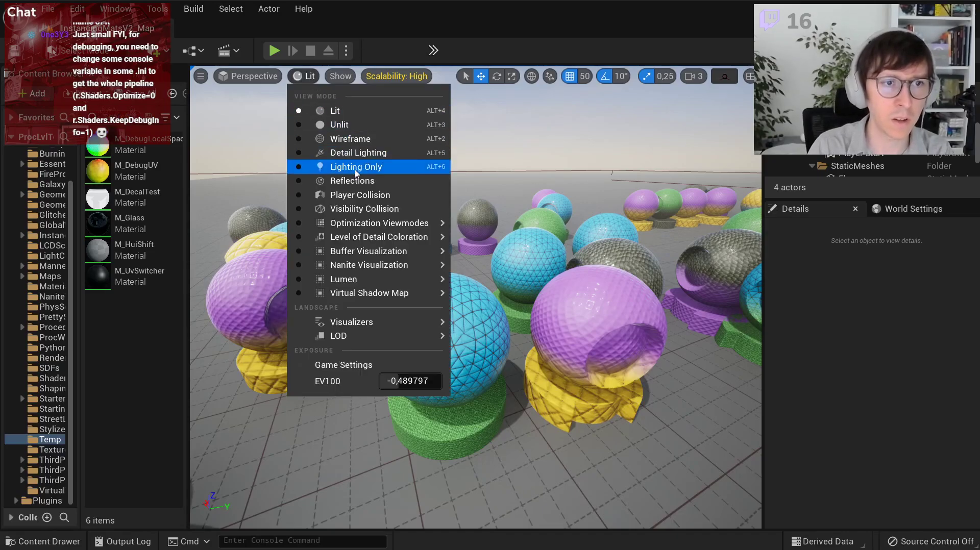
{"action": "mouse_move", "coordinate": [376, 256]}
{"action": "left_click", "coordinate": [517, 293]}
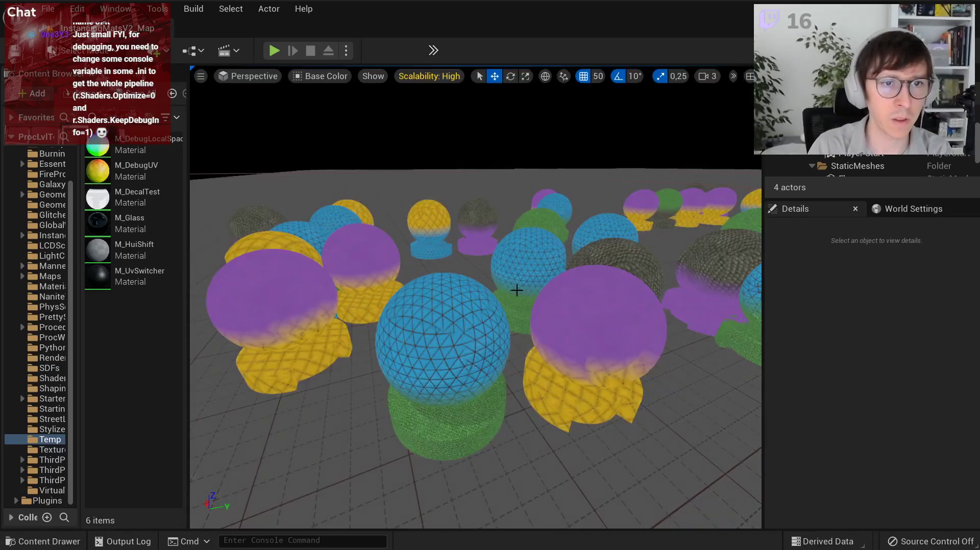
Step: Change the viewport's buffer visualization to World Normal
{"action": "left_click", "coordinate": [304, 76]}
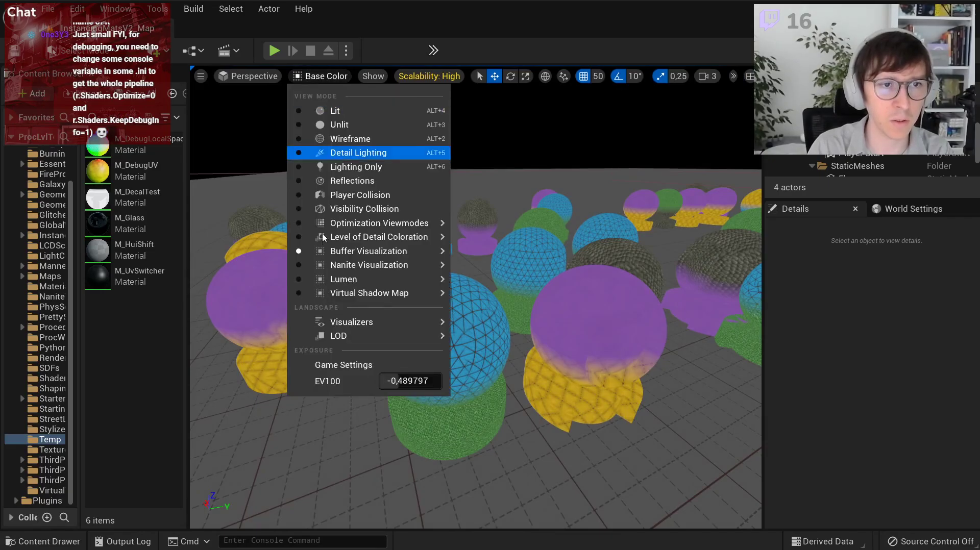
{"action": "mouse_move", "coordinate": [367, 251]}
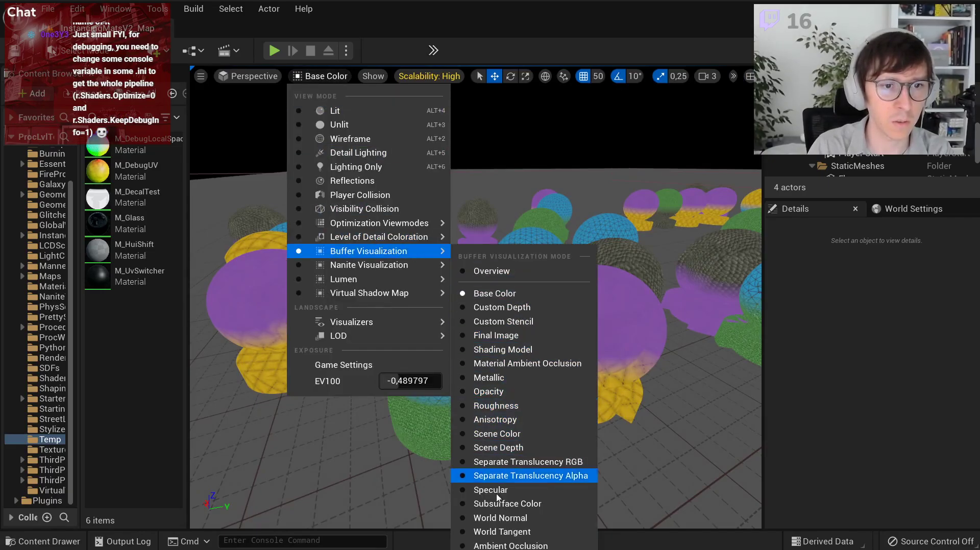
{"action": "left_click", "coordinate": [501, 518]}
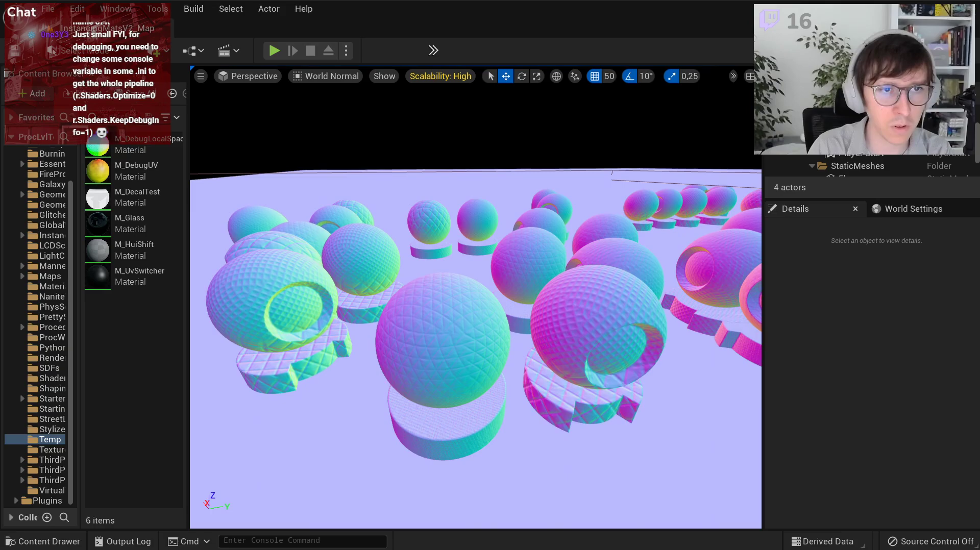
Step: View the level in Detail Lighting mode and return the viewport to Lit
{"action": "left_click", "coordinate": [300, 77]}
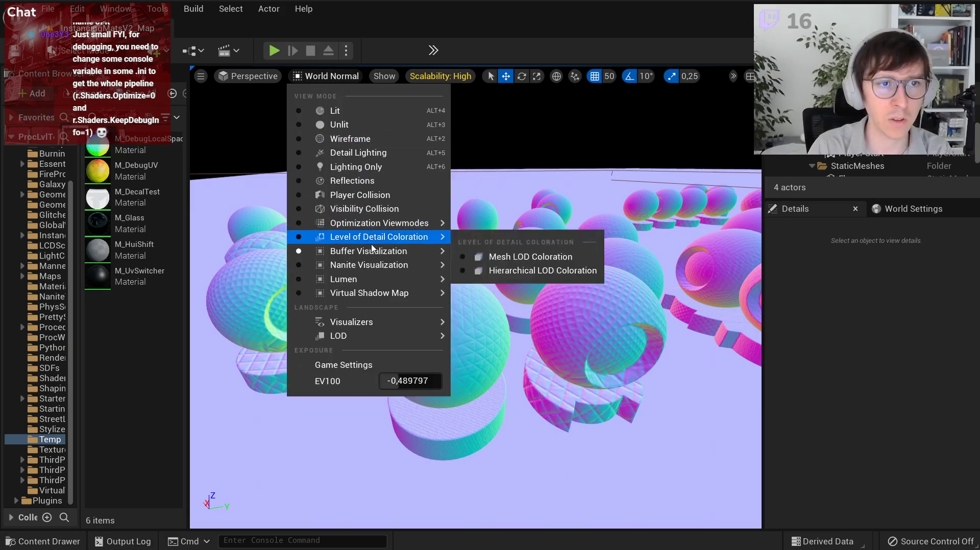
{"action": "mouse_move", "coordinate": [376, 253]}
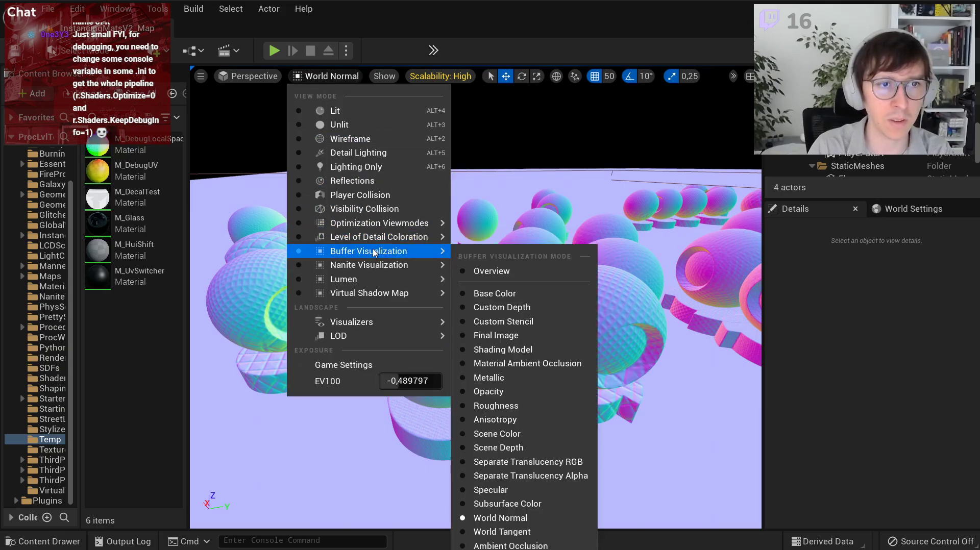
{"action": "left_click", "coordinate": [370, 153]}
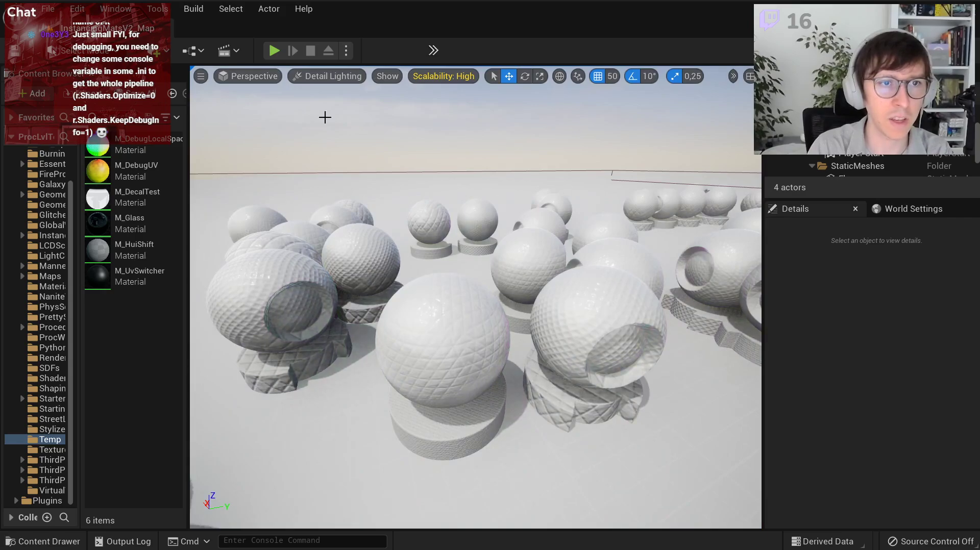
{"action": "left_click", "coordinate": [326, 76]}
{"action": "left_click", "coordinate": [324, 108]}
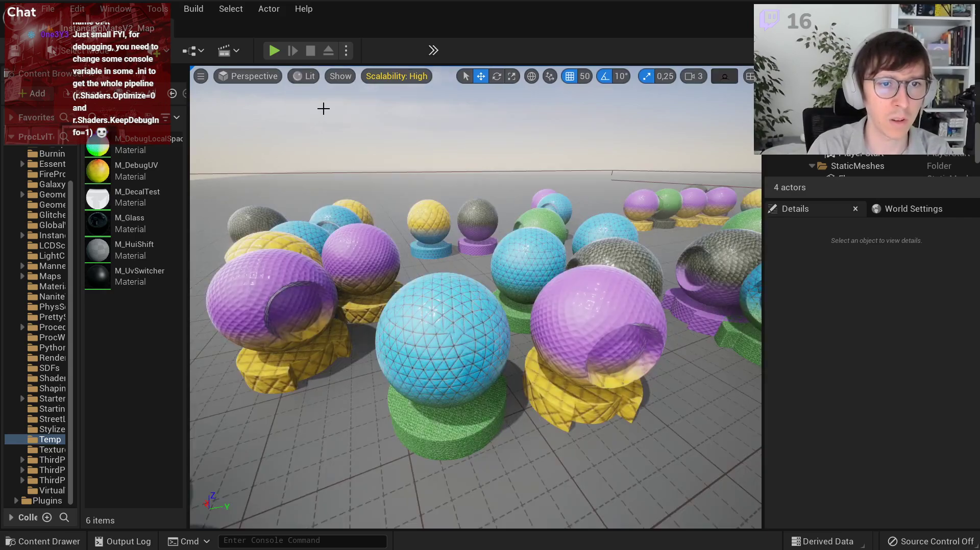
Step: Switch back to RenderDoc and enlarge the SceneColor output to 215% to read the text in its upper-left corner
{"action": "key", "text": "alt+Tab"}
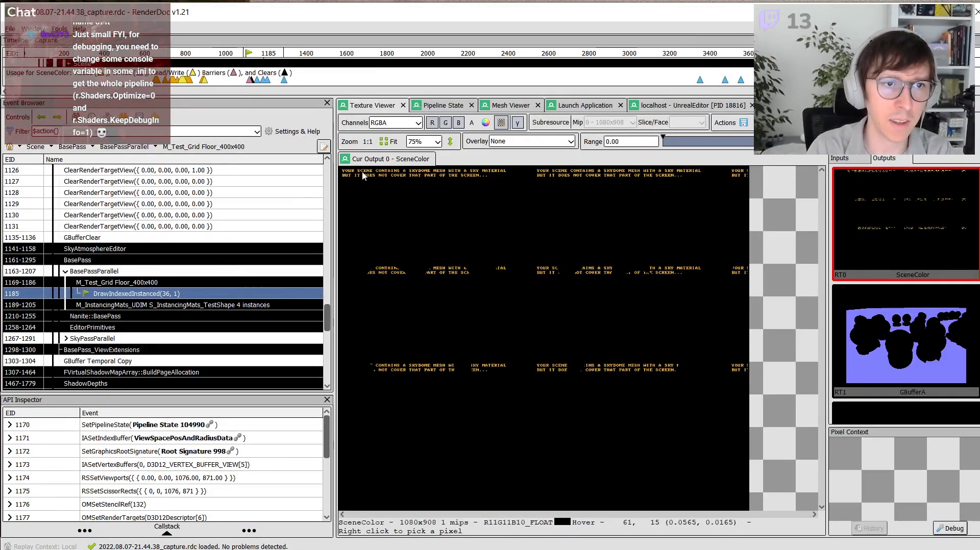
{"action": "scroll", "coordinate": [359, 179], "scroll_direction": "up", "scroll_amount": 3}
{"action": "scroll", "coordinate": [371, 176], "scroll_direction": "up", "scroll_amount": 2}
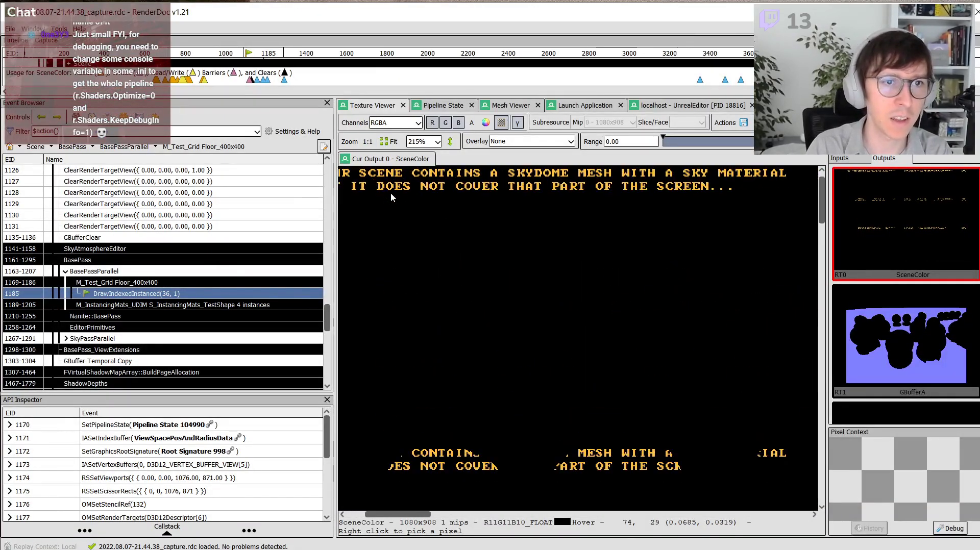
{"action": "left_click_drag", "start_coordinate": [477, 245], "coordinate": [512, 256]}
{"action": "mouse_move", "coordinate": [689, 194]}
{"action": "left_mouse_down"}
{"action": "mouse_move", "coordinate": [644, 196]}
{"action": "mouse_move", "coordinate": [691, 196]}
{"action": "left_mouse_up"}
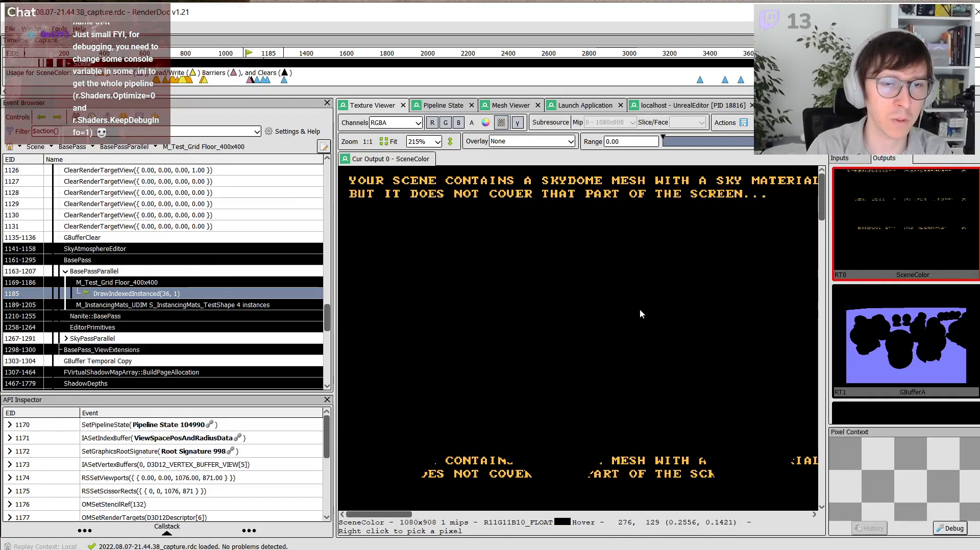
Step: Set the overlay to Wireframe Mesh on the SceneColor output and reduce the texture zoom to 75%
{"action": "scroll", "coordinate": [624, 326], "scroll_direction": "down", "scroll_amount": 2}
{"action": "scroll", "coordinate": [624, 325], "scroll_direction": "down", "scroll_amount": 2}
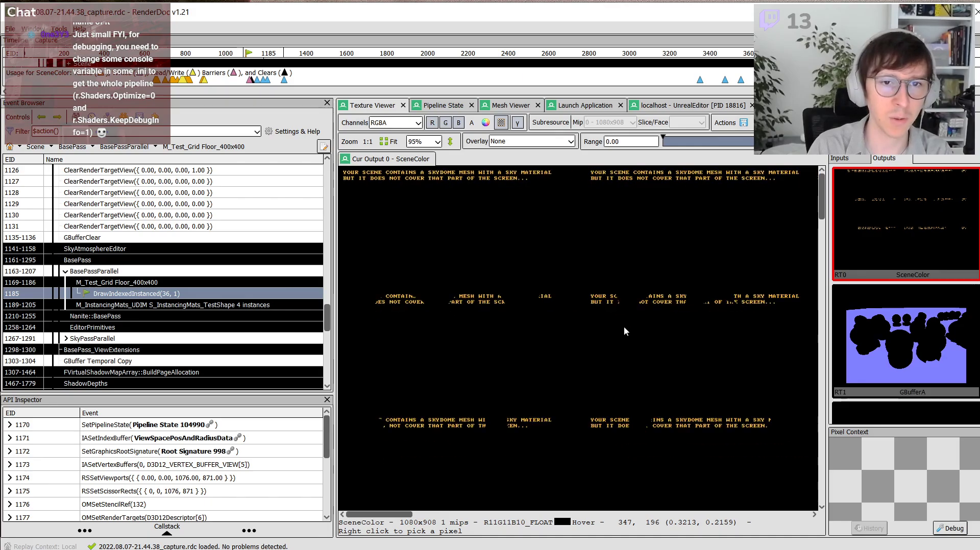
{"action": "scroll", "coordinate": [623, 331], "scroll_direction": "down", "scroll_amount": 1}
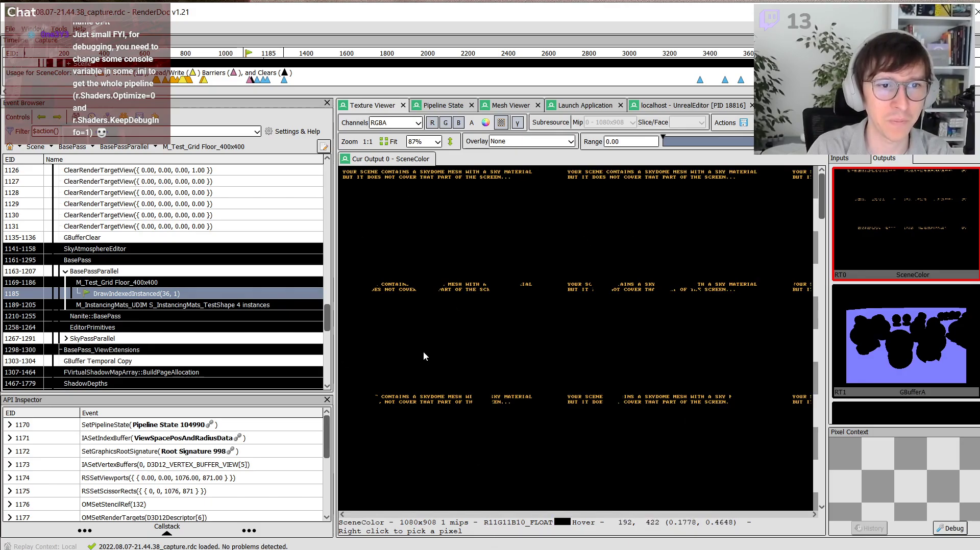
{"action": "scroll", "coordinate": [367, 299], "scroll_direction": "up", "scroll_amount": 5}
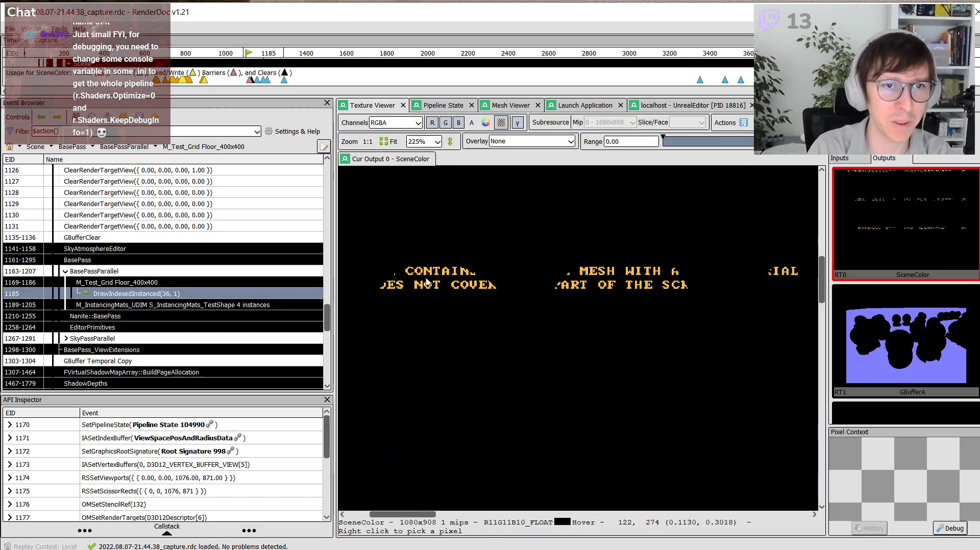
{"action": "left_click", "coordinate": [518, 139]}
{"action": "left_click", "coordinate": [525, 168]}
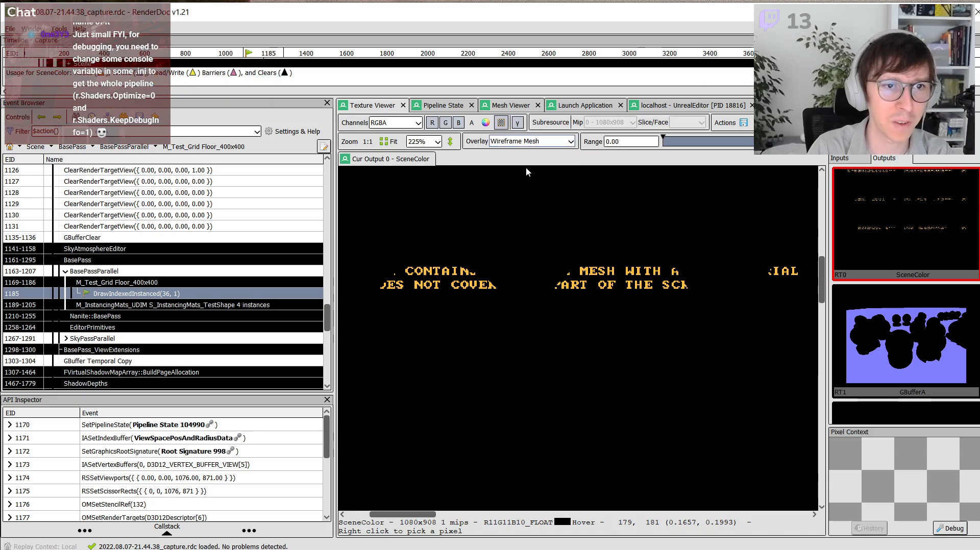
{"action": "scroll", "coordinate": [499, 354], "scroll_direction": "down", "scroll_amount": 5}
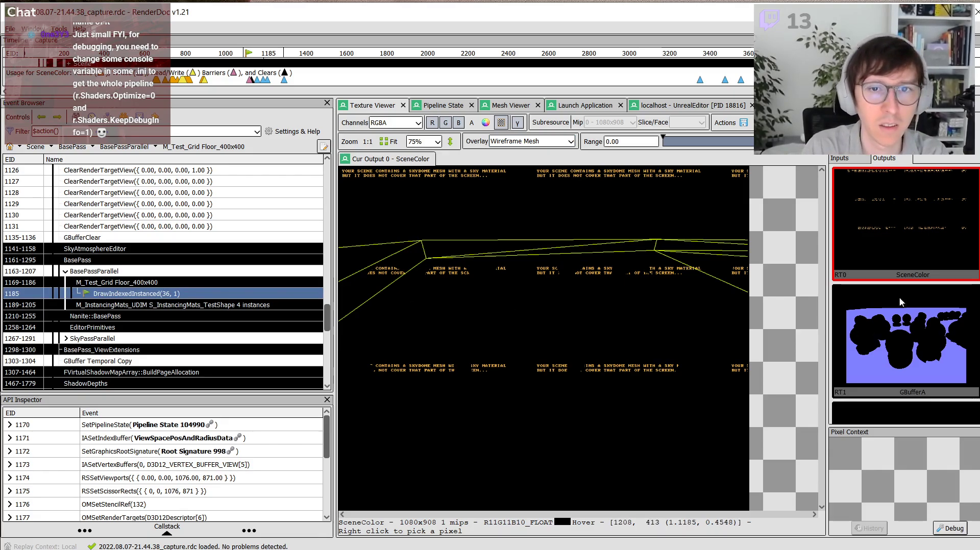
Step: Show the GBufferA output, compare it with the level viewport in Unreal Editor, and return to RenderDoc
{"action": "scroll", "coordinate": [902, 295], "scroll_direction": "down", "scroll_amount": 3}
{"action": "left_click", "coordinate": [912, 223]}
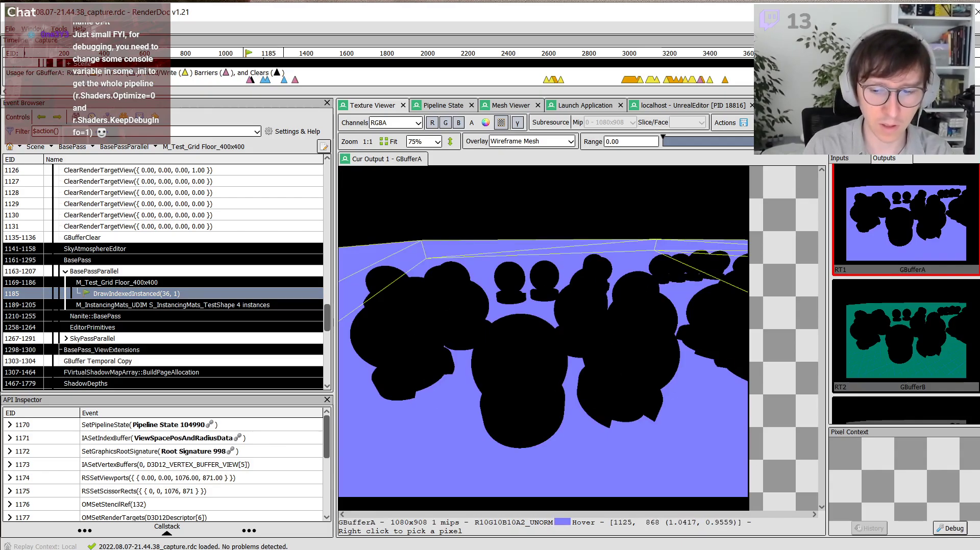
{"action": "key", "text": "alt+Tab"}
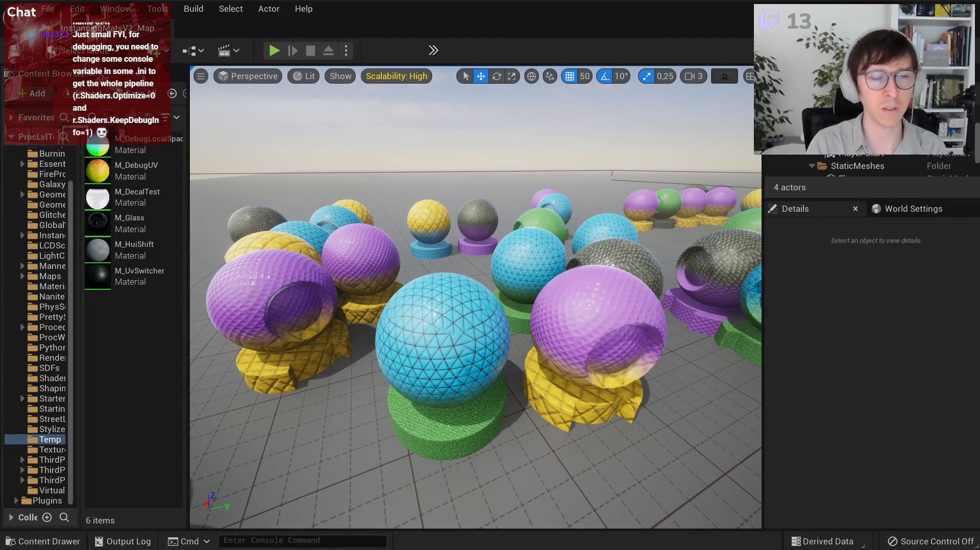
{"action": "key", "text": "alt+Tab"}
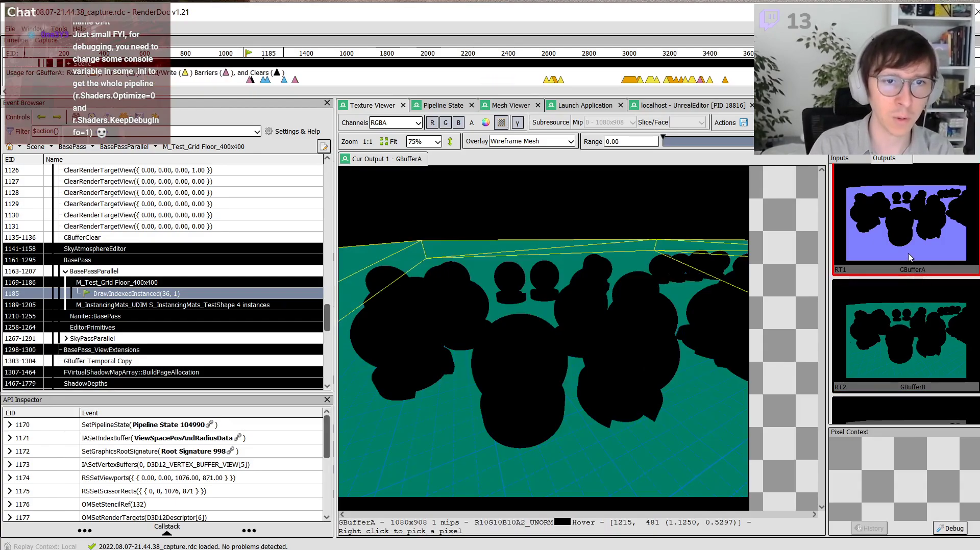
Step: Show the GBufferC output and widen the texture viewer by narrowing the event browser
{"action": "scroll", "coordinate": [910, 258], "scroll_direction": "down", "scroll_amount": 4}
{"action": "left_click", "coordinate": [891, 293]}
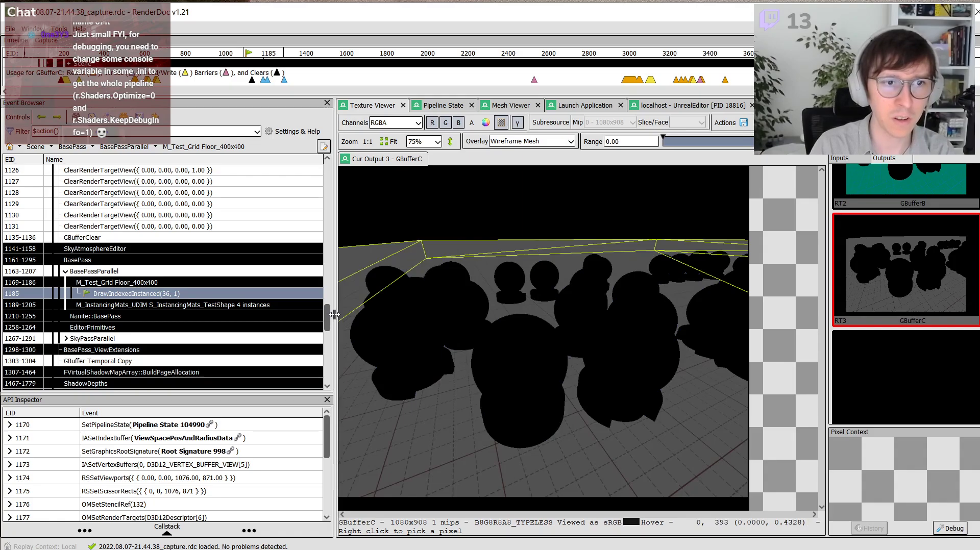
{"action": "left_click_drag", "start_coordinate": [334, 314], "coordinate": [292, 314]}
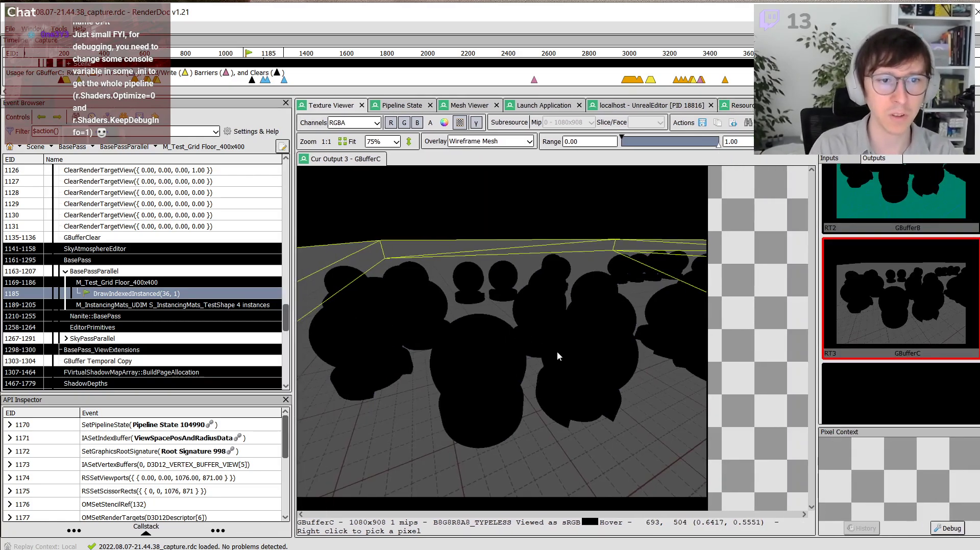
Step: Look through the render target thumbnails of the floor draw call from SceneColor to GBufferE
{"action": "scroll", "coordinate": [909, 314], "scroll_direction": "down", "scroll_amount": 3}
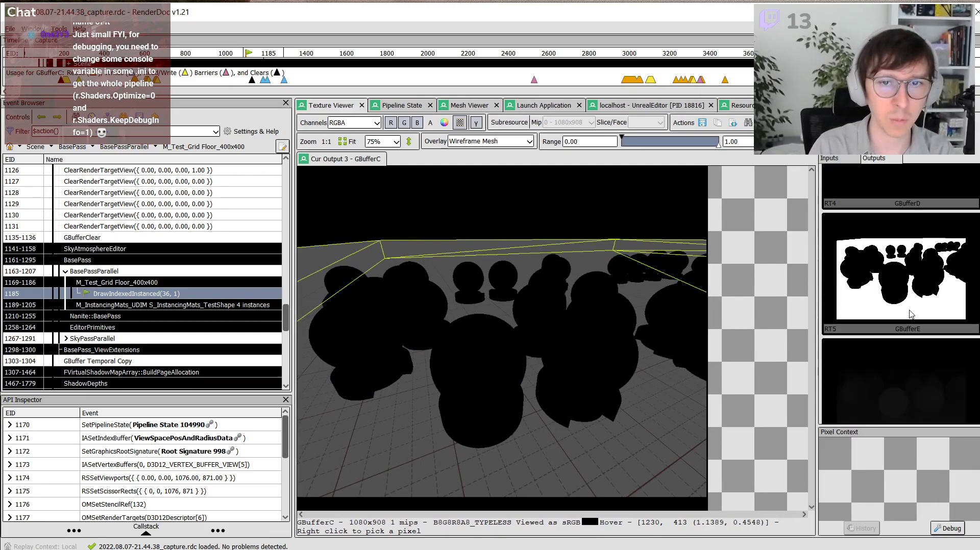
{"action": "scroll", "coordinate": [908, 314], "scroll_direction": "up", "scroll_amount": 5}
{"action": "scroll", "coordinate": [909, 310], "scroll_direction": "down", "scroll_amount": 3}
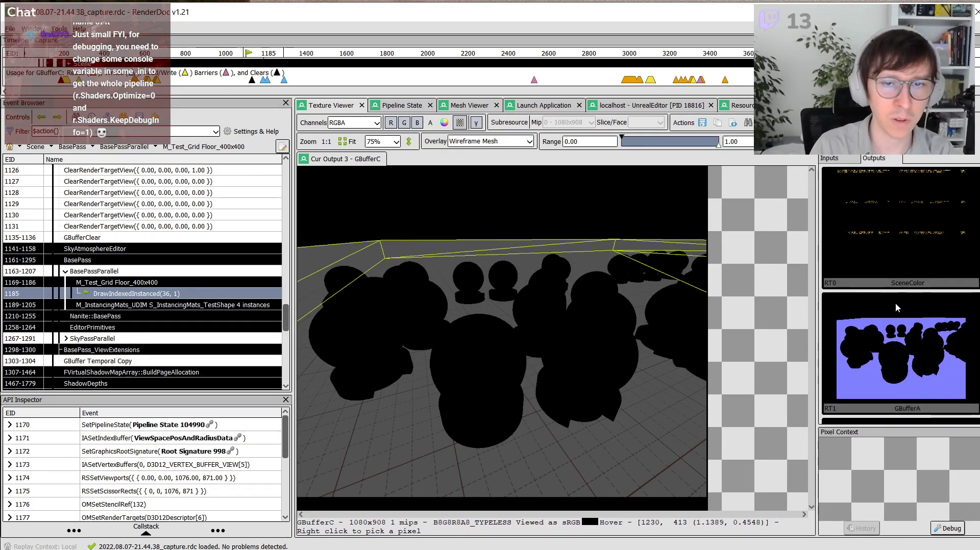
{"action": "scroll", "coordinate": [890, 307], "scroll_direction": "down", "scroll_amount": 2}
{"action": "scroll", "coordinate": [889, 306], "scroll_direction": "up", "scroll_amount": 3}
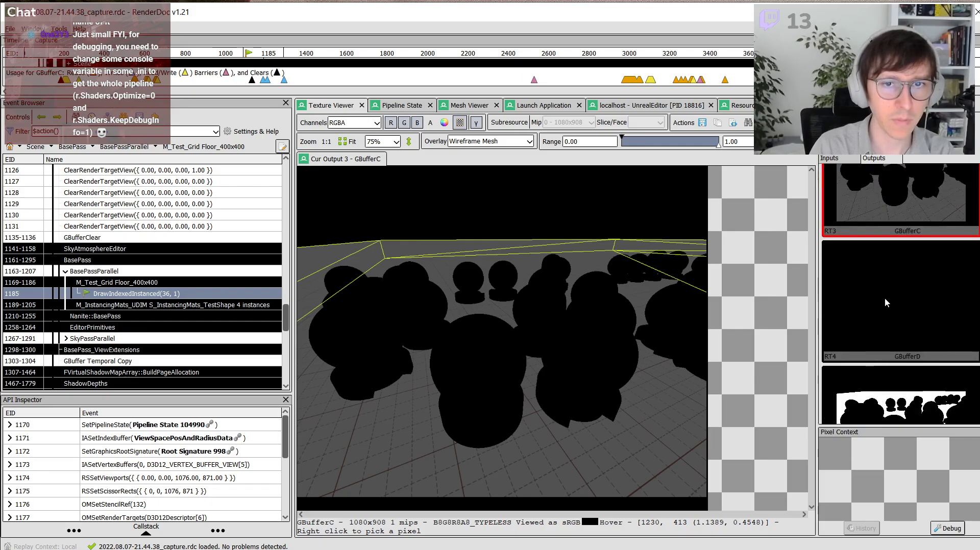
Step: Select the M_Test_Grid Floor_400x400 event under BasePassParallel and look over the passes that follow it
{"action": "left_click", "coordinate": [105, 285]}
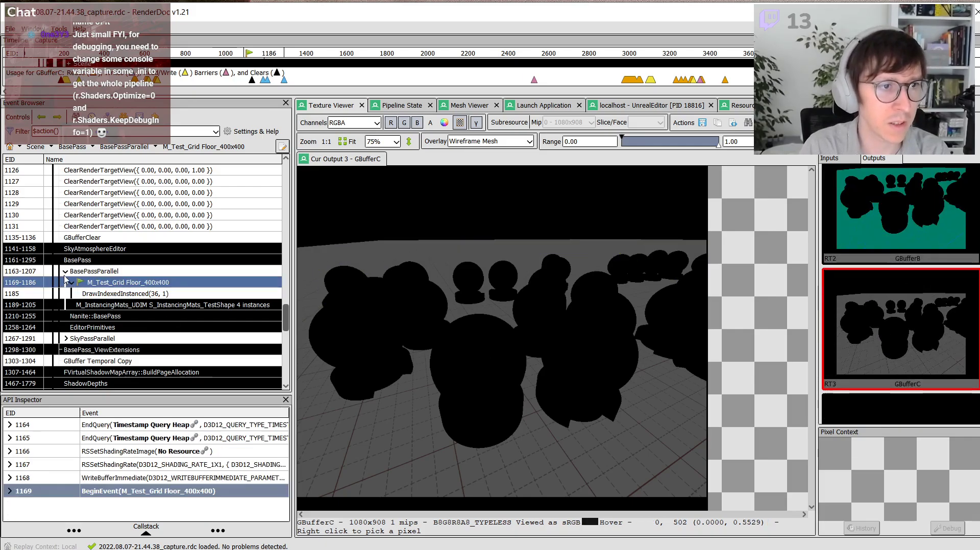
{"action": "left_click", "coordinate": [66, 271]}
{"action": "left_click", "coordinate": [66, 272]}
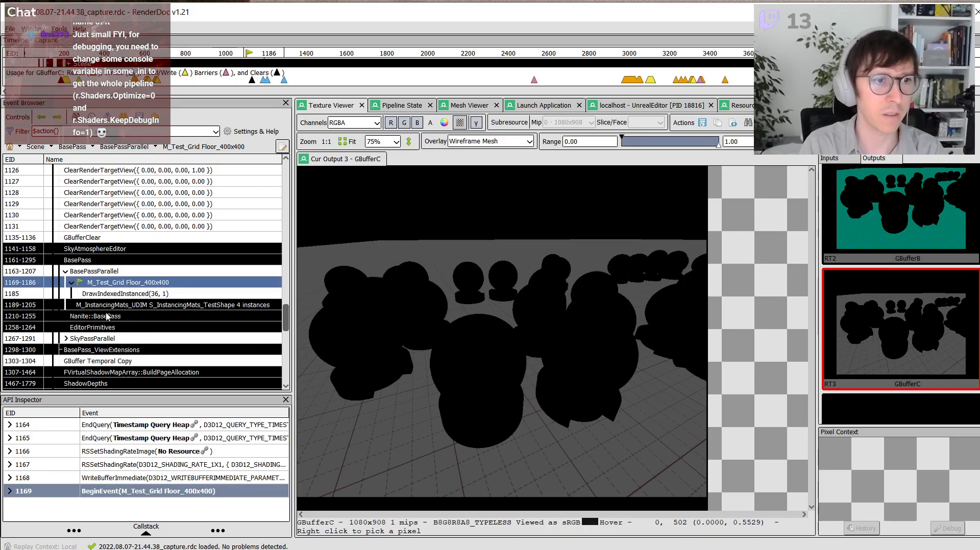
{"action": "scroll", "coordinate": [107, 316], "scroll_direction": "down", "scroll_amount": 5}
{"action": "scroll", "coordinate": [107, 314], "scroll_direction": "up", "scroll_amount": 2}
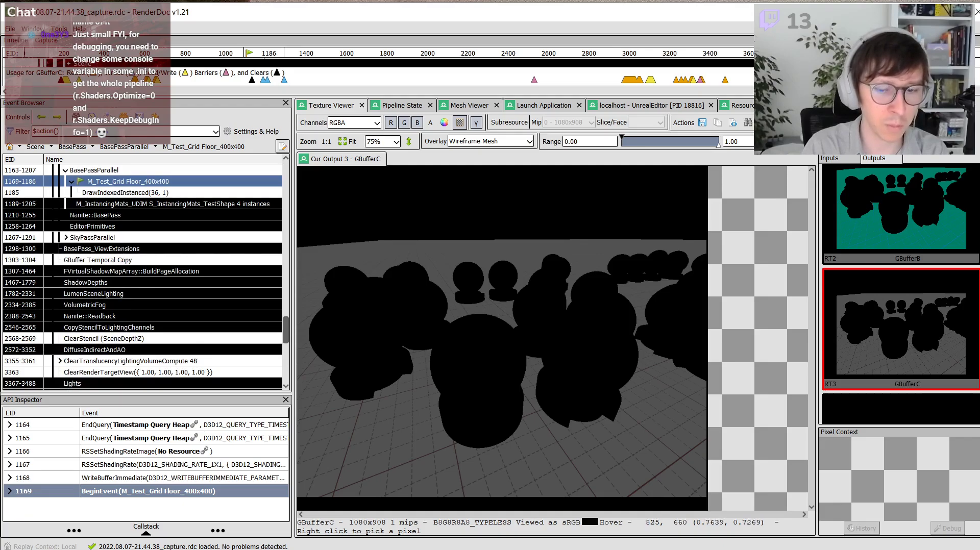
Step: Switch to Unreal Editor, view the level in the Nanite Triangles visualization, and return the viewport to Lit
{"action": "key", "text": "alt+Tab"}
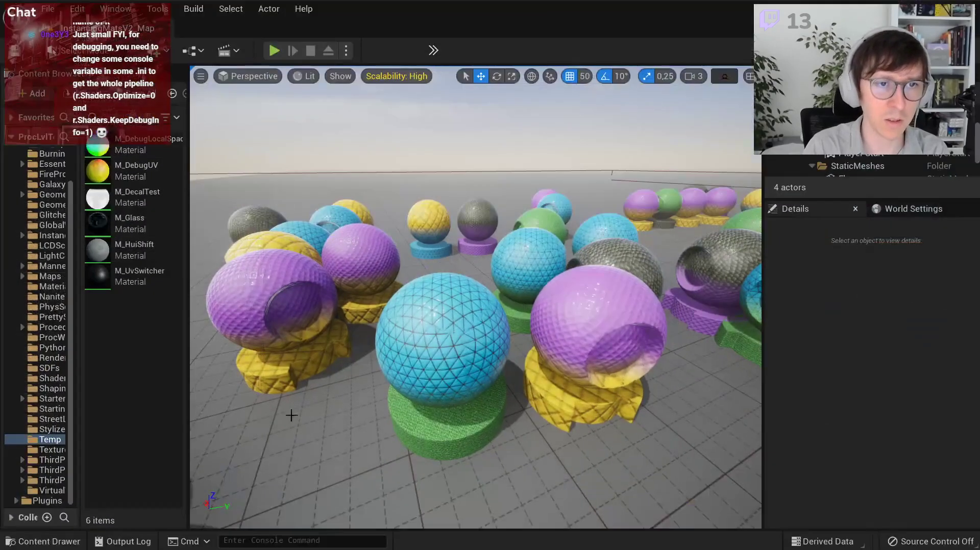
{"action": "left_click", "coordinate": [304, 77]}
{"action": "mouse_move", "coordinate": [377, 264]}
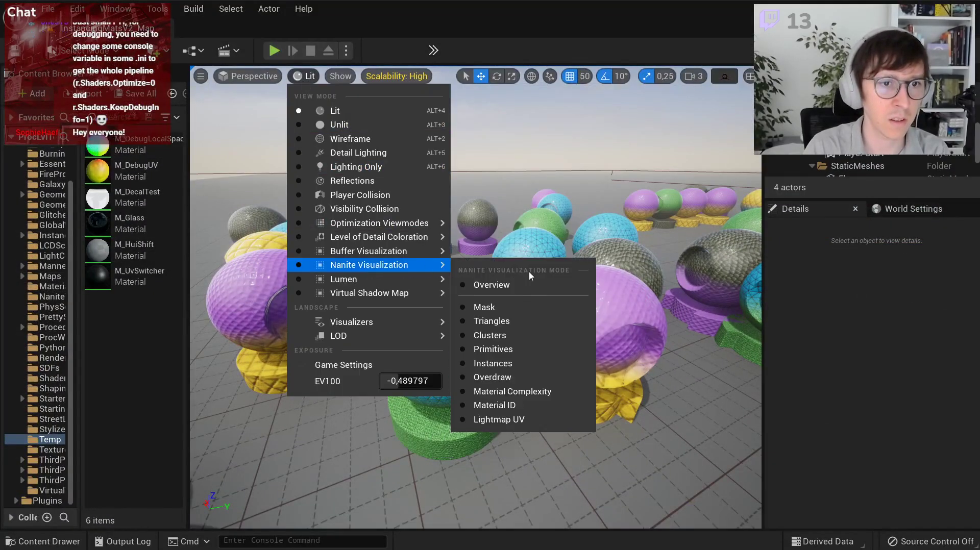
{"action": "left_click", "coordinate": [518, 323]}
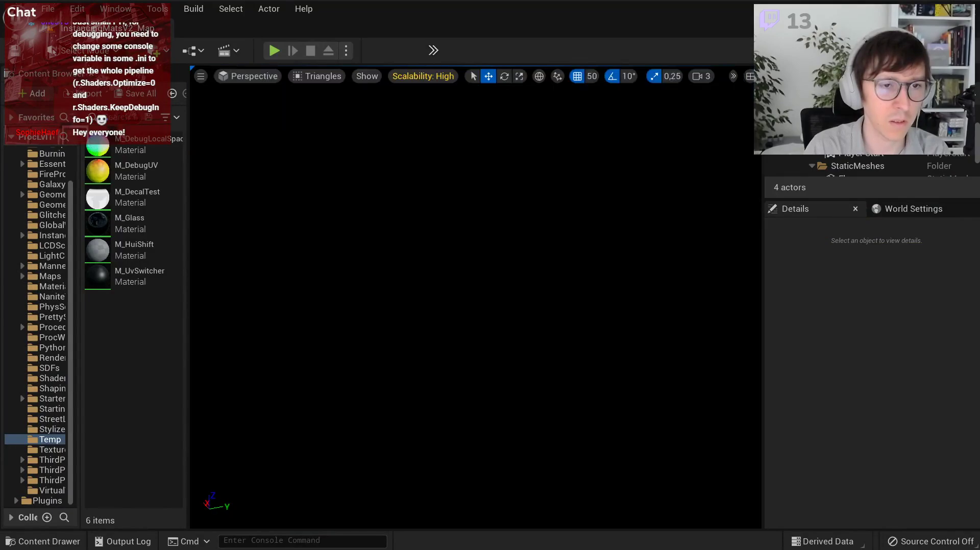
{"action": "left_click", "coordinate": [312, 77]}
{"action": "left_click", "coordinate": [327, 106]}
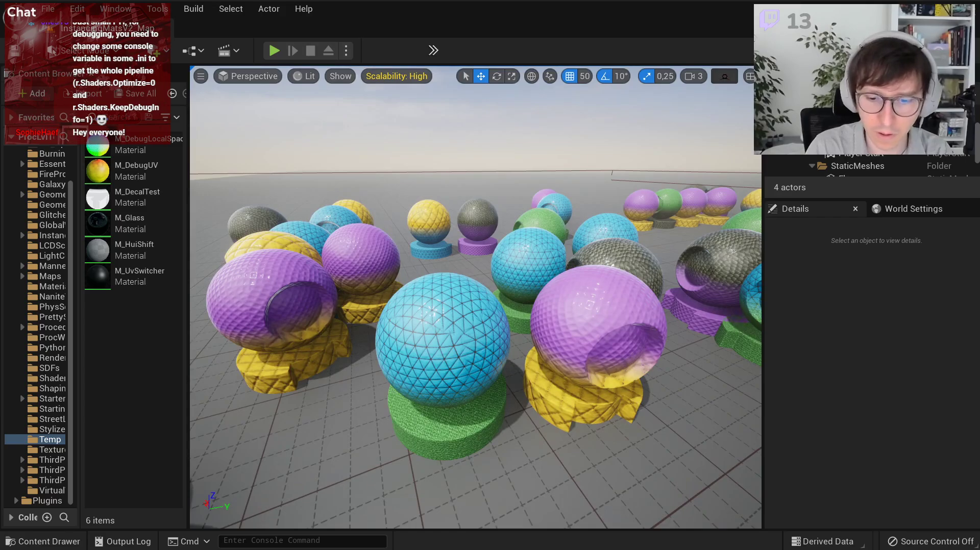
Step: Switch back to RenderDoc and expand the M_InstancingMats_UDIM S_InstancingMats_TestShape event under BasePassParallel to view its GBufferC output
{"action": "key", "text": "alt+Tab"}
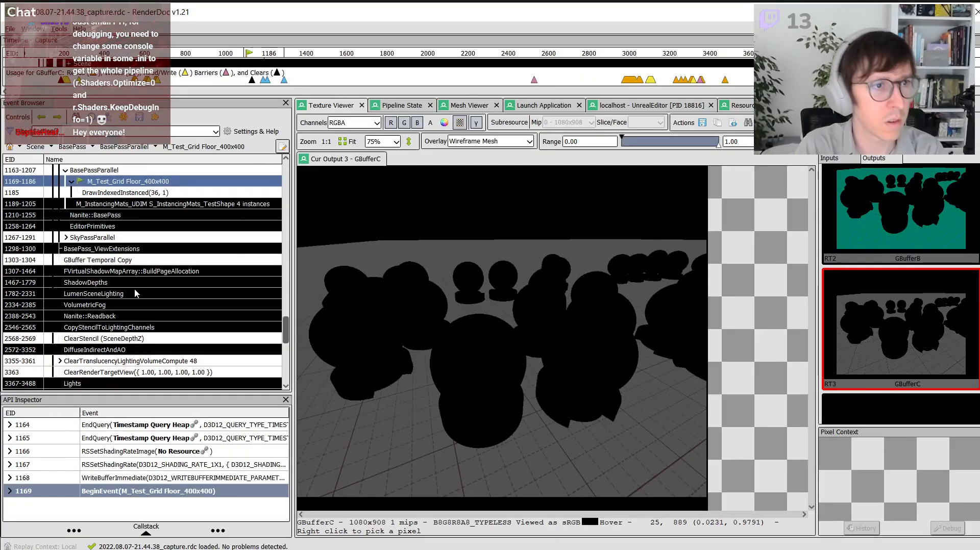
{"action": "scroll", "coordinate": [189, 278], "scroll_direction": "up", "scroll_amount": 2}
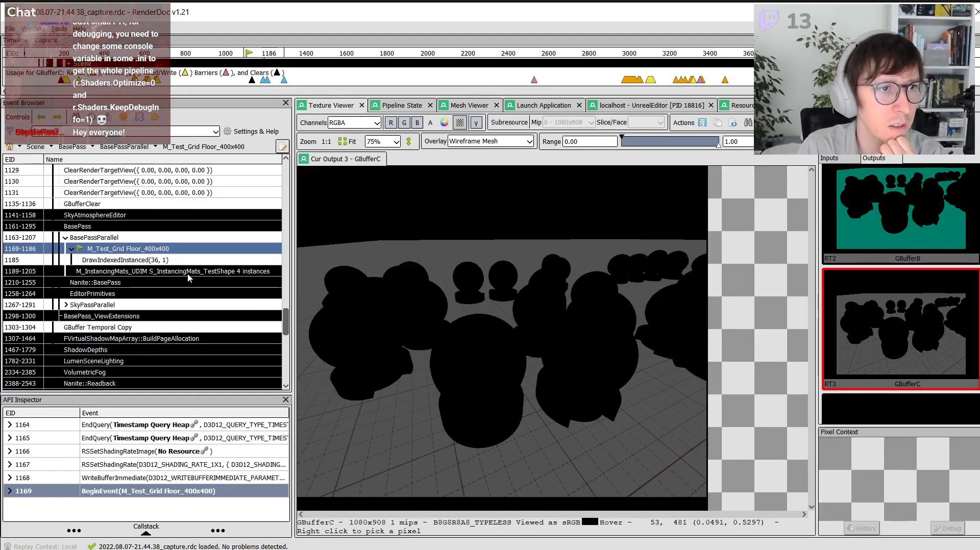
{"action": "scroll", "coordinate": [188, 278], "scroll_direction": "up", "scroll_amount": 2}
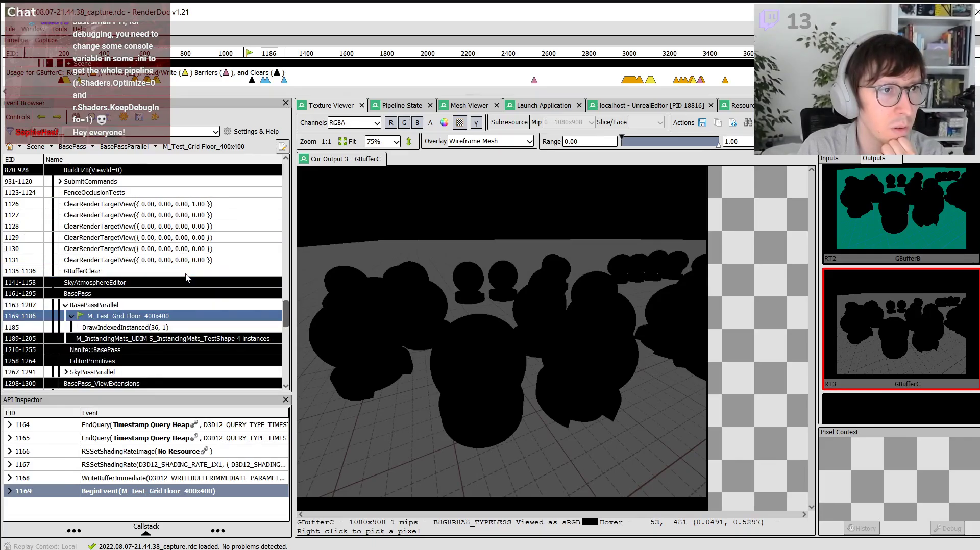
{"action": "scroll", "coordinate": [187, 279], "scroll_direction": "down", "scroll_amount": 4}
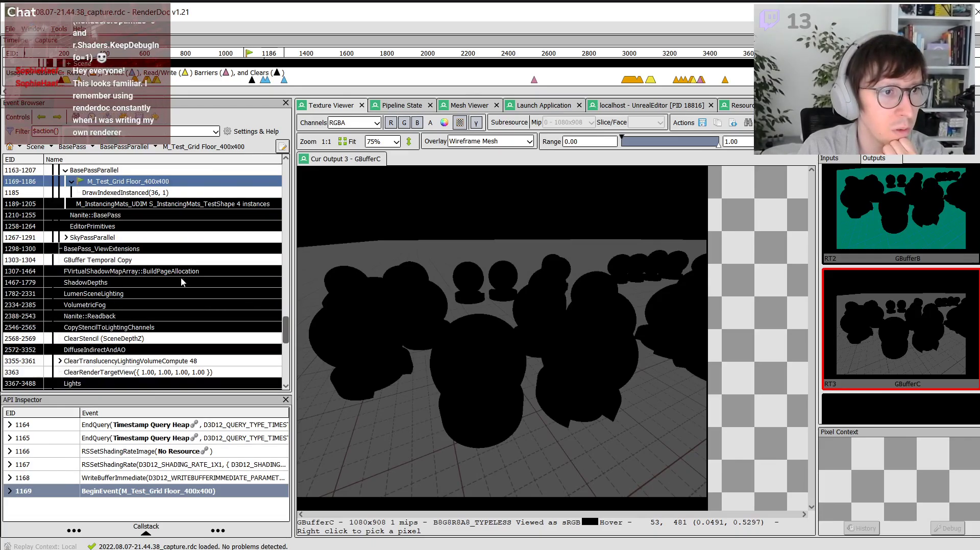
{"action": "scroll", "coordinate": [114, 351], "scroll_direction": "down", "scroll_amount": 2}
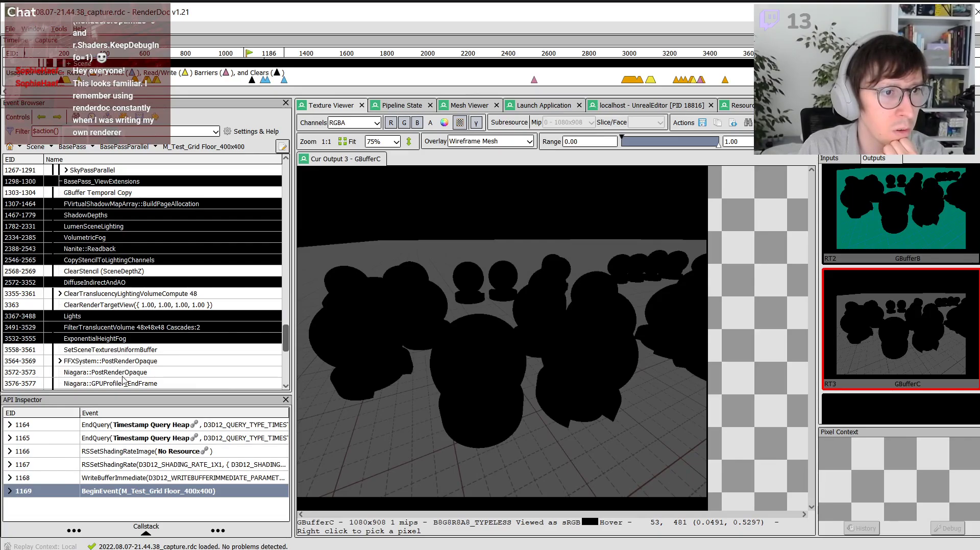
{"action": "scroll", "coordinate": [108, 376], "scroll_direction": "up", "scroll_amount": 4}
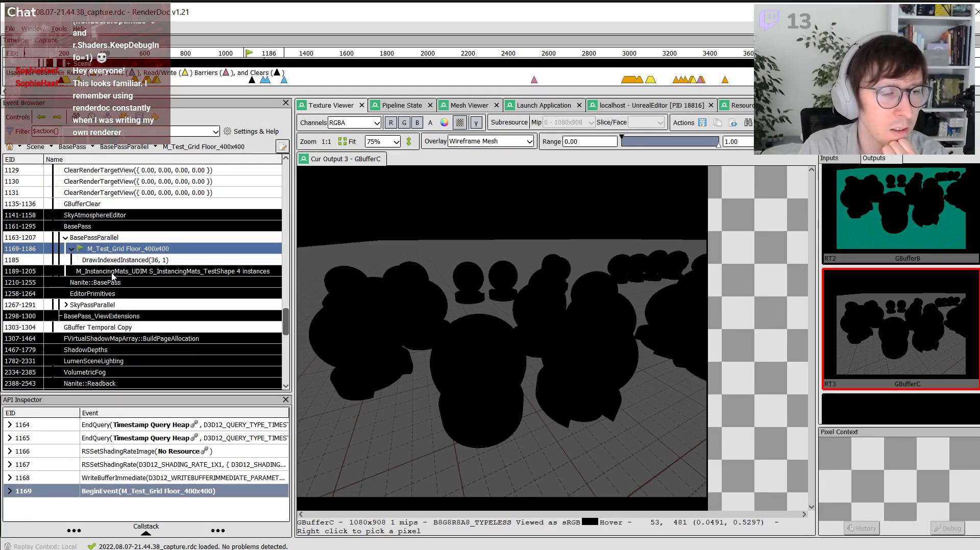
{"action": "key", "text": "Down"}
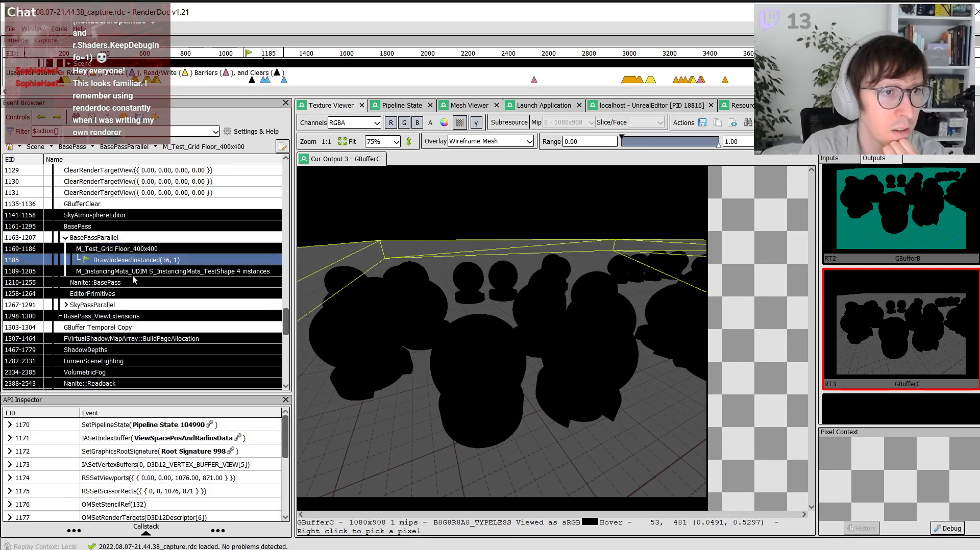
{"action": "left_click", "coordinate": [109, 272]}
{"action": "left_click", "coordinate": [72, 271]}
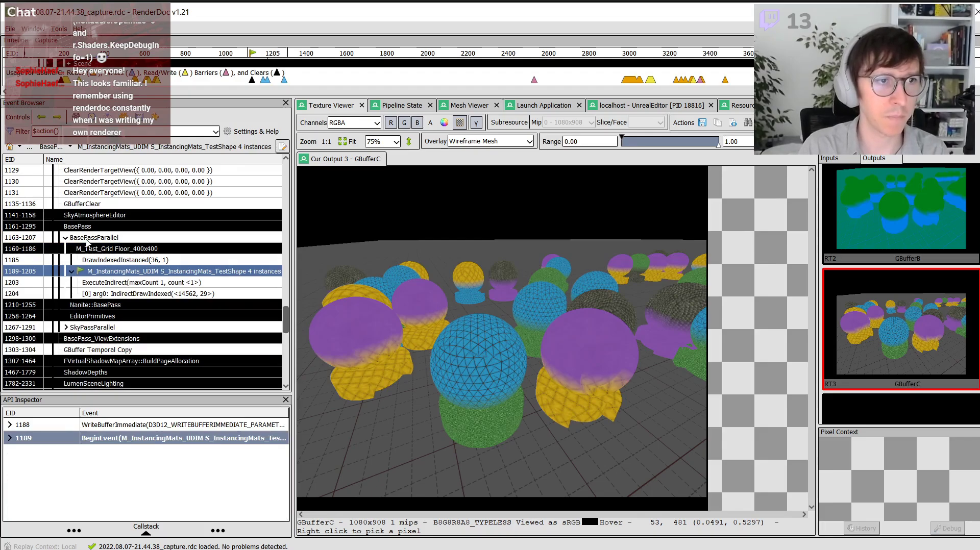
Step: Compare the GBufferC output of the BasePassParallel, M_Test_Grid Floor_400x400 and M_InstancingMats_UDIM events
{"action": "left_click", "coordinate": [86, 239]}
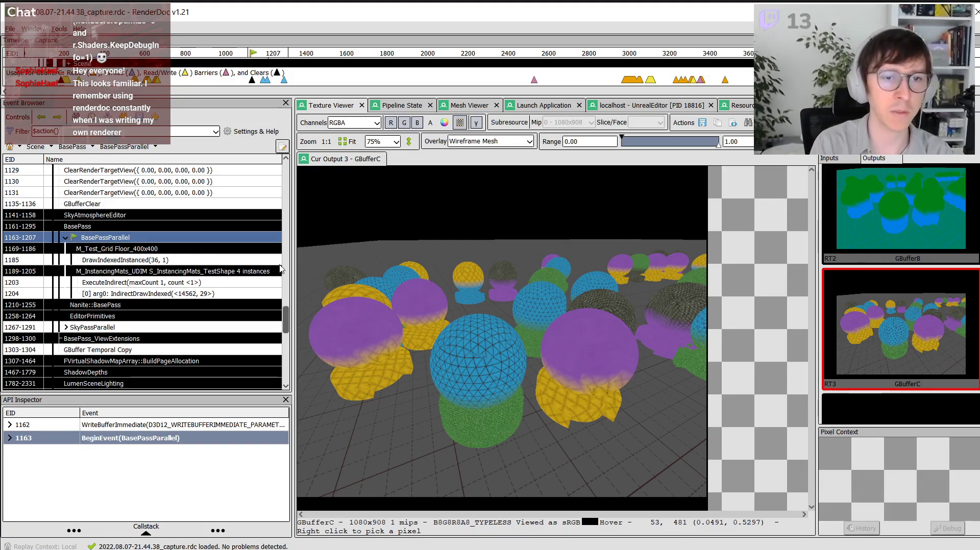
{"action": "left_click", "coordinate": [118, 272]}
{"action": "left_click", "coordinate": [108, 249]}
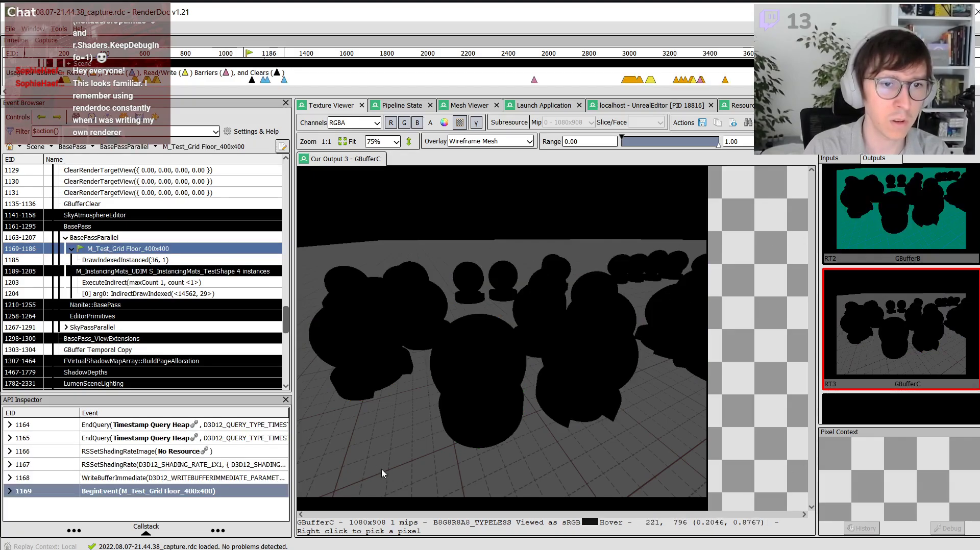
{"action": "left_click", "coordinate": [121, 272]}
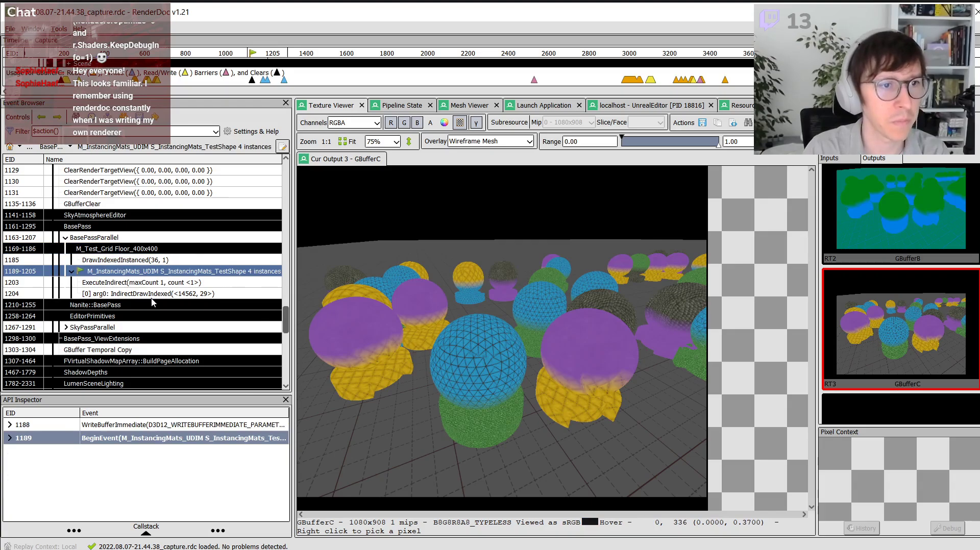
Step: Compare the ExecuteIndirect and IndirectDrawIndexed events of the instanced test shapes, leaving event 1204 selected
{"action": "left_click", "coordinate": [135, 295]}
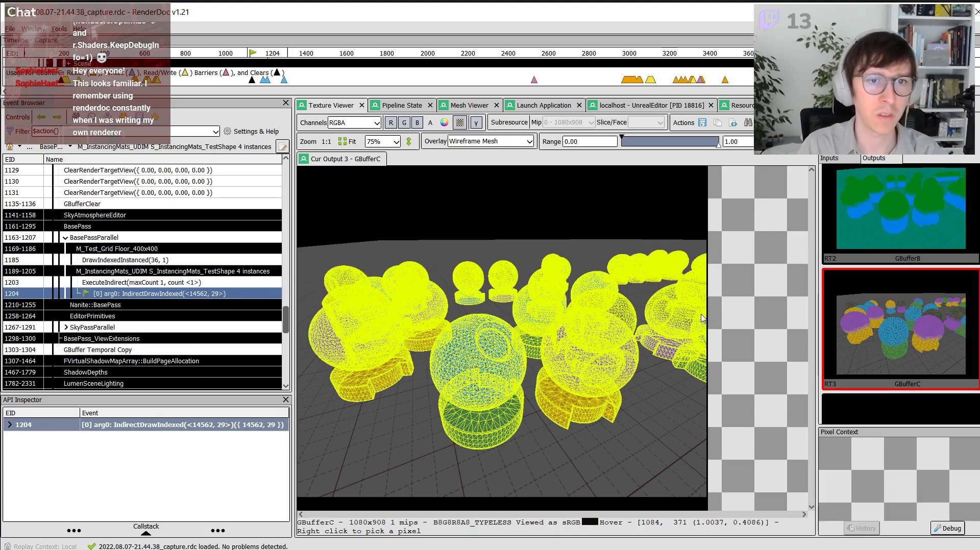
{"action": "left_click", "coordinate": [159, 283]}
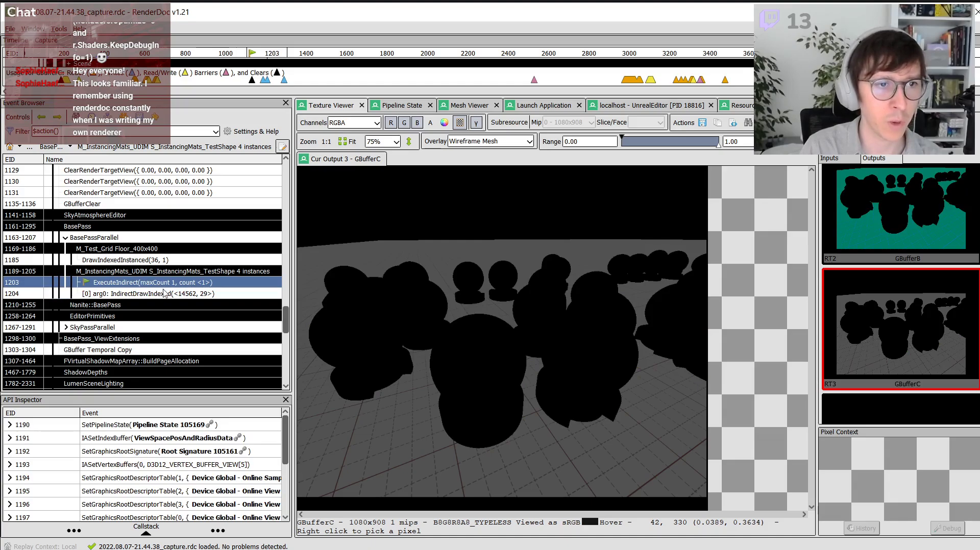
{"action": "left_click", "coordinate": [169, 295]}
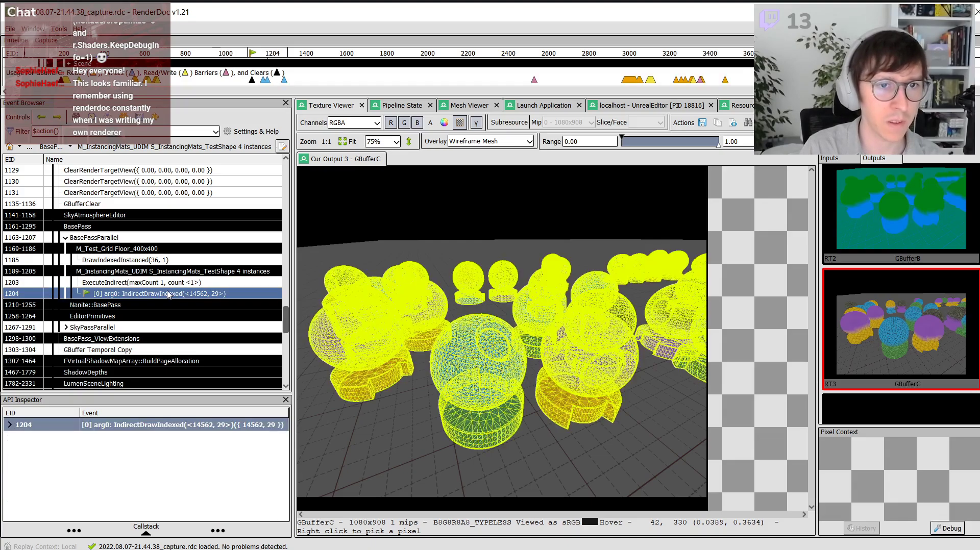
Step: Show the indirect draw's input mesh in the Mesh Viewer, orbit around it, and set solid shading to Flat Shaded
{"action": "left_click", "coordinate": [462, 107]}
{"action": "mouse_move", "coordinate": [587, 388]}
{"action": "left_mouse_down"}
{"action": "mouse_move", "coordinate": [597, 347]}
{"action": "mouse_move", "coordinate": [587, 298]}
{"action": "mouse_move", "coordinate": [746, 457]}
{"action": "mouse_move", "coordinate": [561, 420]}
{"action": "left_mouse_up"}
{"action": "left_click", "coordinate": [587, 292]}
{"action": "left_click", "coordinate": [567, 317]}
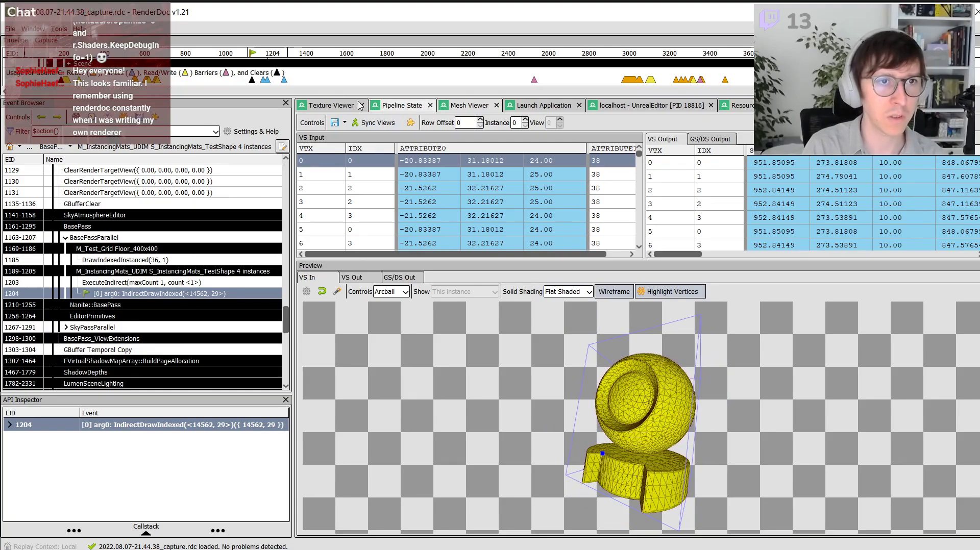
Step: Compare the floor's DrawIndexedInstanced event with the test shapes' IndirectDrawIndexed event in the Texture Viewer's wireframe overlay, leaving event 1204 selected
{"action": "left_click", "coordinate": [330, 106]}
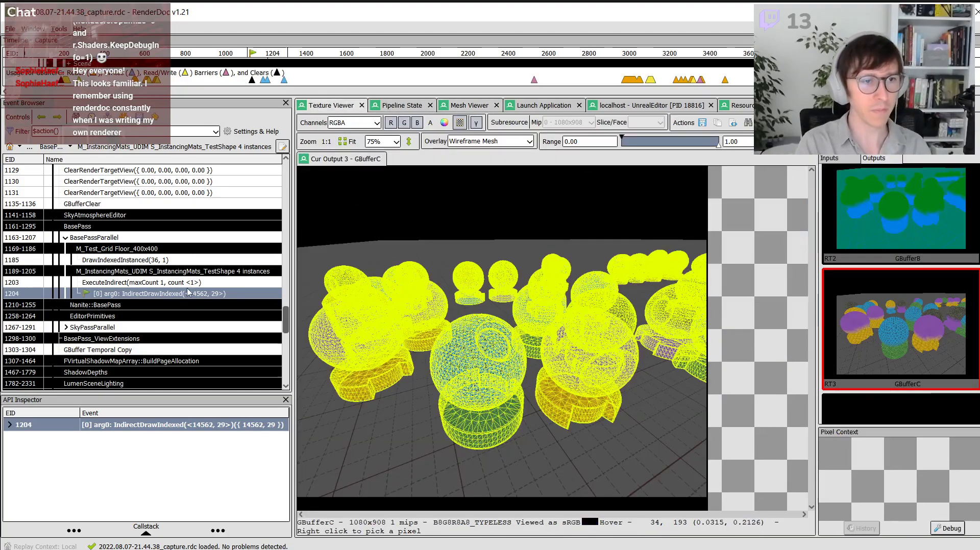
{"action": "key", "text": "Up"}
{"action": "key", "text": "Up"}
{"action": "key", "text": "Up"}
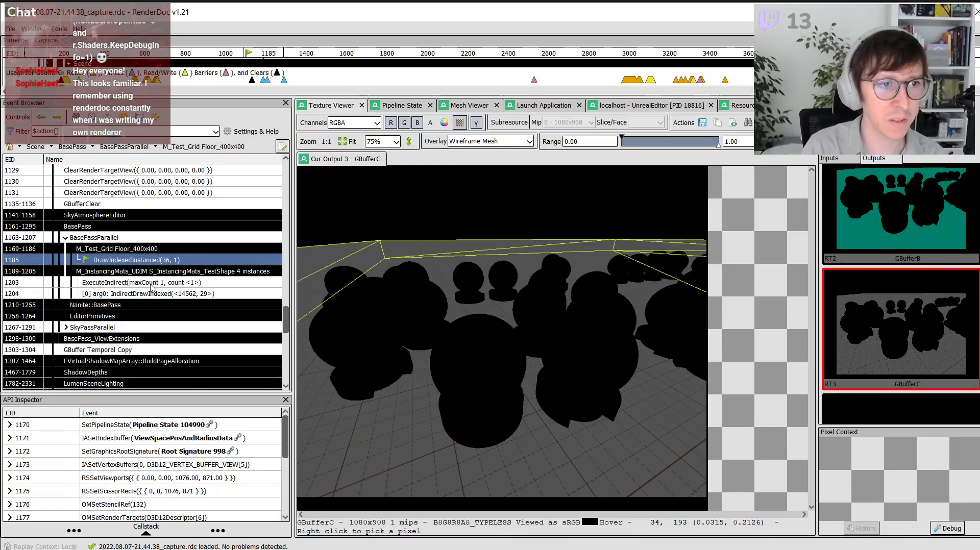
{"action": "left_click", "coordinate": [151, 287]}
{"action": "left_click", "coordinate": [163, 293]}
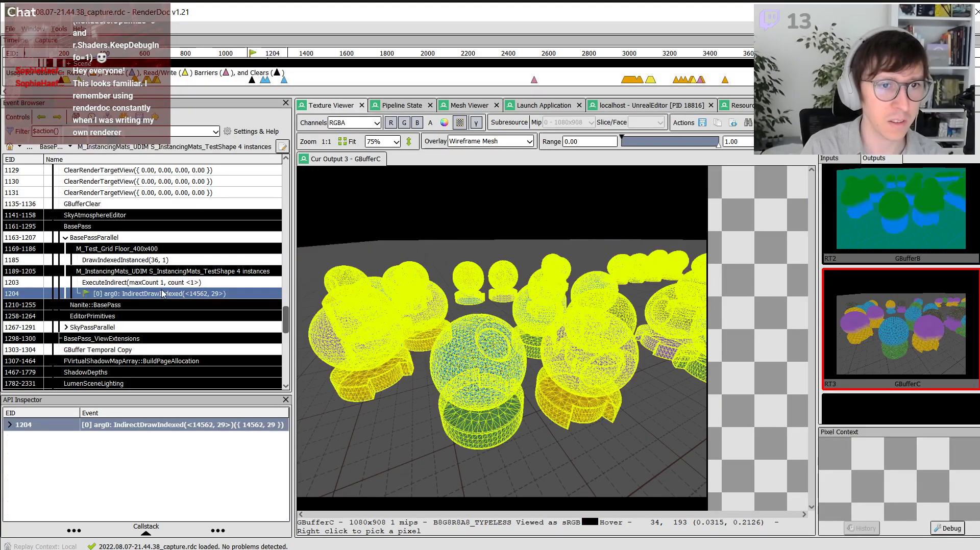
Step: Set the texture overlay to None and look through the indirect draw's G-buffer outputs, including GBufferD and GBufferA
{"action": "left_click", "coordinate": [490, 141]}
{"action": "left_click", "coordinate": [485, 151]}
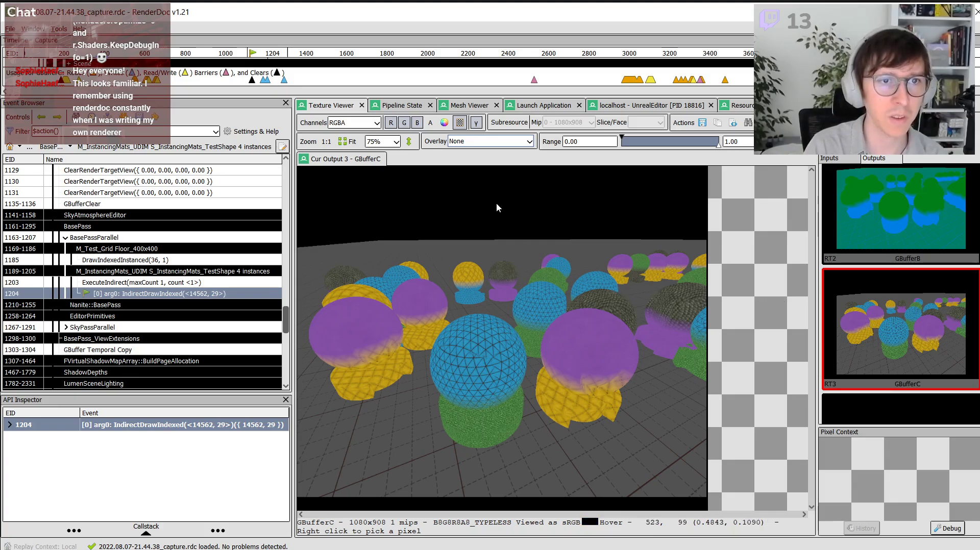
{"action": "scroll", "coordinate": [937, 300], "scroll_direction": "down", "scroll_amount": 5}
{"action": "scroll", "coordinate": [918, 296], "scroll_direction": "up", "scroll_amount": 5}
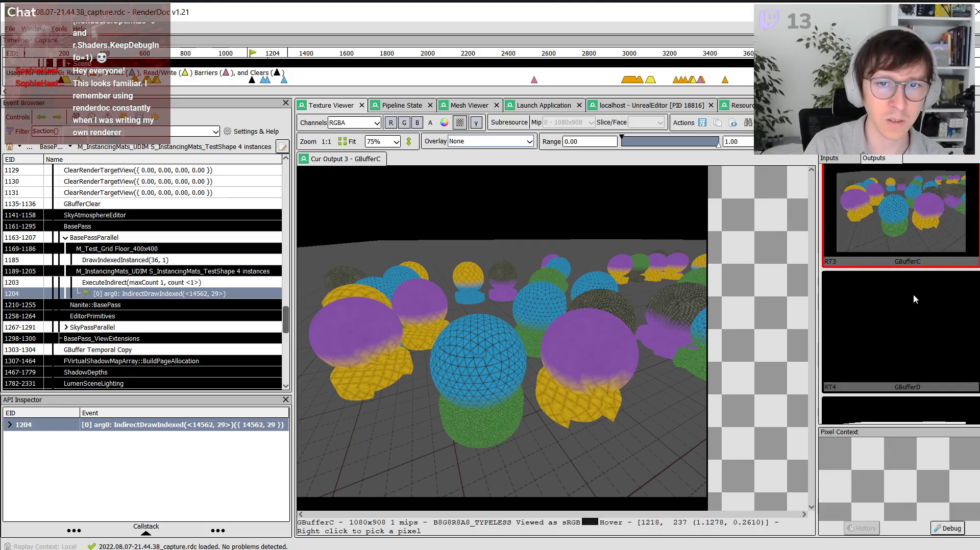
{"action": "left_click", "coordinate": [911, 306]}
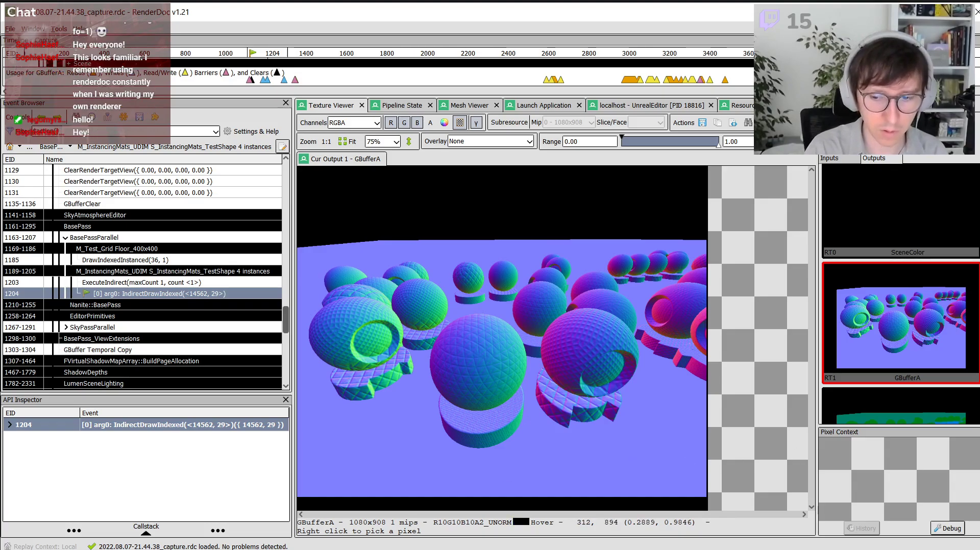
Step: Switch to Unreal Editor and run the console command r.shaders.keepdebuginfo 1
{"action": "key", "text": "alt+Tab"}
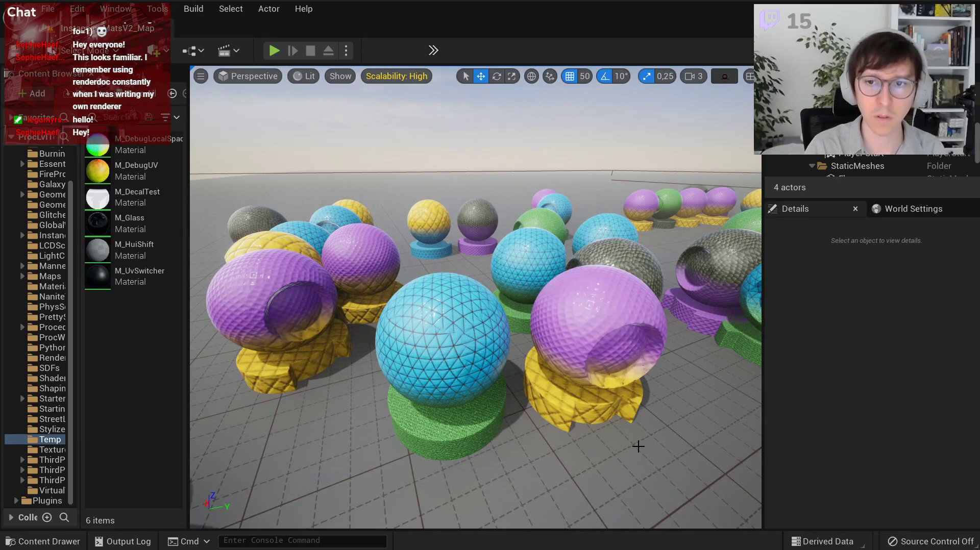
{"action": "key", "text": "grave"}
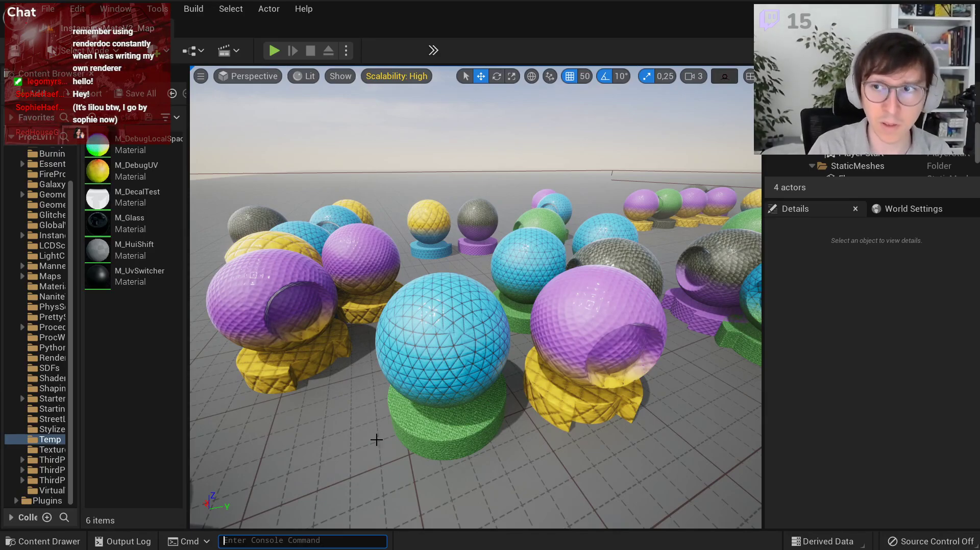
{"action": "type", "text": "r"}
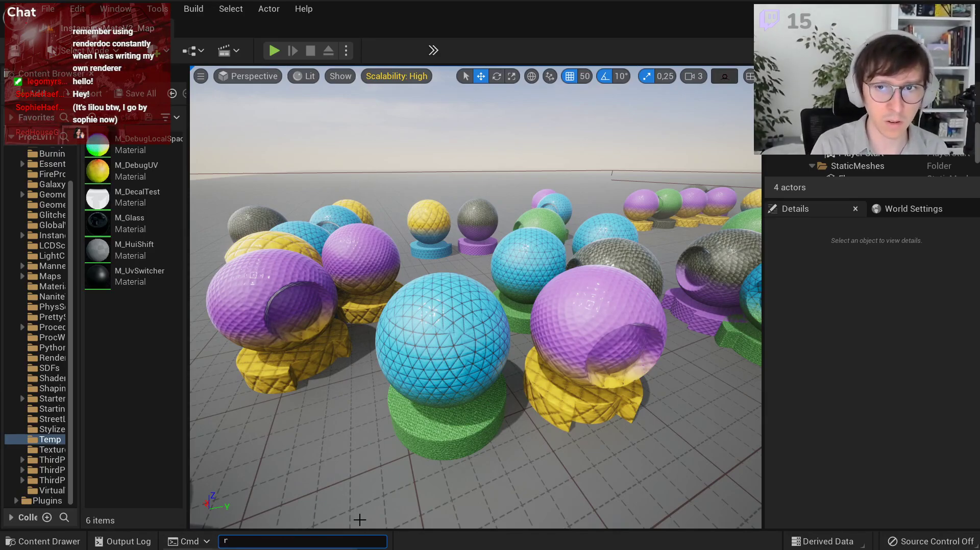
{"action": "type", "text": ".shaders."}
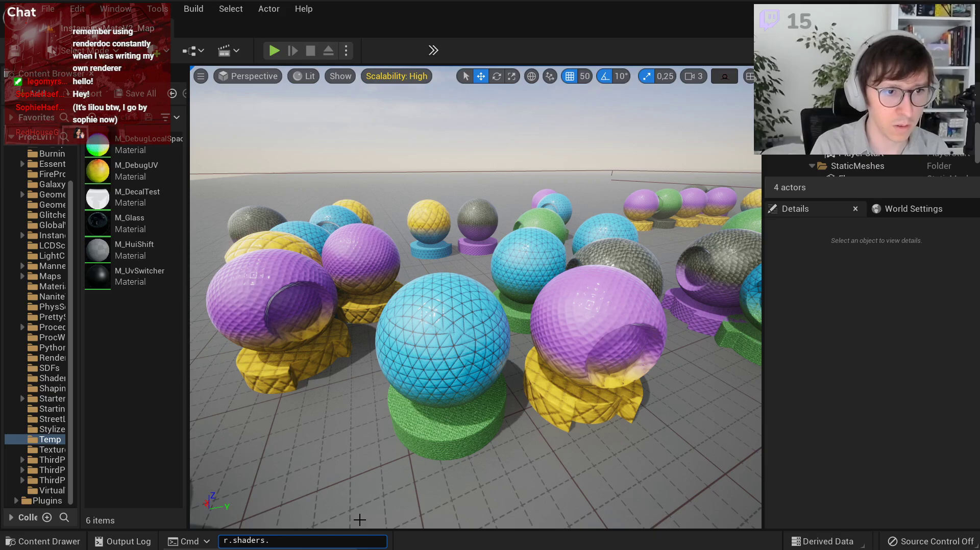
{"action": "type", "text": "keepdebuginfo 1"}
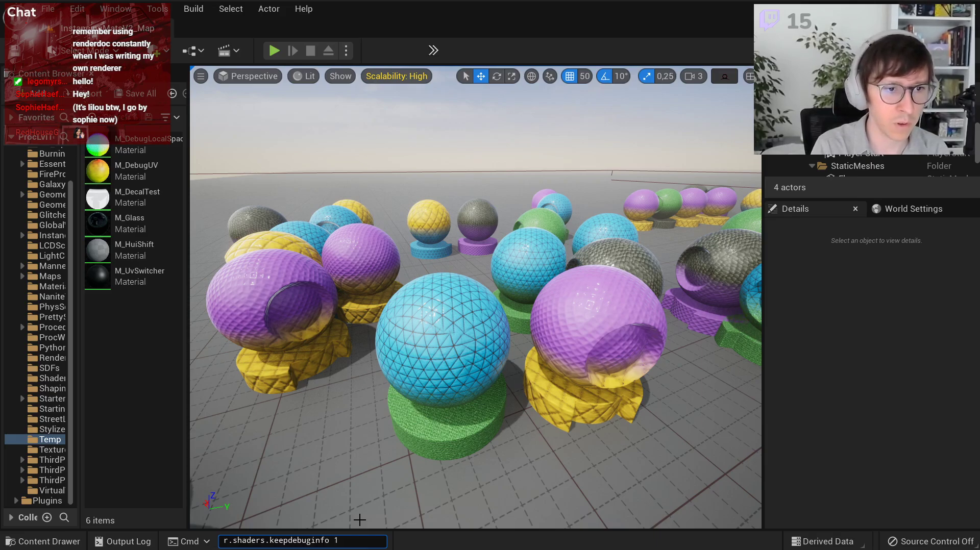
{"action": "key", "text": "Return"}
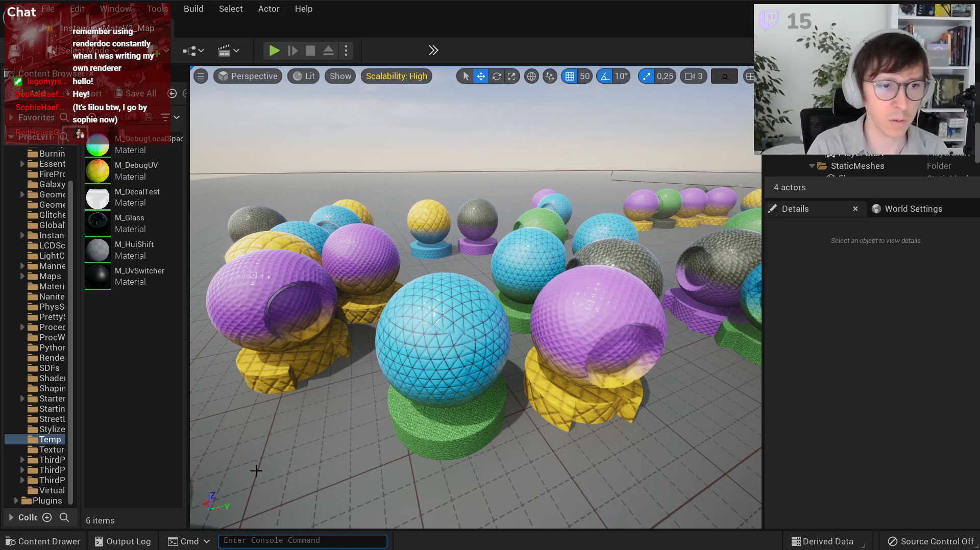
{"action": "key", "text": "grave"}
{"action": "key", "text": "grave"}
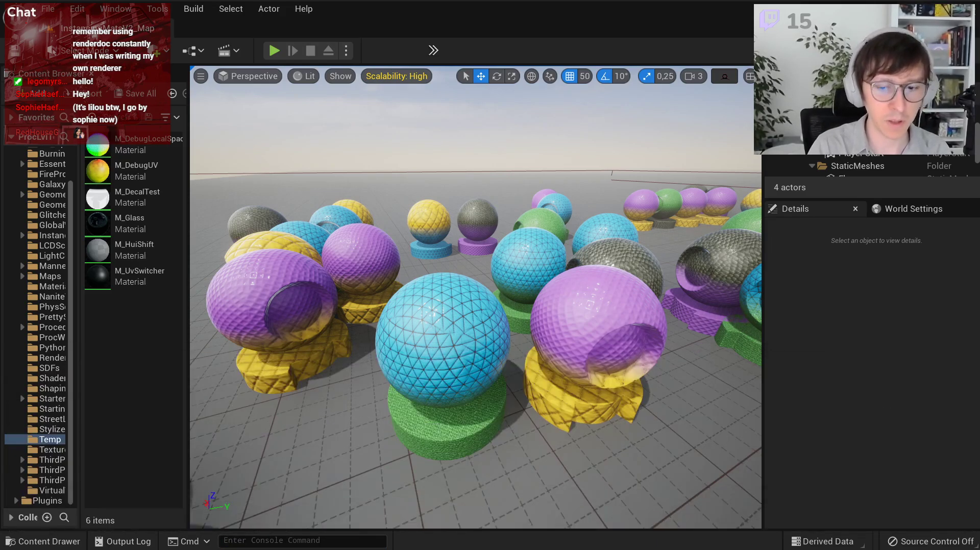
Step: Start playing the level in Unreal Editor and move forward up to the instanced test shapes
{"action": "key", "text": "alt+Tab"}
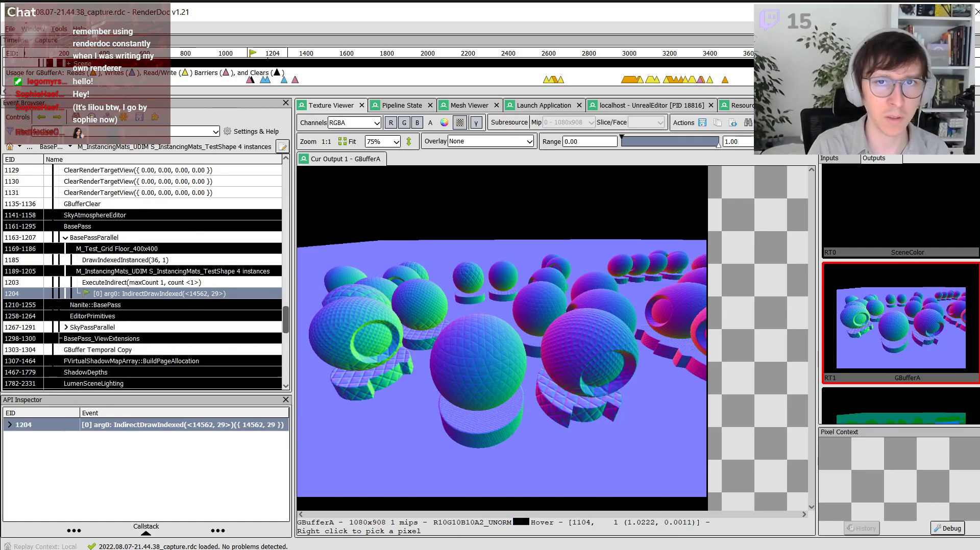
{"action": "key", "text": "alt+Tab"}
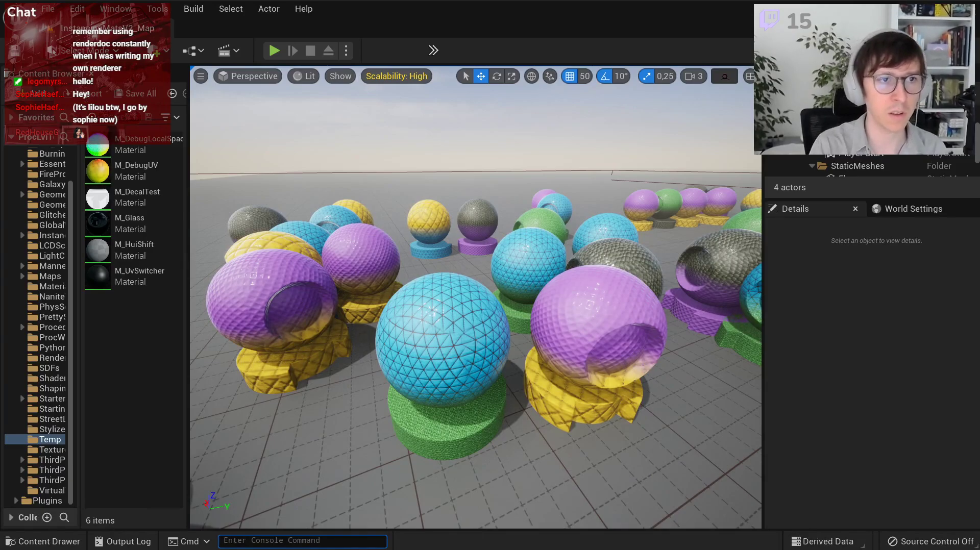
{"action": "left_click", "coordinate": [274, 50]}
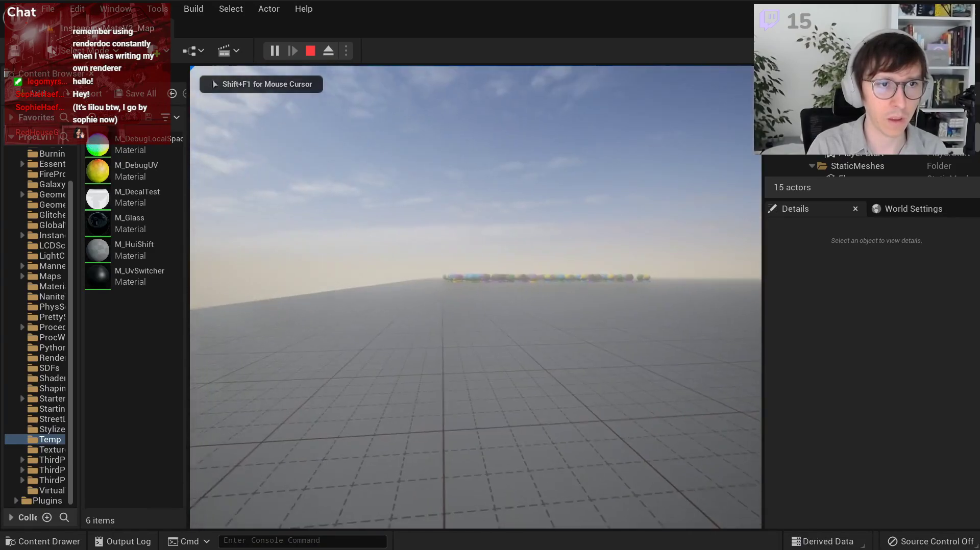
{"action": "key", "text": "w"}
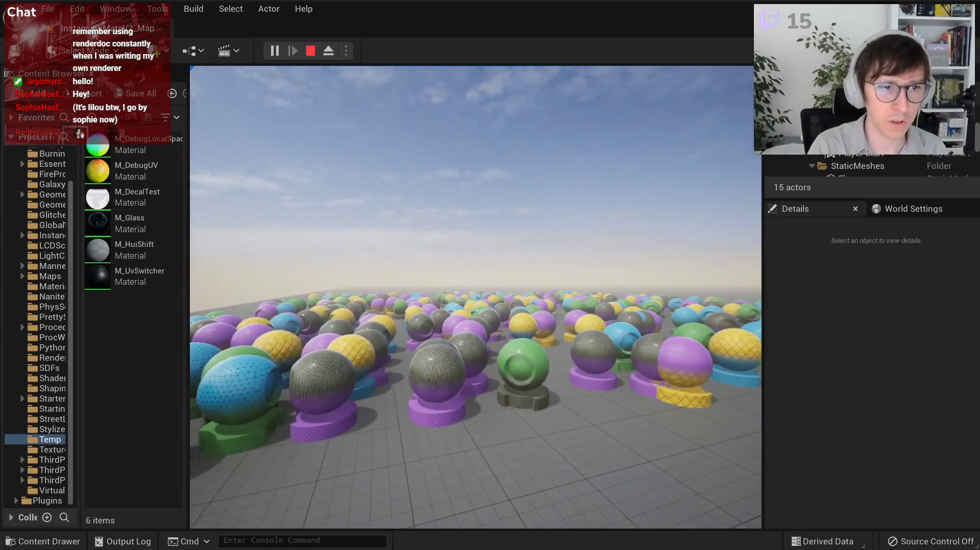
Step: Run the profilegpu console command in the play session and move the GPU Visualizer window fully into view
{"action": "key", "text": "shift+F1"}
{"action": "key", "text": "grave"}
{"action": "type", "text": "profilegpu"}
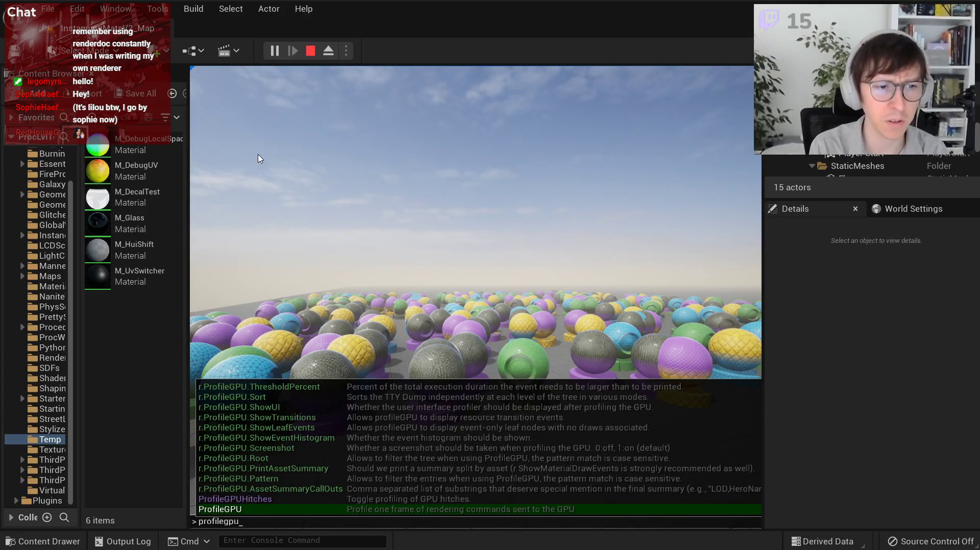
{"action": "key", "text": "Return"}
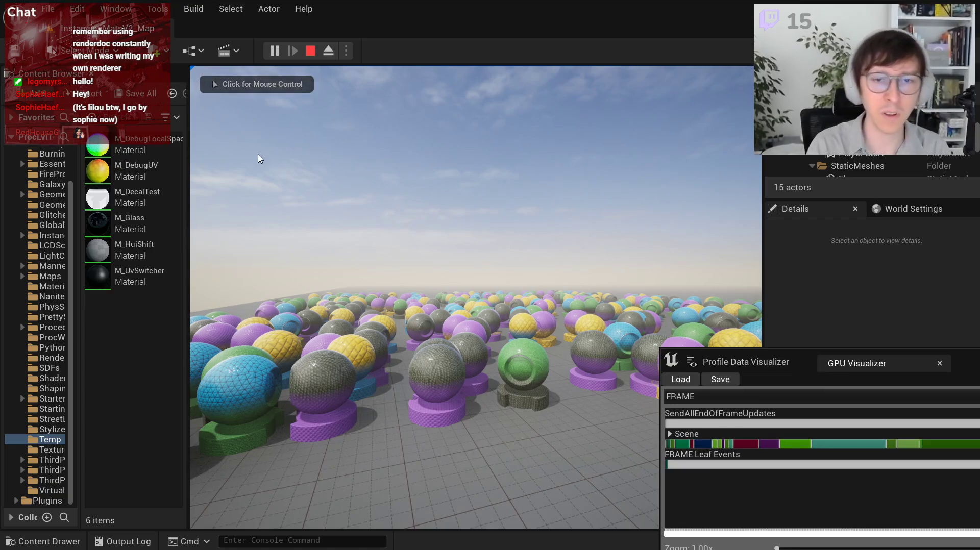
{"action": "left_click_drag", "start_coordinate": [766, 363], "coordinate": [762, 239]}
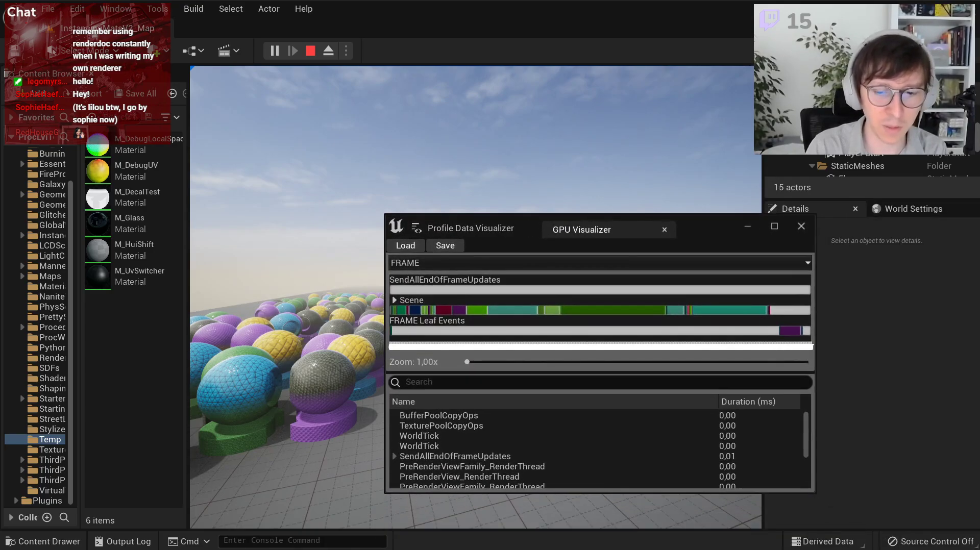
Step: Glance back at the RenderDoc capture, return to Unreal Editor, and enlarge and reposition the GPU Visualizer window
{"action": "key", "text": "alt+Tab"}
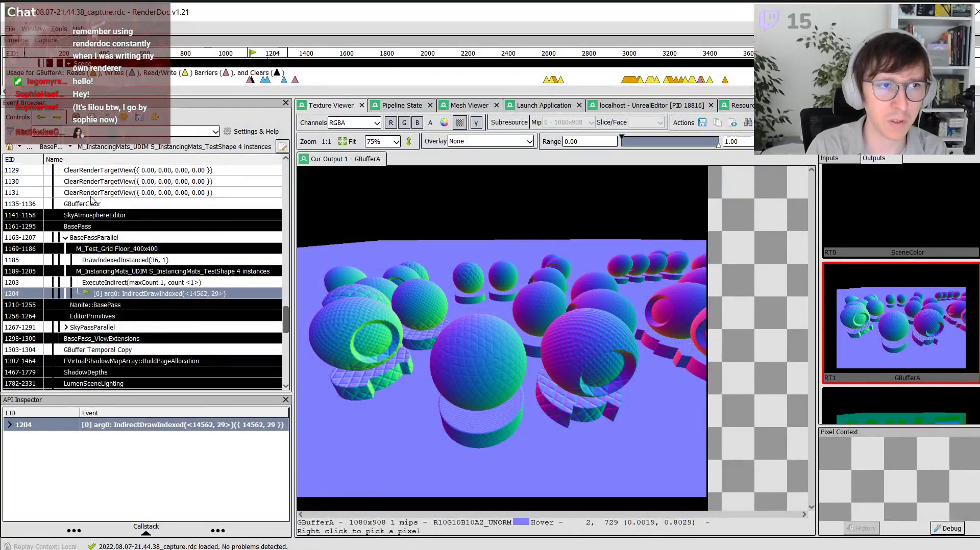
{"action": "key", "text": "alt+Tab"}
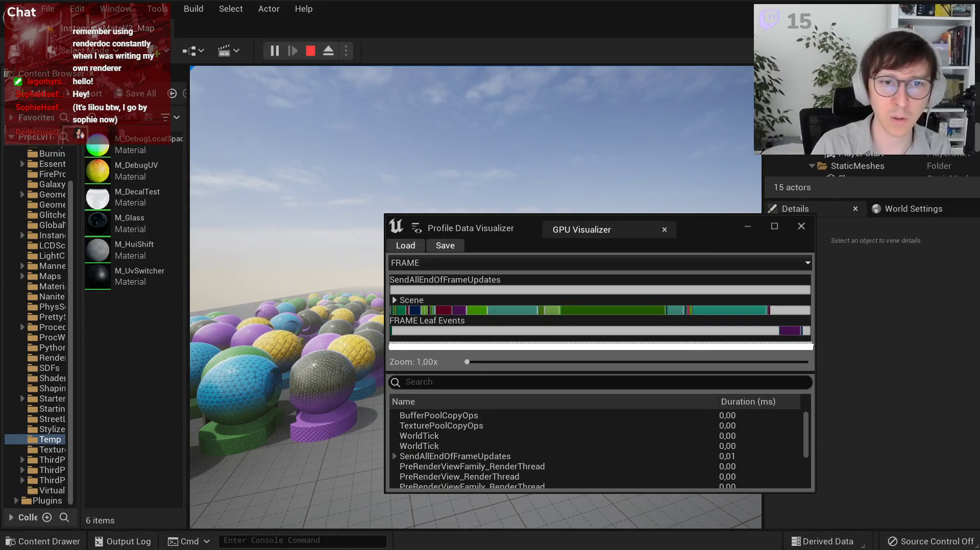
{"action": "left_click_drag", "start_coordinate": [654, 217], "coordinate": [725, 229]}
{"action": "left_click_drag", "start_coordinate": [456, 228], "coordinate": [378, 170]}
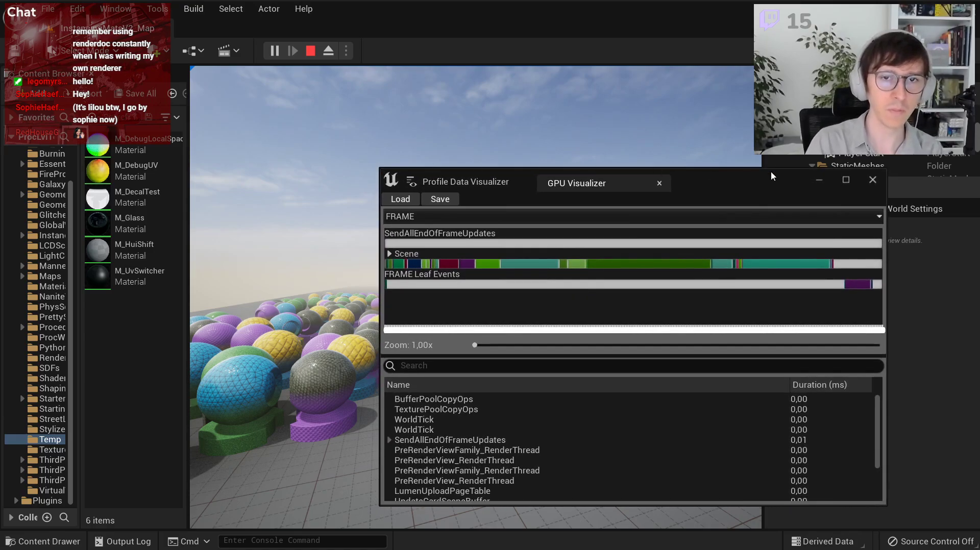
{"action": "left_click", "coordinate": [242, 451]}
{"action": "key", "text": "grave"}
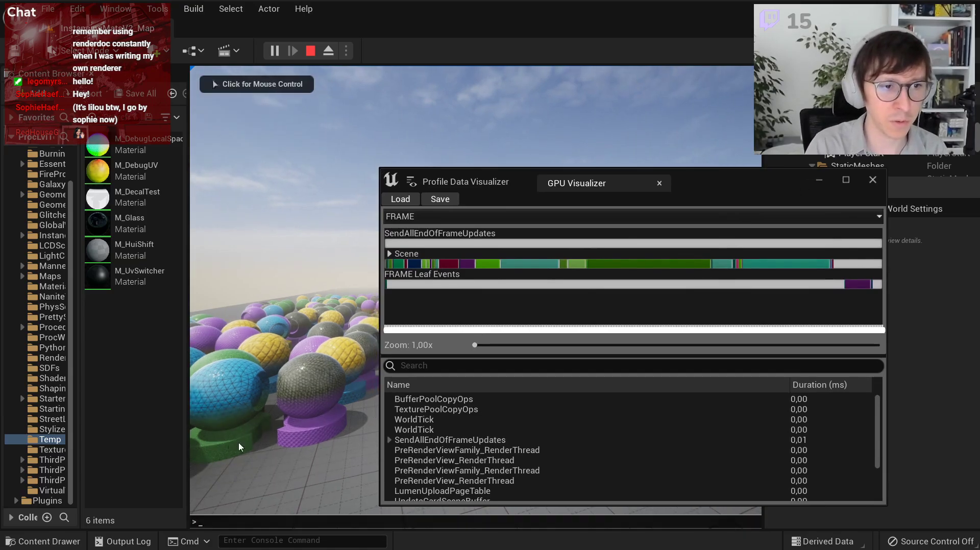
{"action": "key", "text": "Up"}
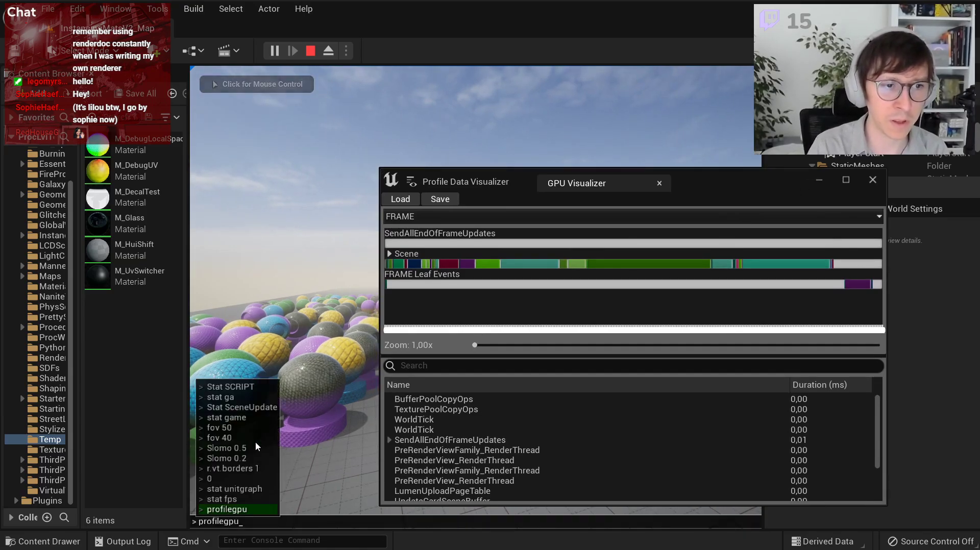
{"action": "key", "text": "grave"}
{"action": "left_click", "coordinate": [256, 446]}
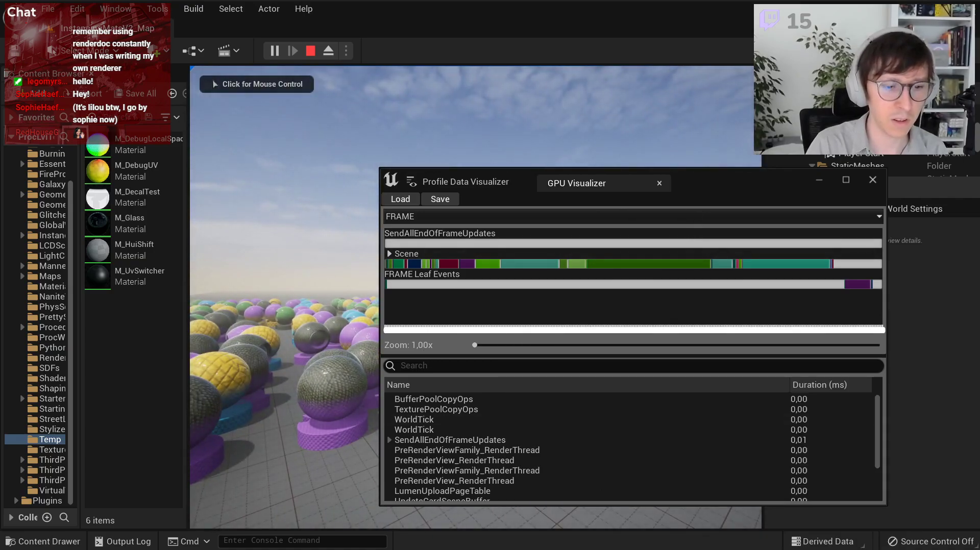
Step: Switch to the web browser and open the Tech Art Aid YouTube channel in a new tab
{"action": "key", "text": "alt+Tab"}
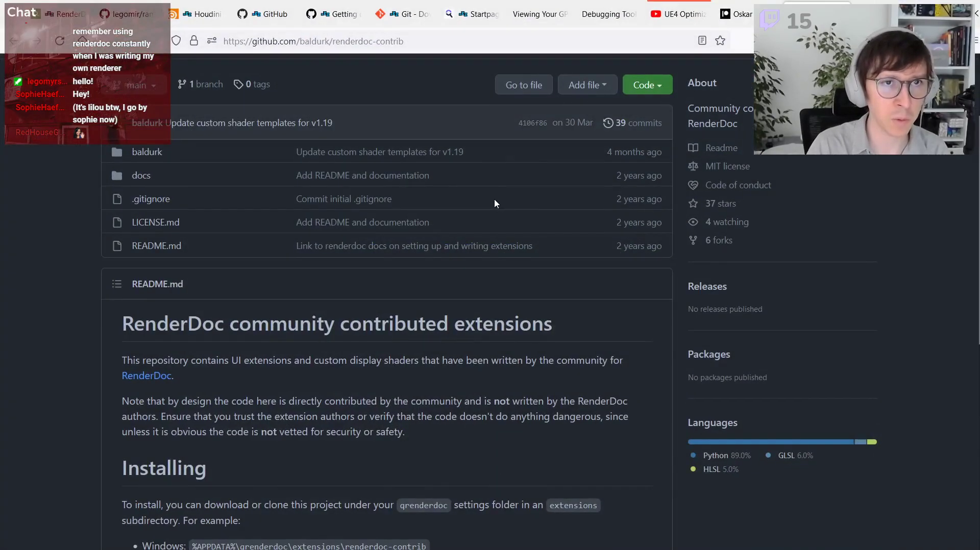
{"action": "key", "text": "ctrl+t"}
{"action": "type", "text": "yout"}
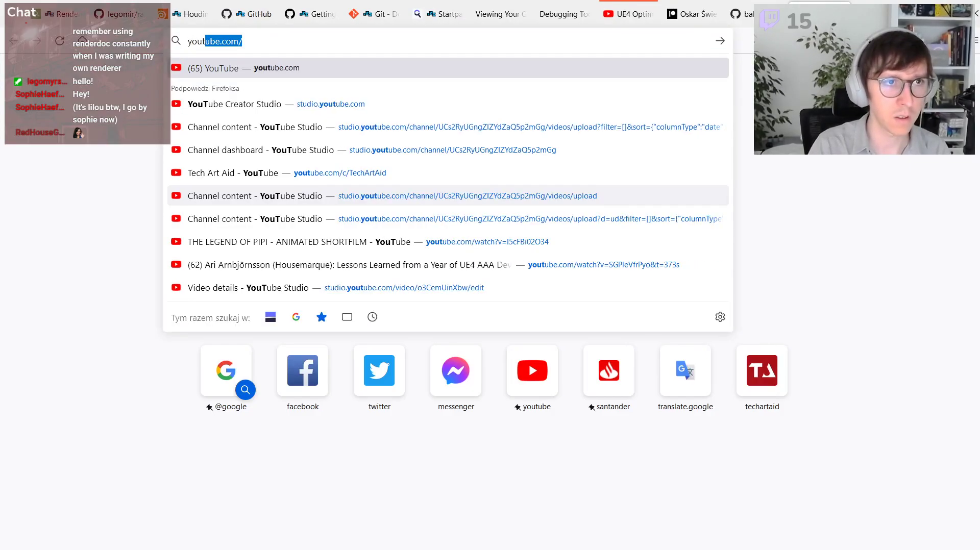
{"action": "type", "text": "ube.com/c/TechArt"}
{"action": "key", "text": "Return"}
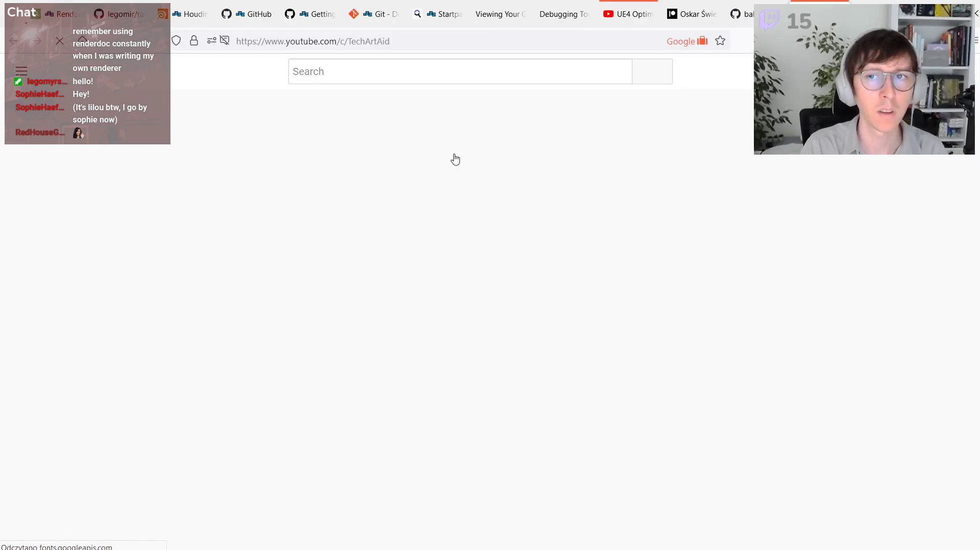
Step: Copy the link of the channel's UE4 Graphics Profiling playlist and switch back to Unreal Editor
{"action": "scroll", "coordinate": [337, 327], "scroll_direction": "down", "scroll_amount": 10}
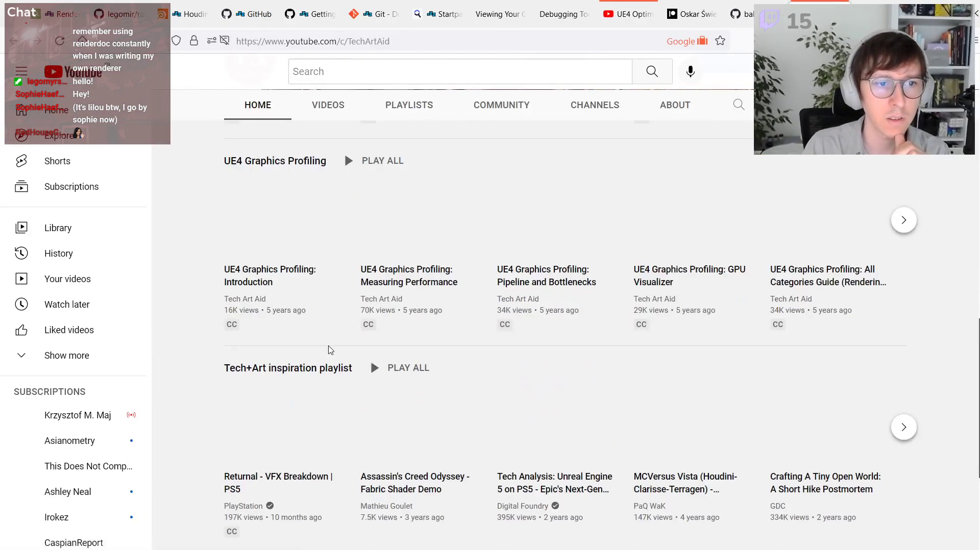
{"action": "scroll", "coordinate": [331, 350], "scroll_direction": "down", "scroll_amount": 3}
{"action": "scroll", "coordinate": [306, 255], "scroll_direction": "up", "scroll_amount": 3}
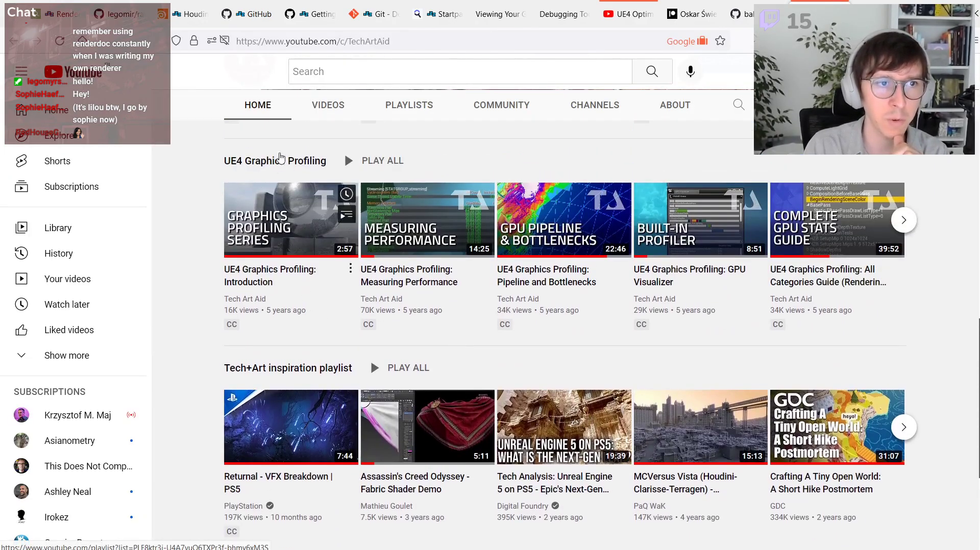
{"action": "right_click", "coordinate": [291, 157]}
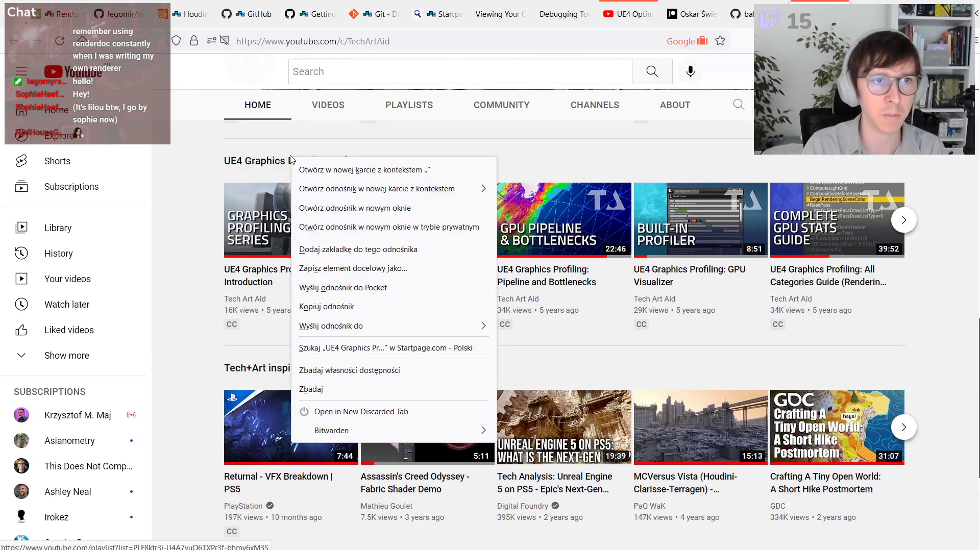
{"action": "left_click", "coordinate": [355, 308]}
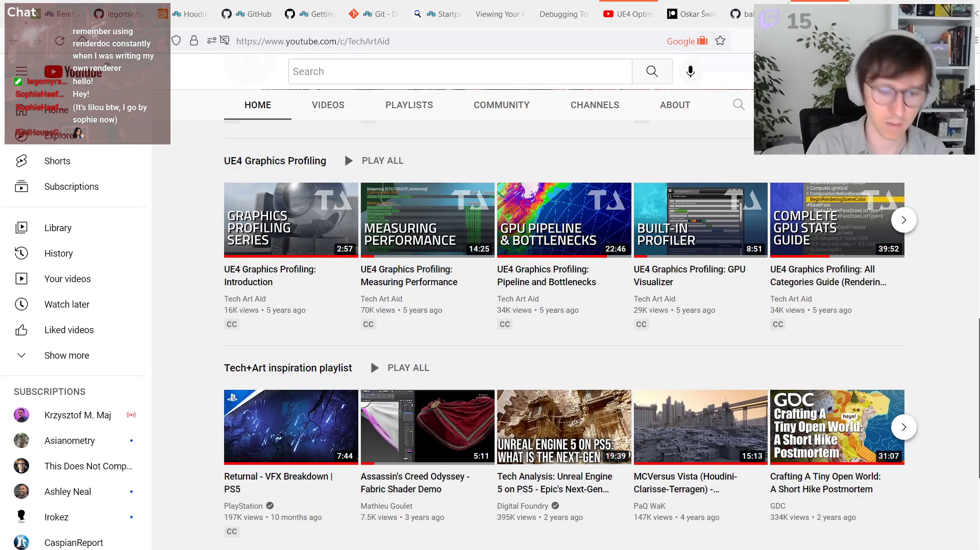
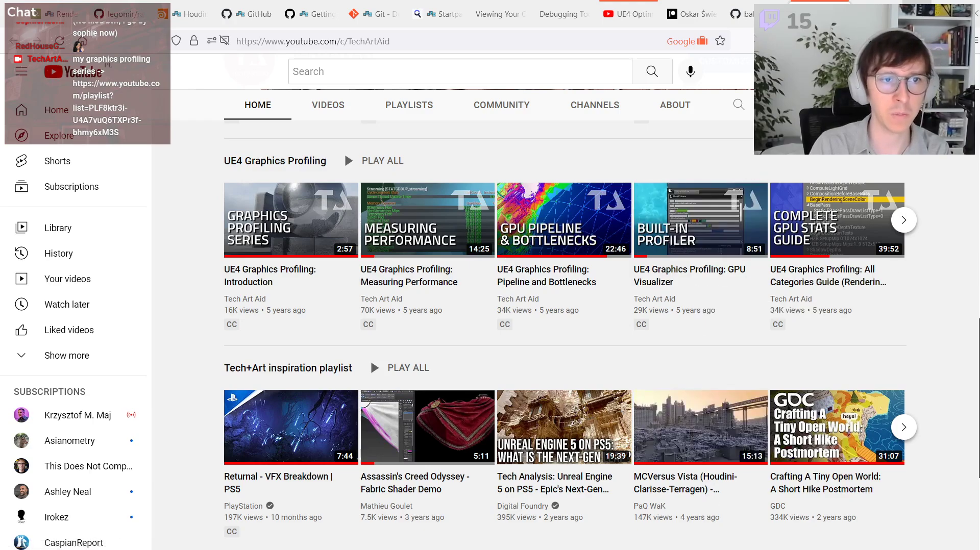
{"action": "key", "text": "alt+Tab"}
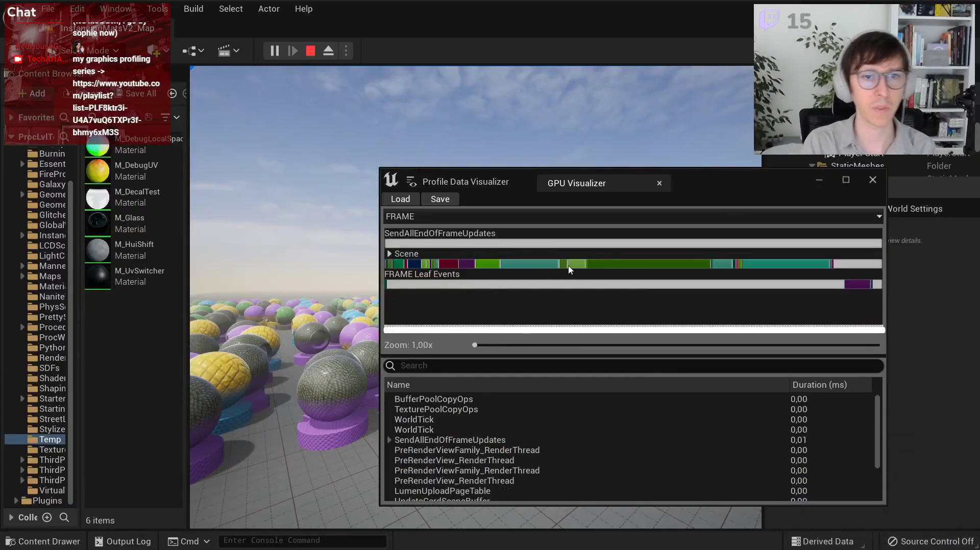
Step: Open the Scene breakdown in the GPU Visualizer, examine its render passes, and return to the FRAME overview
{"action": "double_click", "coordinate": [407, 264]}
{"action": "scroll", "coordinate": [472, 286], "scroll_direction": "down", "scroll_amount": 5}
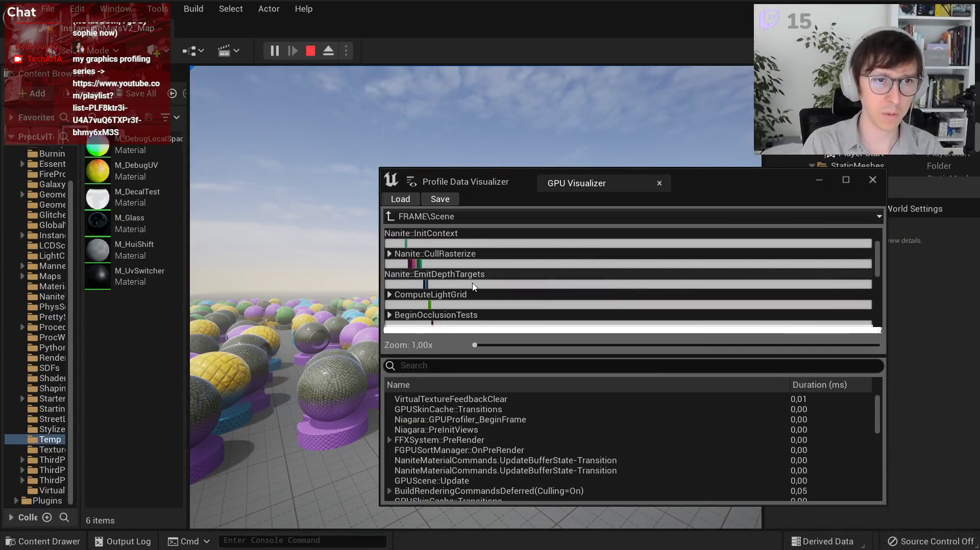
{"action": "scroll", "coordinate": [501, 290], "scroll_direction": "down", "scroll_amount": 2}
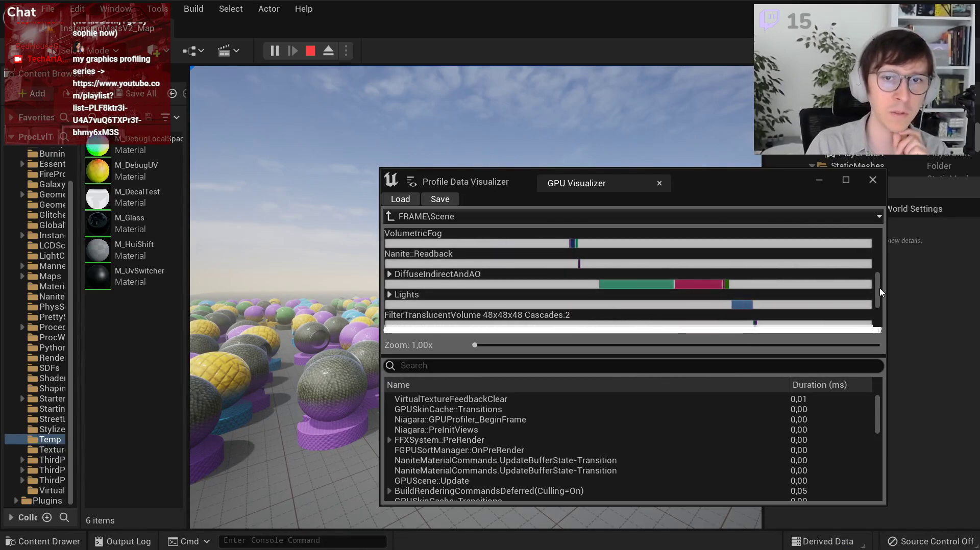
{"action": "mouse_move", "coordinate": [880, 292]}
{"action": "left_mouse_down"}
{"action": "mouse_move", "coordinate": [880, 307]}
{"action": "mouse_move", "coordinate": [880, 256]}
{"action": "mouse_move", "coordinate": [878, 319]}
{"action": "mouse_move", "coordinate": [873, 291]}
{"action": "left_mouse_up"}
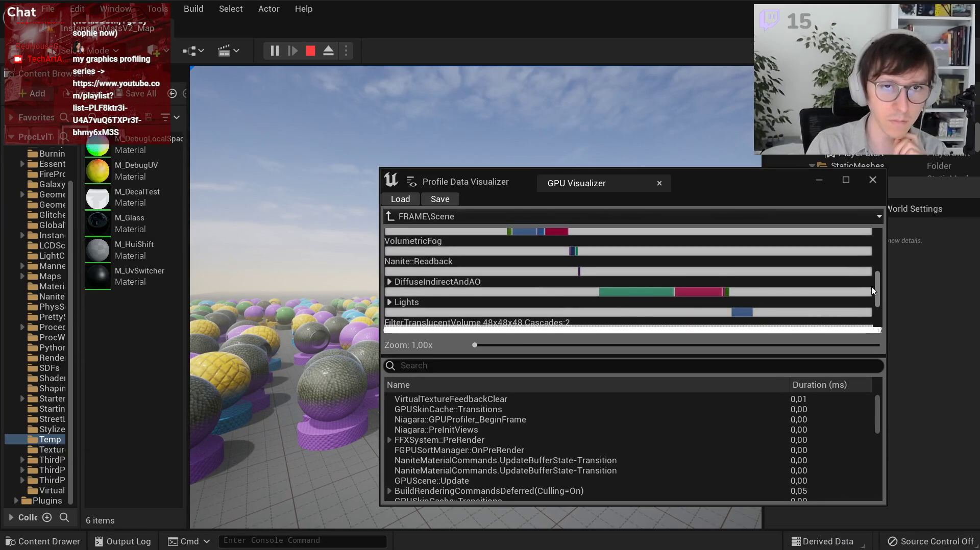
{"action": "scroll", "coordinate": [632, 300], "scroll_direction": "up", "scroll_amount": 1}
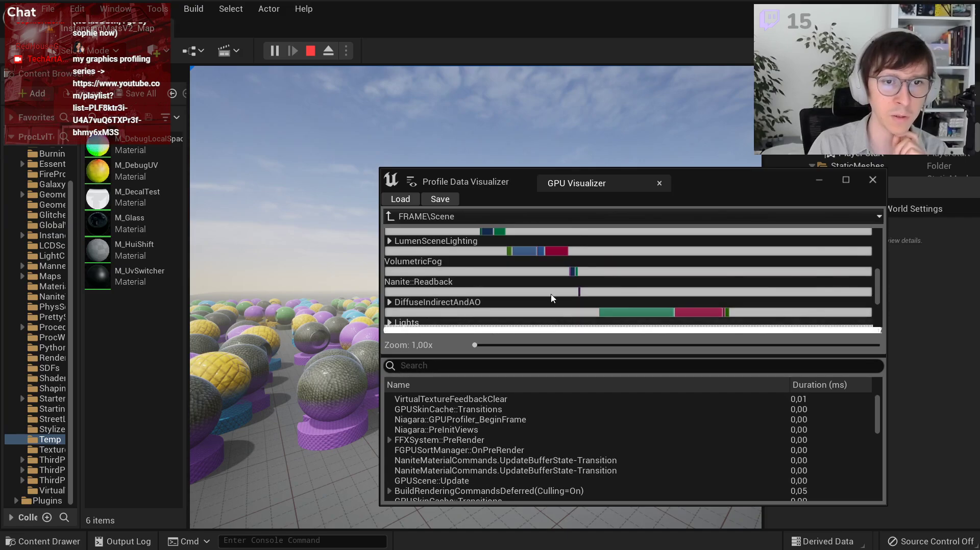
{"action": "scroll", "coordinate": [550, 297], "scroll_direction": "down", "scroll_amount": 1}
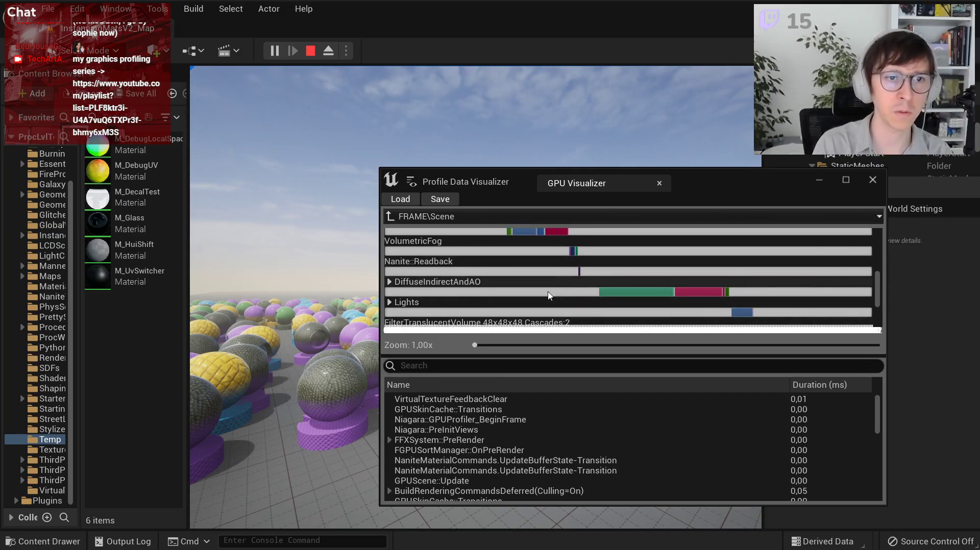
{"action": "scroll", "coordinate": [475, 296], "scroll_direction": "up", "scroll_amount": 10}
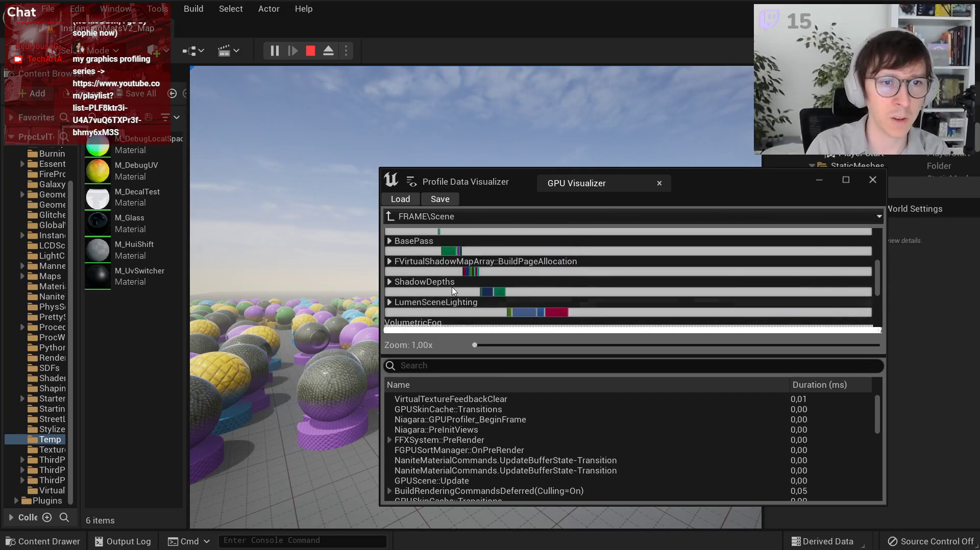
{"action": "left_click", "coordinate": [410, 217]}
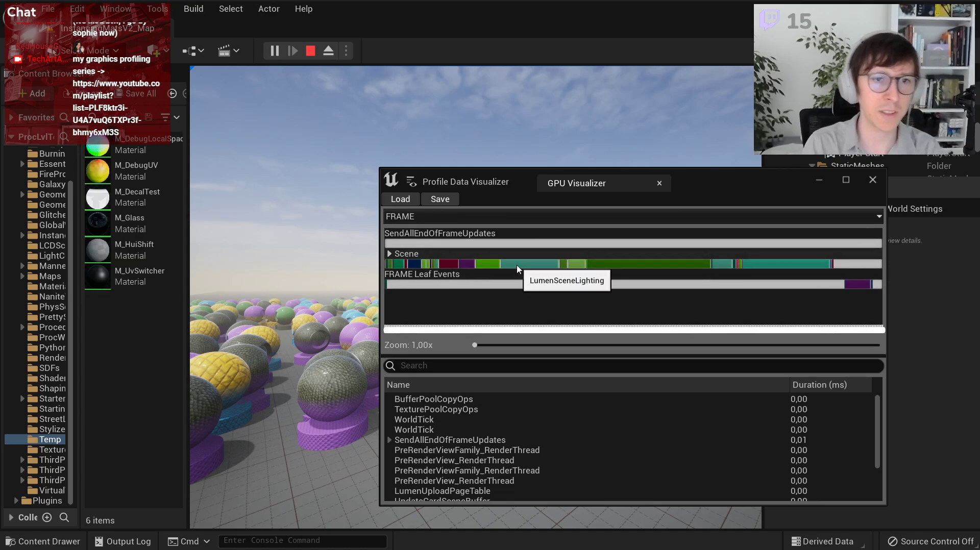
Step: Locate BasePass through the Scene timeline, expand its sub-events to check durations, and close the GPU Visualizer
{"action": "left_click", "coordinate": [454, 266]}
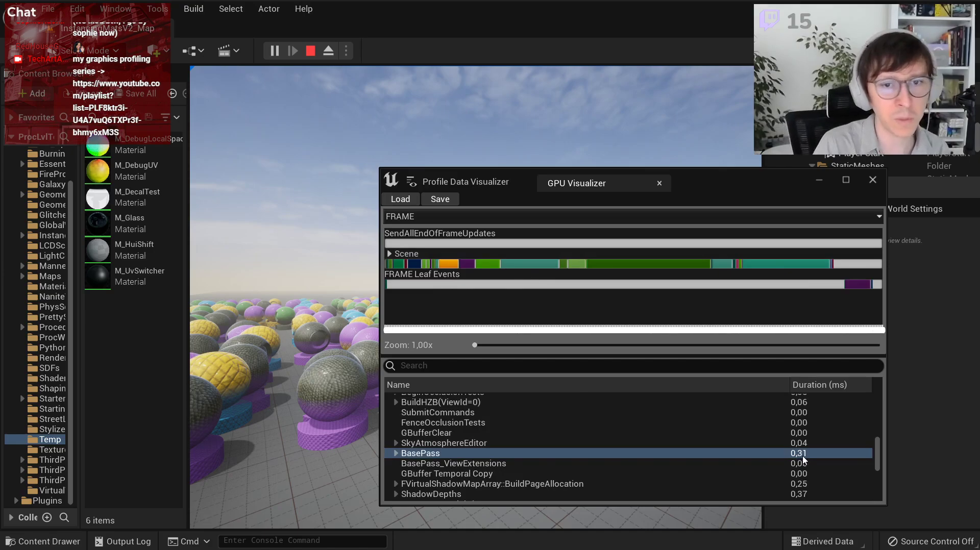
{"action": "left_click", "coordinate": [396, 454]}
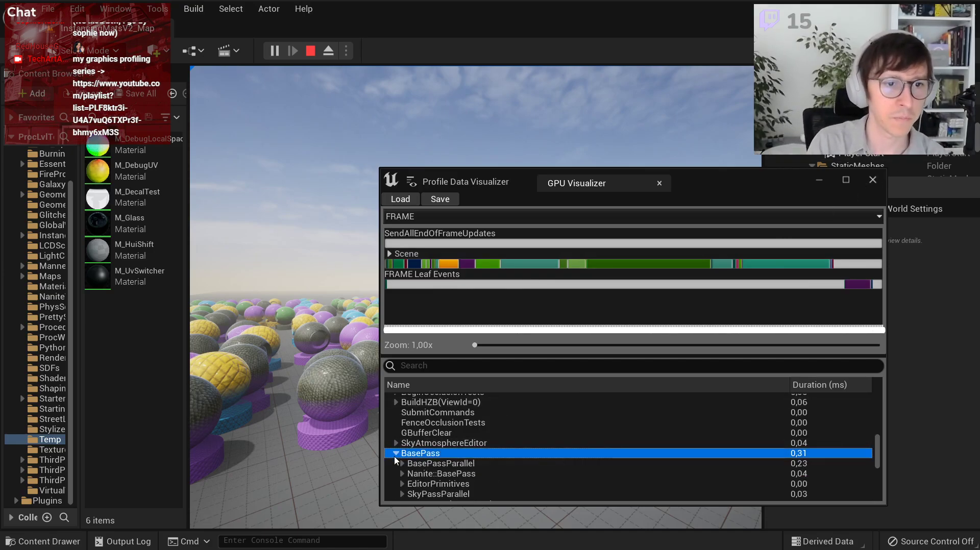
{"action": "left_click", "coordinate": [872, 179]}
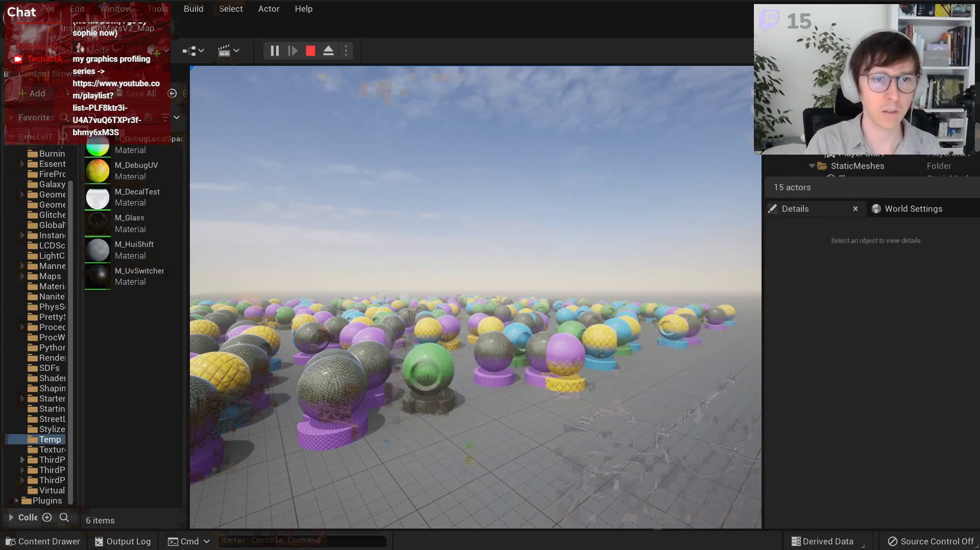
Step: Switch to RenderDoc and compare the GBufferA output at the M_Test_Grid floor draw and the M_InstancingMats_UDIM event
{"action": "key", "text": "super+d"}
{"action": "key", "text": "alt+Tab"}
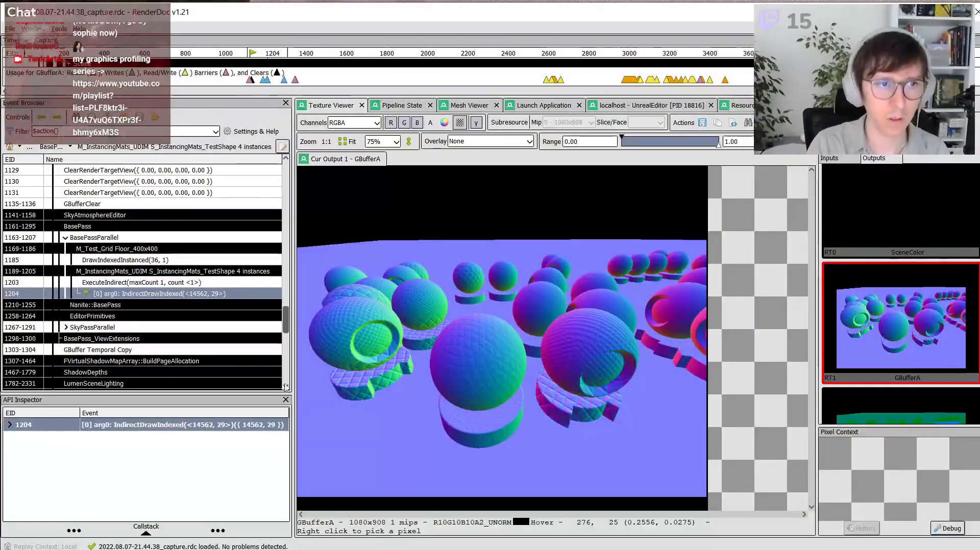
{"action": "left_click", "coordinate": [130, 248]}
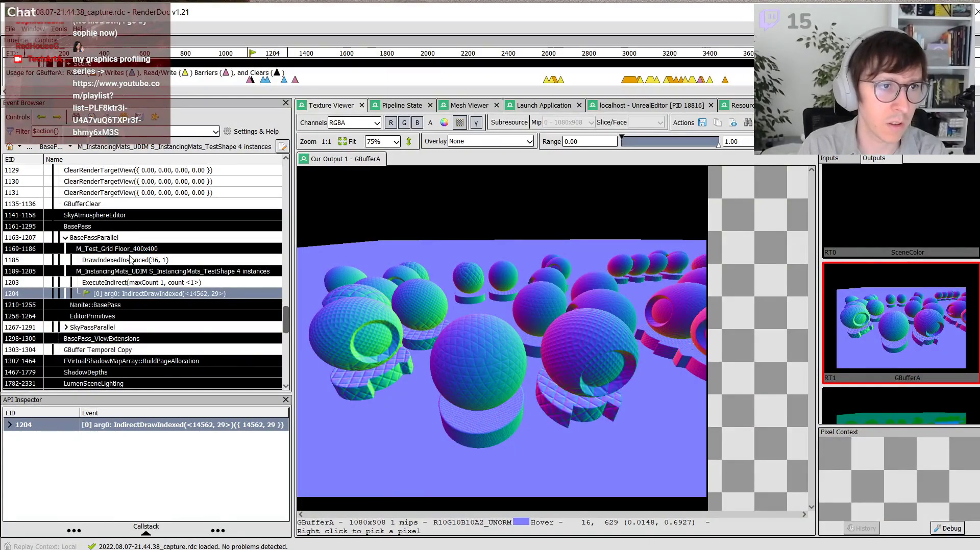
{"action": "left_click", "coordinate": [136, 261]}
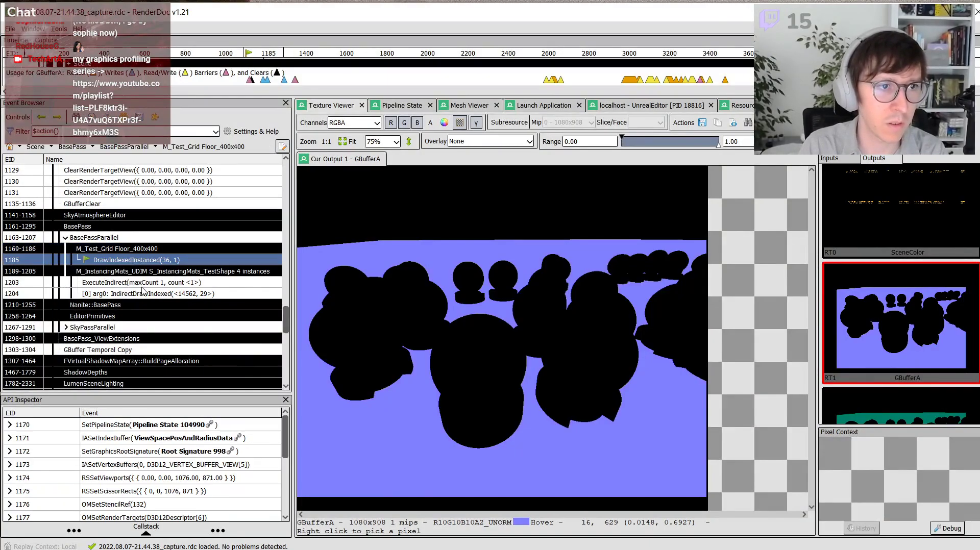
{"action": "left_click", "coordinate": [137, 280]}
{"action": "left_click", "coordinate": [136, 271]}
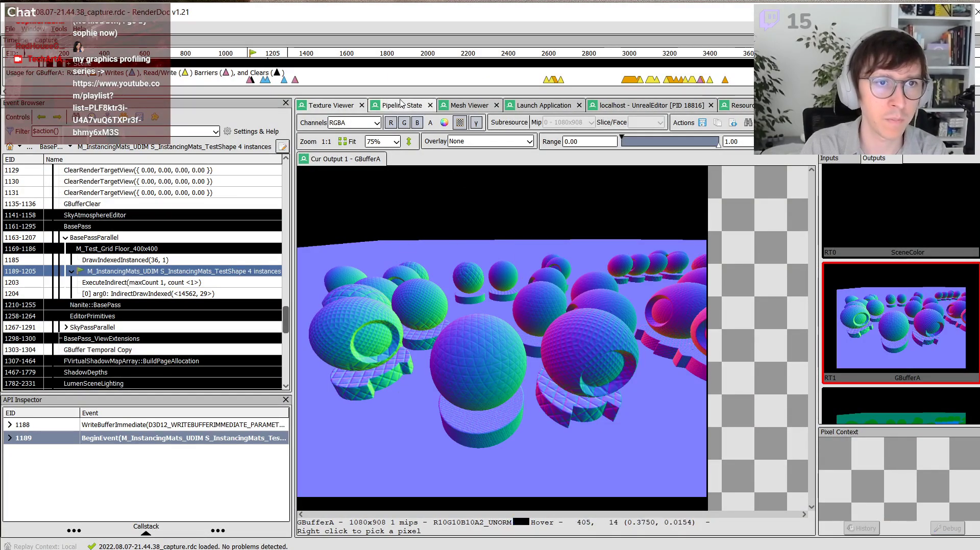
Step: Show the input textures of the M_InstancingMats_UDIM event and view the texture6 VirtualPhysicalTexture
{"action": "scroll", "coordinate": [914, 315], "scroll_direction": "down", "scroll_amount": 3}
{"action": "scroll", "coordinate": [913, 315], "scroll_direction": "up", "scroll_amount": 3}
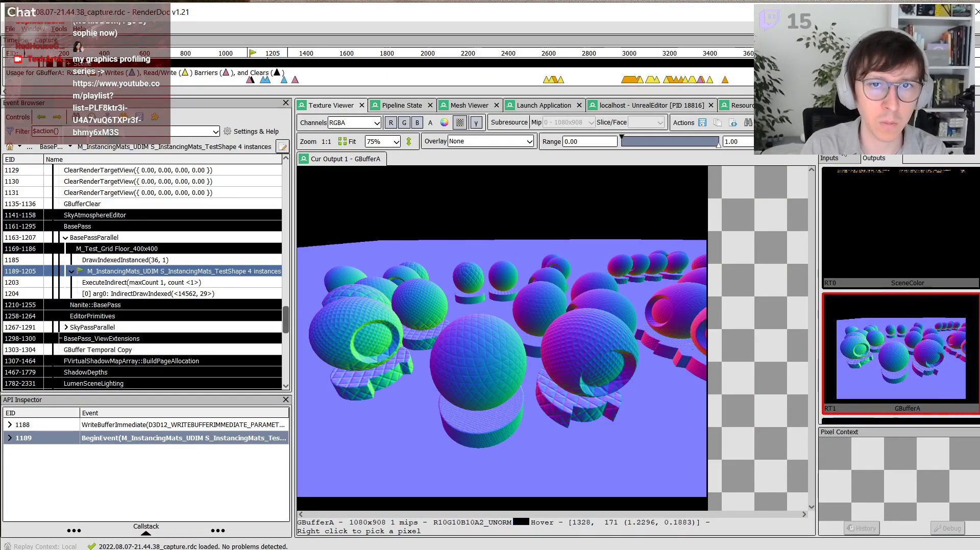
{"action": "left_click", "coordinate": [829, 158]}
{"action": "scroll", "coordinate": [911, 240], "scroll_direction": "down", "scroll_amount": 2}
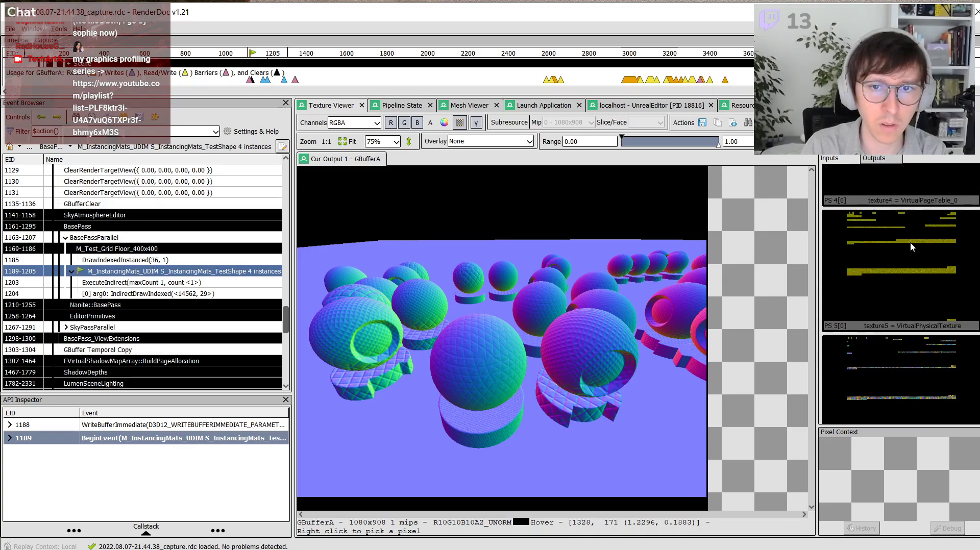
{"action": "scroll", "coordinate": [912, 247], "scroll_direction": "down", "scroll_amount": 1}
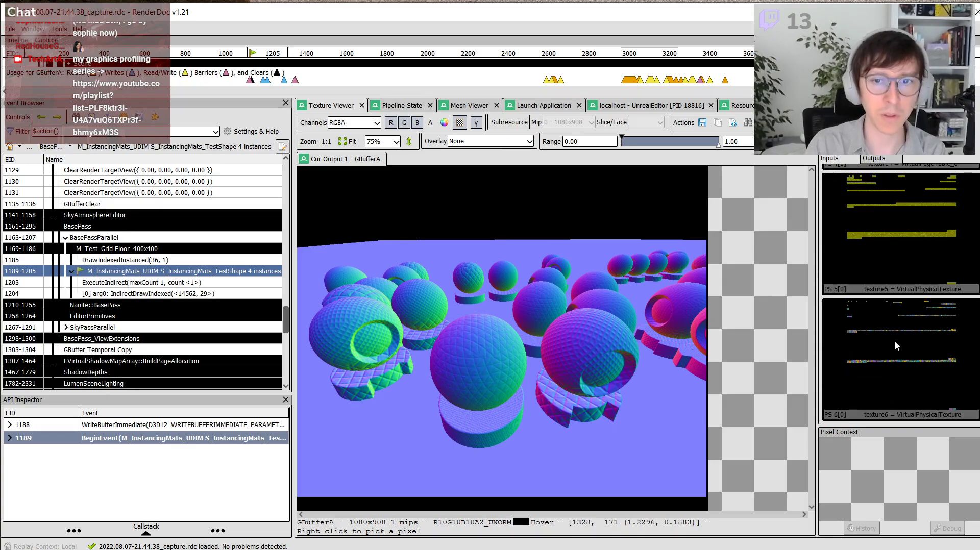
{"action": "left_click", "coordinate": [883, 335]}
{"action": "scroll", "coordinate": [465, 263], "scroll_direction": "down", "scroll_amount": 5}
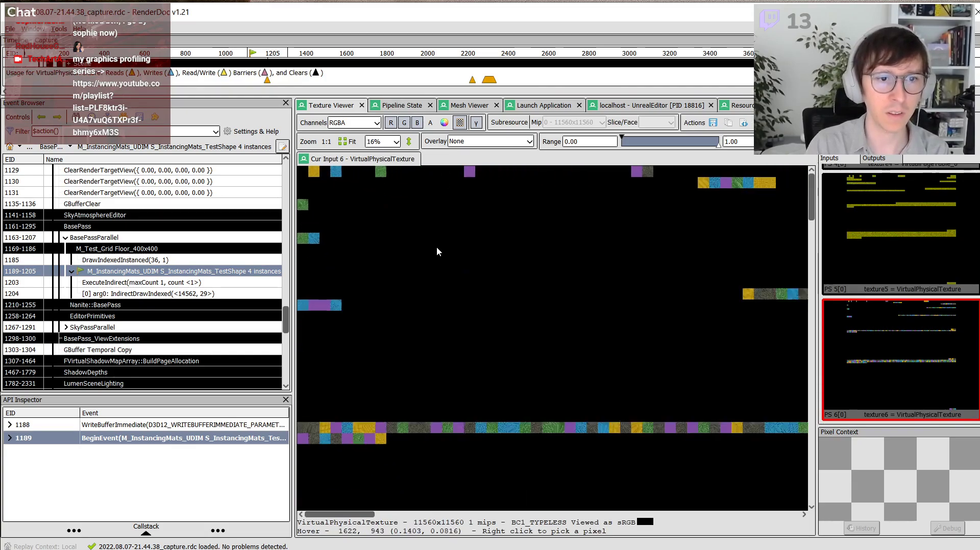
Step: Magnify the colored material tiles in the texture6 VirtualPhysicalTexture
{"action": "scroll", "coordinate": [388, 429], "scroll_direction": "up", "scroll_amount": 3}
{"action": "scroll", "coordinate": [367, 446], "scroll_direction": "up", "scroll_amount": 1}
{"action": "left_click_drag", "start_coordinate": [387, 434], "coordinate": [627, 339]}
{"action": "scroll", "coordinate": [499, 324], "scroll_direction": "up", "scroll_amount": 4}
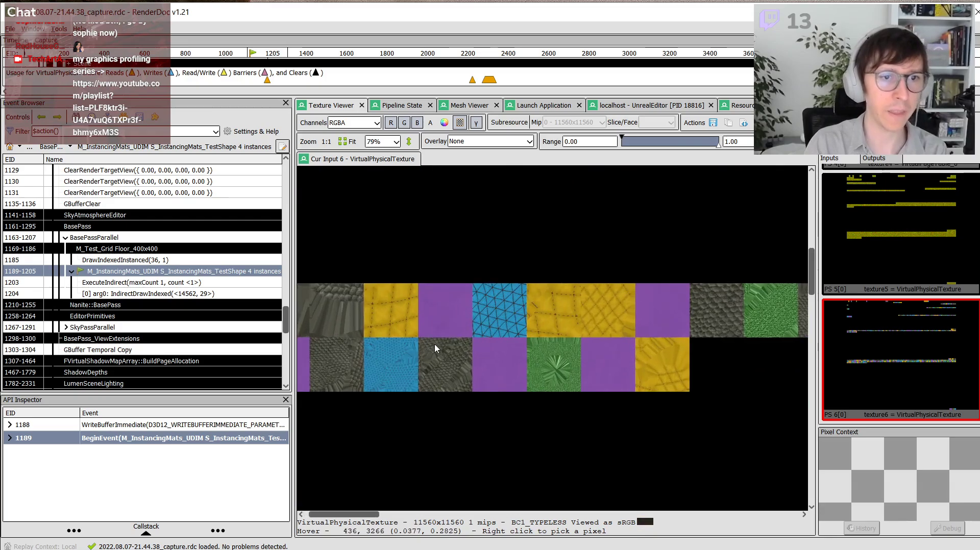
{"action": "scroll", "coordinate": [499, 324], "scroll_direction": "up", "scroll_amount": 1}
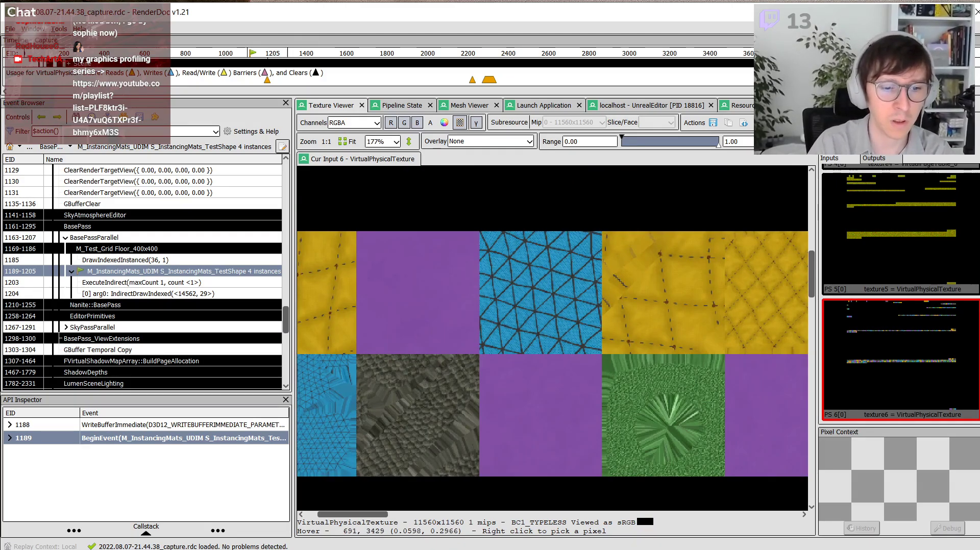
Step: Switch to the web browser, find the Patreon post on UE5 transitions between multiple materials, and return to RenderDoc
{"action": "key", "text": "alt+Tab"}
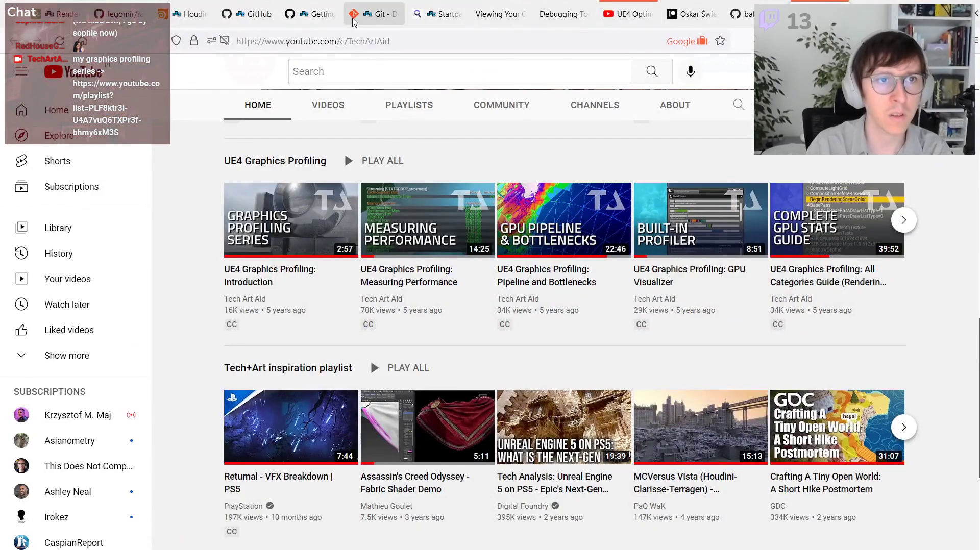
{"action": "left_click", "coordinate": [567, 15]}
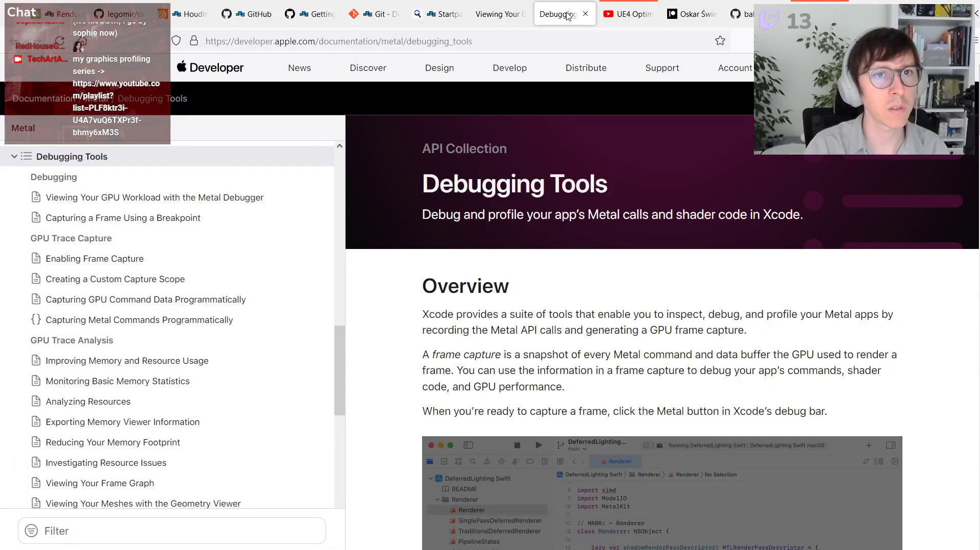
{"action": "left_click", "coordinate": [683, 18]}
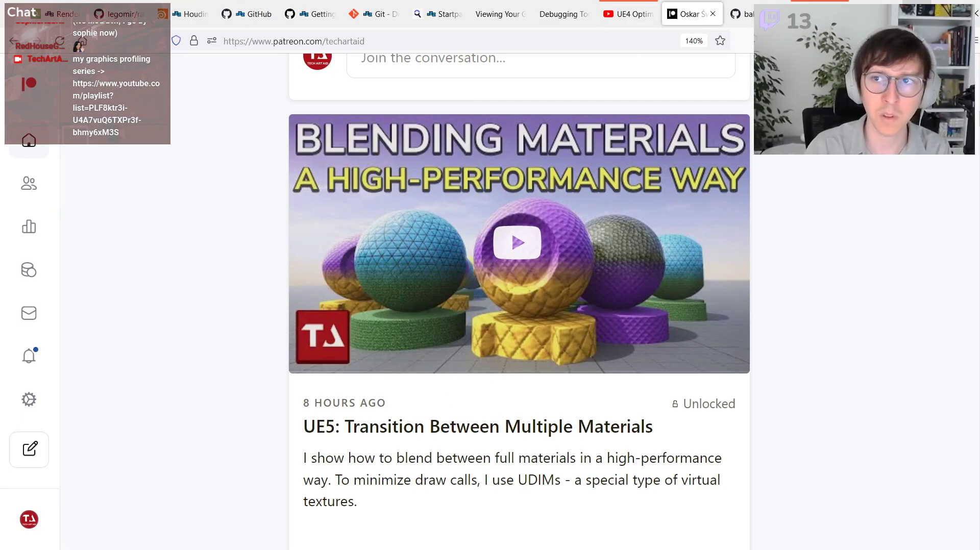
{"action": "key", "text": "alt+Tab"}
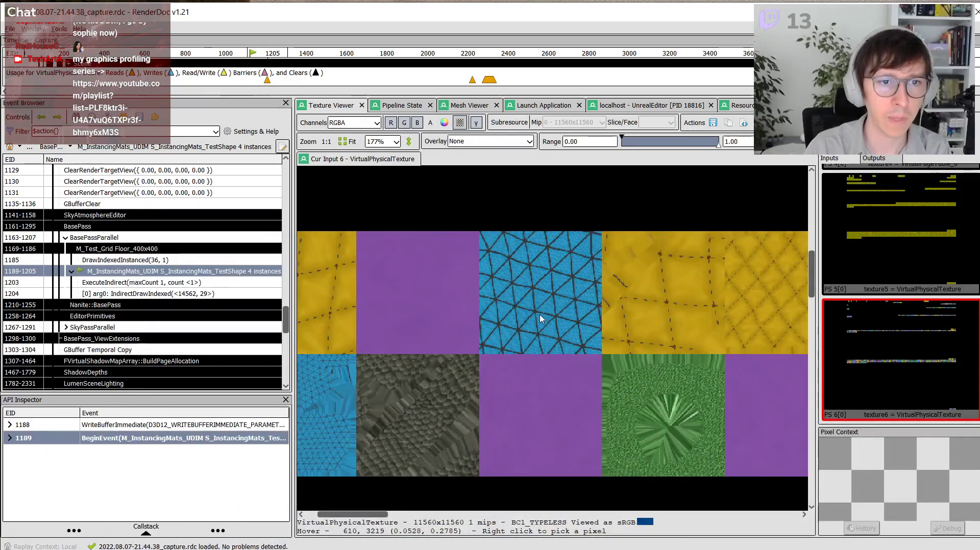
Step: Examine the rows of packed material tiles across the texture6 VirtualPhysicalTexture, both close up and as an overview
{"action": "scroll", "coordinate": [536, 306], "scroll_direction": "down", "scroll_amount": 3}
{"action": "left_click_drag", "start_coordinate": [416, 319], "coordinate": [498, 329]}
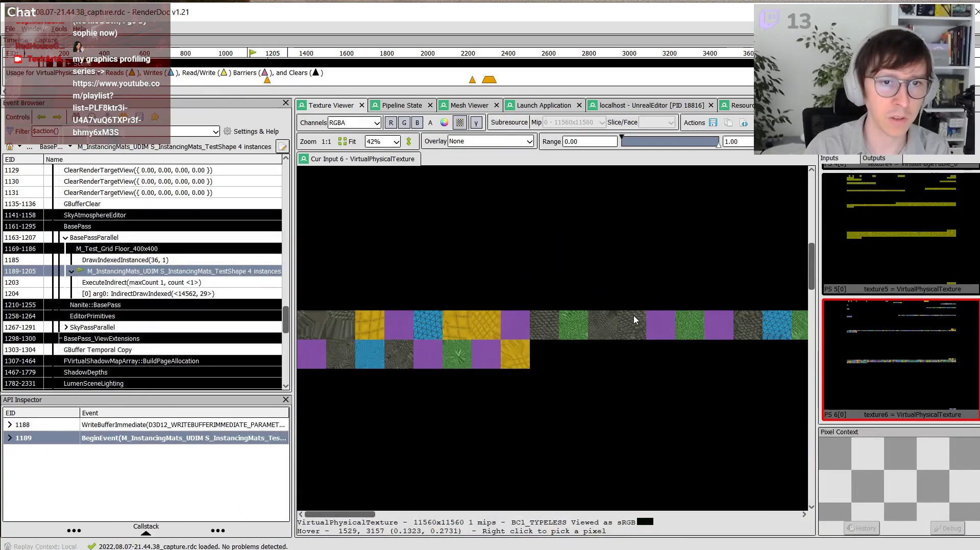
{"action": "scroll", "coordinate": [498, 329], "scroll_direction": "up", "scroll_amount": 2}
{"action": "left_click_drag", "start_coordinate": [674, 347], "coordinate": [624, 327]}
{"action": "scroll", "coordinate": [587, 332], "scroll_direction": "down", "scroll_amount": 4}
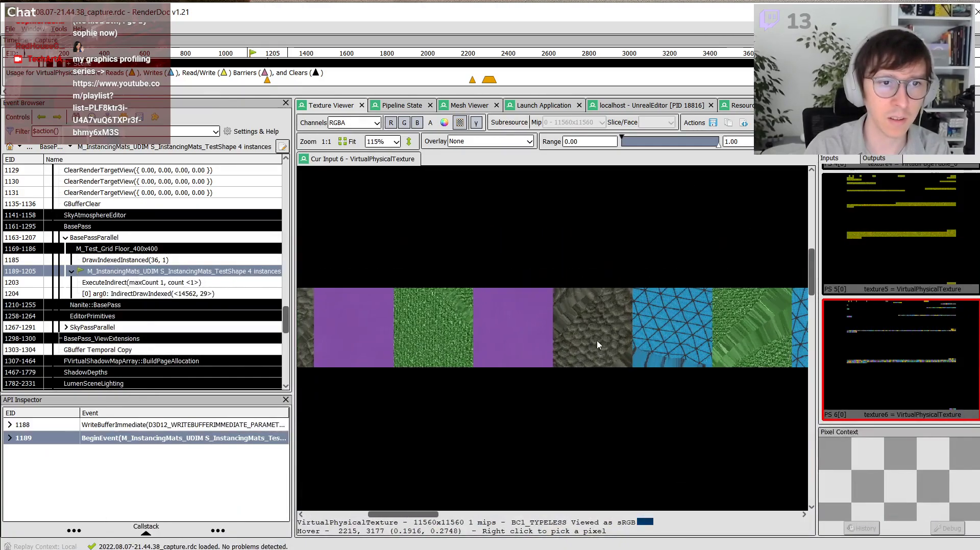
{"action": "scroll", "coordinate": [502, 351], "scroll_direction": "down", "scroll_amount": 4}
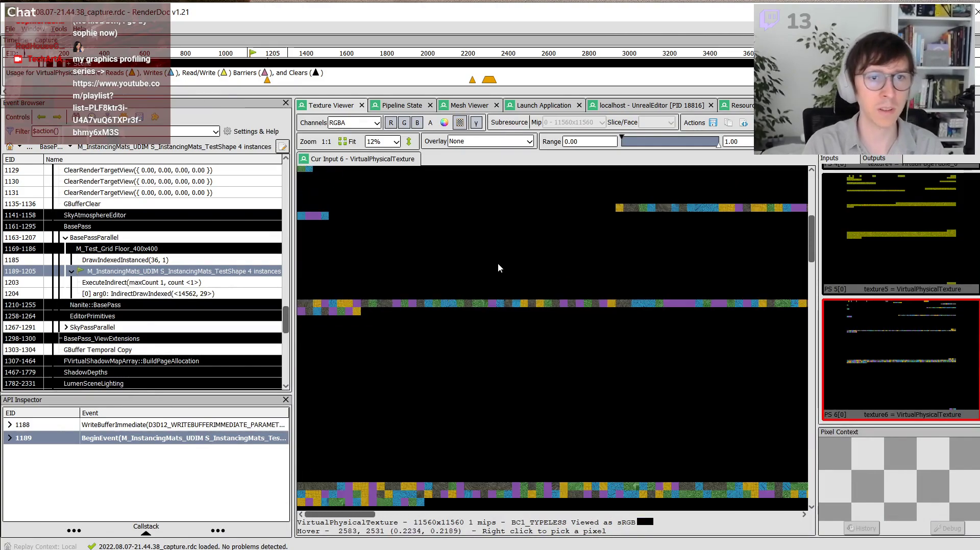
{"action": "scroll", "coordinate": [475, 325], "scroll_direction": "down", "scroll_amount": 1}
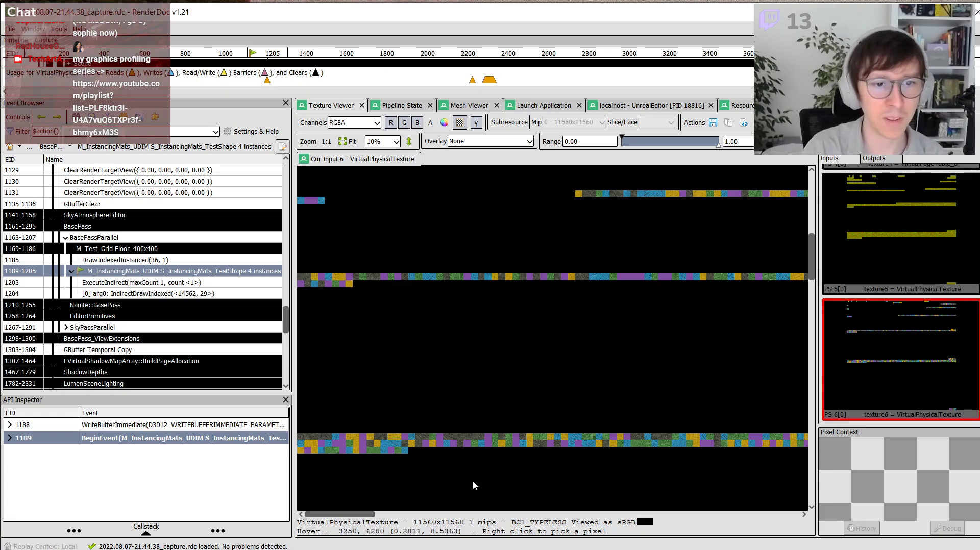
{"action": "scroll", "coordinate": [888, 286], "scroll_direction": "up", "scroll_amount": 1}
Step: Compare the tile layouts of the texture5 and texture6 VirtualPhysicalTexture inputs
{"action": "left_click", "coordinate": [887, 289]}
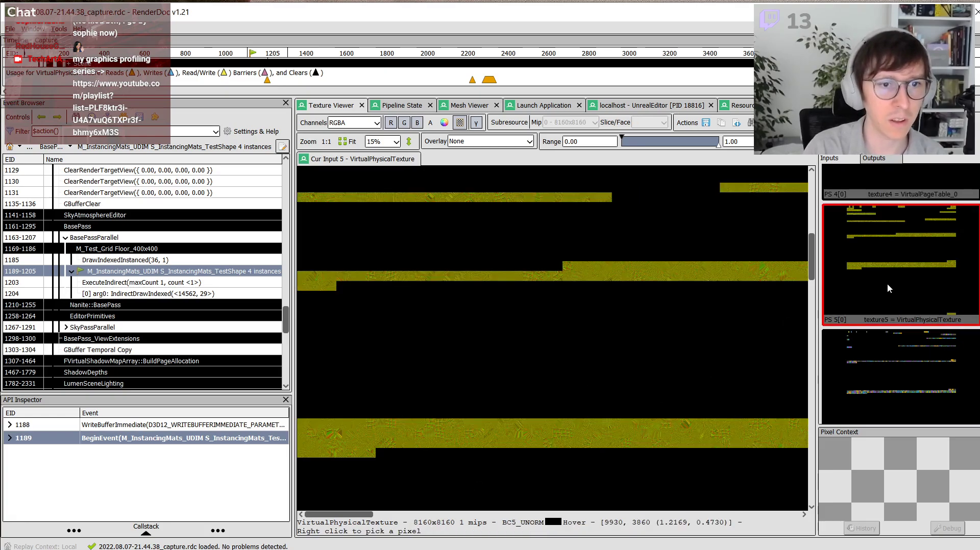
{"action": "scroll", "coordinate": [401, 426], "scroll_direction": "up", "scroll_amount": 10}
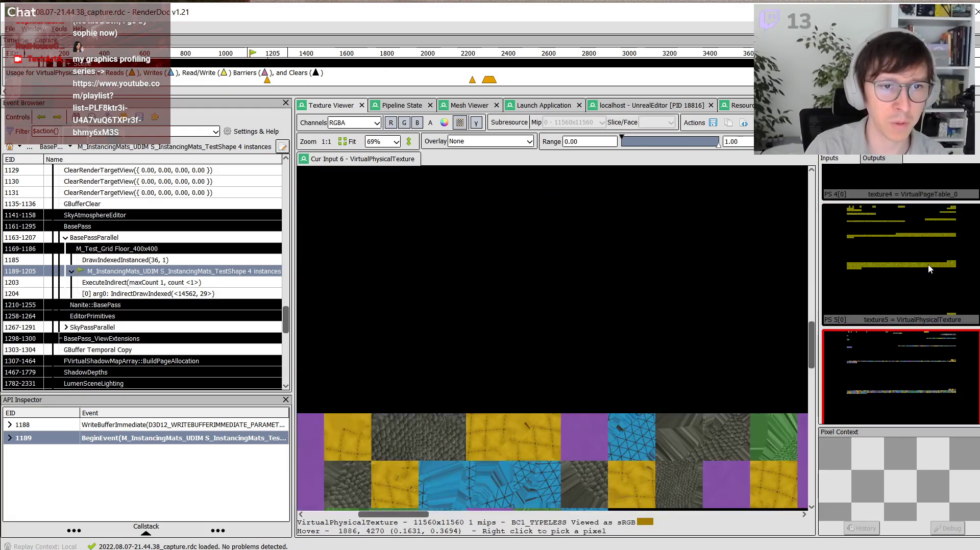
{"action": "scroll", "coordinate": [607, 362], "scroll_direction": "down", "scroll_amount": 5}
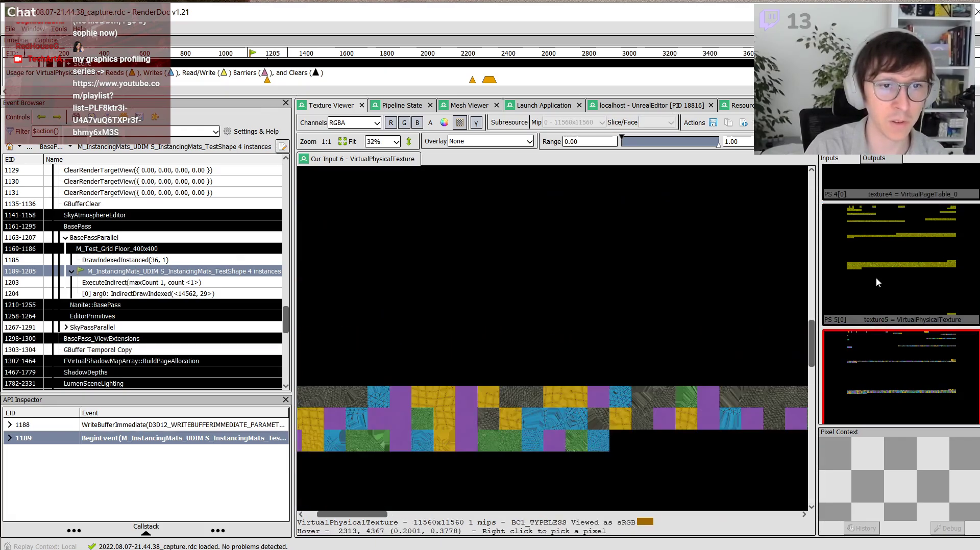
{"action": "scroll", "coordinate": [635, 321], "scroll_direction": "down", "scroll_amount": 2}
{"action": "scroll", "coordinate": [902, 305], "scroll_direction": "up", "scroll_amount": 5}
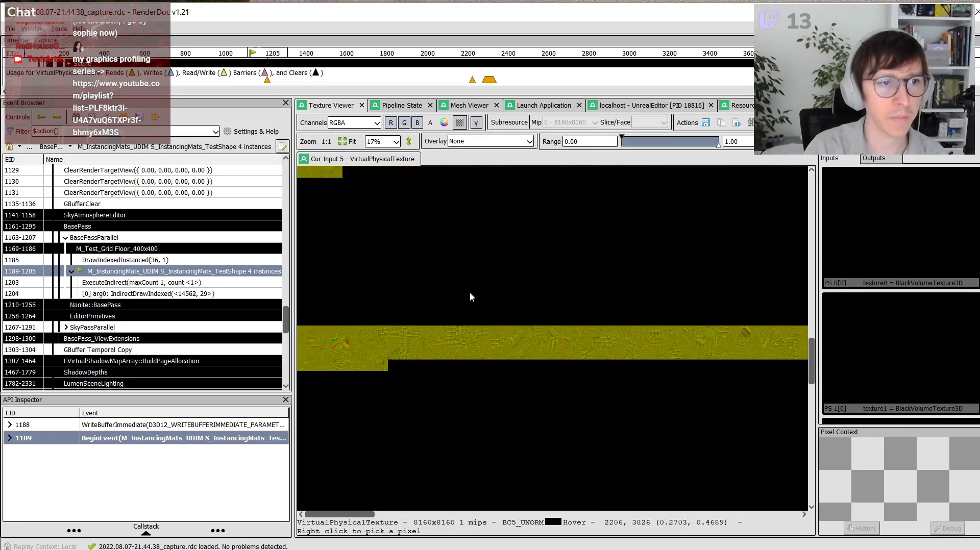
{"action": "scroll", "coordinate": [470, 296], "scroll_direction": "down", "scroll_amount": 2}
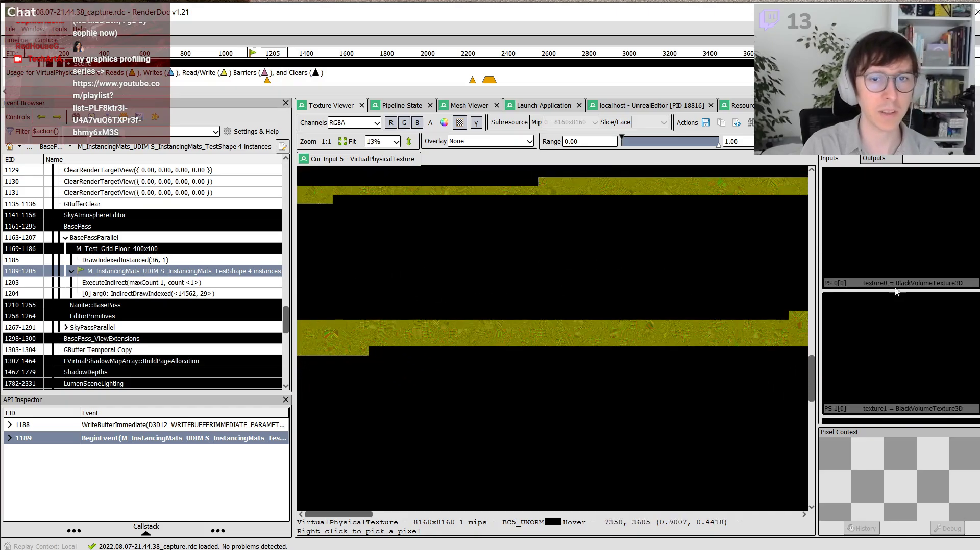
Step: View the texture1 BlackVolumeTexture3D input, and return to the texture5 VirtualPhysicalTexture
{"action": "left_click", "coordinate": [895, 329]}
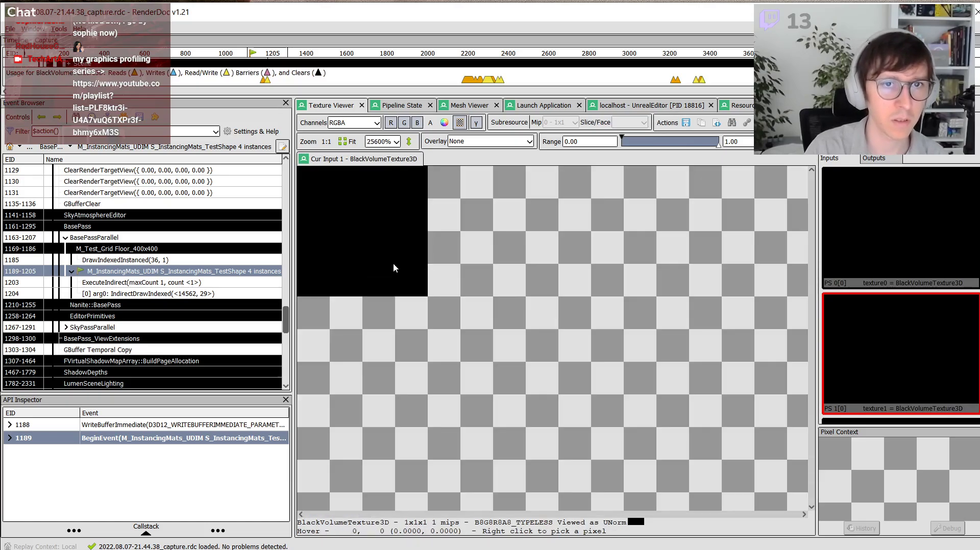
{"action": "scroll", "coordinate": [894, 317], "scroll_direction": "down", "scroll_amount": 3}
{"action": "left_click", "coordinate": [898, 337]}
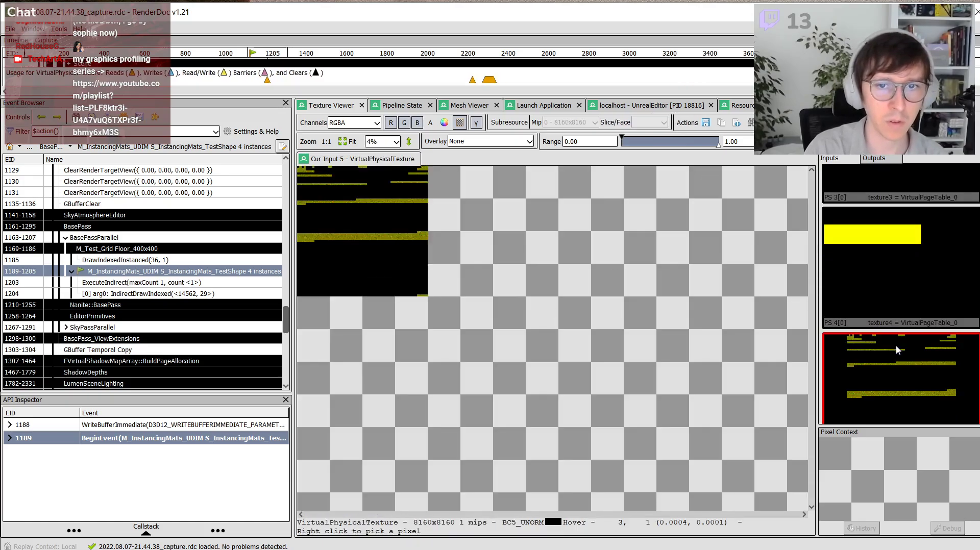
Step: Examine the texture6 VirtualPhysicalTexture tiles up close, trying a display range minimum of -0.50 before restoring it to 0.00
{"action": "scroll", "coordinate": [317, 267], "scroll_direction": "up", "scroll_amount": 6}
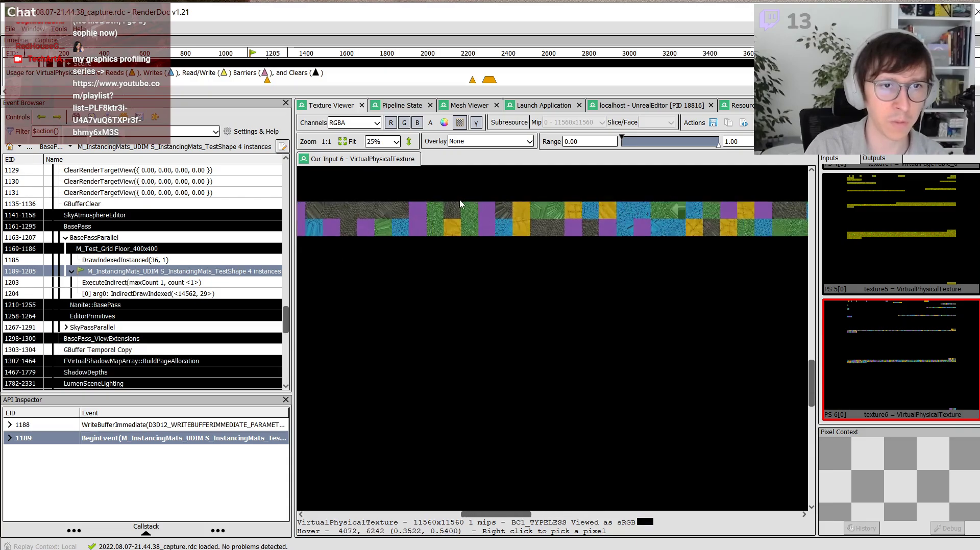
{"action": "scroll", "coordinate": [482, 209], "scroll_direction": "up", "scroll_amount": 2}
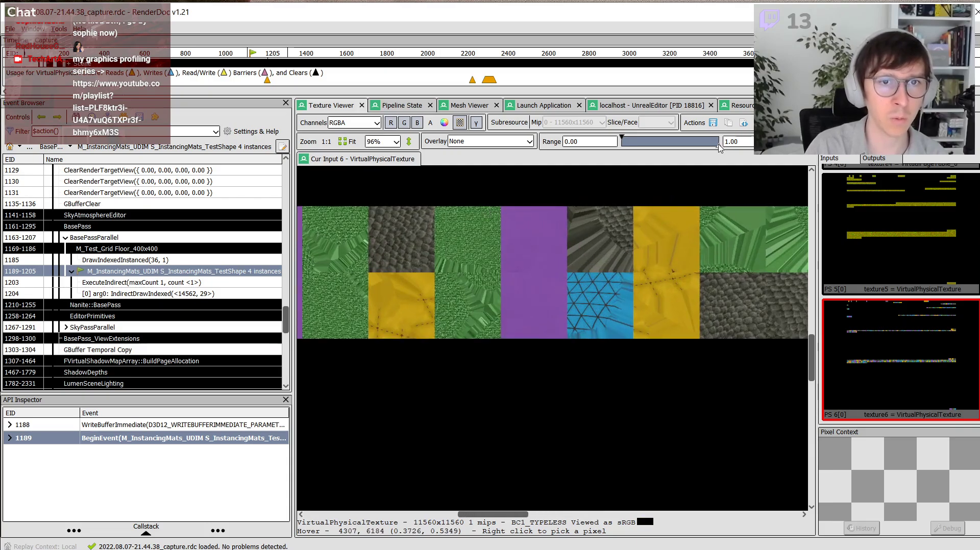
{"action": "left_click_drag", "start_coordinate": [711, 147], "coordinate": [739, 144]}
{"action": "mouse_move", "coordinate": [620, 141]}
{"action": "left_mouse_down"}
{"action": "mouse_move", "coordinate": [656, 141]}
{"action": "mouse_move", "coordinate": [602, 146]}
{"action": "left_mouse_up"}
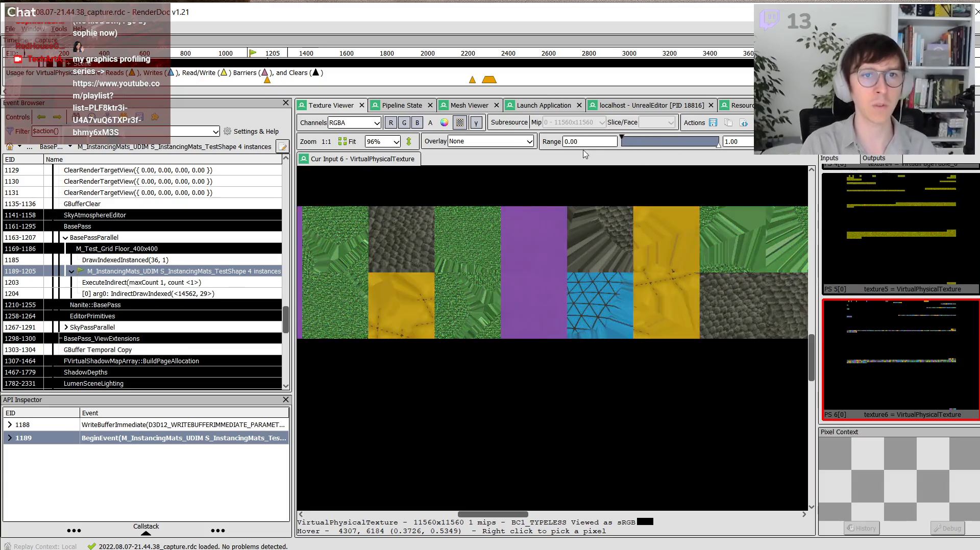
{"action": "left_click", "coordinate": [586, 143]}
{"action": "type", "text": "-1"}
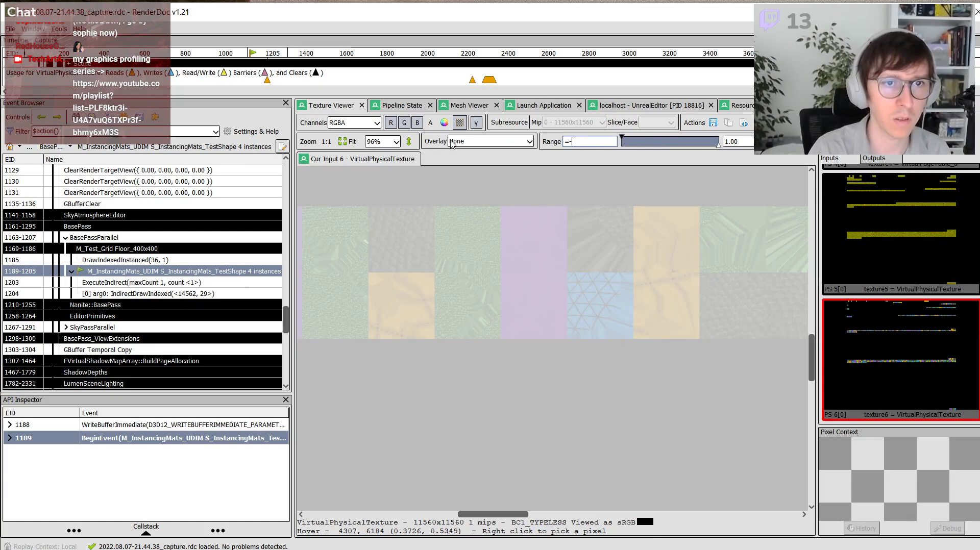
{"action": "key", "text": "BackSpace"}
{"action": "key", "text": "Return"}
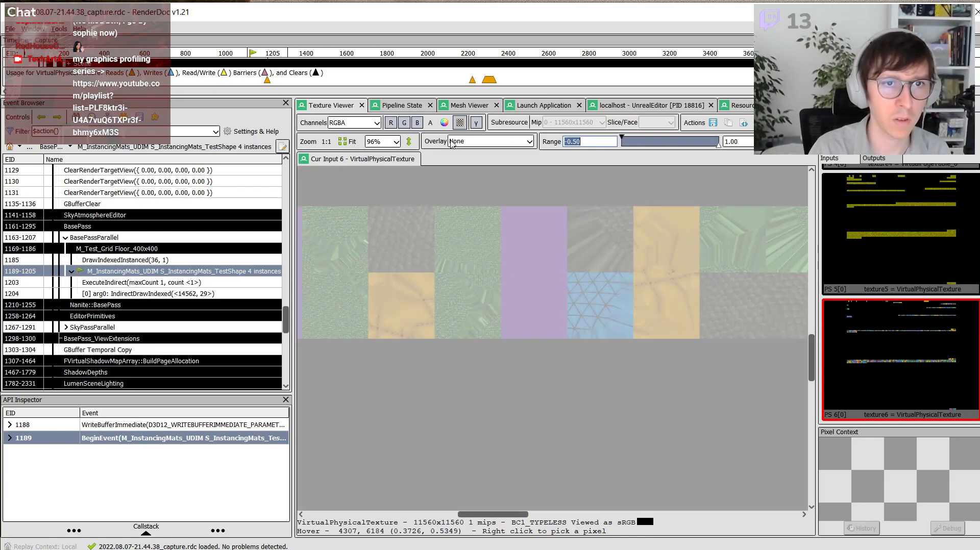
{"action": "key", "text": "Return"}
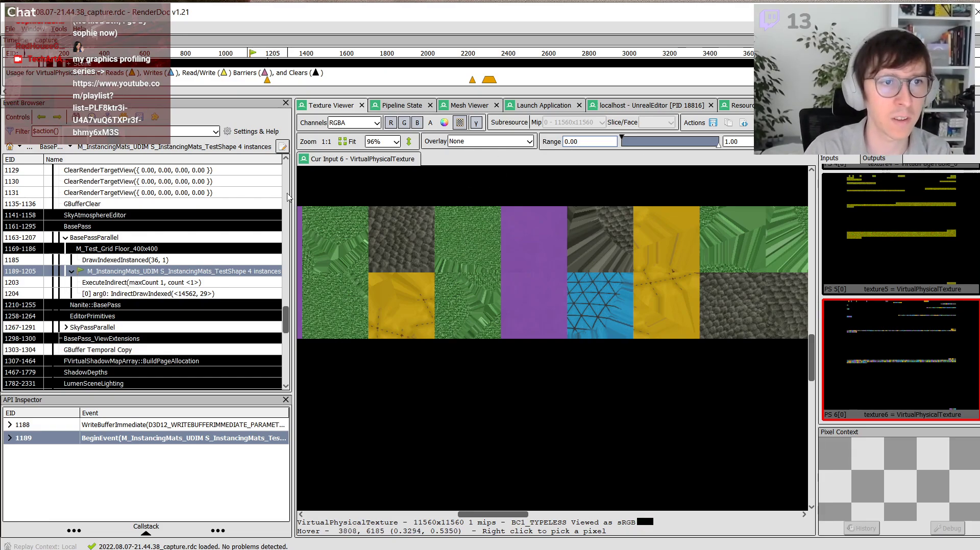
Step: Inspect the M_InstancingMats_UDIM events in the Mesh Viewer and view the mesh of the IndirectDrawIndexed draw call, EID 1204, from the side
{"action": "left_click", "coordinate": [413, 106]}
{"action": "left_click", "coordinate": [459, 108]}
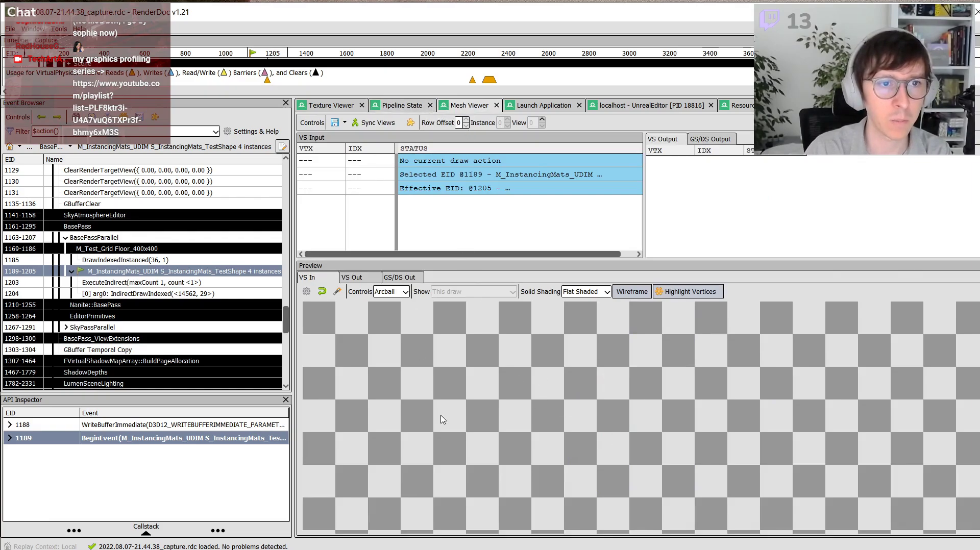
{"action": "left_click", "coordinate": [130, 280]}
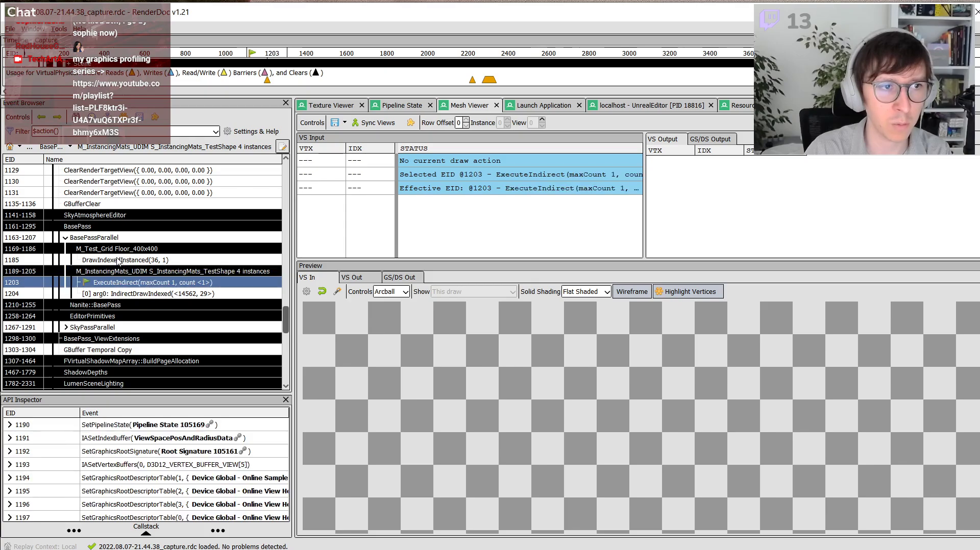
{"action": "left_click", "coordinate": [119, 271]}
{"action": "left_click", "coordinate": [115, 282]}
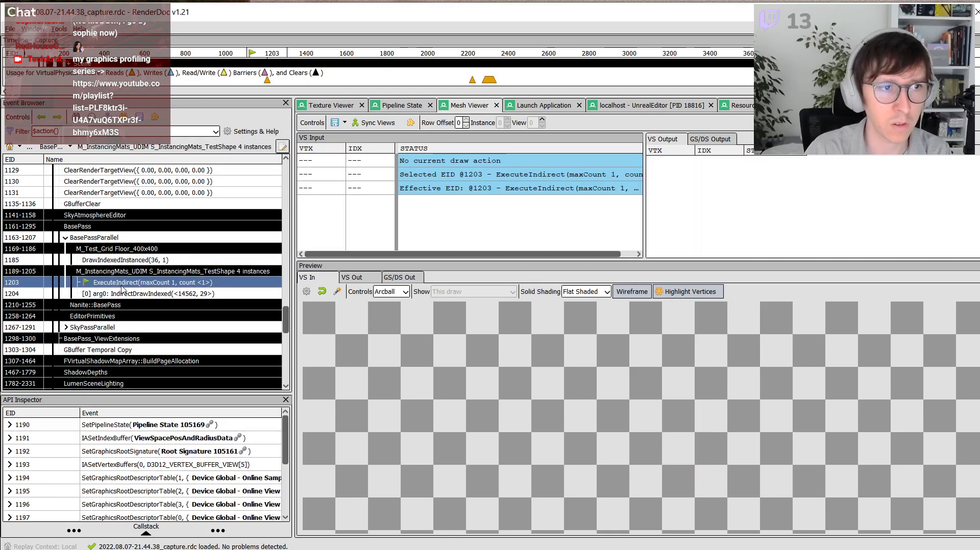
{"action": "left_click", "coordinate": [131, 295]}
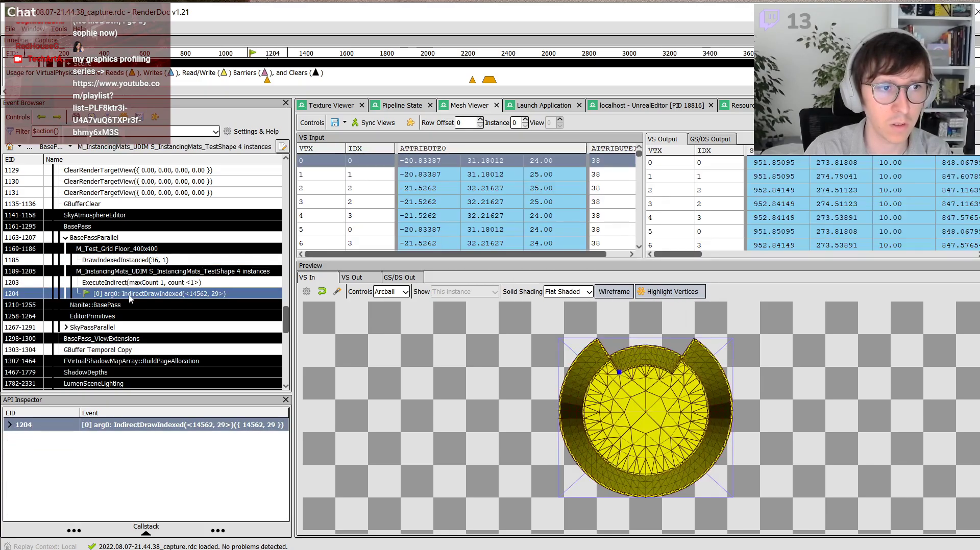
{"action": "left_click_drag", "start_coordinate": [561, 419], "coordinate": [559, 534]}
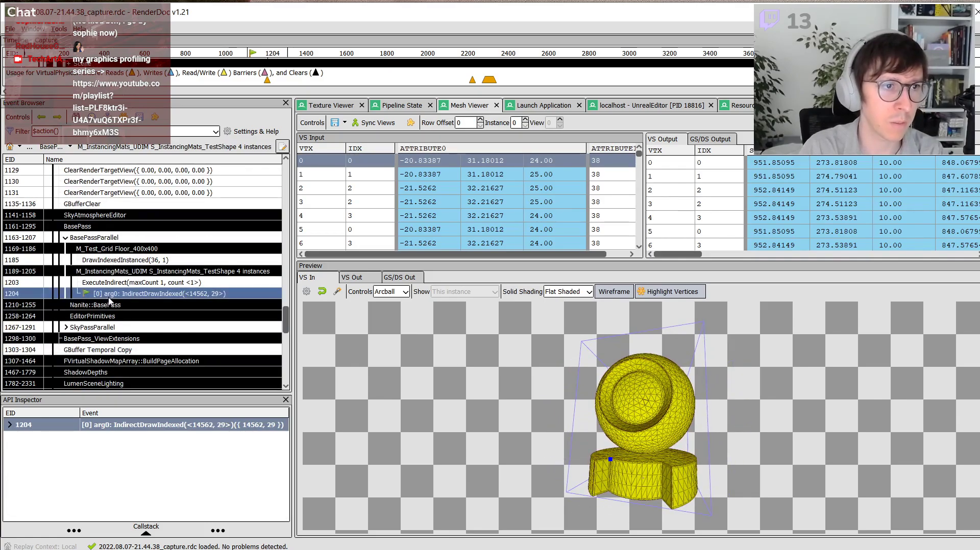
Step: Reselect the IndirectDrawIndexed draw call and examine its vertex shader input mesh from several angles
{"action": "left_click", "coordinate": [122, 302]}
{"action": "left_click", "coordinate": [128, 299]}
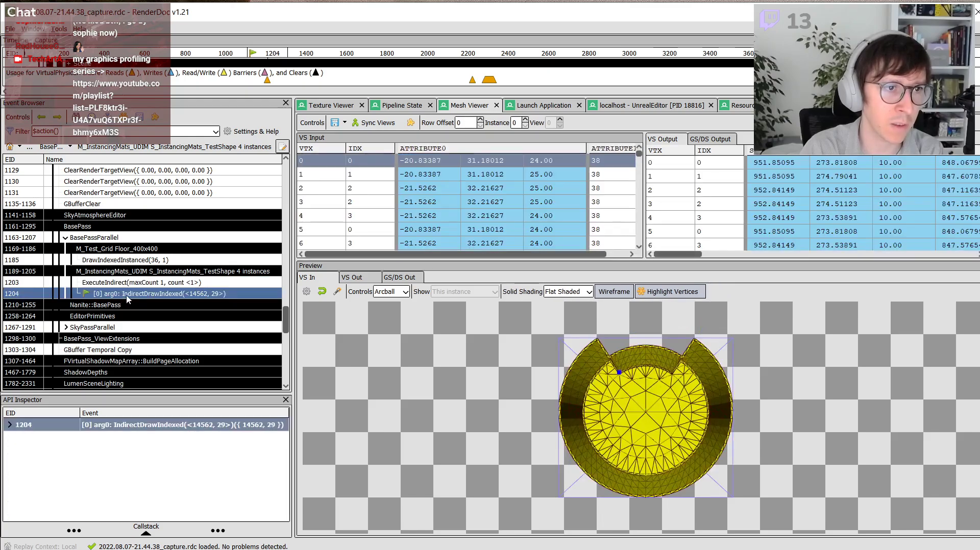
{"action": "left_click_drag", "start_coordinate": [541, 398], "coordinate": [542, 456]}
{"action": "left_click_drag", "start_coordinate": [535, 531], "coordinate": [526, 503]}
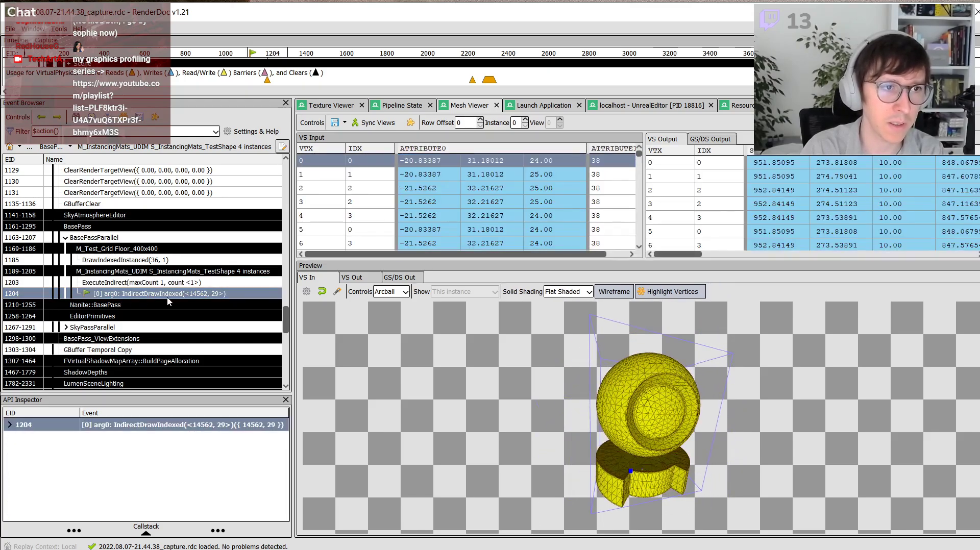
{"action": "left_click_drag", "start_coordinate": [646, 409], "coordinate": [578, 357]}
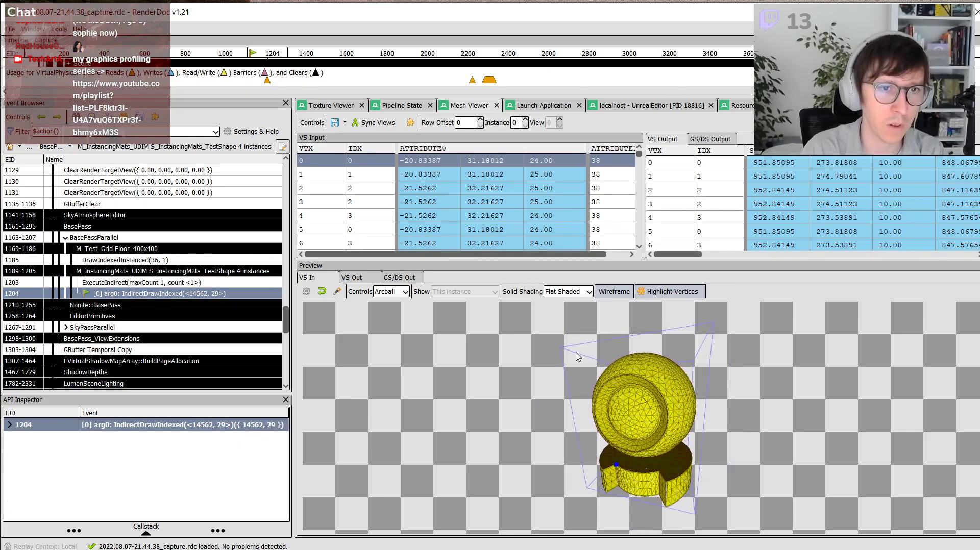
Step: Preview the mesh with Secondary solid shading, return to Flat Shaded, and view it from other angles
{"action": "left_click", "coordinate": [585, 291]}
{"action": "left_click", "coordinate": [574, 329]}
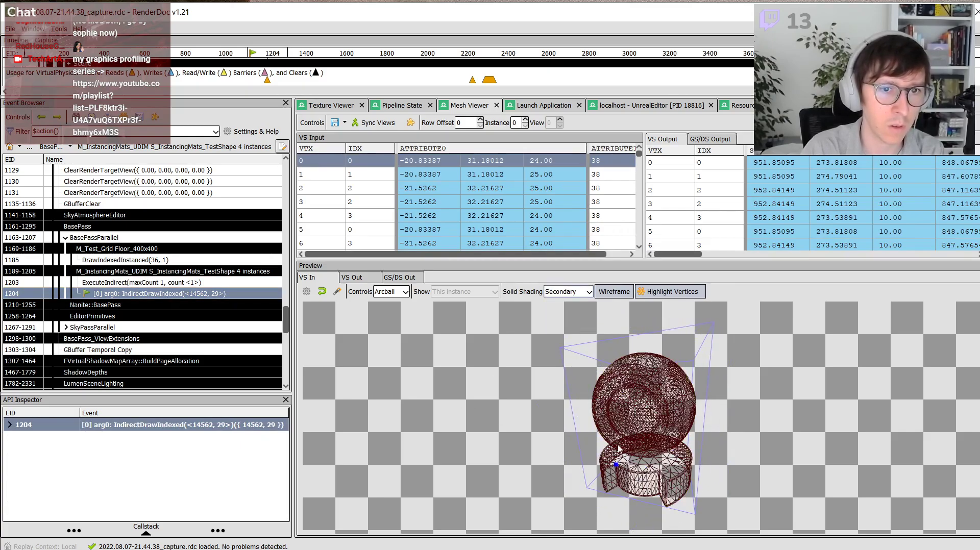
{"action": "left_click", "coordinate": [565, 300]}
{"action": "left_click", "coordinate": [566, 320]}
{"action": "mouse_move", "coordinate": [579, 353]}
{"action": "left_mouse_down"}
{"action": "mouse_move", "coordinate": [710, 353]}
{"action": "mouse_move", "coordinate": [740, 436]}
{"action": "mouse_move", "coordinate": [592, 415]}
{"action": "left_mouse_up"}
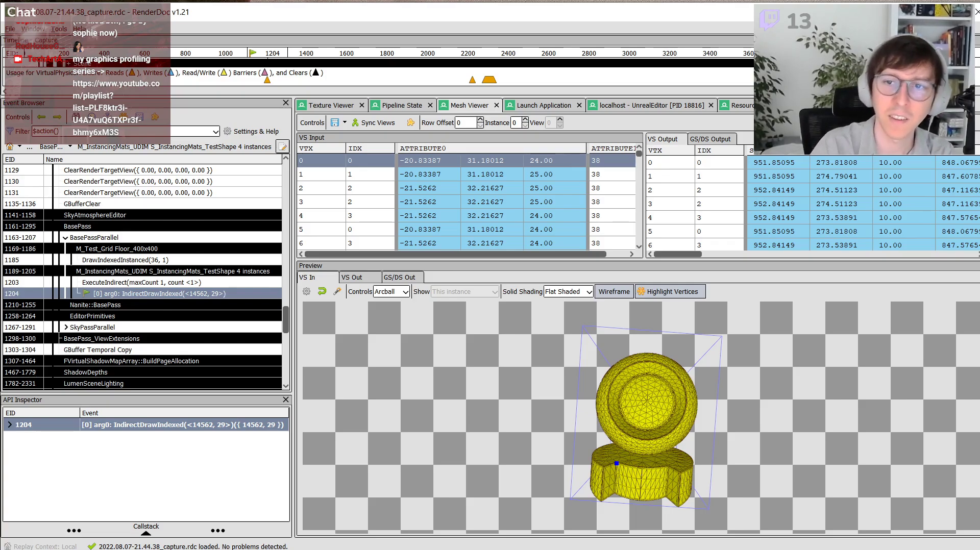
{"action": "left_click_drag", "start_coordinate": [555, 363], "coordinate": [556, 383]}
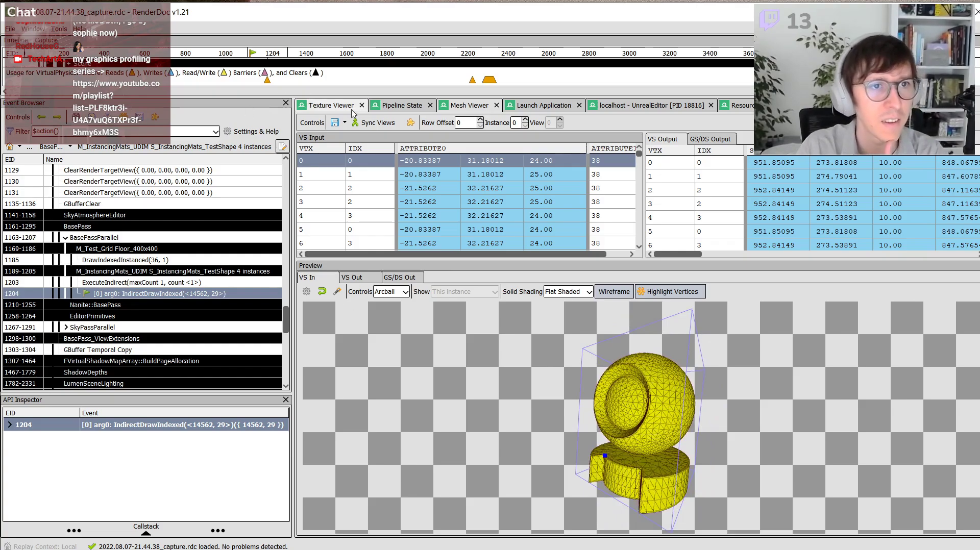
Step: Compare the draw call's pipeline input layouts, bound virtual texture and mesh preview, ending on the texture view
{"action": "left_click", "coordinate": [331, 105]}
{"action": "left_click", "coordinate": [401, 106]}
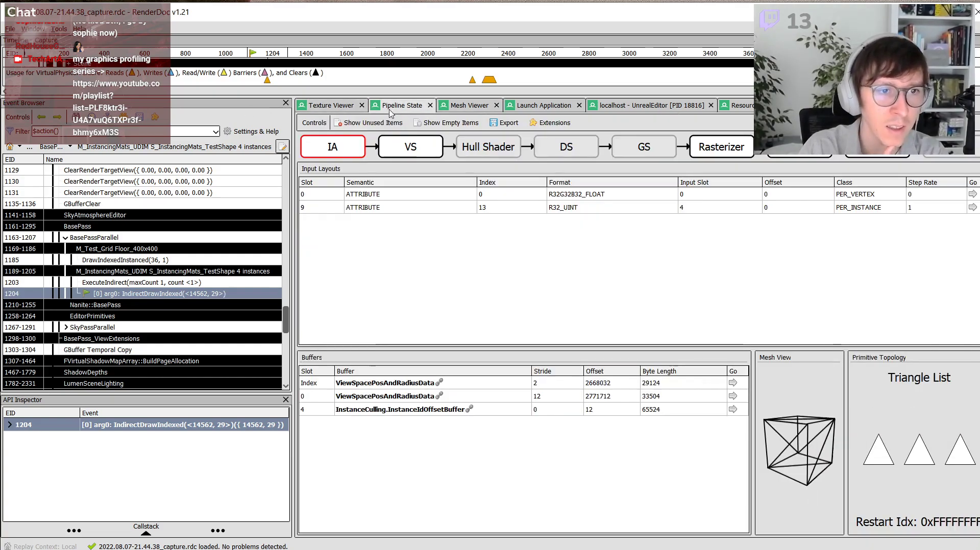
{"action": "left_click", "coordinate": [339, 104]}
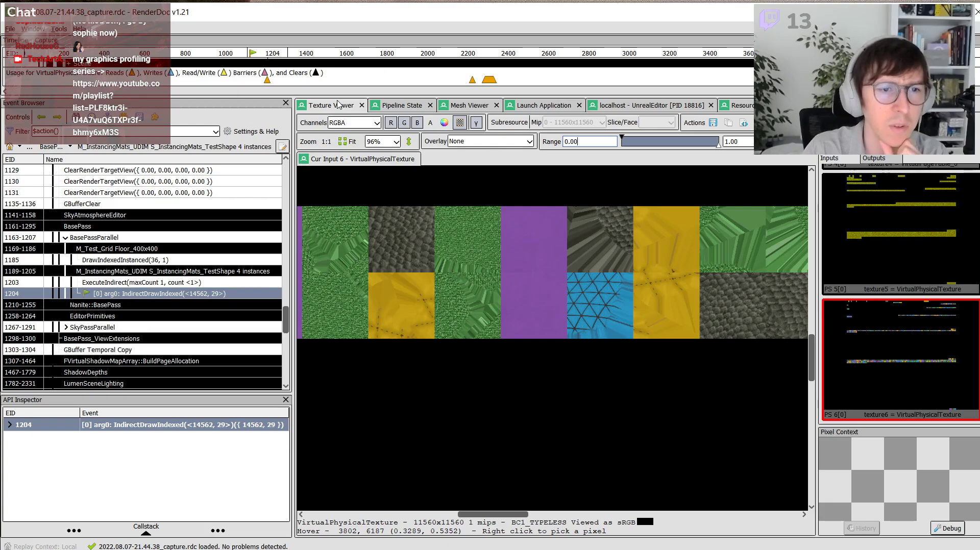
{"action": "left_click", "coordinate": [467, 106]}
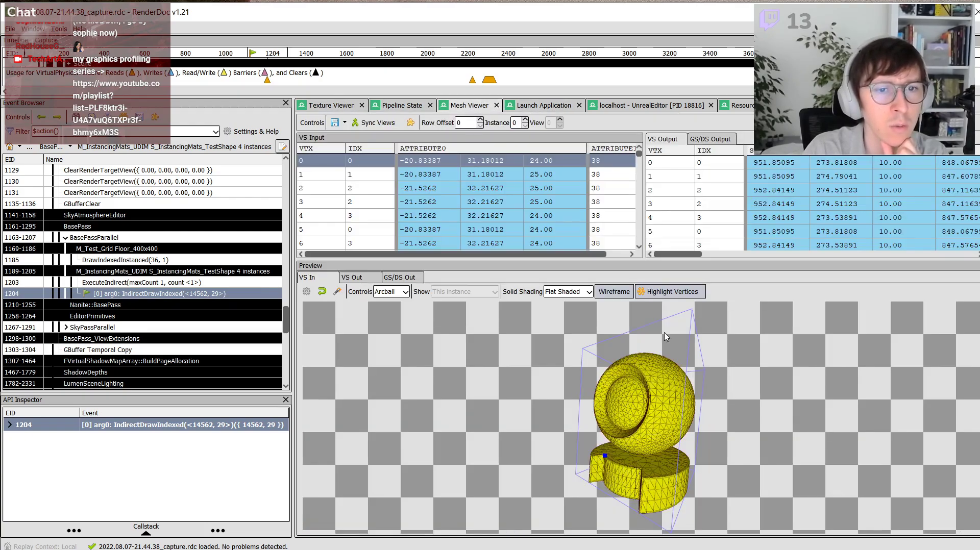
{"action": "left_click_drag", "start_coordinate": [665, 337], "coordinate": [428, 393]}
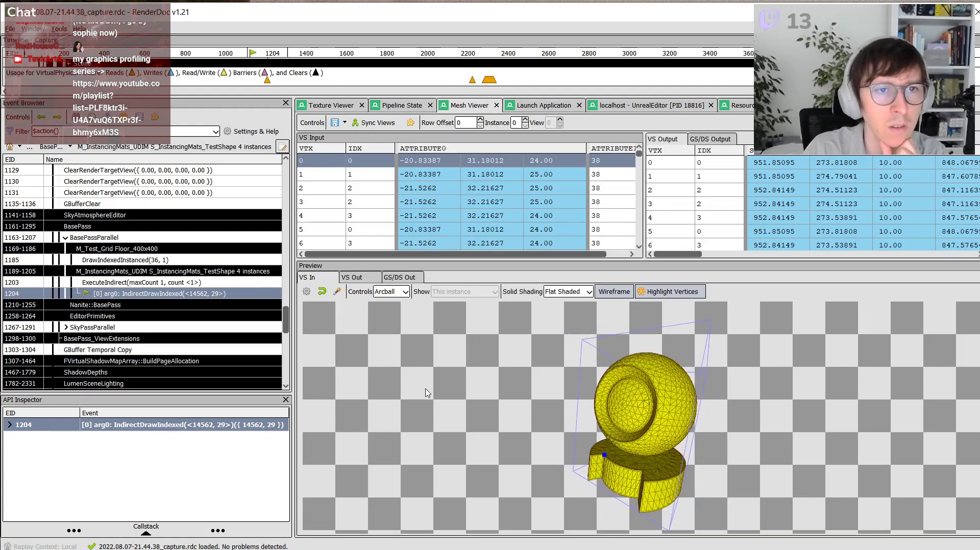
{"action": "left_click", "coordinate": [331, 106]}
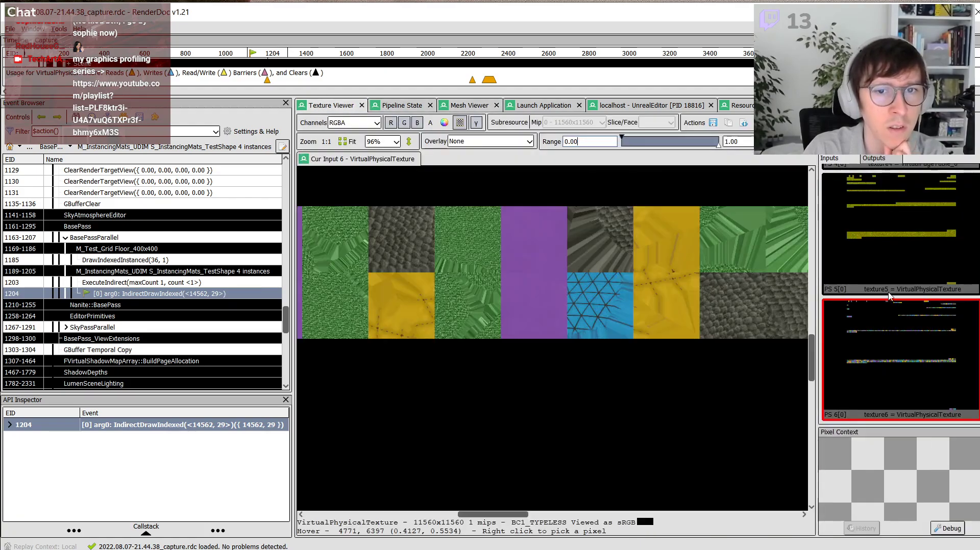
Step: Select the DrawIndexedInstanced(36, 1) call of M_Test_Grid Floor_400x400 and look through its input textures
{"action": "left_click", "coordinate": [104, 261]}
{"action": "scroll", "coordinate": [944, 343], "scroll_direction": "down", "scroll_amount": 3}
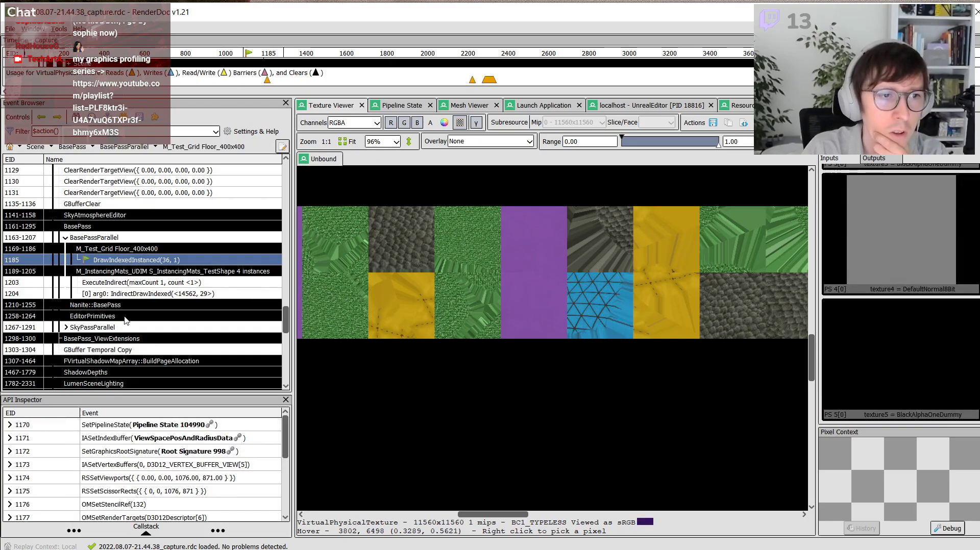
{"action": "scroll", "coordinate": [126, 454], "scroll_direction": "down", "scroll_amount": 3}
{"action": "scroll", "coordinate": [121, 453], "scroll_direction": "up", "scroll_amount": 3}
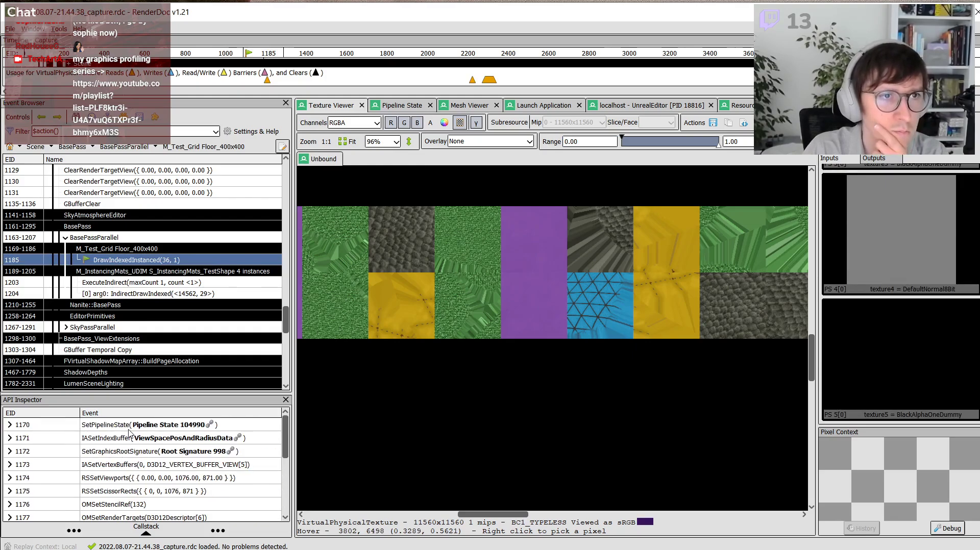
Step: Enlarge the Timeline area so that the row of the frame's passes is in view
{"action": "left_click_drag", "start_coordinate": [238, 96], "coordinate": [238, 222]}
{"action": "left_click", "coordinate": [67, 64]}
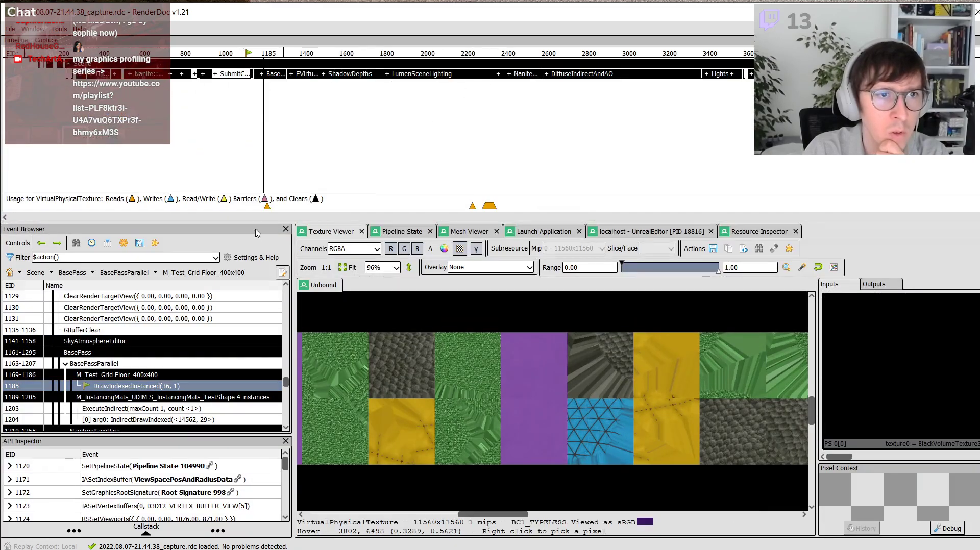
{"action": "left_click_drag", "start_coordinate": [232, 220], "coordinate": [232, 145]}
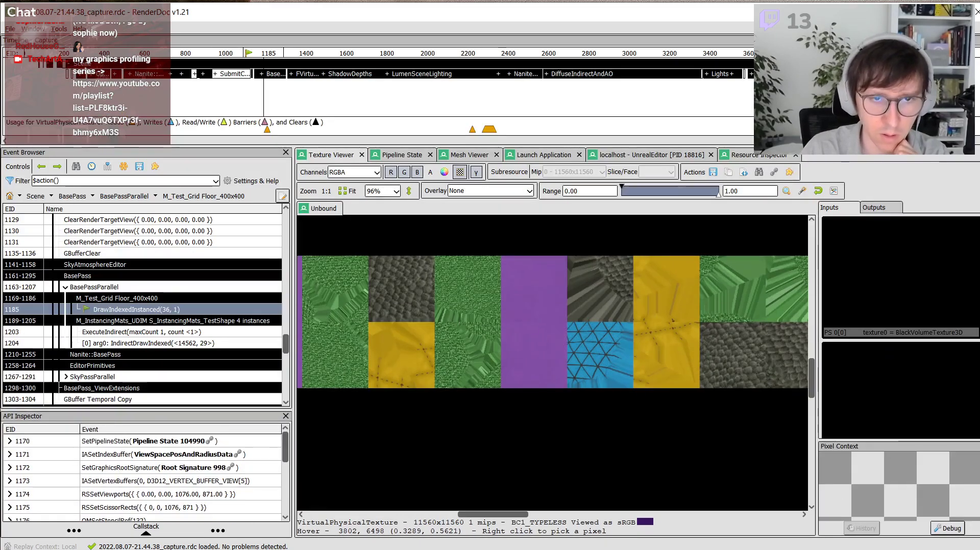
Step: Close RenderDoc without saving the UnrealEditor capture, switch to Unreal Editor and end the play session
{"action": "left_click", "coordinate": [976, 11]}
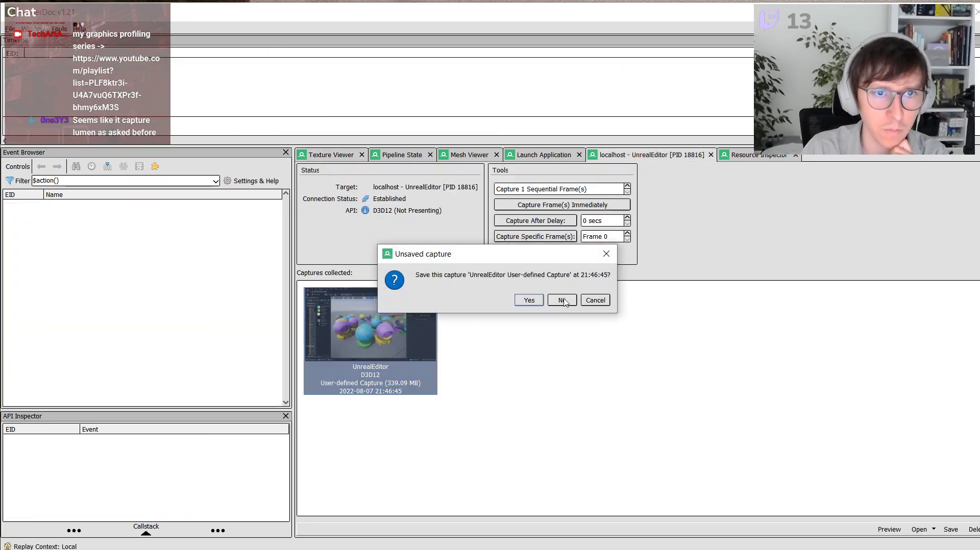
{"action": "left_click", "coordinate": [563, 301]}
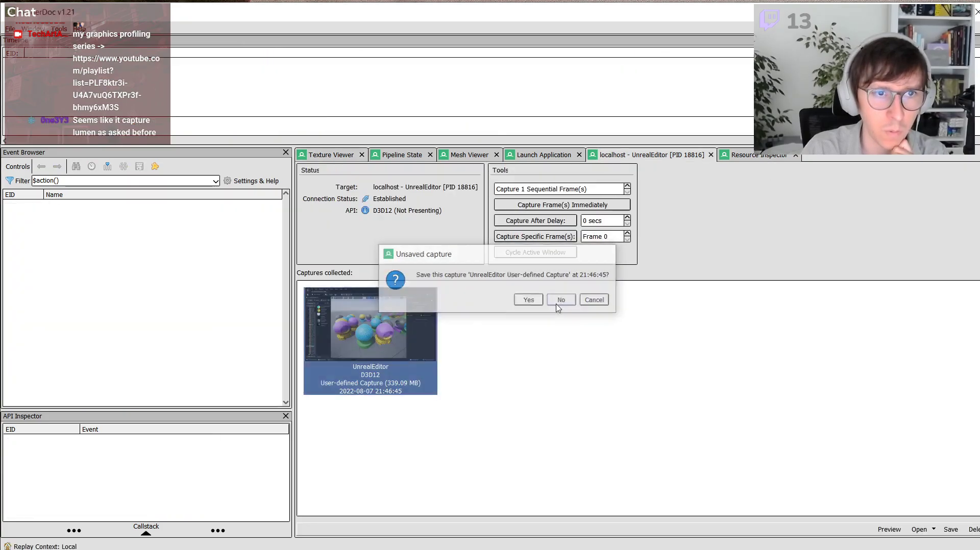
{"action": "key", "text": "alt+Tab"}
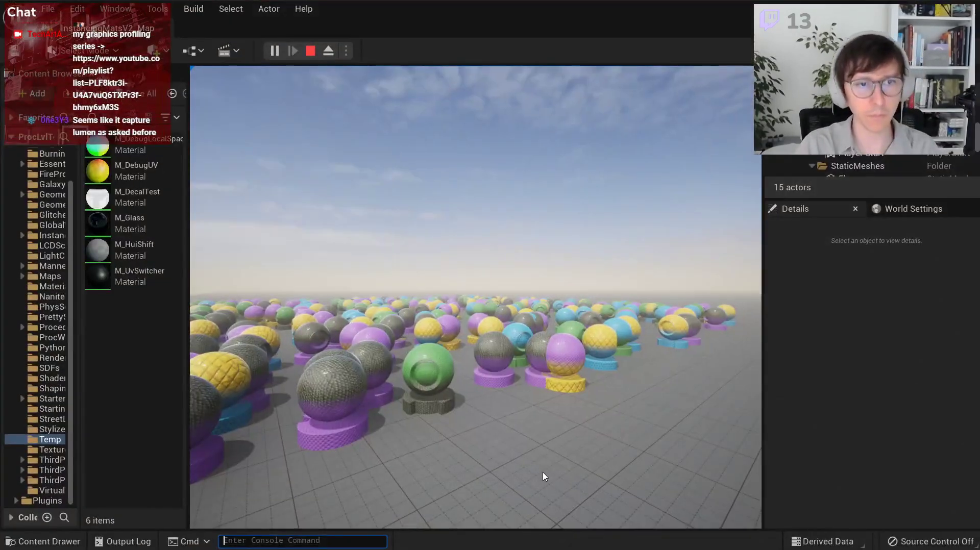
{"action": "left_click", "coordinate": [544, 476]}
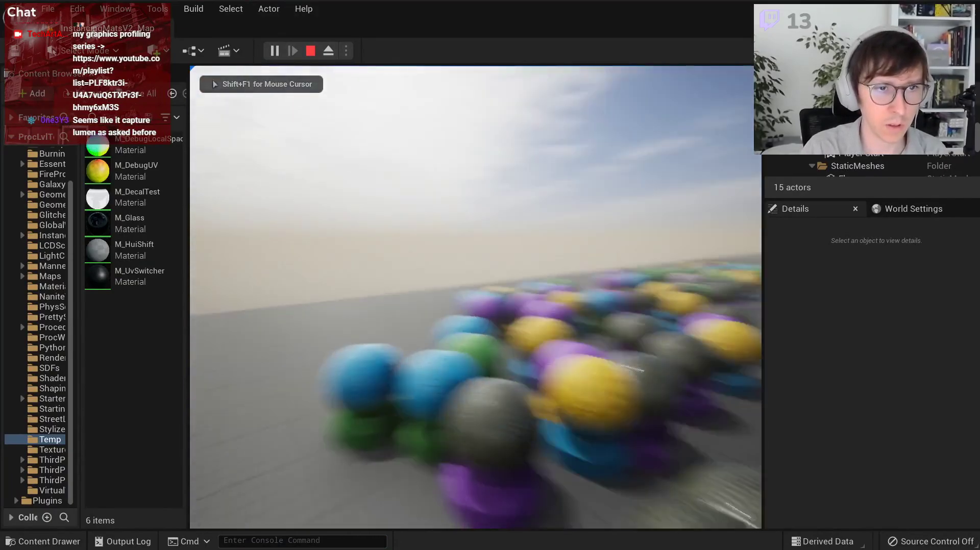
{"action": "key", "text": "Escape"}
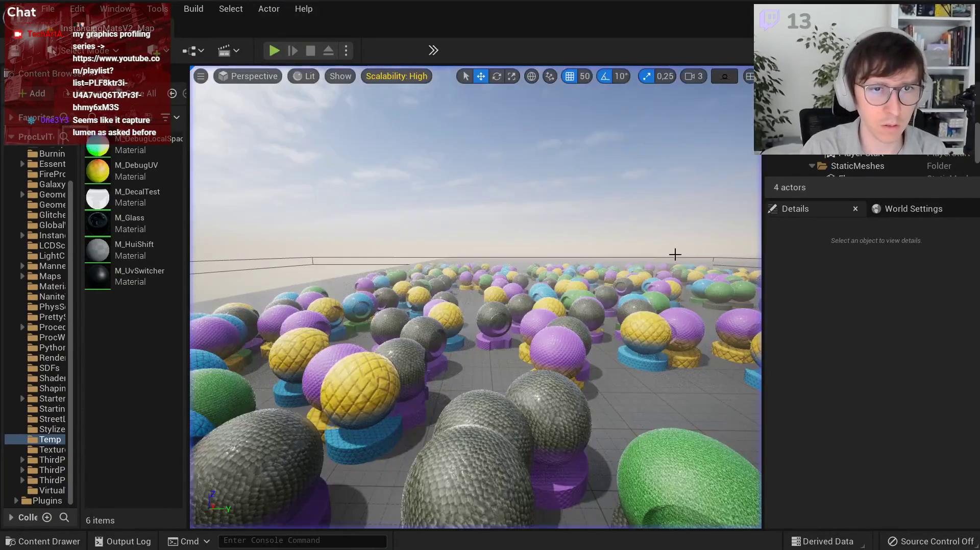
Step: Widen the content browser's folder tree, open the NaniteTips folder and place S_NaniteTest_Cube_Disp in the level above the spheres
{"action": "left_click_drag", "start_coordinate": [77, 303], "coordinate": [109, 301]}
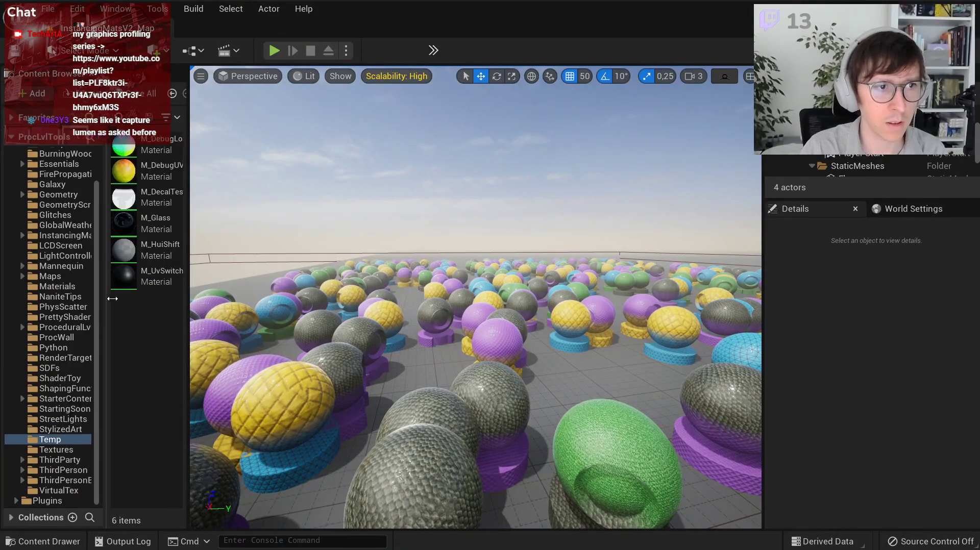
{"action": "left_click", "coordinate": [77, 297]}
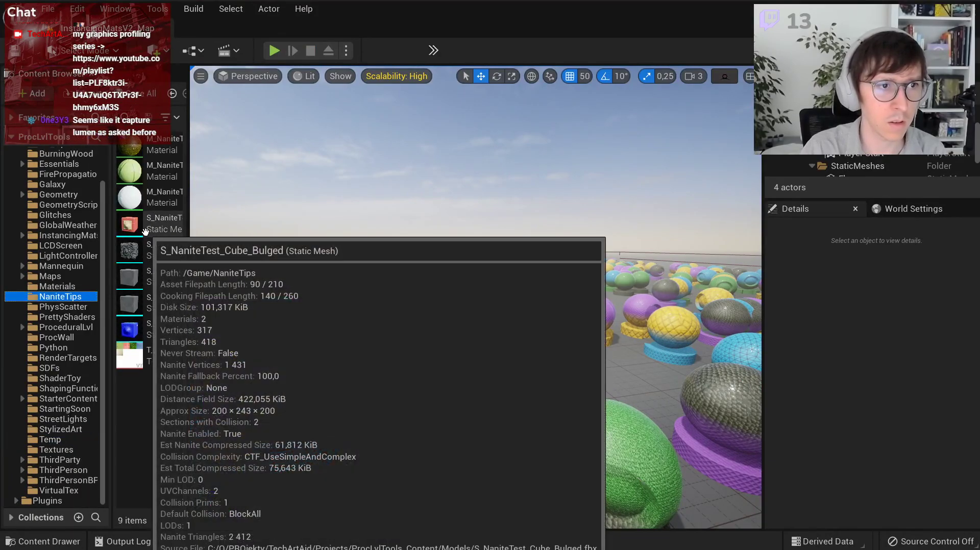
{"action": "mouse_move", "coordinate": [156, 323]}
{"action": "left_click", "coordinate": [153, 250]}
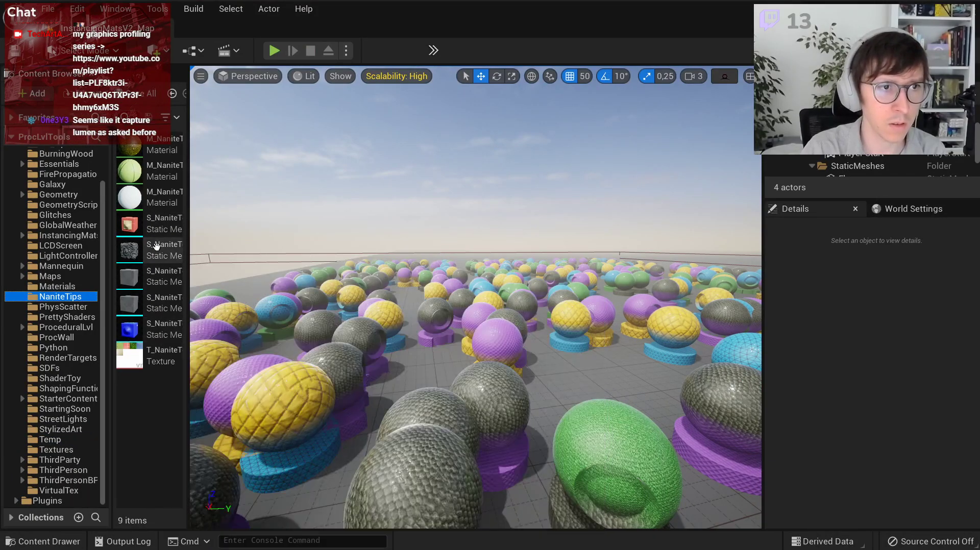
{"action": "left_click_drag", "start_coordinate": [546, 374], "coordinate": [570, 240]}
Step: Place S_NaniteTest_Cube_VCol in the level beside the displaced stone cube and tilt it by about 70°
{"action": "left_click", "coordinate": [148, 327]}
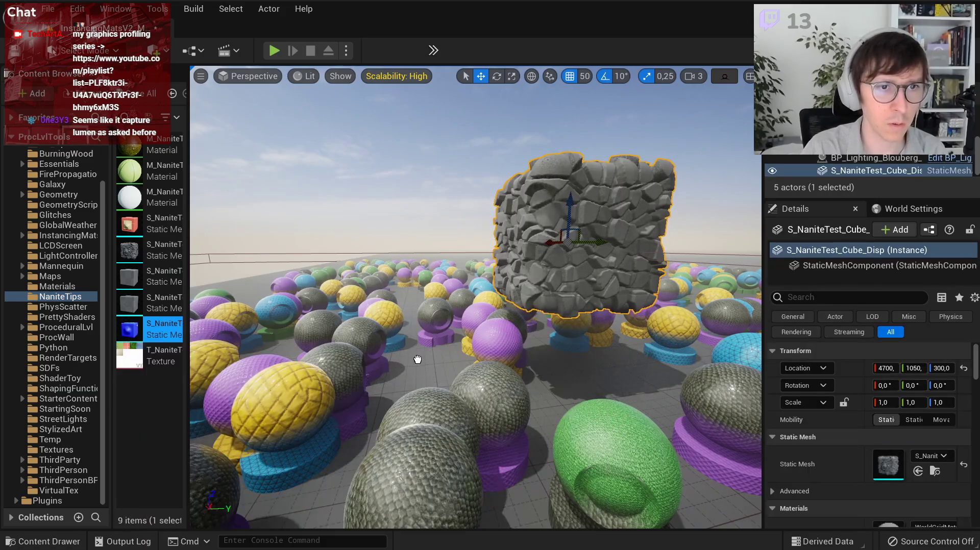
{"action": "left_click_drag", "start_coordinate": [417, 360], "coordinate": [337, 213]}
{"action": "key", "text": "e"}
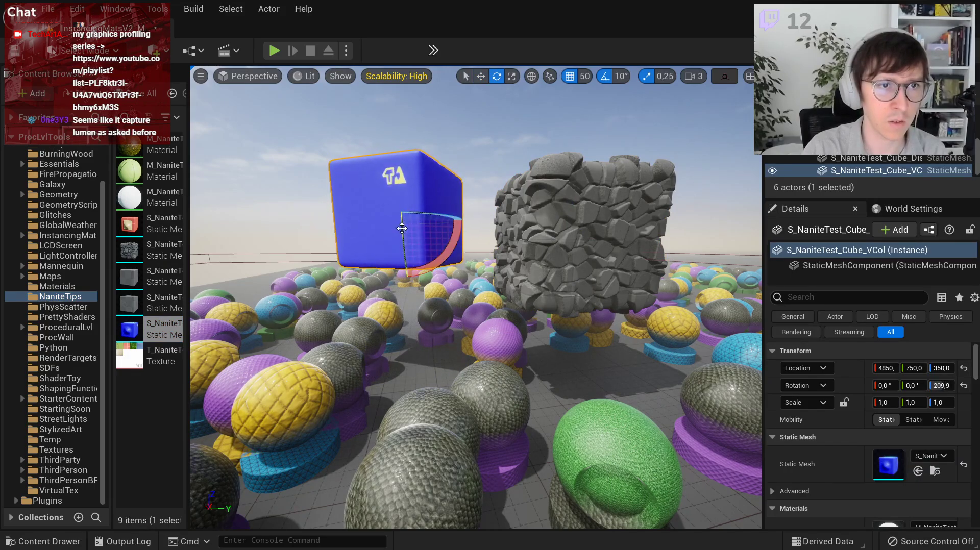
{"action": "left_click_drag", "start_coordinate": [402, 228], "coordinate": [469, 204]}
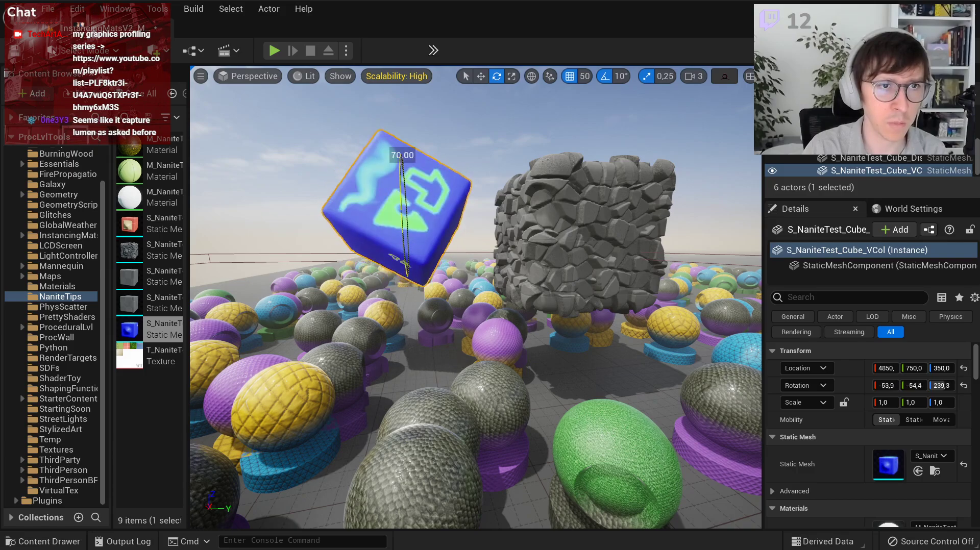
Step: Try the pale green M_NaniteTest material on the displaced stone cube
{"action": "left_click", "coordinate": [539, 185]}
{"action": "scroll", "coordinate": [855, 433], "scroll_direction": "down", "scroll_amount": 2}
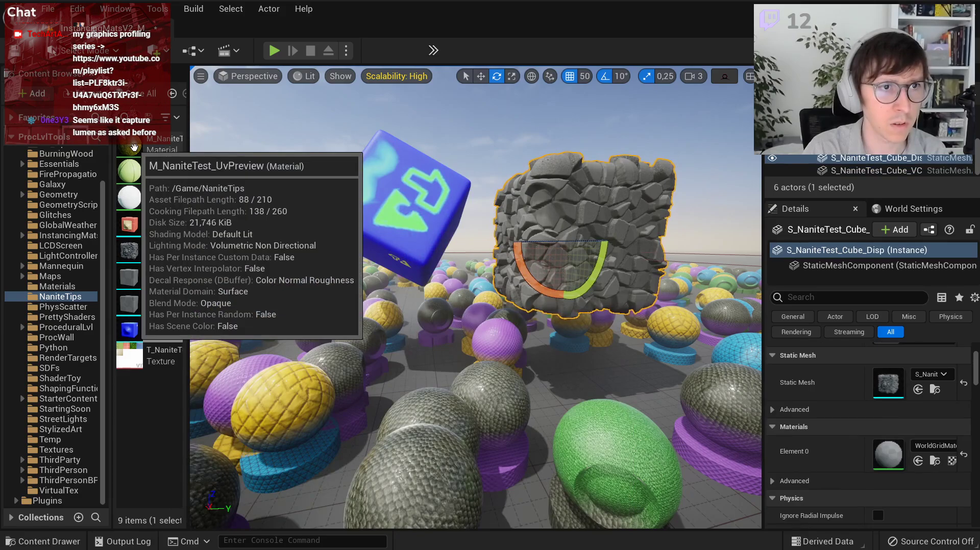
{"action": "left_click_drag", "start_coordinate": [134, 147], "coordinate": [576, 314]}
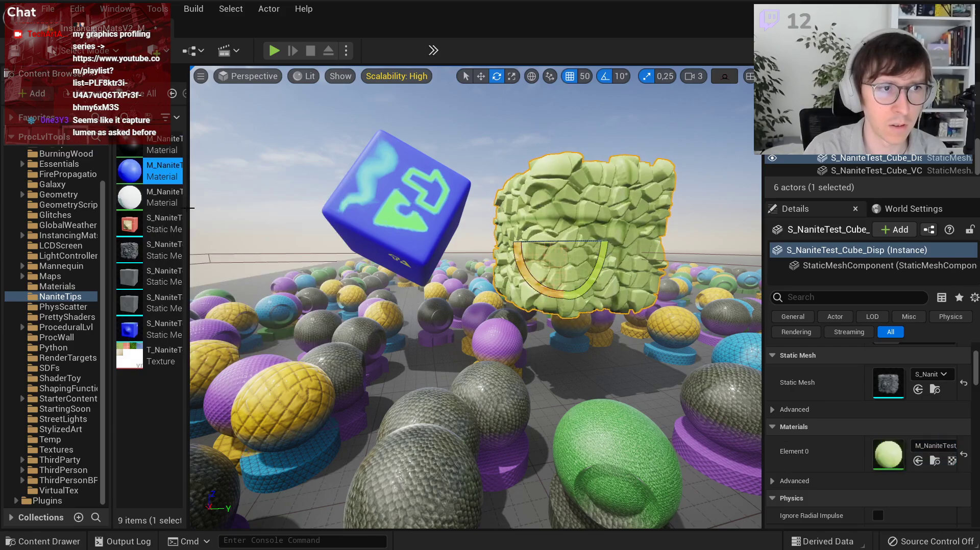
Step: Apply the TechArtAid_Logo003_Margins_2048px_Mat material from the Textures folder to the displaced cube and frame both cubes in the view
{"action": "left_click", "coordinate": [66, 450]}
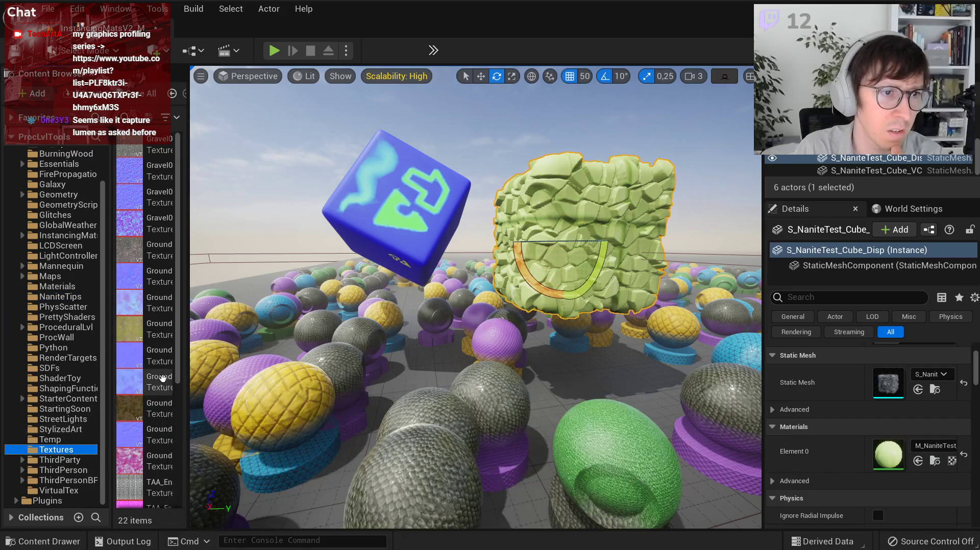
{"action": "scroll", "coordinate": [135, 480], "scroll_direction": "down", "scroll_amount": 5}
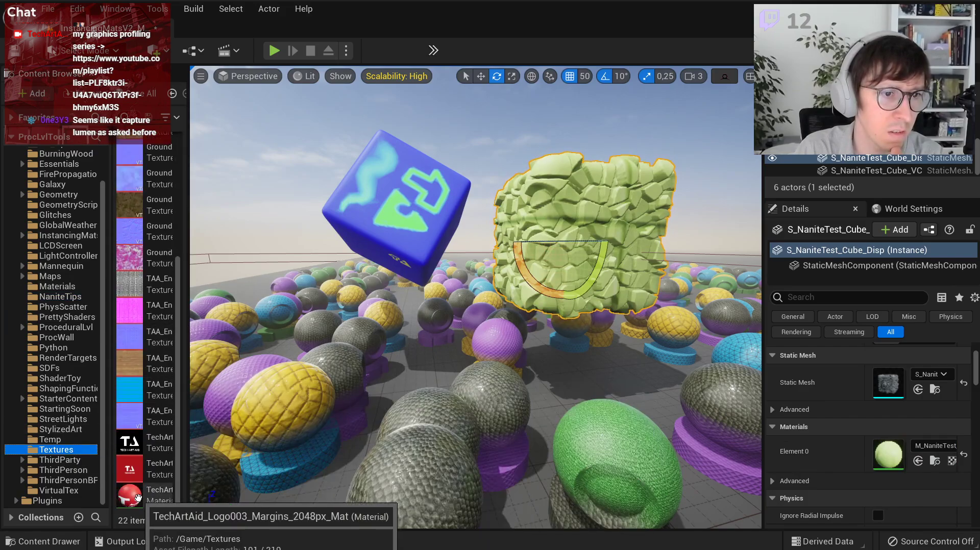
{"action": "left_click_drag", "start_coordinate": [140, 498], "coordinate": [500, 307]}
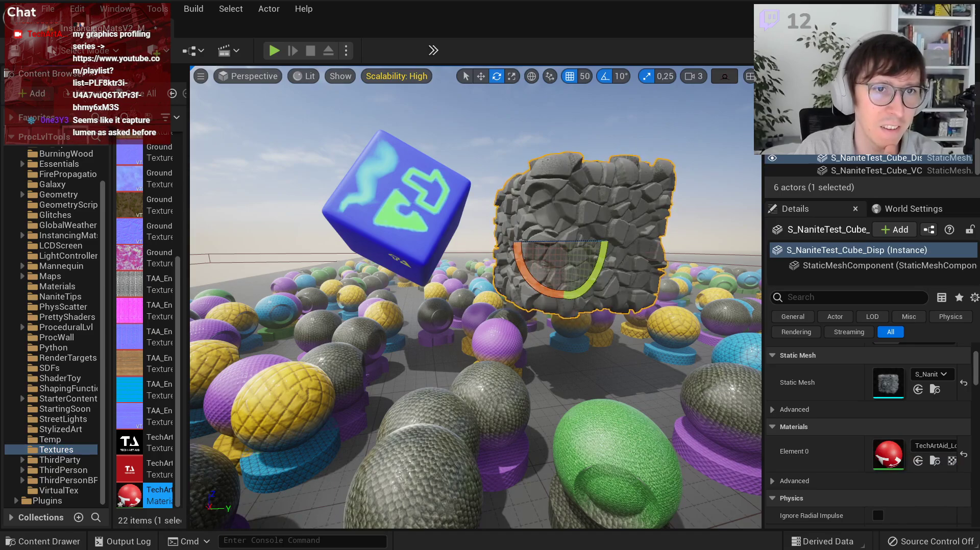
{"action": "left_click", "coordinate": [564, 127]}
{"action": "left_click_drag", "start_coordinate": [563, 166], "coordinate": [563, 166]}
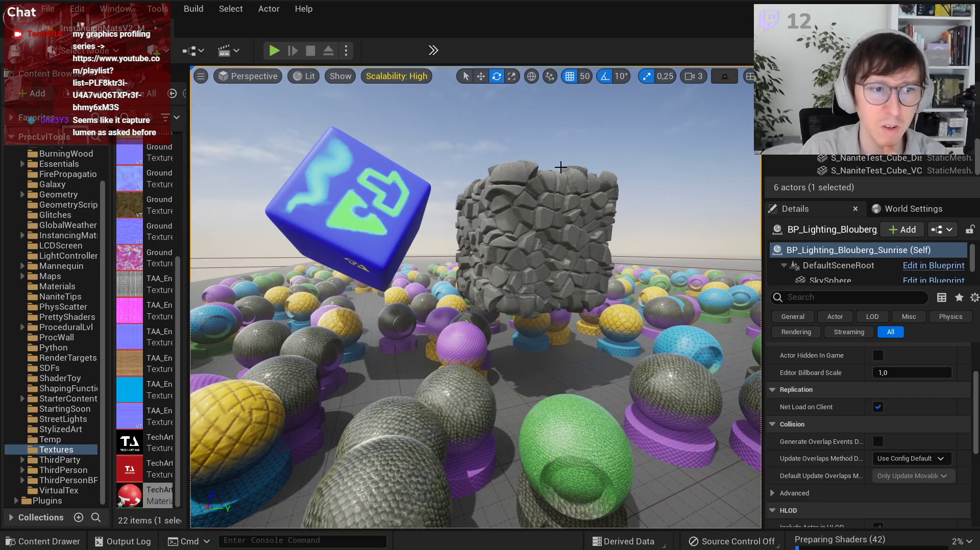
{"action": "left_click_drag", "start_coordinate": [581, 220], "coordinate": [583, 242]}
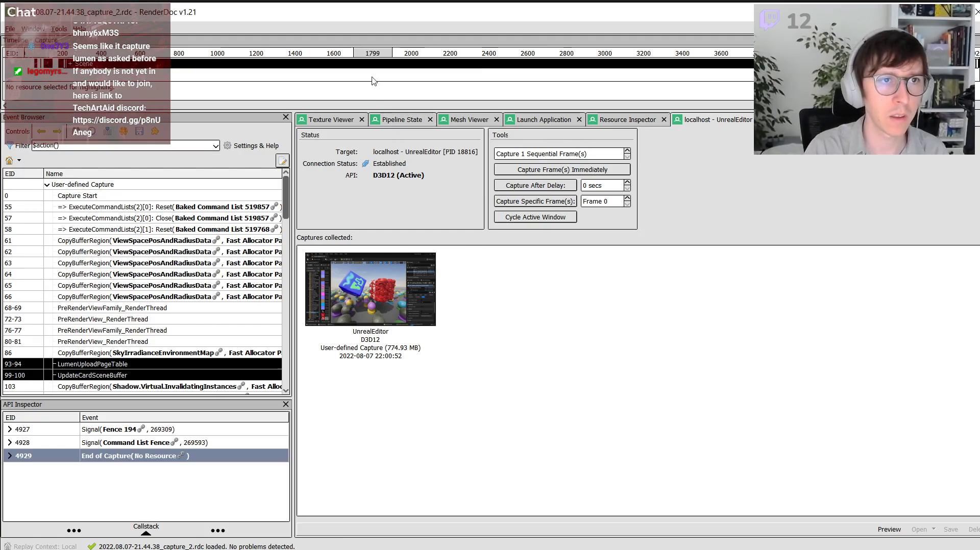
Step: In RenderDoc, select the new UnrealEditor capture, bring up the Texture Viewer and look through the top-level events of the frame
{"action": "left_click", "coordinate": [409, 316]}
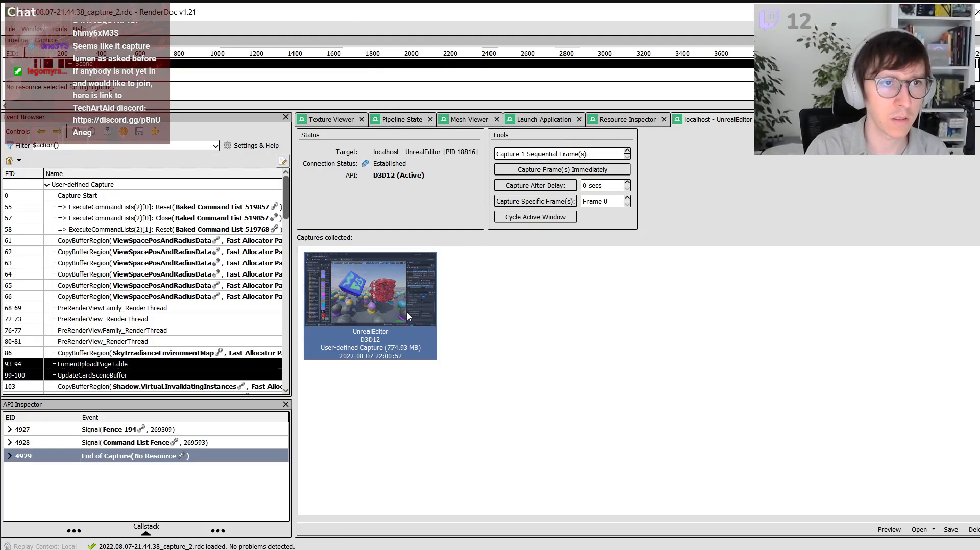
{"action": "left_click", "coordinate": [330, 122]}
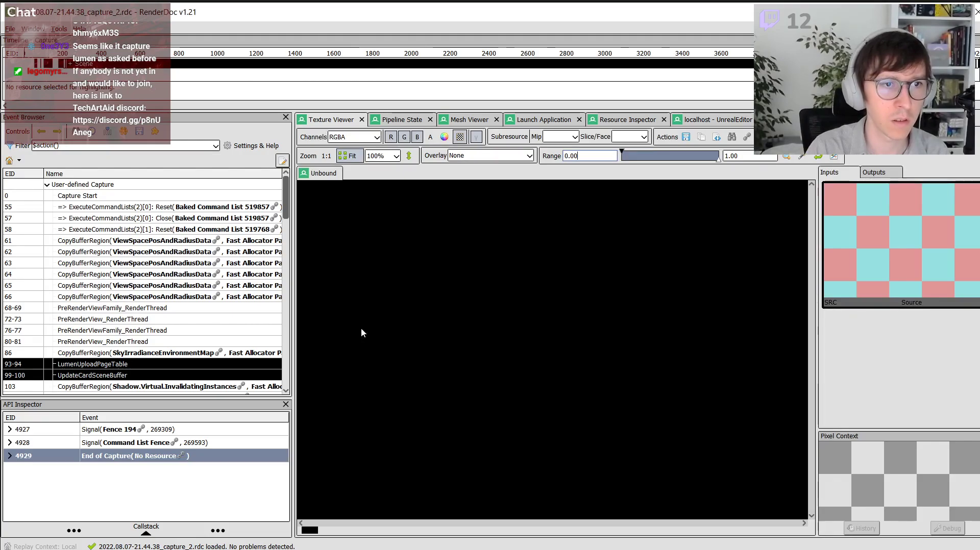
{"action": "scroll", "coordinate": [190, 371], "scroll_direction": "down", "scroll_amount": 6}
{"action": "scroll", "coordinate": [190, 371], "scroll_direction": "down", "scroll_amount": 15}
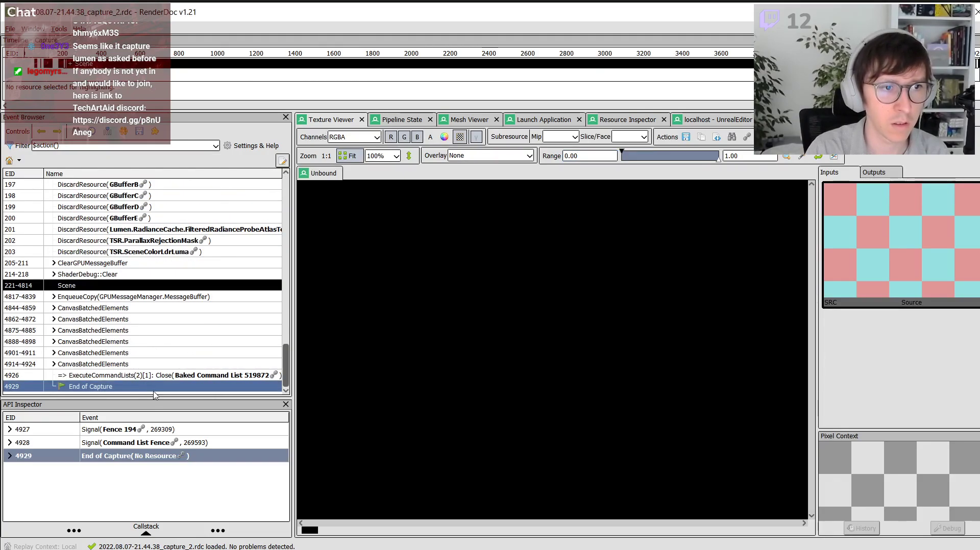
{"action": "scroll", "coordinate": [194, 321], "scroll_direction": "up", "scroll_amount": 18}
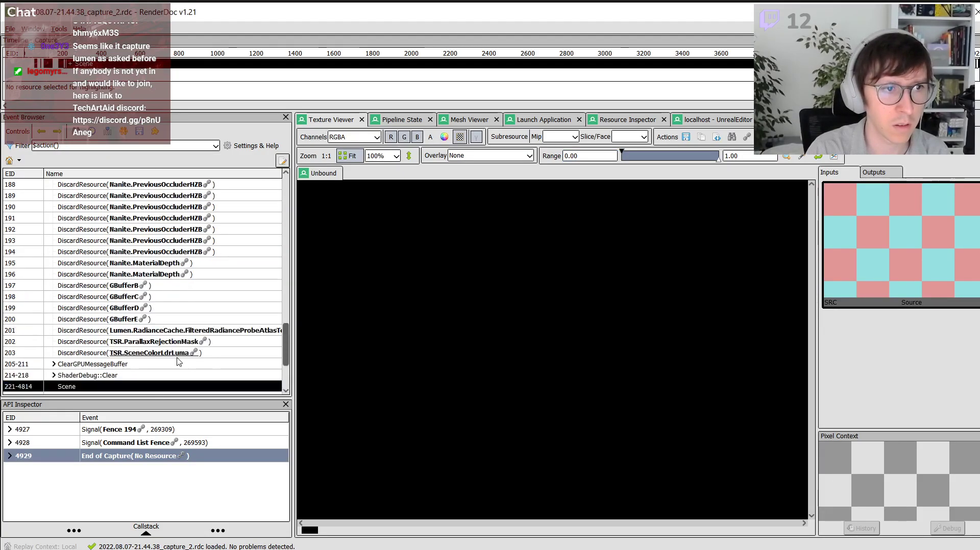
{"action": "scroll", "coordinate": [155, 337], "scroll_direction": "up", "scroll_amount": 4}
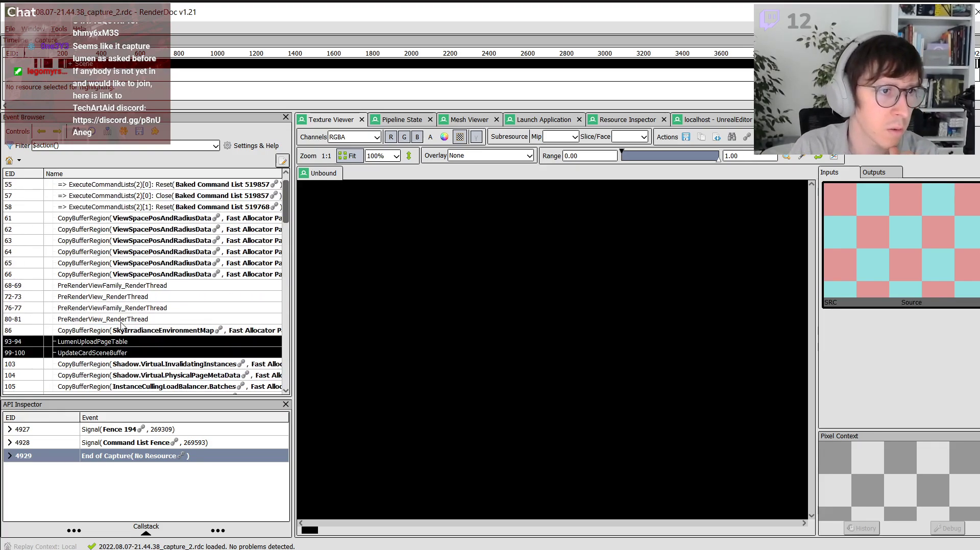
{"action": "scroll", "coordinate": [106, 335], "scroll_direction": "down", "scroll_amount": 15}
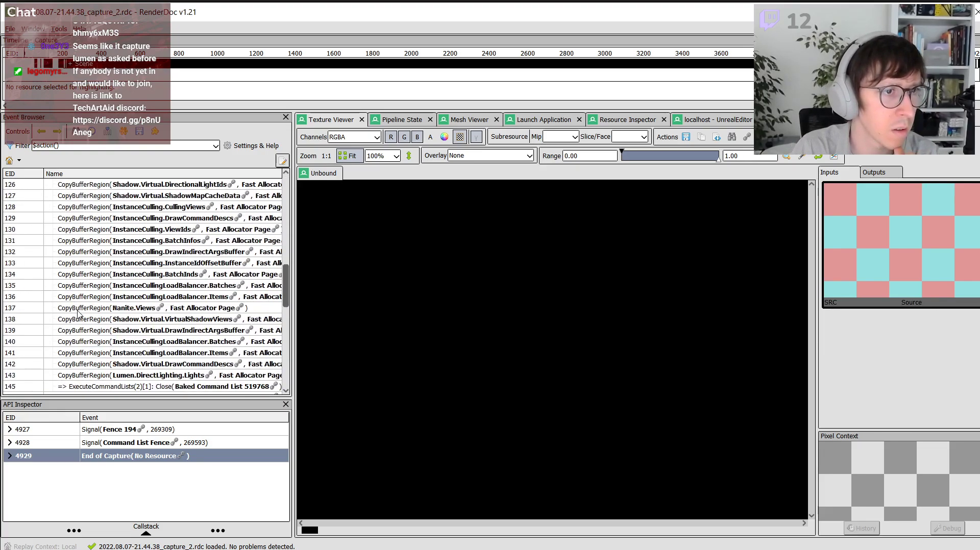
Step: Expand the Scene event, go through its passes and select RenderFinish to view the final image
{"action": "left_click", "coordinate": [52, 288]}
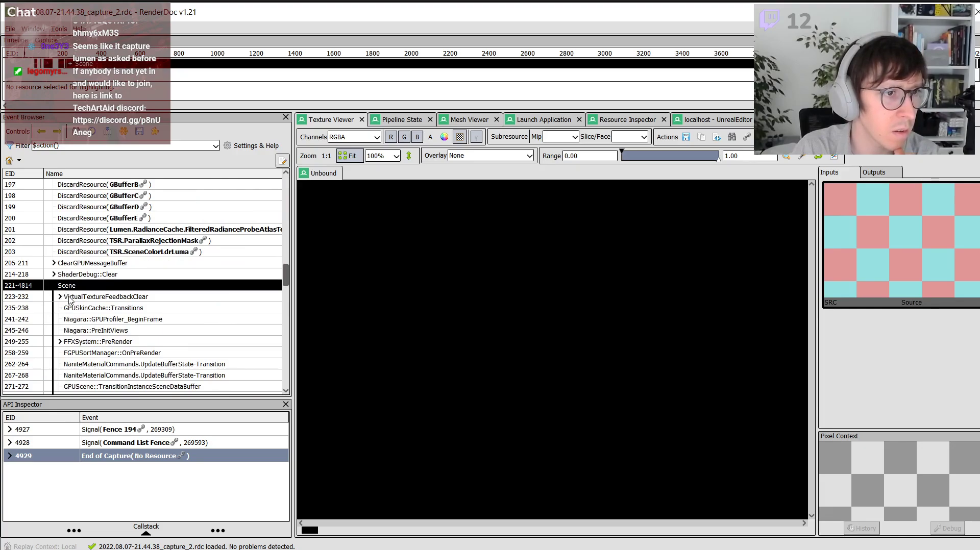
{"action": "left_click", "coordinate": [70, 297]}
{"action": "scroll", "coordinate": [84, 314], "scroll_direction": "down", "scroll_amount": 3}
{"action": "left_click", "coordinate": [94, 323]}
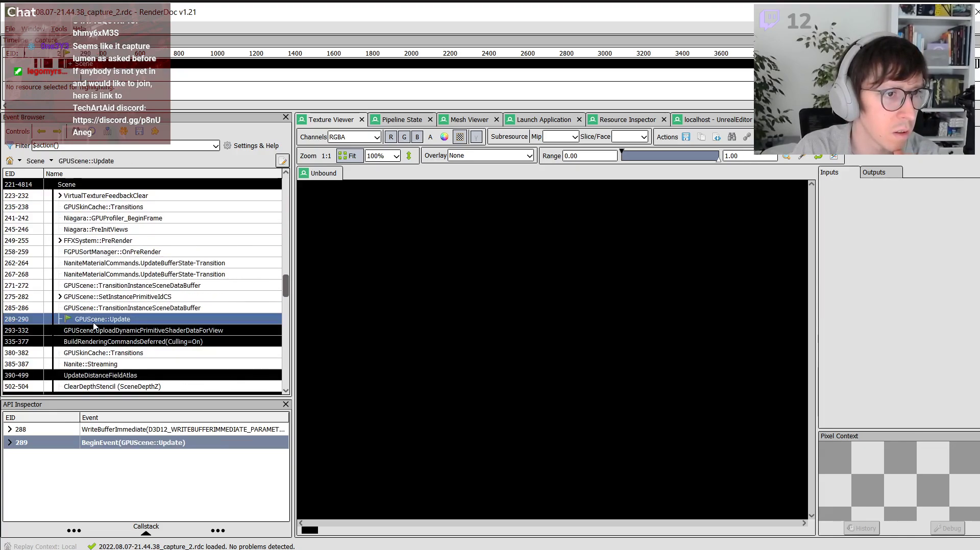
{"action": "scroll", "coordinate": [94, 325], "scroll_direction": "down", "scroll_amount": 5}
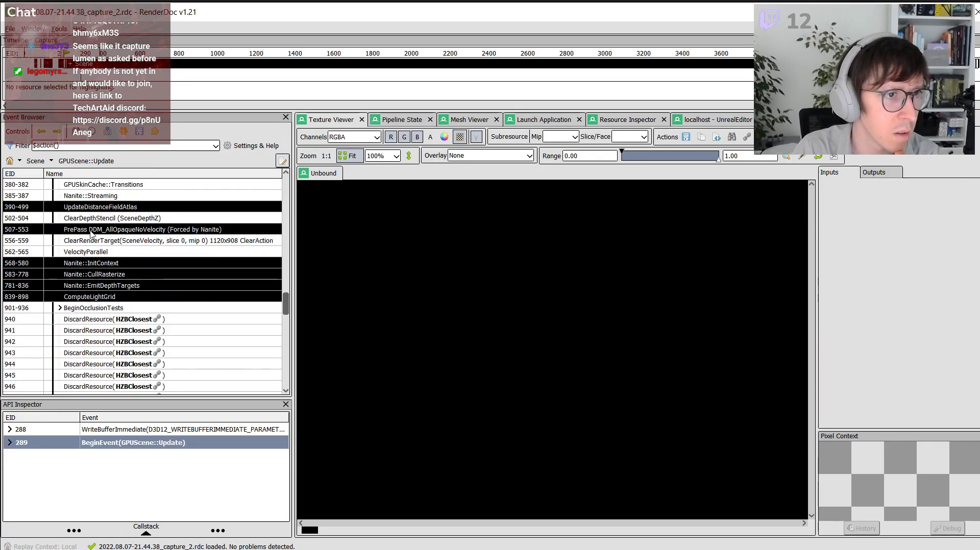
{"action": "scroll", "coordinate": [101, 306], "scroll_direction": "down", "scroll_amount": 10}
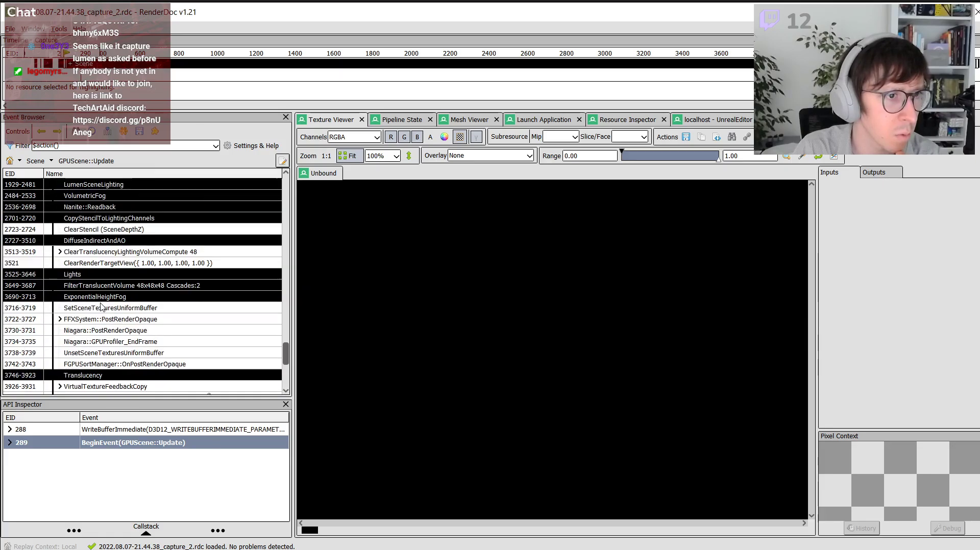
{"action": "scroll", "coordinate": [117, 303], "scroll_direction": "down", "scroll_amount": 6}
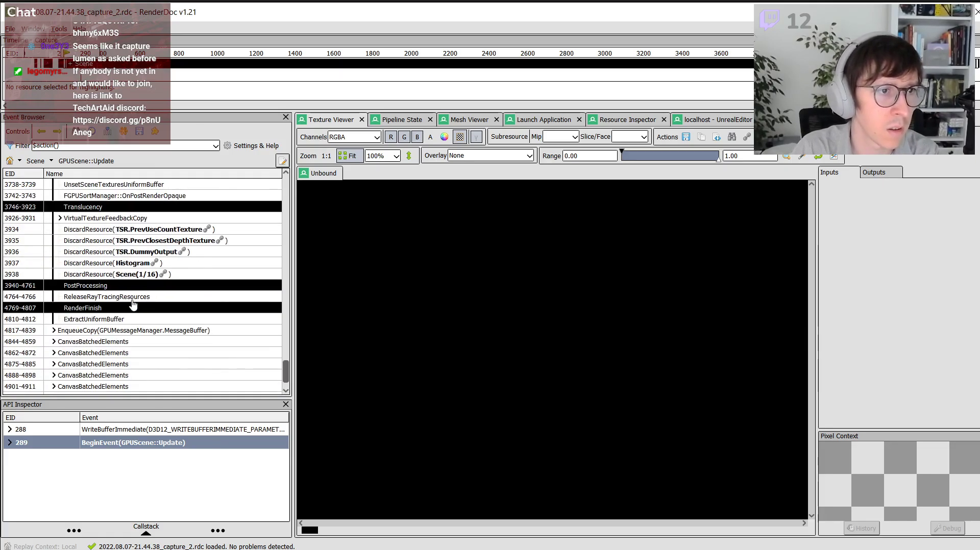
{"action": "left_click", "coordinate": [94, 275]}
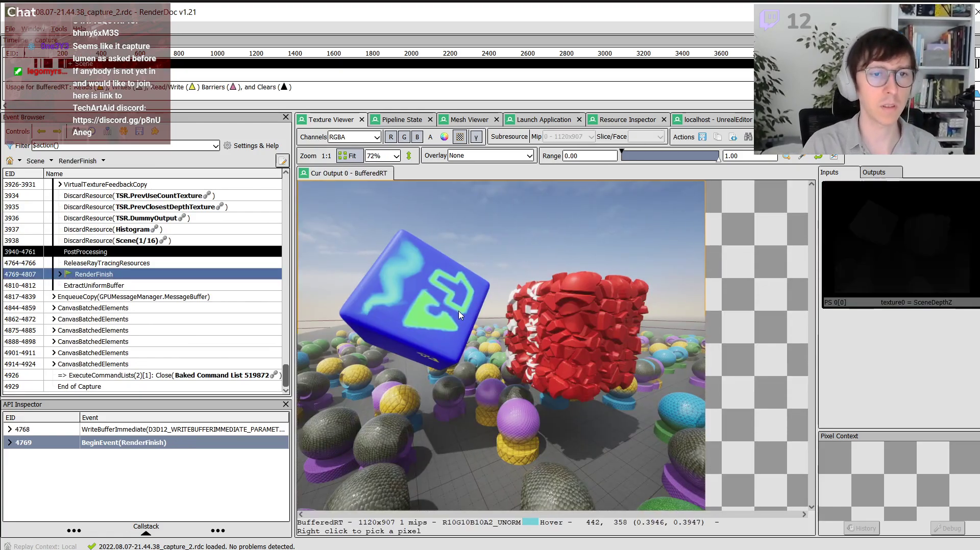
{"action": "left_click", "coordinate": [10, 29]}
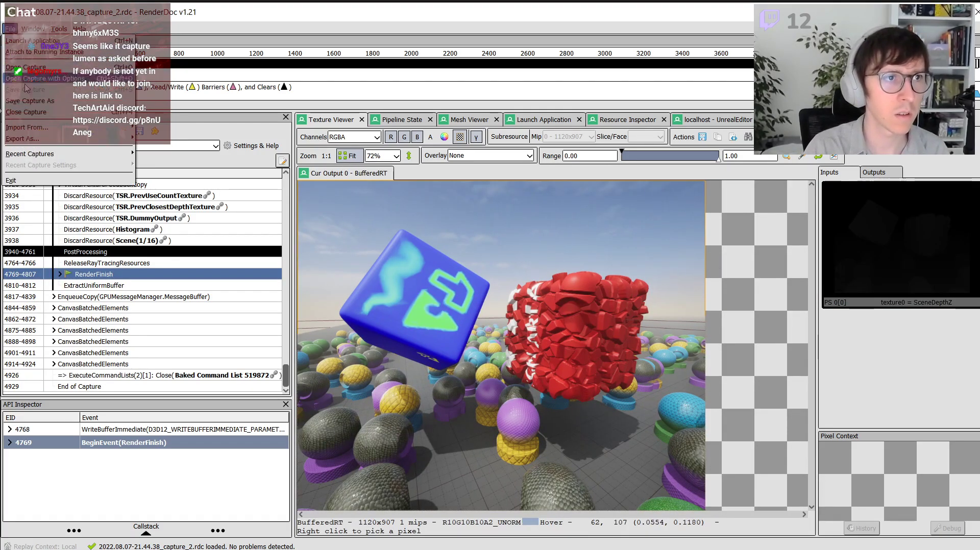
{"action": "left_click", "coordinate": [503, 32]}
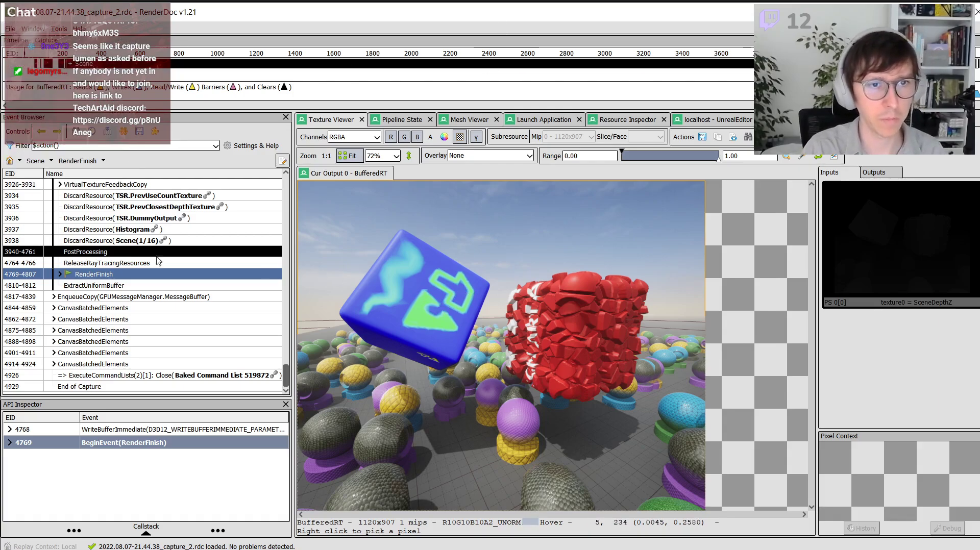
{"action": "scroll", "coordinate": [129, 280], "scroll_direction": "up", "scroll_amount": 15}
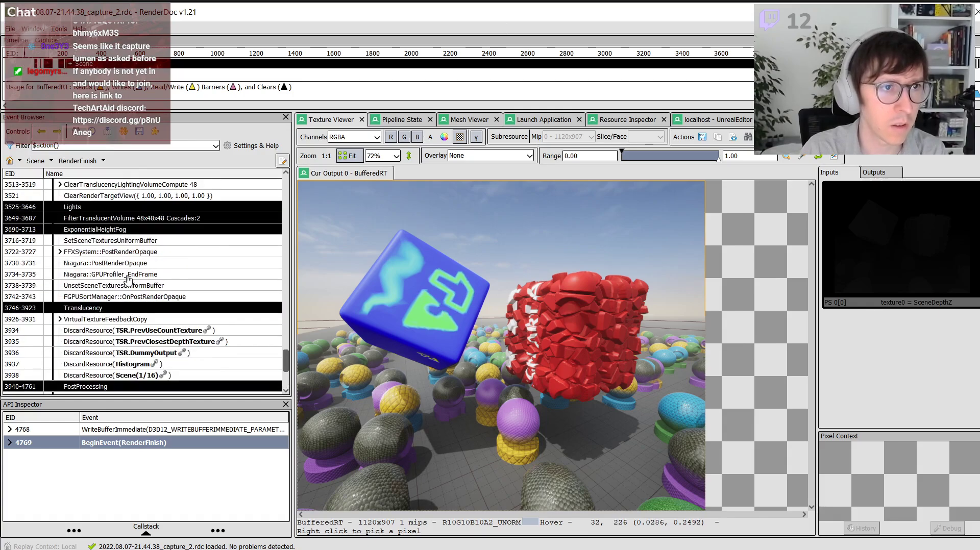
{"action": "scroll", "coordinate": [128, 279], "scroll_direction": "up", "scroll_amount": 9}
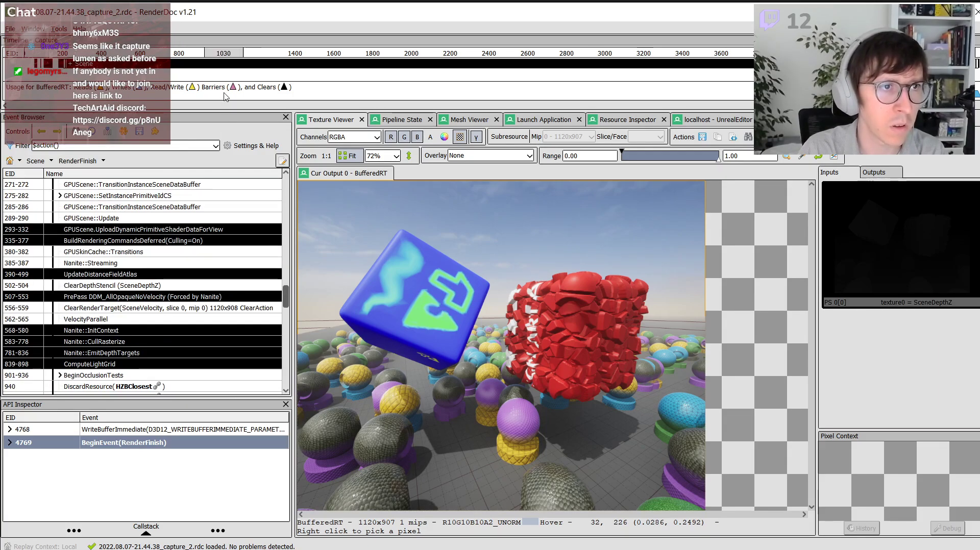
Step: Enlarge the Timeline area and expand its Scene bar to examine the frame's passes around Nanite::CullRasterize
{"action": "left_click_drag", "start_coordinate": [187, 110], "coordinate": [188, 186]}
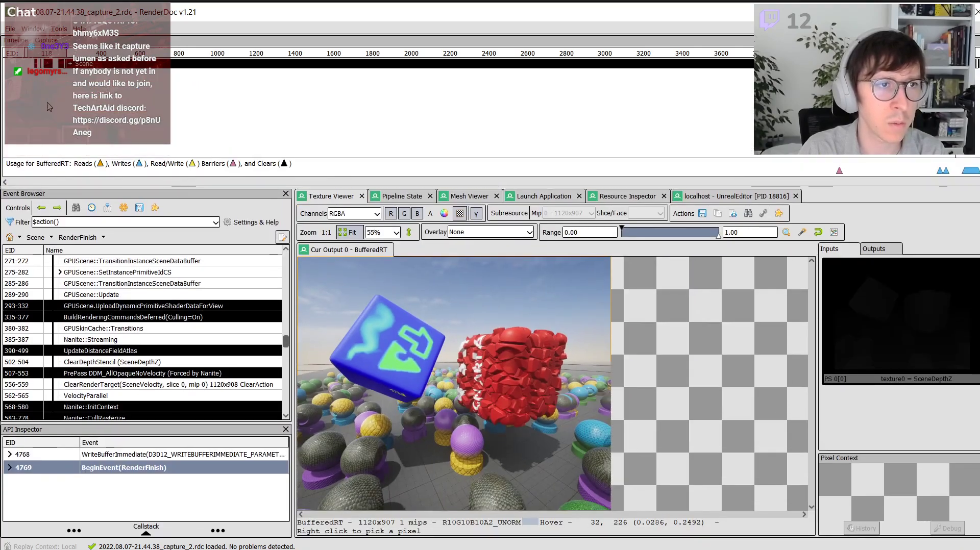
{"action": "left_click", "coordinate": [70, 64]}
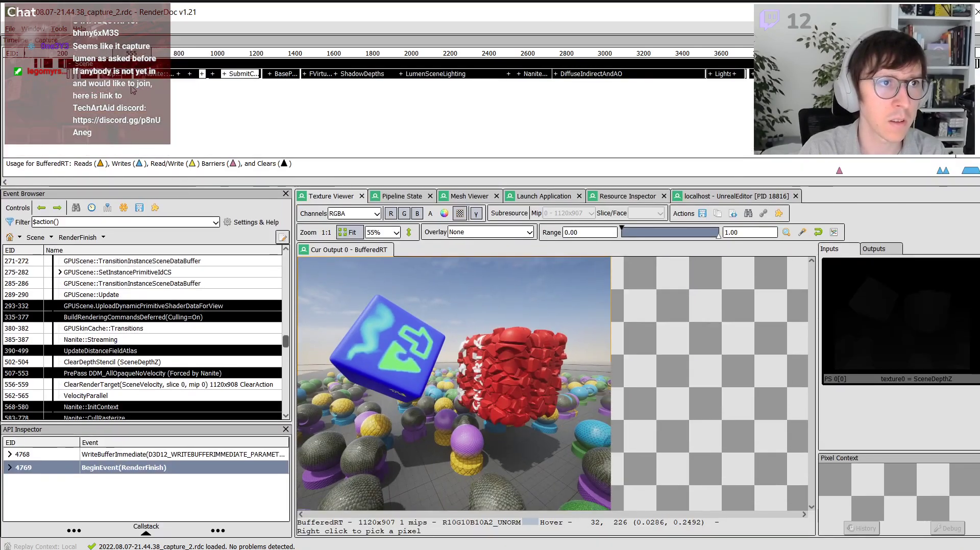
{"action": "scroll", "coordinate": [156, 88], "scroll_direction": "up", "scroll_amount": 5}
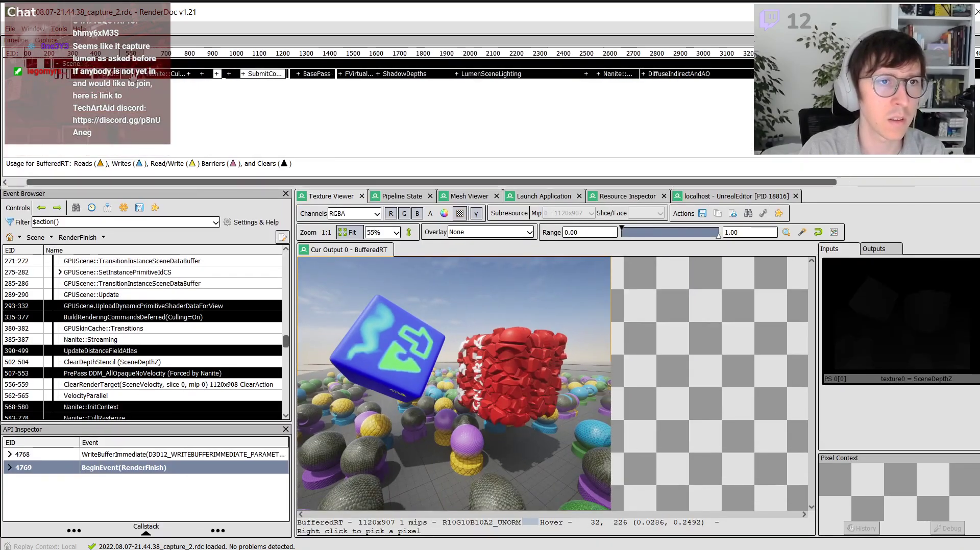
{"action": "left_click", "coordinate": [296, 122]}
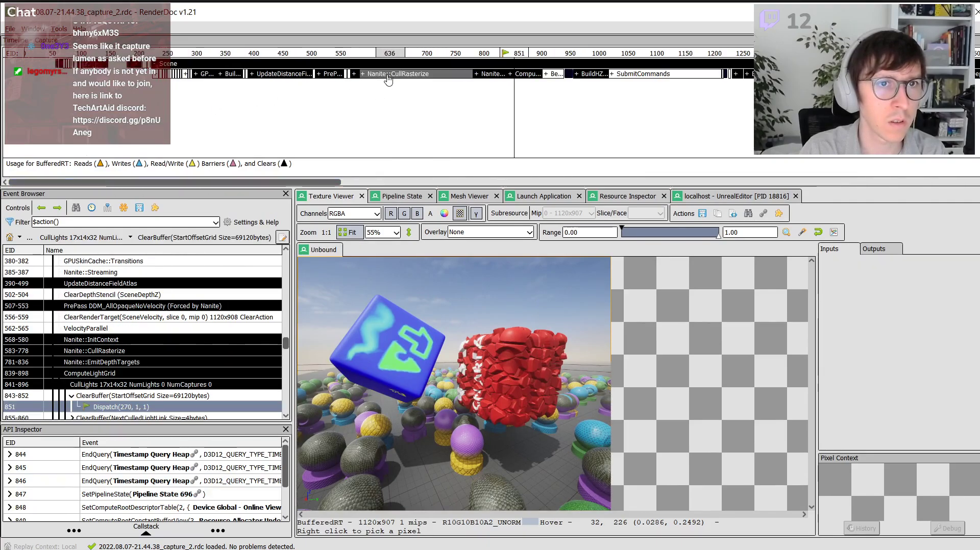
Step: Expand BasePass and BasePassParallel in the timeline and select the DrawIndexedInstanced(36, 1) call of M_Test_Grid Floor_400x400
{"action": "left_click_drag", "start_coordinate": [214, 183], "coordinate": [354, 185]}
{"action": "left_click", "coordinate": [357, 73]}
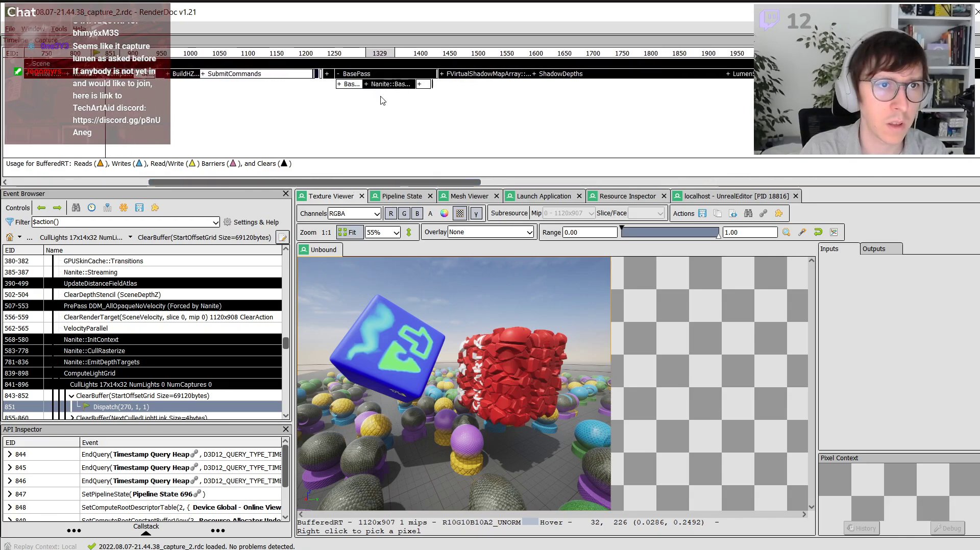
{"action": "scroll", "coordinate": [388, 92], "scroll_direction": "up", "scroll_amount": 2}
{"action": "scroll", "coordinate": [395, 93], "scroll_direction": "up", "scroll_amount": 4}
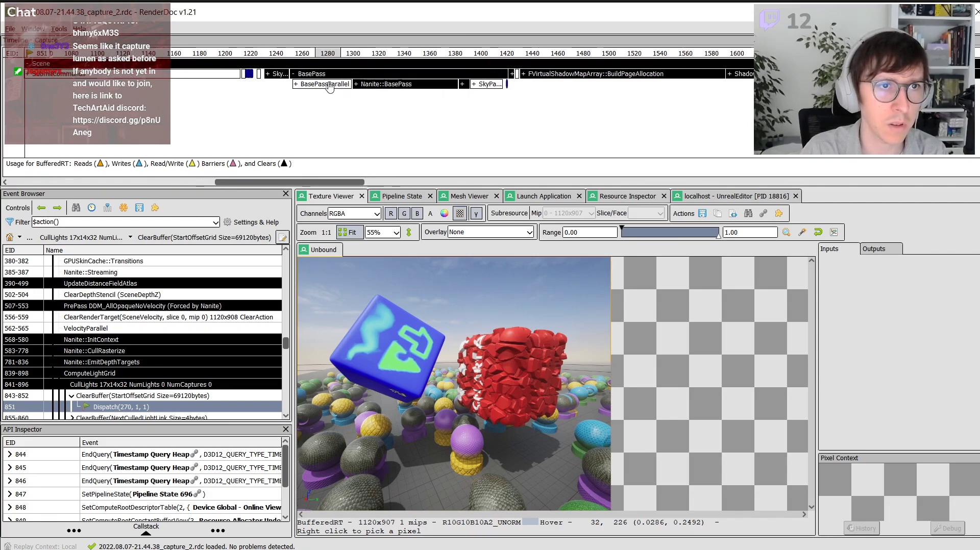
{"action": "left_click", "coordinate": [280, 85]}
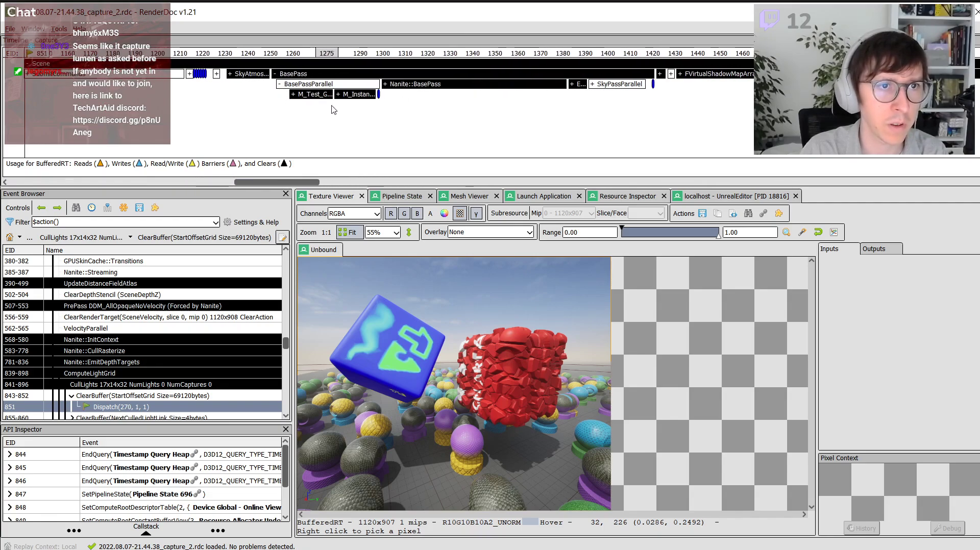
{"action": "scroll", "coordinate": [329, 102], "scroll_direction": "up", "scroll_amount": 3}
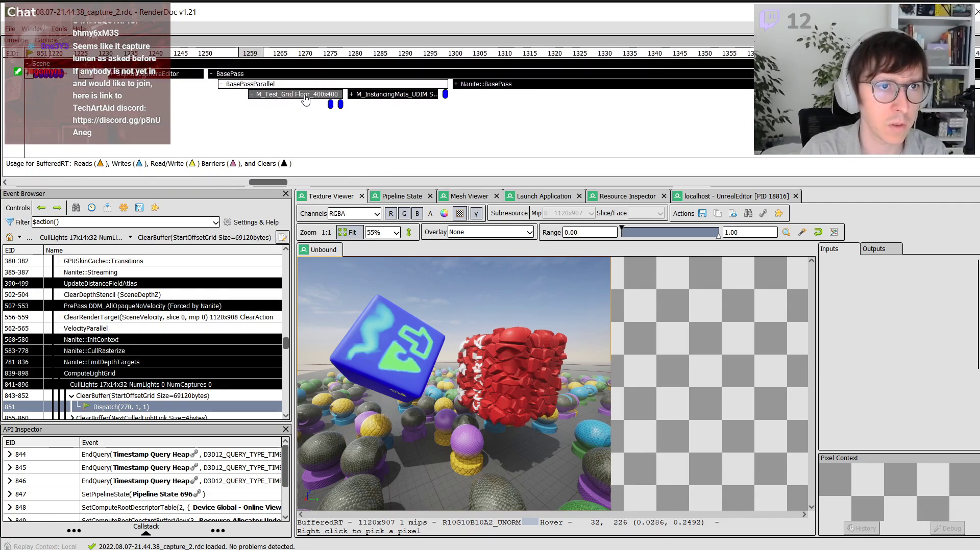
{"action": "left_click", "coordinate": [252, 95]}
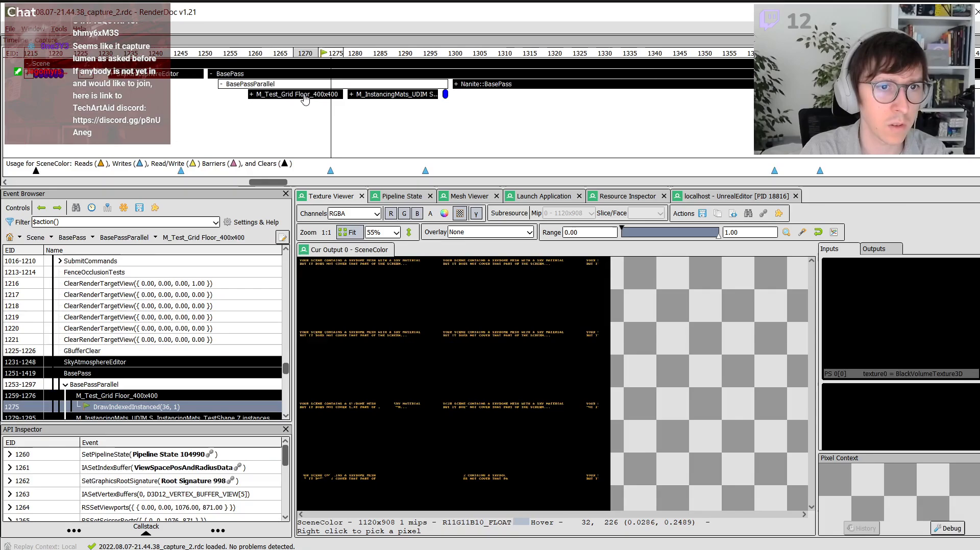
Step: Show the selected floor draw call with the Wireframe Mesh overlay, then with the Highlight Drawcall overlay
{"action": "left_click", "coordinate": [492, 233]}
{"action": "left_click", "coordinate": [486, 260]}
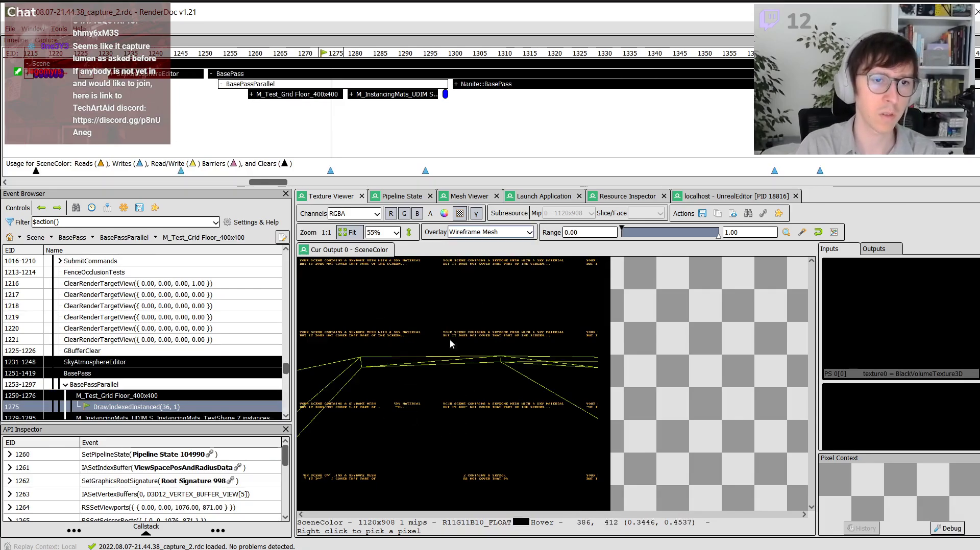
{"action": "left_click", "coordinate": [494, 232]}
{"action": "left_click", "coordinate": [497, 251]}
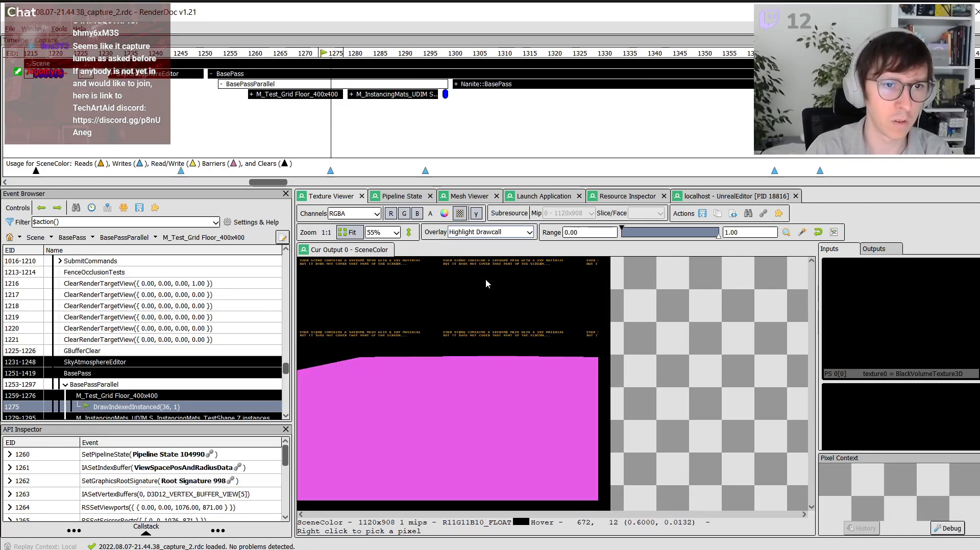
Step: Expand the M_InstancingMats_UDIM pass in the timeline and select its IndirectDrawIndexed(<14562, 257>) call
{"action": "left_click", "coordinate": [403, 95]}
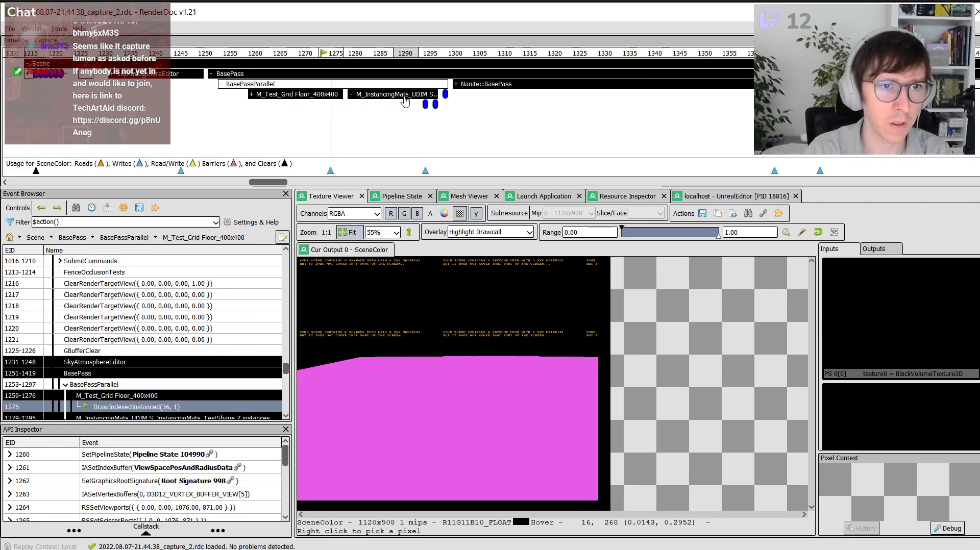
{"action": "left_click", "coordinate": [400, 96]}
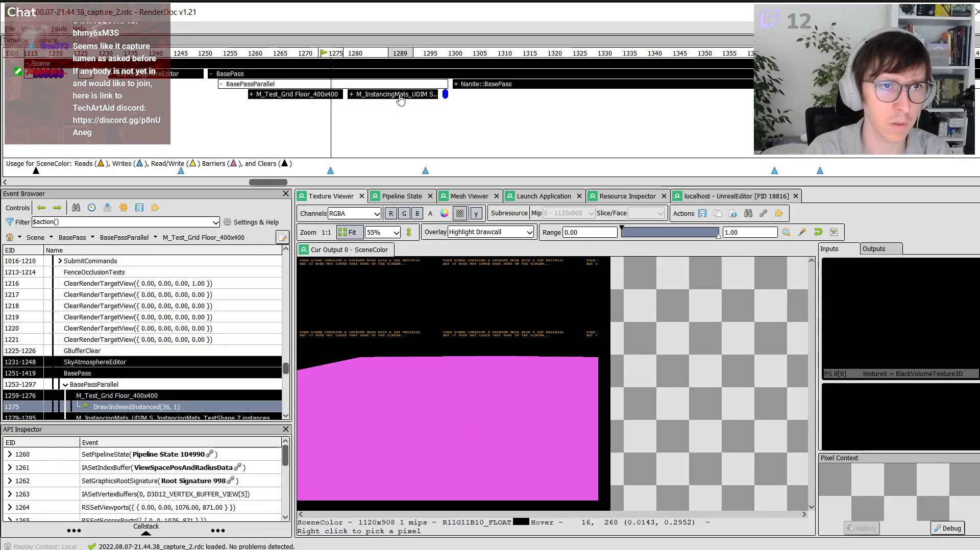
{"action": "left_click", "coordinate": [400, 97]}
{"action": "left_click", "coordinate": [425, 105]}
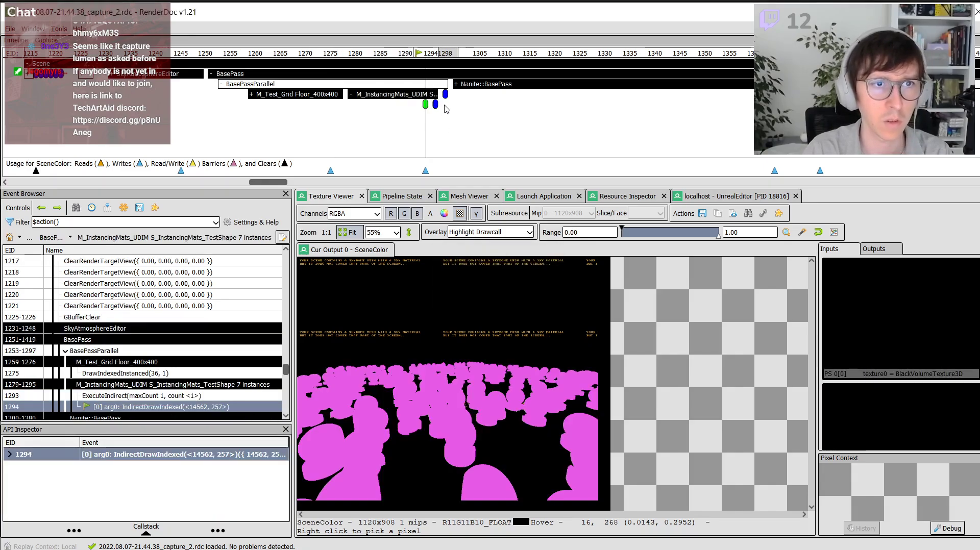
{"action": "left_click", "coordinate": [435, 104]}
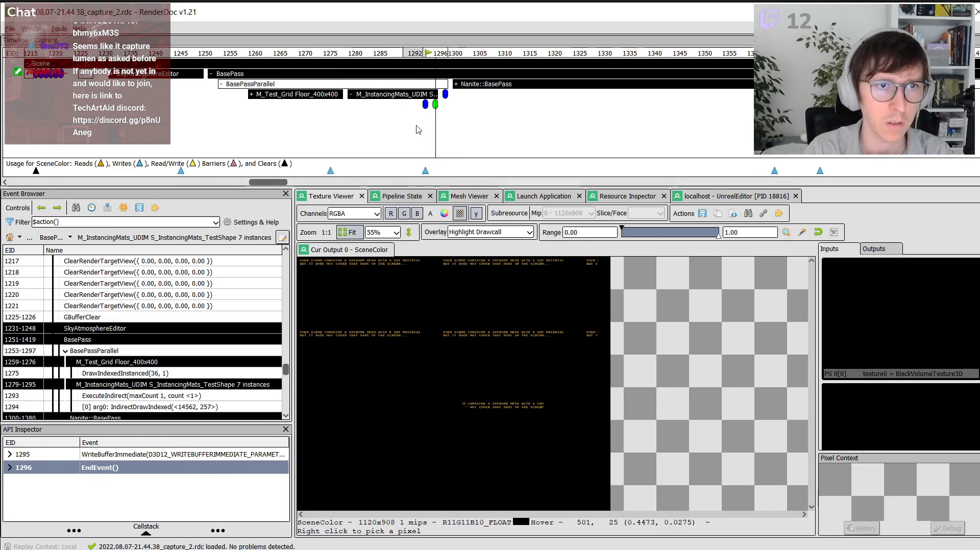
{"action": "left_click", "coordinate": [426, 105]}
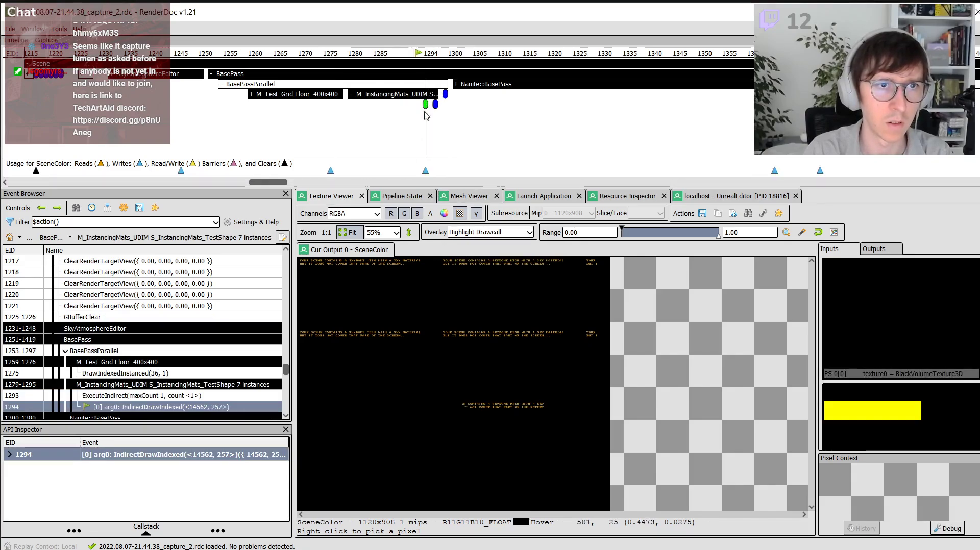
Step: Display the instanced test shapes with the Wireframe Mesh overlay and examine their geometry up close
{"action": "left_click", "coordinate": [489, 232]}
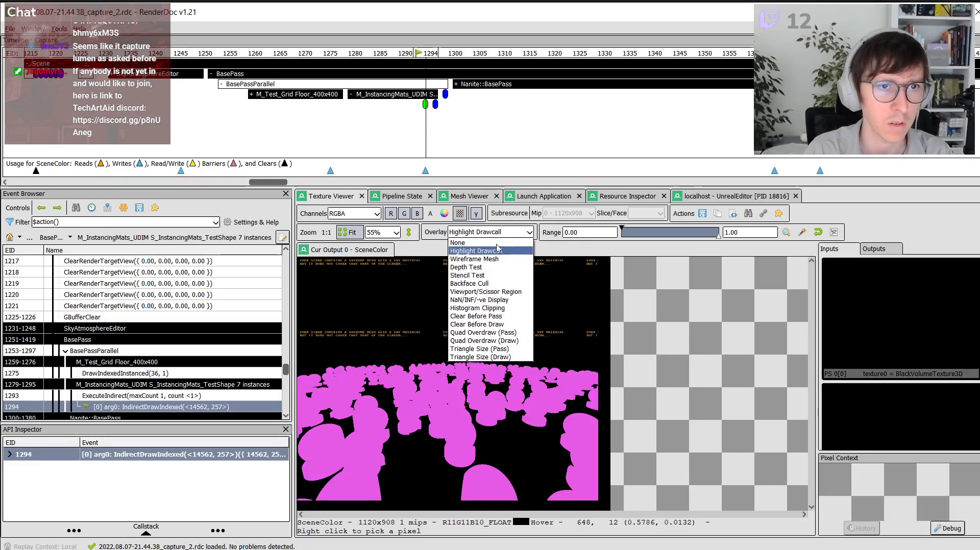
{"action": "left_click", "coordinate": [493, 261]}
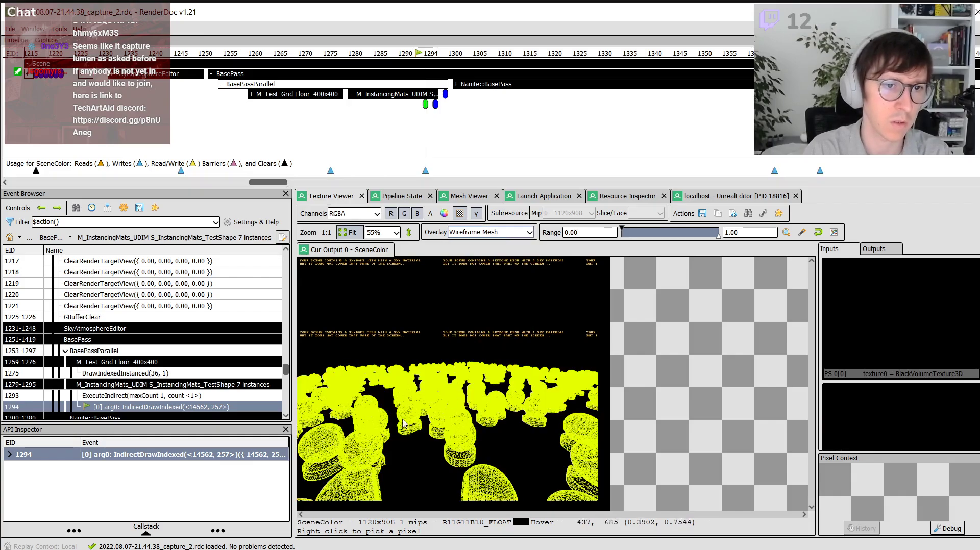
{"action": "scroll", "coordinate": [473, 427], "scroll_direction": "up", "scroll_amount": 3}
{"action": "scroll", "coordinate": [472, 428], "scroll_direction": "up", "scroll_amount": 1}
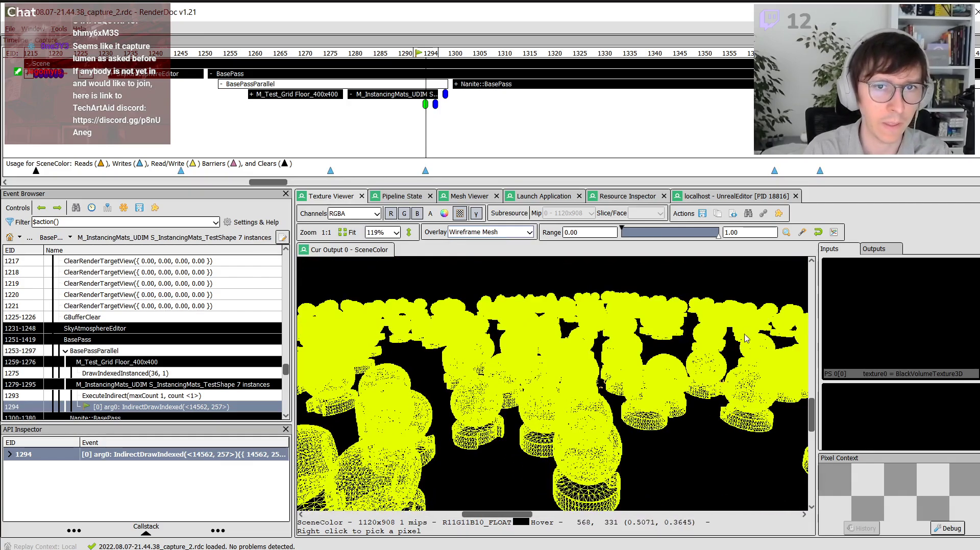
{"action": "scroll", "coordinate": [900, 392], "scroll_direction": "down", "scroll_amount": 5}
{"action": "scroll", "coordinate": [899, 395], "scroll_direction": "down", "scroll_amount": 1}
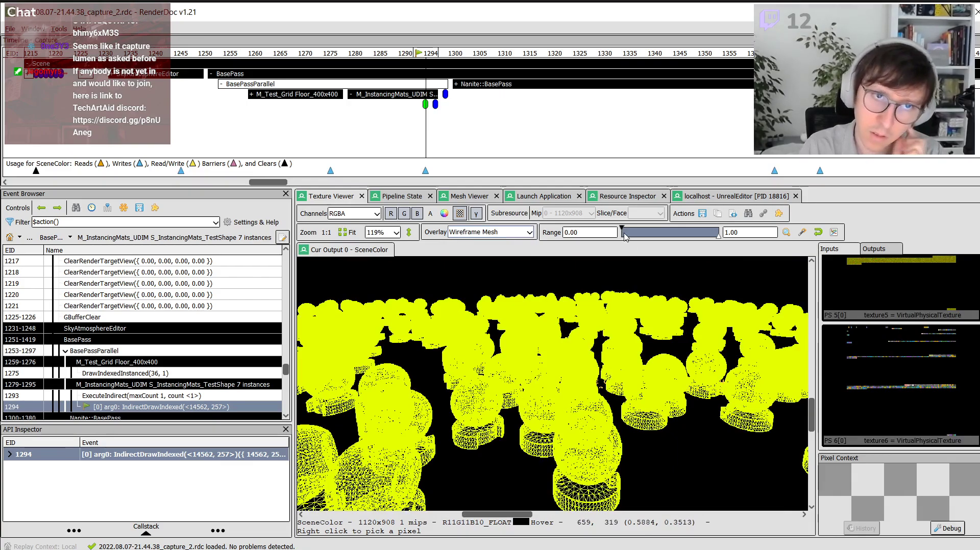
Step: View the draw call's GBufferA output with the overlay set to None and examine the areas around the missing cubes
{"action": "left_click", "coordinate": [873, 249]}
{"action": "scroll", "coordinate": [890, 284], "scroll_direction": "down", "scroll_amount": 3}
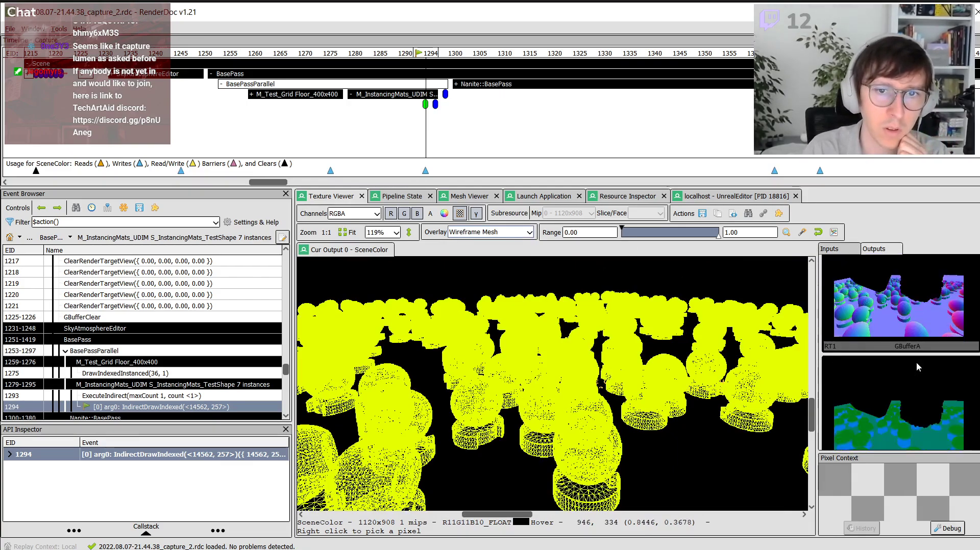
{"action": "left_click", "coordinate": [890, 283]}
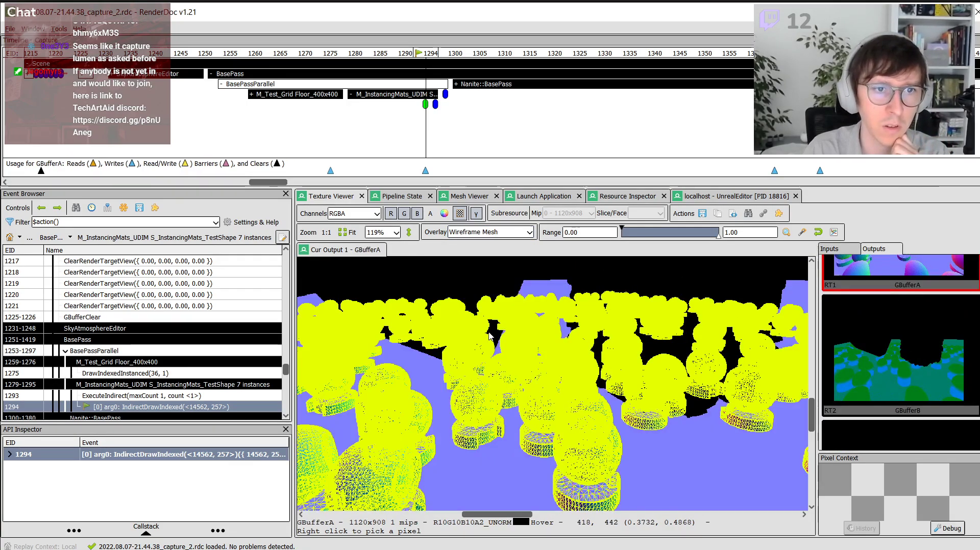
{"action": "left_click", "coordinate": [491, 232]}
{"action": "left_click", "coordinate": [495, 244]}
{"action": "scroll", "coordinate": [537, 338], "scroll_direction": "down", "scroll_amount": 2}
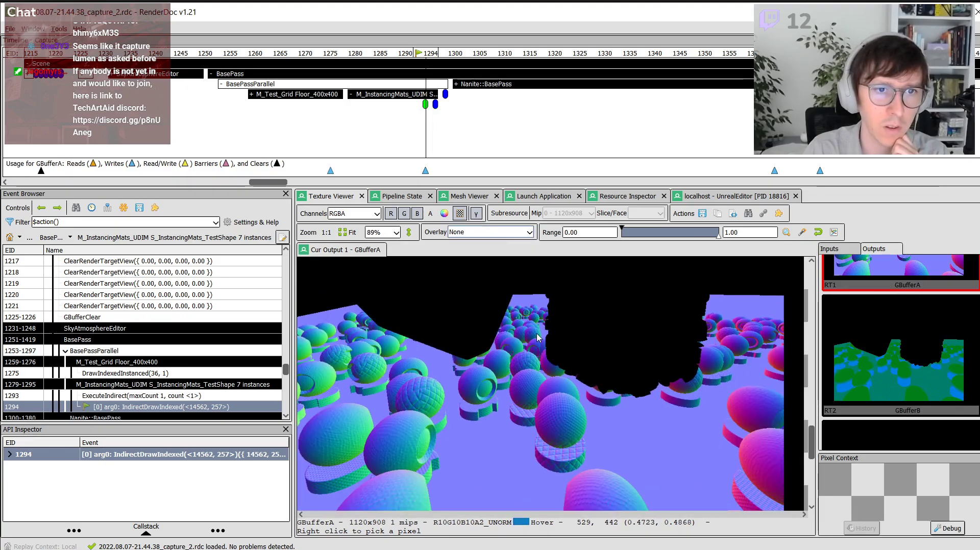
{"action": "scroll", "coordinate": [536, 336], "scroll_direction": "down", "scroll_amount": 2}
{"action": "left_click_drag", "start_coordinate": [516, 325], "coordinate": [508, 349]}
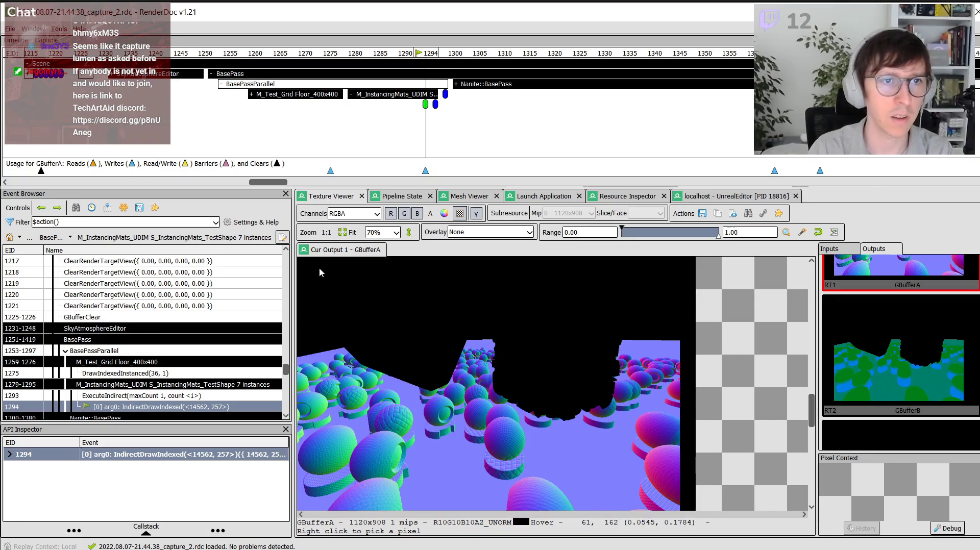
Step: Expand Nanite::BasePass in the timeline and select the Dispatch(1, 1, 1) call of Initialize Materials
{"action": "left_click", "coordinate": [455, 84]}
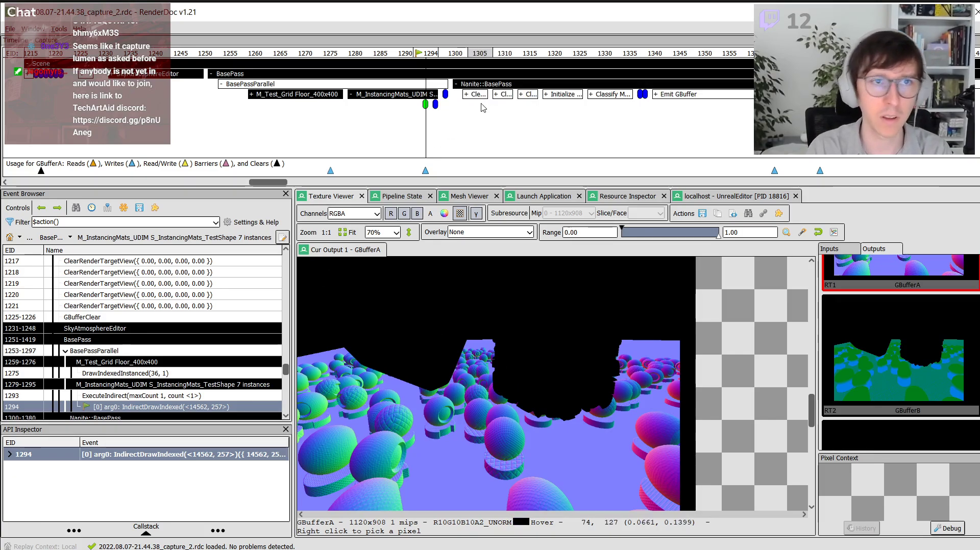
{"action": "scroll", "coordinate": [542, 99], "scroll_direction": "up", "scroll_amount": 2}
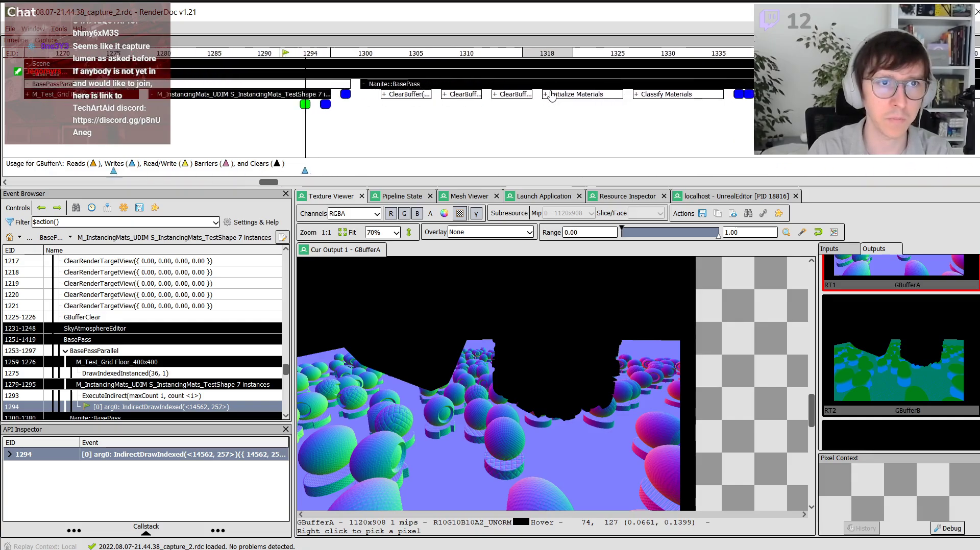
{"action": "scroll", "coordinate": [383, 99], "scroll_direction": "up", "scroll_amount": 2}
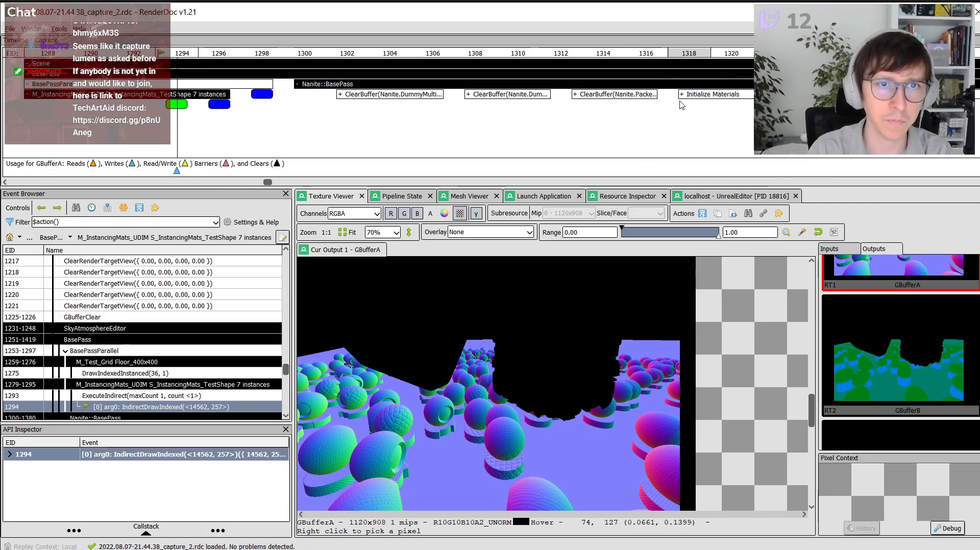
{"action": "left_click", "coordinate": [730, 95]}
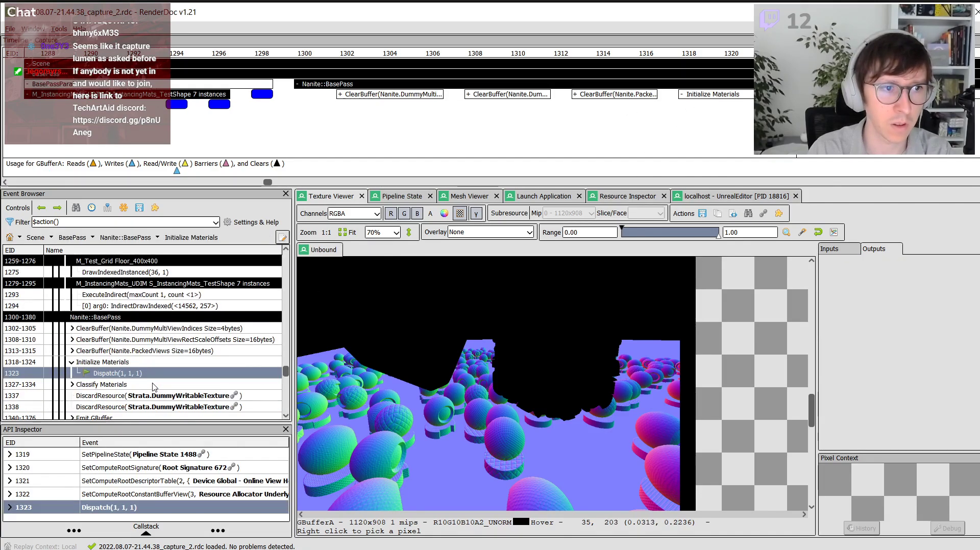
{"action": "scroll", "coordinate": [154, 388], "scroll_direction": "down", "scroll_amount": 1}
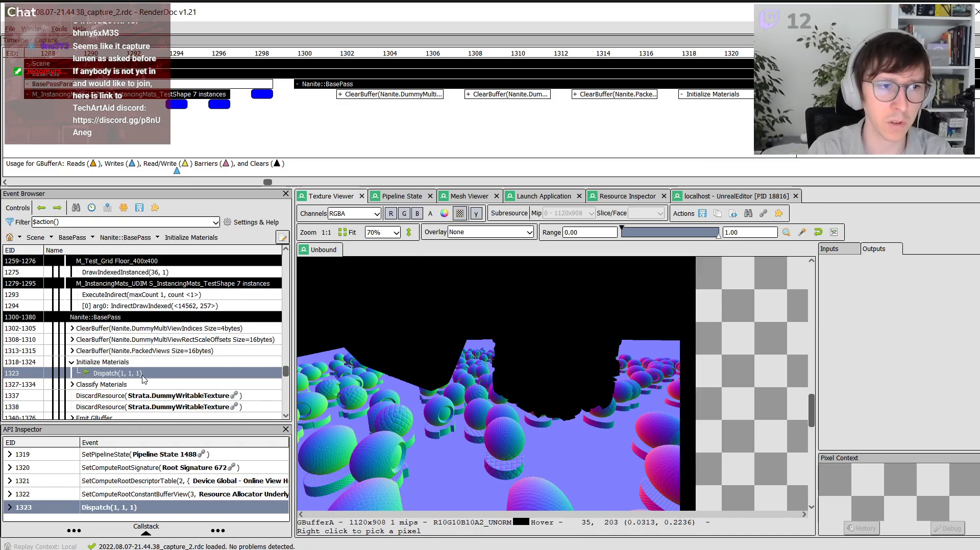
Step: Select the end event of Initialize Materials and look through its output textures from SceneColor to the unordered access volume
{"action": "key", "text": "Down"}
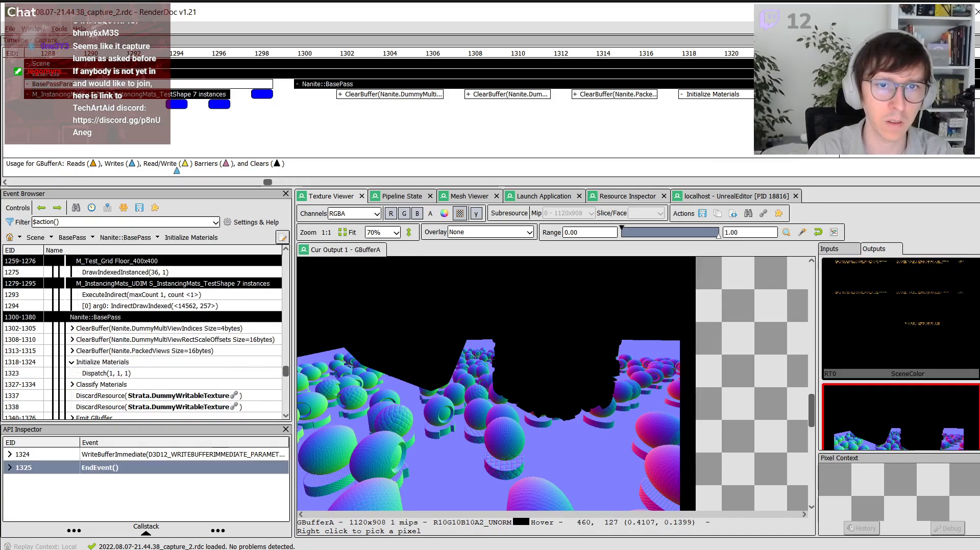
{"action": "scroll", "coordinate": [866, 366], "scroll_direction": "down", "scroll_amount": 5}
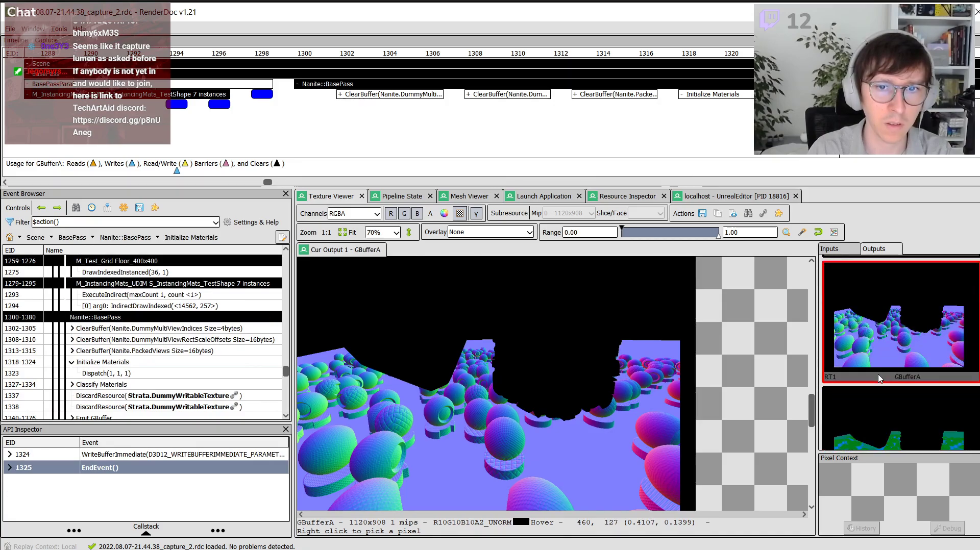
{"action": "scroll", "coordinate": [879, 378], "scroll_direction": "down", "scroll_amount": 3}
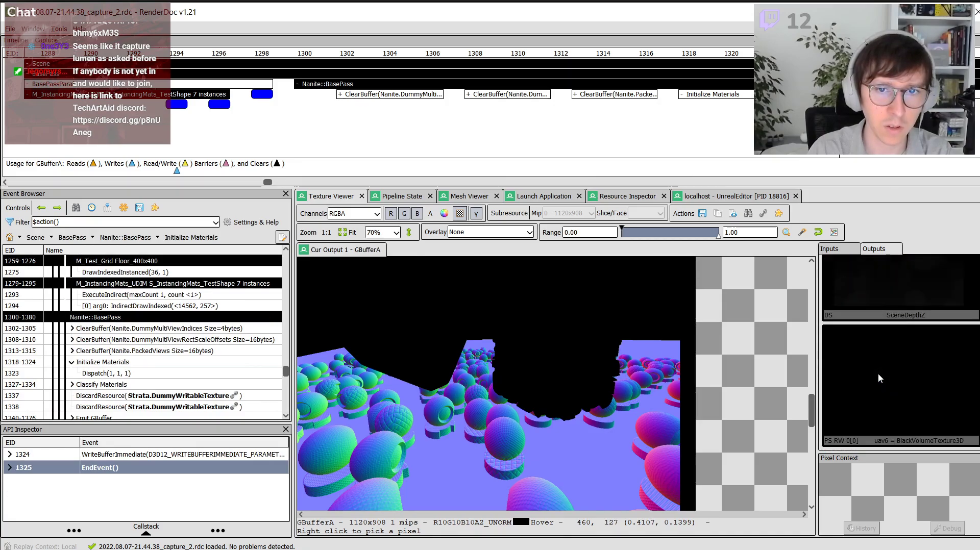
{"action": "scroll", "coordinate": [879, 379], "scroll_direction": "up", "scroll_amount": 8}
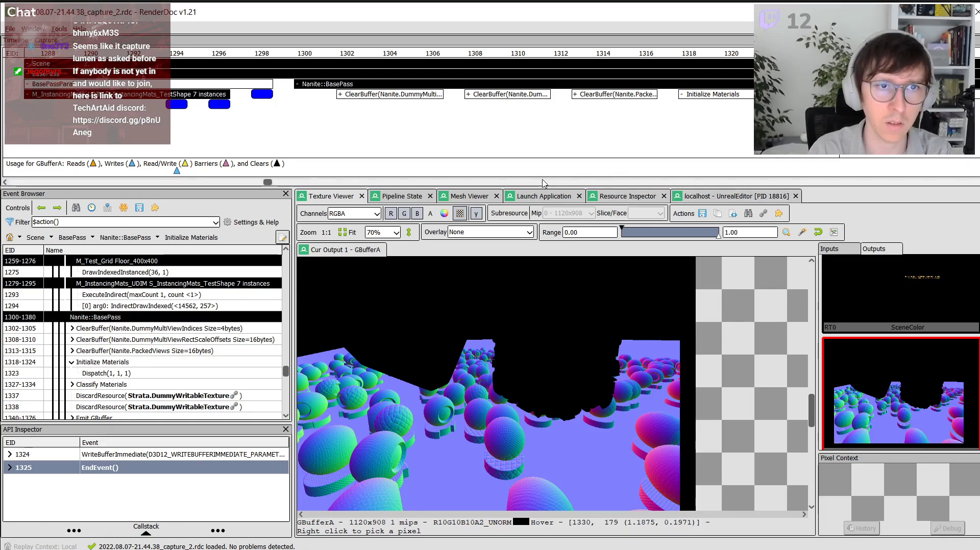
Step: Select the Dispatch(17, 14, 1) call of Classify Materials and view its Nanite.MaterialResolve input texture
{"action": "left_click_drag", "start_coordinate": [264, 183], "coordinate": [269, 183]}
{"action": "left_click", "coordinate": [484, 93]}
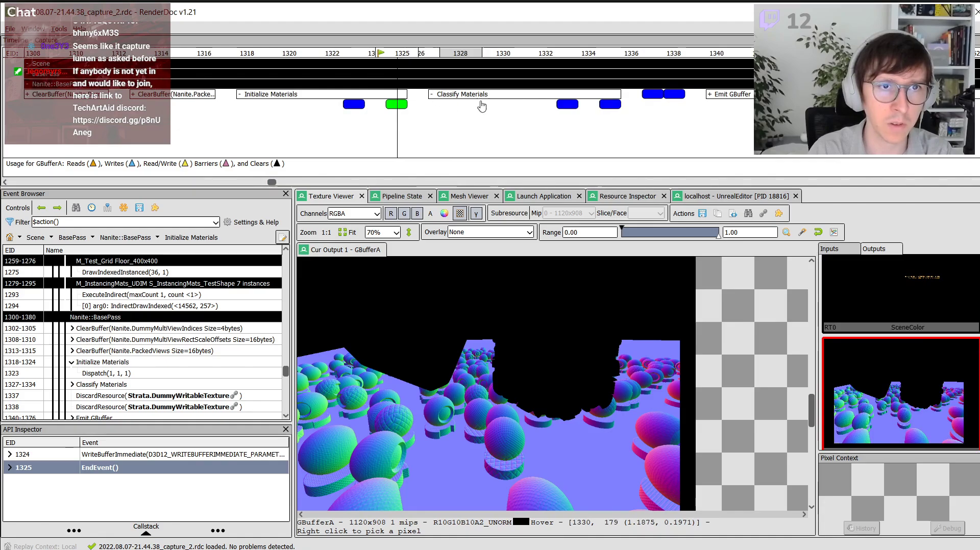
{"action": "left_click", "coordinate": [568, 105]}
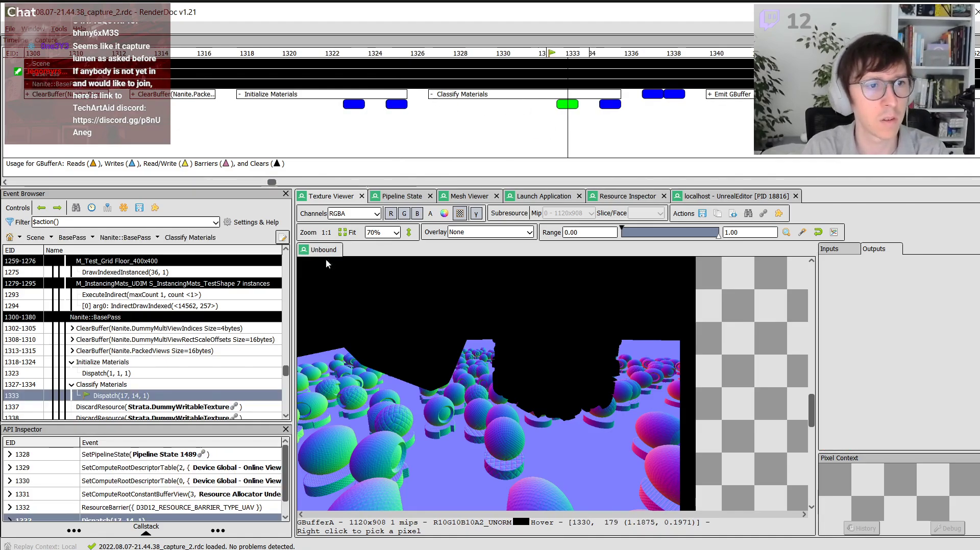
{"action": "scroll", "coordinate": [193, 489], "scroll_direction": "up", "scroll_amount": 1}
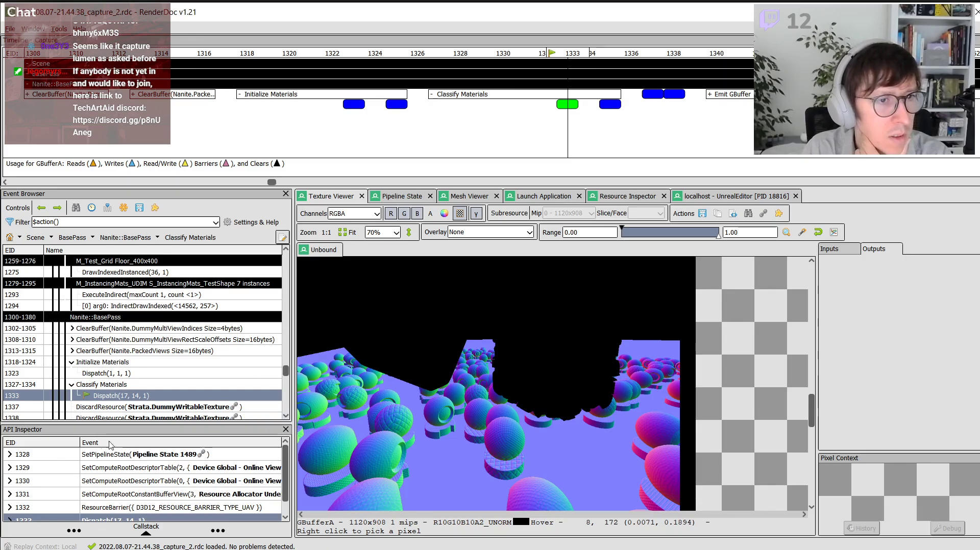
{"action": "left_click", "coordinate": [829, 249]}
{"action": "left_click", "coordinate": [868, 356]}
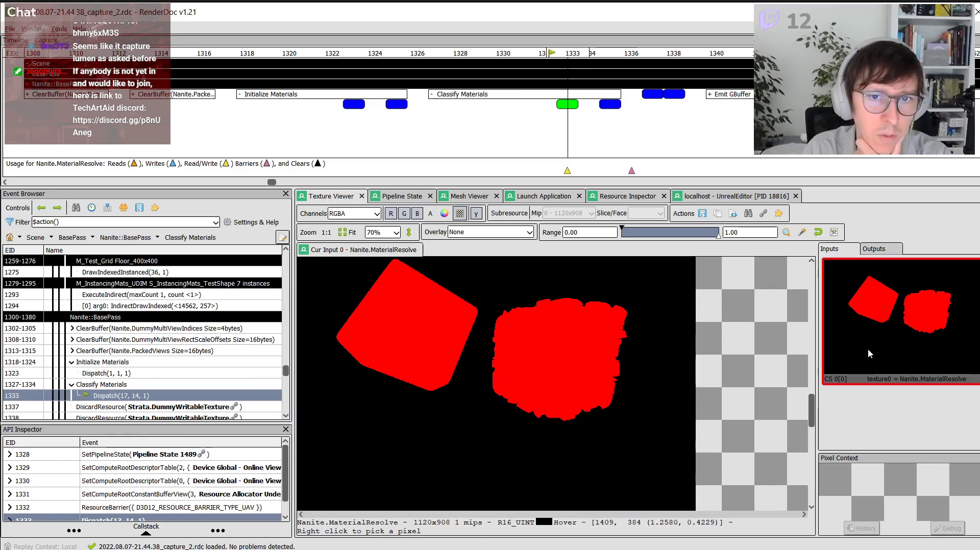
Step: Set the upper end of the texture's display range to 100000
{"action": "double_click", "coordinate": [745, 232]}
{"action": "type", "text": "1000"}
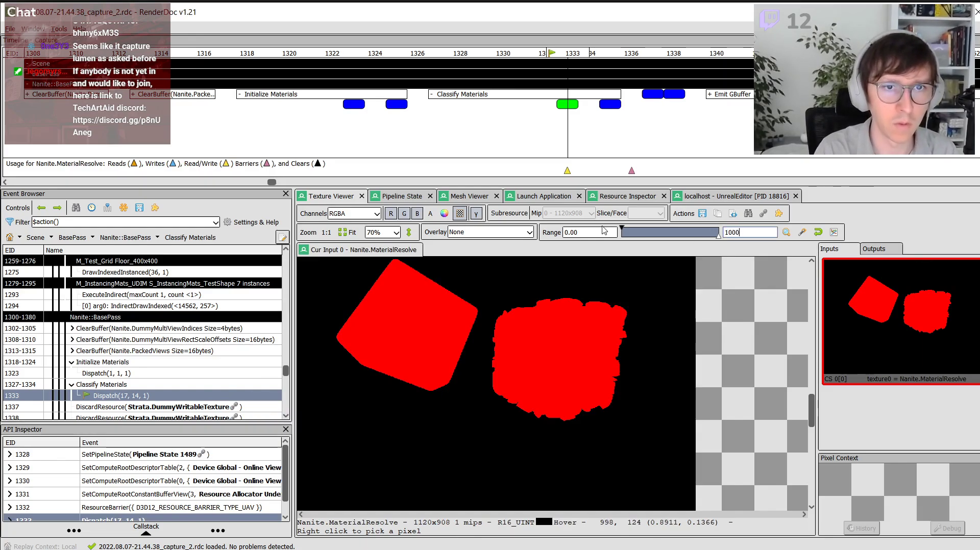
{"action": "type", "text": ".00"}
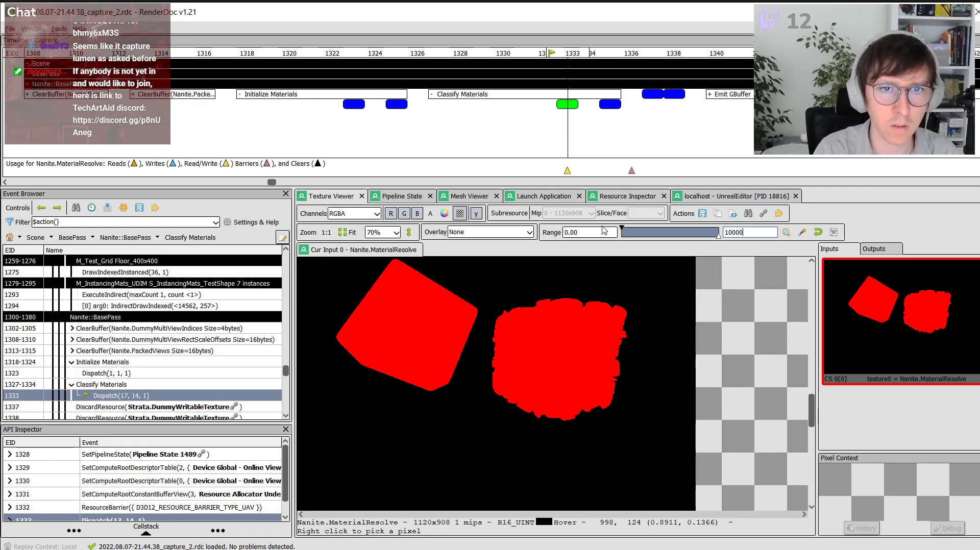
{"action": "type", "text": "0"}
{"action": "key", "text": "Return"}
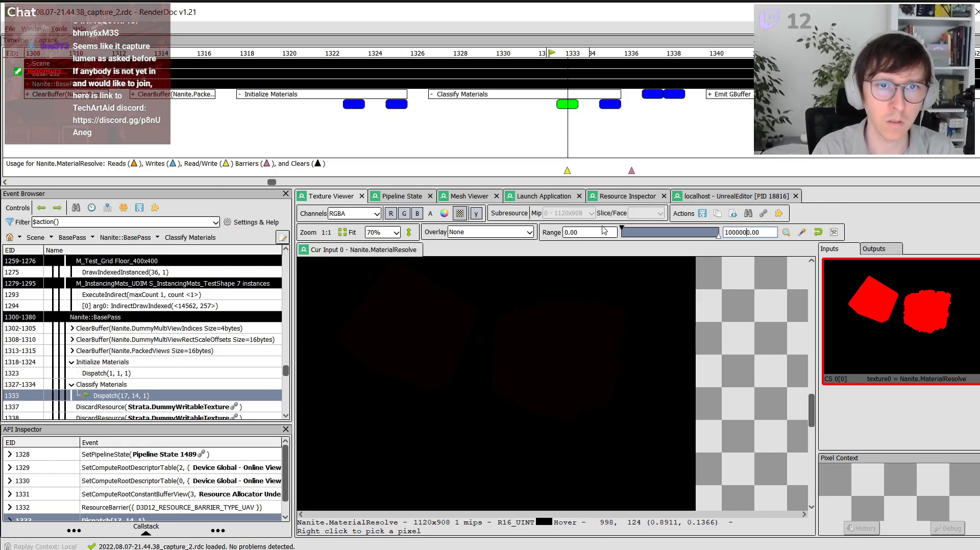
{"action": "key", "text": "BackSpace"}
{"action": "key", "text": "BackSpace"}
{"action": "key", "text": "BackSpace"}
{"action": "key", "text": "BackSpace"}
{"action": "key", "text": "Return"}
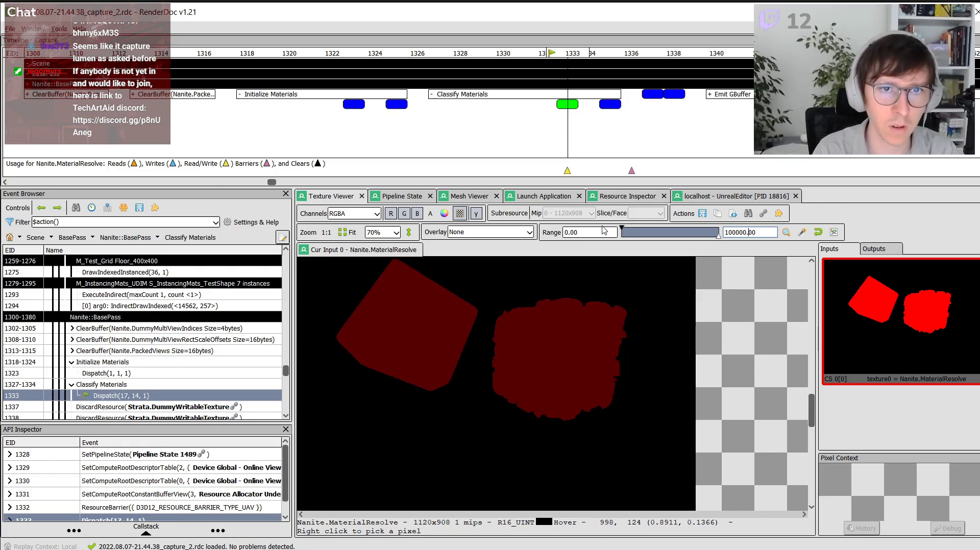
Step: Pick a pixel on each of the two Nanite cubes and one on the empty background to read their MaterialResolve values
{"action": "right_click", "coordinate": [517, 349]}
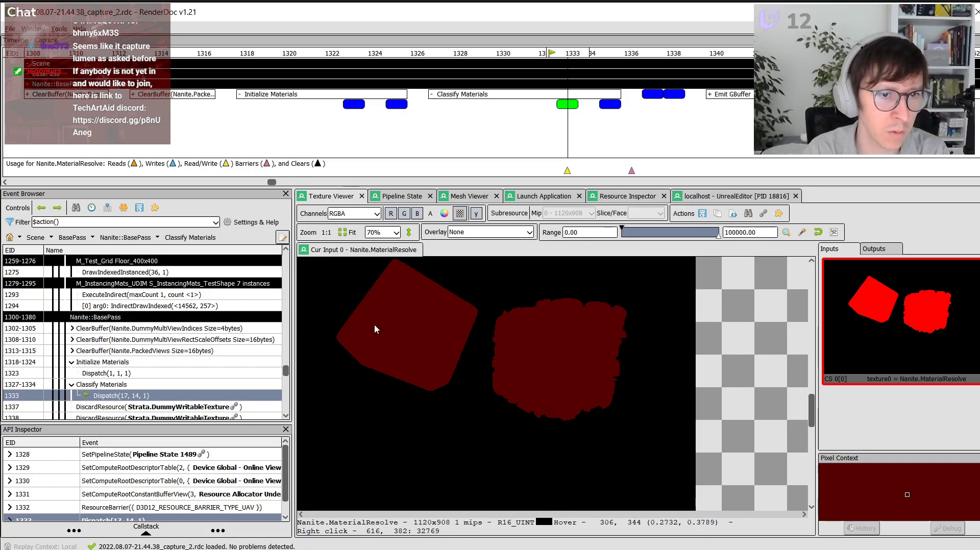
{"action": "right_click", "coordinate": [449, 321]}
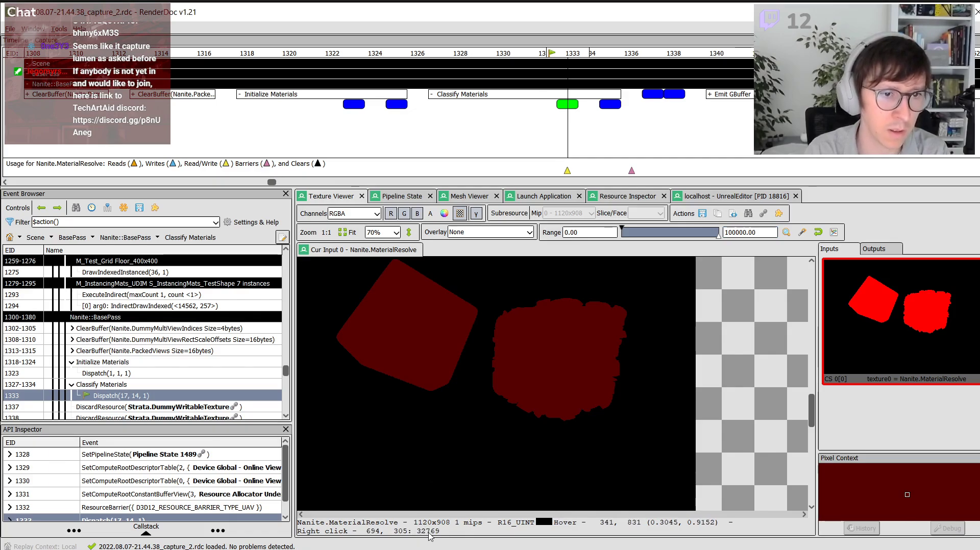
{"action": "right_click", "coordinate": [494, 468]}
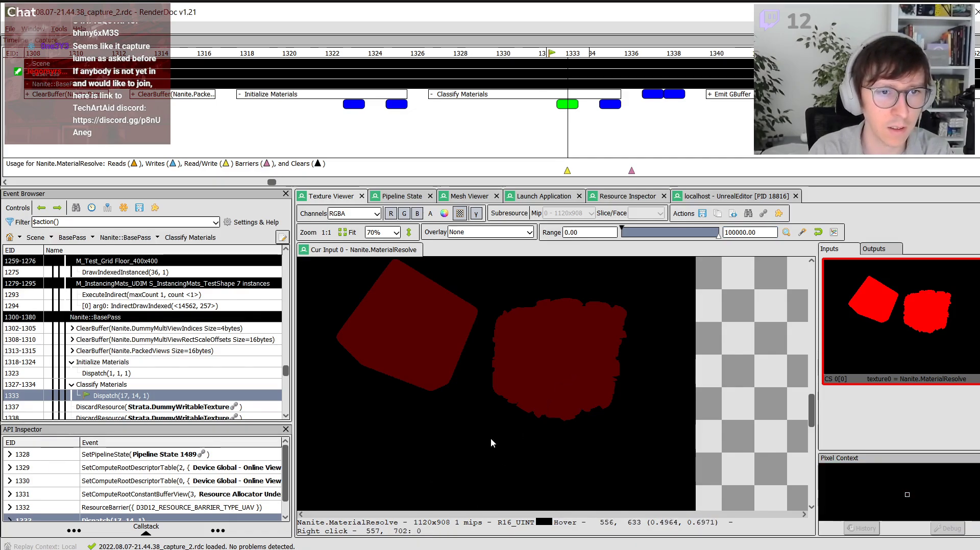
Step: Pick a pixel on each Nanite cube to read its MaterialResolve value, and set the lower end of the display range to 32768
{"action": "right_click", "coordinate": [418, 342]}
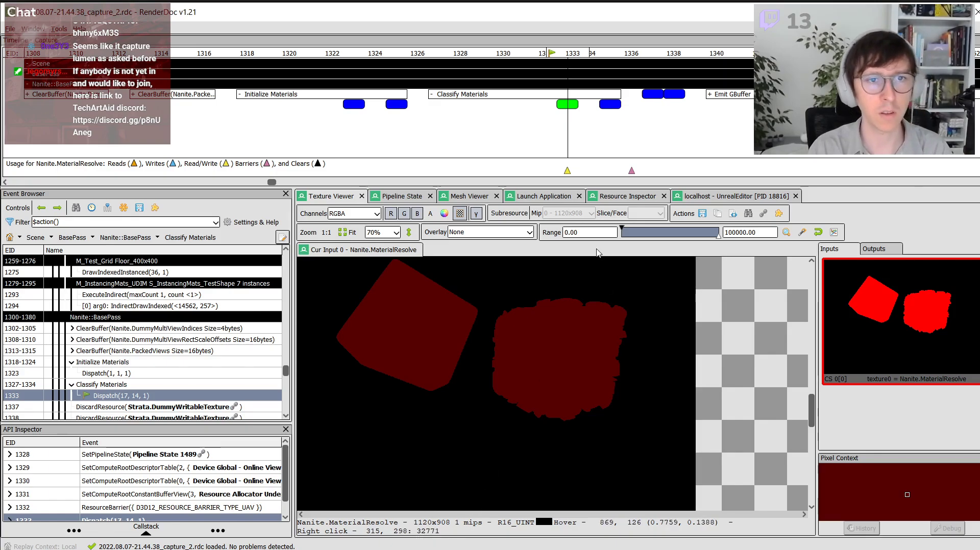
{"action": "right_click", "coordinate": [523, 359]}
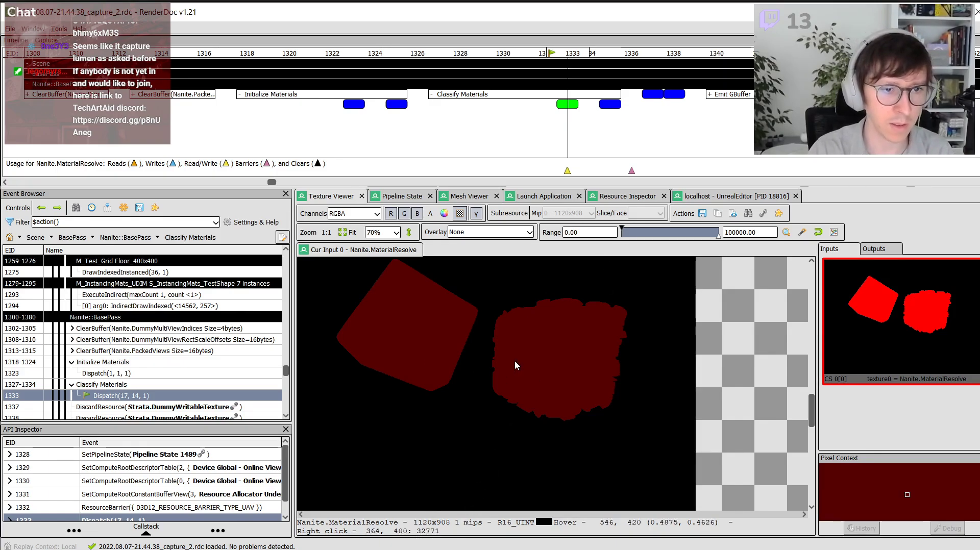
{"action": "left_click_drag", "start_coordinate": [597, 232], "coordinate": [485, 232]}
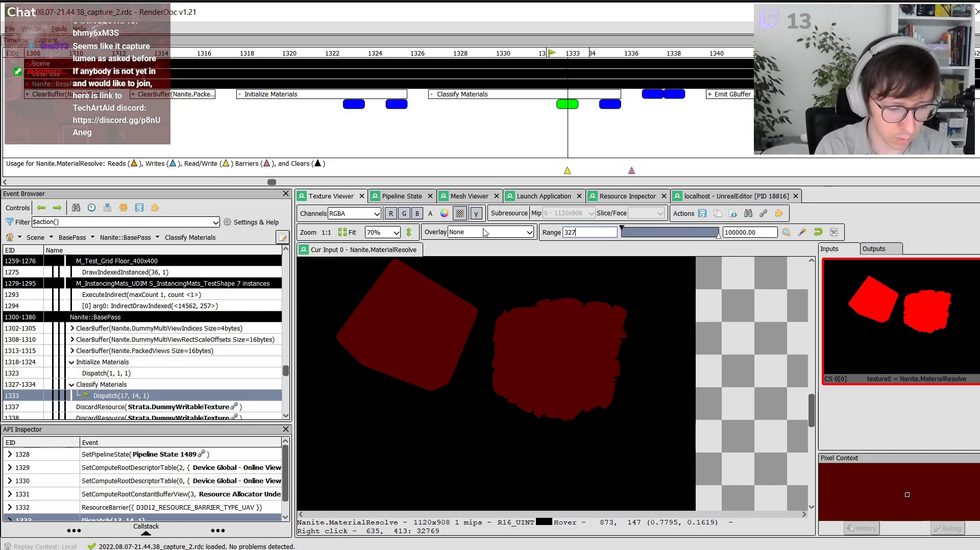
{"action": "key", "text": "Return"}
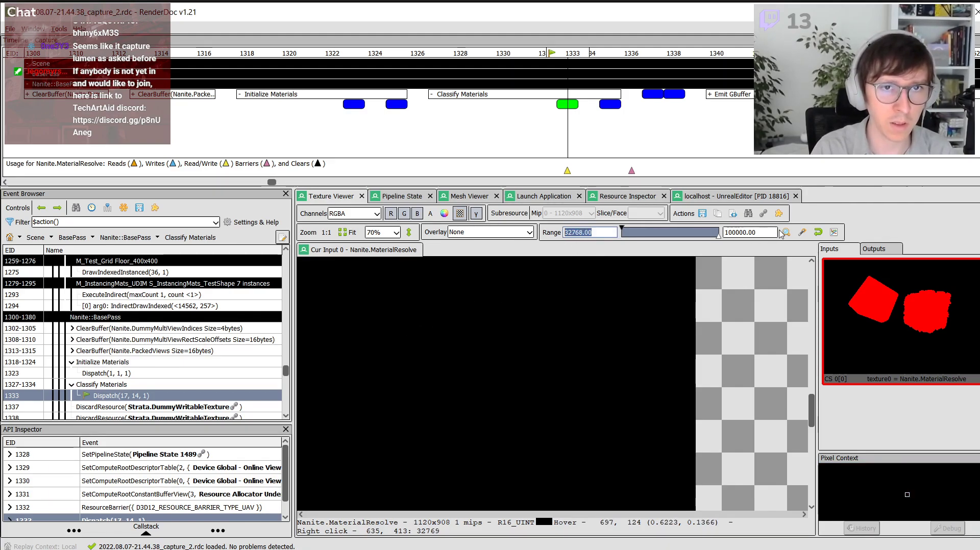
Step: Set the upper end of the display range to 32777 to tell the two cubes' material values apart
{"action": "double_click", "coordinate": [735, 232]}
{"action": "type", "text": "32768"}
{"action": "key", "text": "Left"}
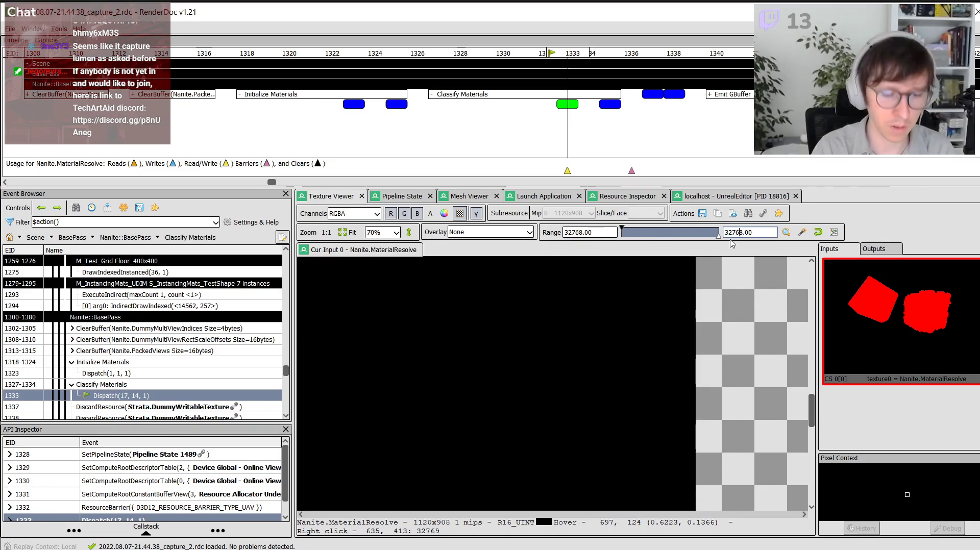
{"action": "key", "text": "BackSpace"}
{"action": "key", "text": "Return"}
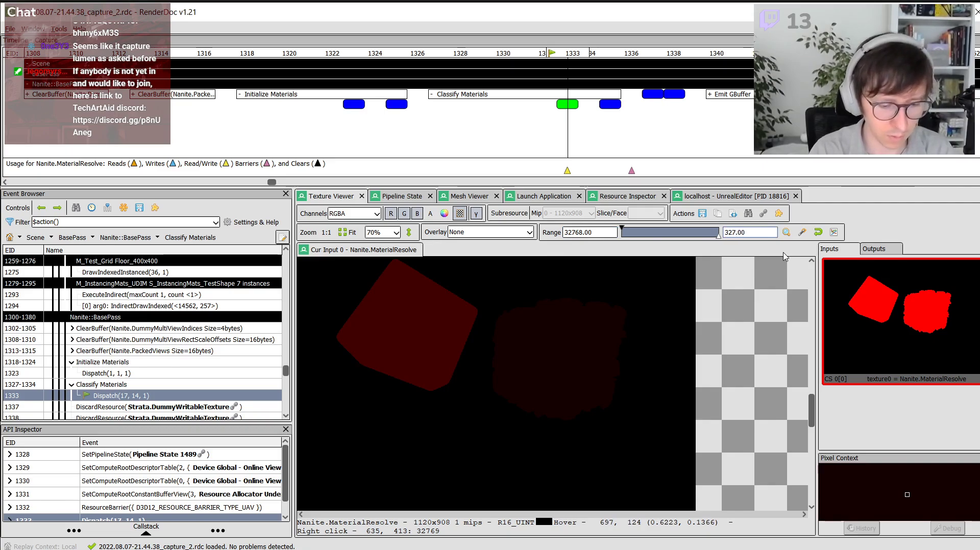
{"action": "type", "text": "77"}
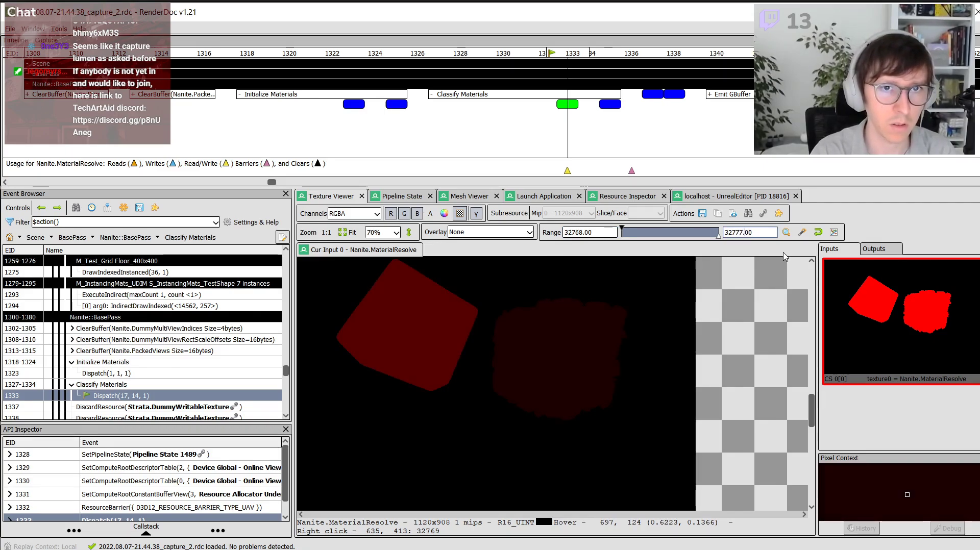
{"action": "key", "text": "BackSpace"}
{"action": "key", "text": "Return"}
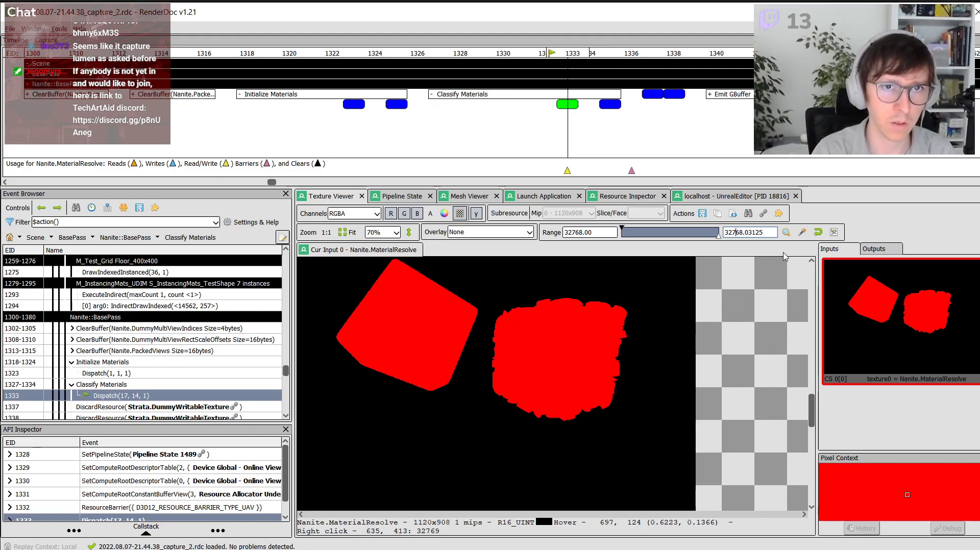
{"action": "type", "text": "777"}
{"action": "key", "text": "Return"}
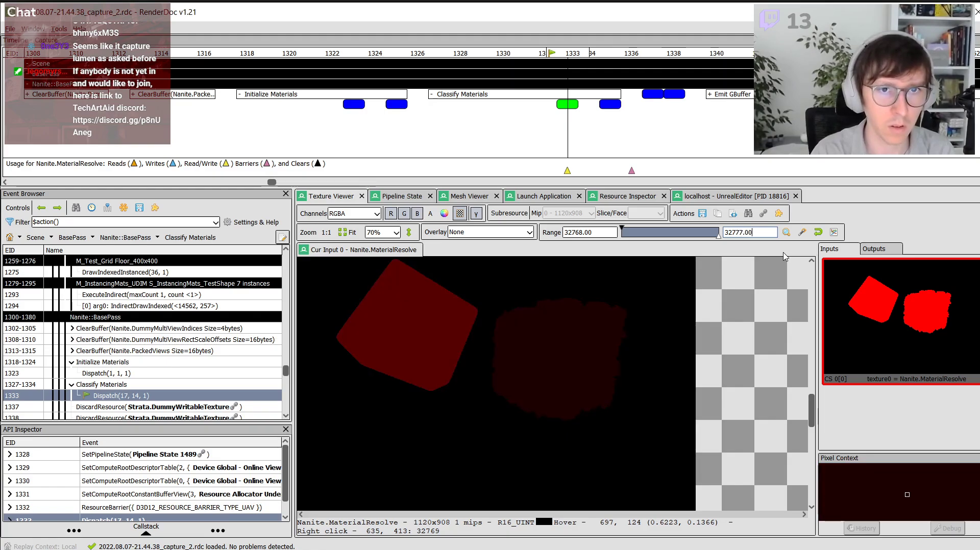
Step: Auto-fit the display range to the MaterialResolve texture and raise its lower end to 32768
{"action": "left_click", "coordinate": [803, 233]}
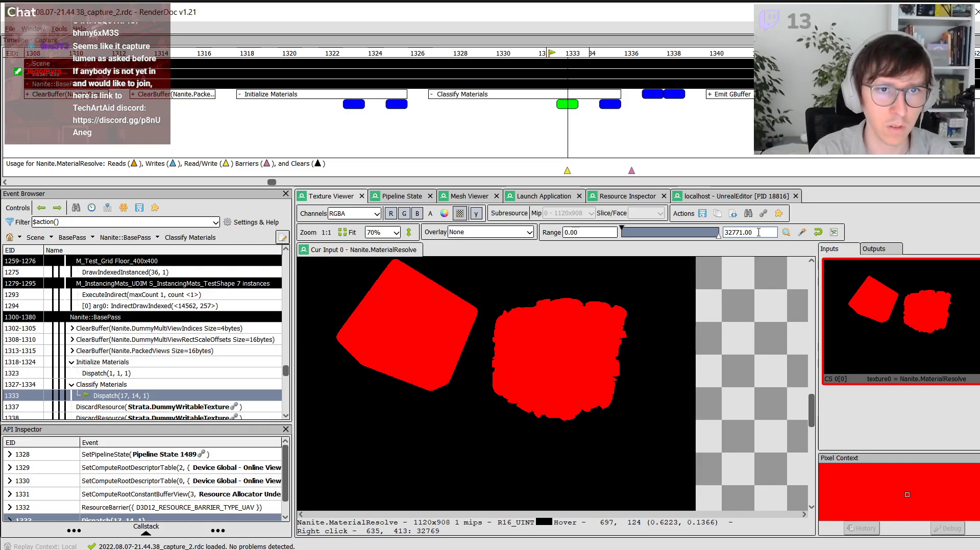
{"action": "left_click_drag", "start_coordinate": [623, 230], "coordinate": [642, 235]}
{"action": "triple_click", "coordinate": [609, 233]}
{"action": "type", "text": "32771.00"}
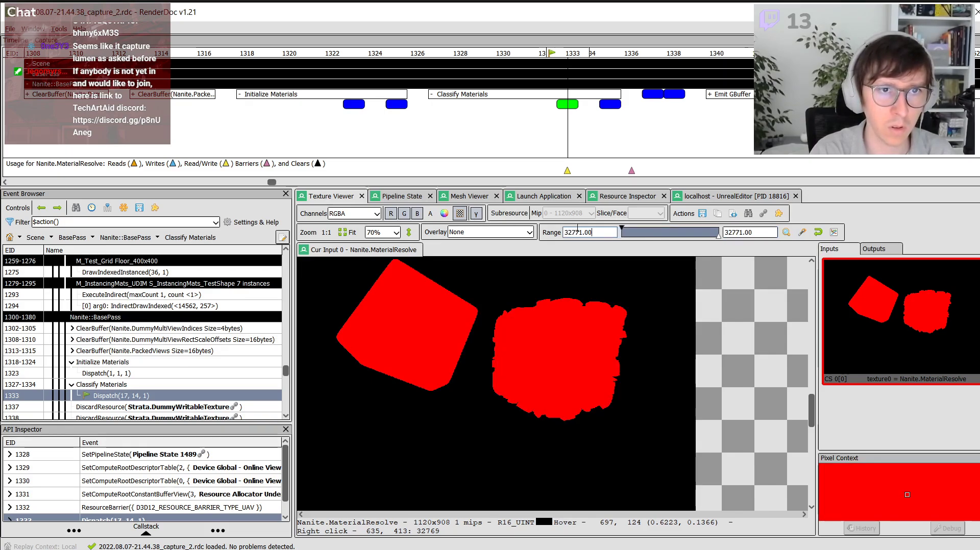
{"action": "right_click", "coordinate": [557, 360]}
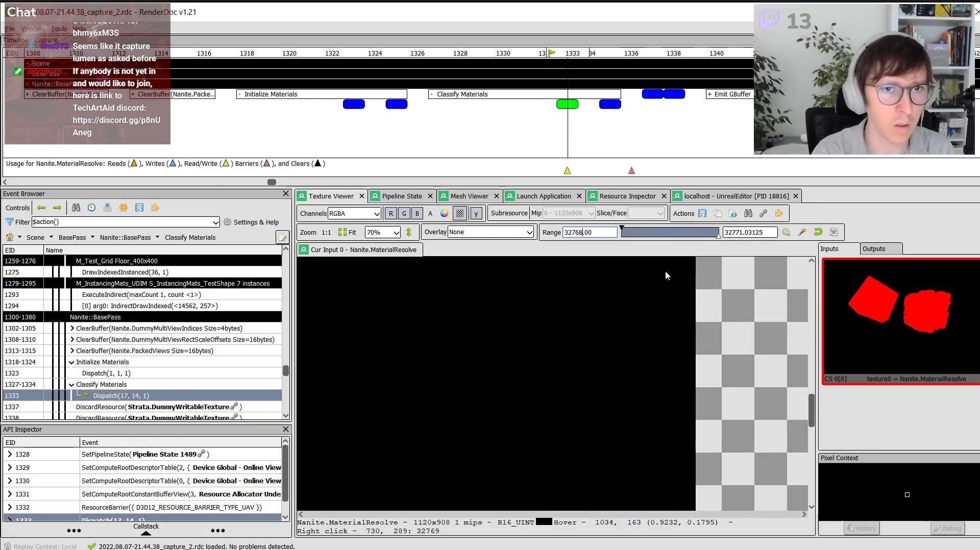
{"action": "key", "text": "Return"}
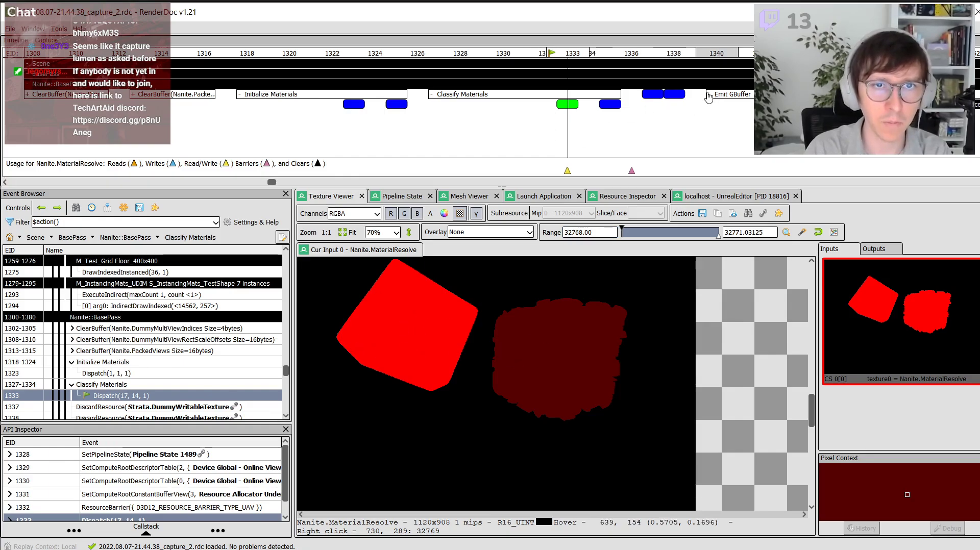
Step: Select the DiscardResource event after Classify Materials and the TechArtAid_Logo003_Margins_2048px_Mat draw inside Emit GBuffer
{"action": "left_click", "coordinate": [671, 95]}
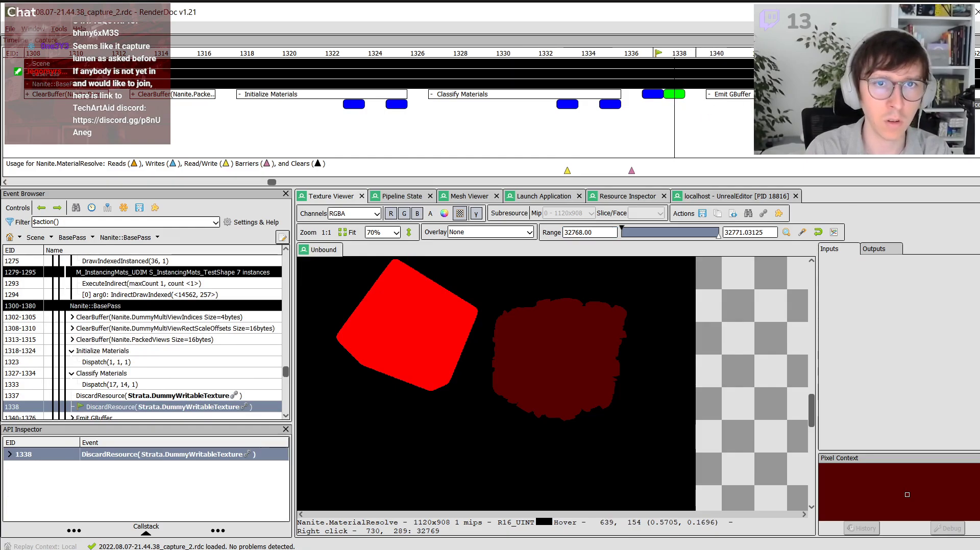
{"action": "left_click_drag", "start_coordinate": [272, 182], "coordinate": [275, 183]}
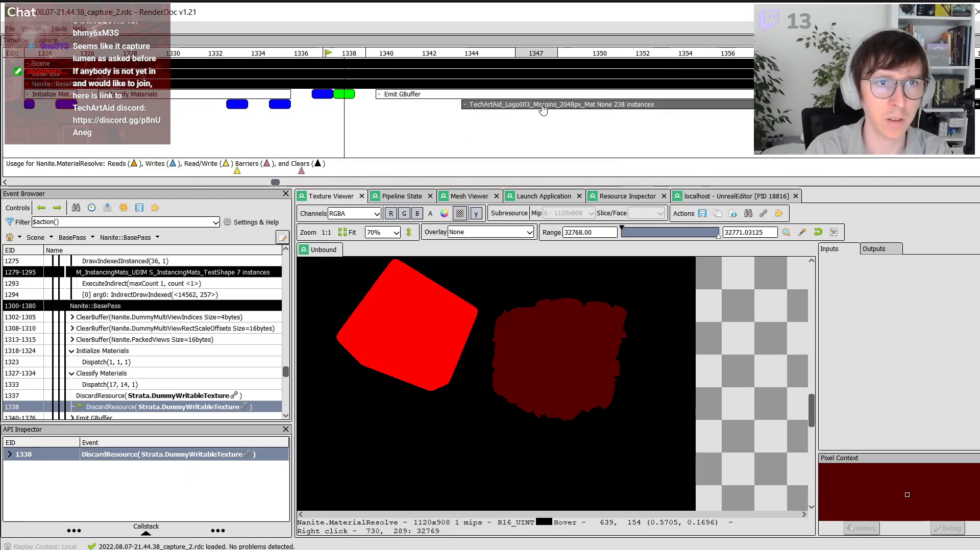
{"action": "left_click", "coordinate": [633, 105]}
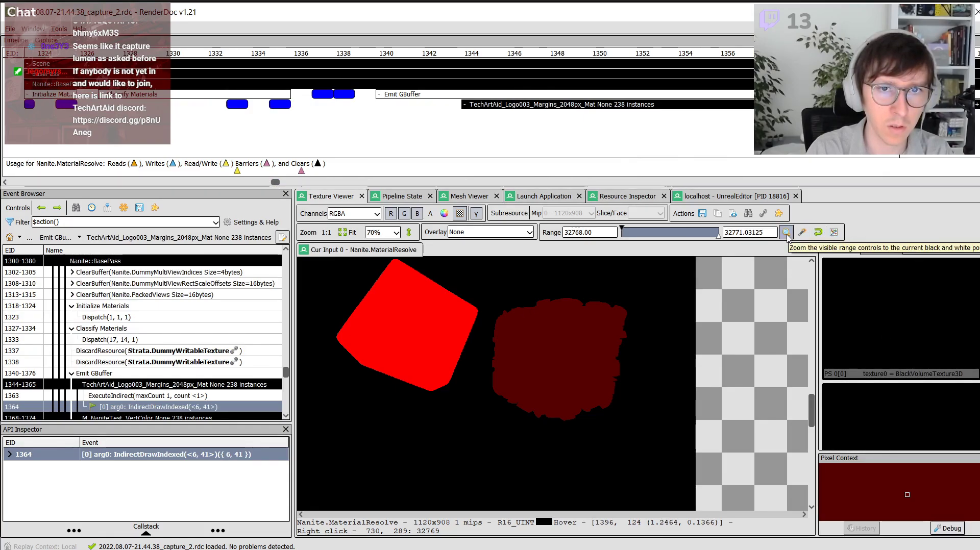
Step: Reset the texture display range to its default and look through the input textures of the selected draw
{"action": "left_click", "coordinate": [817, 234]}
{"action": "scroll", "coordinate": [950, 329], "scroll_direction": "down", "scroll_amount": 10}
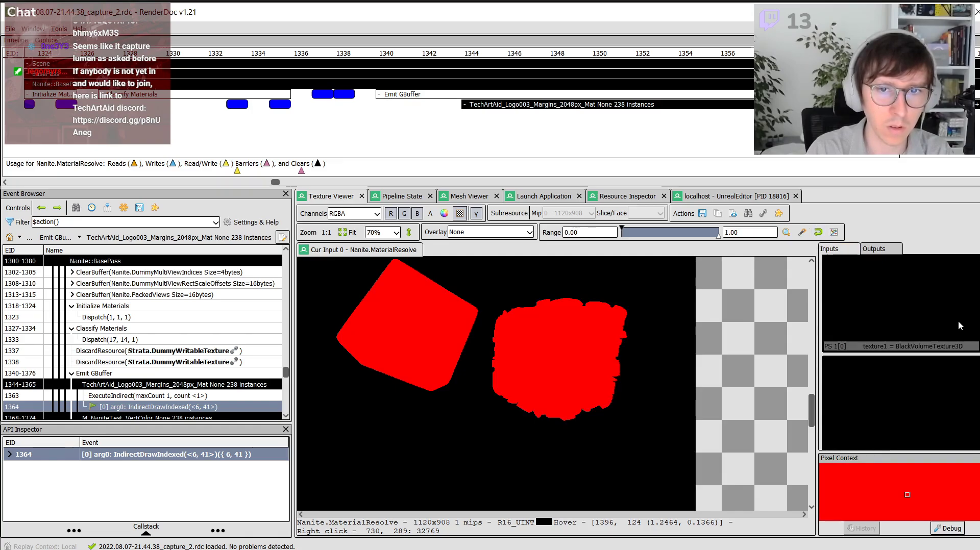
Step: View the D3D12RHIObjectUniqueName5 input texture of the indirect draw and fit the whole Tech Art Aid logo in view
{"action": "left_click", "coordinate": [941, 348]}
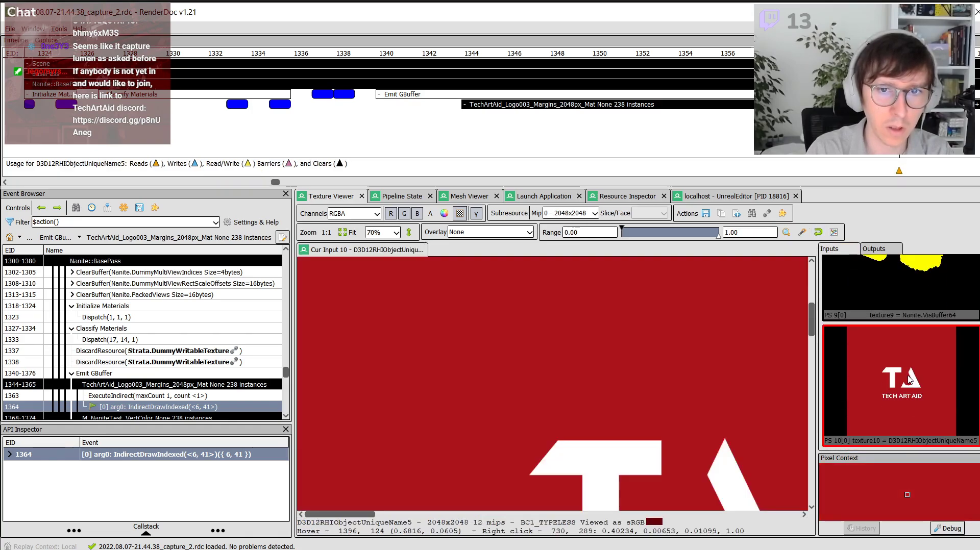
{"action": "scroll", "coordinate": [659, 398], "scroll_direction": "down", "scroll_amount": 3}
{"action": "scroll", "coordinate": [463, 421], "scroll_direction": "down", "scroll_amount": 1}
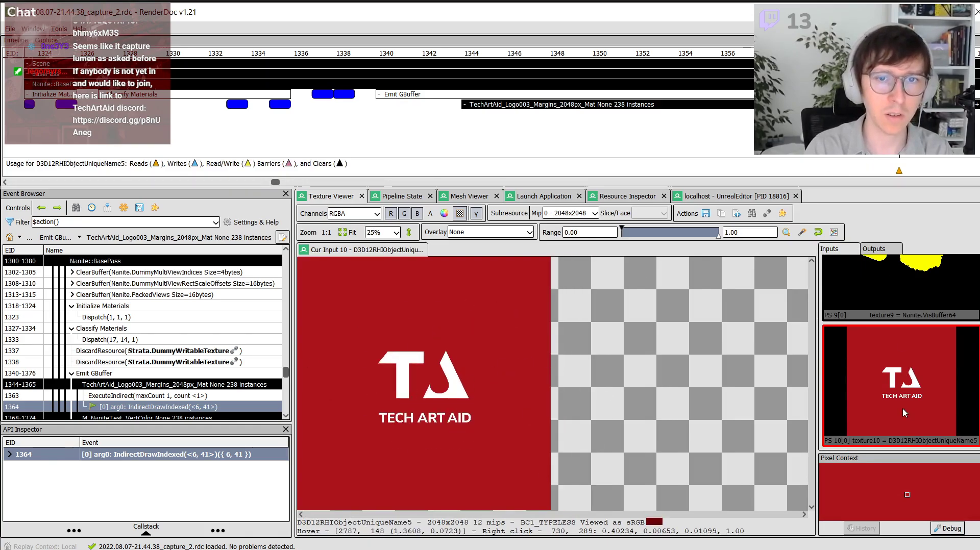
{"action": "scroll", "coordinate": [901, 334], "scroll_direction": "up", "scroll_amount": 1}
{"action": "scroll", "coordinate": [917, 326], "scroll_direction": "up", "scroll_amount": 1}
{"action": "scroll", "coordinate": [918, 358], "scroll_direction": "down", "scroll_amount": 1}
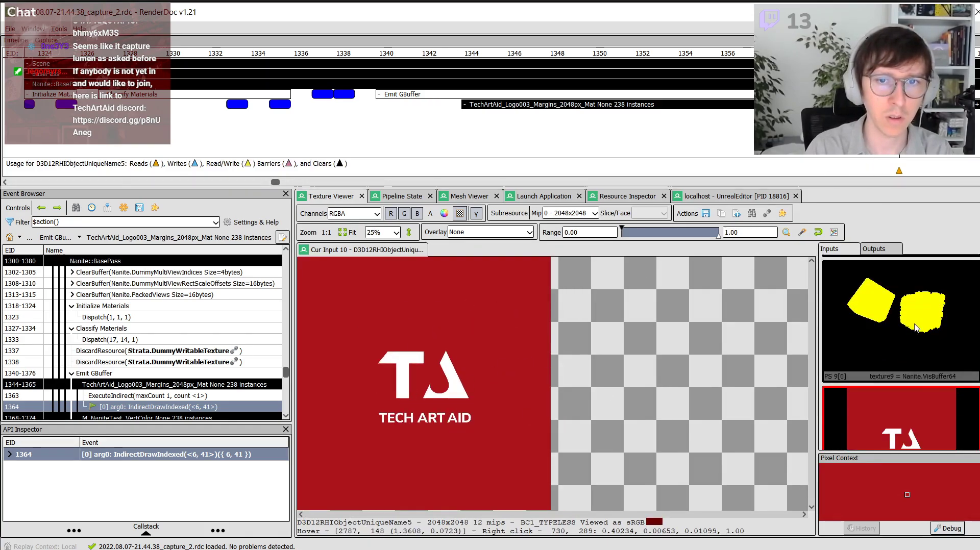
Step: View the Nanite.VisBuffer64 input texture enlarged and look through the draw's other pixel shader inputs
{"action": "scroll", "coordinate": [919, 377], "scroll_direction": "up", "scroll_amount": 1}
{"action": "left_click", "coordinate": [921, 382]}
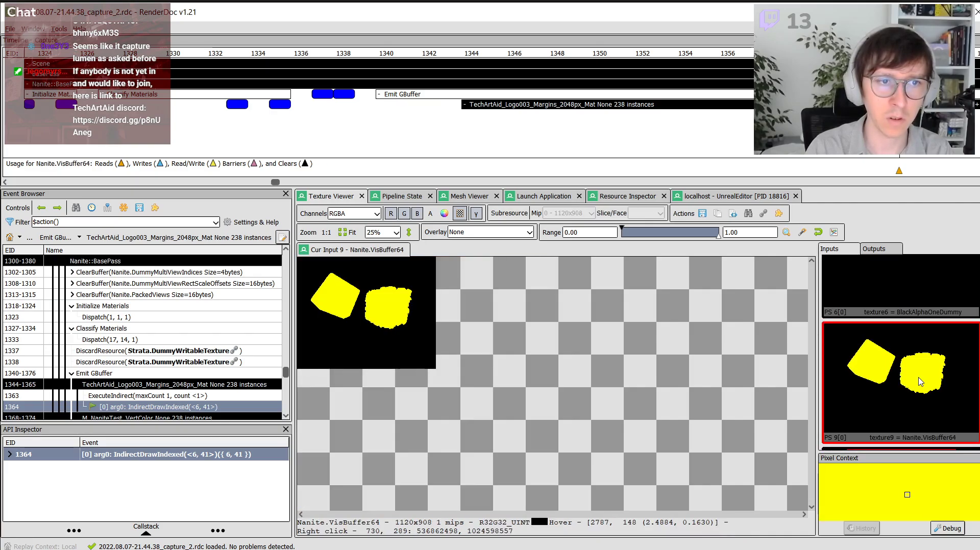
{"action": "scroll", "coordinate": [405, 326], "scroll_direction": "up", "scroll_amount": 4}
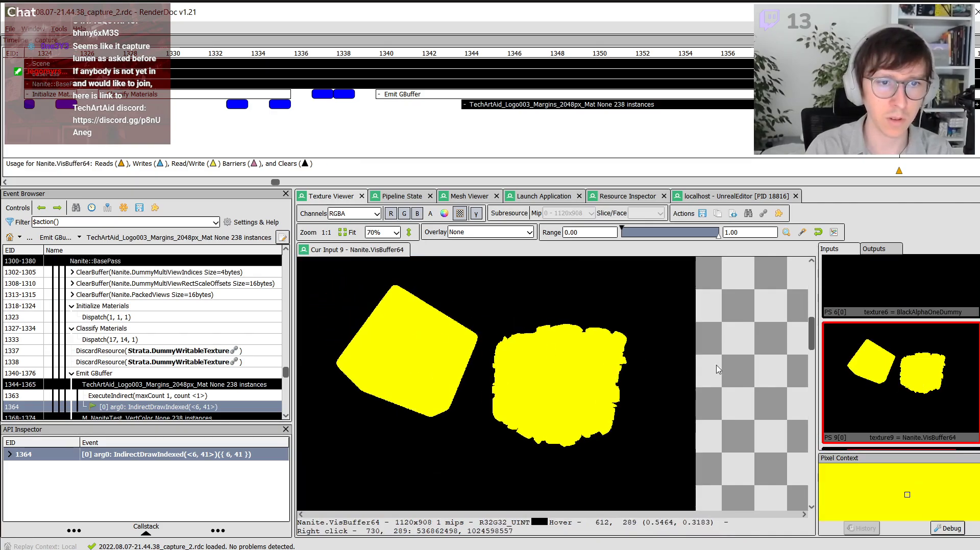
{"action": "scroll", "coordinate": [862, 414], "scroll_direction": "up", "scroll_amount": 3}
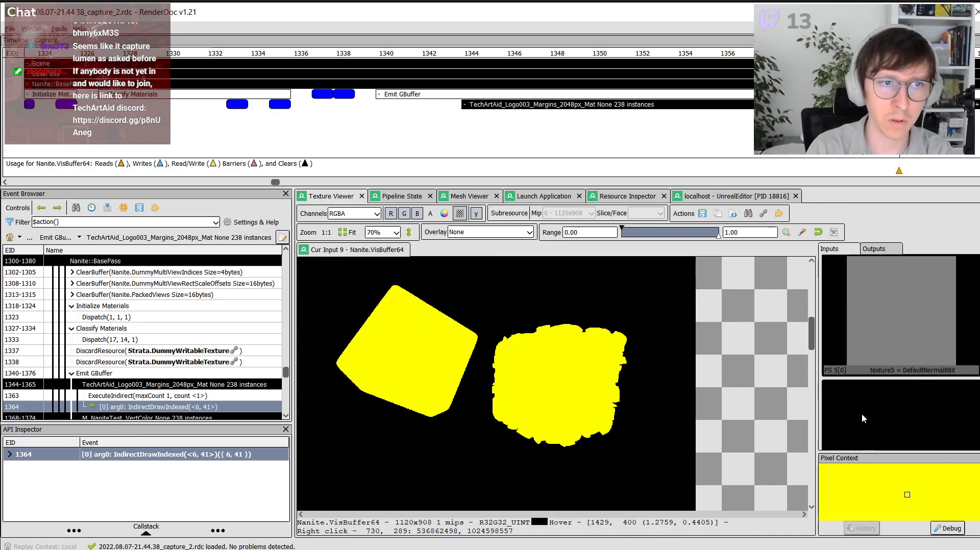
{"action": "scroll", "coordinate": [858, 413], "scroll_direction": "up", "scroll_amount": 1}
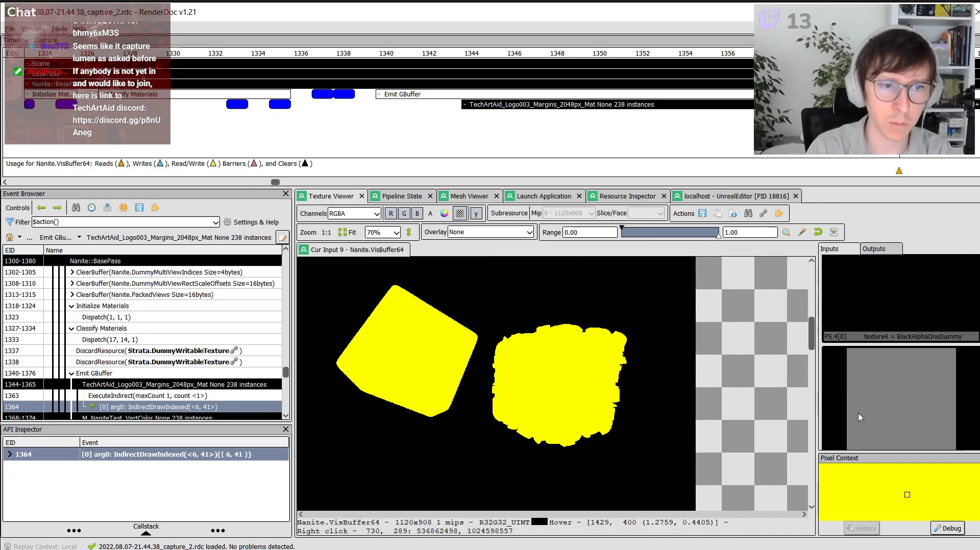
{"action": "scroll", "coordinate": [899, 357], "scroll_direction": "up", "scroll_amount": 3}
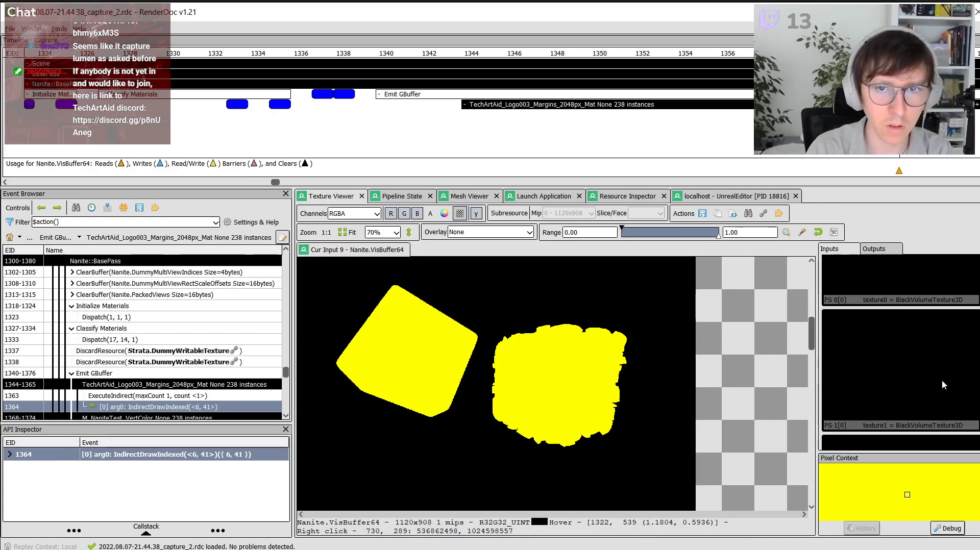
Step: Check the BlackVolumeTexture3D input texture and return to the Nanite.VisBuffer64 input
{"action": "left_click", "coordinate": [904, 323]}
{"action": "scroll", "coordinate": [899, 324], "scroll_direction": "down", "scroll_amount": 7}
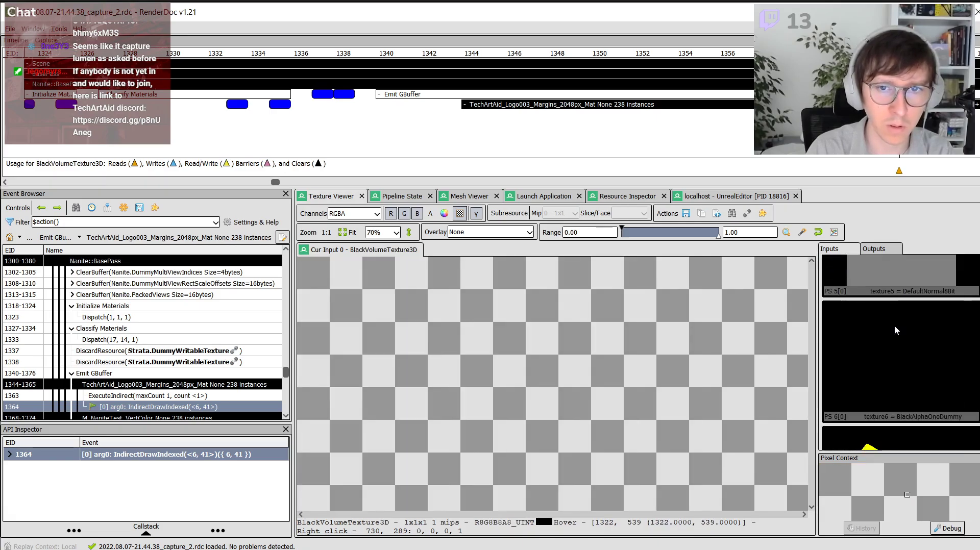
{"action": "left_click", "coordinate": [895, 329]}
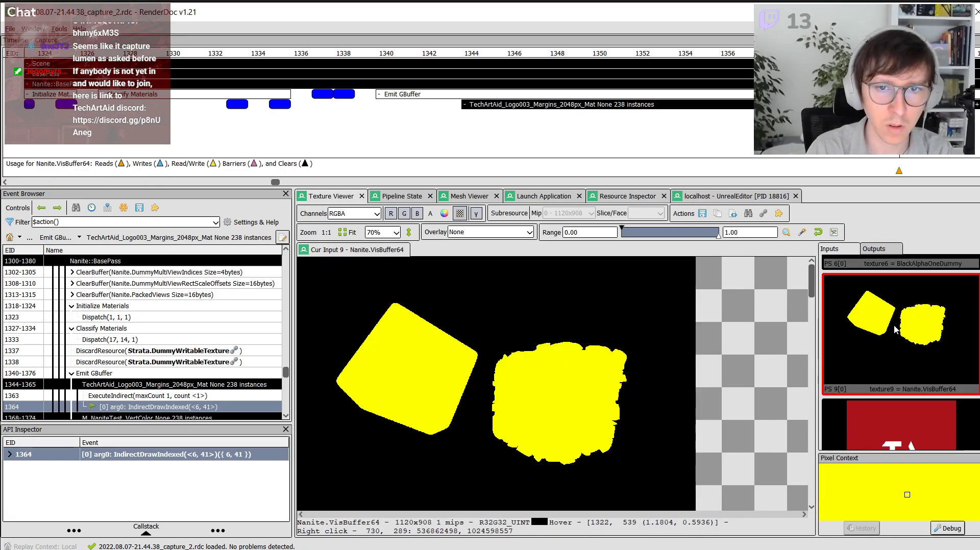
Step: Display the draw's GBufferC output and set its overlay to Wireframe Mesh
{"action": "left_click", "coordinate": [874, 249]}
{"action": "scroll", "coordinate": [865, 347], "scroll_direction": "down", "scroll_amount": 3}
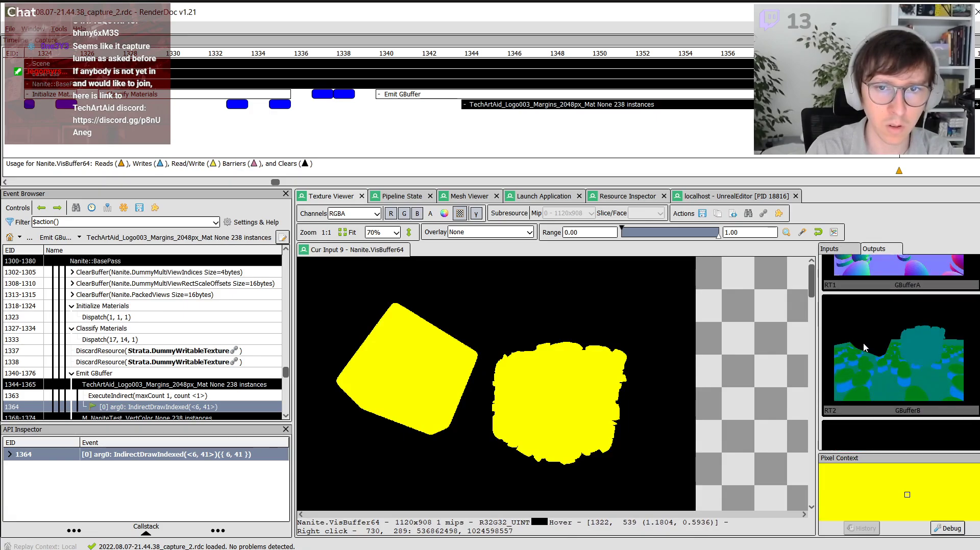
{"action": "scroll", "coordinate": [868, 337], "scroll_direction": "down", "scroll_amount": 5}
{"action": "left_click", "coordinate": [912, 303]}
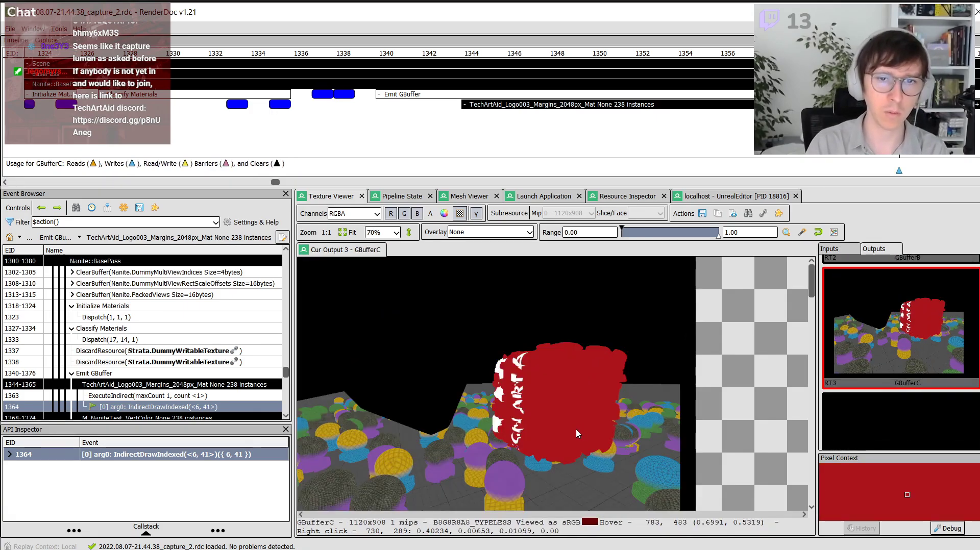
{"action": "scroll", "coordinate": [576, 430], "scroll_direction": "up", "scroll_amount": 4}
{"action": "scroll", "coordinate": [574, 418], "scroll_direction": "down", "scroll_amount": 3}
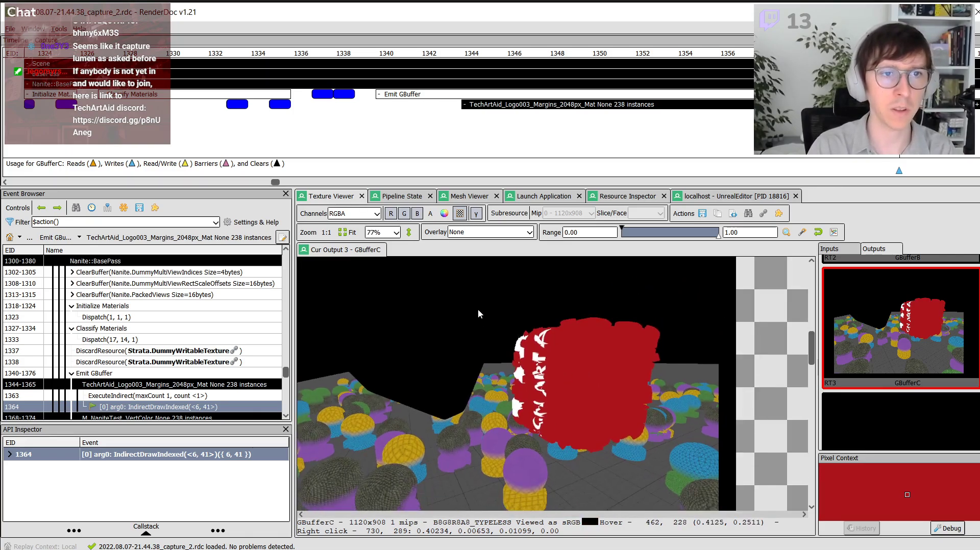
{"action": "left_click", "coordinate": [475, 233]}
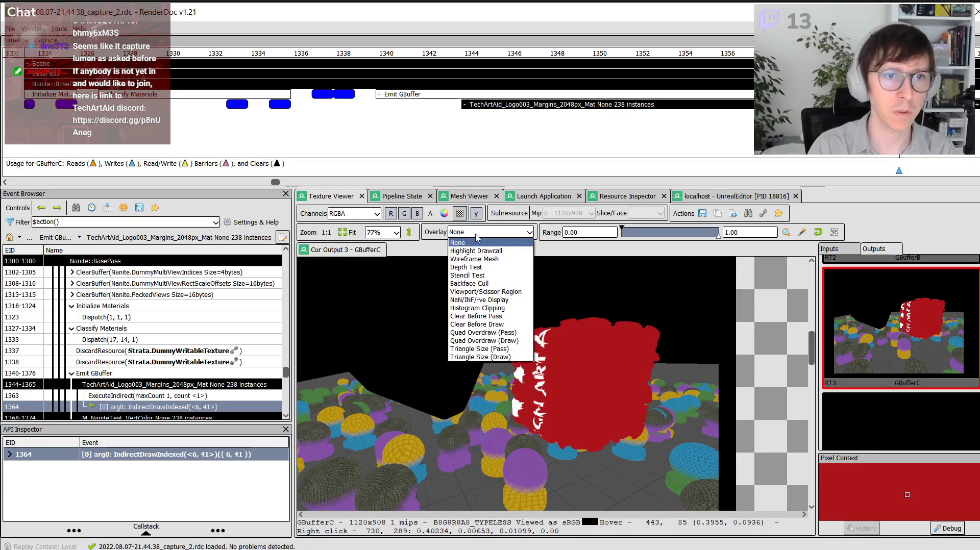
{"action": "left_click", "coordinate": [485, 259]}
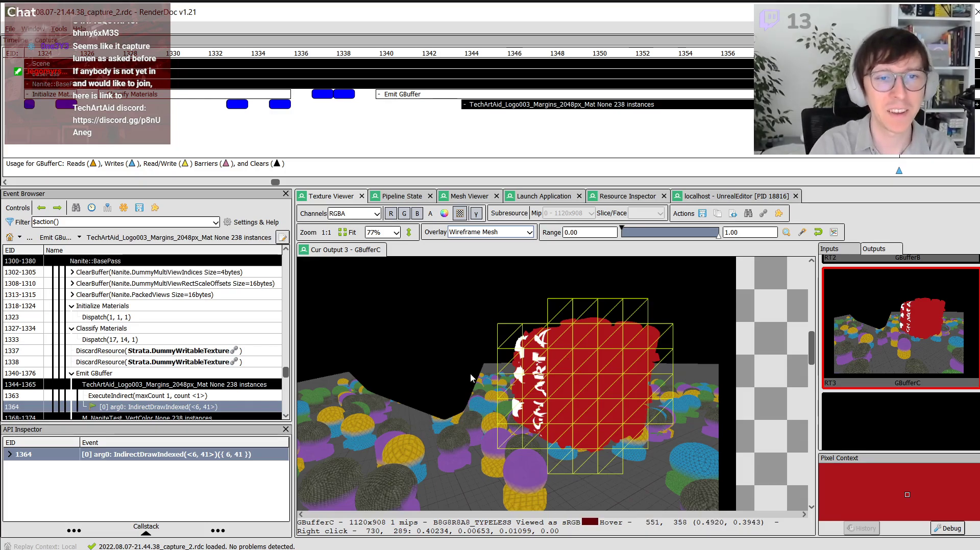
Step: Examine how the wireframe grid tiles cover the red logo mesh in GBufferC, along its edges and as a whole
{"action": "scroll", "coordinate": [471, 378], "scroll_direction": "up", "scroll_amount": 8}
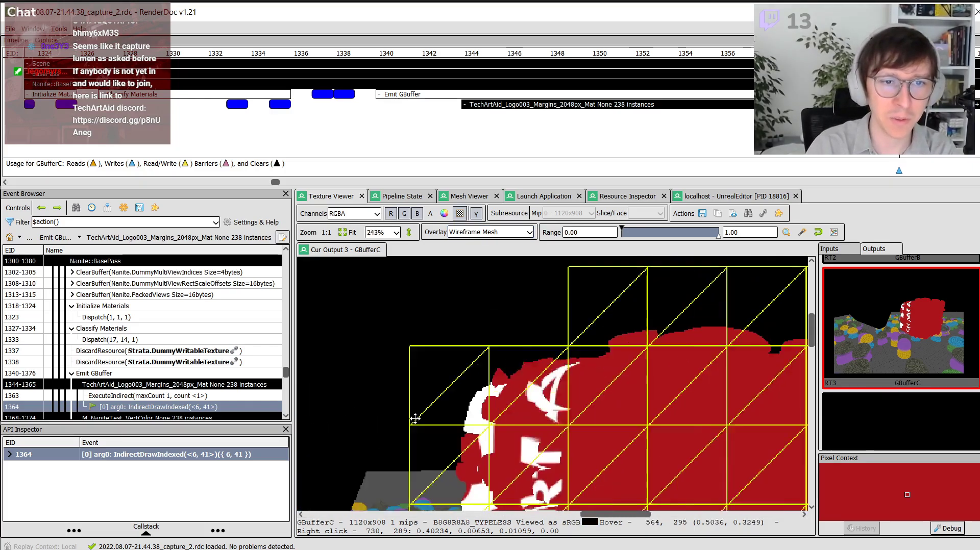
{"action": "scroll", "coordinate": [415, 419], "scroll_direction": "up", "scroll_amount": 2}
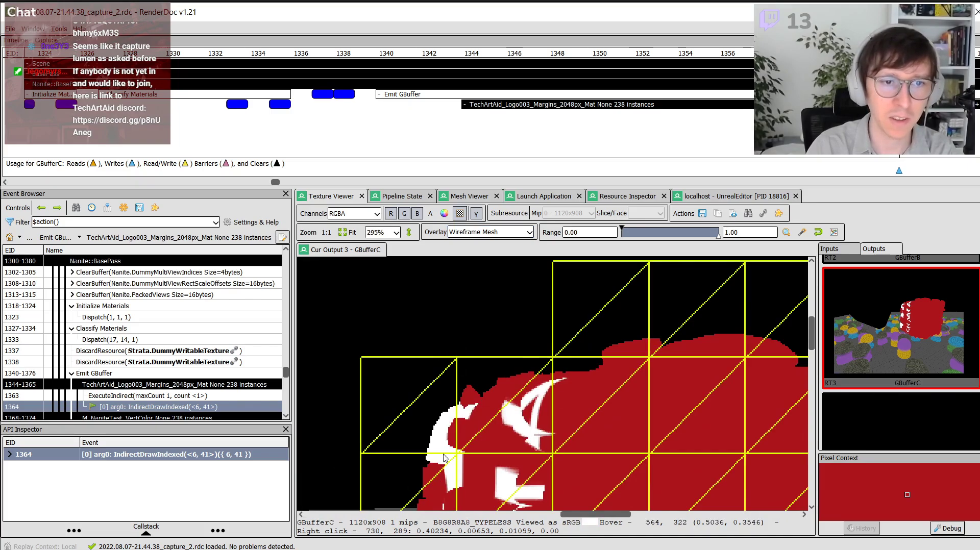
{"action": "scroll", "coordinate": [477, 408], "scroll_direction": "up", "scroll_amount": 6}
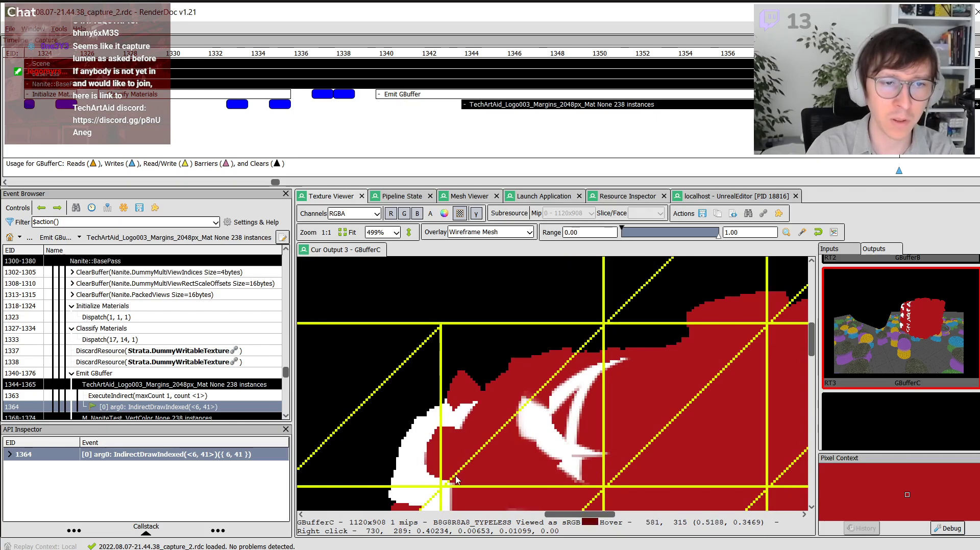
{"action": "scroll", "coordinate": [510, 378], "scroll_direction": "down", "scroll_amount": 5}
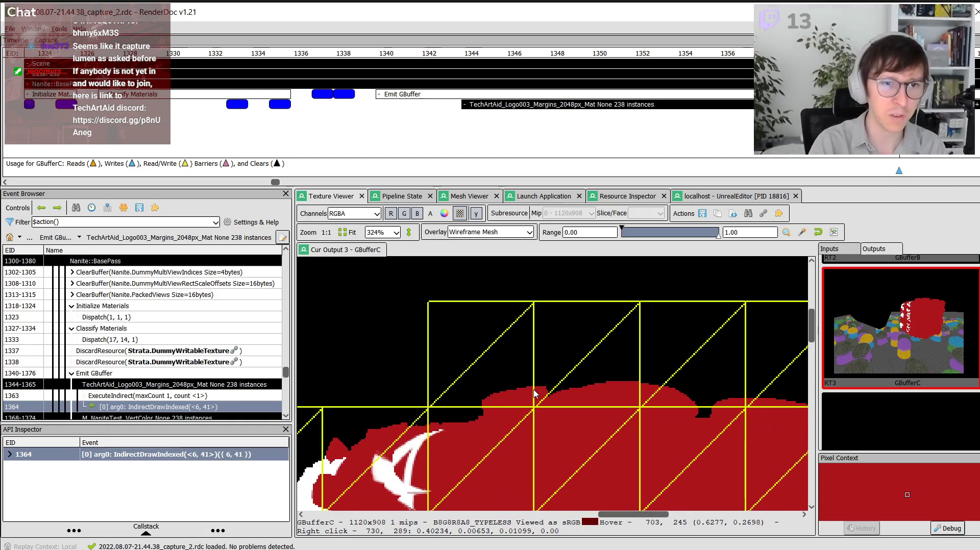
{"action": "scroll", "coordinate": [535, 394], "scroll_direction": "down", "scroll_amount": 6}
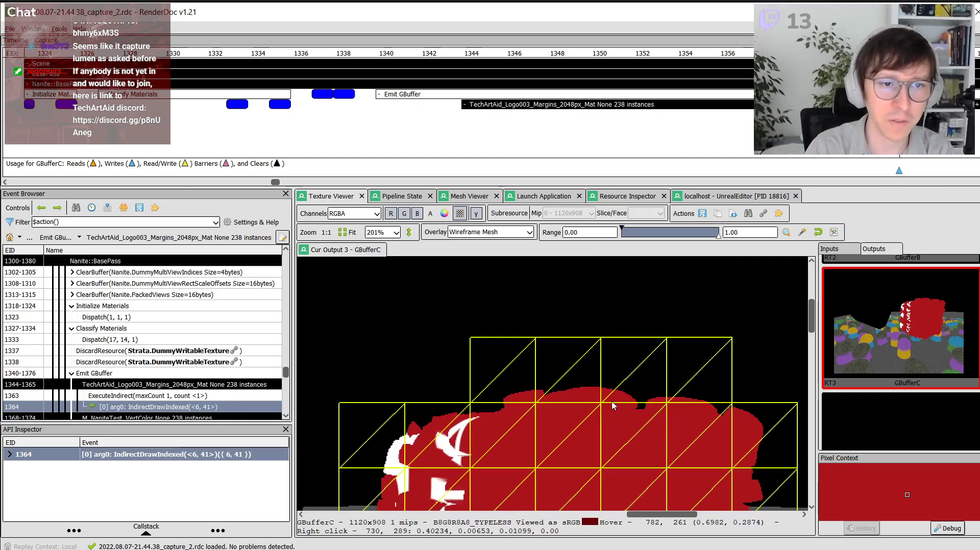
{"action": "scroll", "coordinate": [629, 432], "scroll_direction": "down", "scroll_amount": 4}
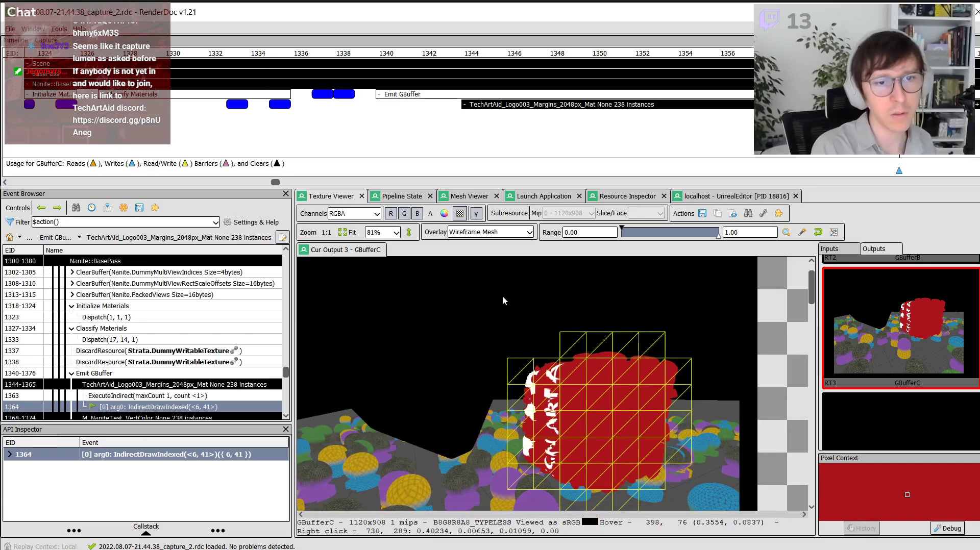
{"action": "left_click_drag", "start_coordinate": [666, 492], "coordinate": [576, 416]}
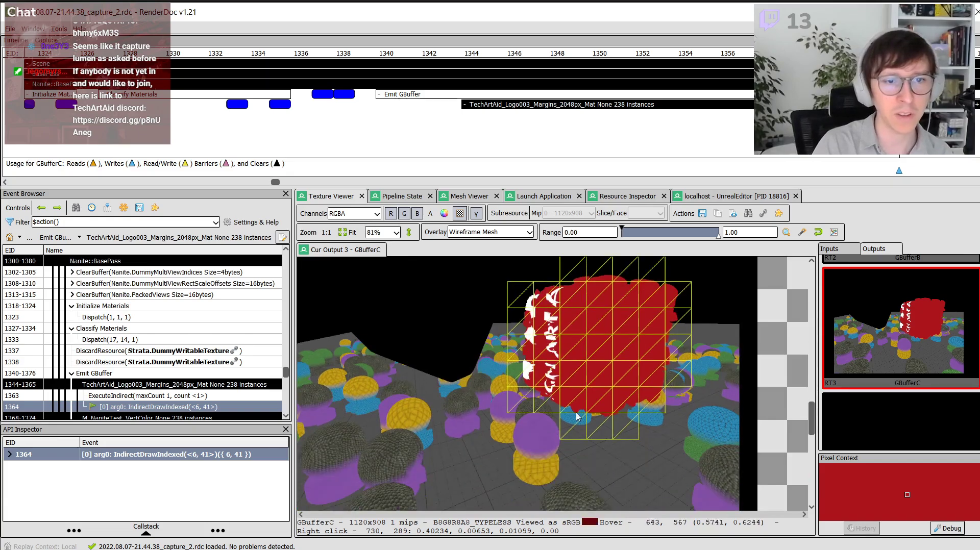
{"action": "left_click_drag", "start_coordinate": [502, 450], "coordinate": [494, 507]}
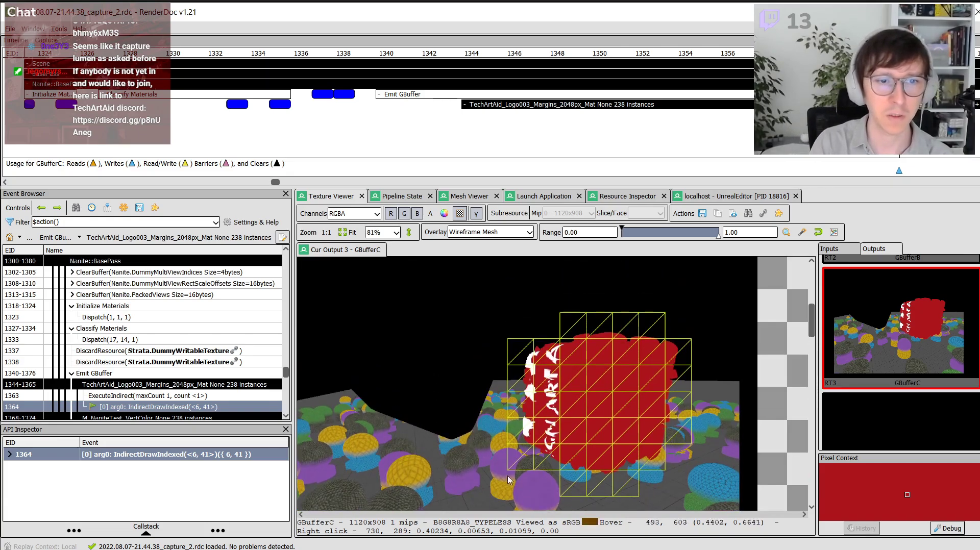
{"action": "scroll", "coordinate": [619, 346], "scroll_direction": "up", "scroll_amount": 3}
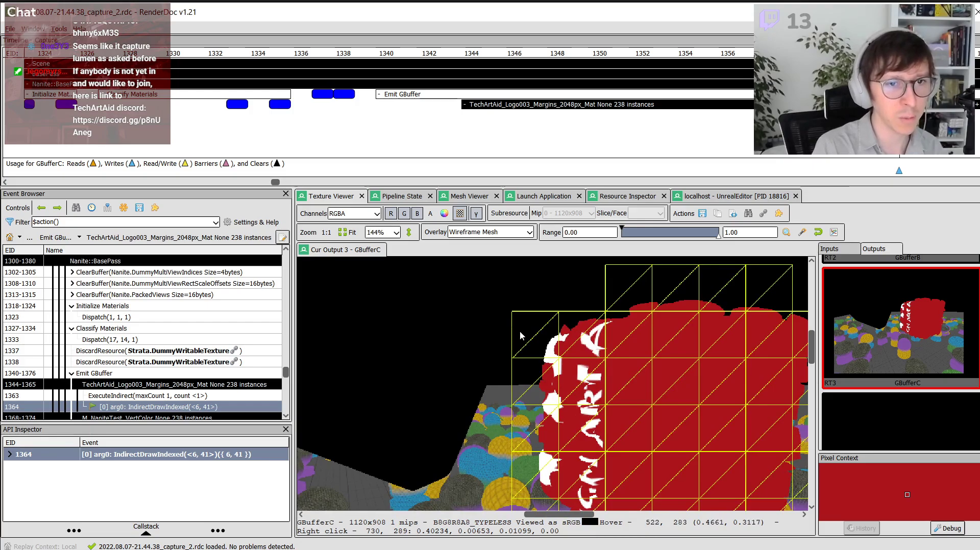
{"action": "scroll", "coordinate": [565, 346], "scroll_direction": "right", "scroll_amount": 5}
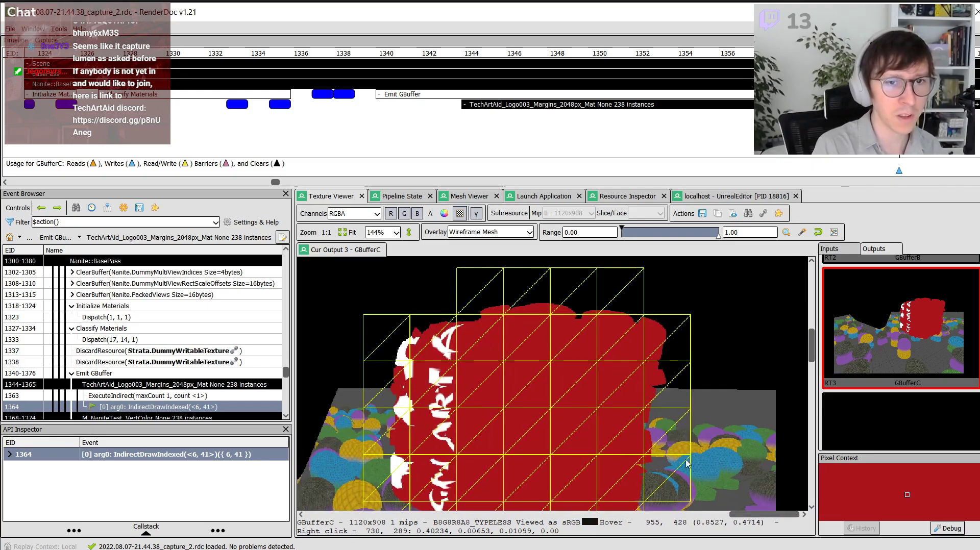
{"action": "scroll", "coordinate": [389, 347], "scroll_direction": "up", "scroll_amount": 5}
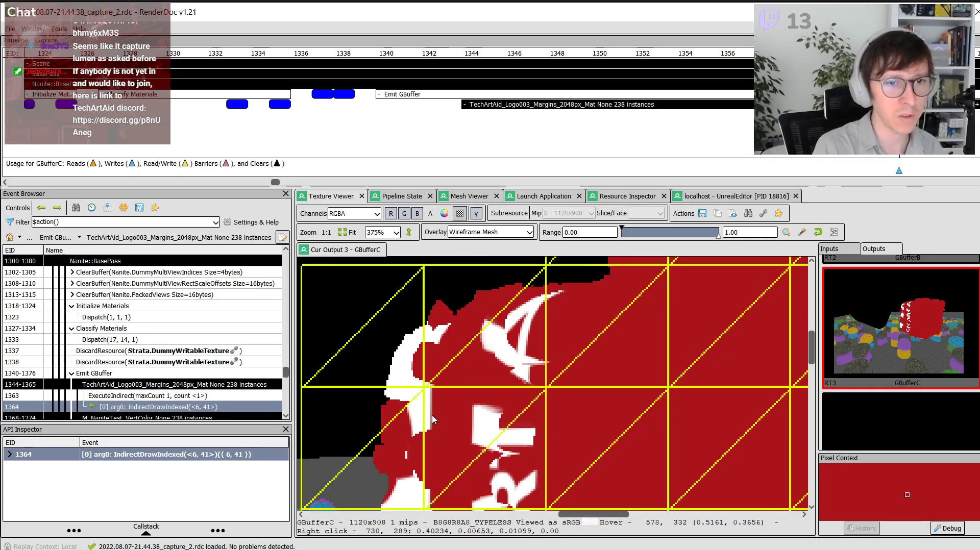
{"action": "scroll", "coordinate": [432, 419], "scroll_direction": "down", "scroll_amount": 5}
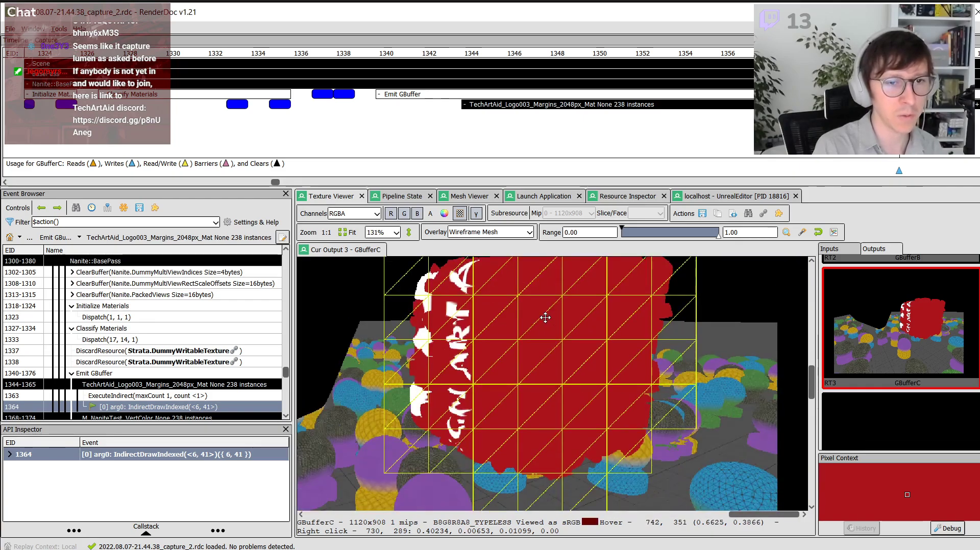
{"action": "scroll", "coordinate": [793, 380], "scroll_direction": "down", "scroll_amount": 3}
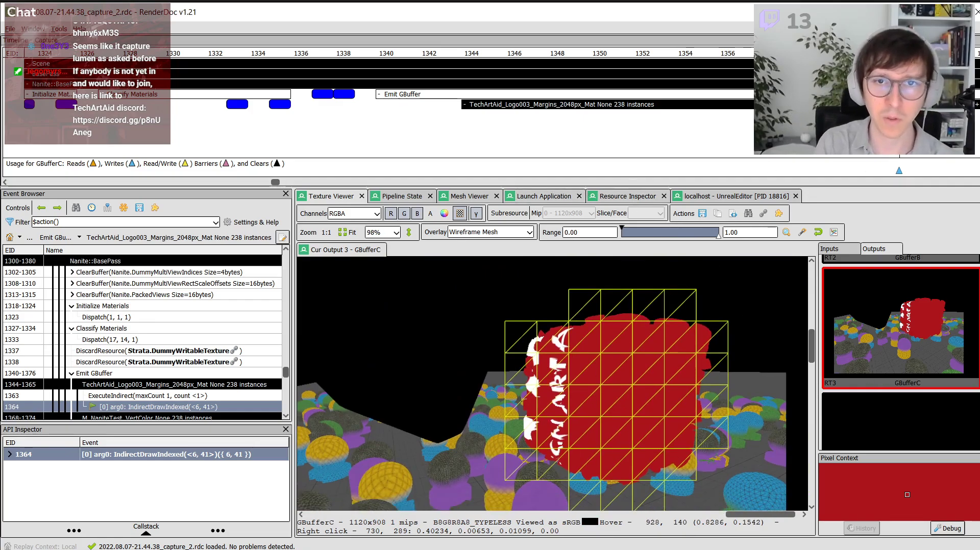
Step: Advance to the event following the logo material's indirect draw and bring that part of the timeline into view
{"action": "key", "text": "Down"}
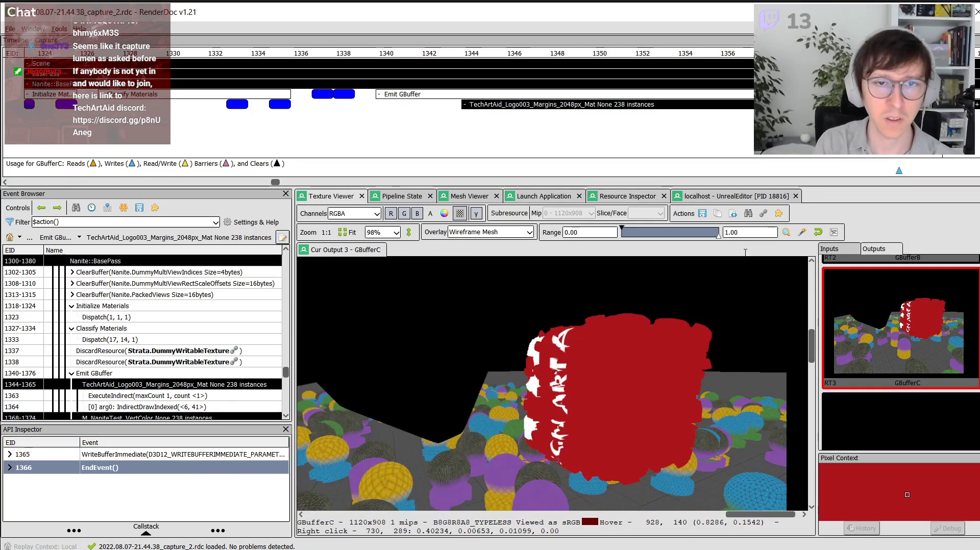
{"action": "scroll", "coordinate": [718, 278], "scroll_direction": "down", "scroll_amount": 3}
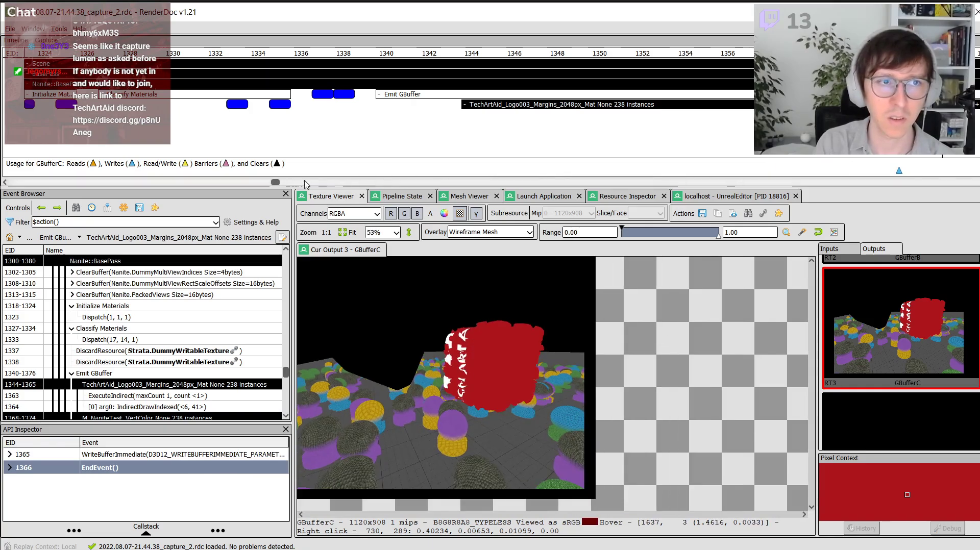
{"action": "left_click_drag", "start_coordinate": [276, 183], "coordinate": [278, 183]}
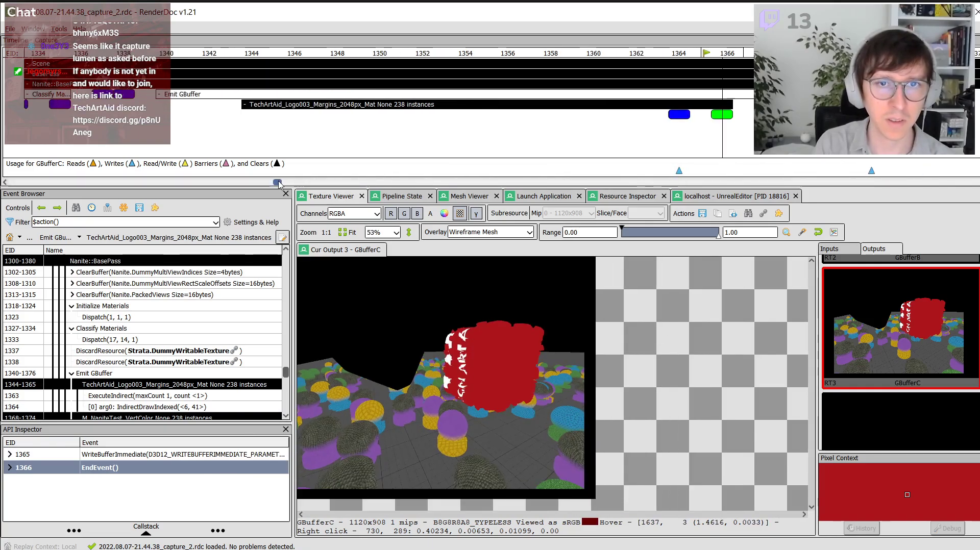
Step: Display the GBufferA output and select indirect draw event 1364 to show its wireframe overlay
{"action": "scroll", "coordinate": [892, 378], "scroll_direction": "down", "scroll_amount": 2}
{"action": "scroll", "coordinate": [892, 379], "scroll_direction": "up", "scroll_amount": 3}
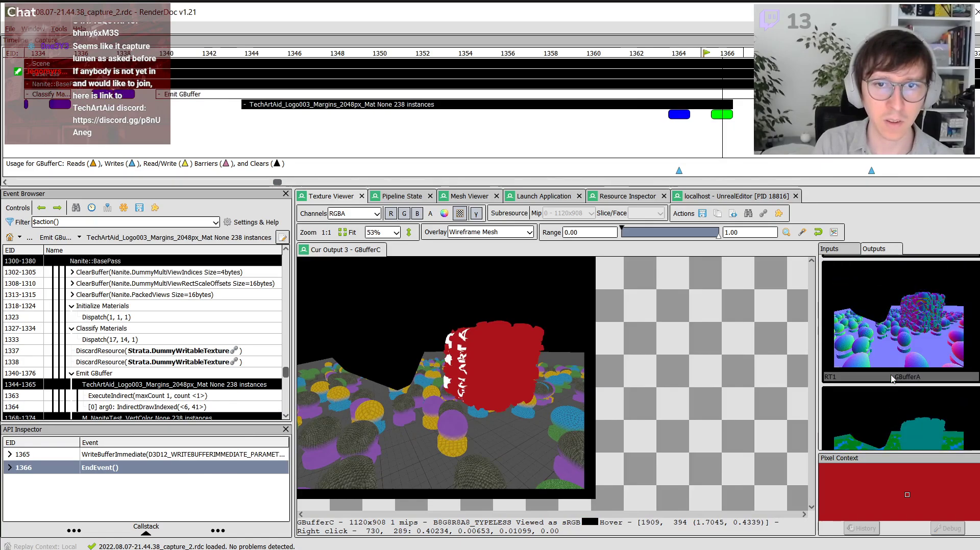
{"action": "left_click", "coordinate": [887, 340]}
{"action": "scroll", "coordinate": [562, 357], "scroll_direction": "up", "scroll_amount": 5}
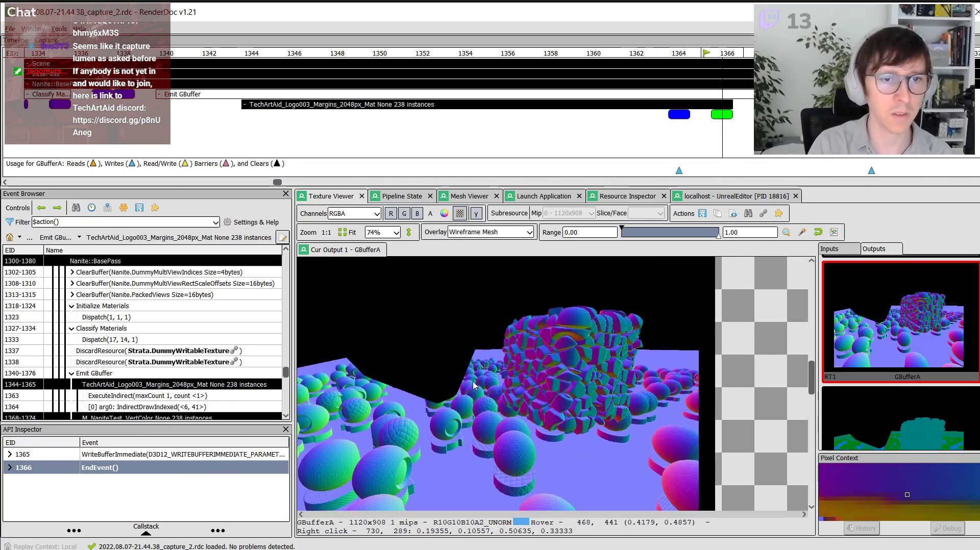
{"action": "left_click", "coordinate": [466, 235]}
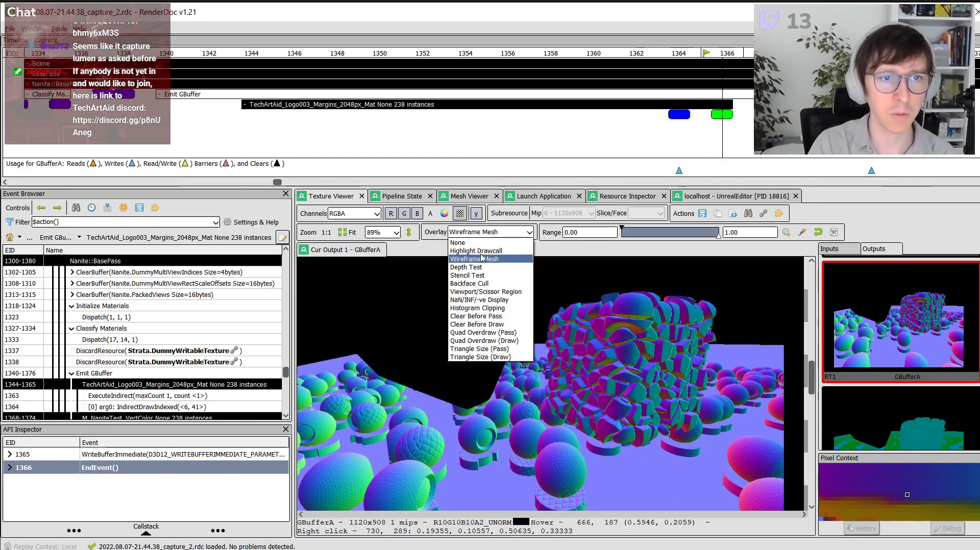
{"action": "left_click", "coordinate": [676, 123]}
{"action": "left_click", "coordinate": [675, 118]}
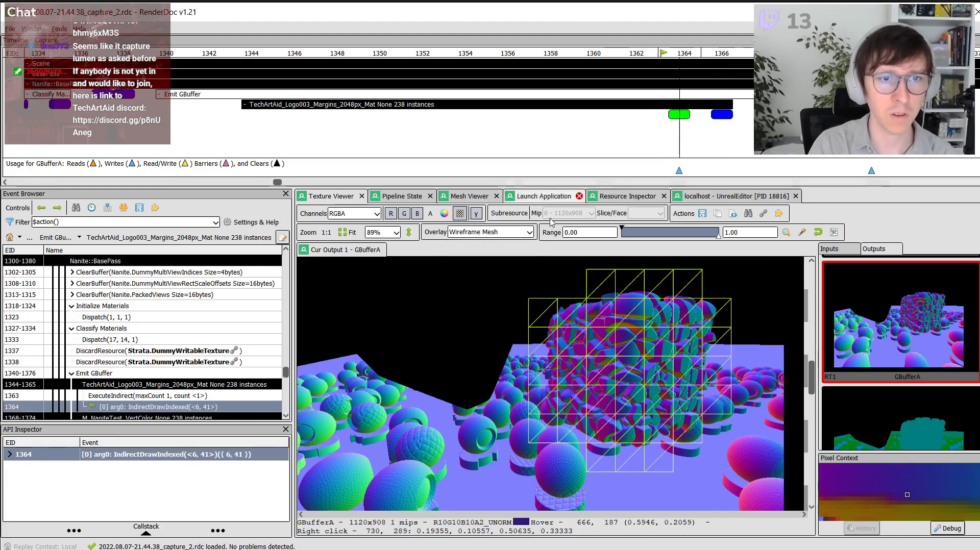
Step: Set the GBufferA overlay to Highlight Drawcall and examine the area that indirect draw 1364 covers
{"action": "scroll", "coordinate": [531, 286], "scroll_direction": "up", "scroll_amount": 3}
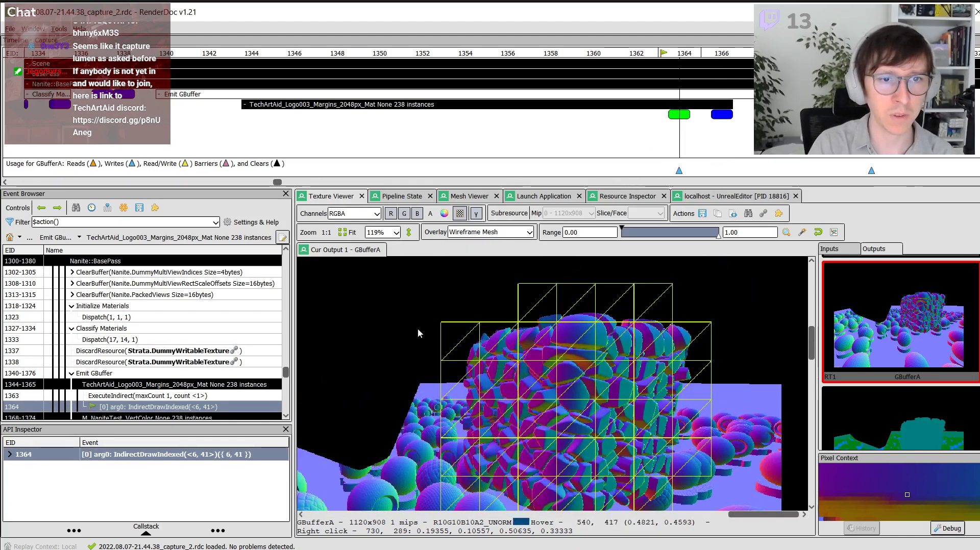
{"action": "left_click", "coordinate": [506, 233]}
{"action": "left_click", "coordinate": [508, 240]}
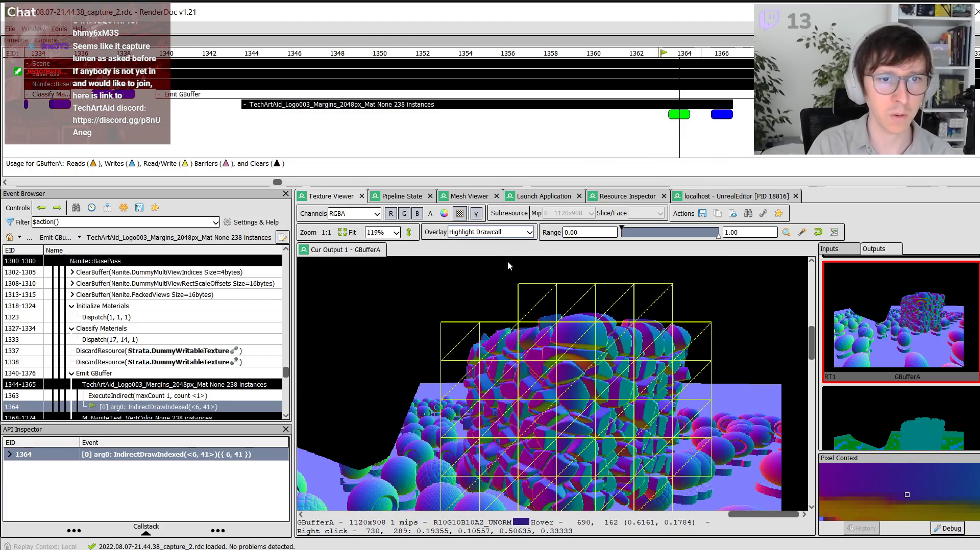
{"action": "scroll", "coordinate": [555, 307], "scroll_direction": "down", "scroll_amount": 3}
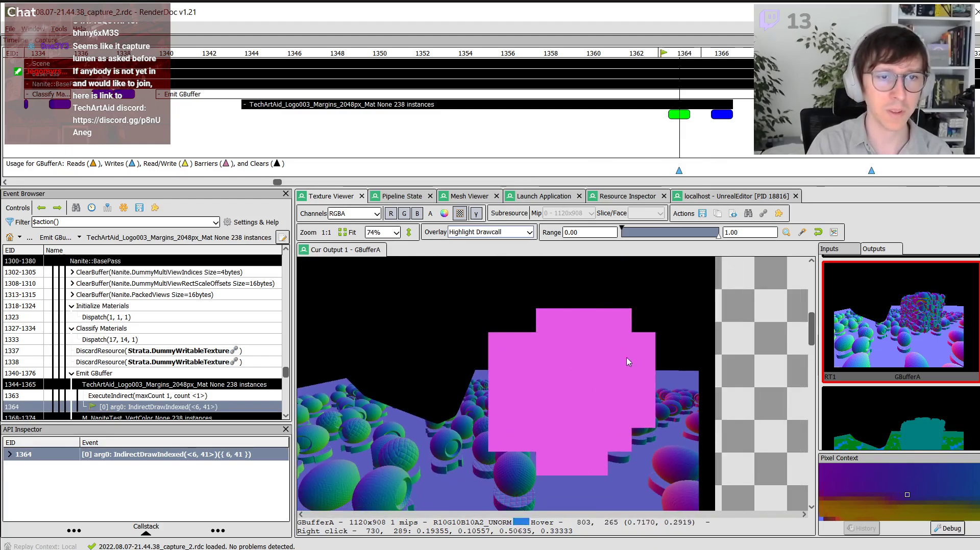
Step: Set the overlay to Wireframe Mesh and examine the tile grid over the logo mesh up close and as a whole
{"action": "left_click", "coordinate": [506, 234]}
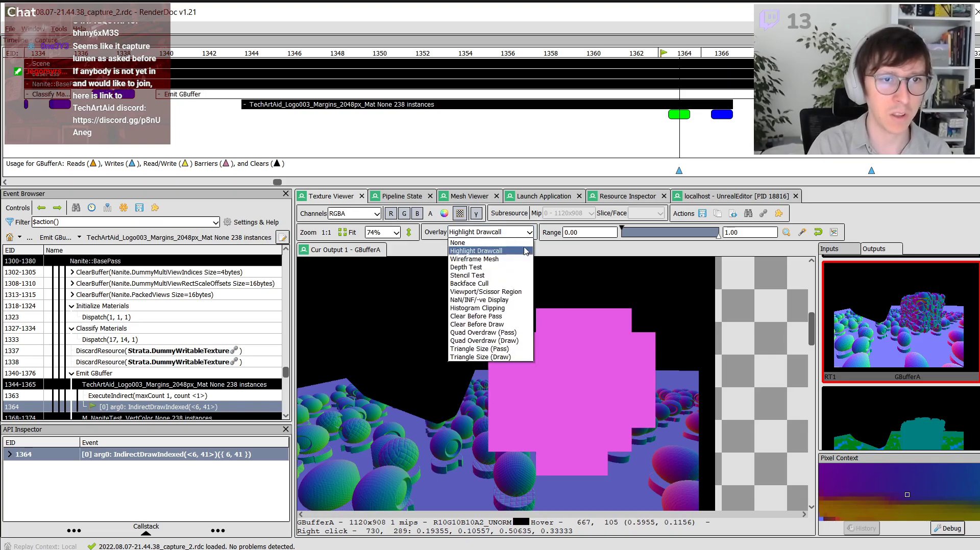
{"action": "left_click", "coordinate": [489, 259]}
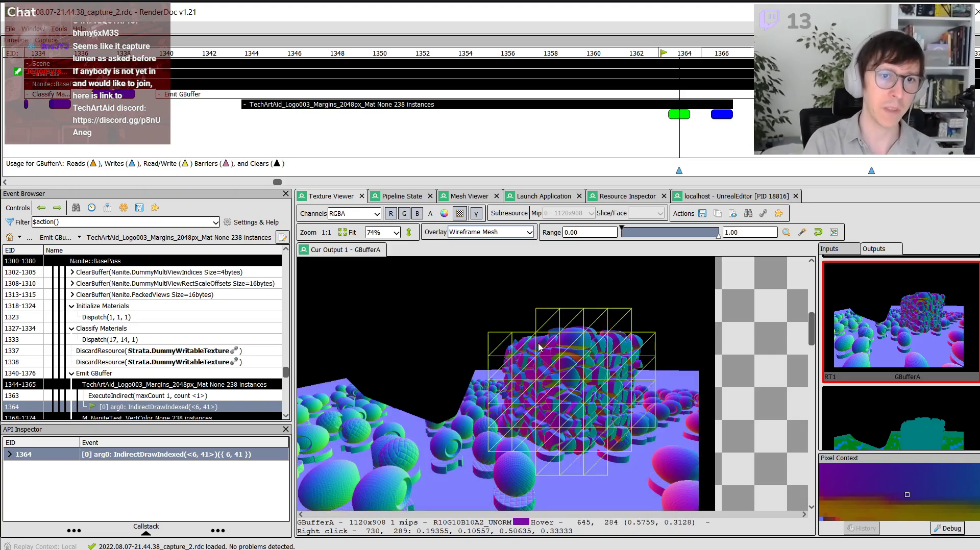
{"action": "scroll", "coordinate": [552, 356], "scroll_direction": "up", "scroll_amount": 2}
{"action": "scroll", "coordinate": [556, 356], "scroll_direction": "up", "scroll_amount": 4}
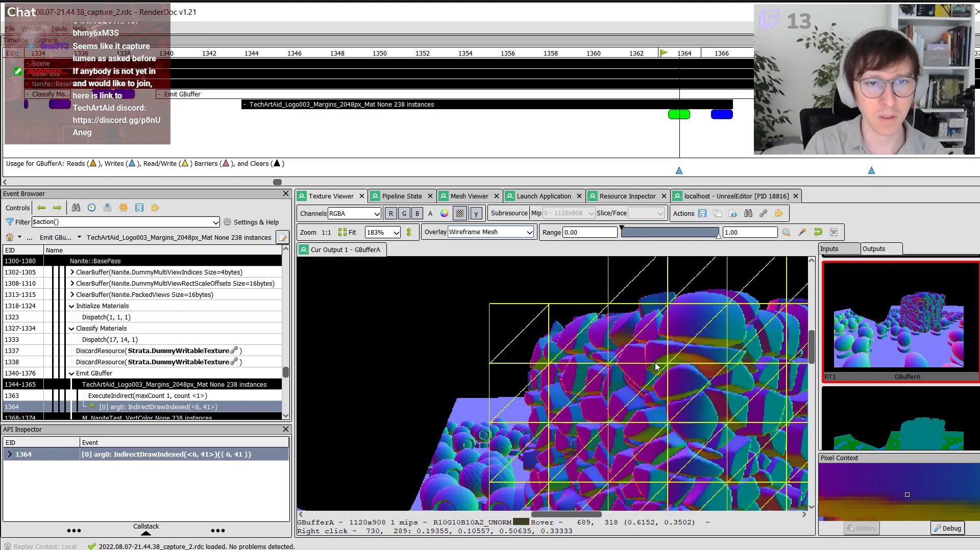
{"action": "scroll", "coordinate": [689, 358], "scroll_direction": "down", "scroll_amount": 2}
{"action": "left_click_drag", "start_coordinate": [689, 358], "coordinate": [528, 372]}
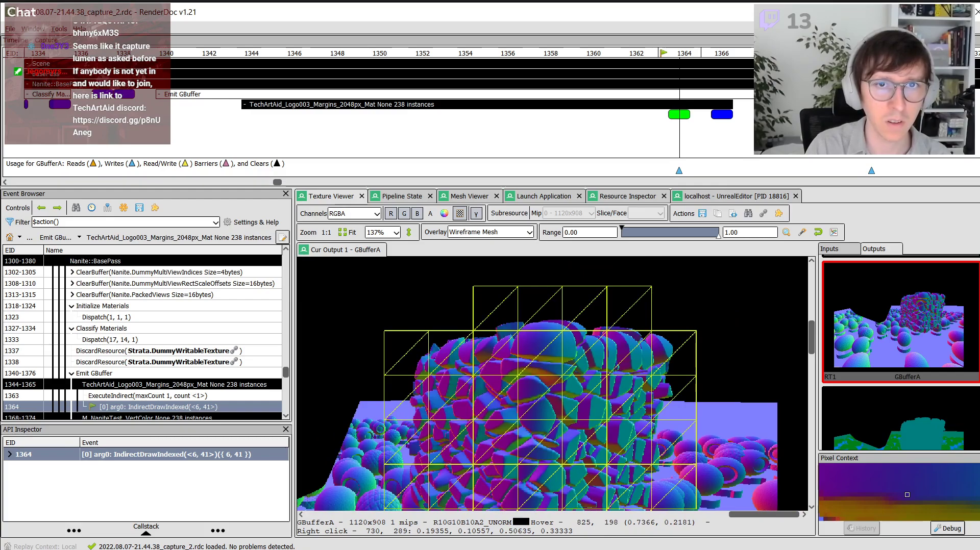
Step: Compare GBufferA at event 1366 and event 1375, before and after the M_NaniteTest_VertColor material is drawn
{"action": "key", "text": "Down"}
{"action": "scroll", "coordinate": [522, 350], "scroll_direction": "down", "scroll_amount": 3}
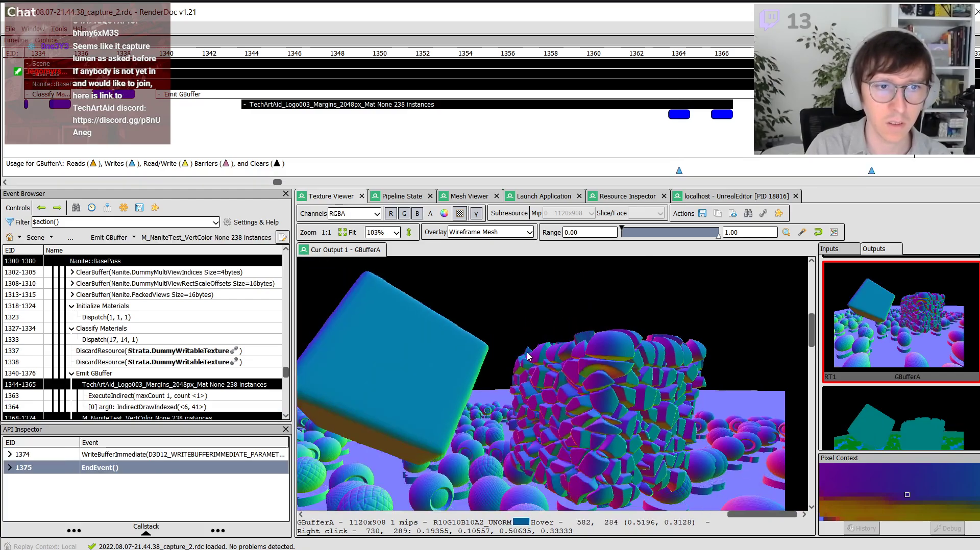
{"action": "scroll", "coordinate": [522, 350], "scroll_direction": "down", "scroll_amount": 1}
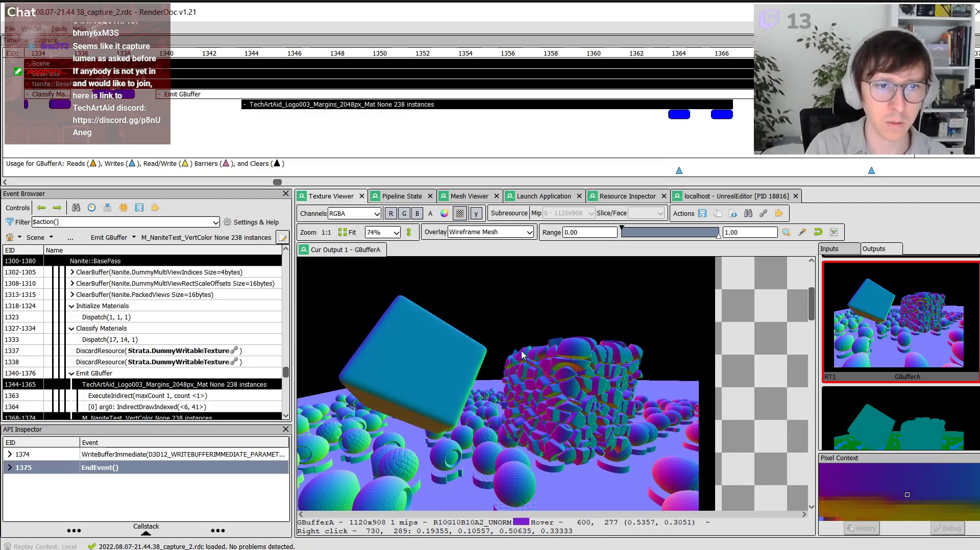
{"action": "left_click", "coordinate": [721, 115]}
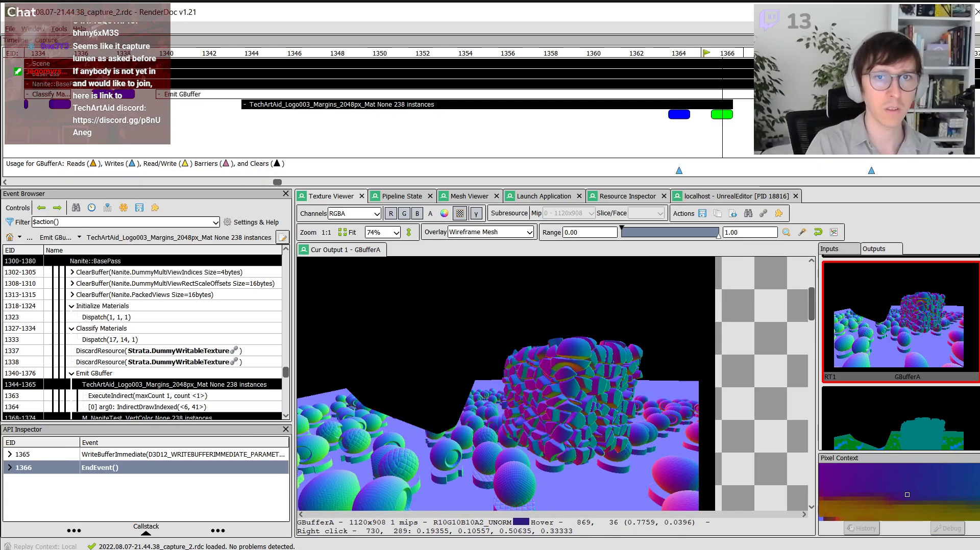
{"action": "key", "text": "Down"}
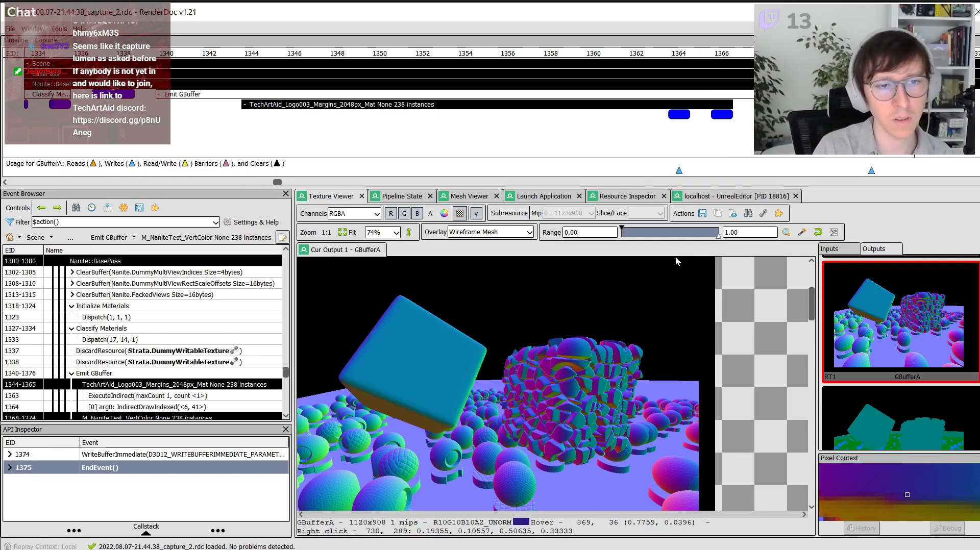
Step: Examine indirect draw 1373's wireframe tiles over the tilted cube in GBufferA and compare them with the event that follows
{"action": "left_click", "coordinate": [490, 232]}
{"action": "left_click", "coordinate": [492, 235]}
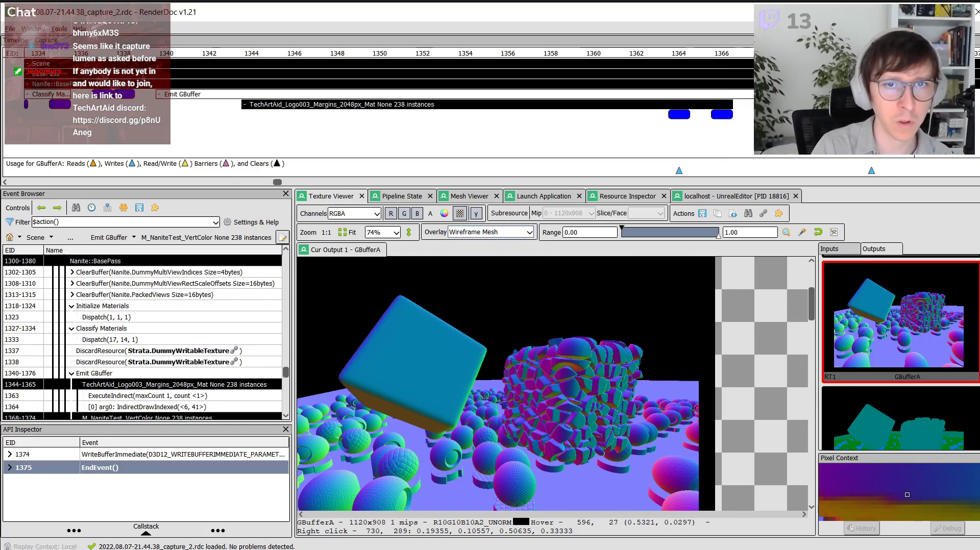
{"action": "key", "text": "Up"}
{"action": "scroll", "coordinate": [370, 347], "scroll_direction": "up", "scroll_amount": 1}
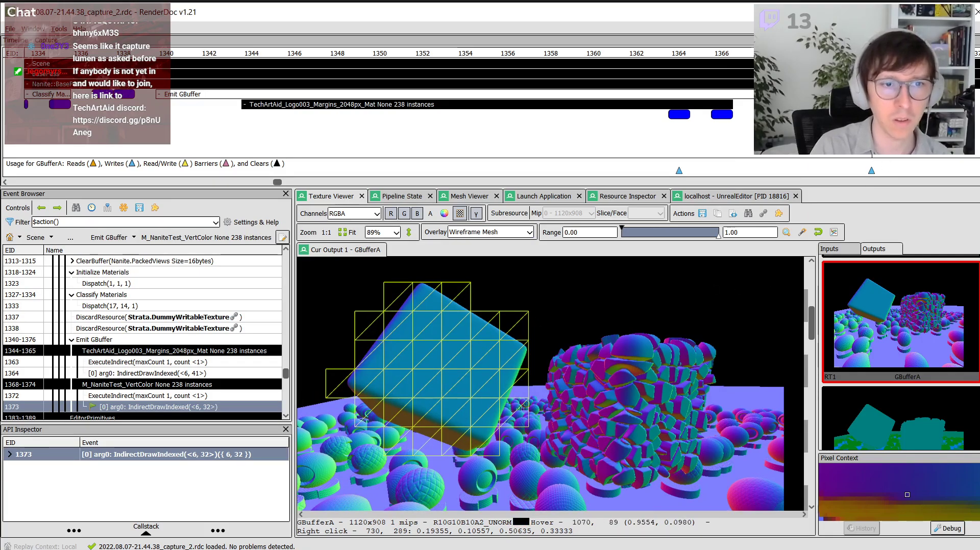
{"action": "key", "text": "Down"}
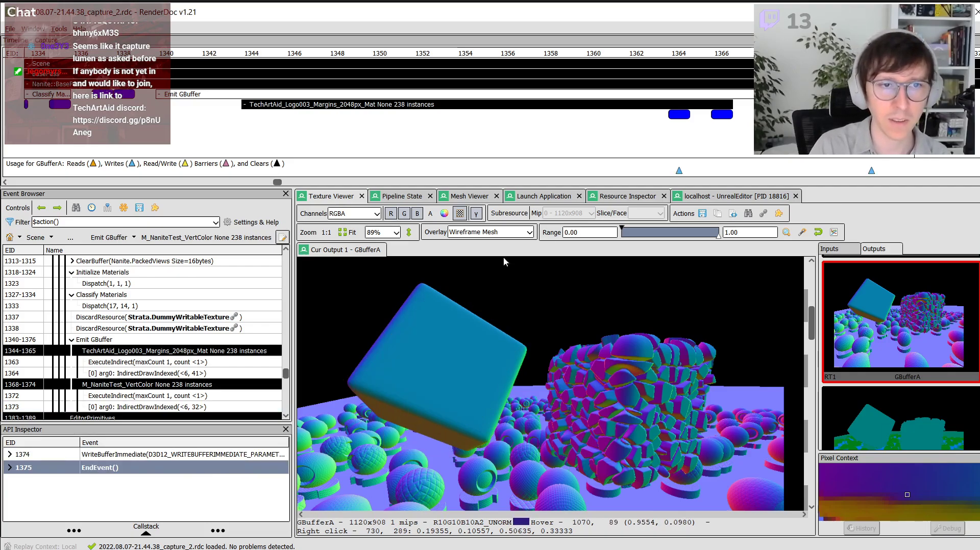
{"action": "key", "text": "Up"}
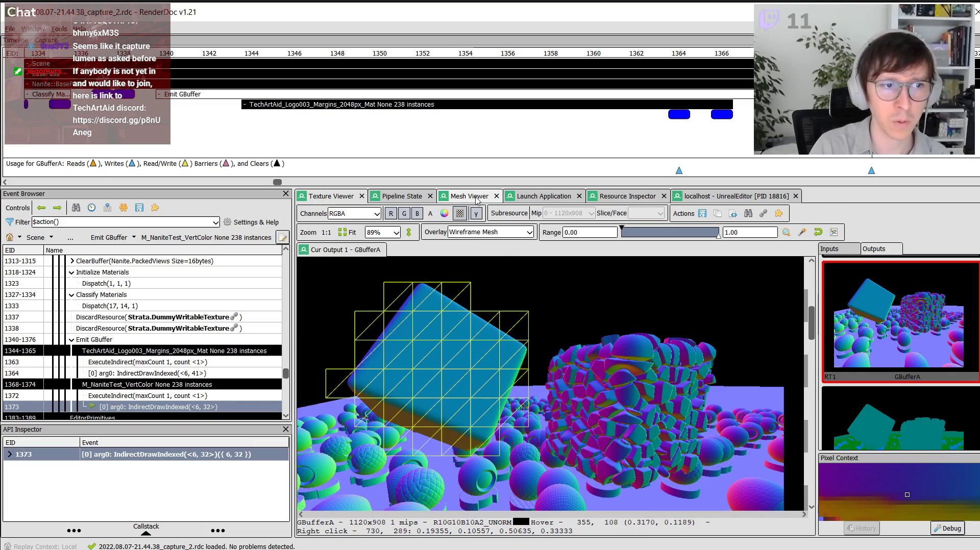
Step: Inspect the input geometry of indirect draw 1373 in the Mesh Viewer and return to its GBufferA output
{"action": "left_click", "coordinate": [470, 197]}
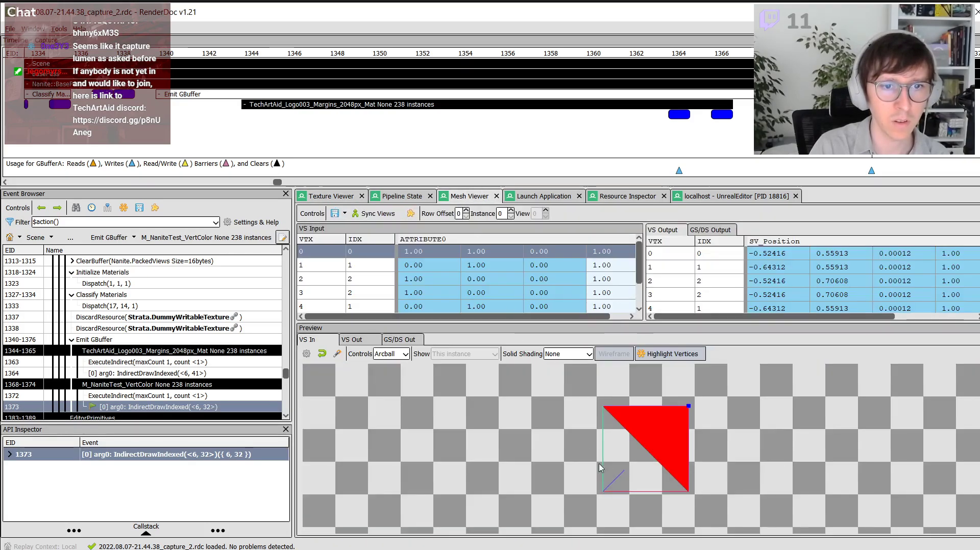
{"action": "scroll", "coordinate": [600, 468], "scroll_direction": "up", "scroll_amount": 5}
{"action": "scroll", "coordinate": [602, 484], "scroll_direction": "down", "scroll_amount": 2}
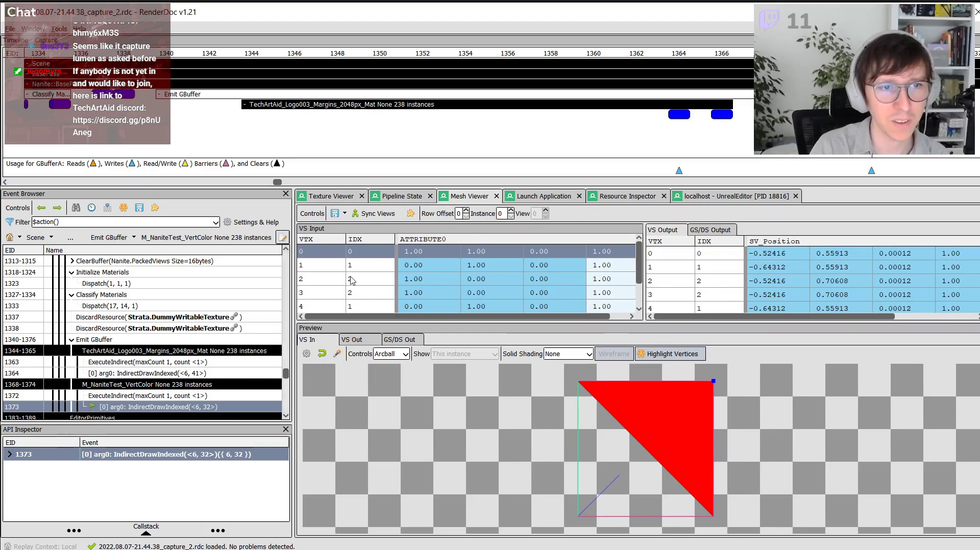
{"action": "left_click", "coordinate": [331, 196]}
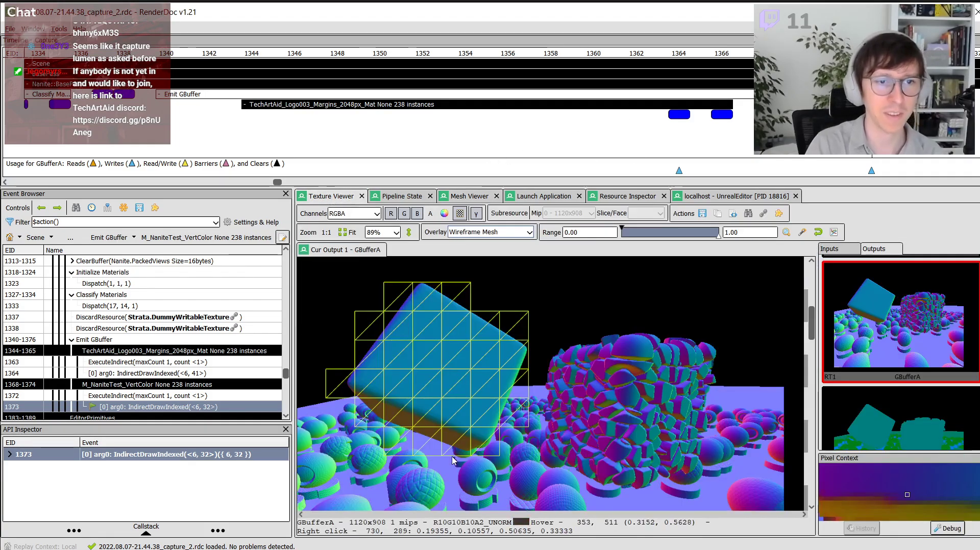
Step: Check ExecuteIndirect event 1372 and its M_NaniteTest_VertColor parent marker for mesh data in the Mesh Viewer
{"action": "left_click", "coordinate": [134, 400]}
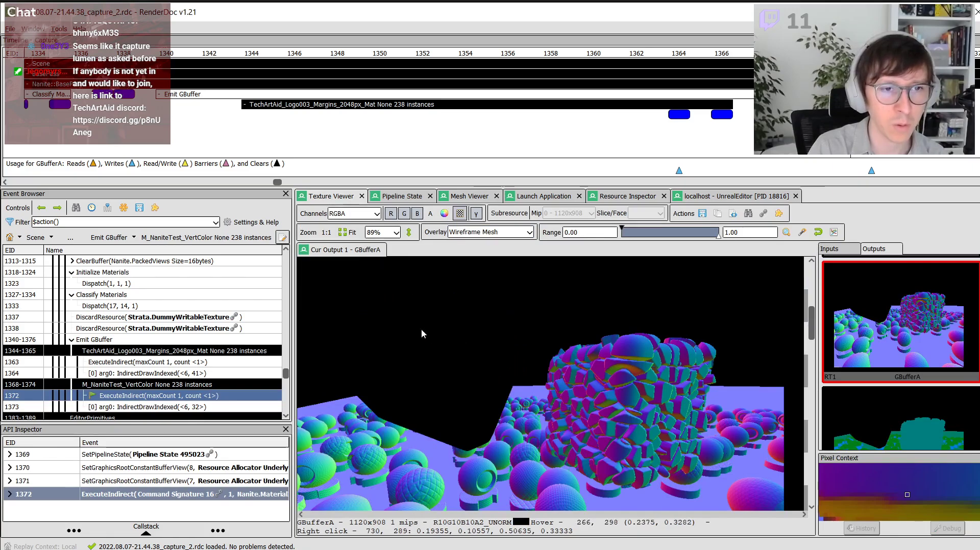
{"action": "left_click", "coordinate": [468, 196]}
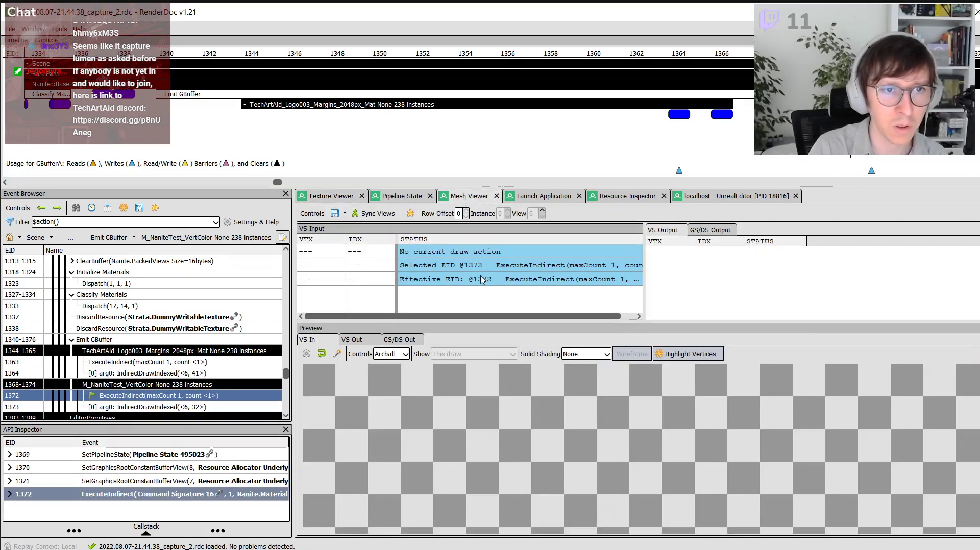
{"action": "left_click", "coordinate": [133, 385]}
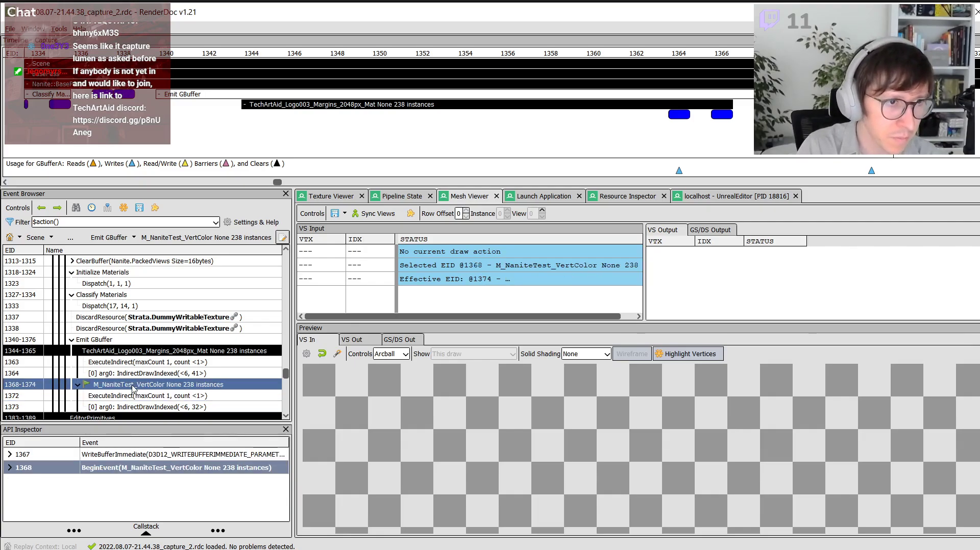
{"action": "left_click", "coordinate": [78, 385]}
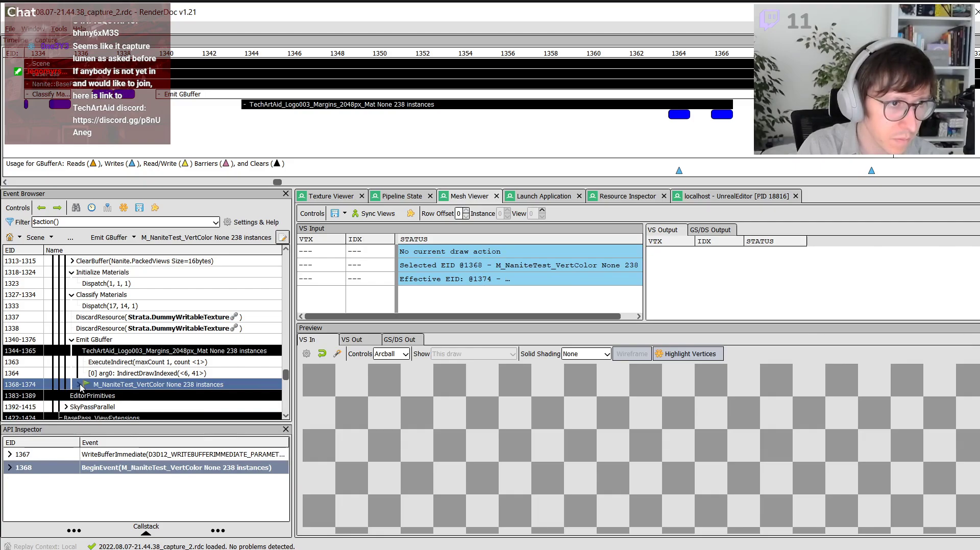
{"action": "left_click", "coordinate": [78, 385]}
{"action": "left_click", "coordinate": [94, 400]}
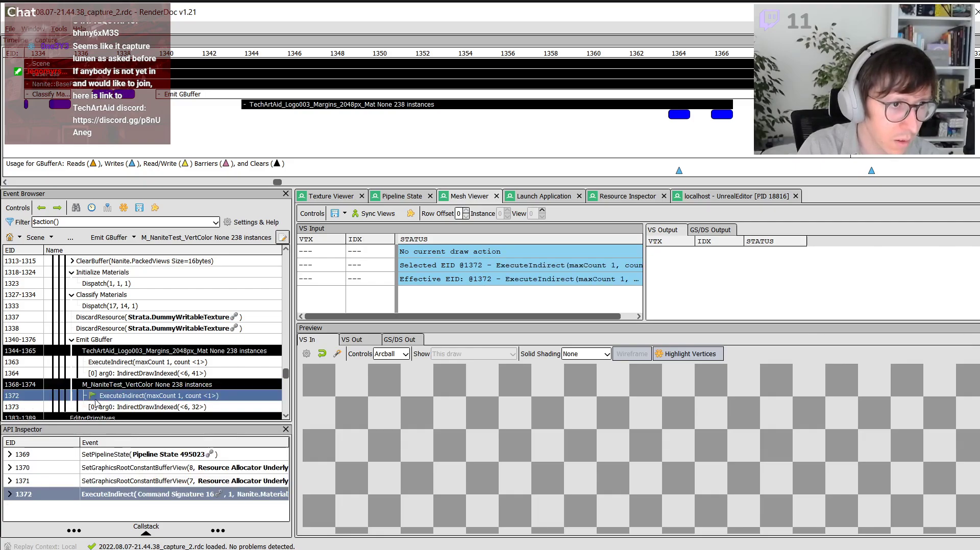
Step: Select indirect draw 1373 and review its API call, input assembler state and GBufferA output
{"action": "left_click", "coordinate": [120, 406]}
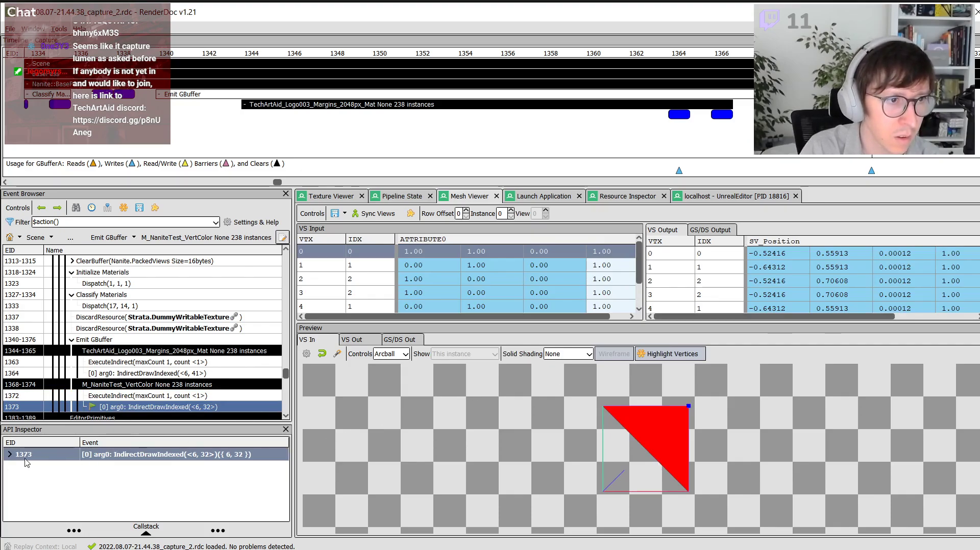
{"action": "left_click", "coordinate": [10, 454]}
{"action": "left_click", "coordinate": [10, 454]}
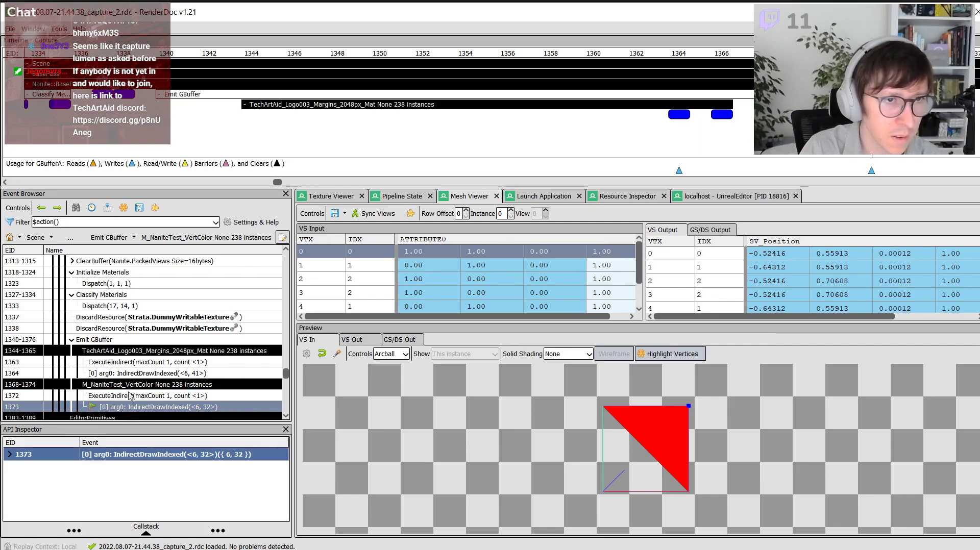
{"action": "left_click", "coordinate": [385, 195]}
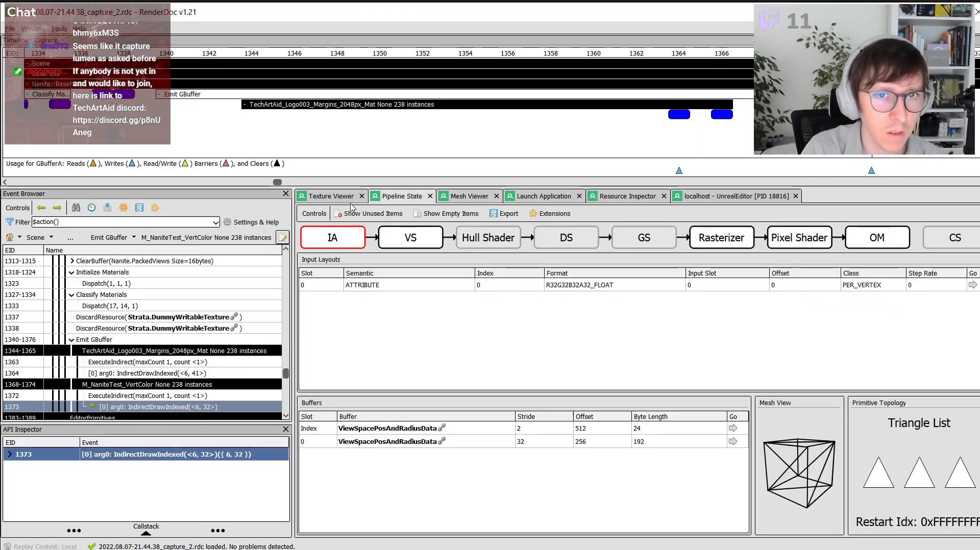
{"action": "left_click", "coordinate": [331, 196]}
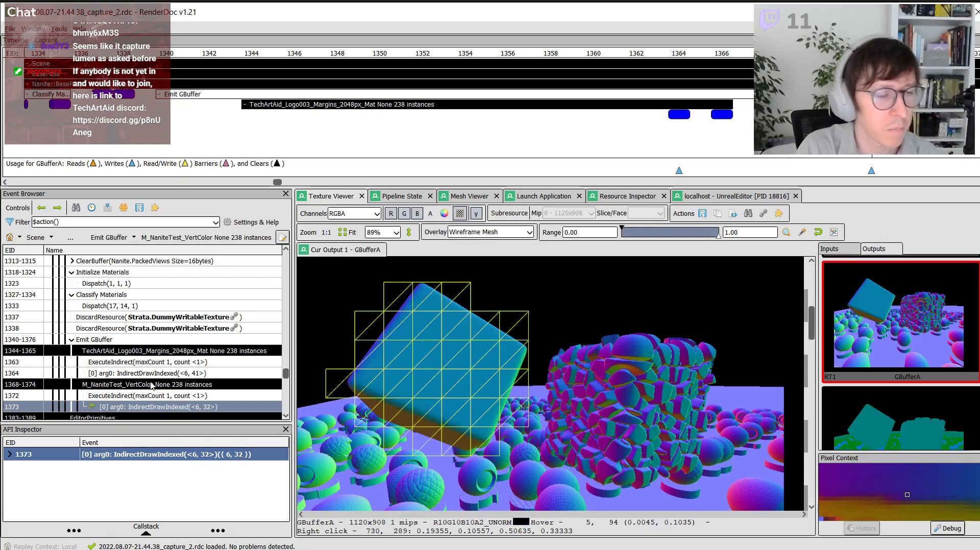
Step: Select ExecuteIndirect event 1372 and inspect the Resource Allocator Underlying Buffer used by its SetGraphicsRootConstantBufferView call at 1370
{"action": "scroll", "coordinate": [152, 386], "scroll_direction": "down", "scroll_amount": 1}
{"action": "left_click", "coordinate": [139, 352]}
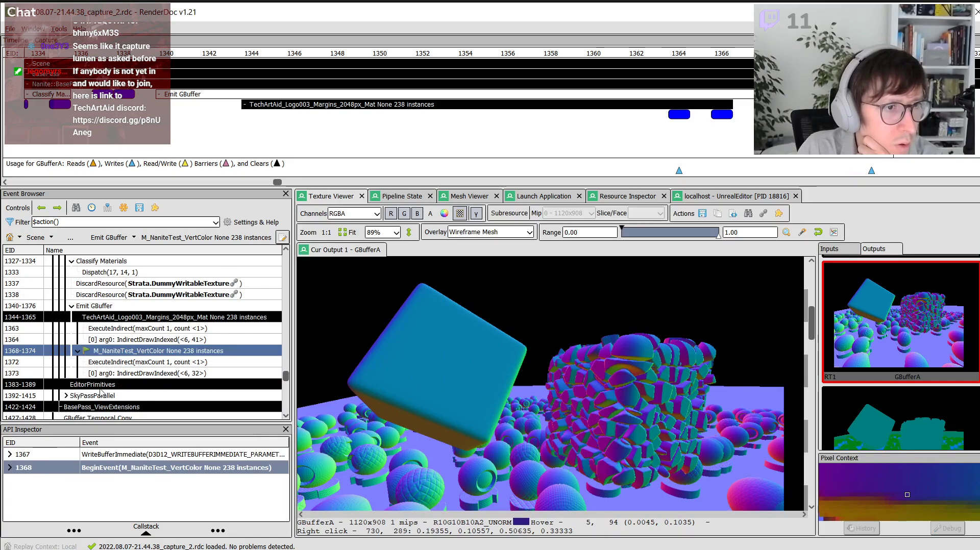
{"action": "left_click", "coordinate": [127, 362]}
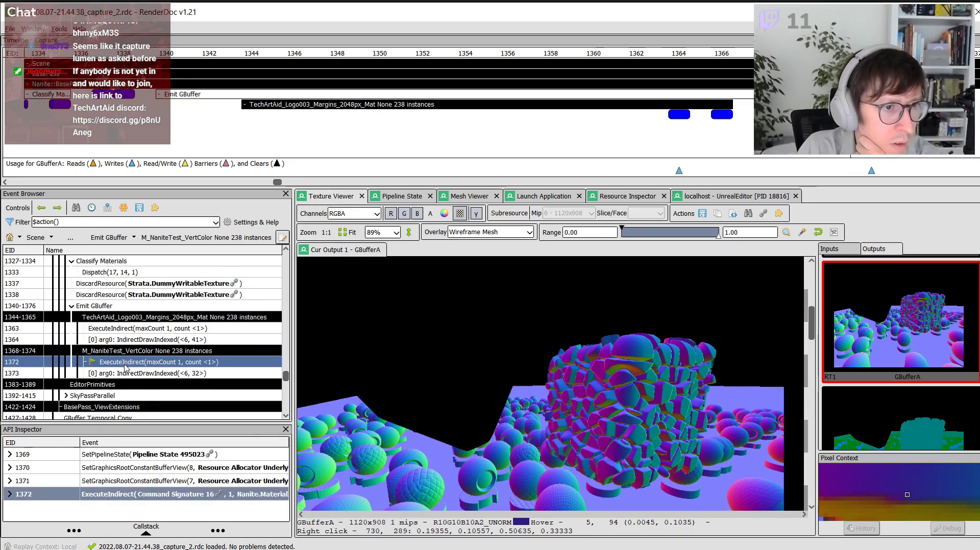
{"action": "left_click", "coordinate": [266, 471]}
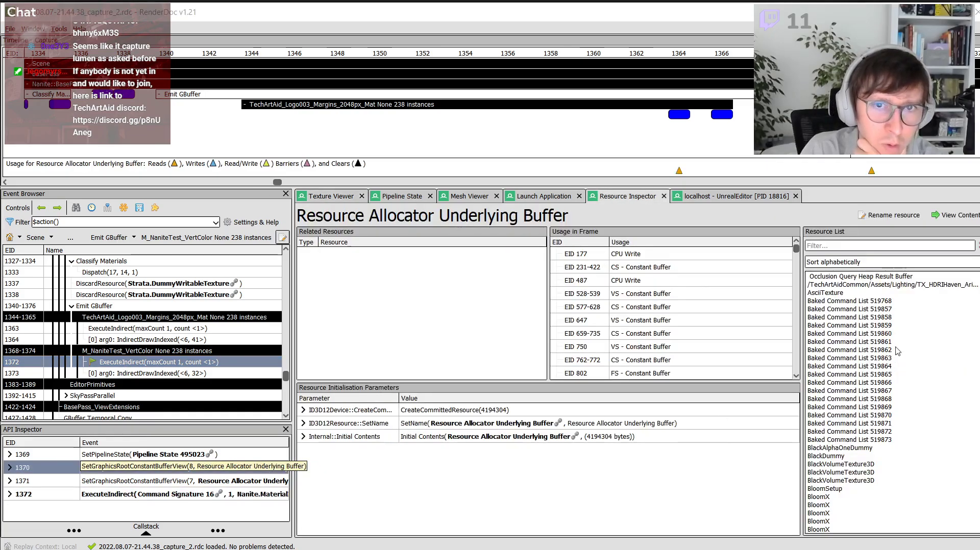
{"action": "scroll", "coordinate": [971, 285], "scroll_direction": "down", "scroll_amount": 5}
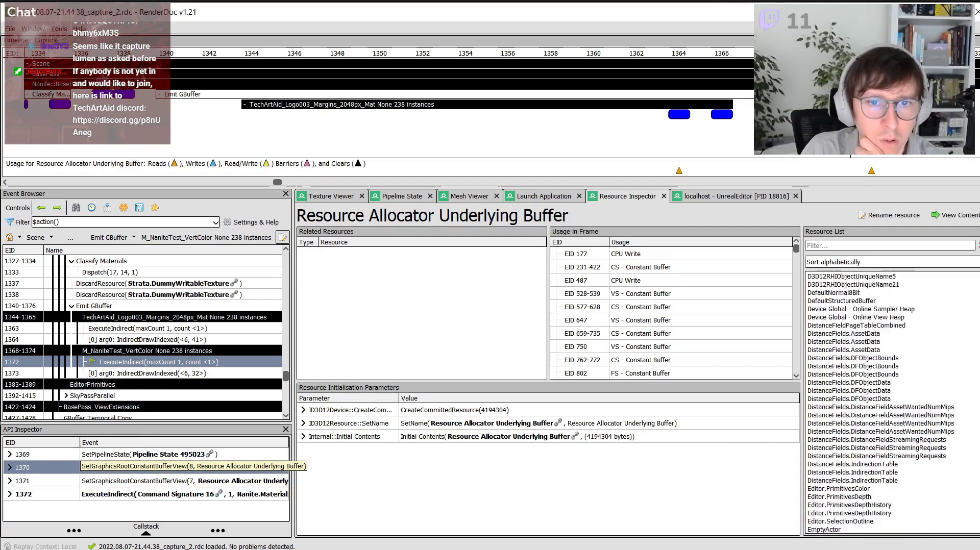
{"action": "scroll", "coordinate": [971, 285], "scroll_direction": "up", "scroll_amount": 5}
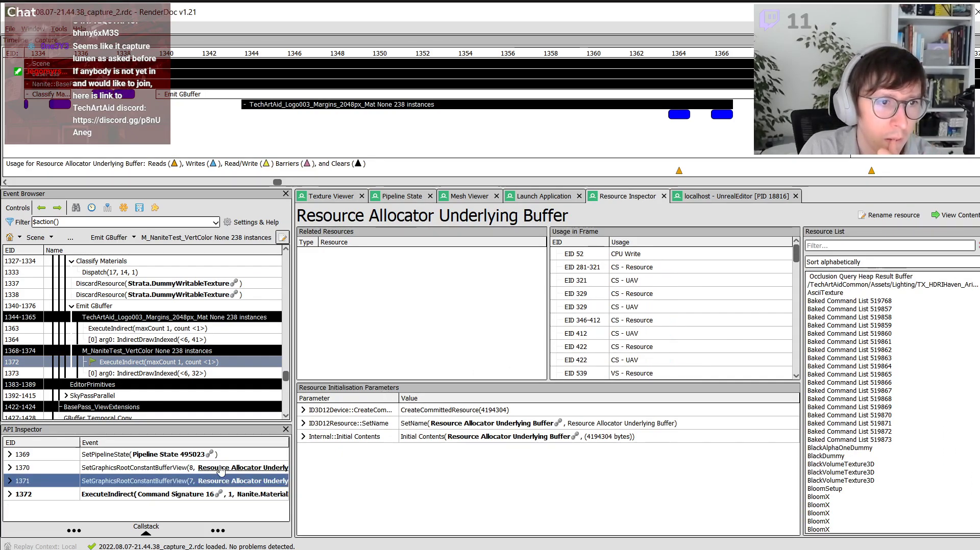
{"action": "double_click", "coordinate": [221, 469]}
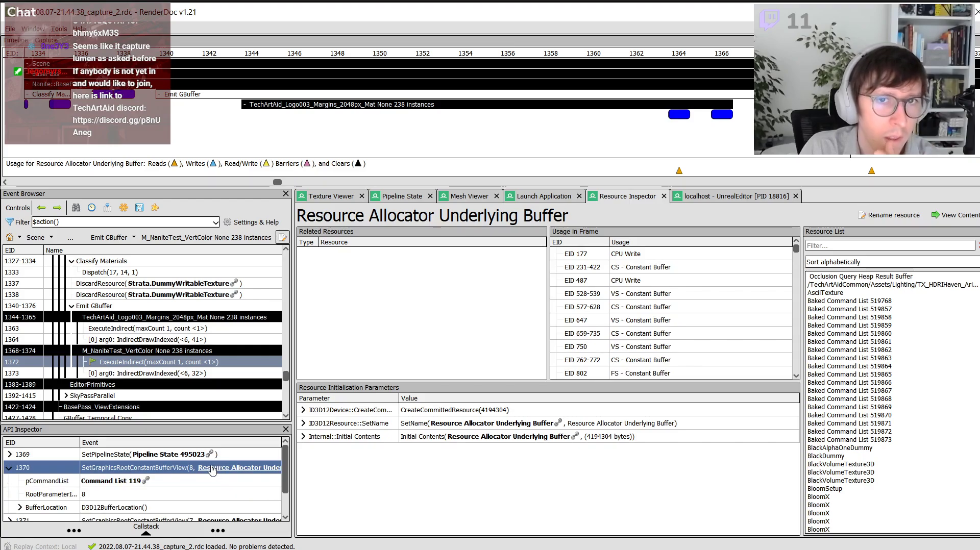
Step: Open the contents of the Resource Allocator Underlying Buffer and browse its raw data to the end of the first page
{"action": "left_click", "coordinate": [943, 218]}
{"action": "scroll", "coordinate": [519, 308], "scroll_direction": "down", "scroll_amount": 19}
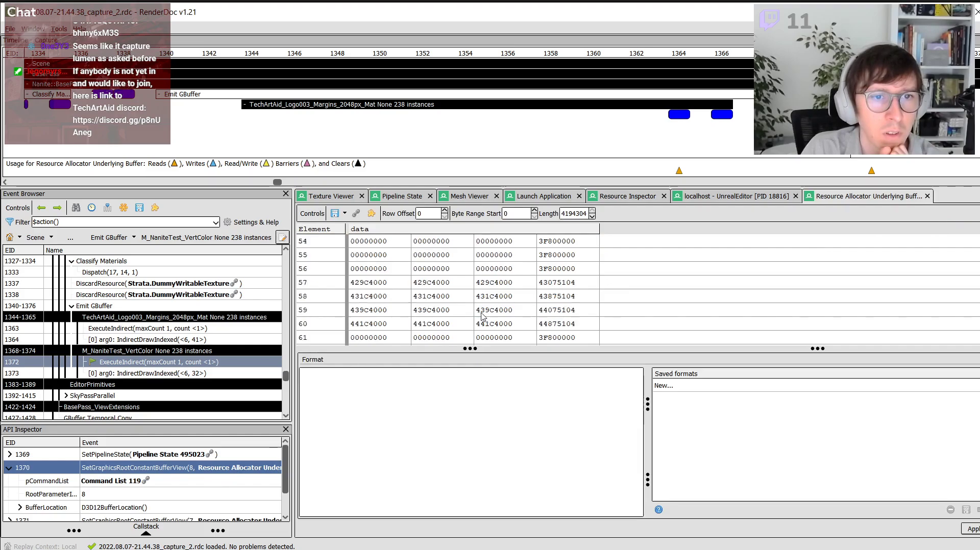
{"action": "scroll", "coordinate": [941, 283], "scroll_direction": "down", "scroll_amount": 20}
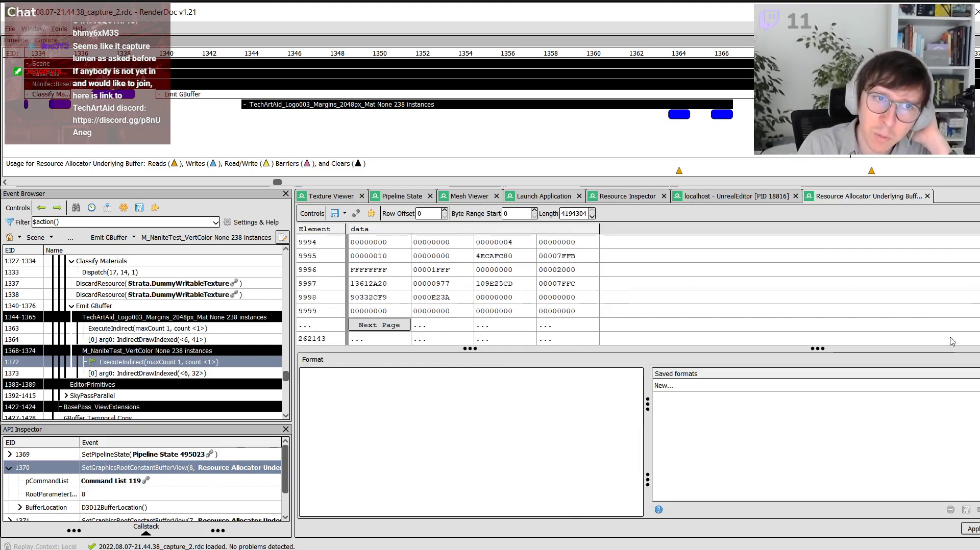
Step: Return to the first rows of the buffer data, and view GBufferA's wireframe overlay in the Texture Viewer for indirect draw 1373
{"action": "key", "text": "ctrl+Home"}
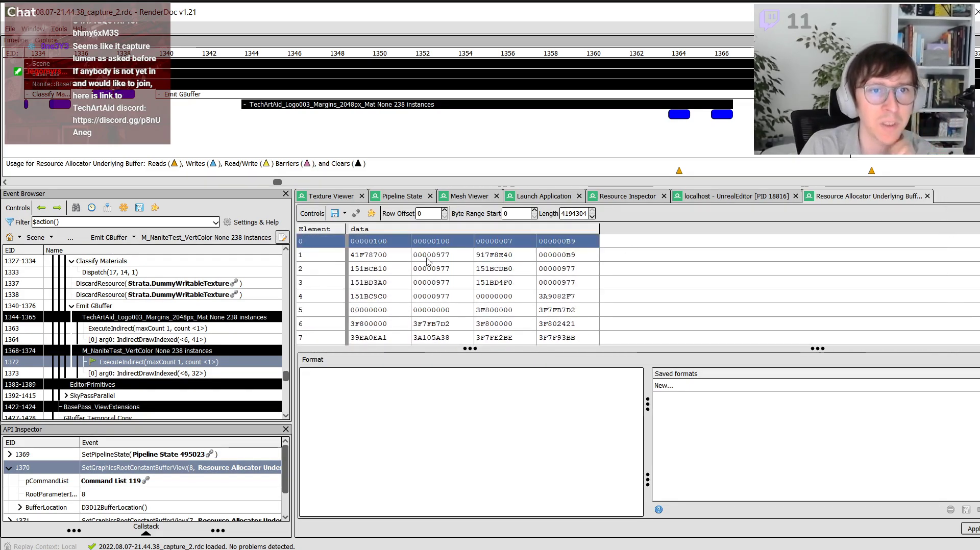
{"action": "left_click", "coordinate": [411, 196]}
{"action": "left_click", "coordinate": [330, 197]}
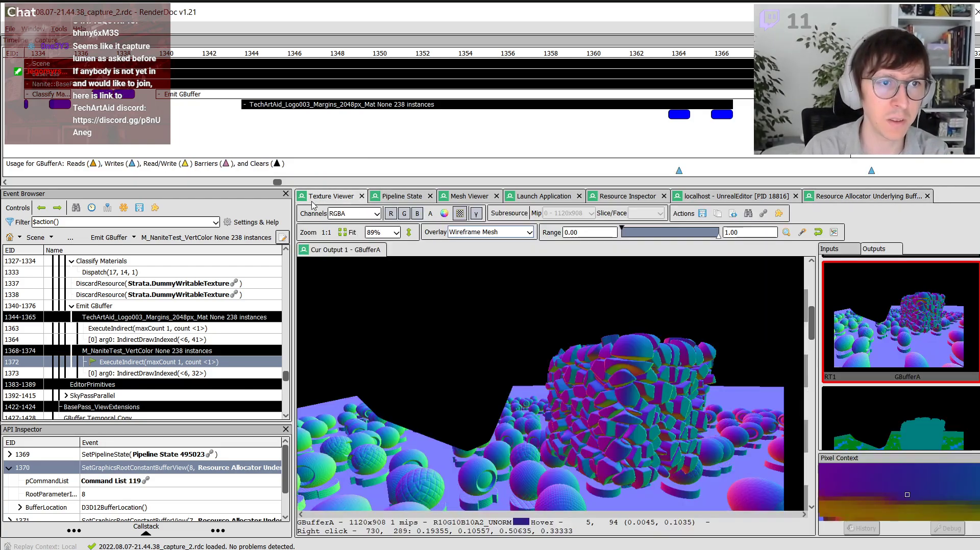
{"action": "scroll", "coordinate": [429, 351], "scroll_direction": "down", "scroll_amount": 3}
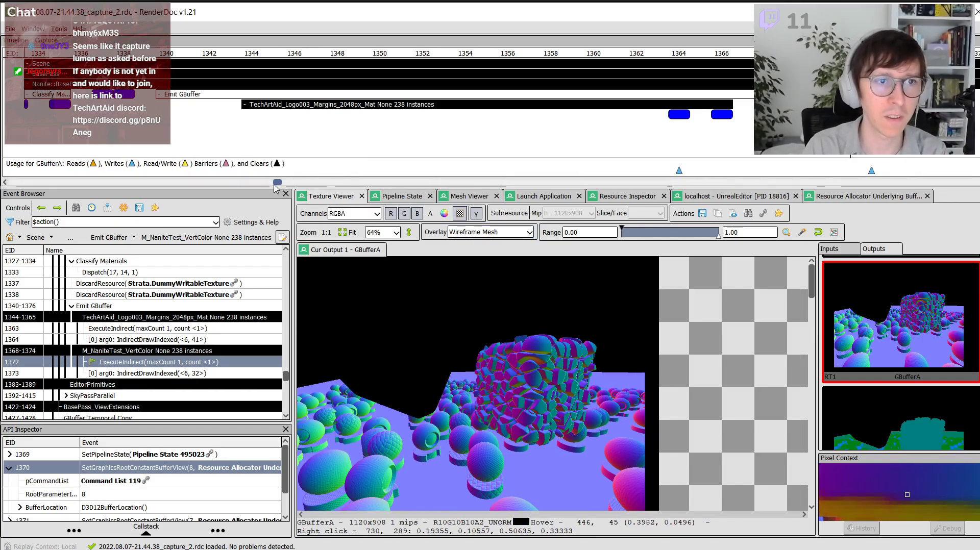
{"action": "left_click", "coordinate": [121, 374]}
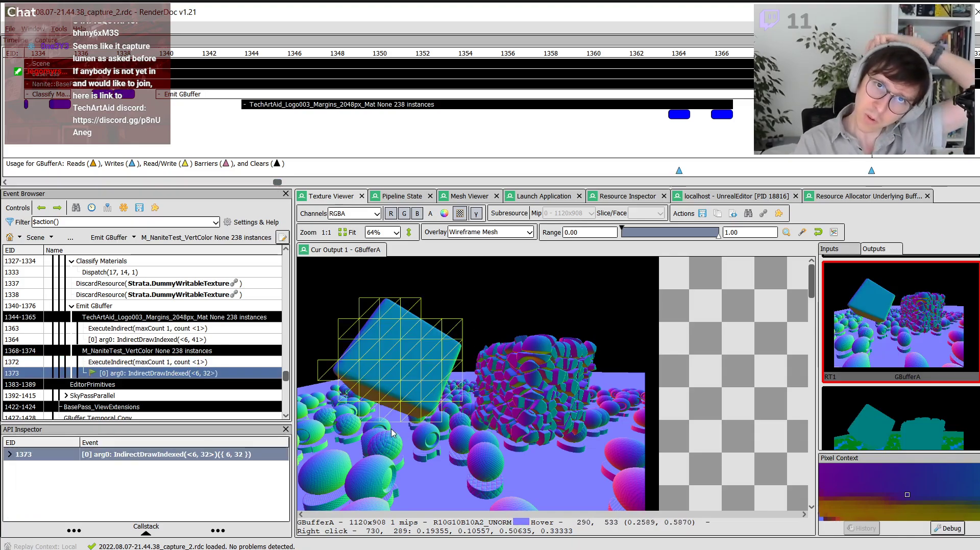
Step: Locate the M_SkySphere draw under SkyPassParallel in the timeline and select event 1412 to check its wireframe on GBufferA
{"action": "scroll", "coordinate": [460, 149], "scroll_direction": "down", "scroll_amount": 5}
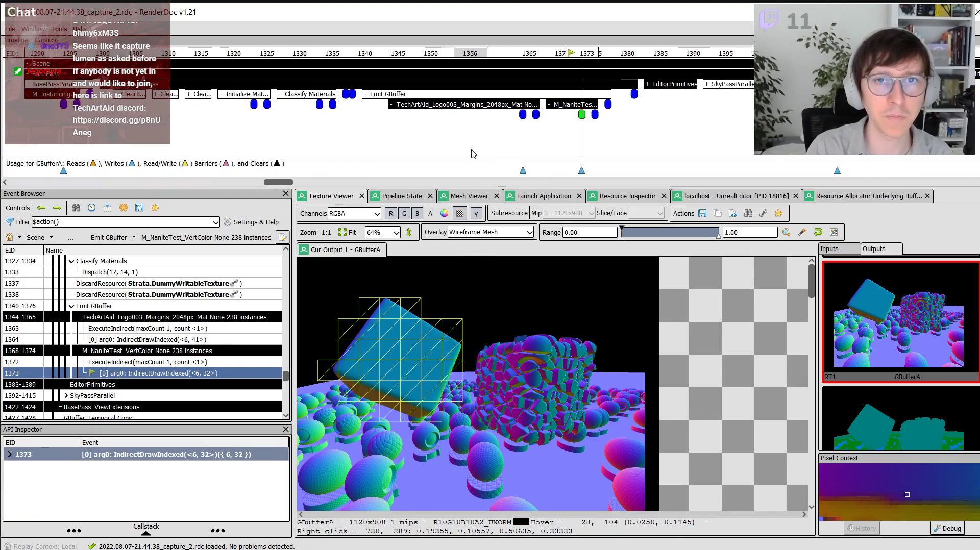
{"action": "scroll", "coordinate": [473, 153], "scroll_direction": "down", "scroll_amount": 4}
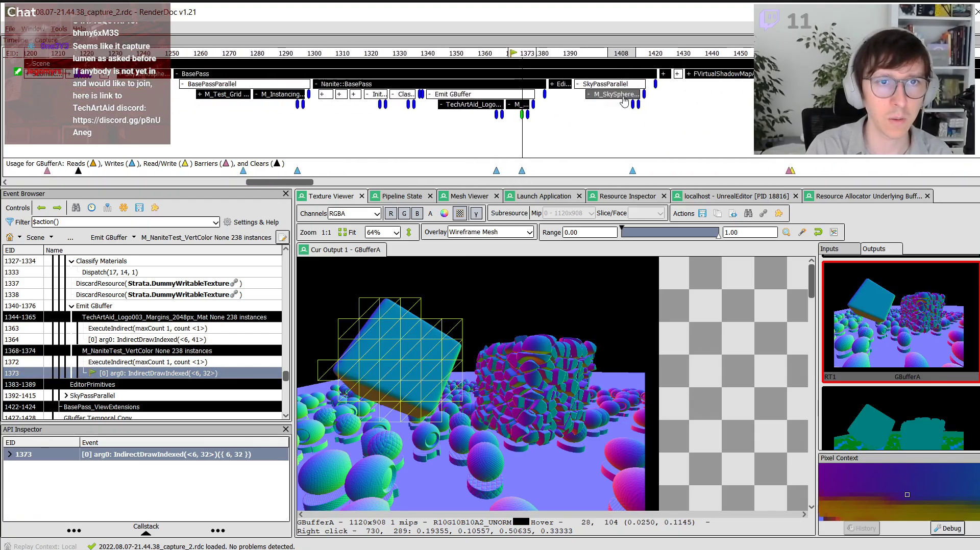
{"action": "left_click", "coordinate": [633, 105]}
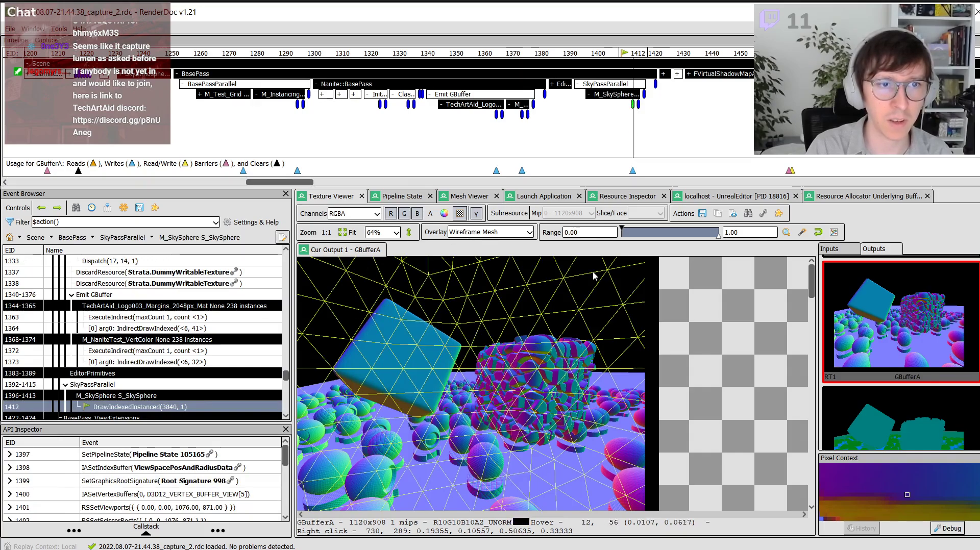
{"action": "left_click", "coordinate": [474, 236]}
{"action": "left_click", "coordinate": [478, 234]}
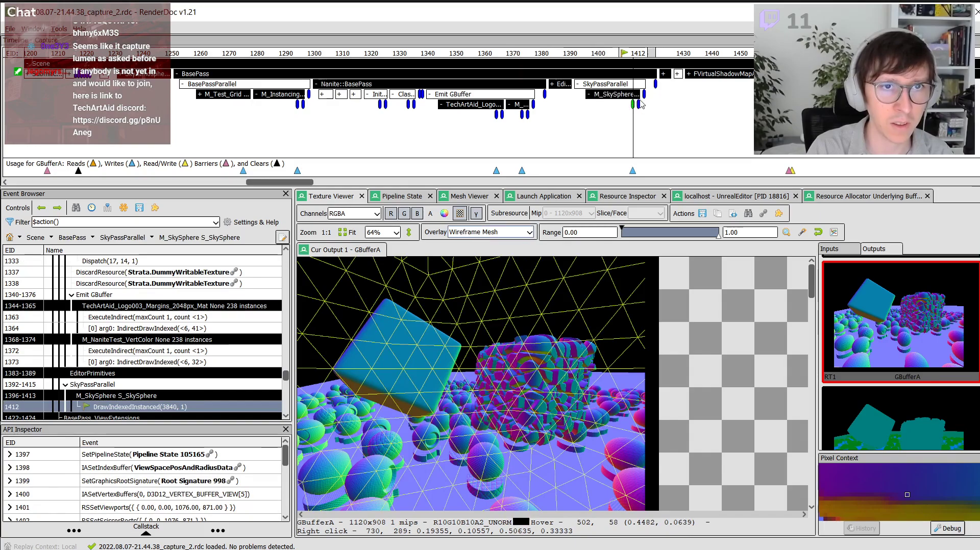
Step: Inspect the GBufferC and SceneColor render targets for the sky sphere draw
{"action": "scroll", "coordinate": [904, 357], "scroll_direction": "down", "scroll_amount": 3}
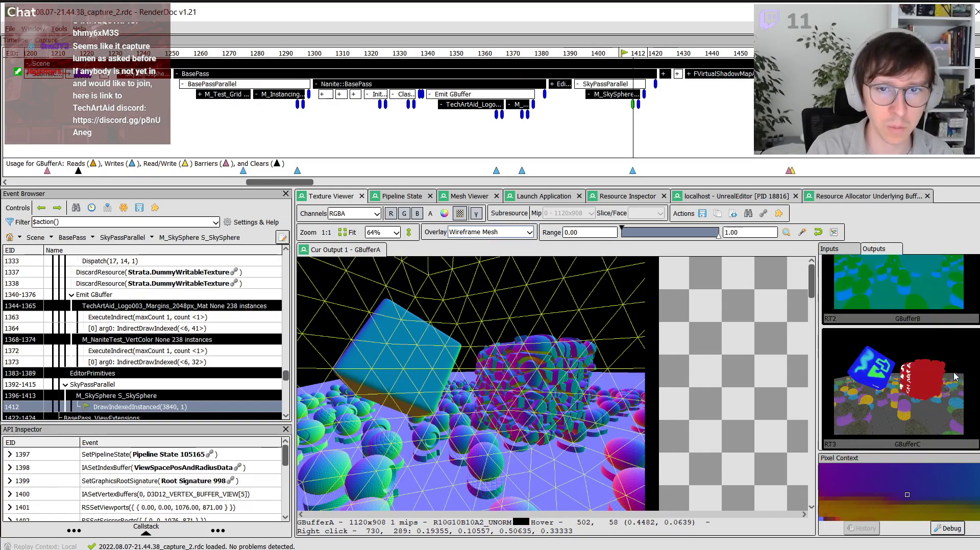
{"action": "left_click", "coordinate": [955, 374]}
{"action": "scroll", "coordinate": [899, 353], "scroll_direction": "up", "scroll_amount": 3}
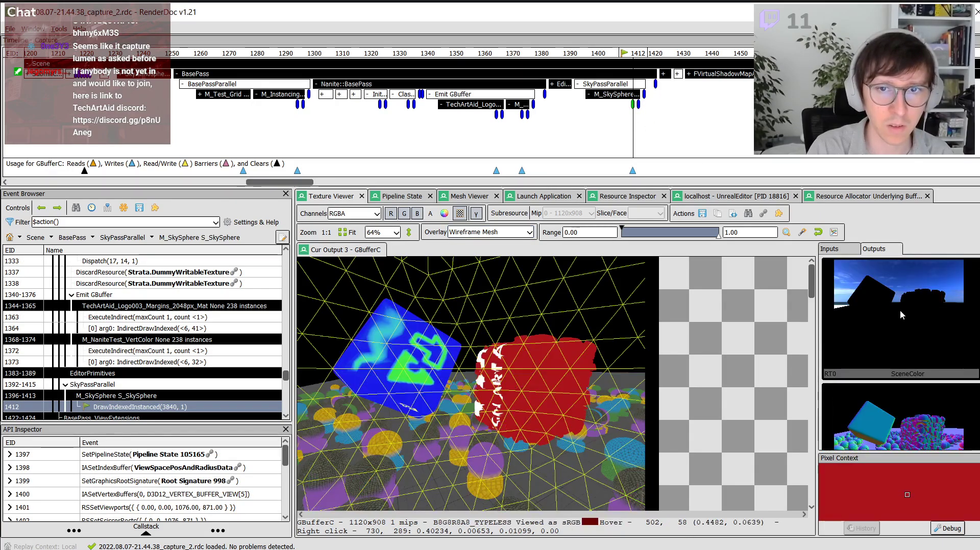
{"action": "left_click", "coordinate": [869, 320]}
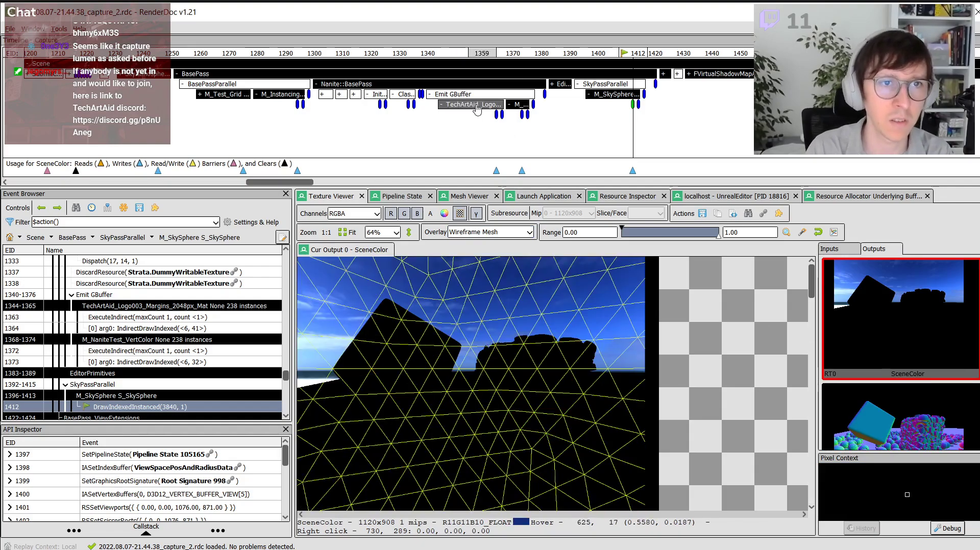
Step: Compare SceneColor at event 1375, at the end of Emit GBuffer, with event 1425 in BasePass_ViewExtensions
{"action": "scroll", "coordinate": [492, 119], "scroll_direction": "up", "scroll_amount": 2}
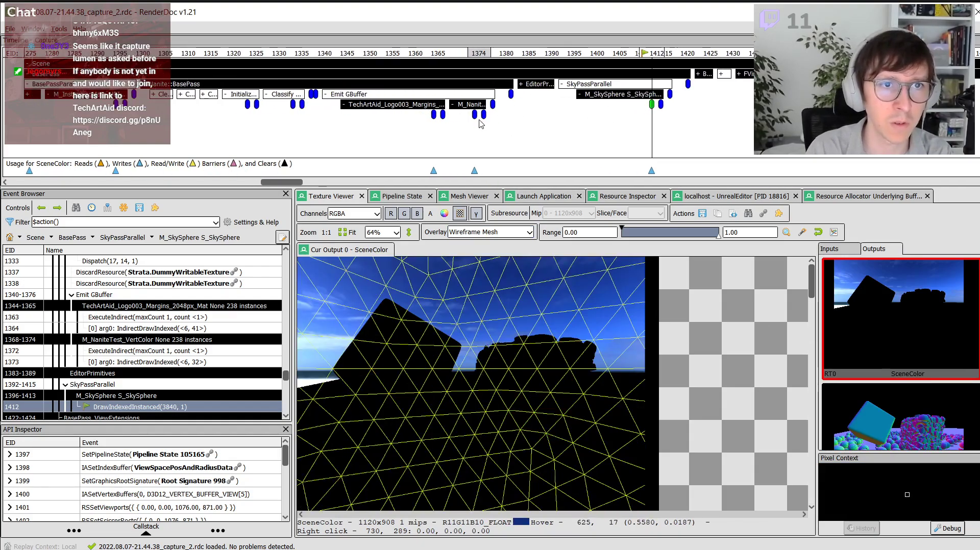
{"action": "left_click", "coordinate": [483, 115]}
{"action": "left_click", "coordinate": [652, 105]}
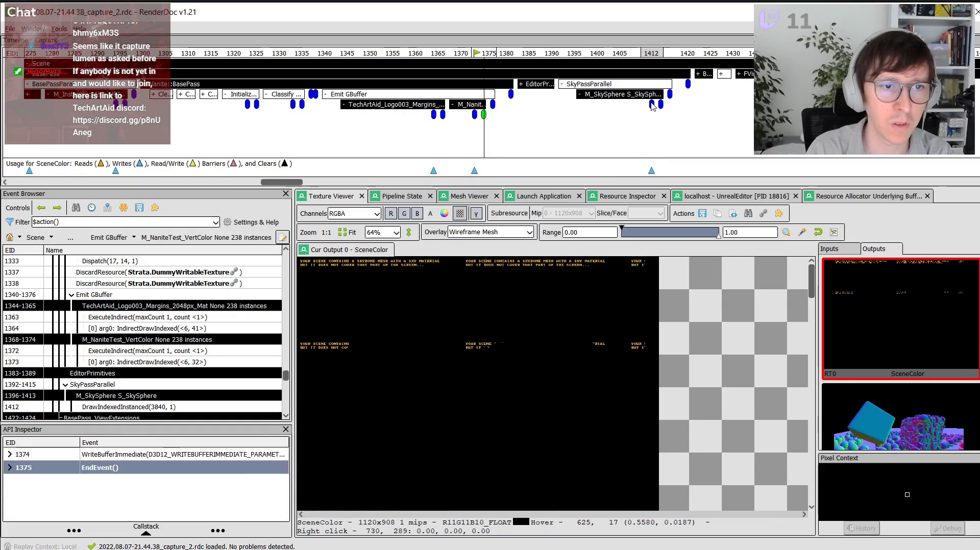
{"action": "left_click", "coordinate": [702, 74]}
{"action": "left_click", "coordinate": [710, 85]}
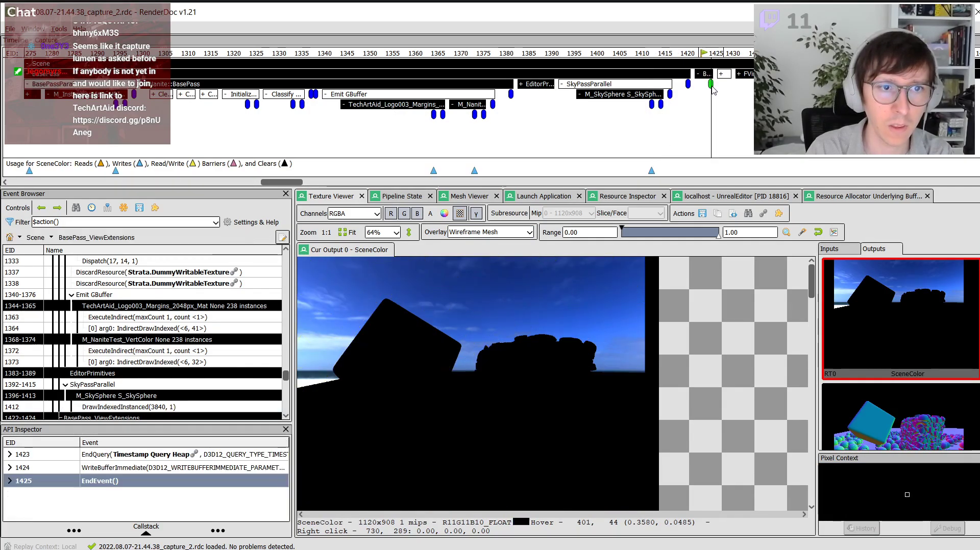
Step: Expand ShadowDepths, RenderVirtualShadowMaps(Nanite) and its DirectionalLights marker in the timeline to examine the Nanite::CullRasterize passes
{"action": "left_click_drag", "start_coordinate": [292, 183], "coordinate": [390, 183]}
{"action": "scroll", "coordinate": [459, 105], "scroll_direction": "down", "scroll_amount": 5}
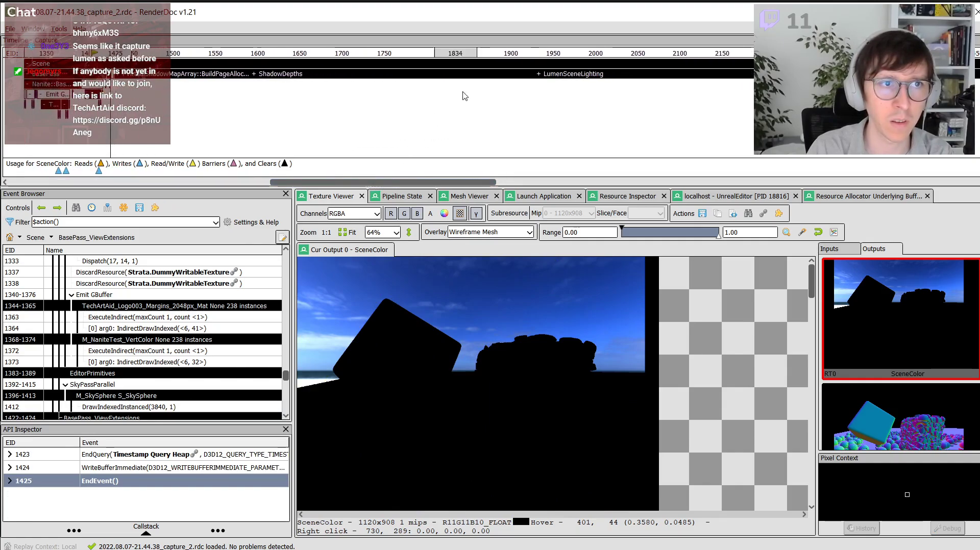
{"action": "left_click", "coordinate": [254, 75]}
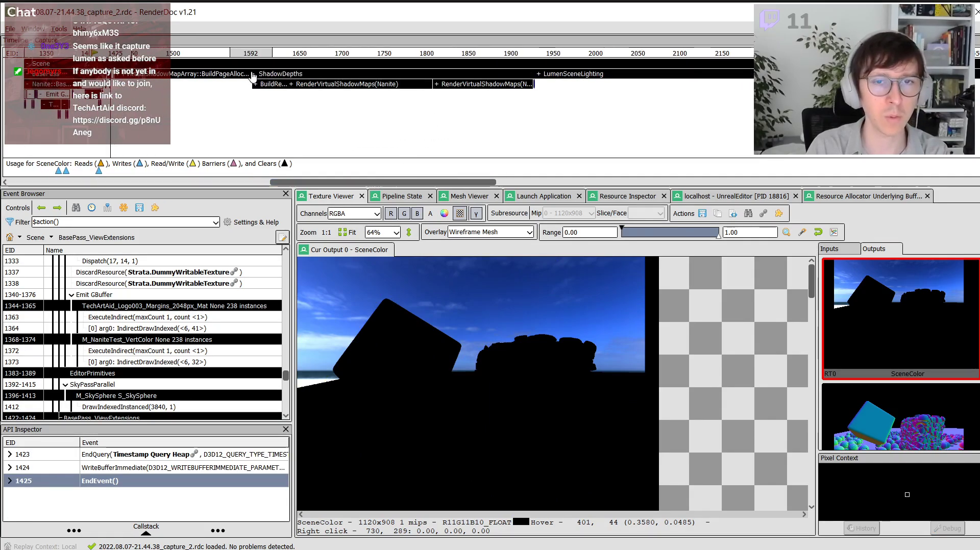
{"action": "scroll", "coordinate": [286, 75], "scroll_direction": "up", "scroll_amount": 2}
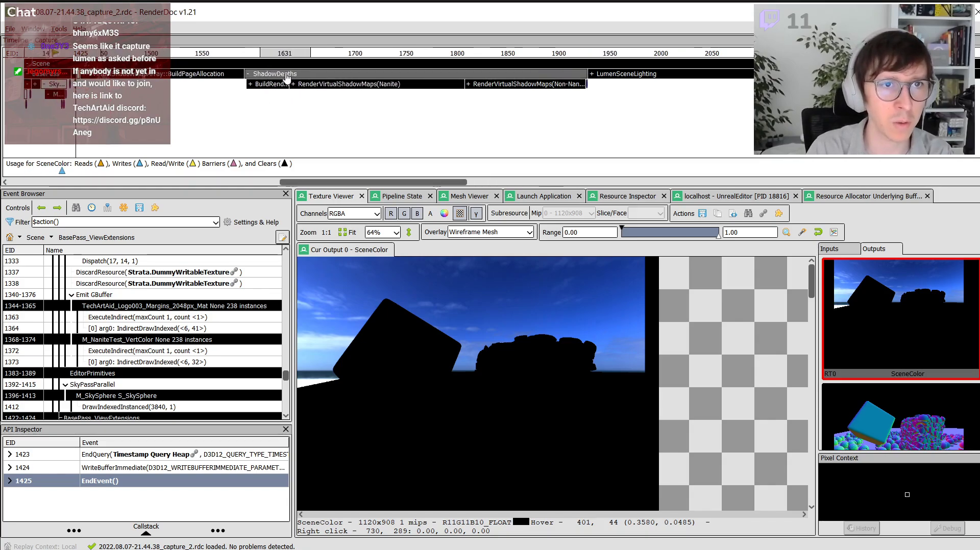
{"action": "scroll", "coordinate": [287, 77], "scroll_direction": "up", "scroll_amount": 2}
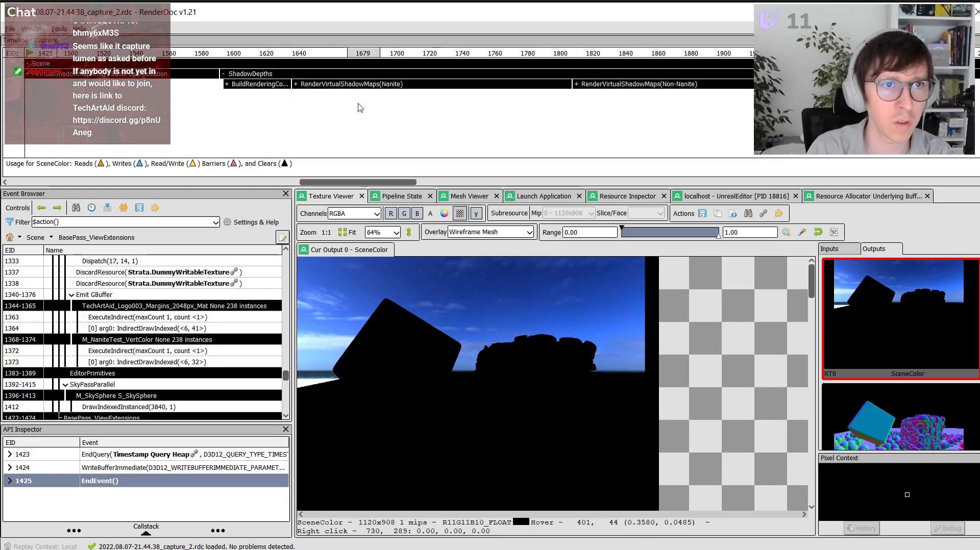
{"action": "left_click", "coordinate": [295, 84]}
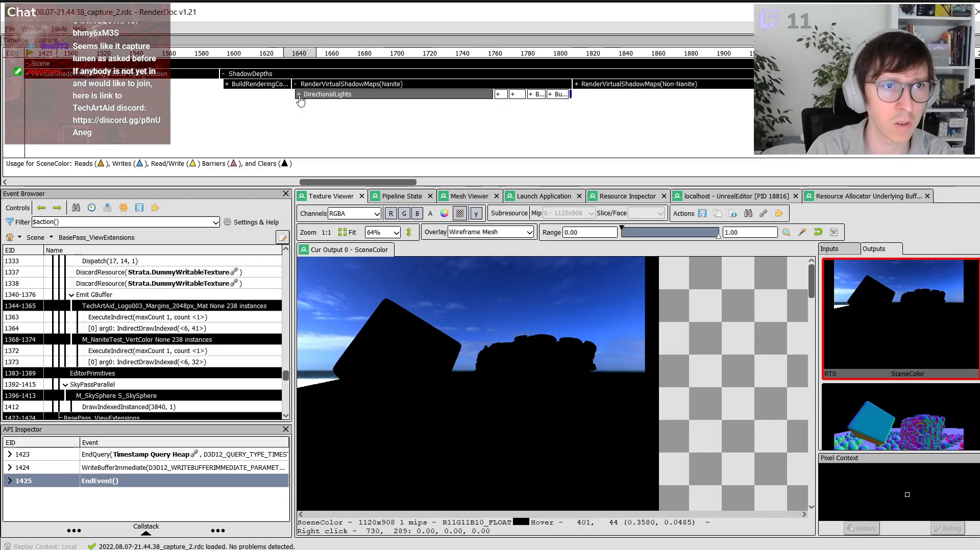
{"action": "left_click", "coordinate": [297, 95]}
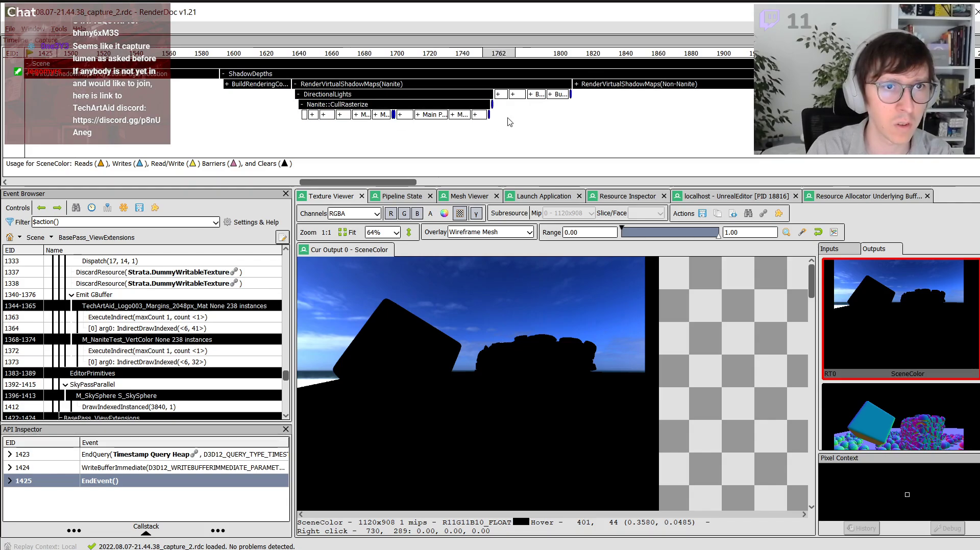
Step: Select event 1758 at the end of DirectionalLights and look through its output render targets
{"action": "left_click", "coordinate": [491, 104]}
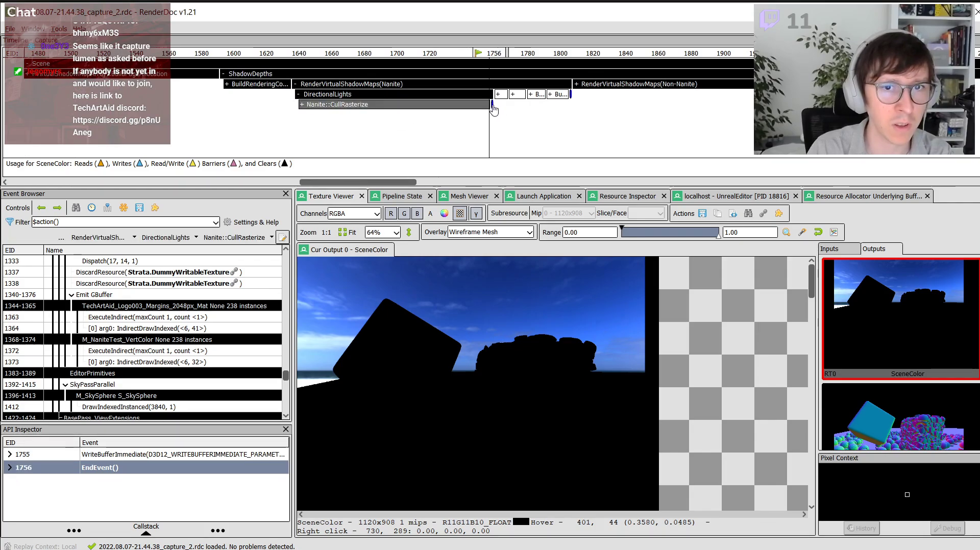
{"action": "scroll", "coordinate": [889, 356], "scroll_direction": "down", "scroll_amount": 10}
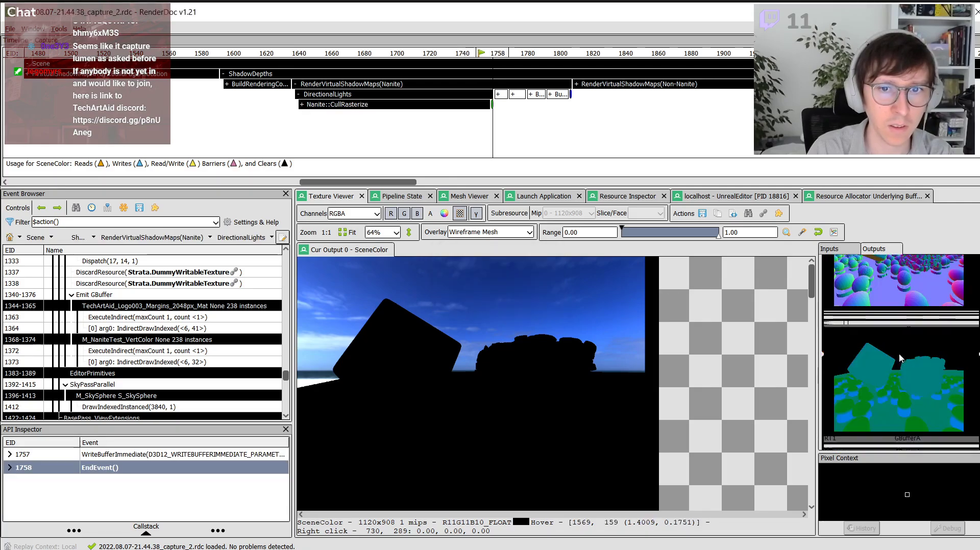
{"action": "scroll", "coordinate": [888, 347], "scroll_direction": "up", "scroll_amount": 10}
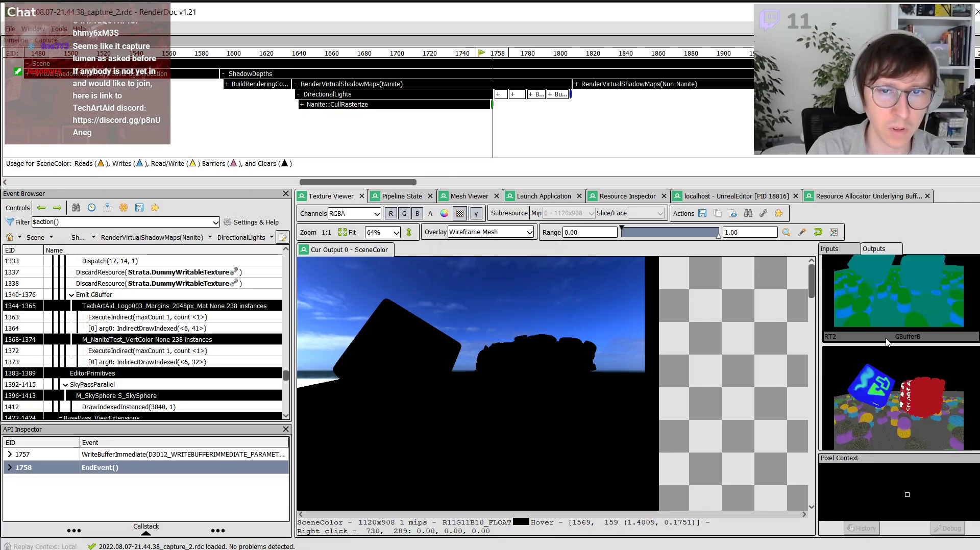
Step: Select event 1806 at the end of RenderVirtualShadowMaps(Nanite) and display its SceneDepthZ depth output
{"action": "left_click", "coordinate": [570, 96]}
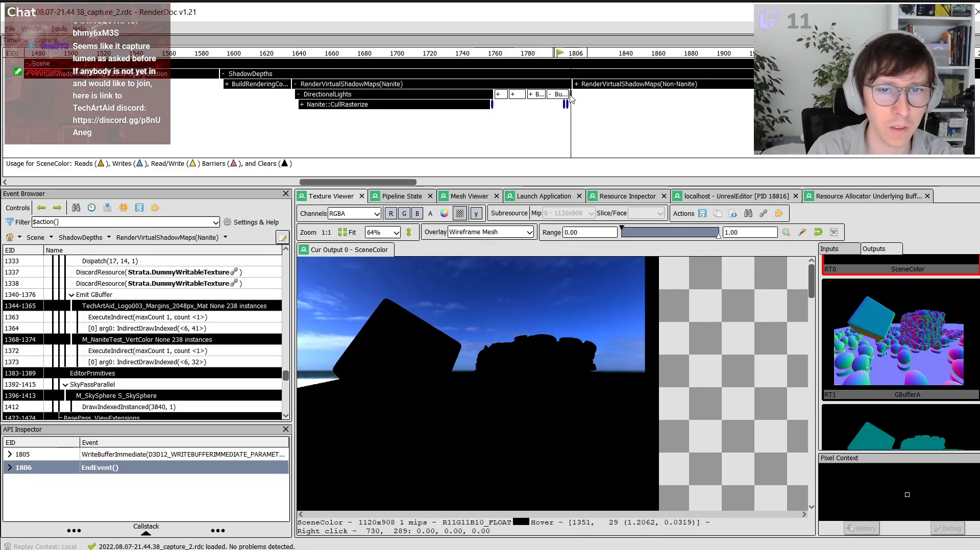
{"action": "scroll", "coordinate": [912, 384], "scroll_direction": "down", "scroll_amount": 10}
{"action": "scroll", "coordinate": [863, 363], "scroll_direction": "up", "scroll_amount": 1}
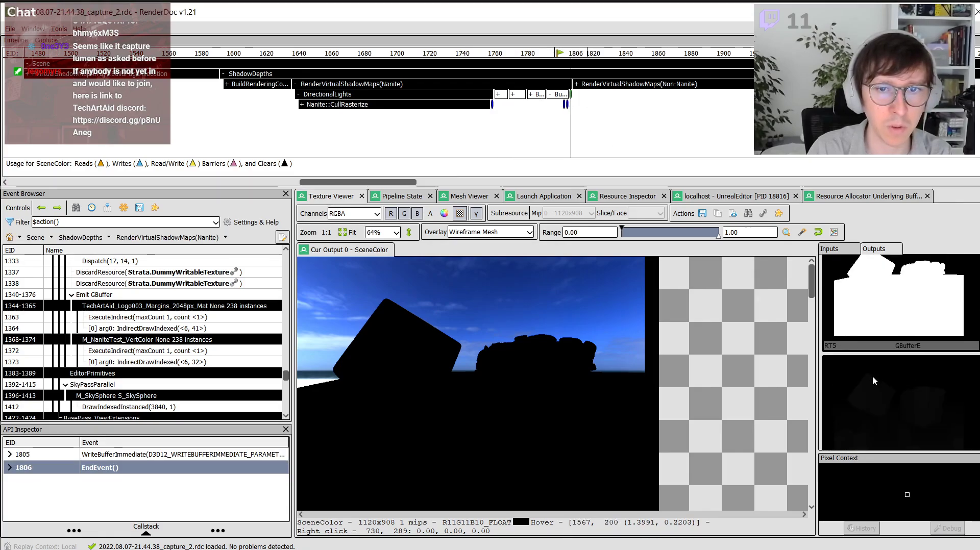
{"action": "scroll", "coordinate": [872, 376], "scroll_direction": "down", "scroll_amount": 1}
{"action": "left_click", "coordinate": [894, 382]}
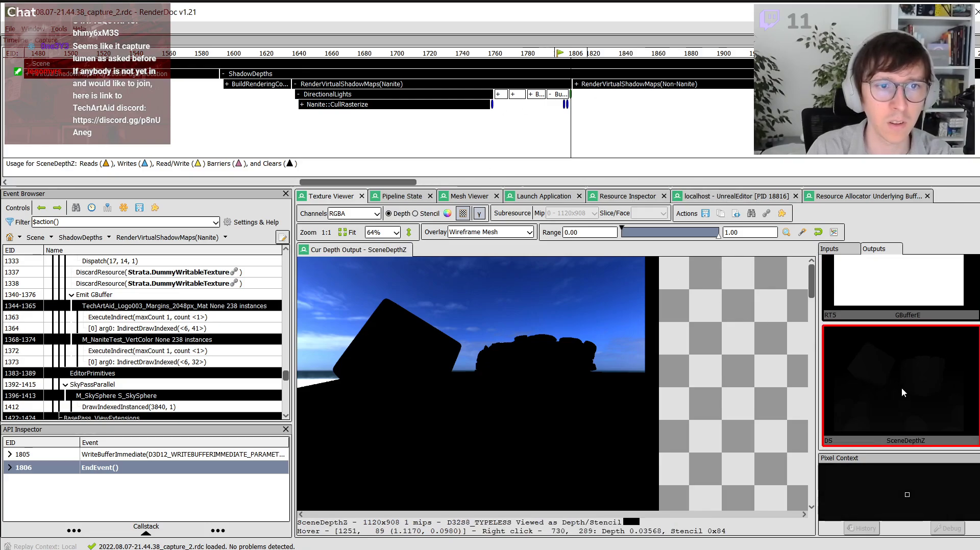
Step: Reduce the upper limit of the SceneDepthZ display range to 0.04737
{"action": "left_click_drag", "start_coordinate": [718, 236], "coordinate": [626, 233]}
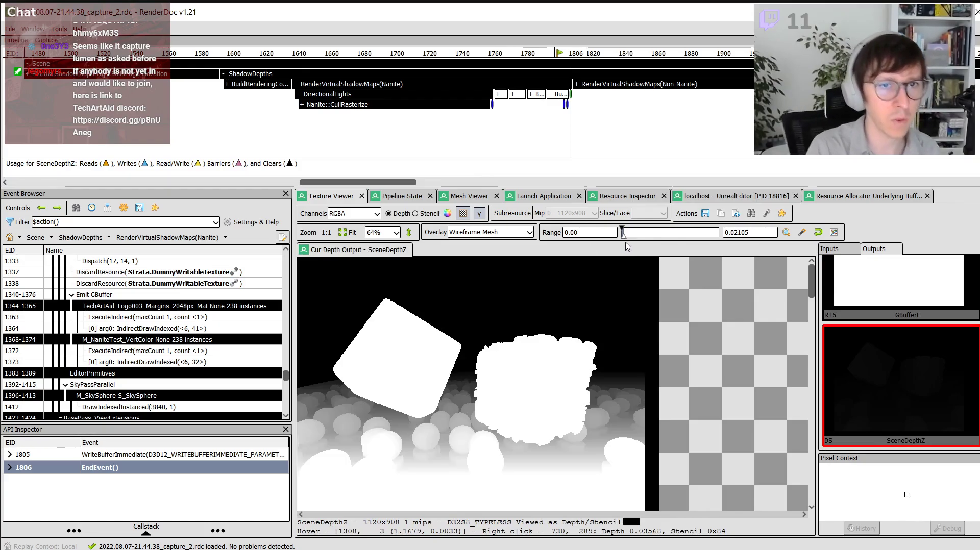
{"action": "left_click_drag", "start_coordinate": [625, 240], "coordinate": [627, 241]}
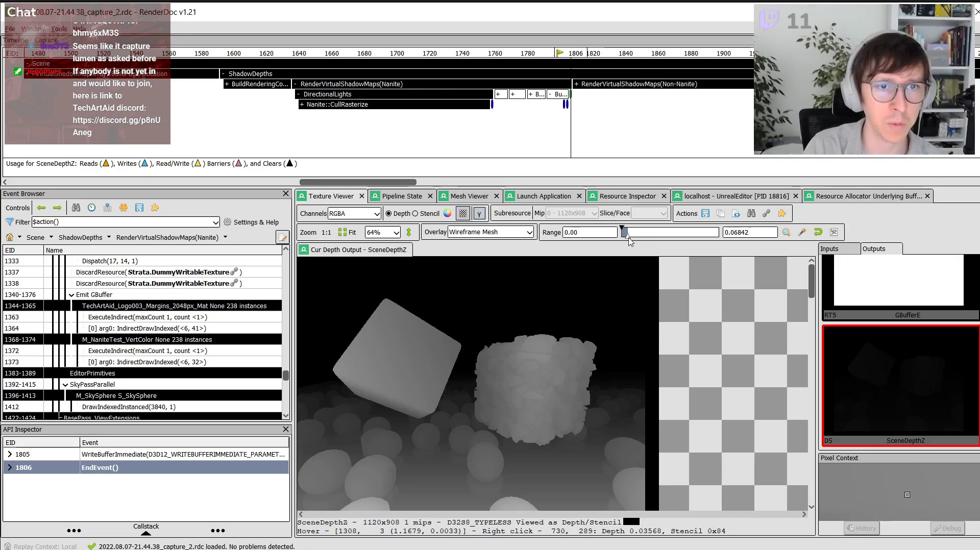
{"action": "left_click_drag", "start_coordinate": [632, 239], "coordinate": [628, 239]}
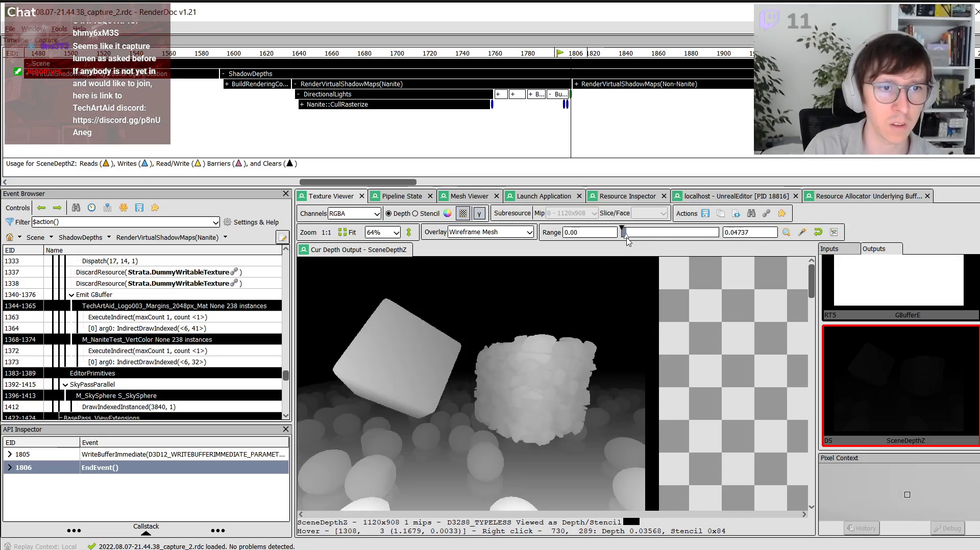
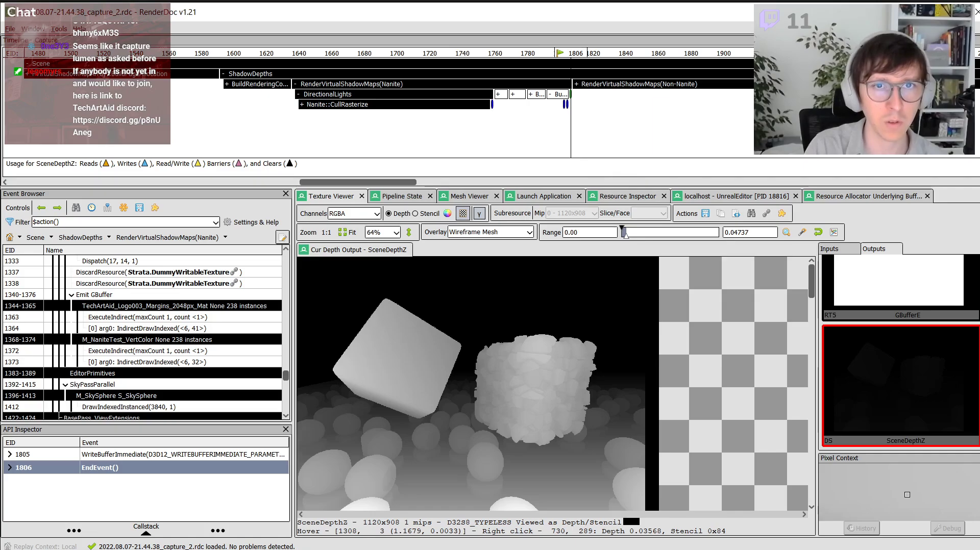
Step: Select event 1941 under ClearCardUpdateContext in LumenSceneLighting and display its Shadow.Virtual.PhysicalPagePool input texture
{"action": "left_click", "coordinate": [791, 104]}
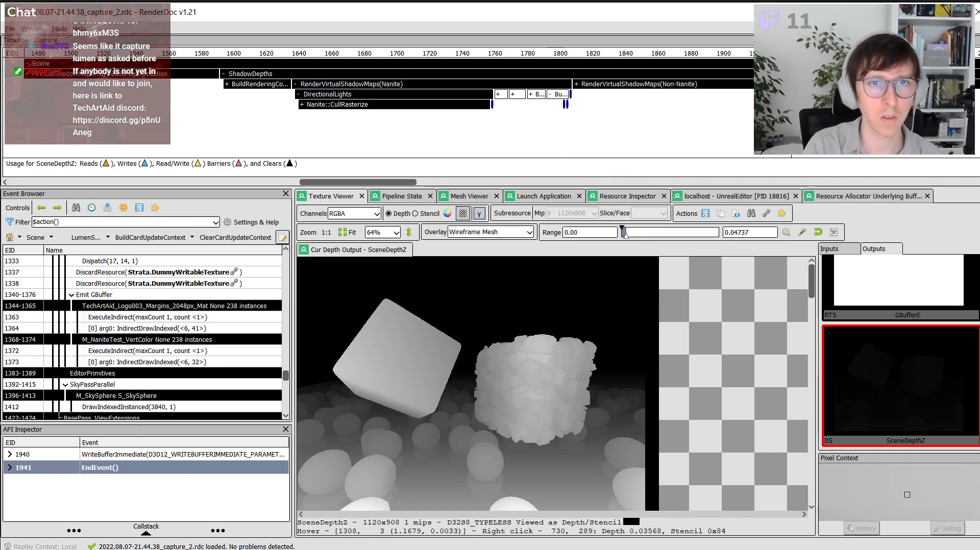
{"action": "scroll", "coordinate": [181, 317], "scroll_direction": "down", "scroll_amount": 2}
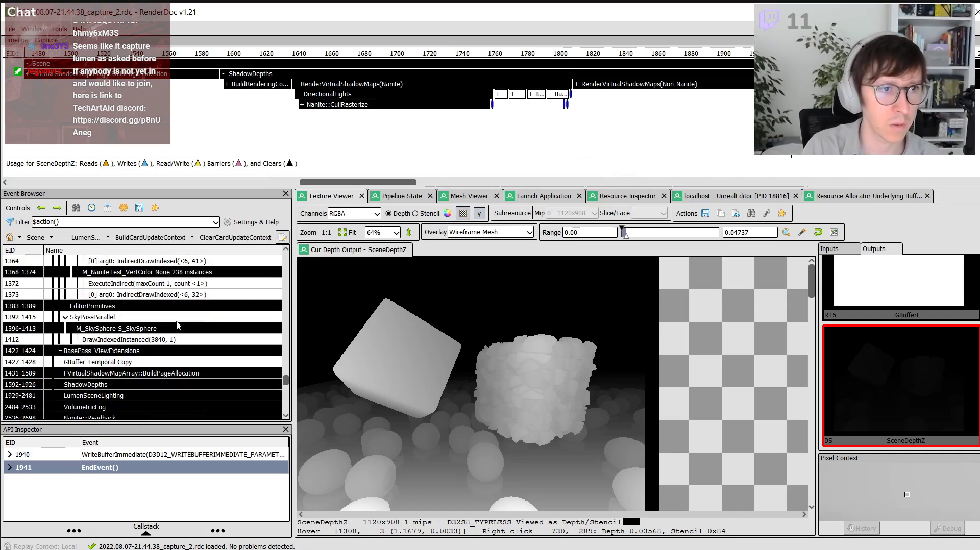
{"action": "scroll", "coordinate": [868, 317], "scroll_direction": "up", "scroll_amount": 10}
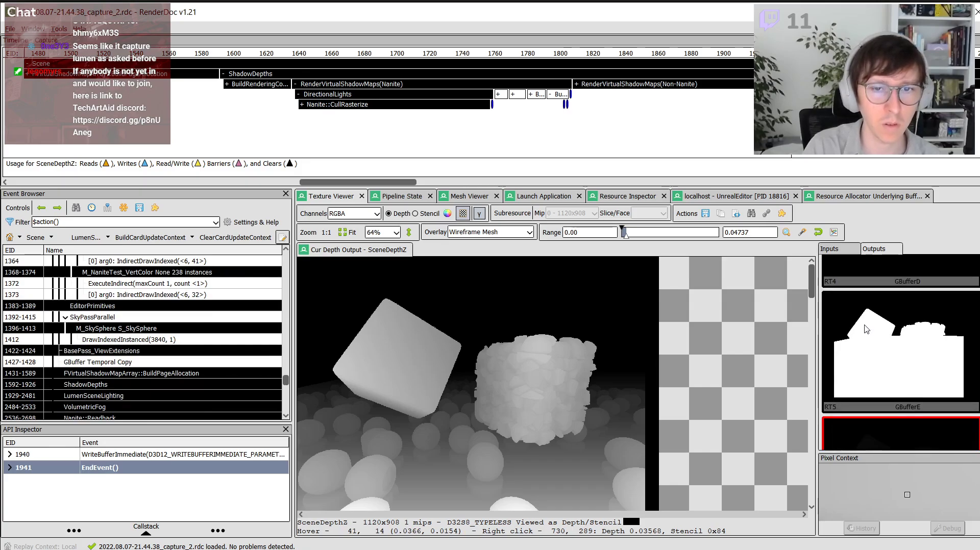
{"action": "left_click", "coordinate": [832, 249]}
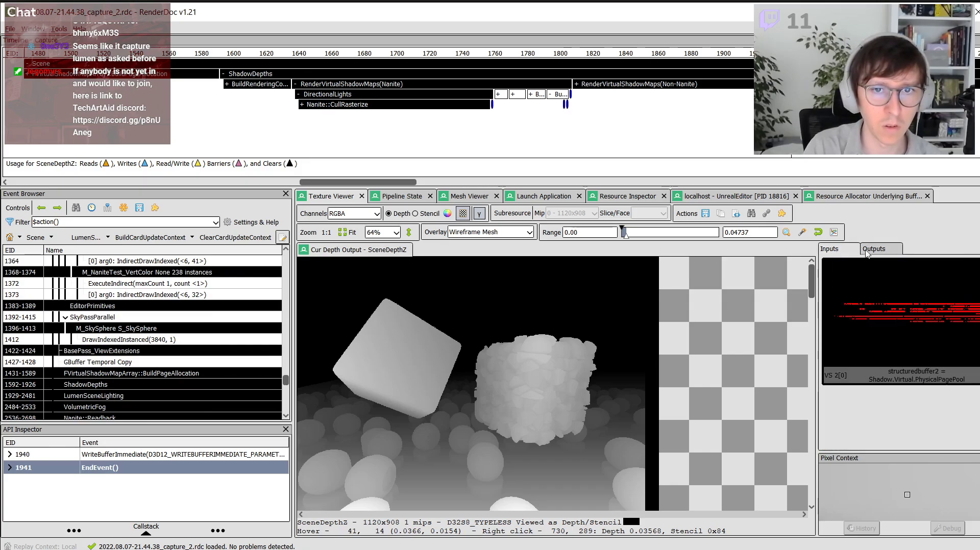
{"action": "left_click", "coordinate": [889, 327]}
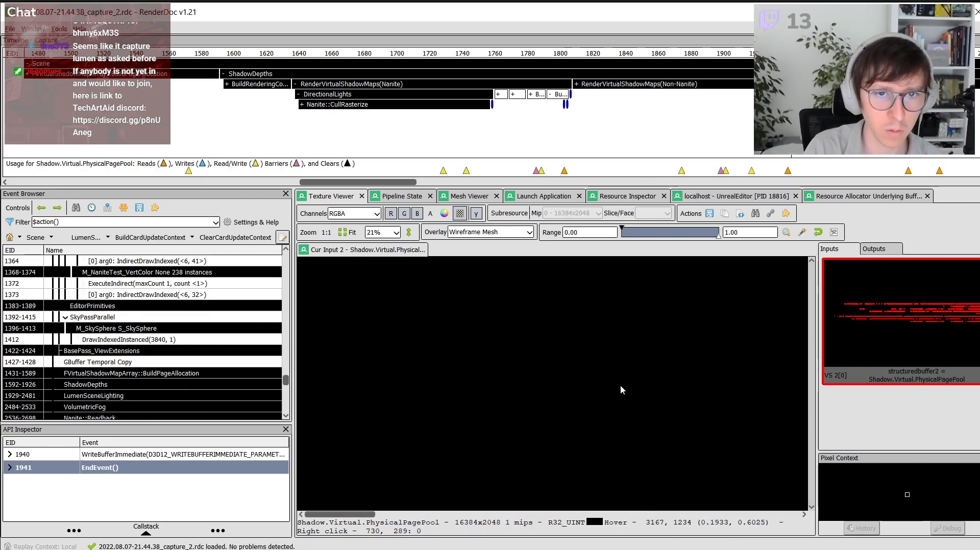
Step: Examine the shadow page rows across the Shadow.Virtual.PhysicalPagePool texture at several magnifications
{"action": "scroll", "coordinate": [663, 382], "scroll_direction": "down", "scroll_amount": 1}
{"action": "scroll", "coordinate": [708, 335], "scroll_direction": "down", "scroll_amount": 1}
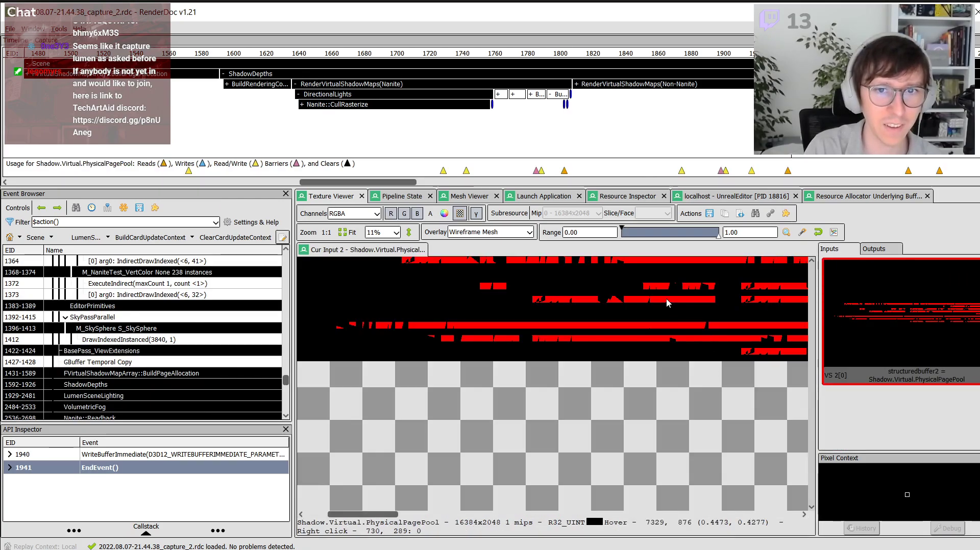
{"action": "scroll", "coordinate": [664, 306], "scroll_direction": "up", "scroll_amount": 1}
{"action": "scroll", "coordinate": [584, 296], "scroll_direction": "up", "scroll_amount": 1}
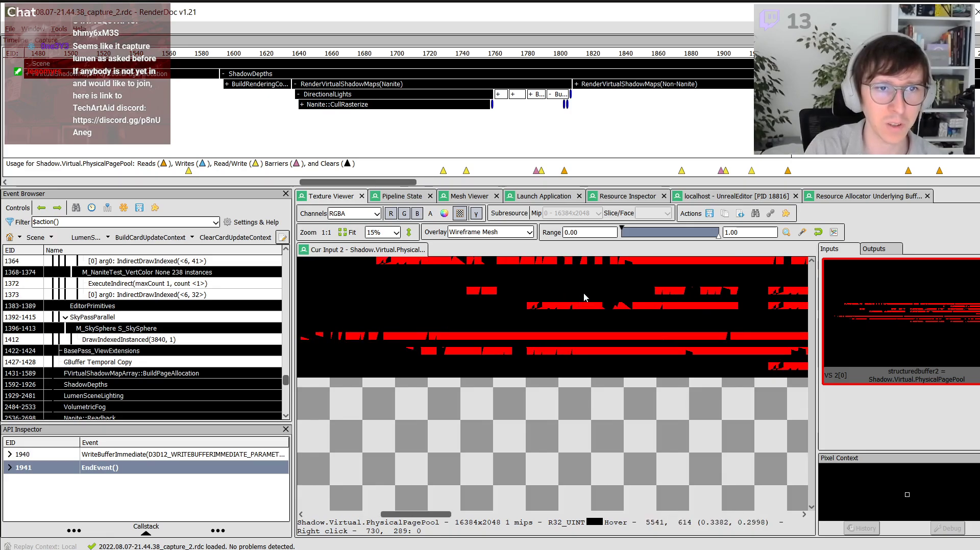
{"action": "scroll", "coordinate": [626, 285], "scroll_direction": "up", "scroll_amount": 1}
{"action": "scroll", "coordinate": [663, 283], "scroll_direction": "up", "scroll_amount": 1}
{"action": "scroll", "coordinate": [676, 289], "scroll_direction": "up", "scroll_amount": 1}
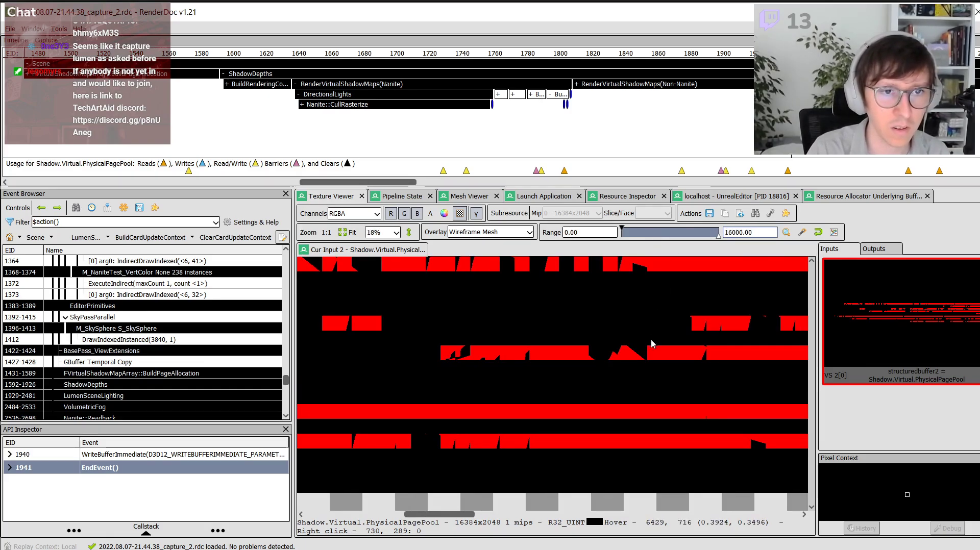
Step: Try much larger upper limits for the page pool's display range, such as 160000, and reset it to 1.00
{"action": "scroll", "coordinate": [650, 346], "scroll_direction": "down", "scroll_amount": 2}
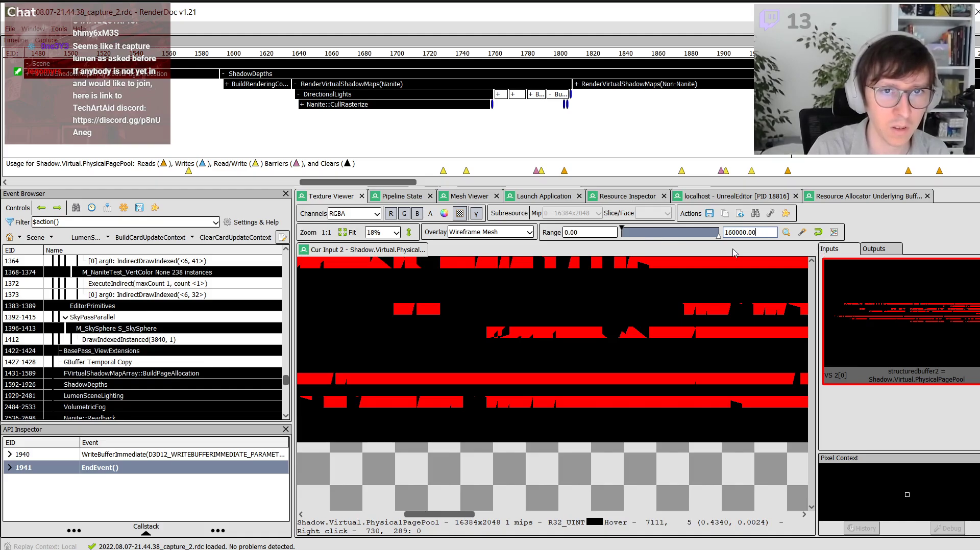
{"action": "double_click", "coordinate": [763, 233]}
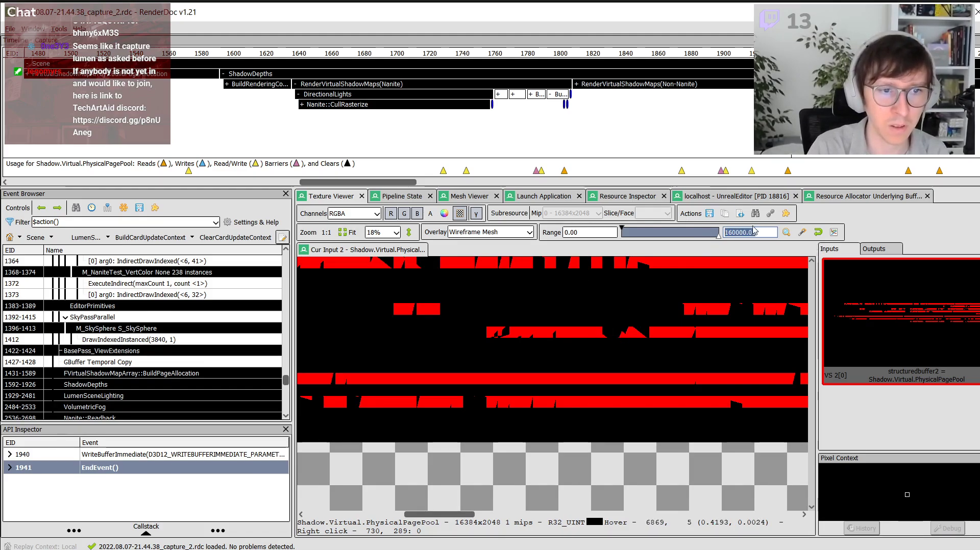
{"action": "left_click", "coordinate": [803, 236]}
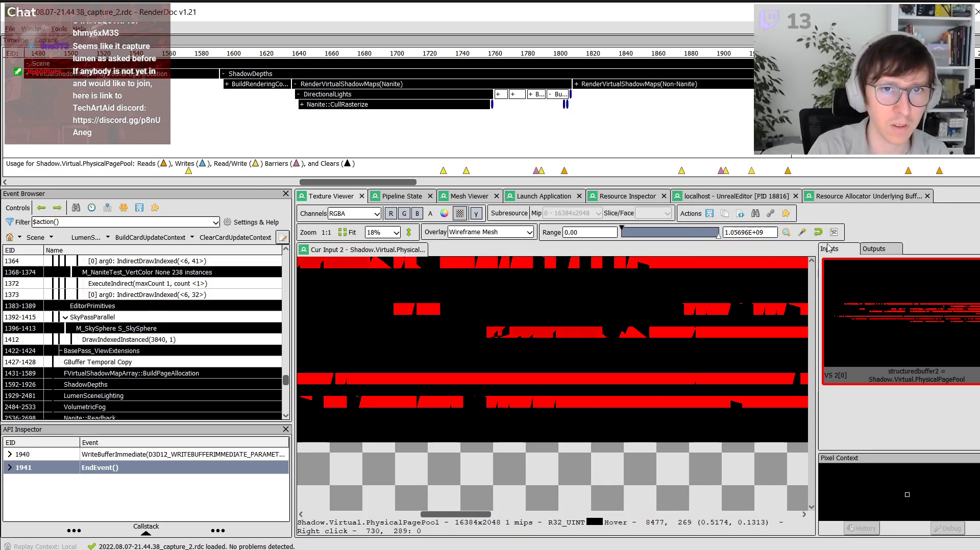
{"action": "left_click", "coordinate": [818, 233]}
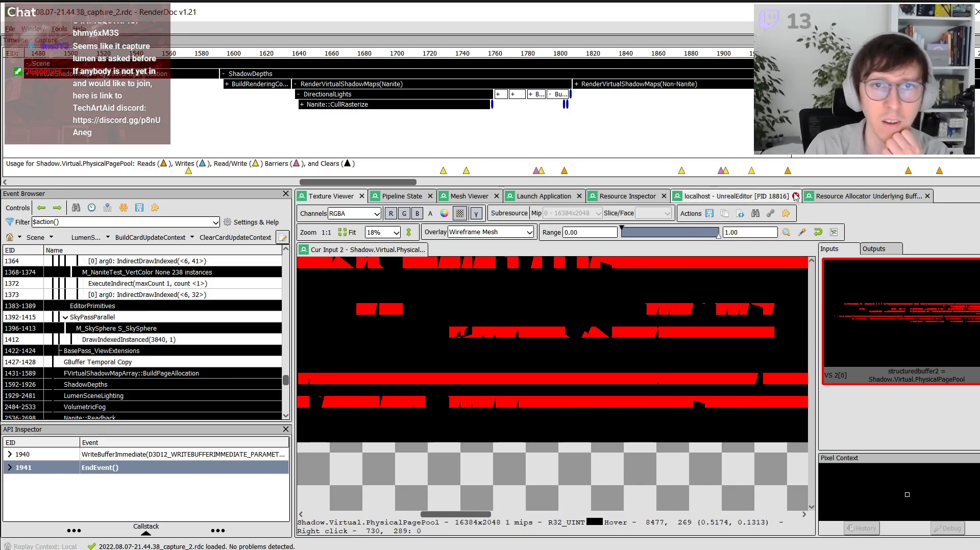
Step: Move along the timeline to LumenSceneLighting and select event 1968 in TransitionLumenCardPageBuffer under BuildCardUpdateContext
{"action": "scroll", "coordinate": [796, 102], "scroll_direction": "up", "scroll_amount": 5}
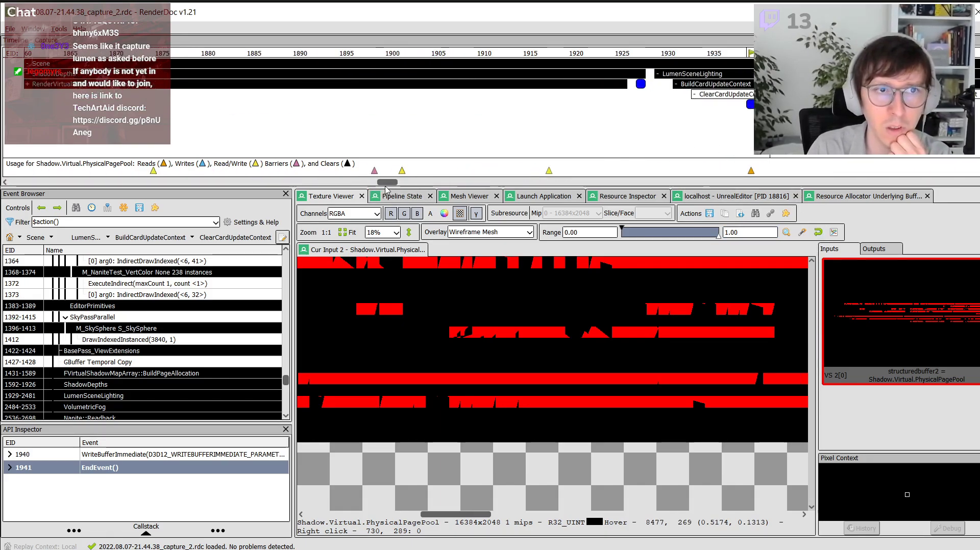
{"action": "left_click_drag", "start_coordinate": [388, 182], "coordinate": [396, 184]}
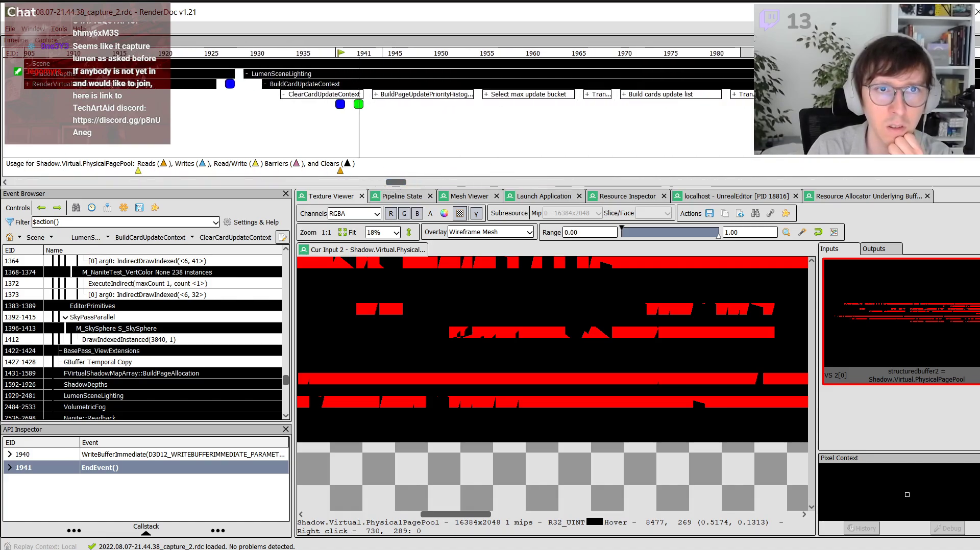
{"action": "left_click", "coordinate": [590, 97]}
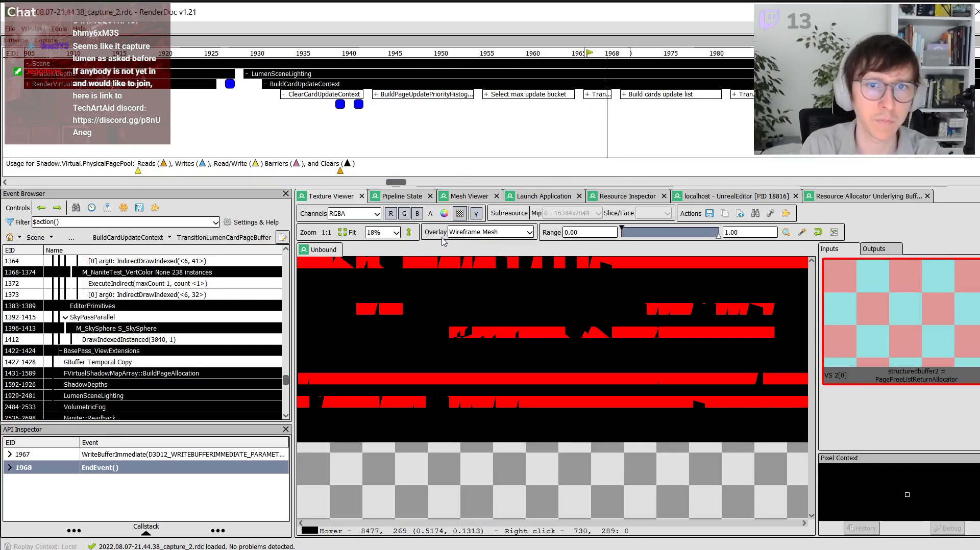
Step: Expand LumenSceneLighting in the event list, select its DirectLighting pass and display the Lumen.SceneDirectLighting input texture
{"action": "scroll", "coordinate": [130, 340], "scroll_direction": "down", "scroll_amount": 2}
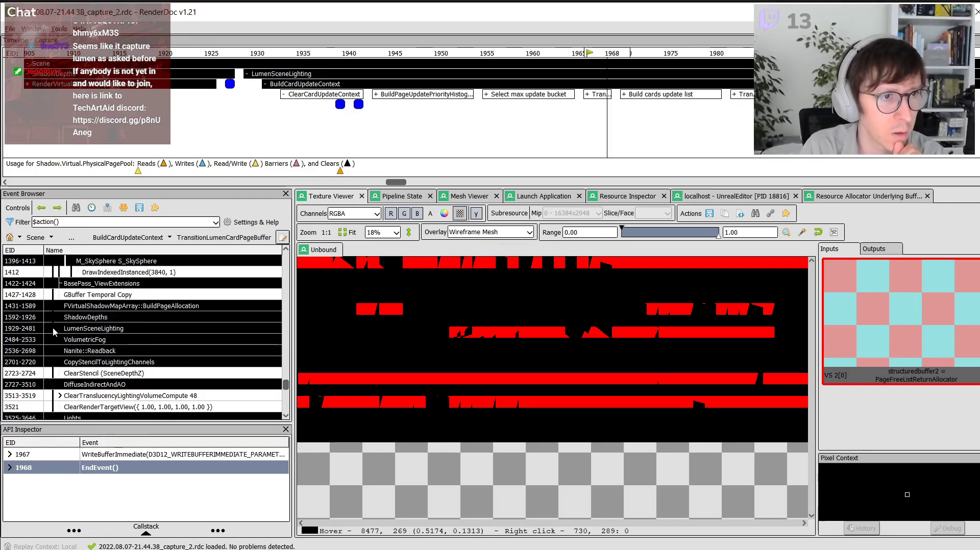
{"action": "double_click", "coordinate": [57, 329]}
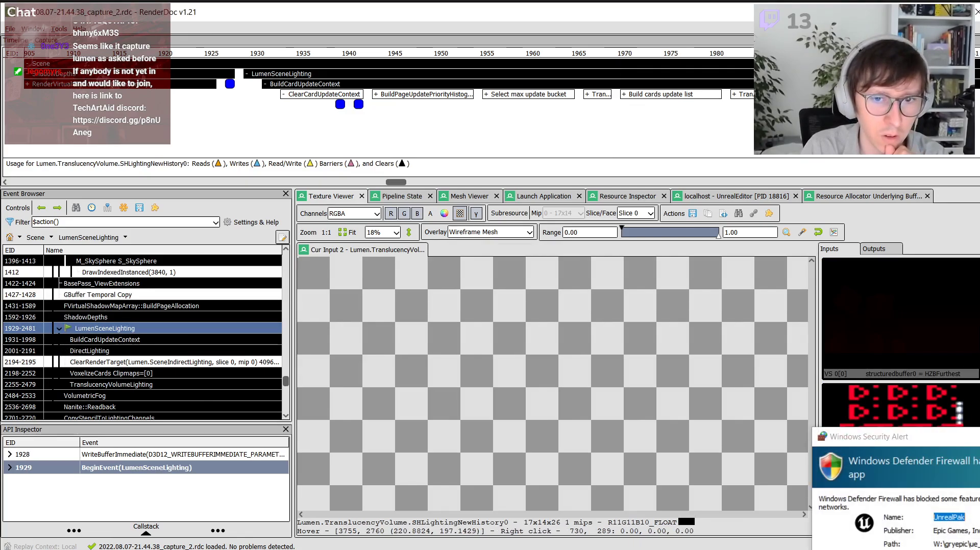
{"action": "left_click", "coordinate": [64, 356]}
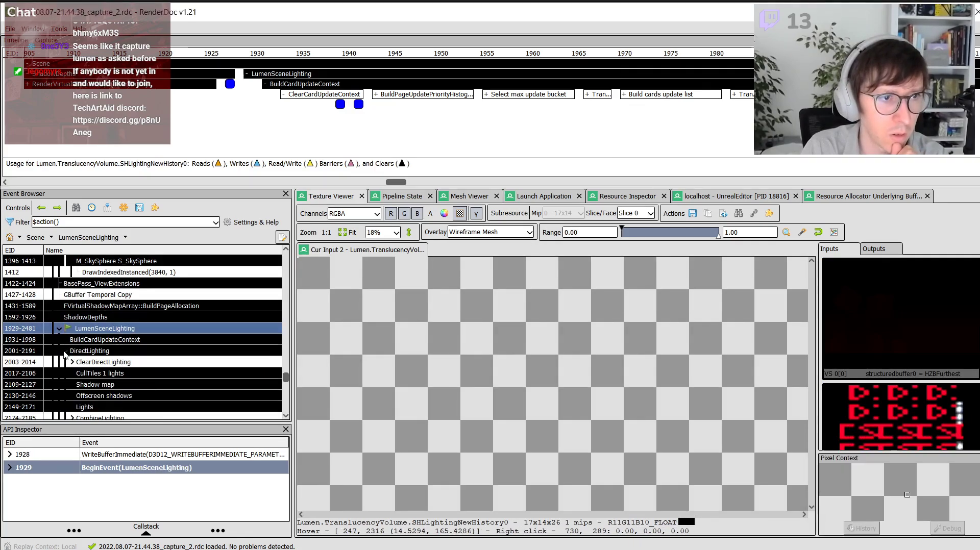
{"action": "left_click", "coordinate": [90, 351]}
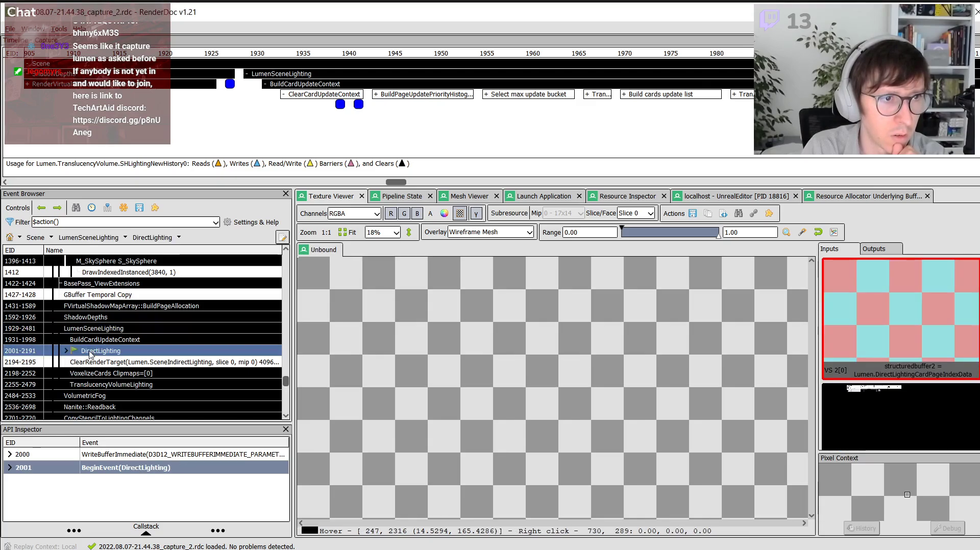
{"action": "scroll", "coordinate": [867, 326], "scroll_direction": "down", "scroll_amount": 2}
{"action": "left_click", "coordinate": [840, 319]}
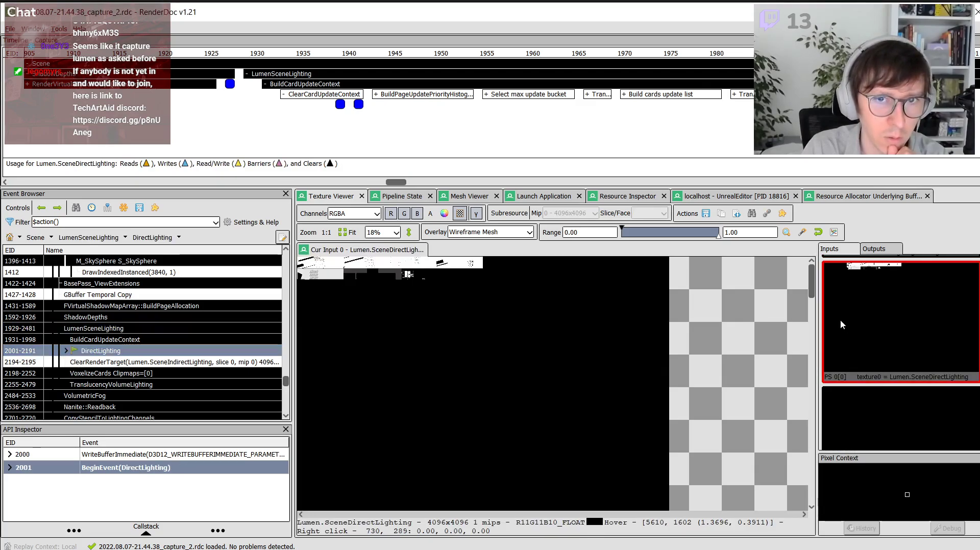
Step: Set the display range's upper limit to 2.50 and examine the small lit surface cards in Lumen.SceneDirectLighting
{"action": "scroll", "coordinate": [357, 295], "scroll_direction": "up", "scroll_amount": 5}
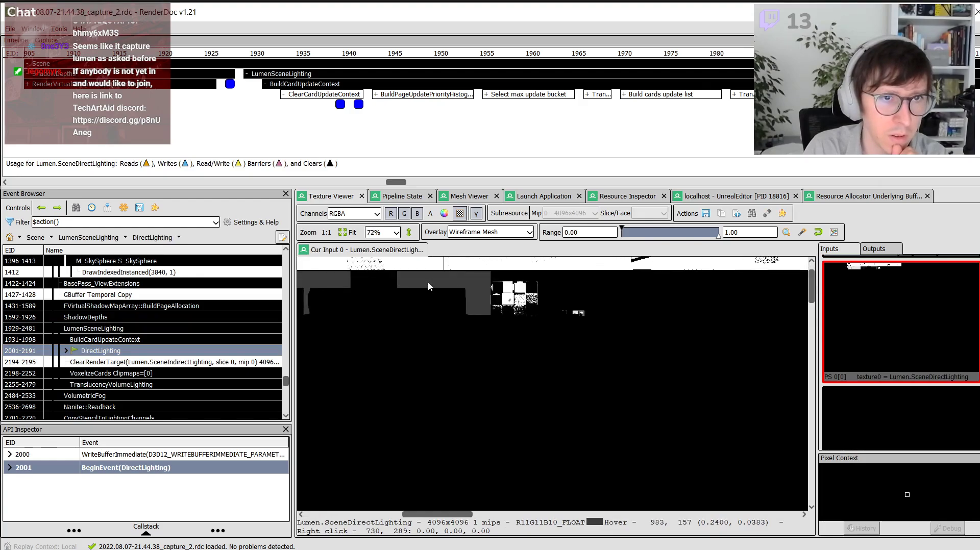
{"action": "scroll", "coordinate": [633, 385], "scroll_direction": "up", "scroll_amount": 5}
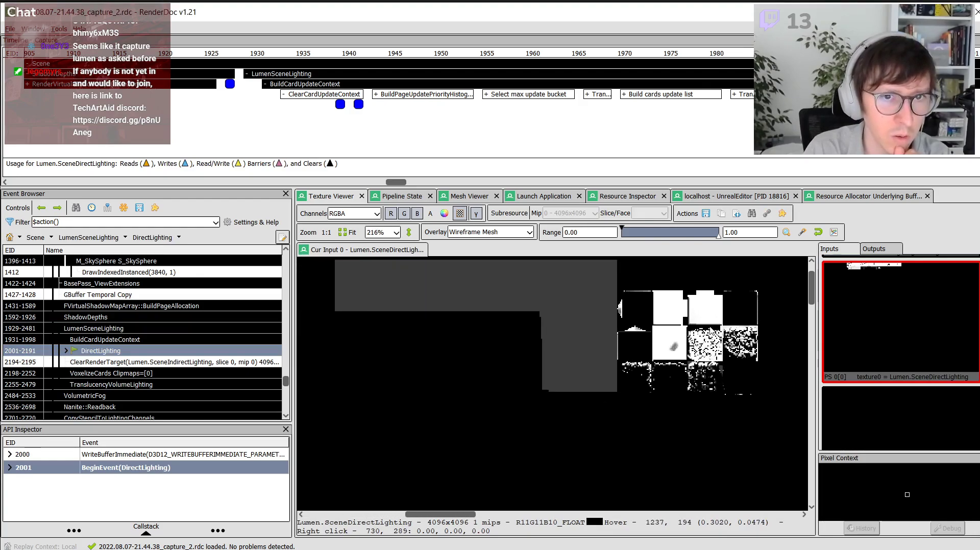
{"action": "scroll", "coordinate": [670, 371], "scroll_direction": "down", "scroll_amount": 5}
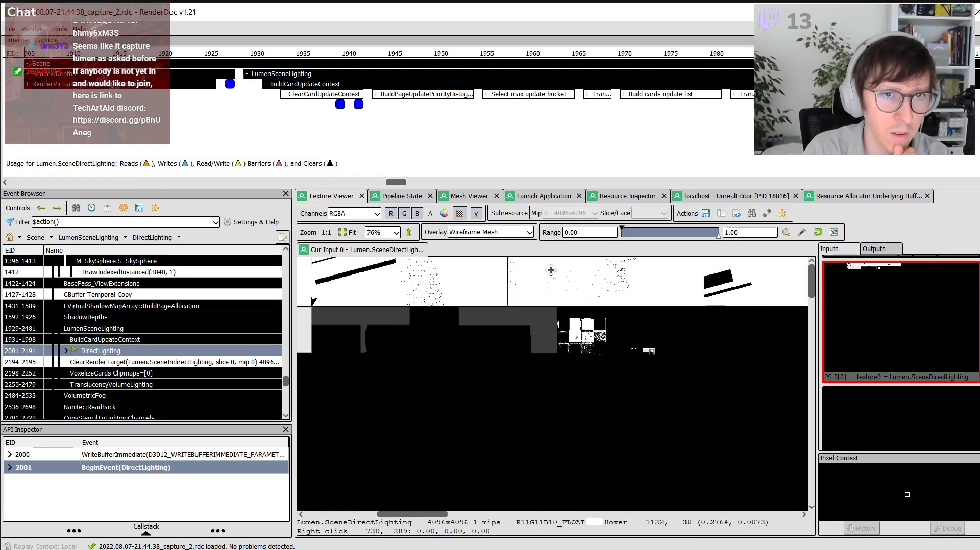
{"action": "left_click_drag", "start_coordinate": [662, 423], "coordinate": [403, 437]}
{"action": "scroll", "coordinate": [445, 387], "scroll_direction": "up", "scroll_amount": 7}
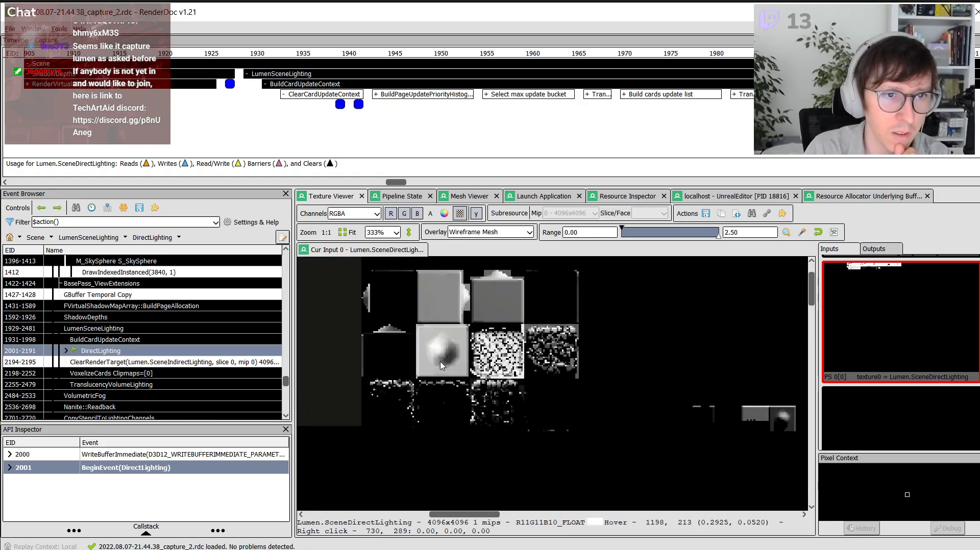
{"action": "scroll", "coordinate": [445, 386], "scroll_direction": "up", "scroll_amount": 3}
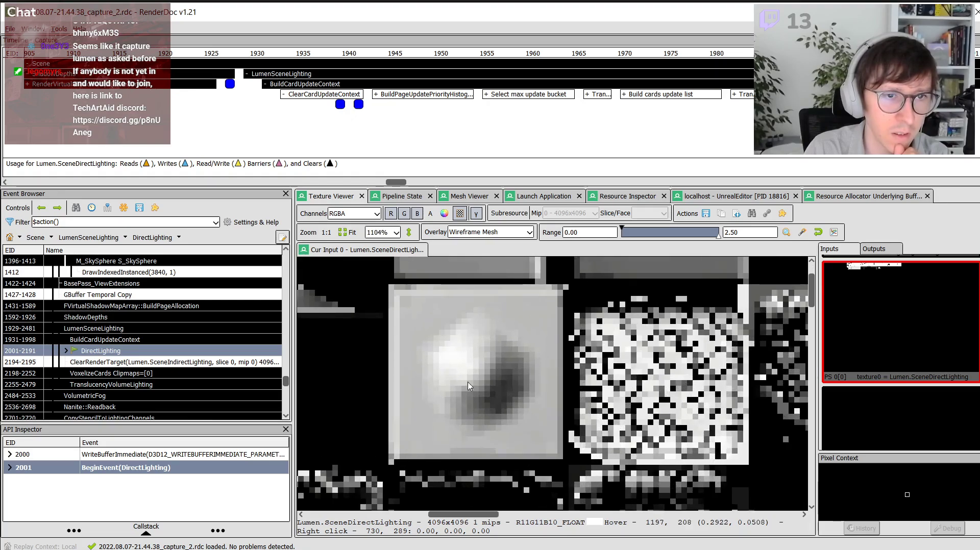
{"action": "scroll", "coordinate": [462, 381], "scroll_direction": "down", "scroll_amount": 2}
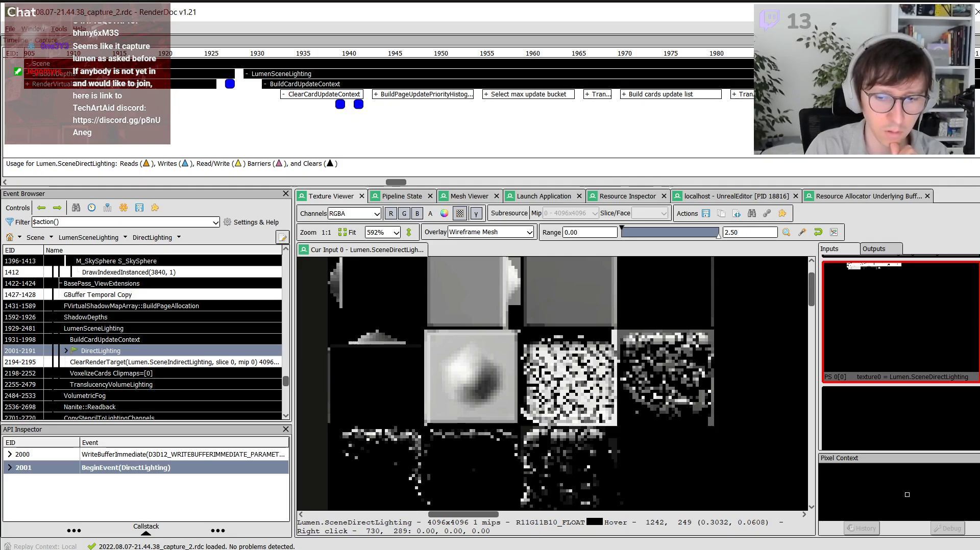
Step: Switch to Unreal Editor, compare the blue cube and the red stone cube with the lit cards, and return to RenderDoc
{"action": "key", "text": "alt+Tab"}
{"action": "left_click_drag", "start_coordinate": [483, 282], "coordinate": [448, 252]}
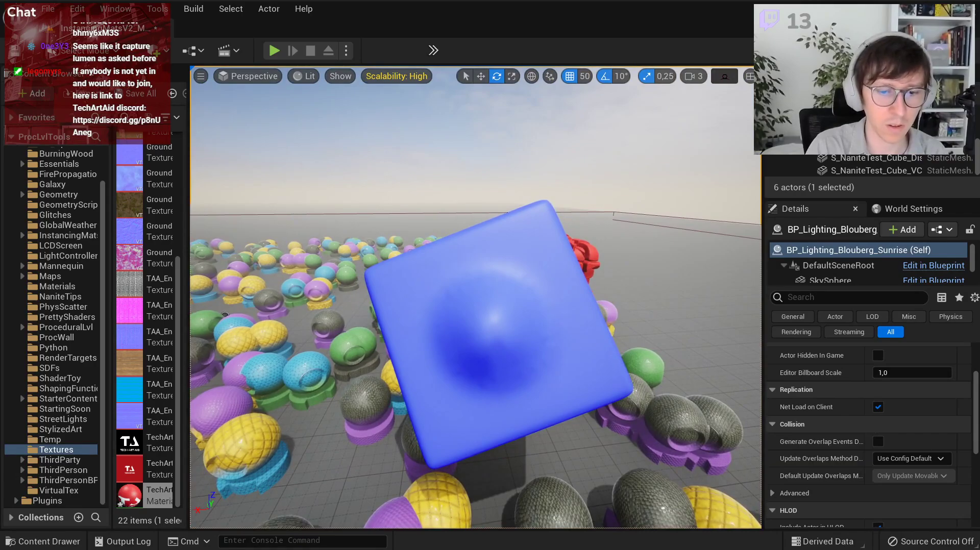
{"action": "key", "text": "alt+Tab"}
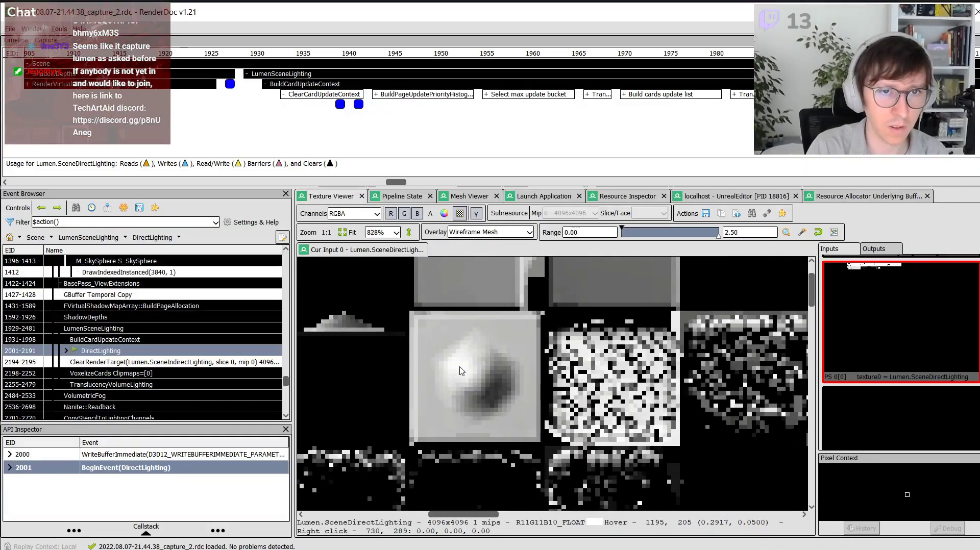
{"action": "scroll", "coordinate": [540, 385], "scroll_direction": "down", "scroll_amount": 2}
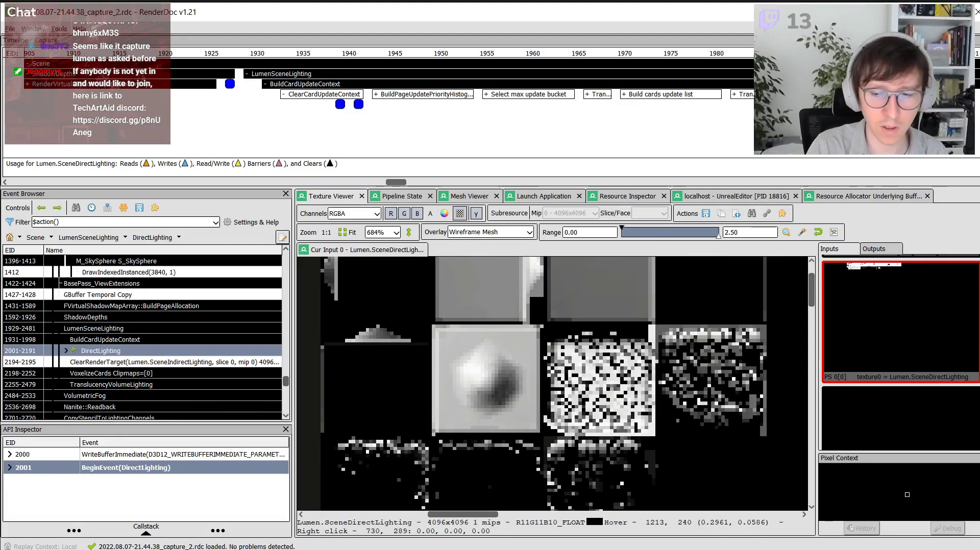
{"action": "key", "text": "alt+Tab"}
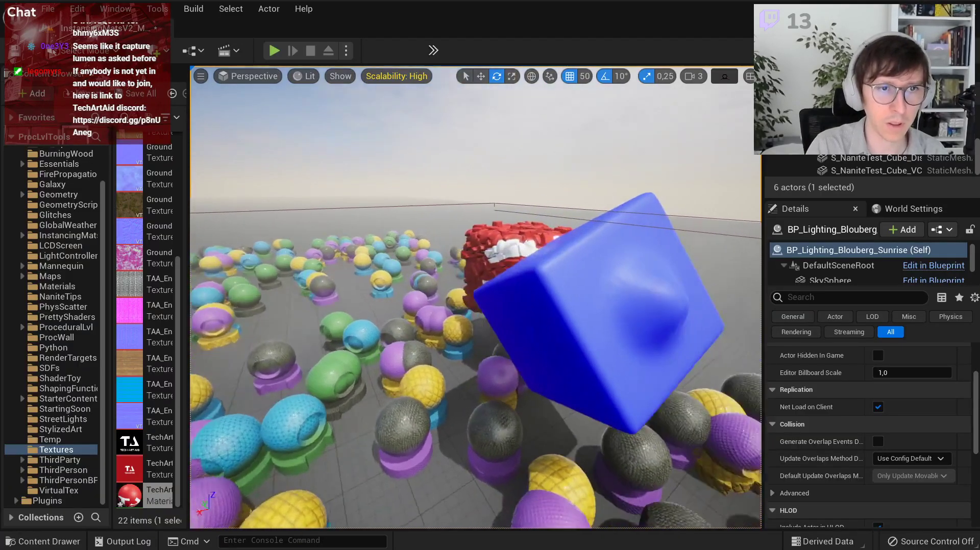
{"action": "key", "text": "w"}
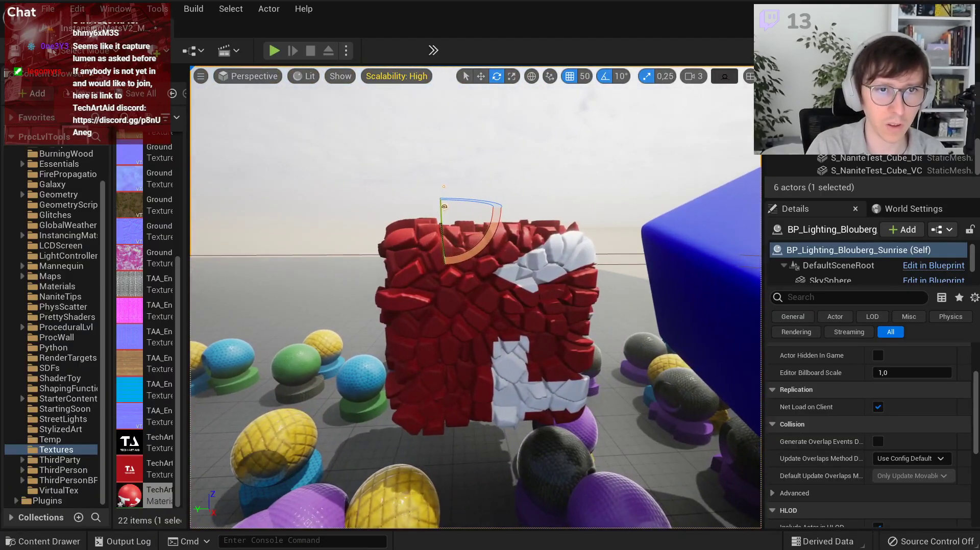
{"action": "key", "text": "alt+Tab"}
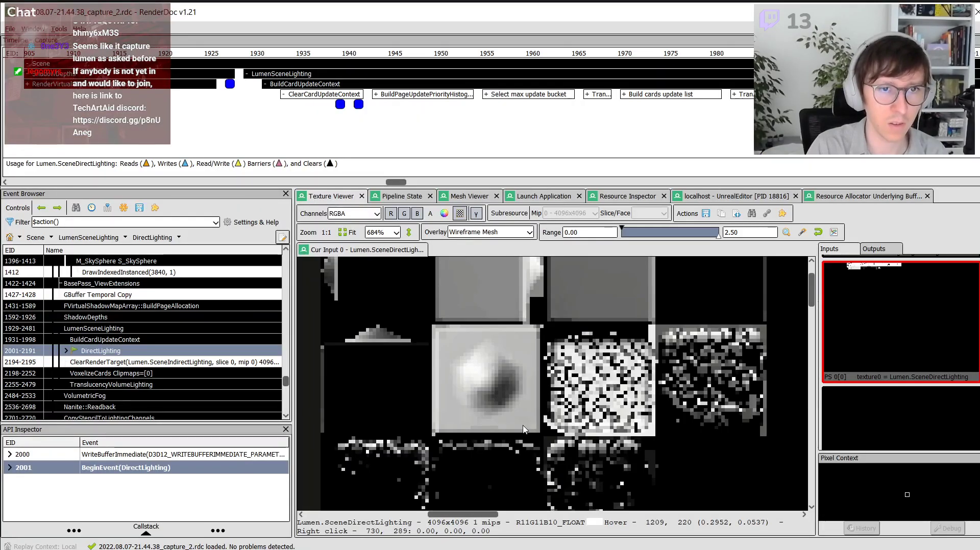
Step: Try an upper display range limit of 10.00 on Lumen.SceneDirectLighting and set it back to 2.50
{"action": "scroll", "coordinate": [590, 417], "scroll_direction": "down", "scroll_amount": 10}
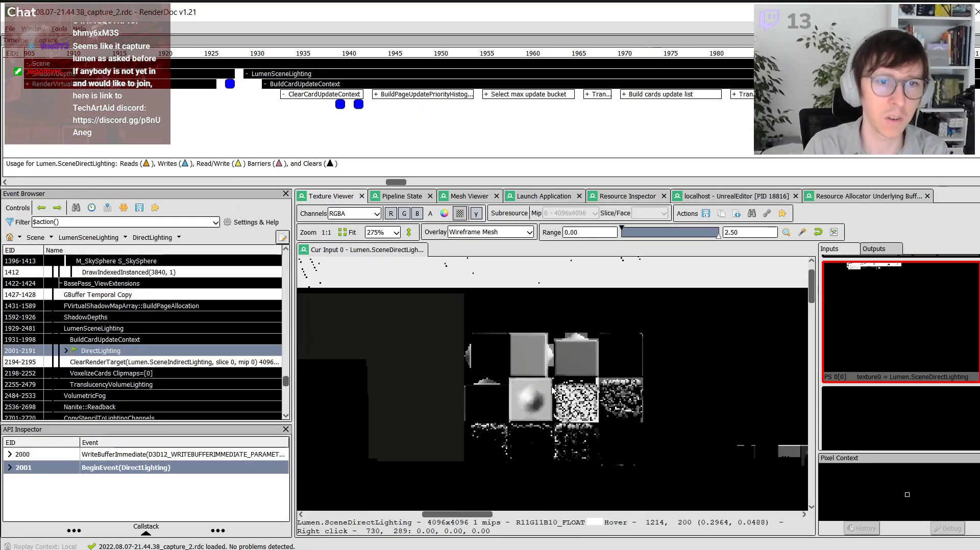
{"action": "scroll", "coordinate": [561, 286], "scroll_direction": "up", "scroll_amount": 5}
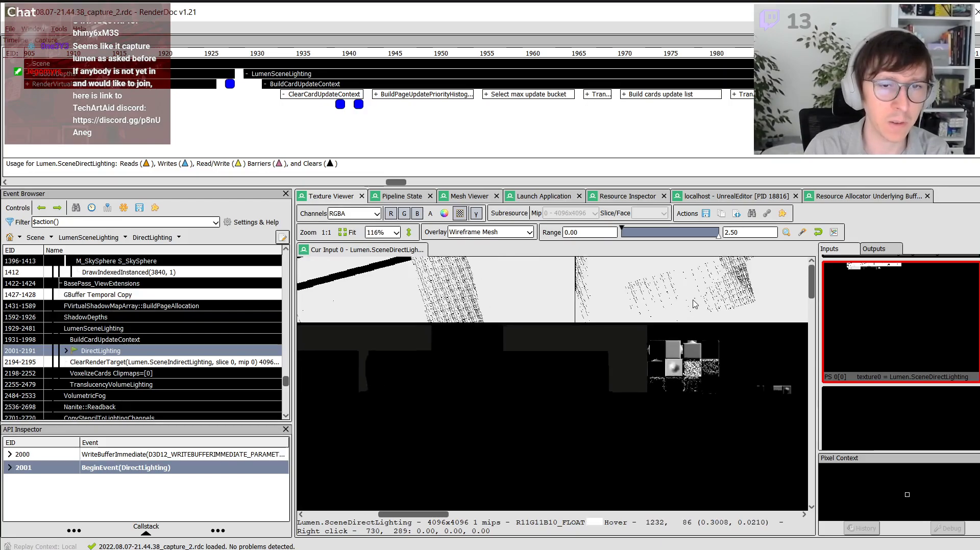
{"action": "scroll", "coordinate": [697, 320], "scroll_direction": "down", "scroll_amount": 5}
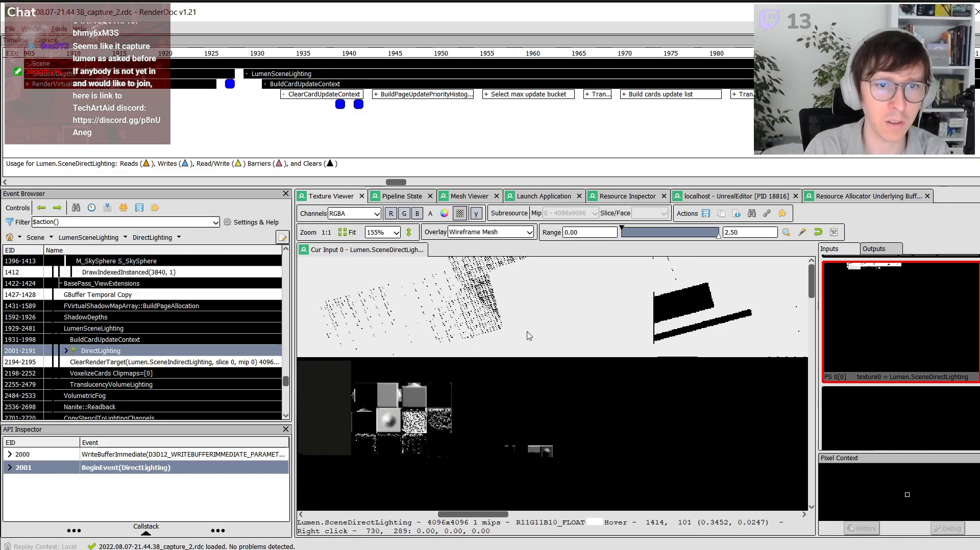
{"action": "left_click", "coordinate": [746, 231]}
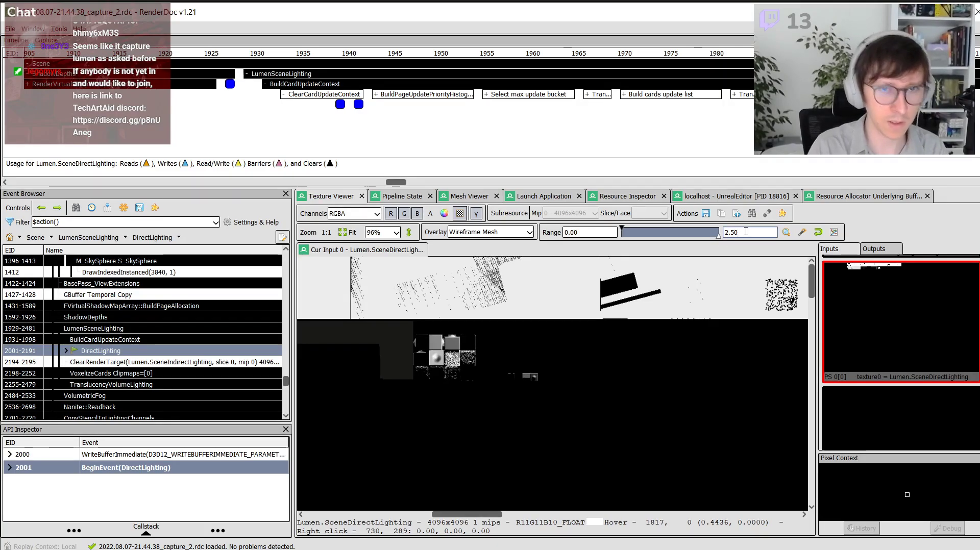
{"action": "key", "text": "Return"}
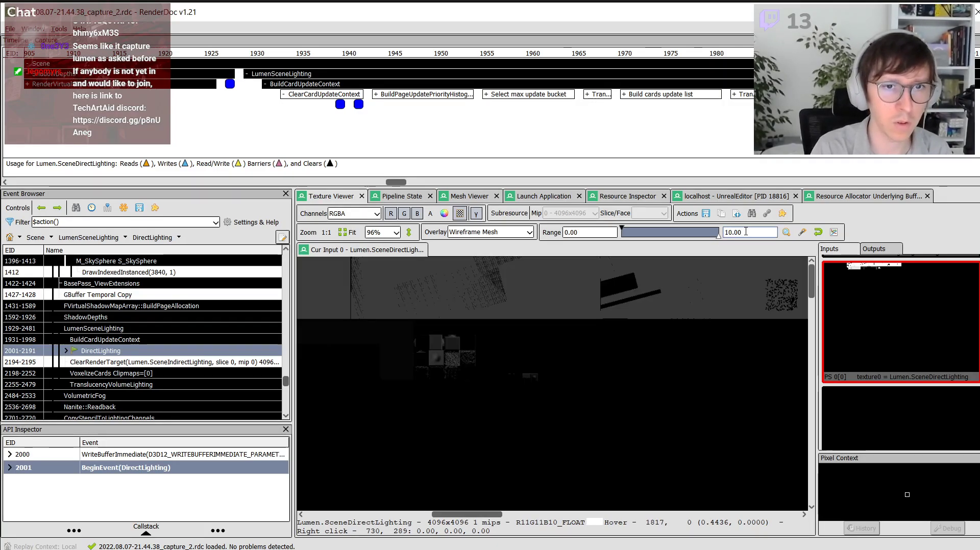
{"action": "type", "text": "2.5"}
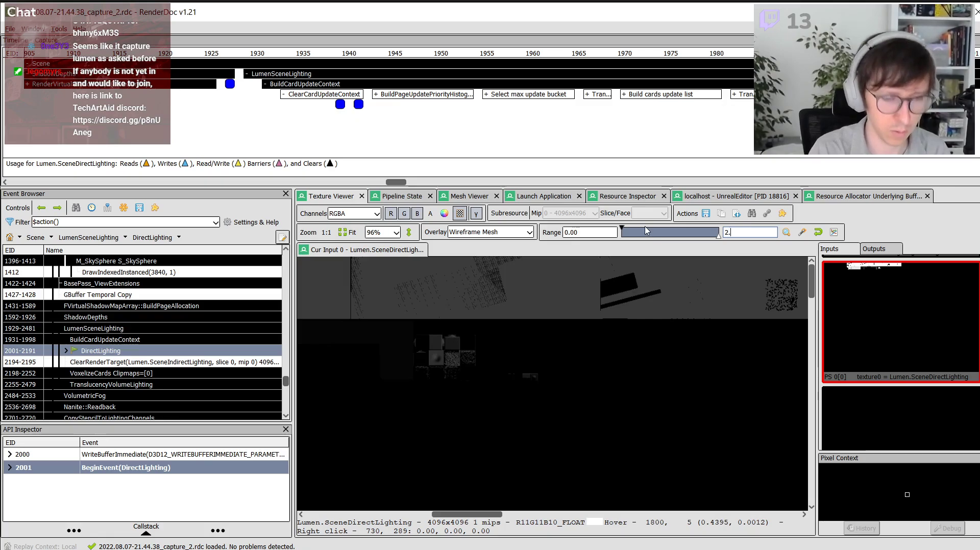
{"action": "key", "text": "Return"}
Step: Display the Lumen.SceneAlbedo input texture of the DirectLighting pass and examine its blue and red cards up close
{"action": "scroll", "coordinate": [898, 357], "scroll_direction": "down", "scroll_amount": 5}
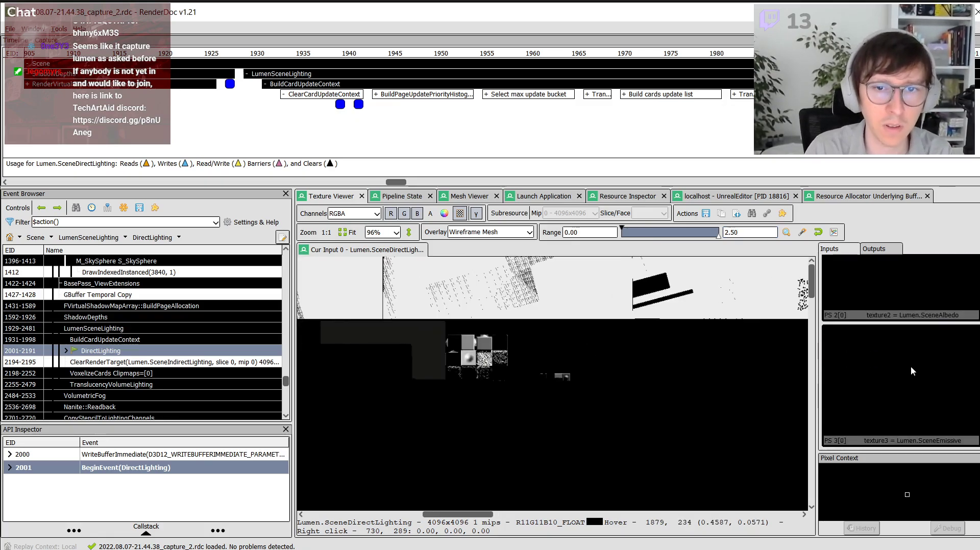
{"action": "left_click", "coordinate": [889, 381]}
{"action": "scroll", "coordinate": [469, 361], "scroll_direction": "up", "scroll_amount": 8}
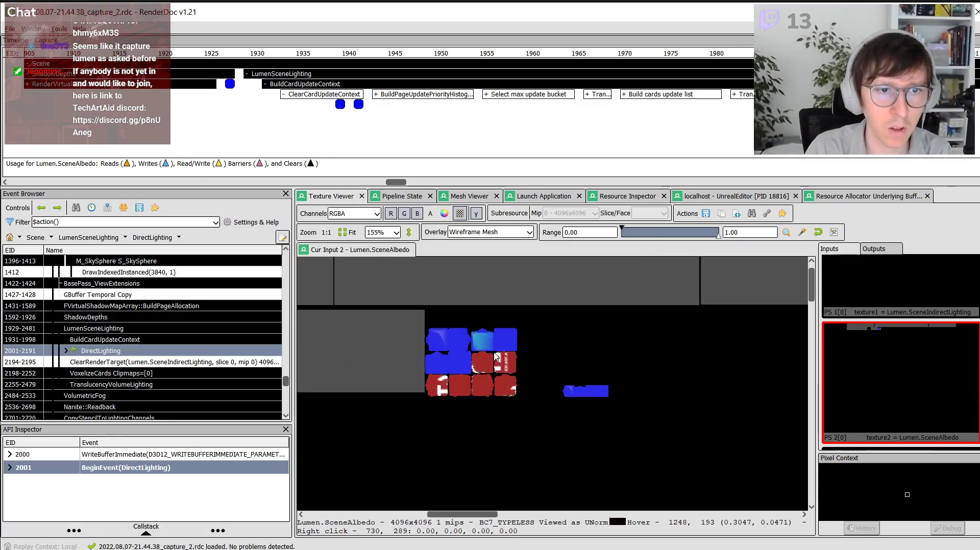
Step: Switch to Unreal Editor, view the red stone cube and blue cube for comparison with the Lumen.SceneAlbedo cards, and return to RenderDoc
{"action": "left_click_drag", "start_coordinate": [470, 361], "coordinate": [583, 332]}
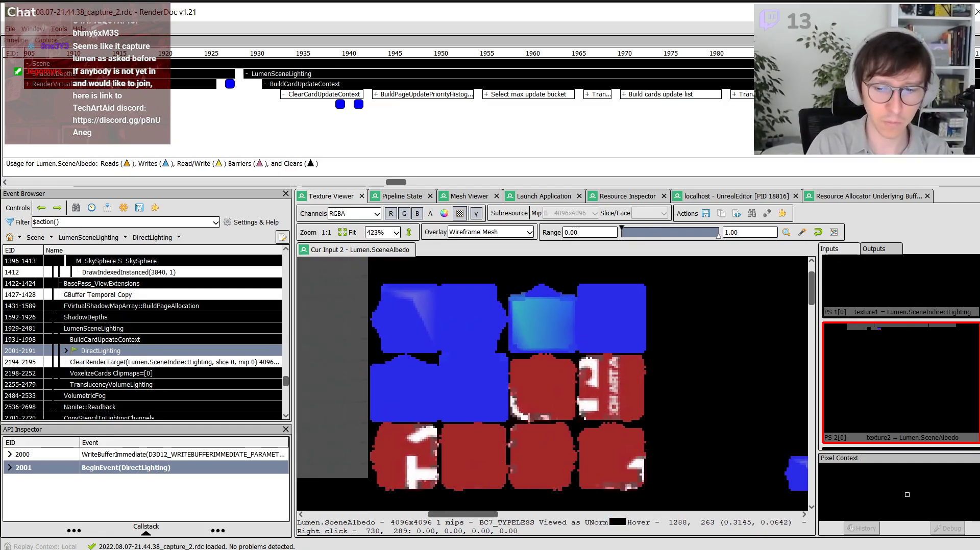
{"action": "key", "text": "alt+Tab"}
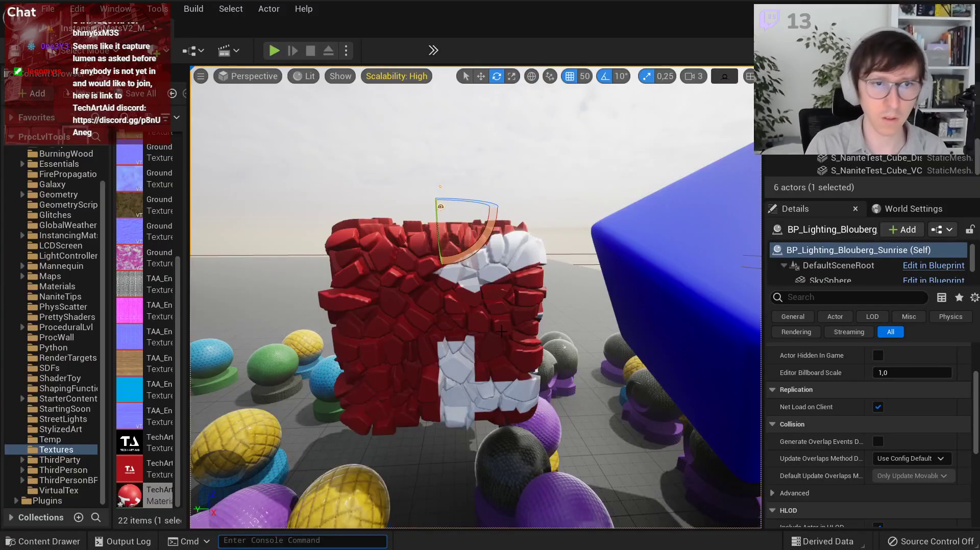
{"action": "key", "text": "a"}
{"action": "key", "text": "s"}
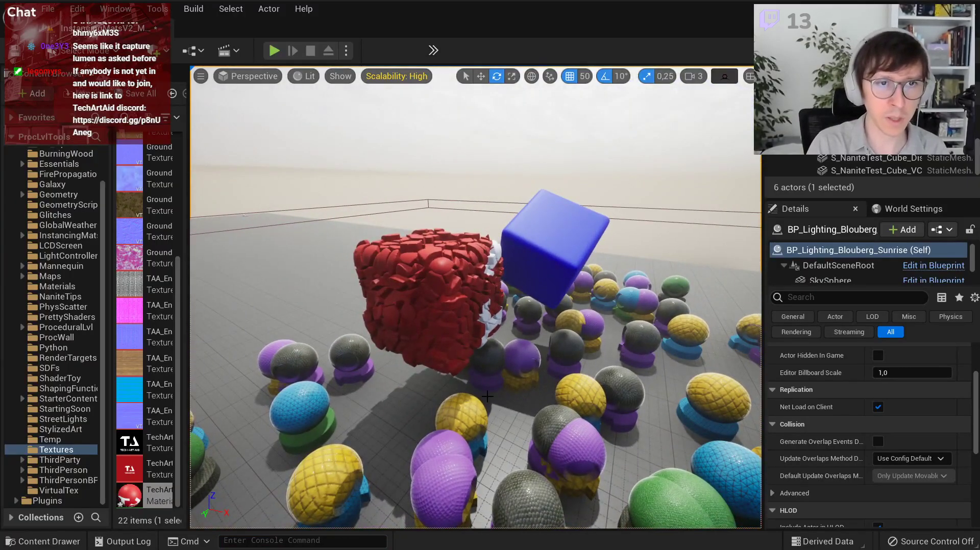
{"action": "key", "text": "alt+Tab"}
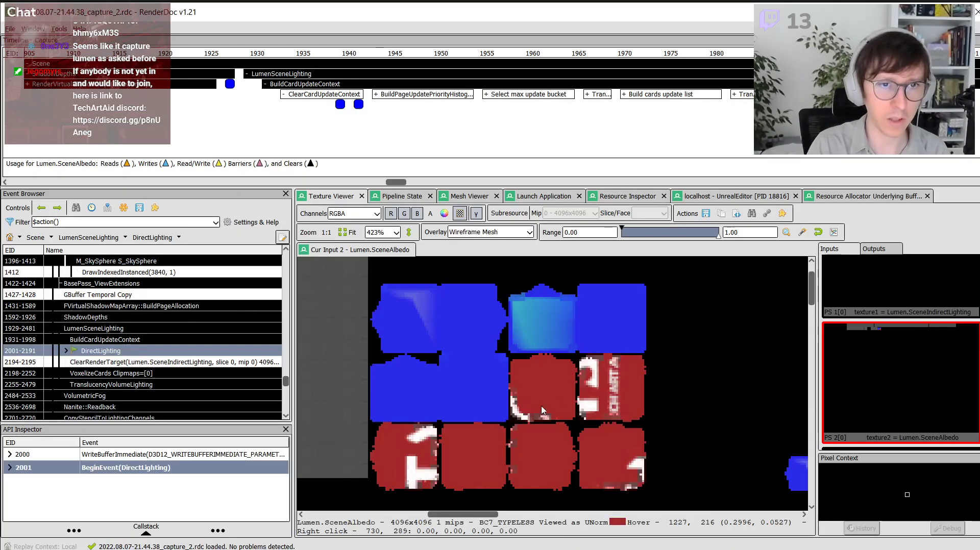
Step: Examine the Lumen.SceneAlbedo atlas around the blue and red cube cards, including the large gray cards beside them
{"action": "scroll", "coordinate": [591, 401], "scroll_direction": "down", "scroll_amount": 1}
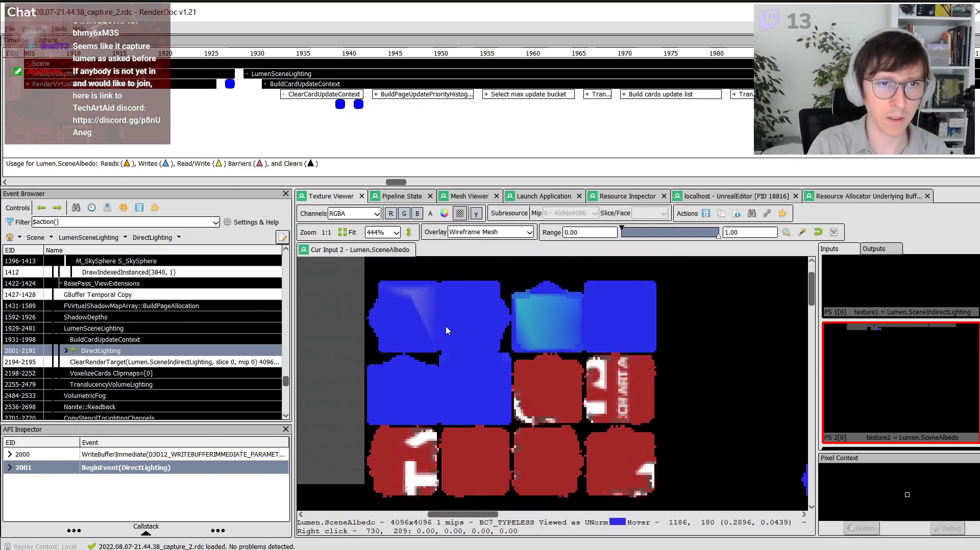
{"action": "scroll", "coordinate": [439, 330], "scroll_direction": "down", "scroll_amount": 8}
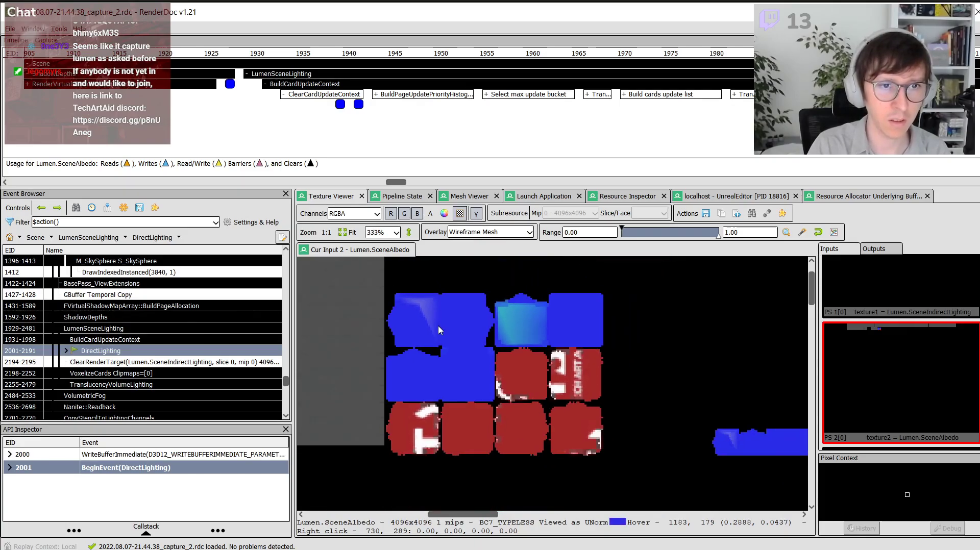
{"action": "left_click_drag", "start_coordinate": [433, 332], "coordinate": [796, 402]}
{"action": "left_click_drag", "start_coordinate": [513, 350], "coordinate": [406, 309]}
{"action": "left_click_drag", "start_coordinate": [613, 327], "coordinate": [490, 328]}
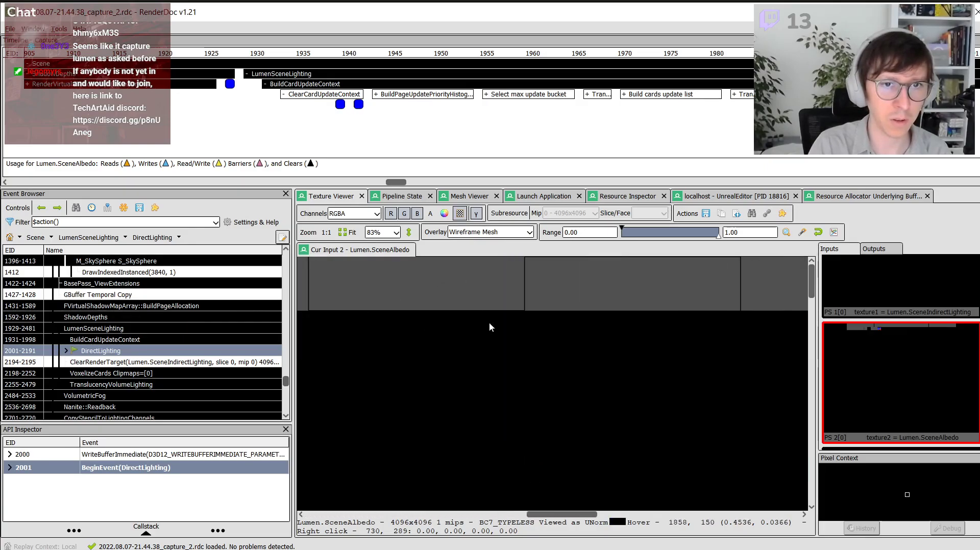
{"action": "mouse_move", "coordinate": [654, 334]}
{"action": "left_mouse_down"}
{"action": "mouse_move", "coordinate": [473, 356]}
{"action": "mouse_move", "coordinate": [887, 376]}
{"action": "left_mouse_up"}
{"action": "left_click_drag", "start_coordinate": [449, 385], "coordinate": [650, 390]}
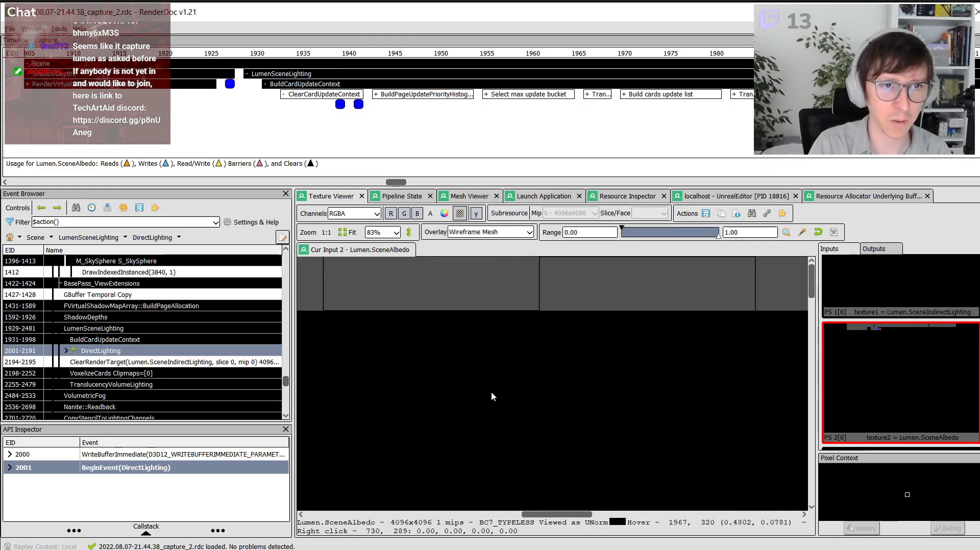
{"action": "left_click_drag", "start_coordinate": [492, 398], "coordinate": [745, 393]}
{"action": "left_click_drag", "start_coordinate": [465, 387], "coordinate": [577, 379]}
{"action": "scroll", "coordinate": [535, 372], "scroll_direction": "up", "scroll_amount": 7}
{"action": "scroll", "coordinate": [535, 372], "scroll_direction": "up", "scroll_amount": 15}
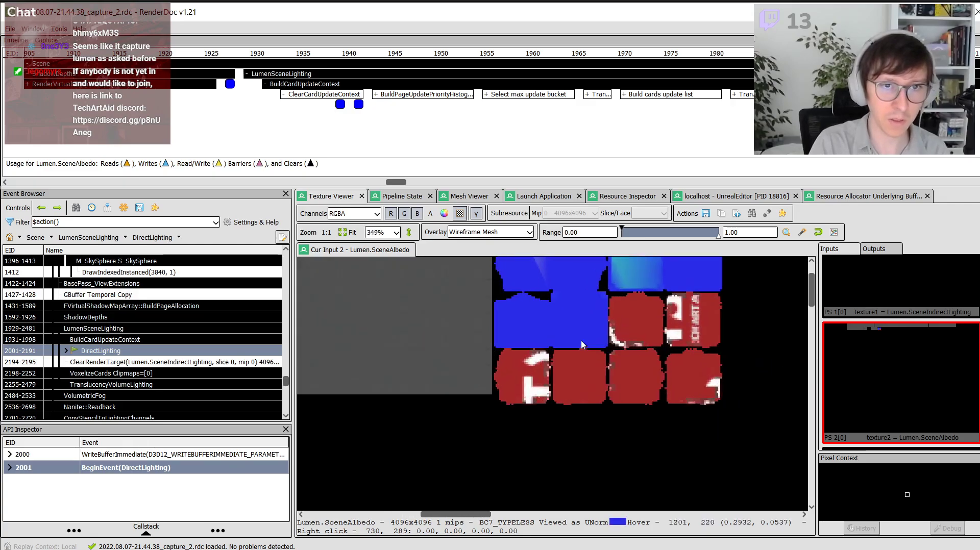
Step: Examine the cube cards in Lumen.SceneAlbedo up close and inspect pixels on a red card
{"action": "scroll", "coordinate": [584, 368], "scroll_direction": "up", "scroll_amount": 1}
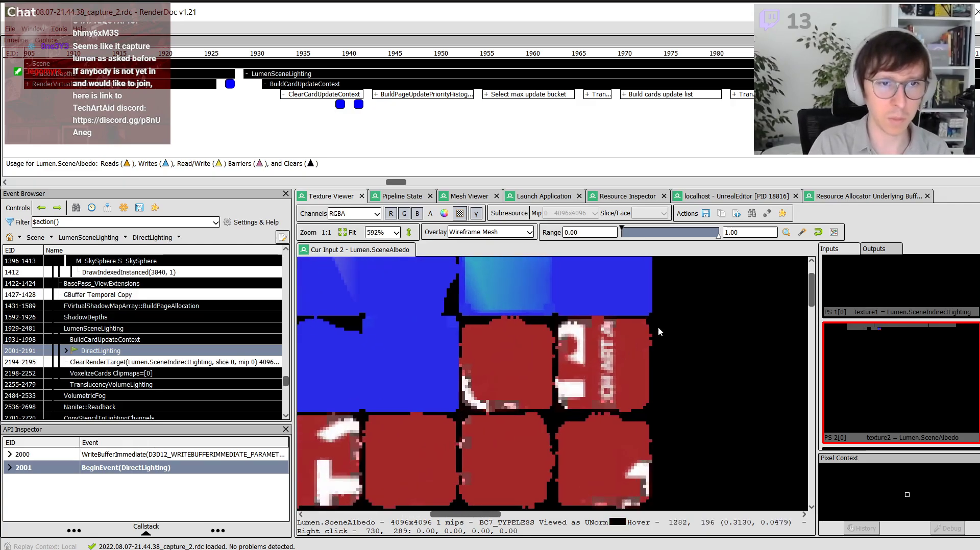
{"action": "scroll", "coordinate": [506, 333], "scroll_direction": "down", "scroll_amount": 2}
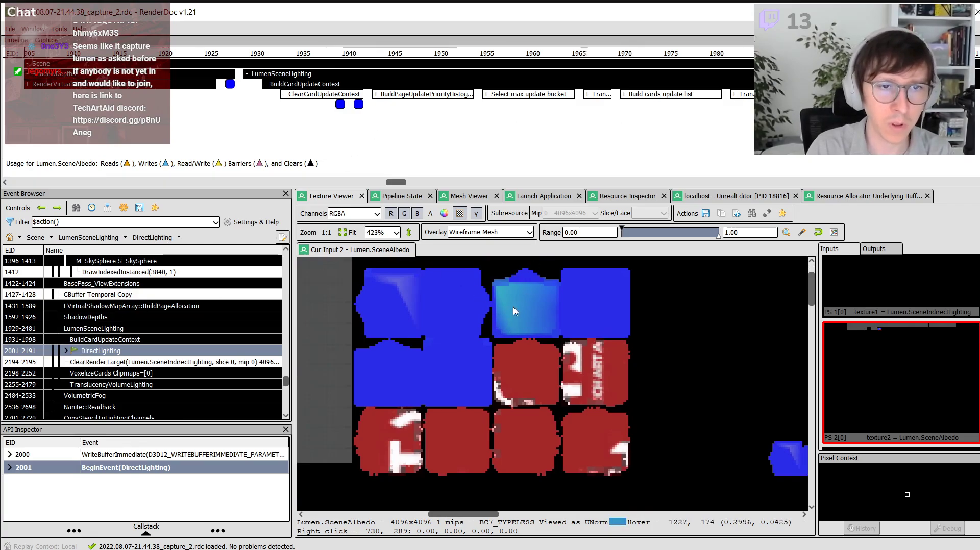
{"action": "scroll", "coordinate": [864, 403], "scroll_direction": "down", "scroll_amount": 2}
{"action": "scroll", "coordinate": [864, 403], "scroll_direction": "up", "scroll_amount": 2}
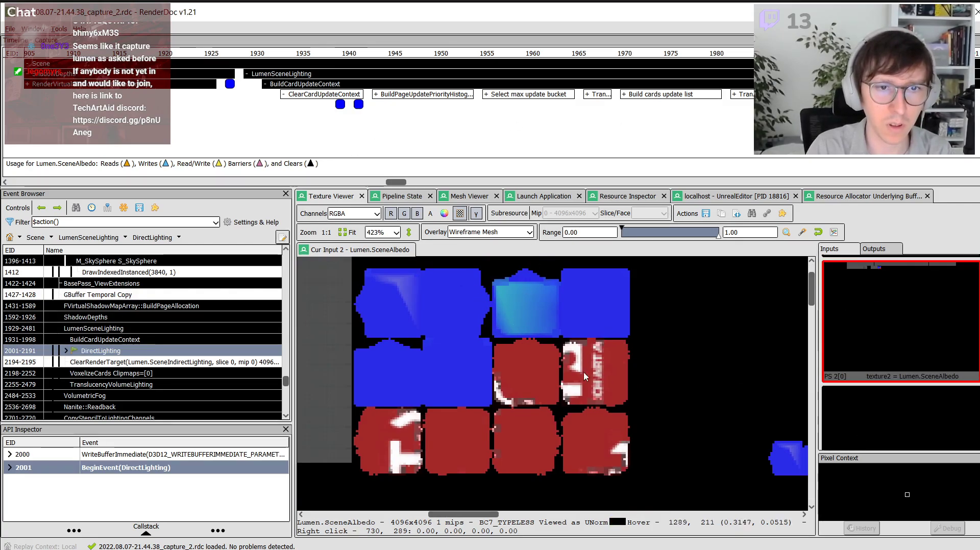
{"action": "right_click", "coordinate": [534, 363]}
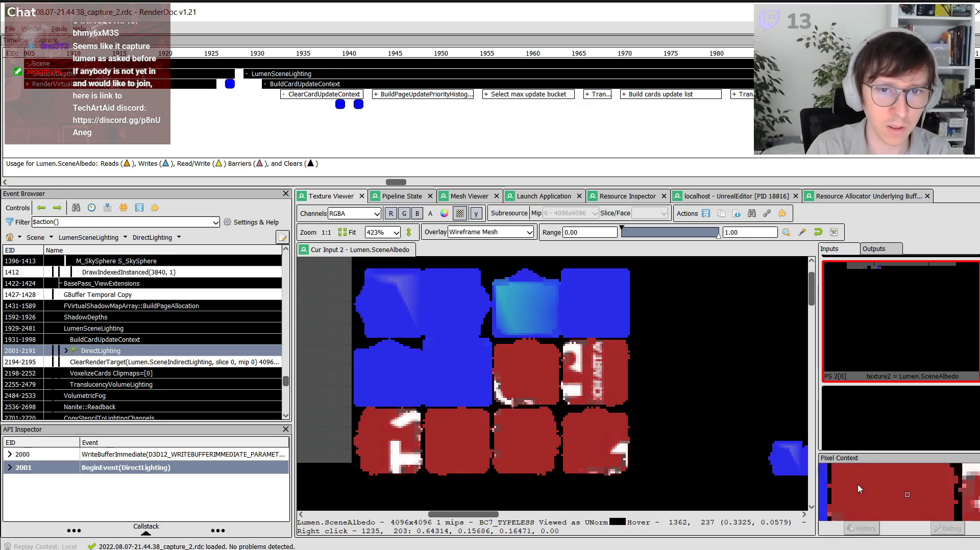
{"action": "right_click", "coordinate": [525, 378]}
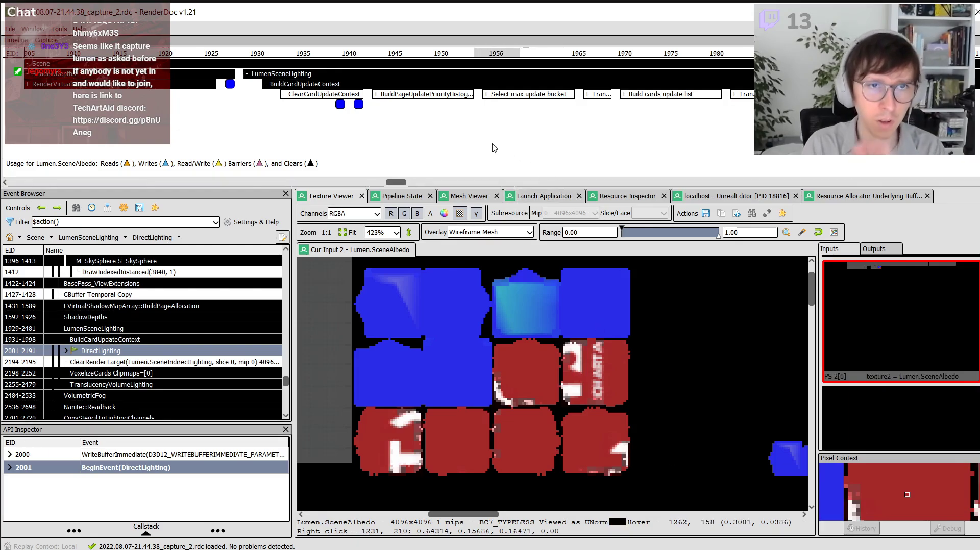
Step: Expand the DirectLighting pass and its CullTiles 1 lights group to look through the light tile culling events
{"action": "left_click", "coordinate": [65, 351]}
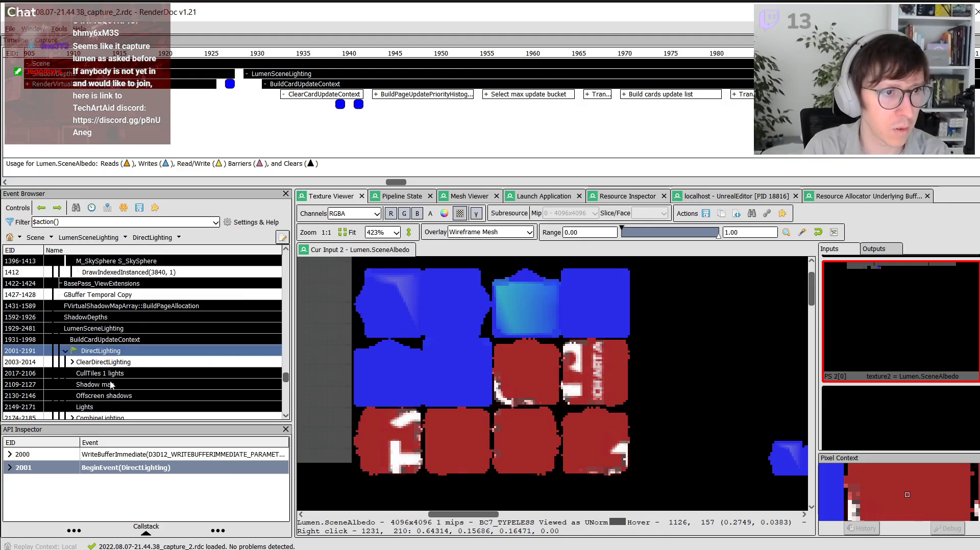
{"action": "scroll", "coordinate": [110, 385], "scroll_direction": "down", "scroll_amount": 2}
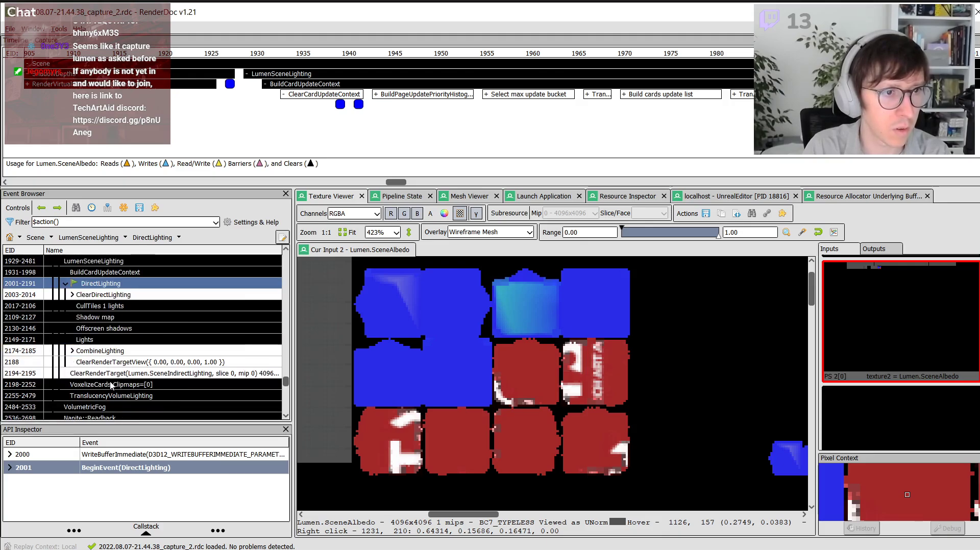
{"action": "left_click", "coordinate": [102, 307]}
{"action": "left_click", "coordinate": [72, 306]}
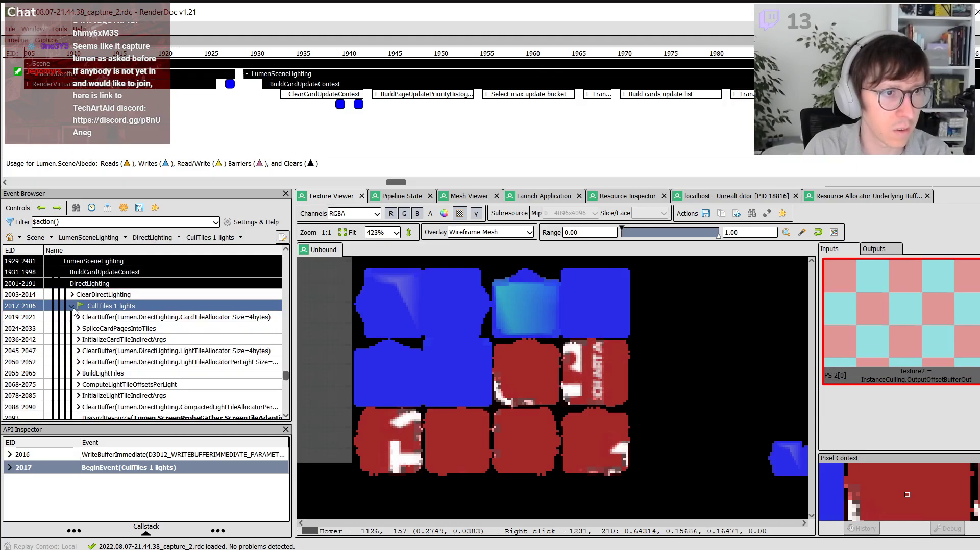
{"action": "scroll", "coordinate": [138, 376], "scroll_direction": "down", "scroll_amount": 1}
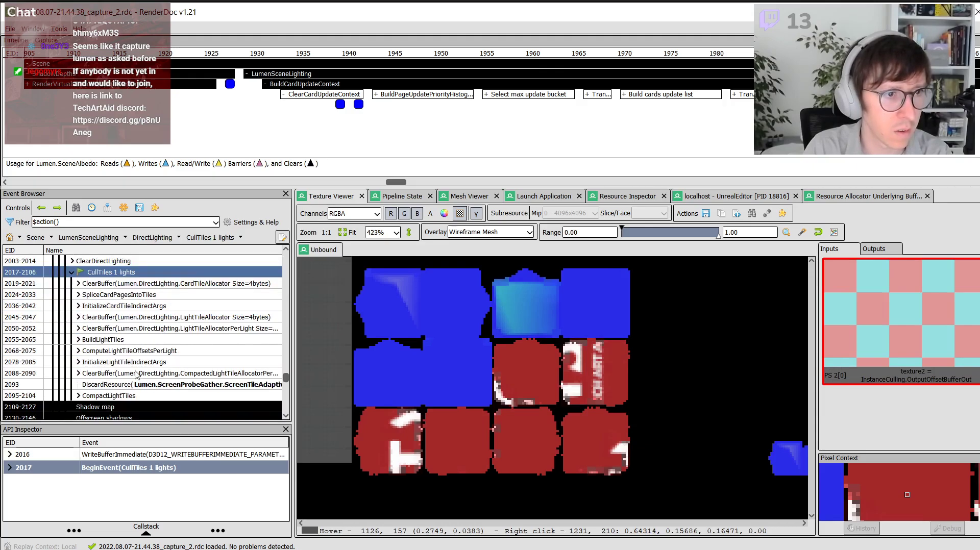
Step: Select the BuildLightTiles event and list its output textures
{"action": "left_click", "coordinate": [114, 340]}
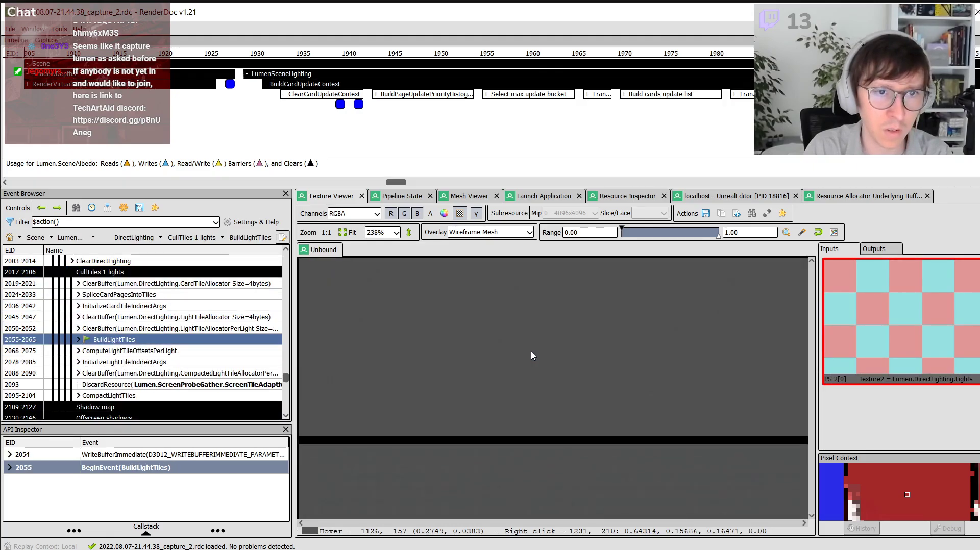
{"action": "scroll", "coordinate": [530, 354], "scroll_direction": "down", "scroll_amount": 5}
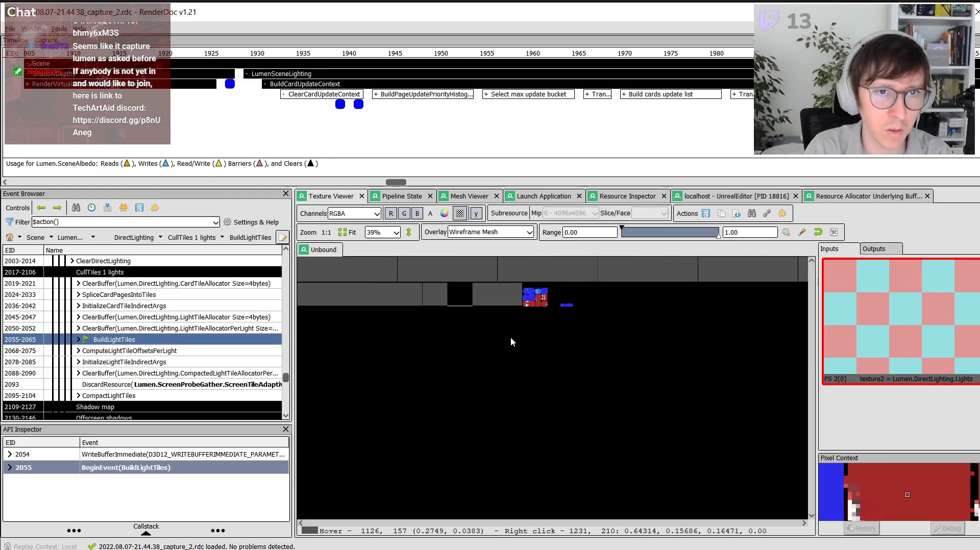
{"action": "scroll", "coordinate": [512, 342], "scroll_direction": "up", "scroll_amount": 3}
{"action": "left_click", "coordinate": [881, 249]}
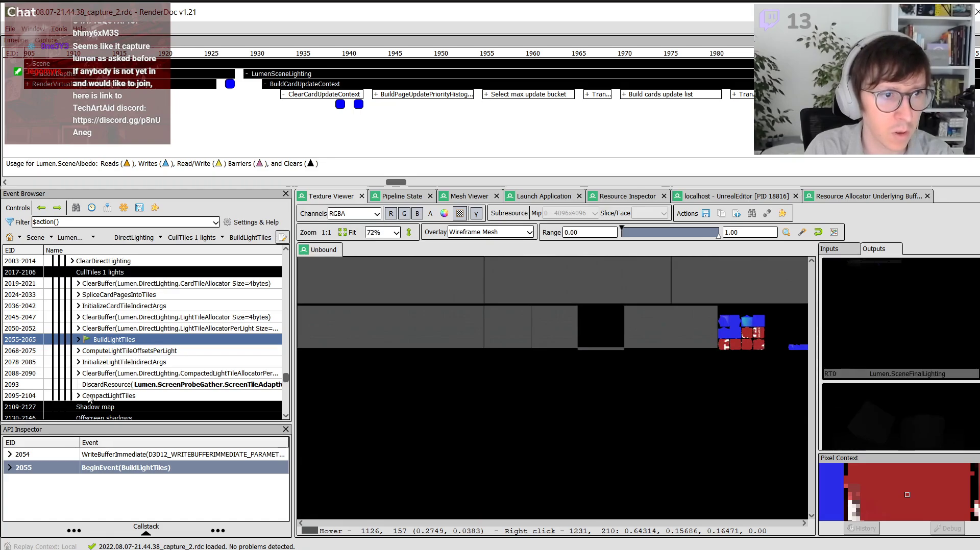
Step: Select the Lights pass under DirectLighting and examine the cube cards in its Lumen.SceneNormal input
{"action": "scroll", "coordinate": [95, 399], "scroll_direction": "down", "scroll_amount": 2}
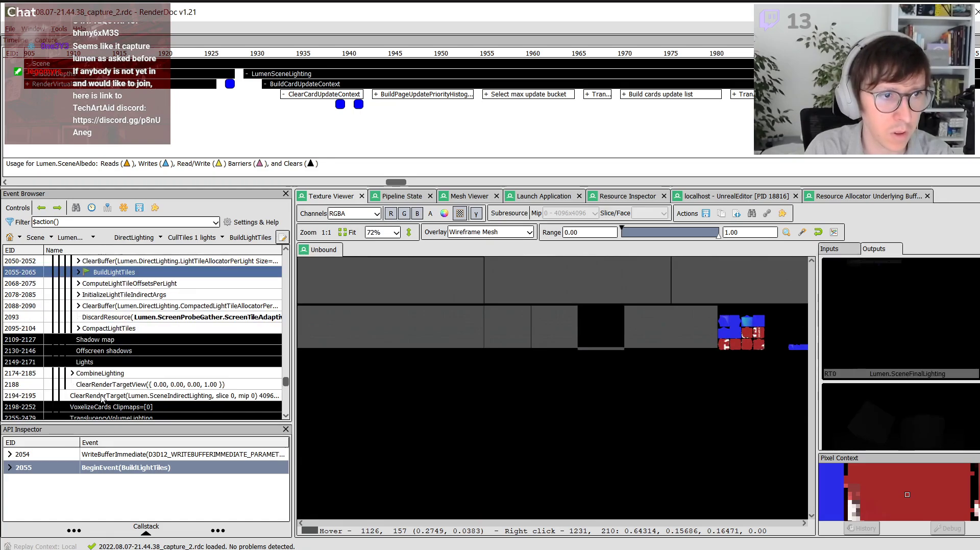
{"action": "left_click", "coordinate": [86, 362]}
{"action": "scroll", "coordinate": [642, 354], "scroll_direction": "down", "scroll_amount": 5}
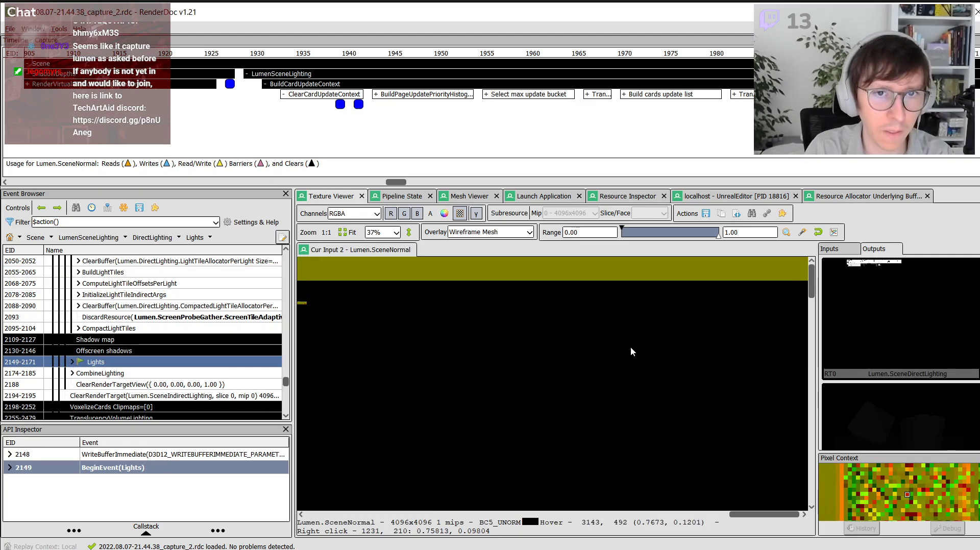
{"action": "scroll", "coordinate": [449, 283], "scroll_direction": "up", "scroll_amount": 10}
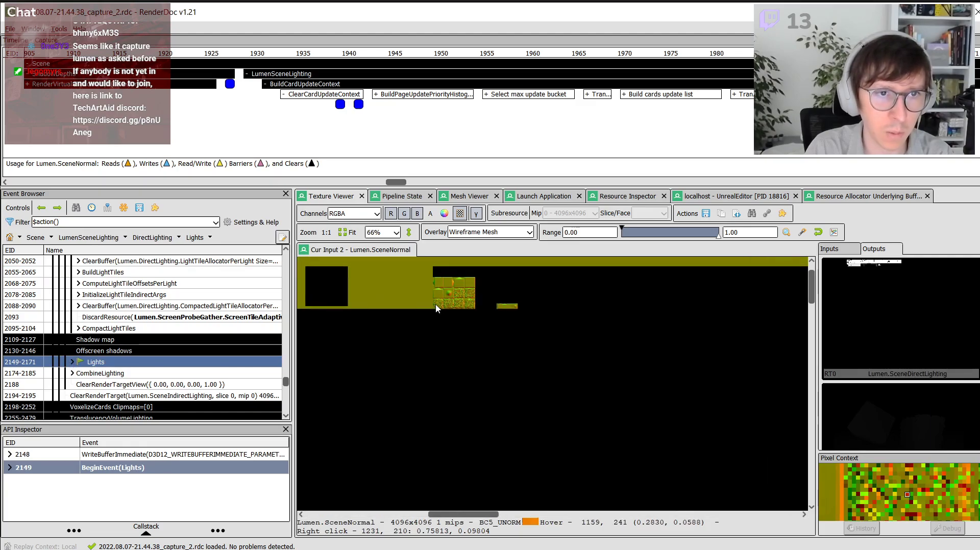
{"action": "scroll", "coordinate": [463, 288], "scroll_direction": "up", "scroll_amount": 2}
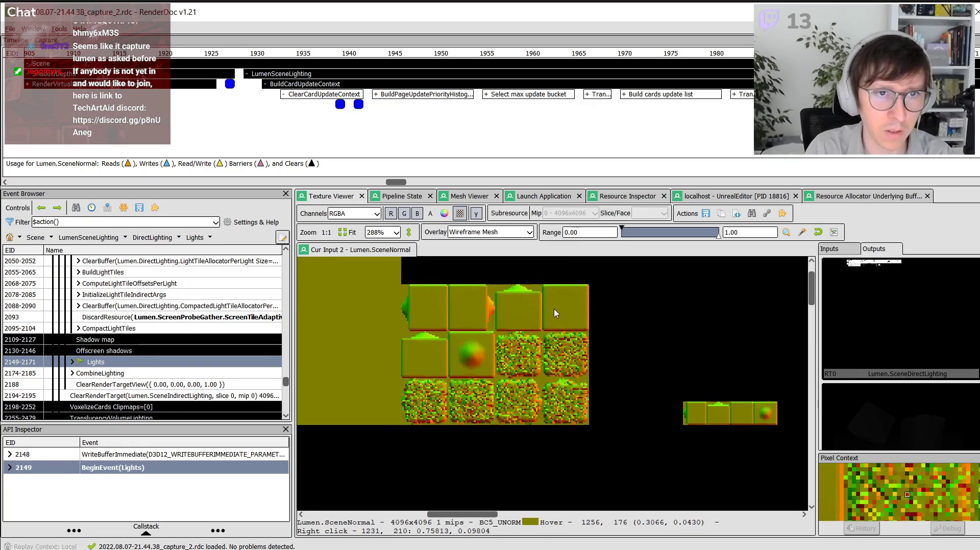
{"action": "scroll", "coordinate": [877, 368], "scroll_direction": "down", "scroll_amount": 1}
{"action": "scroll", "coordinate": [878, 369], "scroll_direction": "up", "scroll_amount": 1}
Step: Display the Lights pass's Lumen.SceneDirectLighting output and select the IndirectDraw(<6, 10448>) event under InstancingMatsV2_Map.BP_Lighting_Blouberg_Sunrise
{"action": "left_click", "coordinate": [870, 333]}
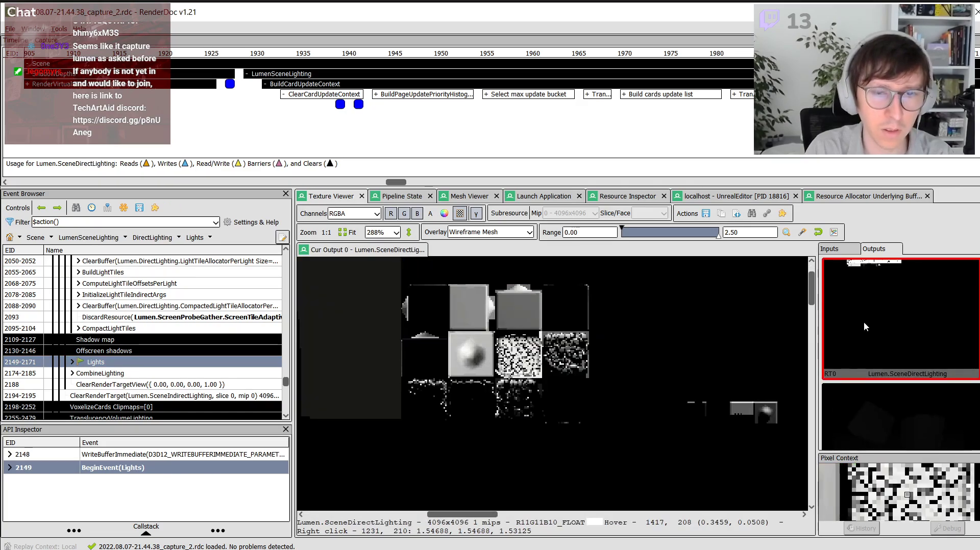
{"action": "scroll", "coordinate": [458, 354], "scroll_direction": "up", "scroll_amount": 2}
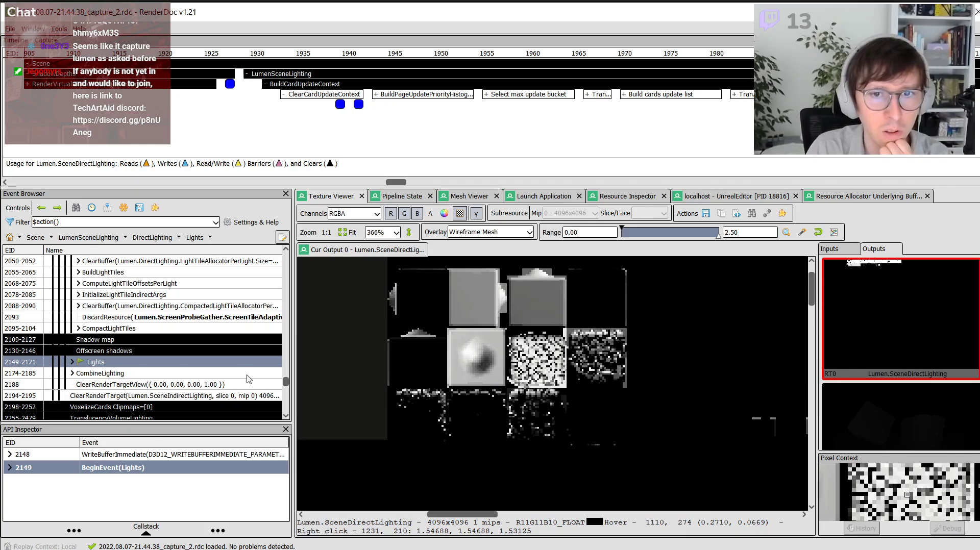
{"action": "left_click", "coordinate": [72, 363]}
{"action": "left_click", "coordinate": [78, 373]}
{"action": "left_click", "coordinate": [105, 387]}
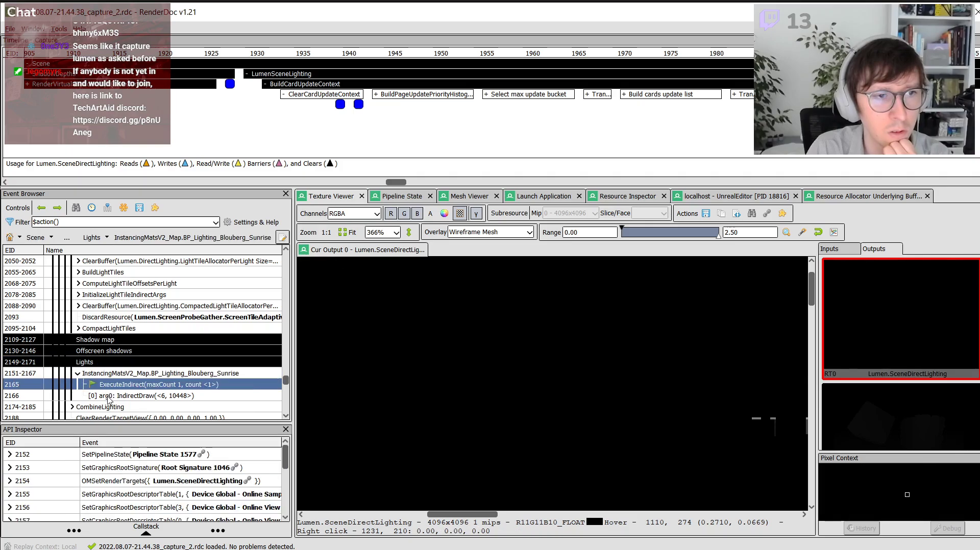
{"action": "key", "text": "Up"}
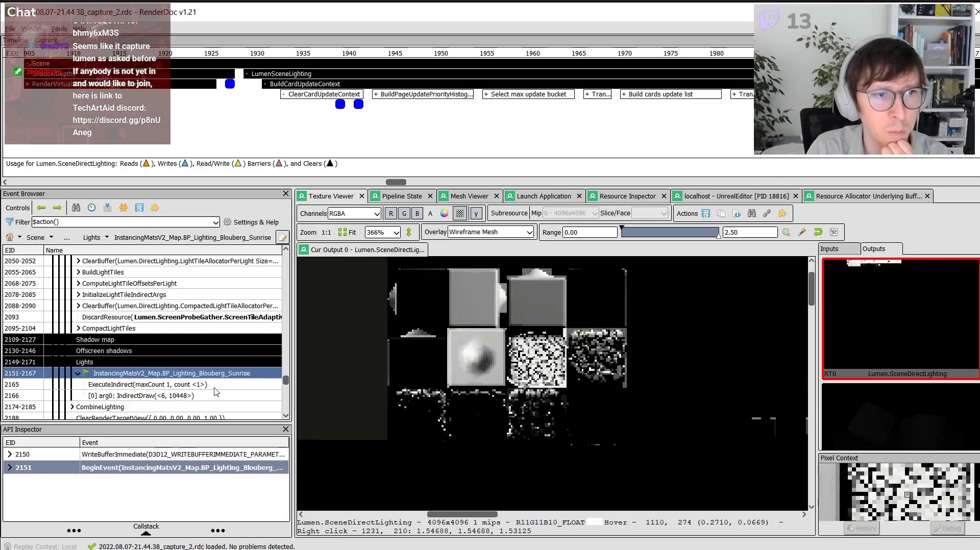
{"action": "left_click", "coordinate": [211, 396]}
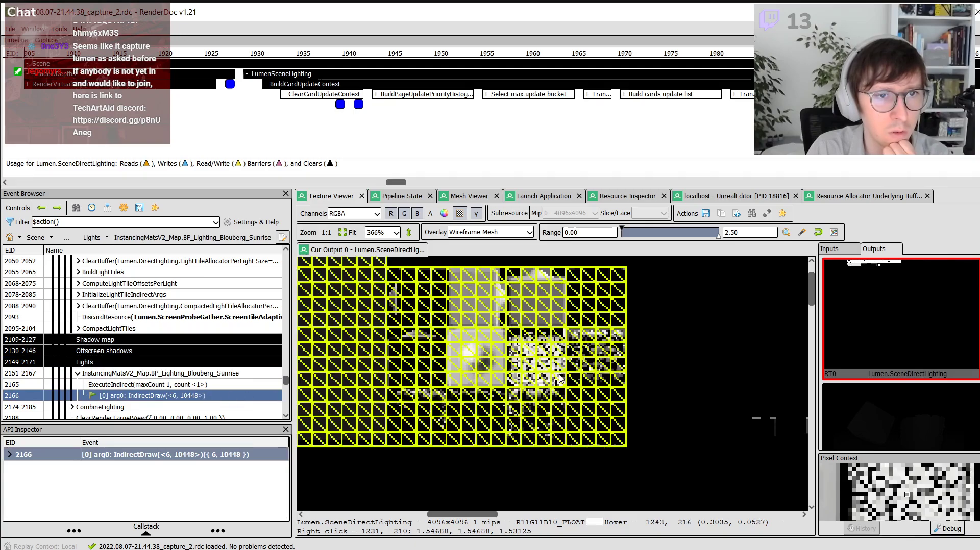
Step: Examine the wireframe tile grid that the indirect draw lays over the cards in Lumen.SceneDirectLighting
{"action": "scroll", "coordinate": [612, 396], "scroll_direction": "down", "scroll_amount": 3}
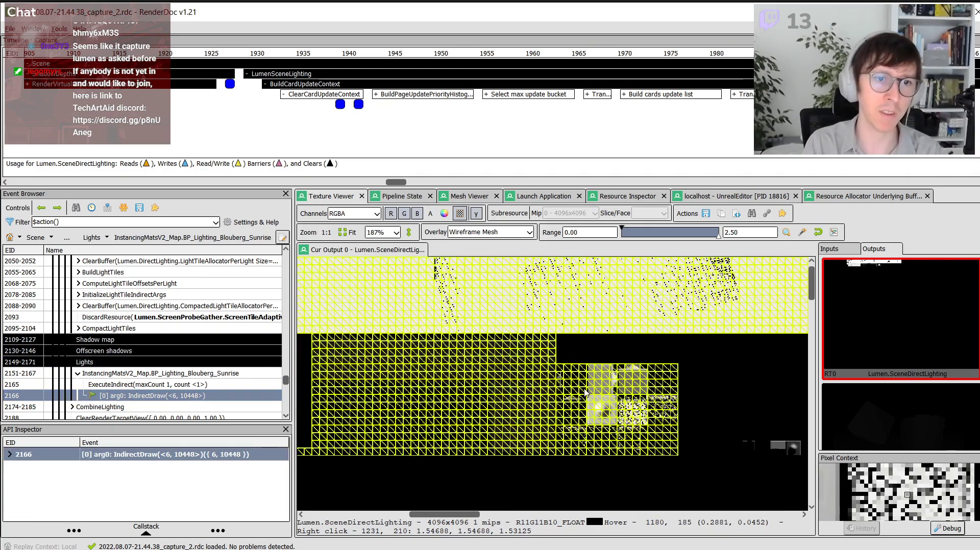
{"action": "scroll", "coordinate": [591, 395], "scroll_direction": "up", "scroll_amount": 2}
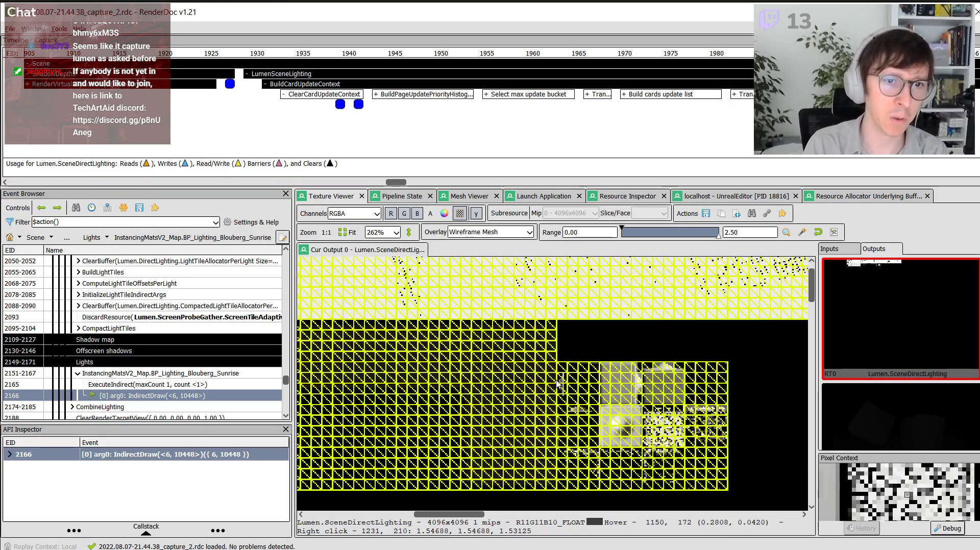
{"action": "scroll", "coordinate": [561, 384], "scroll_direction": "up", "scroll_amount": 1}
{"action": "scroll", "coordinate": [567, 381], "scroll_direction": "down", "scroll_amount": 1}
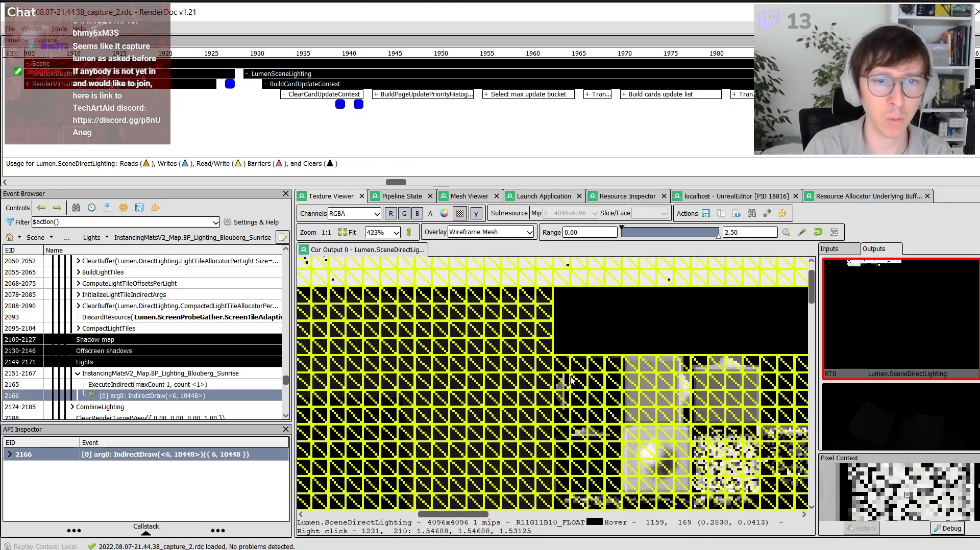
{"action": "scroll", "coordinate": [567, 403], "scroll_direction": "down", "scroll_amount": 10}
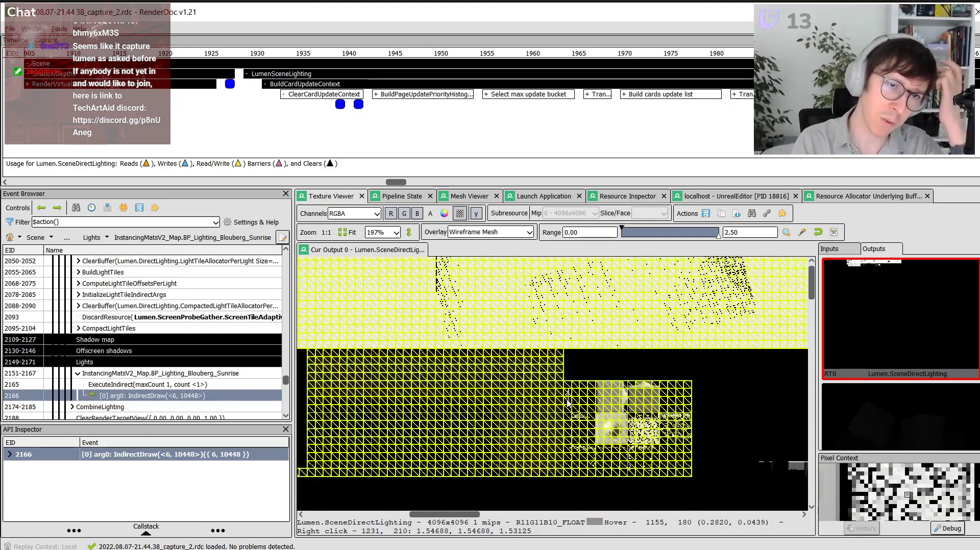
{"action": "scroll", "coordinate": [560, 419], "scroll_direction": "down", "scroll_amount": 2}
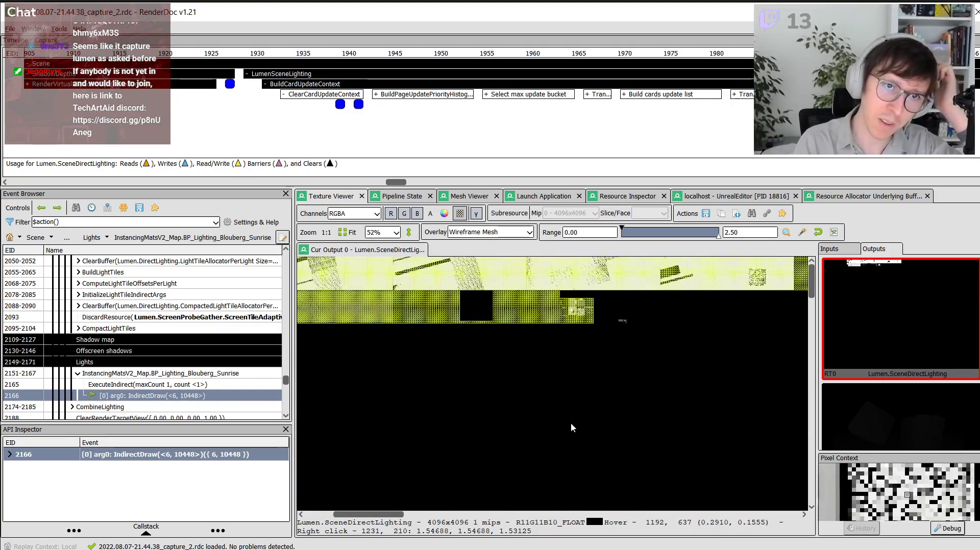
Step: Inspect up close how the wireframe tiles cover the small cube cards below the lit strip in Lumen.SceneDirectLighting
{"action": "scroll", "coordinate": [489, 306], "scroll_direction": "down", "scroll_amount": 1}
{"action": "scroll", "coordinate": [587, 307], "scroll_direction": "up", "scroll_amount": 8}
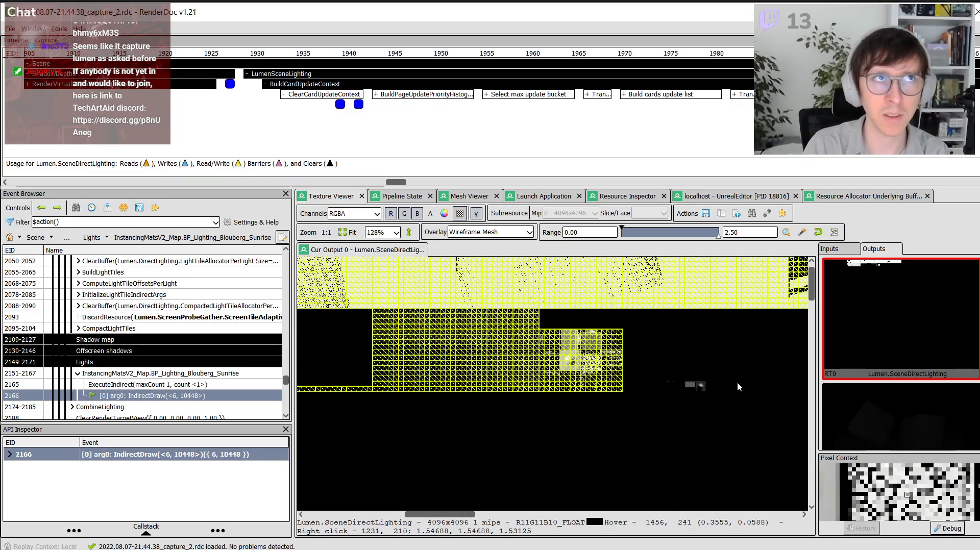
{"action": "scroll", "coordinate": [569, 374], "scroll_direction": "up", "scroll_amount": 3}
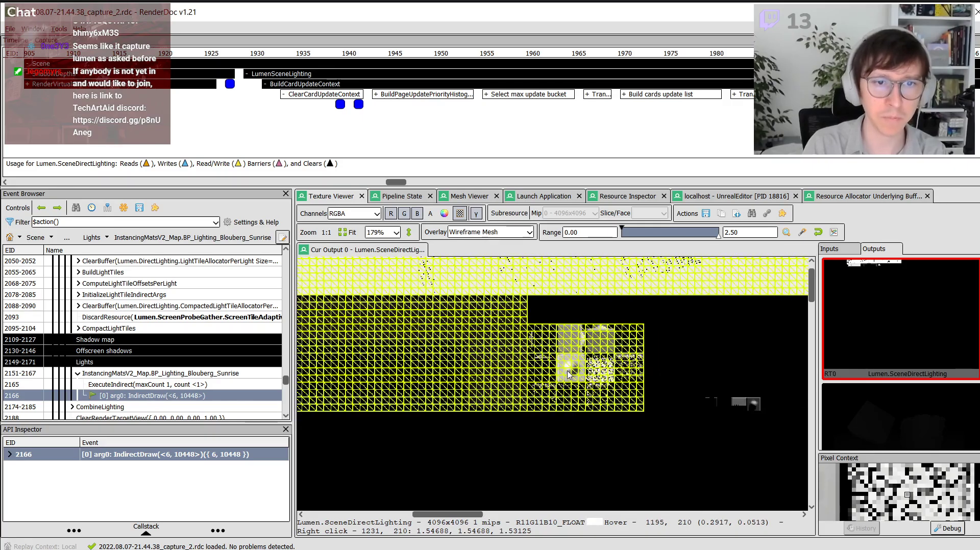
{"action": "scroll", "coordinate": [563, 368], "scroll_direction": "down", "scroll_amount": 5}
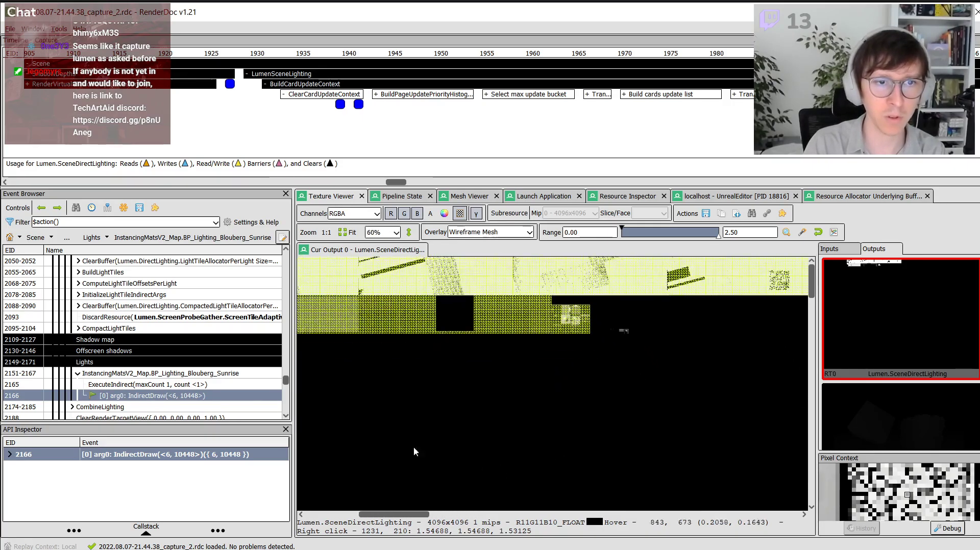
{"action": "scroll", "coordinate": [599, 342], "scroll_direction": "up", "scroll_amount": 10}
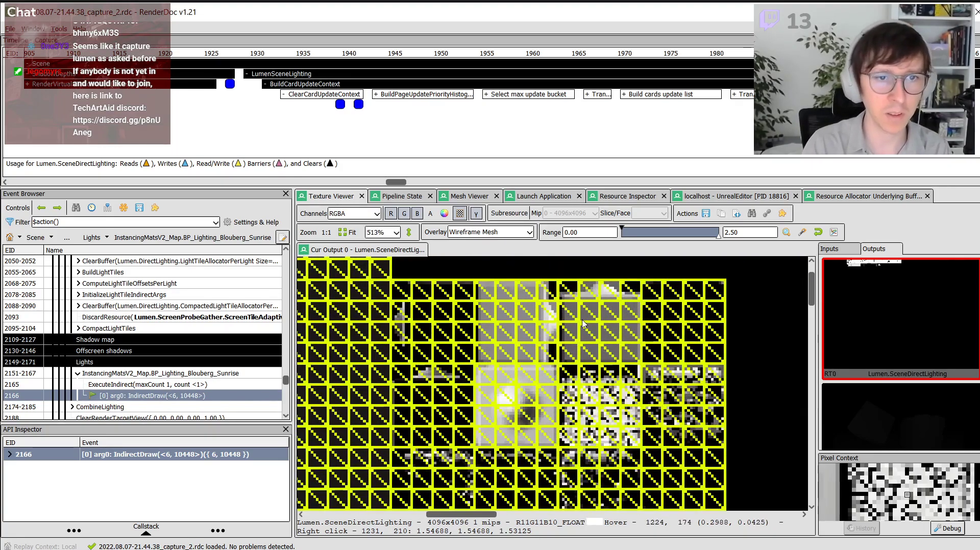
{"action": "scroll", "coordinate": [325, 329], "scroll_direction": "up", "scroll_amount": 1}
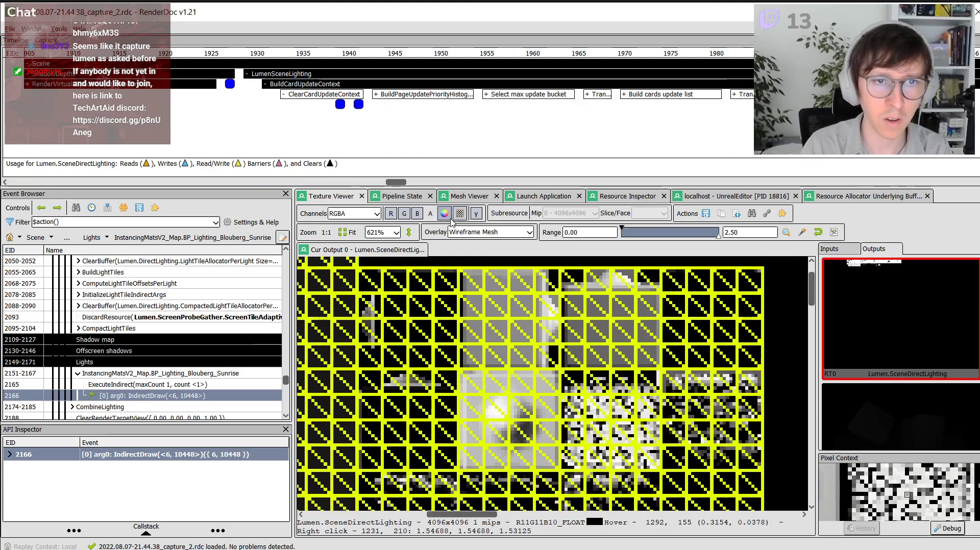
Step: Compare the cube cards in Lumen.SceneDirectLighting with the overlay set to None and back to Wireframe Mesh
{"action": "left_click", "coordinate": [505, 232]}
{"action": "left_click", "coordinate": [509, 242]}
{"action": "left_click", "coordinate": [494, 232]}
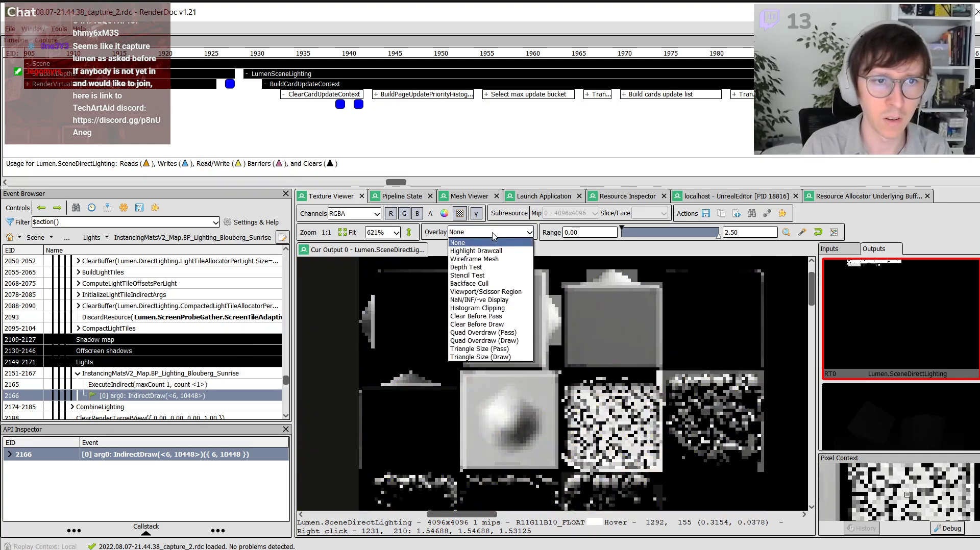
{"action": "left_click", "coordinate": [485, 259]}
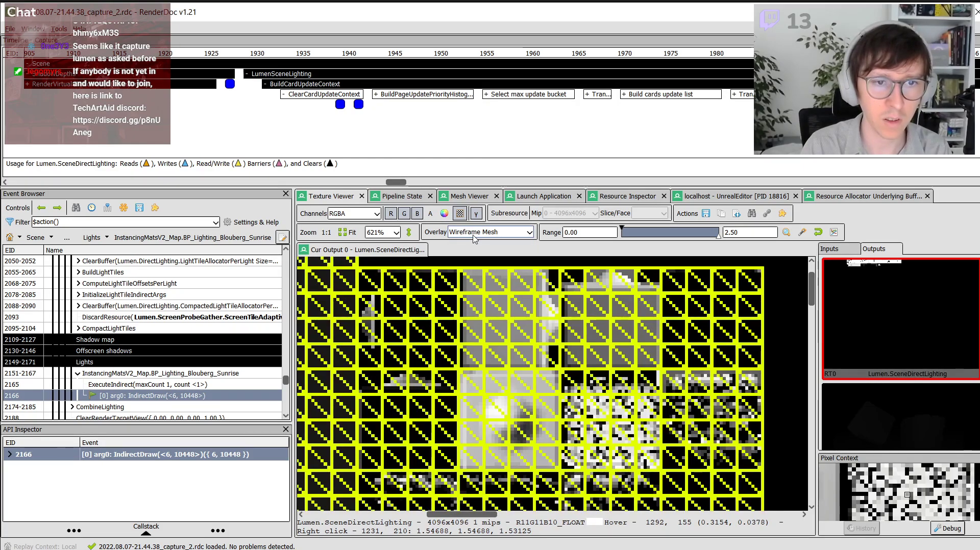
Step: View the indirect draw's input textures Lumen.SceneNormal, Lumen.SceneDepth and ColoredTexture in turn
{"action": "left_click", "coordinate": [831, 249]}
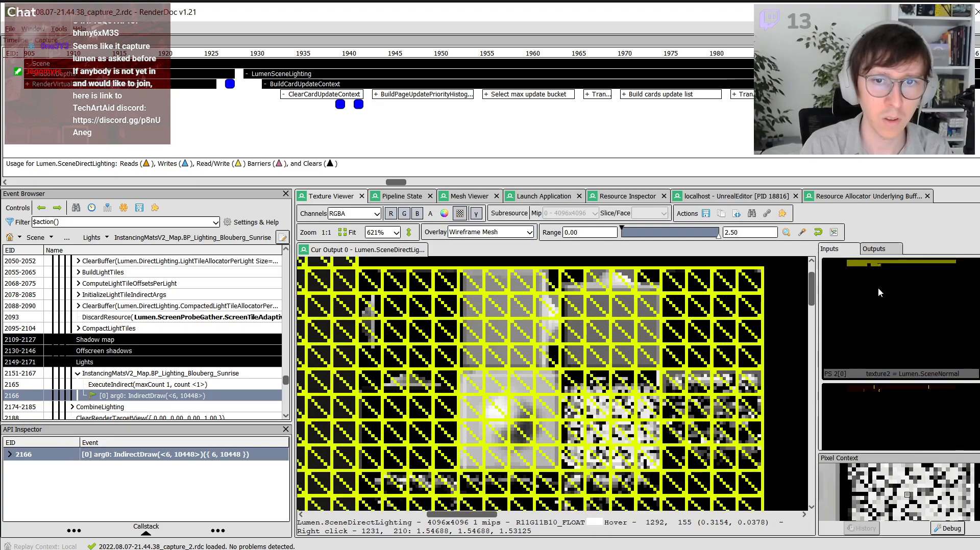
{"action": "left_click", "coordinate": [959, 299]}
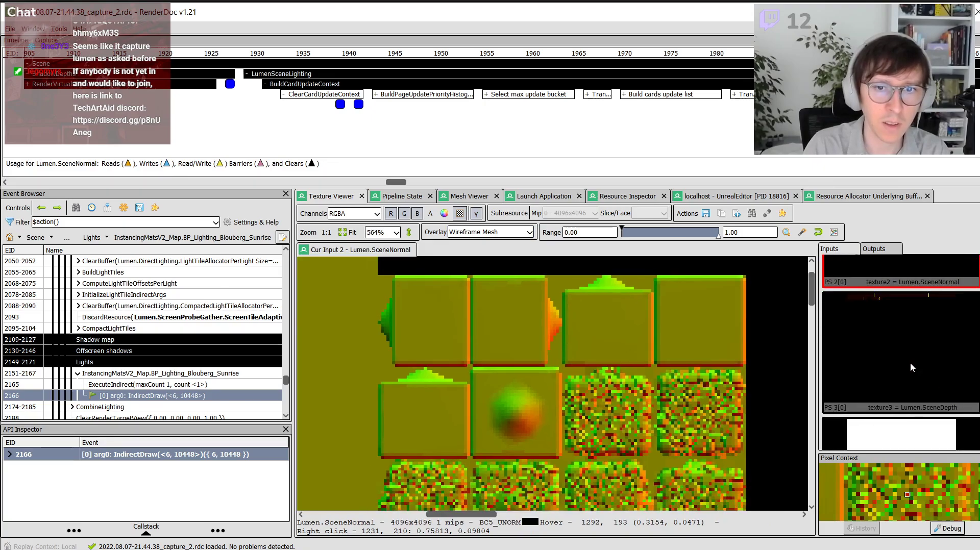
{"action": "left_click", "coordinate": [912, 367]}
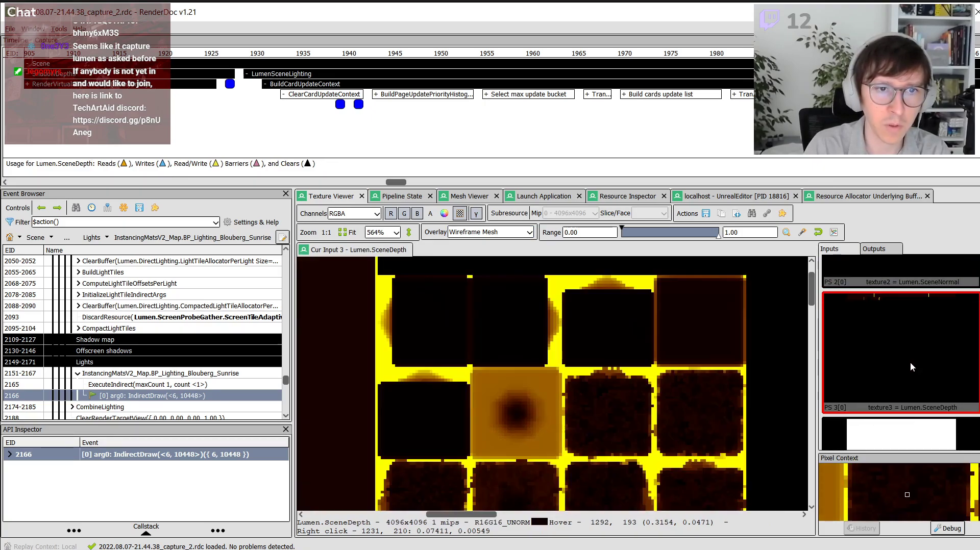
{"action": "scroll", "coordinate": [912, 367], "scroll_direction": "down", "scroll_amount": 2}
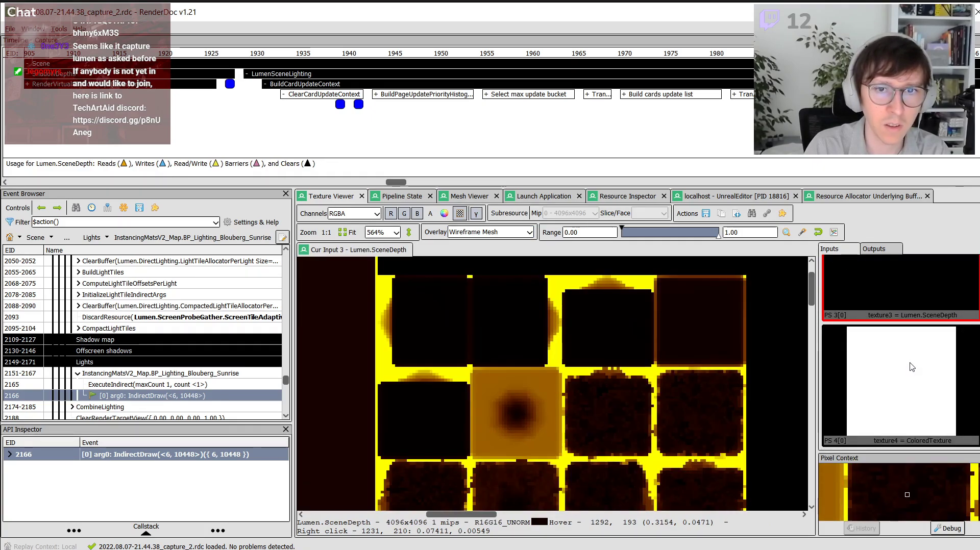
{"action": "left_click", "coordinate": [912, 367]}
{"action": "scroll", "coordinate": [899, 357], "scroll_direction": "up", "scroll_amount": 1}
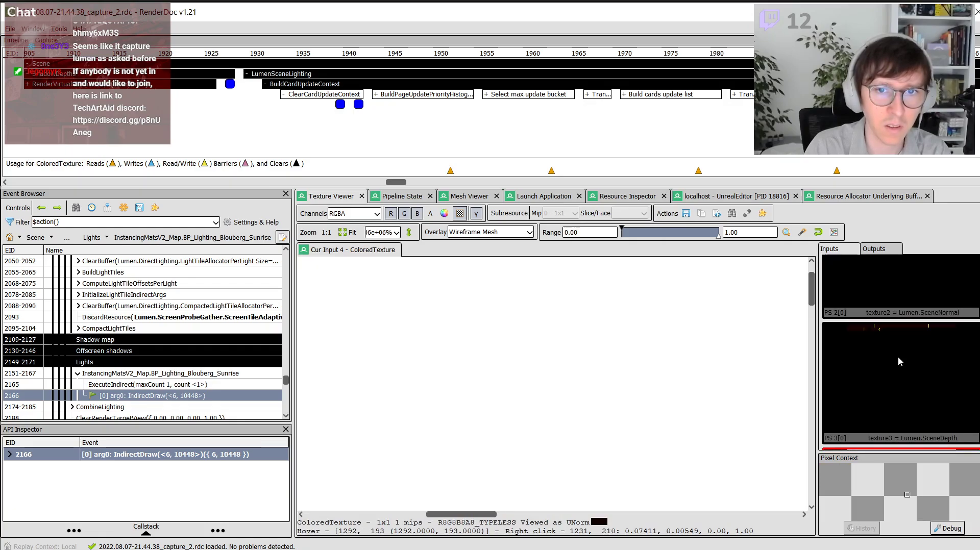
Step: Recheck Lumen.SceneNormal and Lumen.SceneDepth, narrowing the depth display range's maximum to 0.15789 and restoring it to 1.00
{"action": "left_click", "coordinate": [883, 306]}
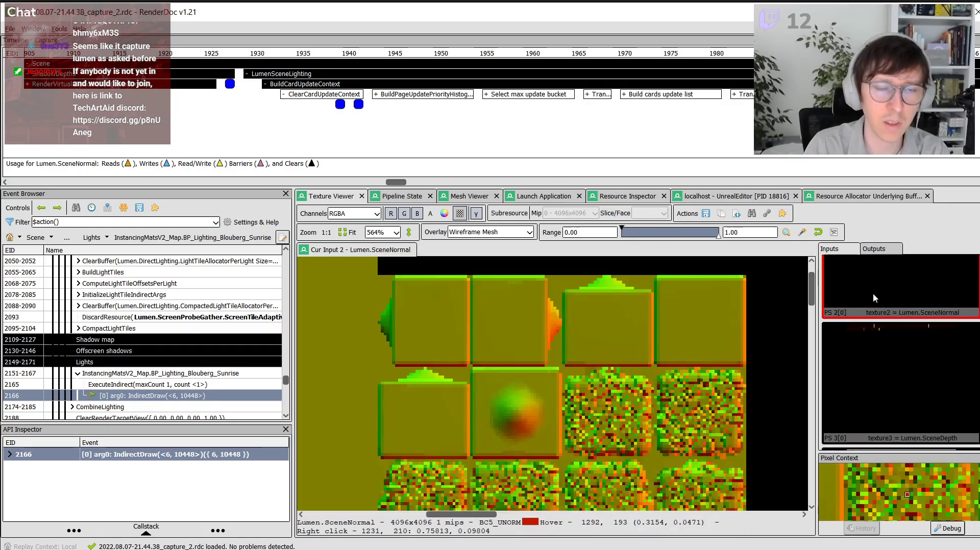
{"action": "left_click", "coordinate": [892, 357]}
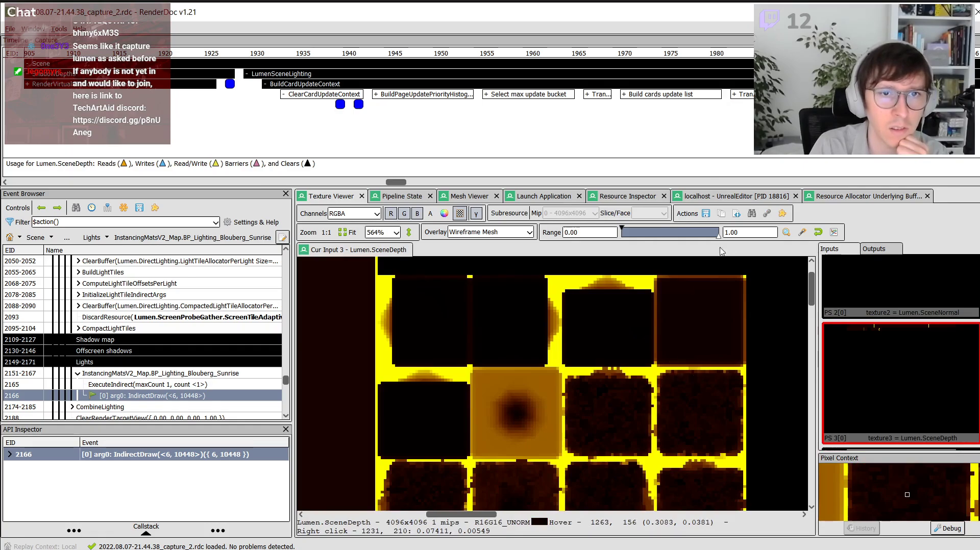
{"action": "left_click_drag", "start_coordinate": [720, 234], "coordinate": [637, 240]}
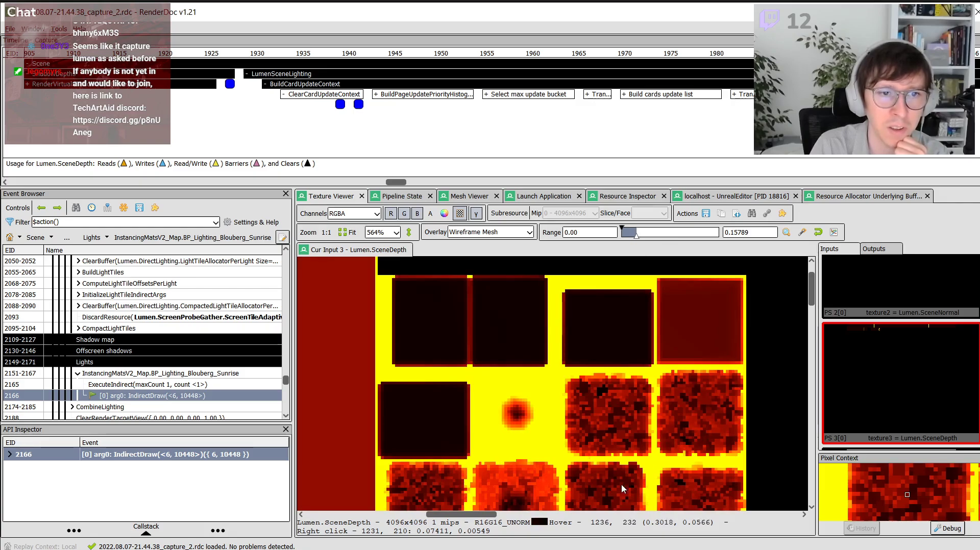
{"action": "left_click_drag", "start_coordinate": [635, 238], "coordinate": [718, 239]}
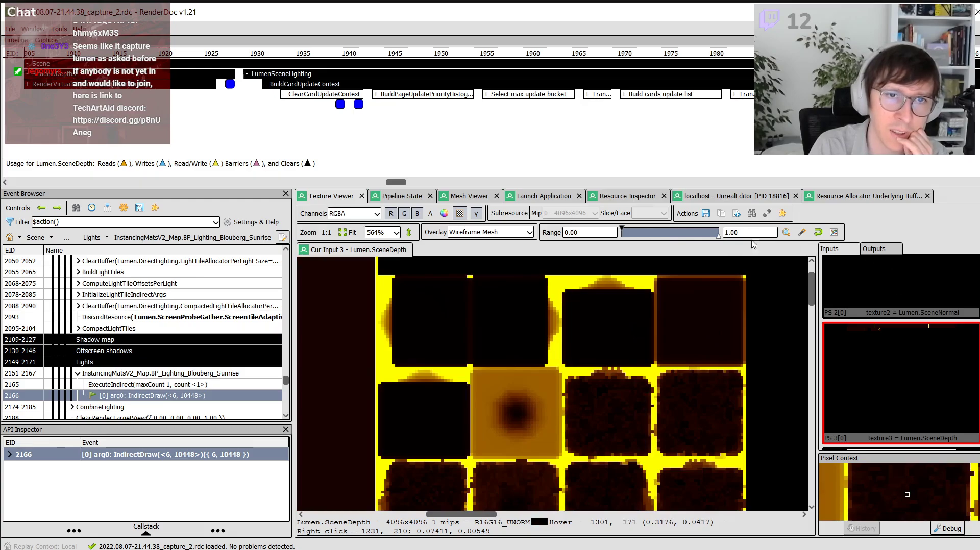
Step: Display the Lumen.SceneDirectLighting output again with the overlay set to None
{"action": "left_click", "coordinate": [862, 251]}
{"action": "left_click", "coordinate": [872, 313]}
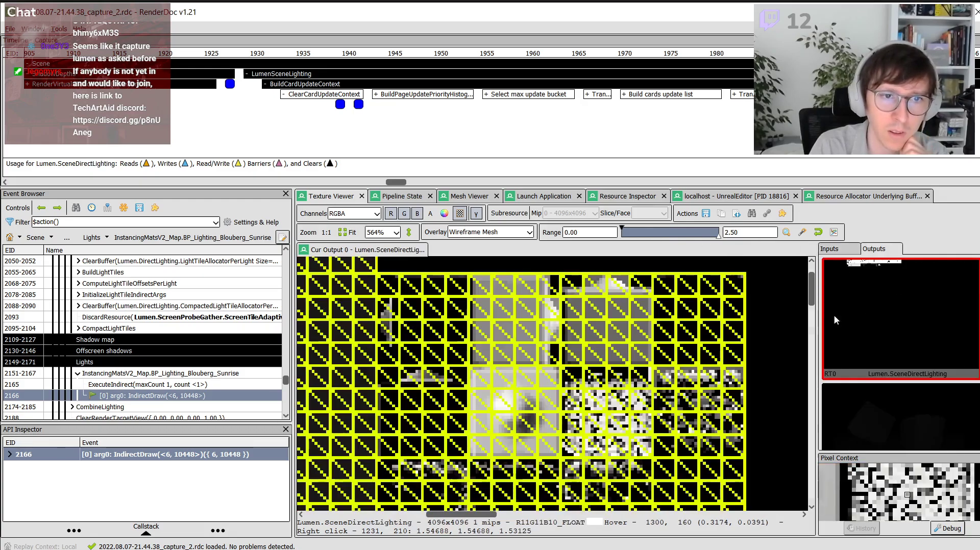
{"action": "left_click", "coordinate": [489, 232]}
{"action": "left_click", "coordinate": [488, 243]}
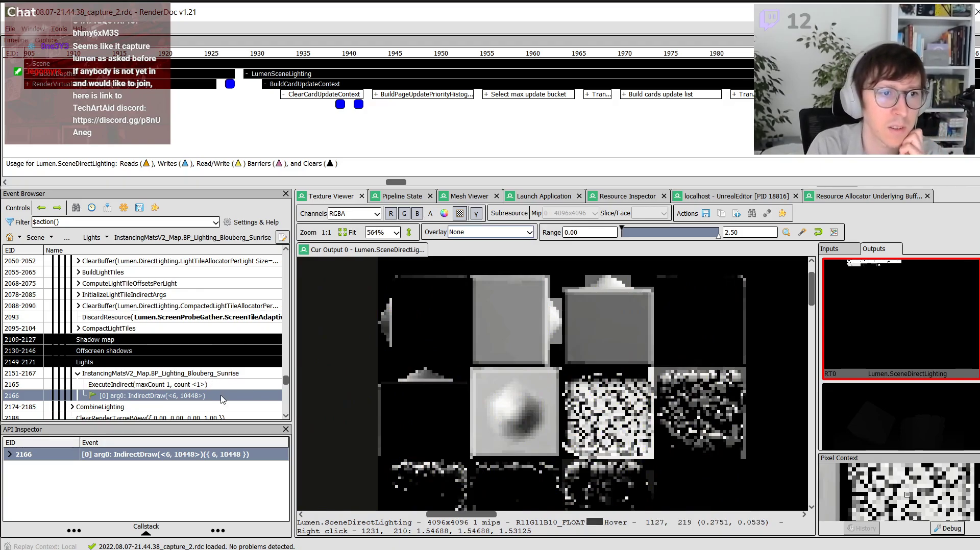
Step: Expand the CombineLighting pass under DirectLighting and select its IndirectDraw(<6, 53>) event
{"action": "scroll", "coordinate": [218, 400], "scroll_direction": "down", "scroll_amount": 1}
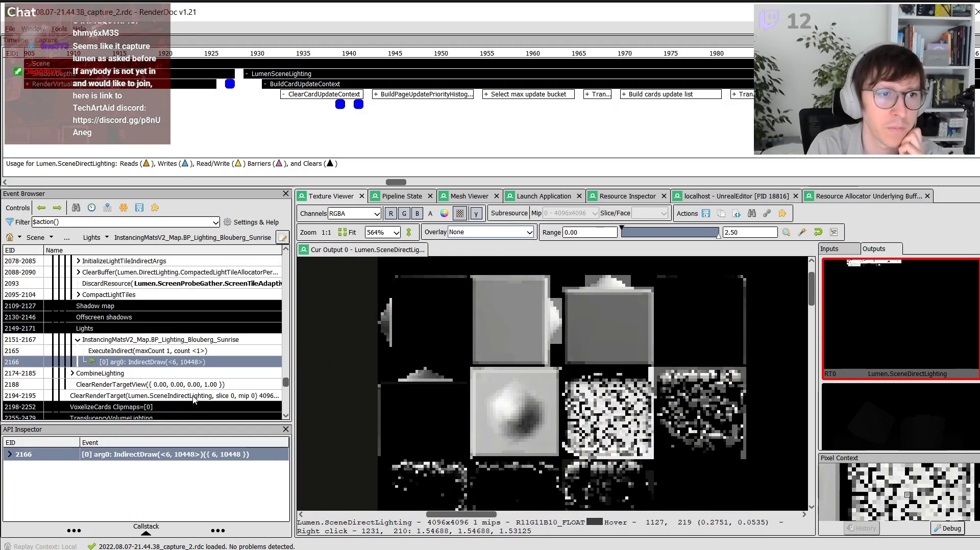
{"action": "scroll", "coordinate": [166, 360], "scroll_direction": "up", "scroll_amount": 2}
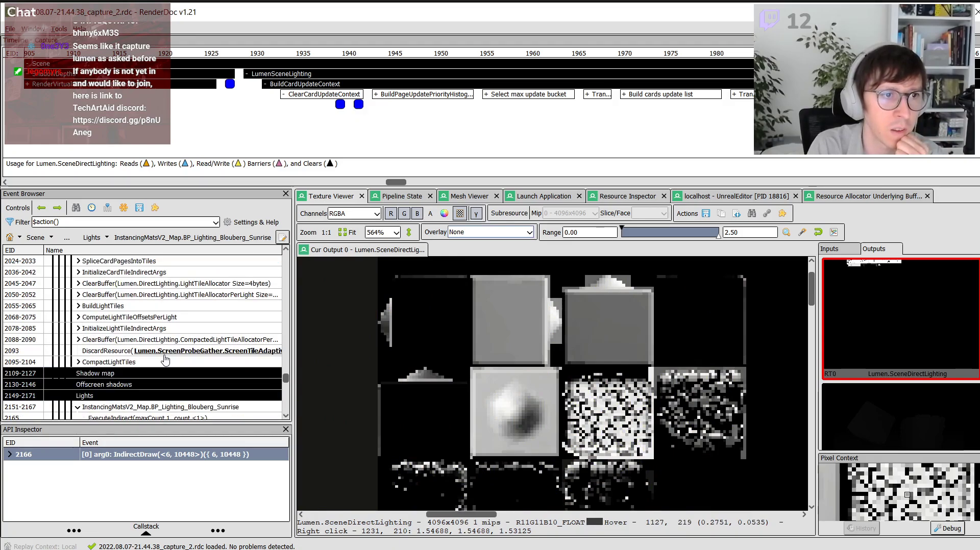
{"action": "scroll", "coordinate": [166, 360], "scroll_direction": "down", "scroll_amount": 3}
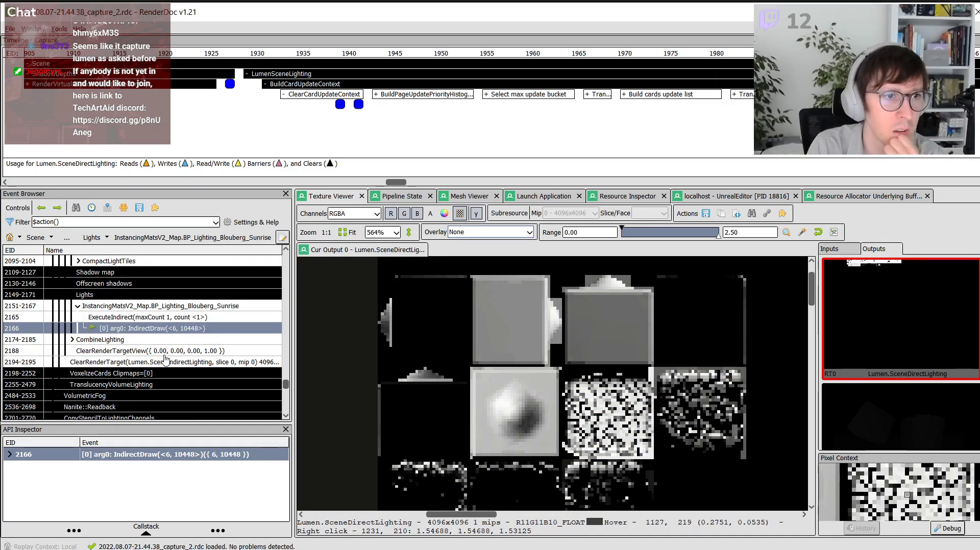
{"action": "left_click", "coordinate": [73, 339]}
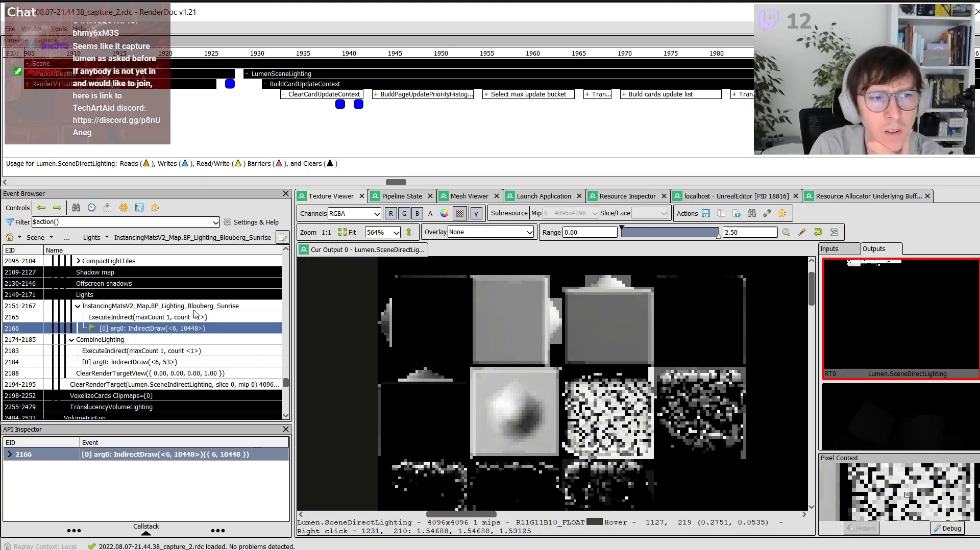
{"action": "scroll", "coordinate": [189, 333], "scroll_direction": "down", "scroll_amount": 1}
{"action": "left_click", "coordinate": [151, 331]}
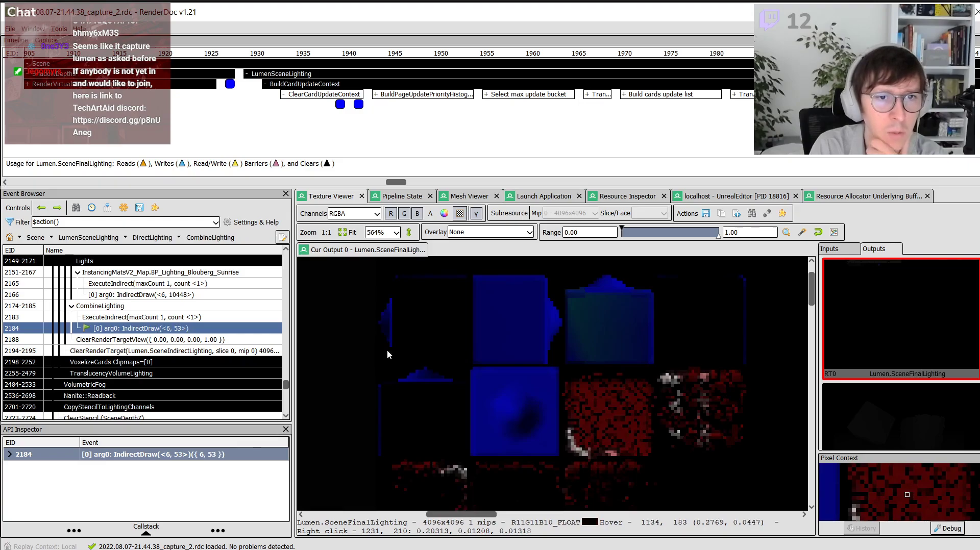
Step: Compare the coloured cards in Lumen.SceneFinalLighting with the red and blue cubes in the Unreal Editor viewport, returning to RenderDoc
{"action": "scroll", "coordinate": [393, 296], "scroll_direction": "up", "scroll_amount": 1}
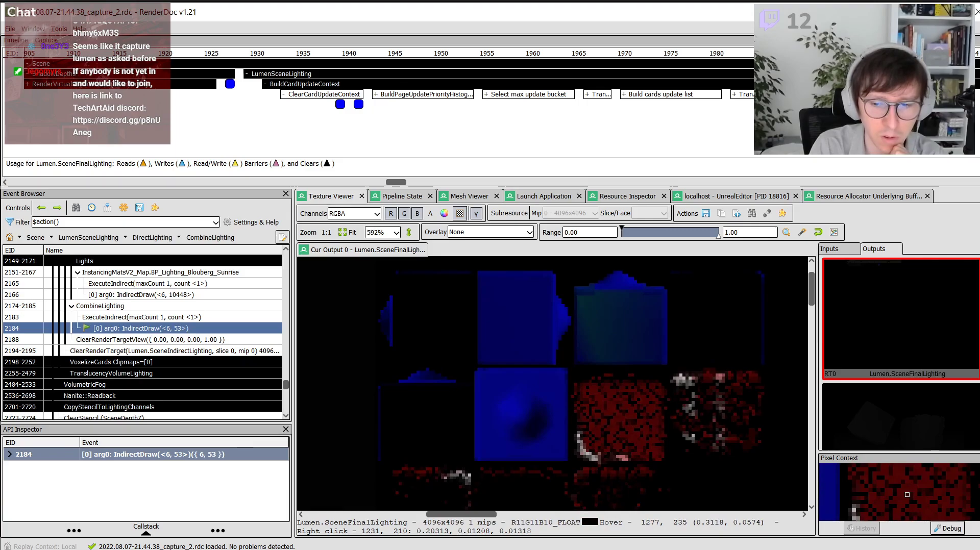
{"action": "key", "text": "alt+Tab"}
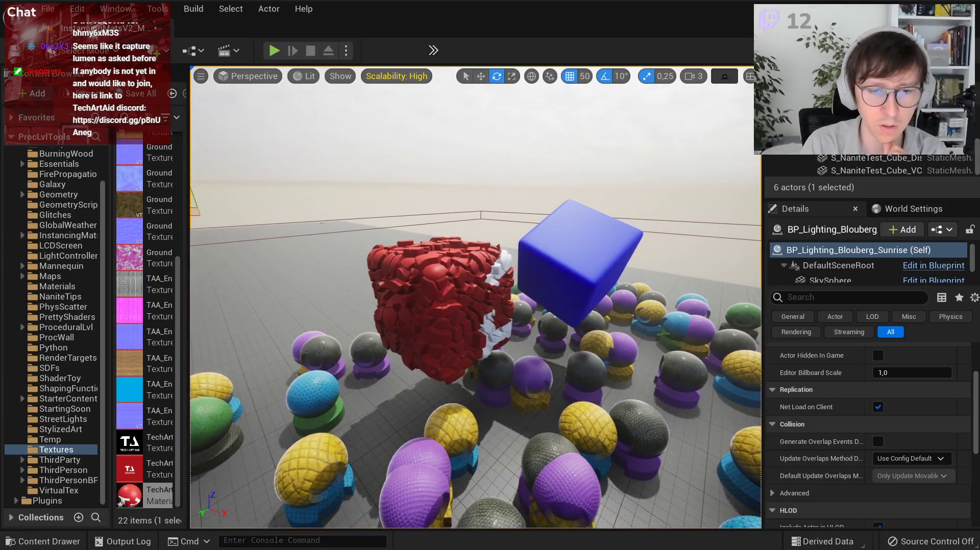
{"action": "key", "text": "alt+Tab"}
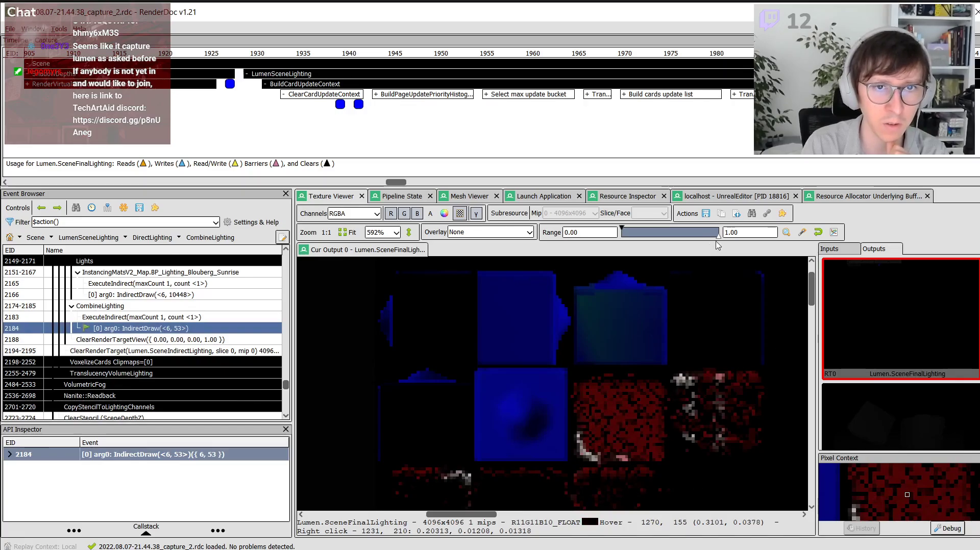
{"action": "mouse_move", "coordinate": [718, 236]}
{"action": "left_mouse_down"}
{"action": "mouse_move", "coordinate": [646, 236]}
{"action": "mouse_move", "coordinate": [719, 235]}
{"action": "left_mouse_up"}
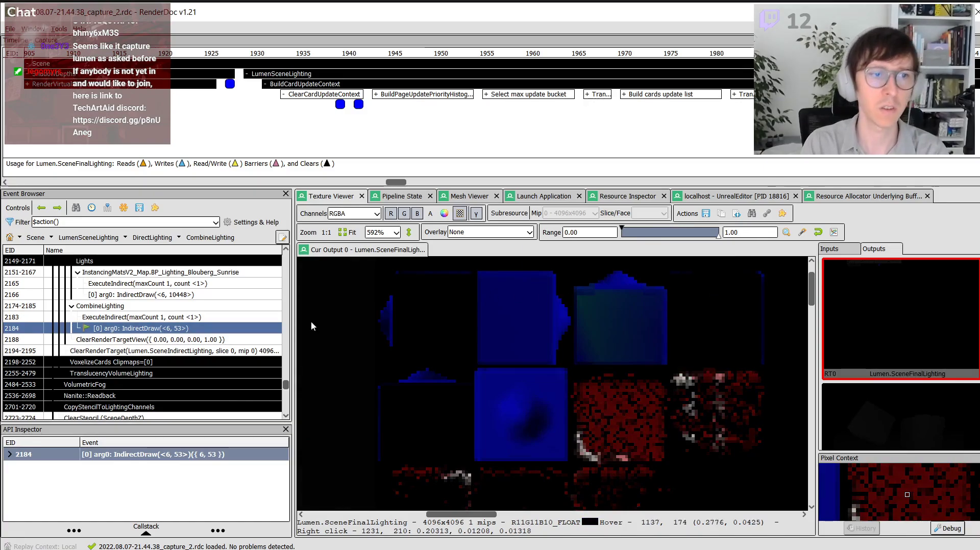
Step: Expand VoxelizeCards Clipmaps=[0], select its VoxelizeVisBuffer Clipmap:0 pass and look over its output textures
{"action": "left_click", "coordinate": [125, 363]}
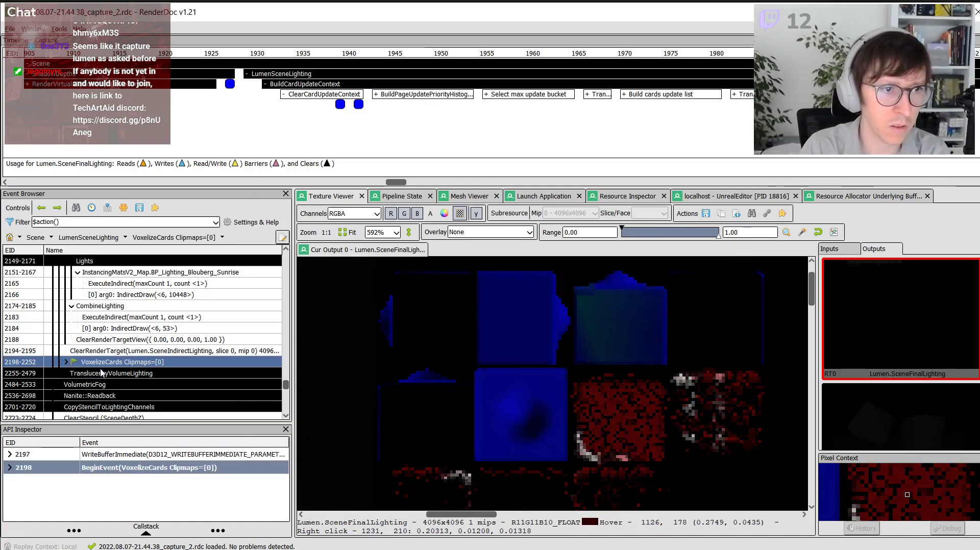
{"action": "left_click", "coordinate": [66, 362]}
{"action": "left_click", "coordinate": [90, 374]}
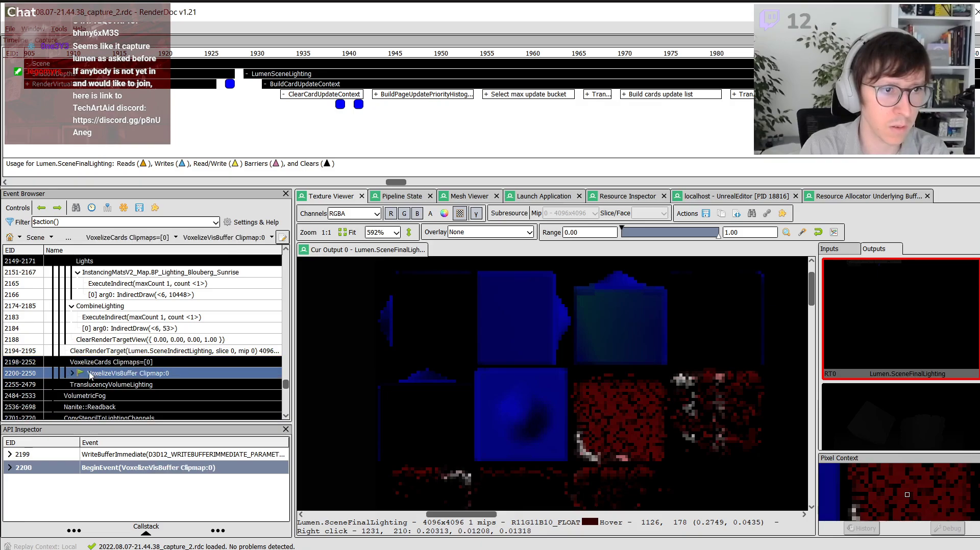
{"action": "scroll", "coordinate": [540, 345], "scroll_direction": "down", "scroll_amount": 1}
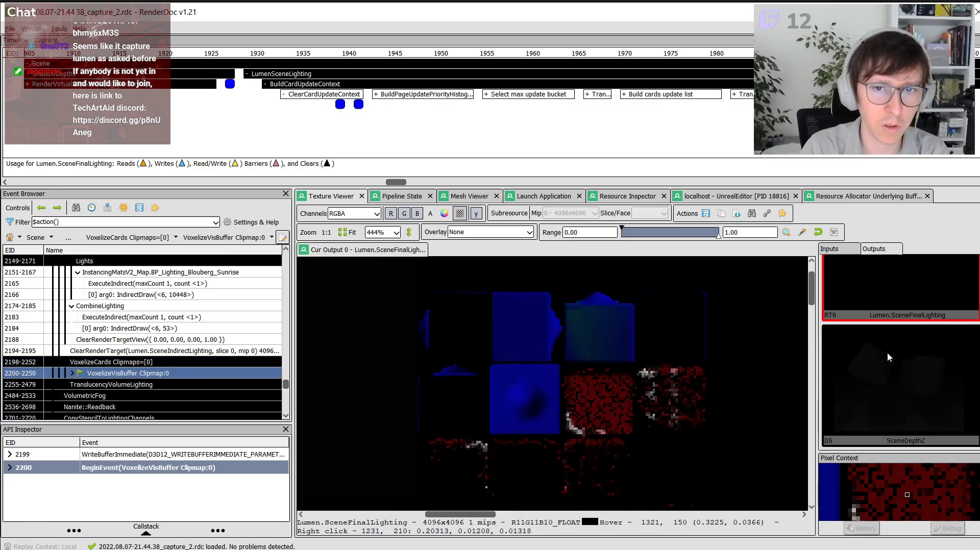
{"action": "scroll", "coordinate": [171, 375], "scroll_direction": "down", "scroll_amount": 1}
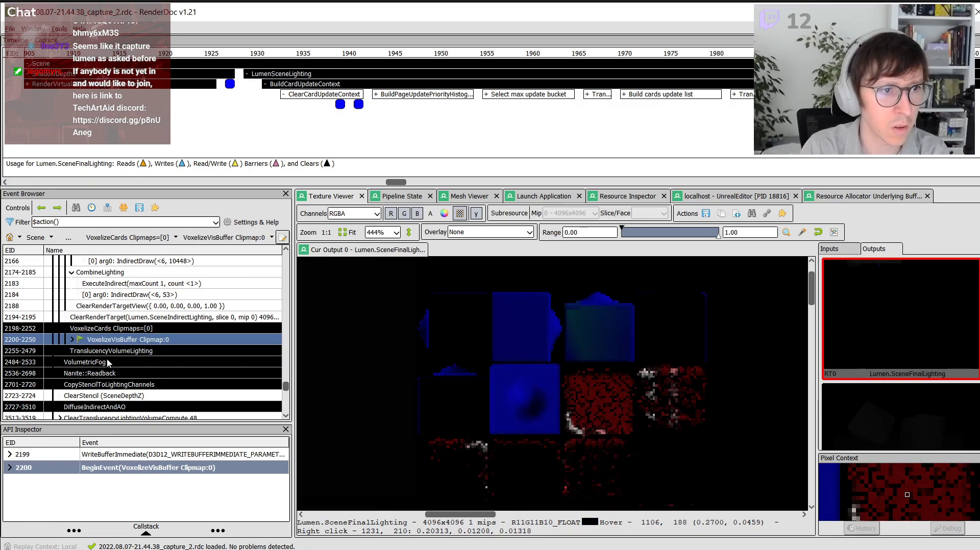
Step: Expand TranslucencyVolumeLighting to check its RadianceCache pass, and reselect VoxelizeVisBuffer Clipmap:0
{"action": "left_click", "coordinate": [109, 362]}
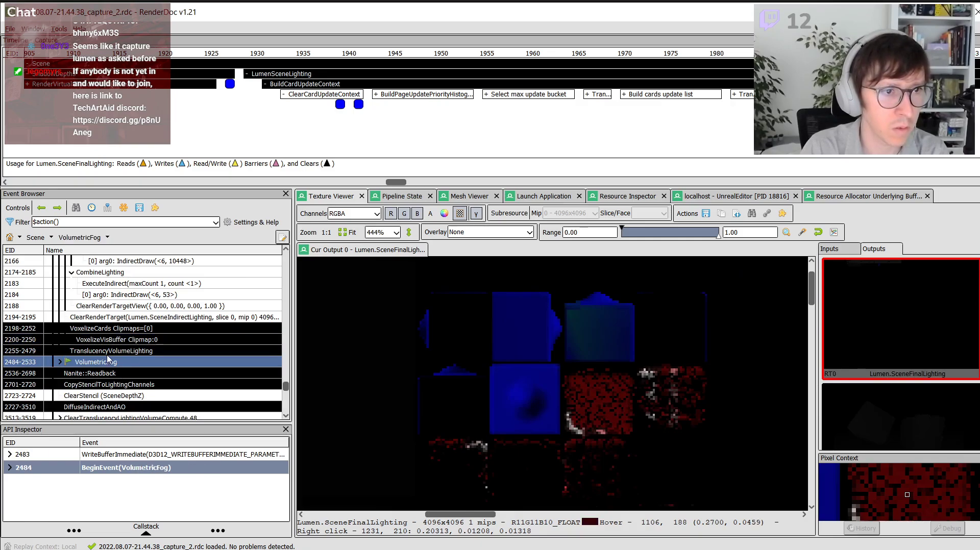
{"action": "left_click", "coordinate": [107, 352]}
{"action": "left_click", "coordinate": [66, 351]}
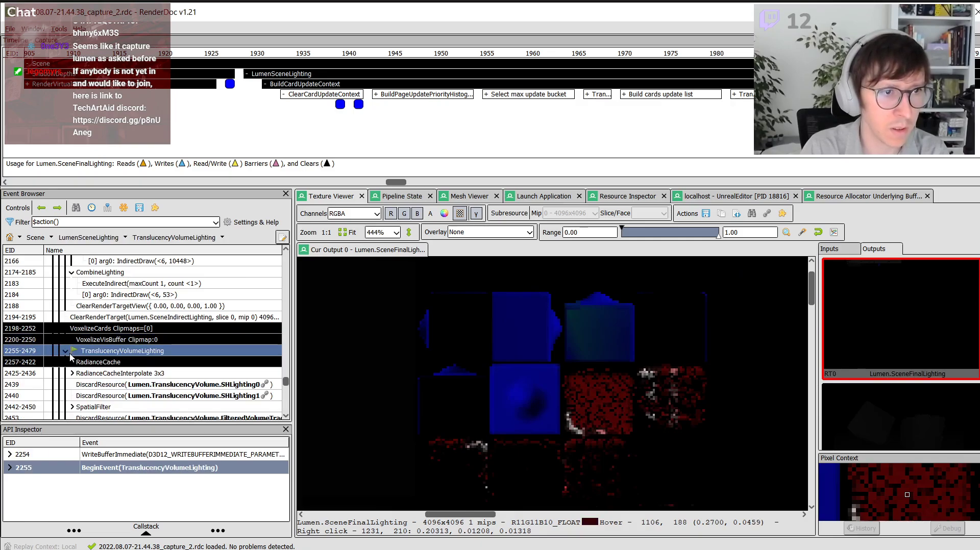
{"action": "left_click", "coordinate": [81, 363]}
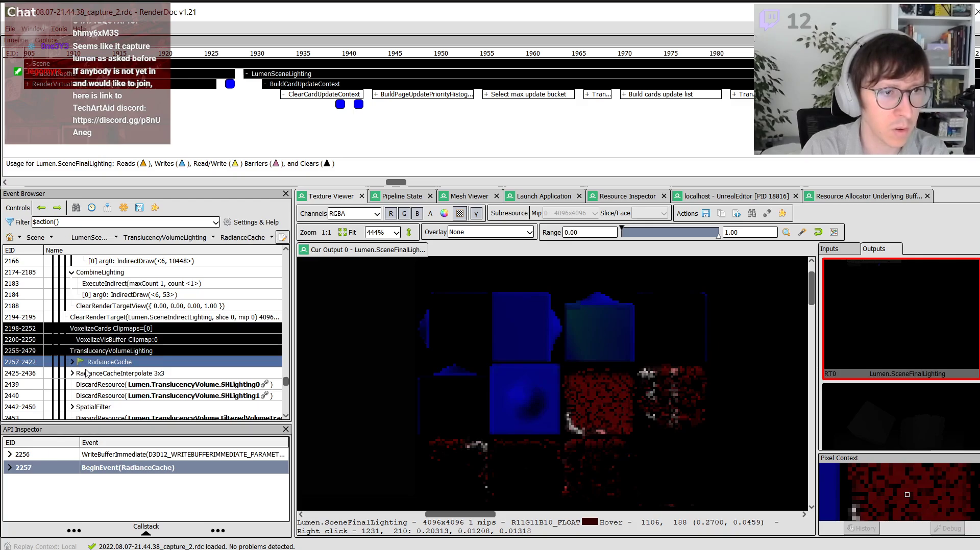
{"action": "left_click", "coordinate": [83, 337]}
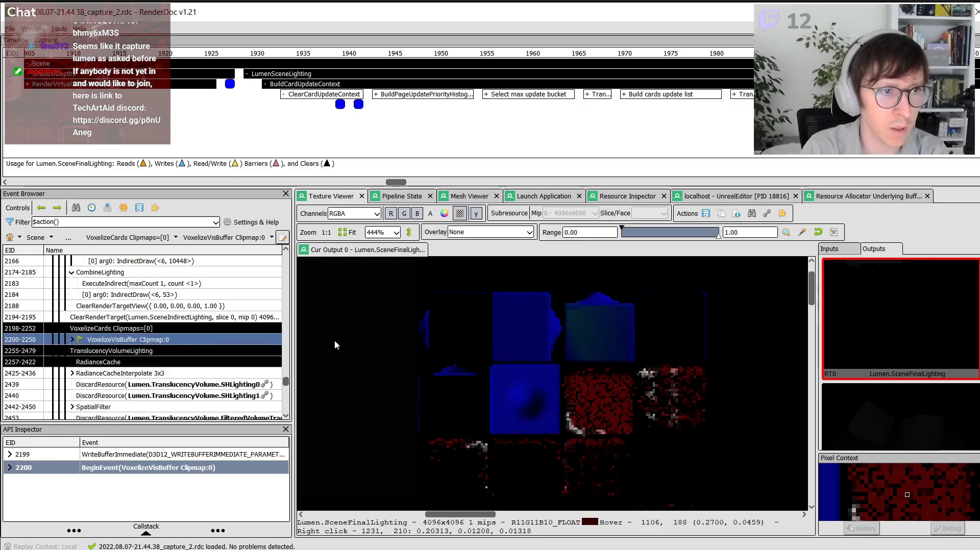
Step: Leave the VoxelizeCards pass and select the Lights pass to view its SceneColor output
{"action": "key", "text": "Left"}
{"action": "scroll", "coordinate": [551, 361], "scroll_direction": "down", "scroll_amount": 3}
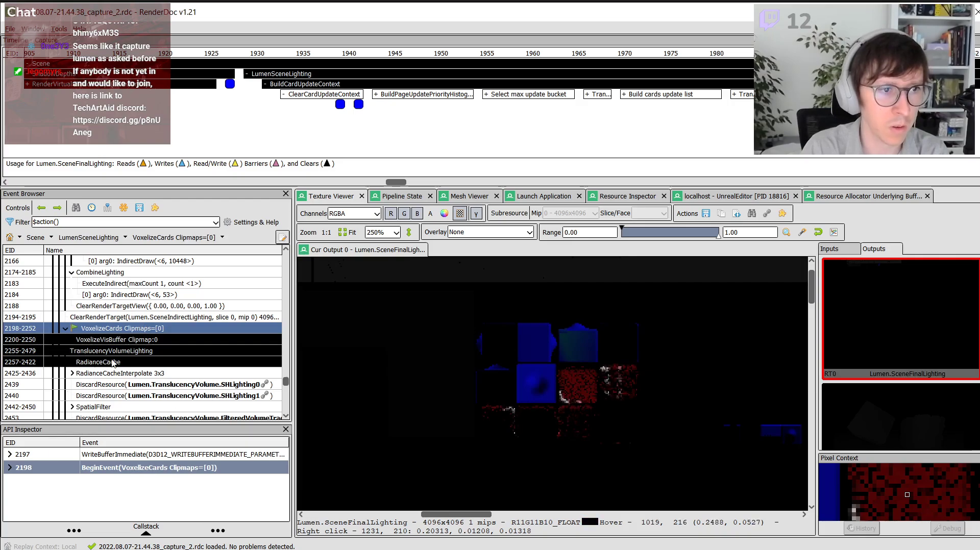
{"action": "scroll", "coordinate": [113, 362], "scroll_direction": "down", "scroll_amount": 5}
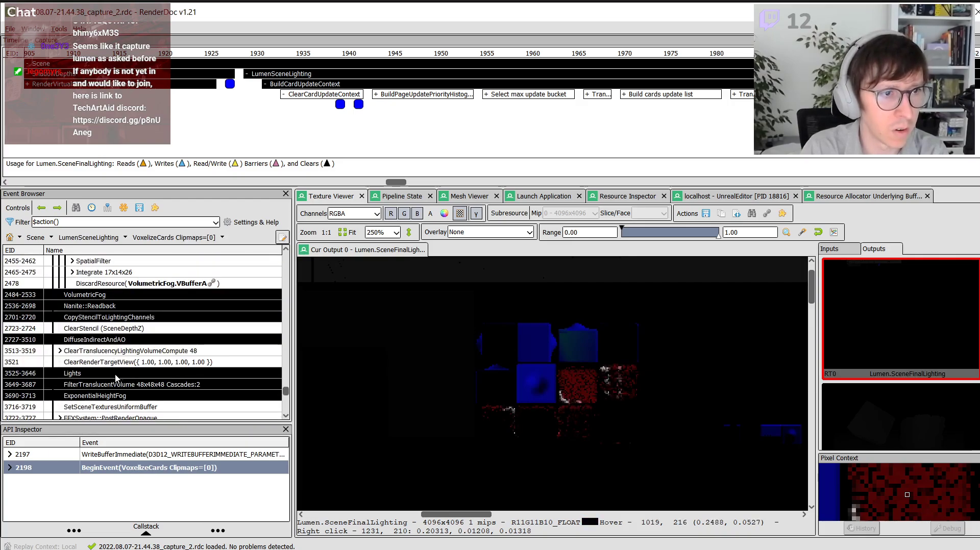
{"action": "left_click", "coordinate": [56, 375]}
{"action": "scroll", "coordinate": [571, 365], "scroll_direction": "down", "scroll_amount": 6}
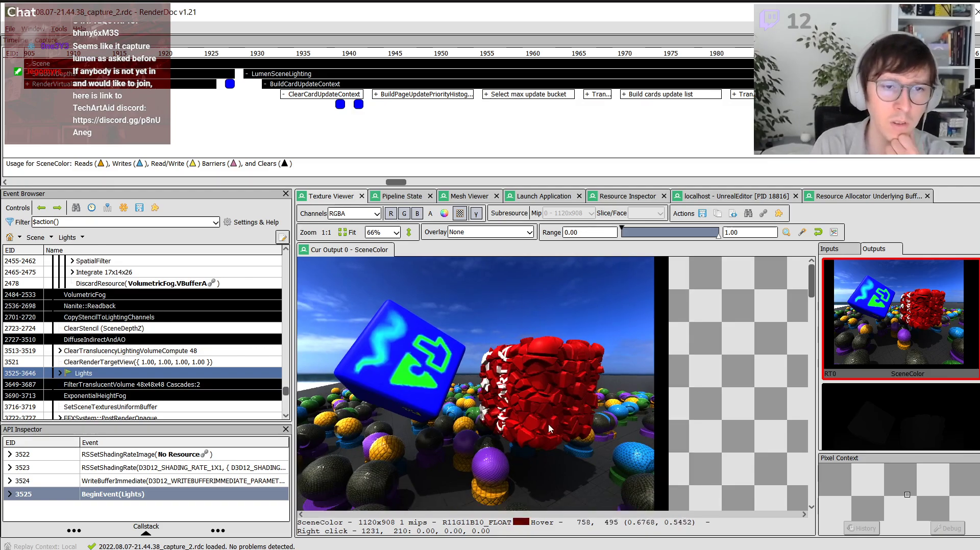
Step: Expand the Lights pass and its DirectLighting child, and select the UnbatchedLights pass
{"action": "scroll", "coordinate": [80, 379], "scroll_direction": "down", "scroll_amount": 3}
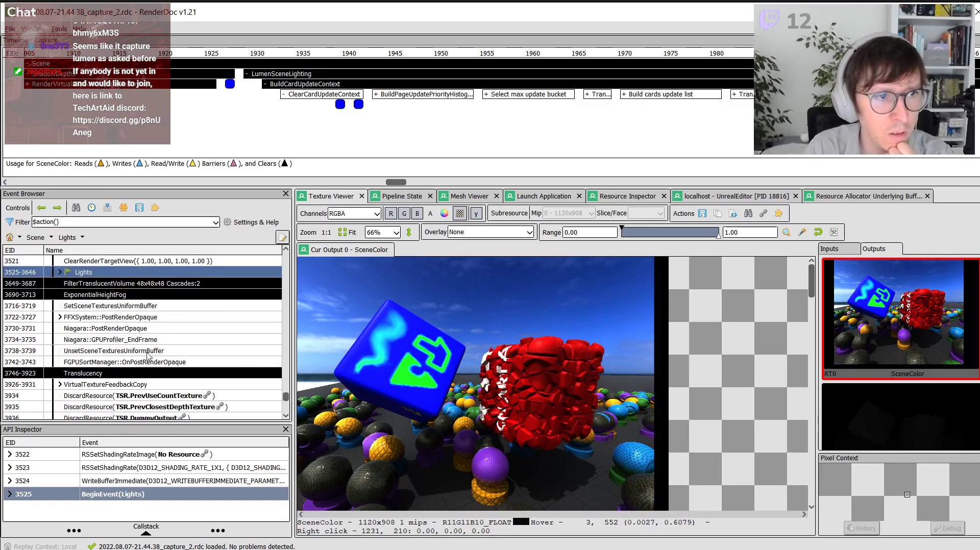
{"action": "scroll", "coordinate": [148, 357], "scroll_direction": "up", "scroll_amount": 1}
{"action": "left_click", "coordinate": [60, 305]}
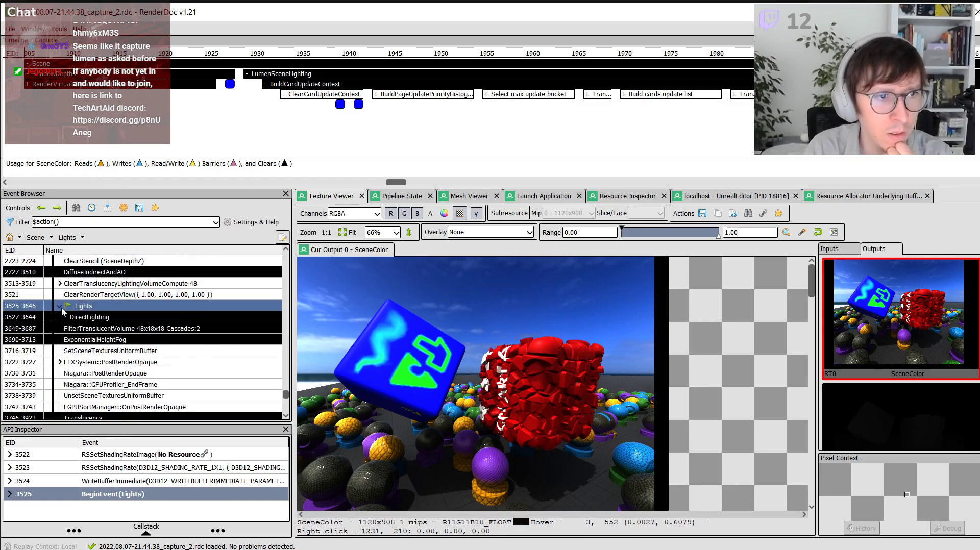
{"action": "double_click", "coordinate": [85, 317]}
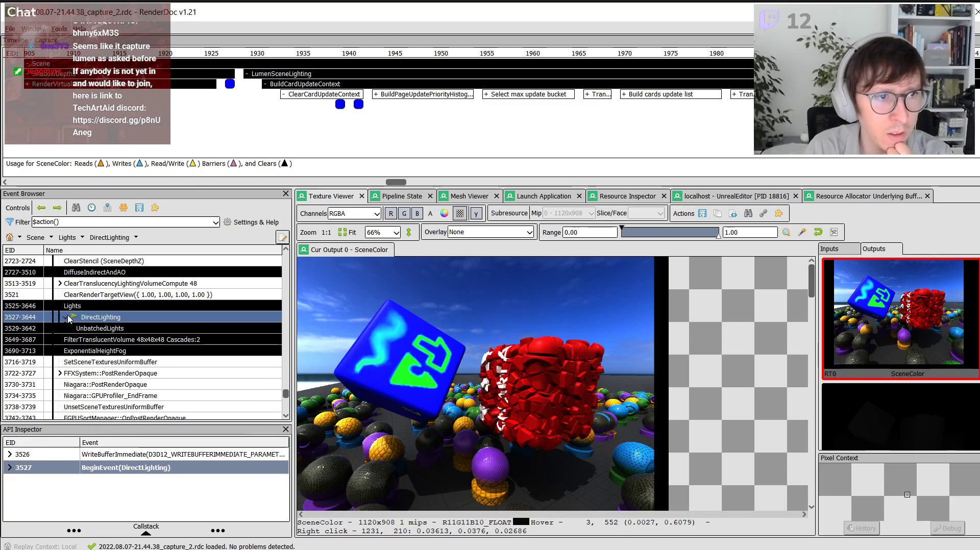
{"action": "left_click", "coordinate": [101, 328]}
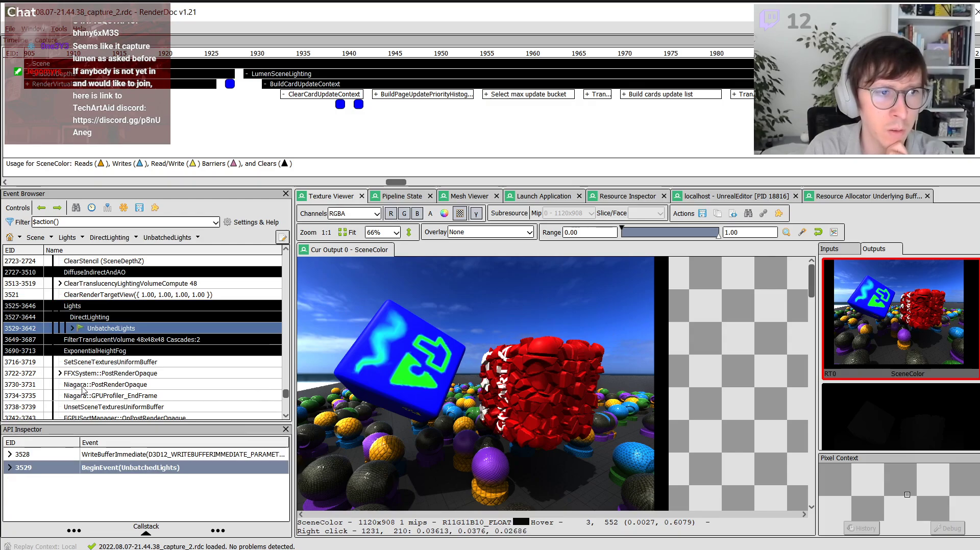
Step: Check the contents of PostProcessing, collapse it again, and select the RenderFinish pass to view its BufferedRT output
{"action": "scroll", "coordinate": [84, 391], "scroll_direction": "down", "scroll_amount": 10}
{"action": "scroll", "coordinate": [120, 389], "scroll_direction": "up", "scroll_amount": 2}
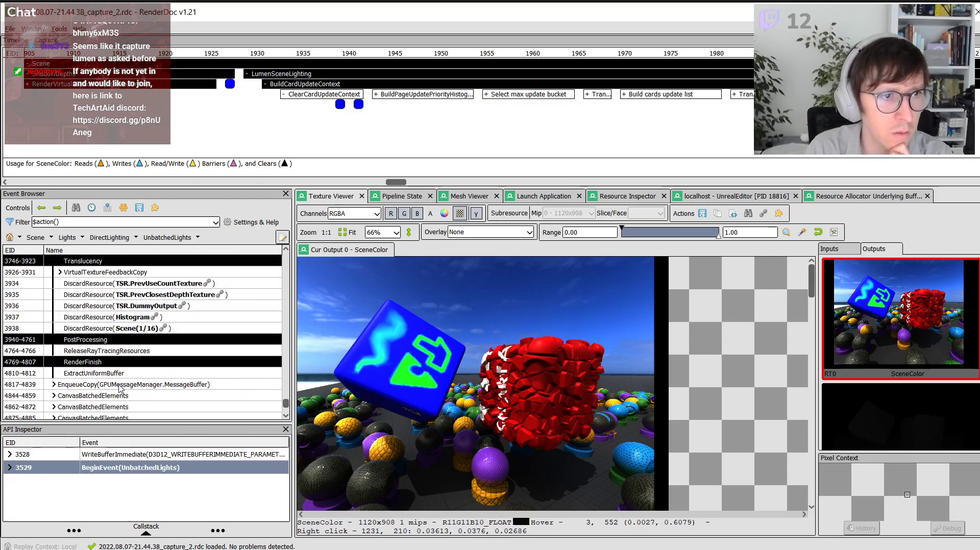
{"action": "left_click", "coordinate": [57, 341]}
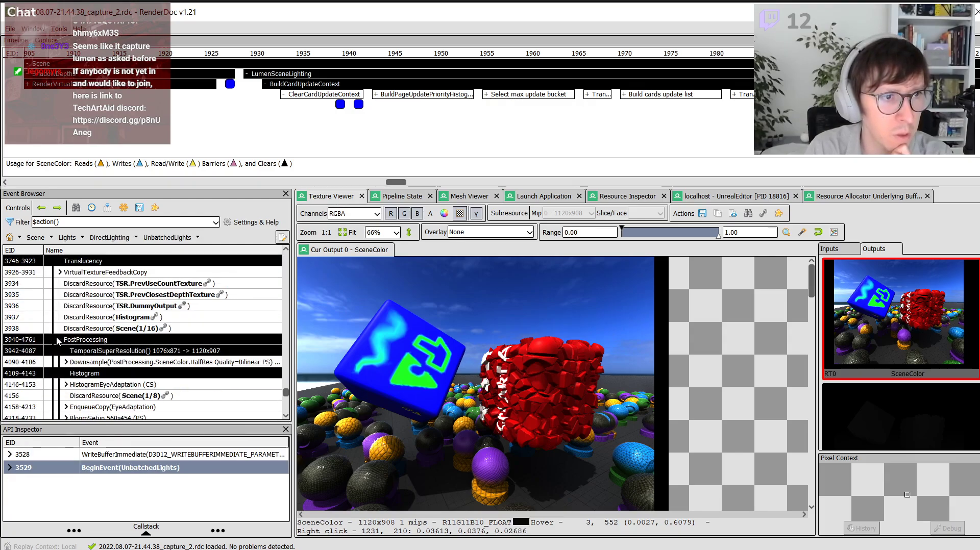
{"action": "left_click", "coordinate": [60, 343]}
{"action": "scroll", "coordinate": [64, 341], "scroll_direction": "up", "scroll_amount": 1}
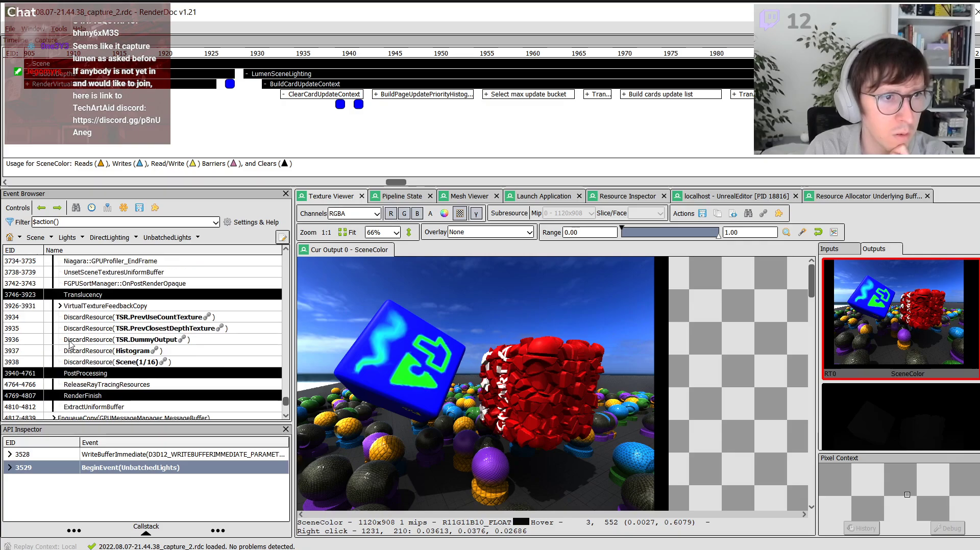
{"action": "left_click", "coordinate": [79, 398]}
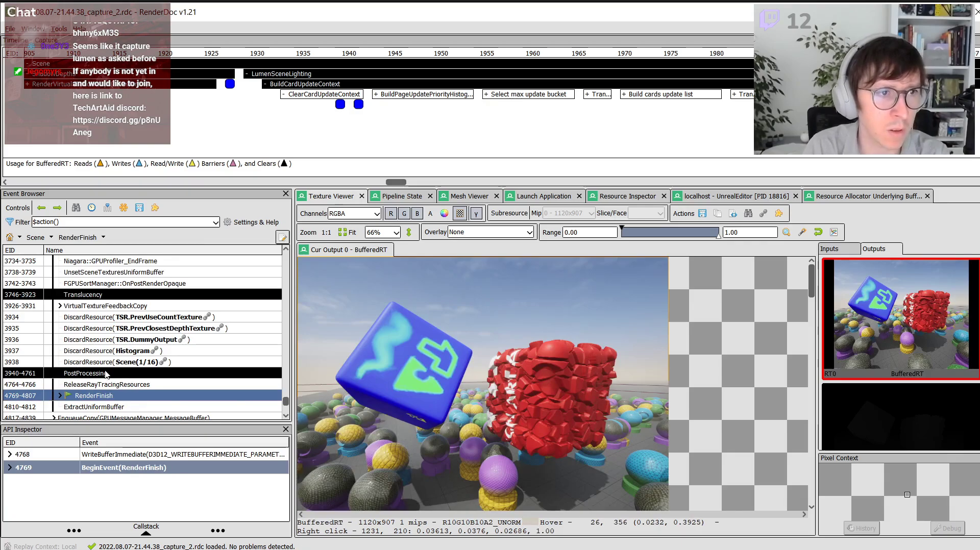
Step: Compare the outputs of UnbatchedLights, FilterTranslucentVolume 48x48x48 Cascades:2 and ExponentialHeightFog, ending on ExponentialHeightFog
{"action": "scroll", "coordinate": [103, 327], "scroll_direction": "up", "scroll_amount": 2}
{"action": "scroll", "coordinate": [105, 323], "scroll_direction": "up", "scroll_amount": 1}
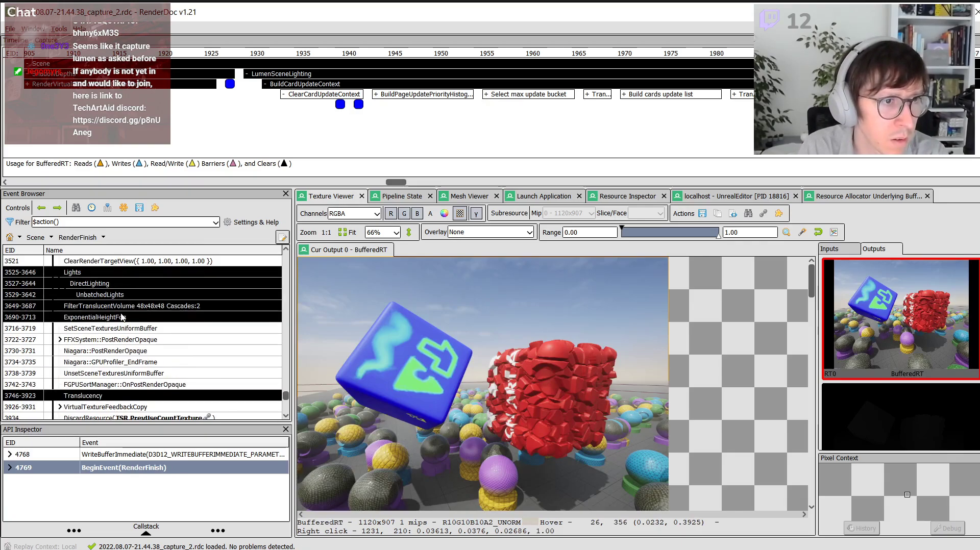
{"action": "left_click", "coordinate": [121, 318]}
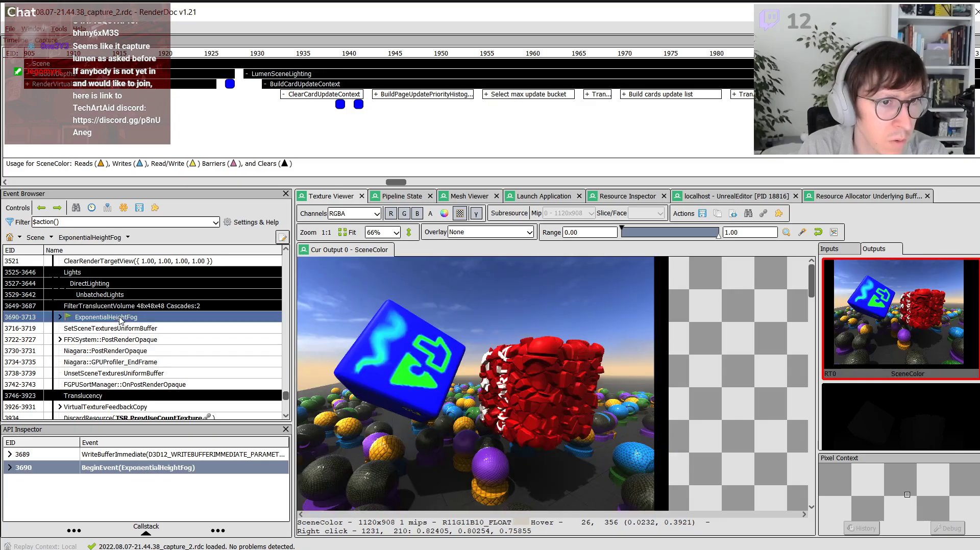
{"action": "left_click", "coordinate": [114, 307]}
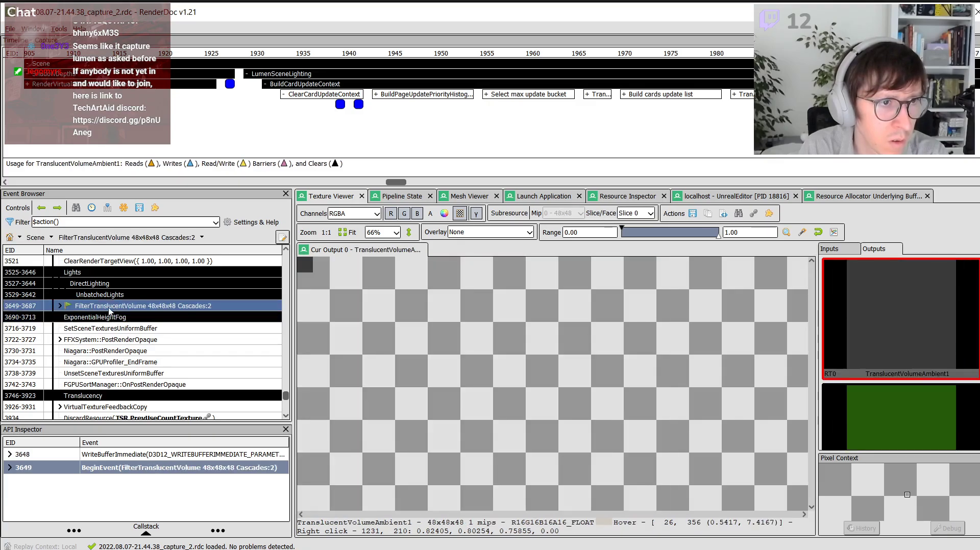
{"action": "key", "text": "Down"}
{"action": "key", "text": "Up"}
{"action": "key", "text": "Up"}
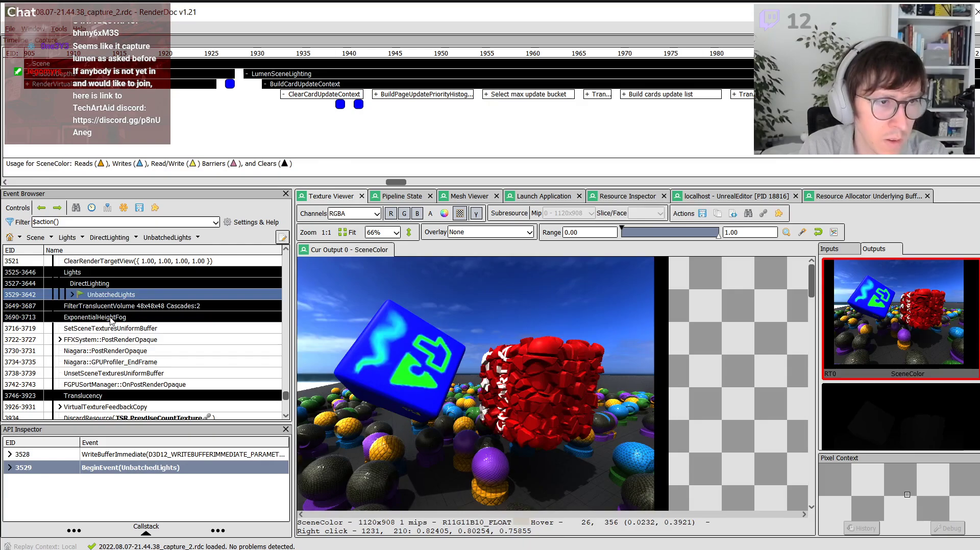
{"action": "left_click", "coordinate": [111, 317]}
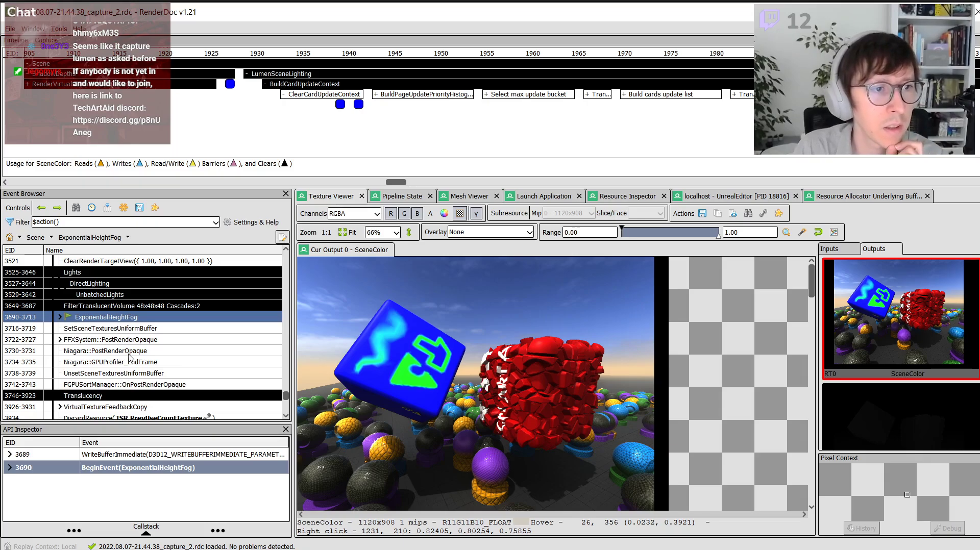
Step: Go through the passes following ExponentialHeightFog, from the Niagara events to Translucency and VirtualTextureFeedbackCopy, checking SceneColor for changes
{"action": "scroll", "coordinate": [127, 357], "scroll_direction": "down", "scroll_amount": 1}
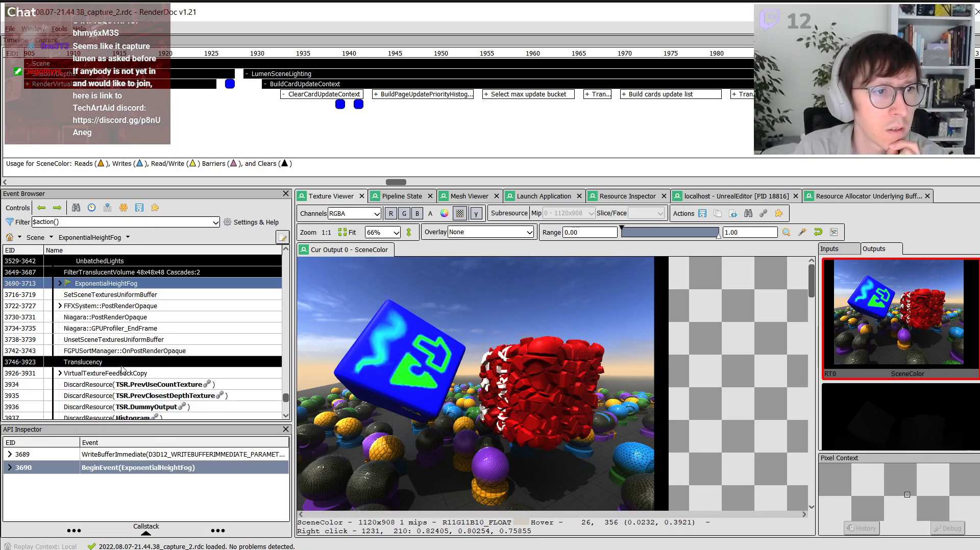
{"action": "scroll", "coordinate": [99, 377], "scroll_direction": "down", "scroll_amount": 1}
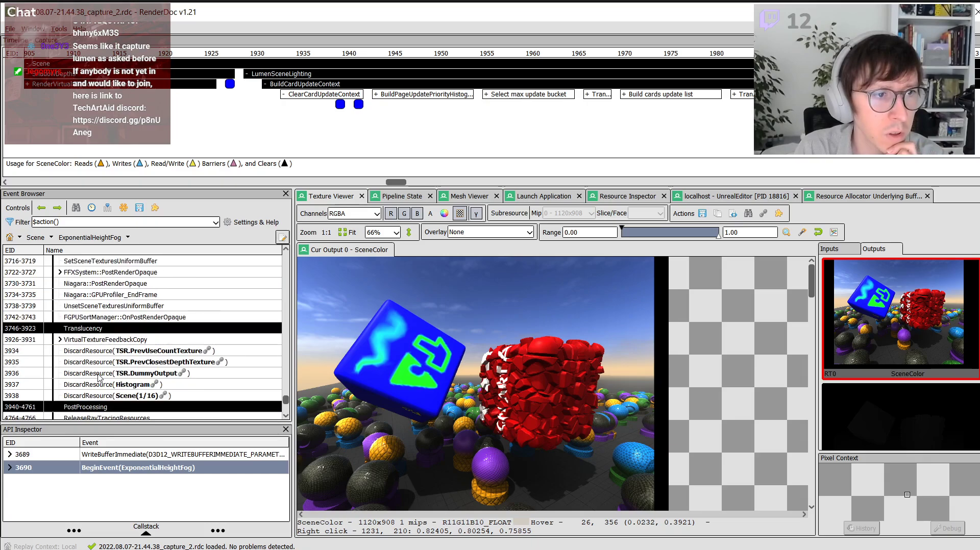
{"action": "scroll", "coordinate": [99, 378], "scroll_direction": "up", "scroll_amount": 1}
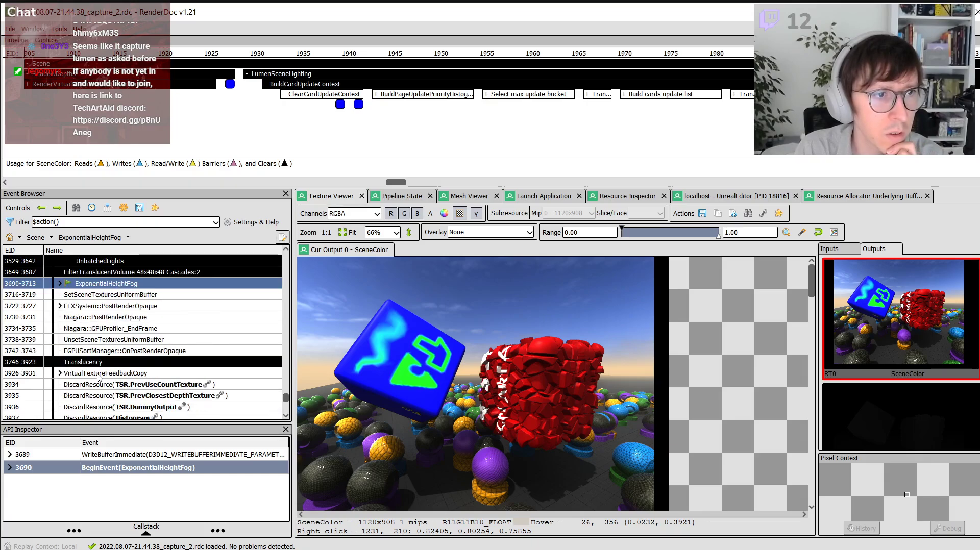
{"action": "left_click", "coordinate": [103, 321]}
{"action": "left_click", "coordinate": [108, 330]}
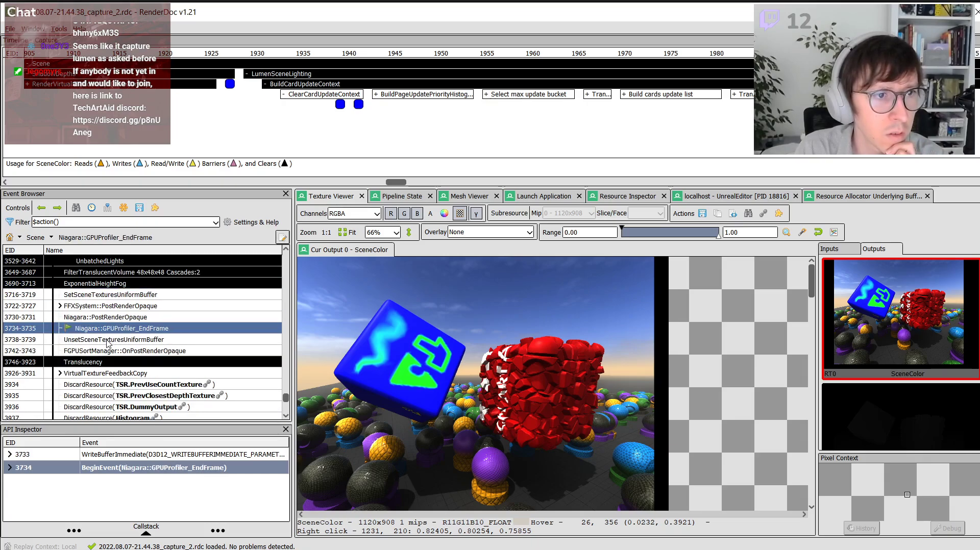
{"action": "left_click", "coordinate": [108, 341]}
{"action": "left_click", "coordinate": [100, 364]}
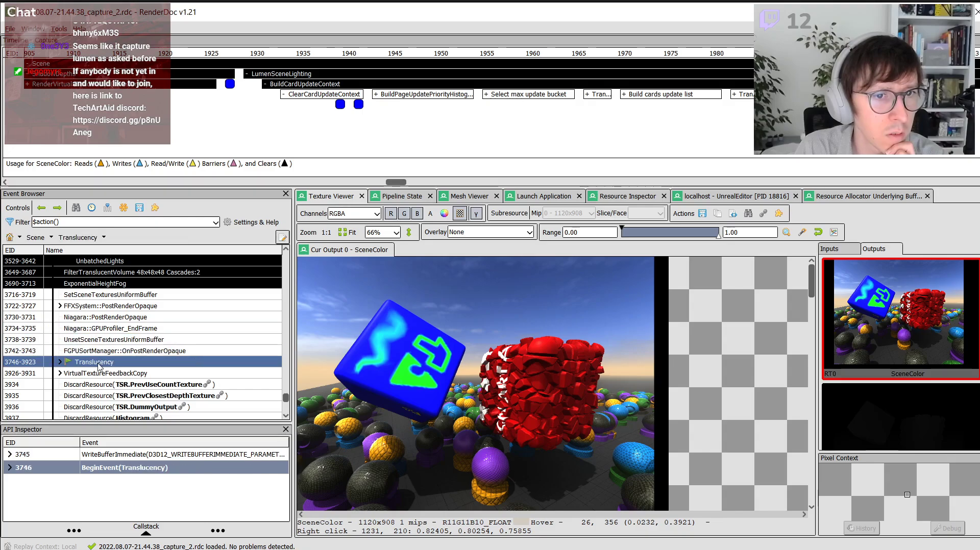
{"action": "left_click", "coordinate": [95, 374]}
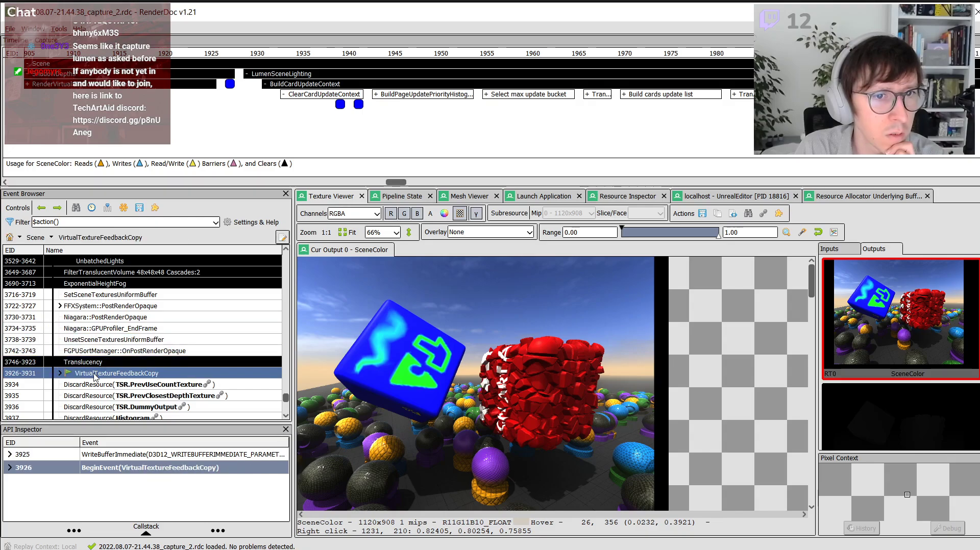
Step: Expand VirtualTextureFeedbackCopy to check its CopyBufferRegion event, and view the DiscardResource(Scene(1/16)) event
{"action": "left_click", "coordinate": [61, 374]}
{"action": "left_click", "coordinate": [80, 384]}
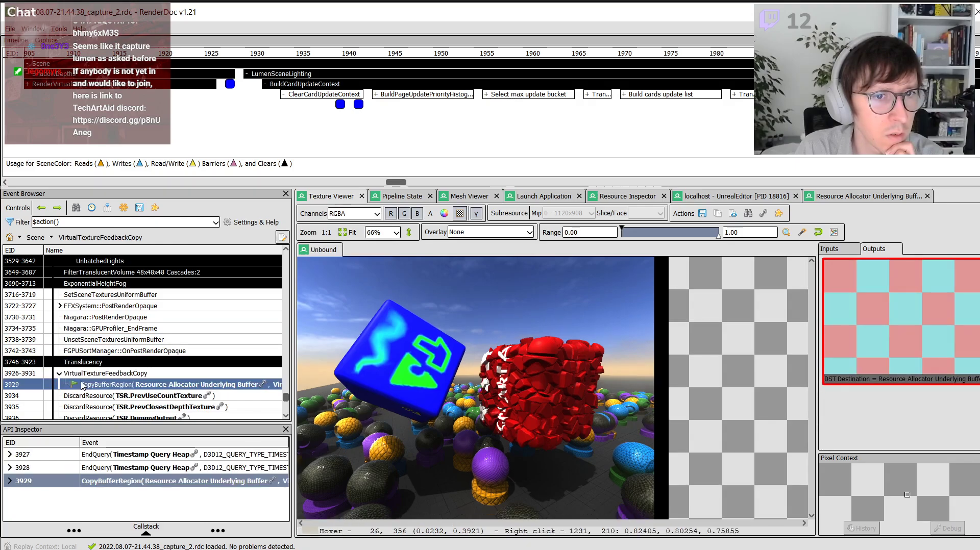
{"action": "scroll", "coordinate": [80, 385], "scroll_direction": "down", "scroll_amount": 2}
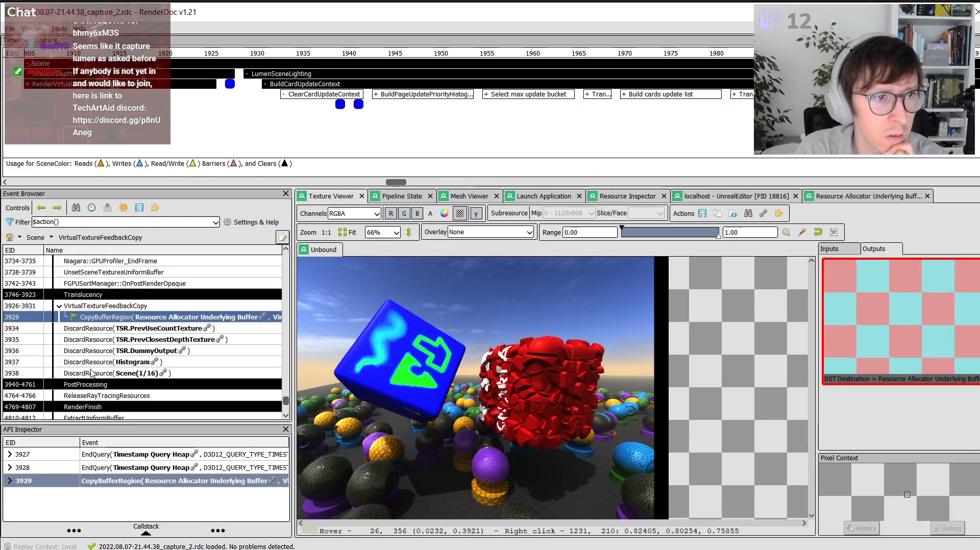
{"action": "left_click", "coordinate": [92, 373]}
Step: Expand PostProcessing, select its TemporalSuperResolution() 1076x871 -> 1120x907 pass and glance at its children
{"action": "left_click", "coordinate": [59, 386]}
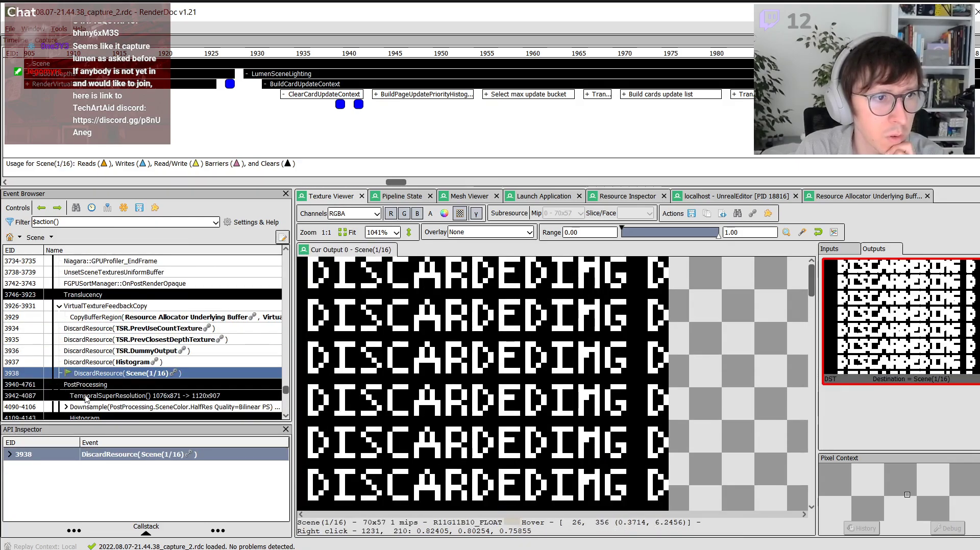
{"action": "left_click", "coordinate": [87, 396]}
{"action": "scroll", "coordinate": [82, 384], "scroll_direction": "down", "scroll_amount": 2}
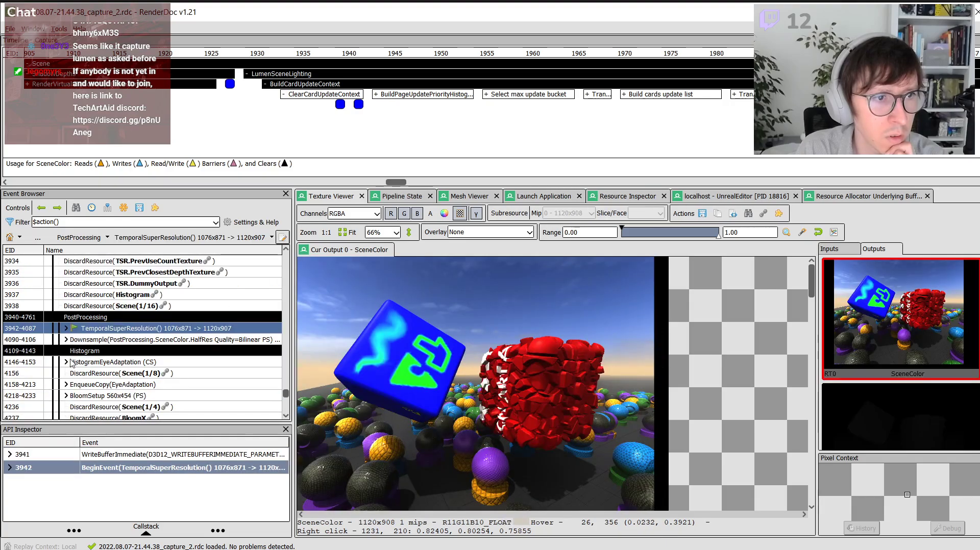
{"action": "left_click", "coordinate": [66, 328]}
{"action": "left_click", "coordinate": [66, 329]}
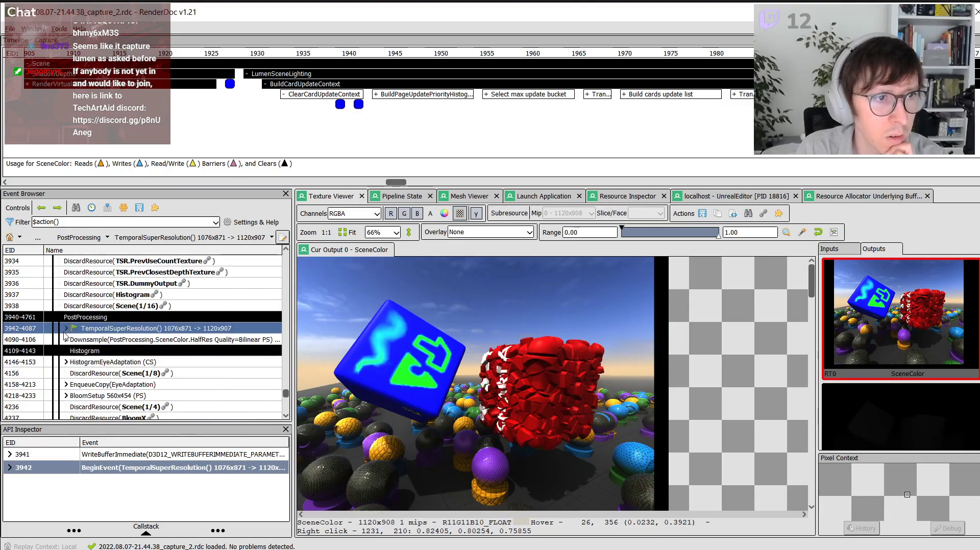
Step: View the outputs of the Downsample, Histogram, HistogramEyeAdaptation (CS) and BloomSetup 560x454 (PS) passes in turn
{"action": "left_click", "coordinate": [82, 342]}
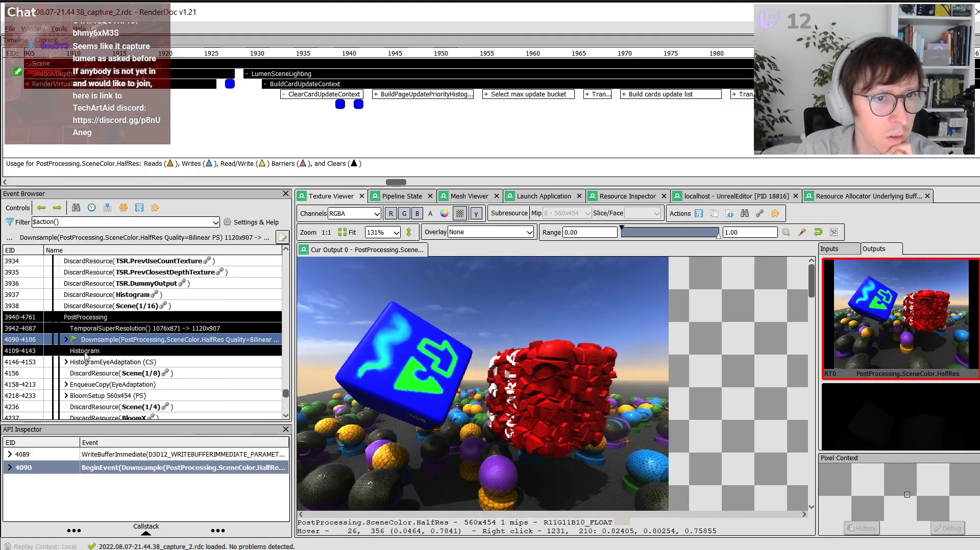
{"action": "left_click", "coordinate": [85, 352]}
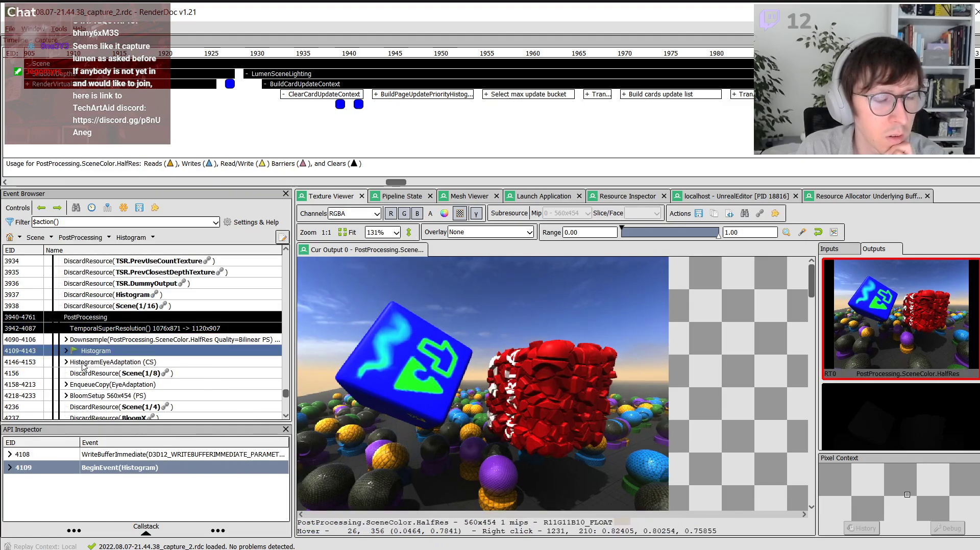
{"action": "left_click", "coordinate": [83, 363]}
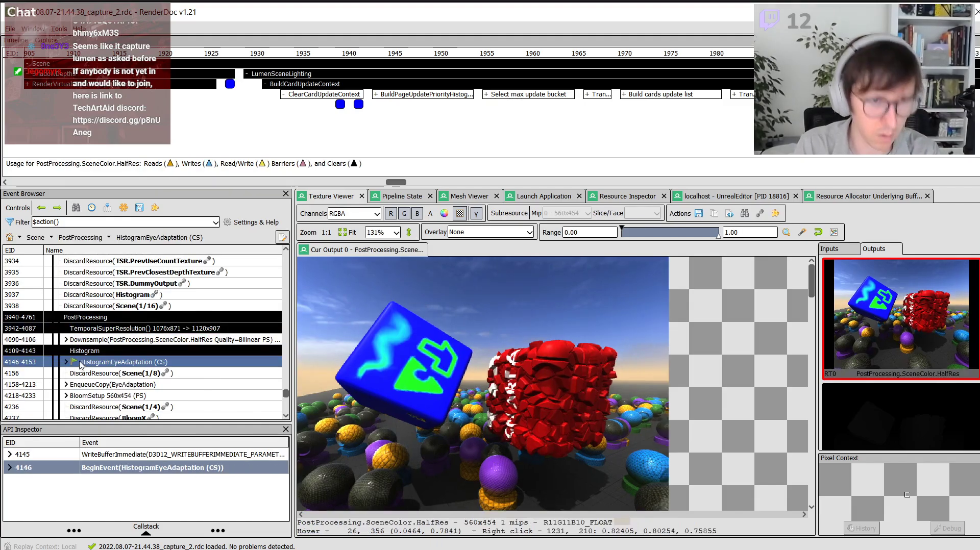
{"action": "left_click", "coordinate": [93, 398]}
Step: Select the Tonemap 1120x907 (PS GammaOnly=0) pass to view the tonemapped image
{"action": "scroll", "coordinate": [93, 400], "scroll_direction": "down", "scroll_amount": 2}
{"action": "scroll", "coordinate": [93, 403], "scroll_direction": "down", "scroll_amount": 1}
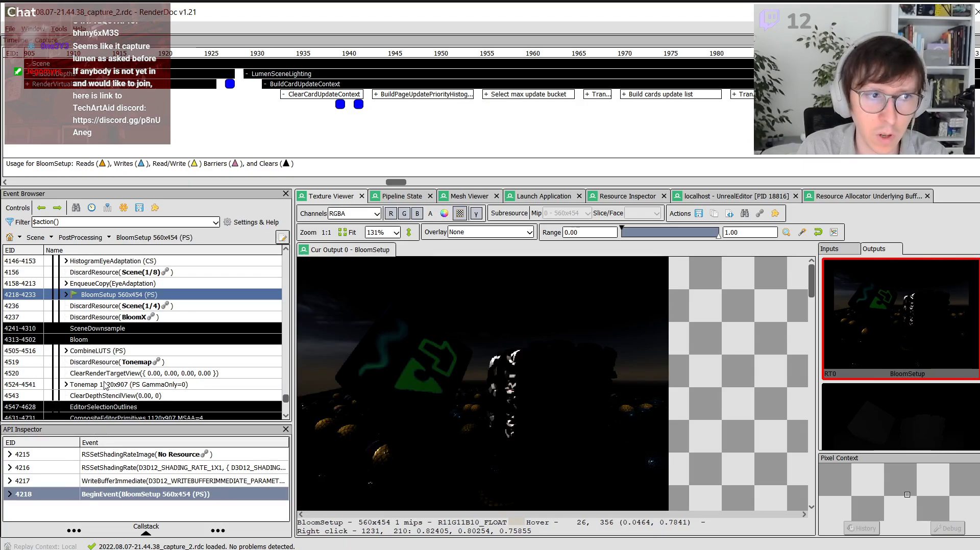
{"action": "left_click", "coordinate": [105, 386]}
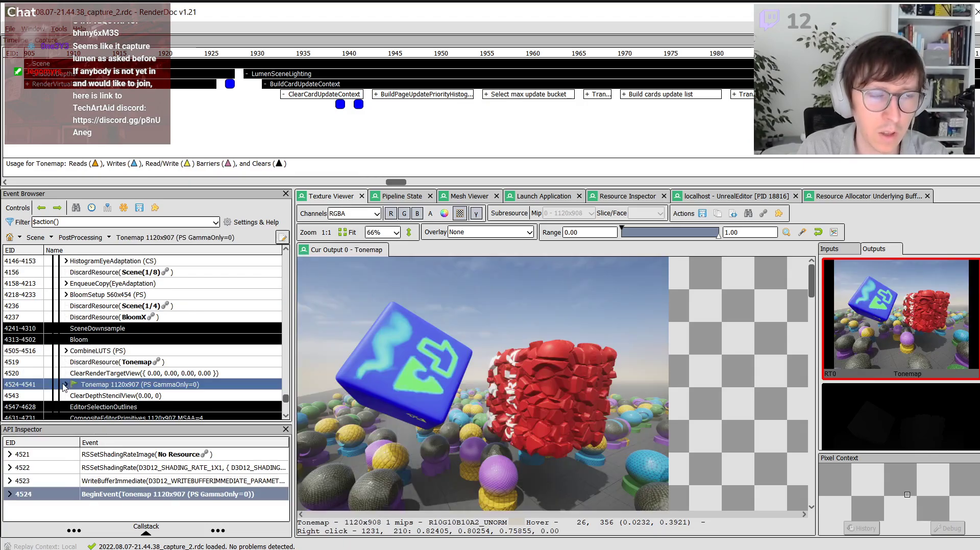
Step: Return to the Lights pass and examine the dark floor between the spheres in SceneColor up close
{"action": "scroll", "coordinate": [87, 359], "scroll_direction": "up", "scroll_amount": 2}
{"action": "scroll", "coordinate": [77, 359], "scroll_direction": "up", "scroll_amount": 5}
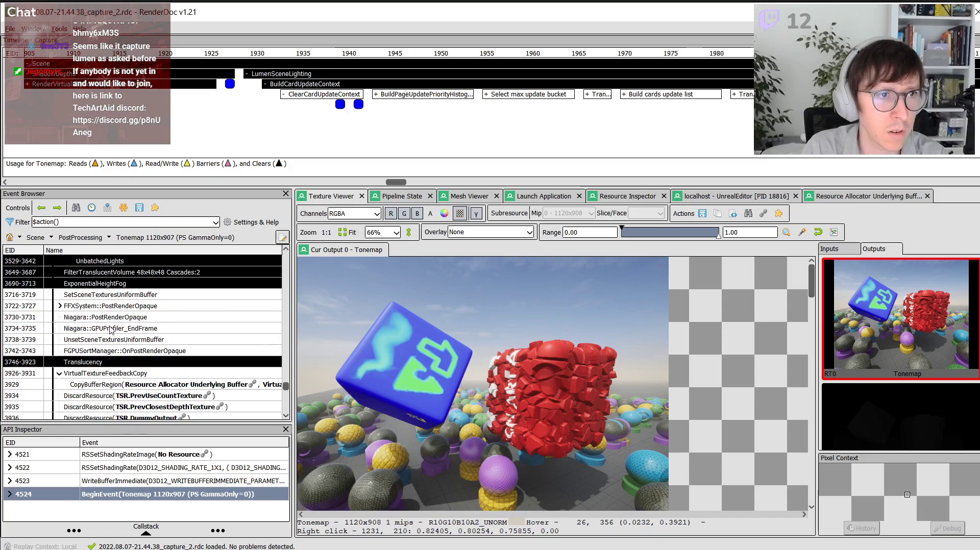
{"action": "scroll", "coordinate": [111, 332], "scroll_direction": "up", "scroll_amount": 1}
{"action": "left_click", "coordinate": [90, 277]}
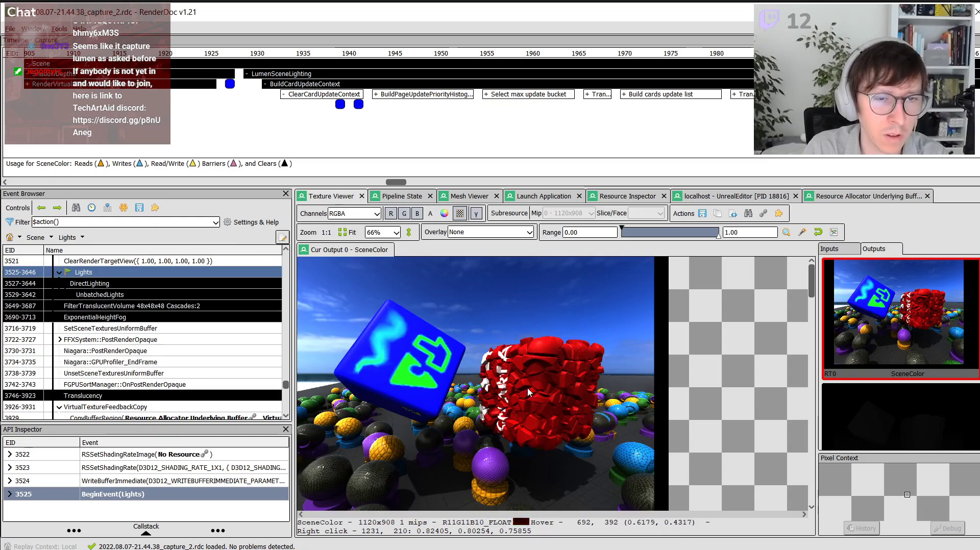
{"action": "scroll", "coordinate": [477, 476], "scroll_direction": "up", "scroll_amount": 3}
{"action": "scroll", "coordinate": [478, 476], "scroll_direction": "up", "scroll_amount": 6}
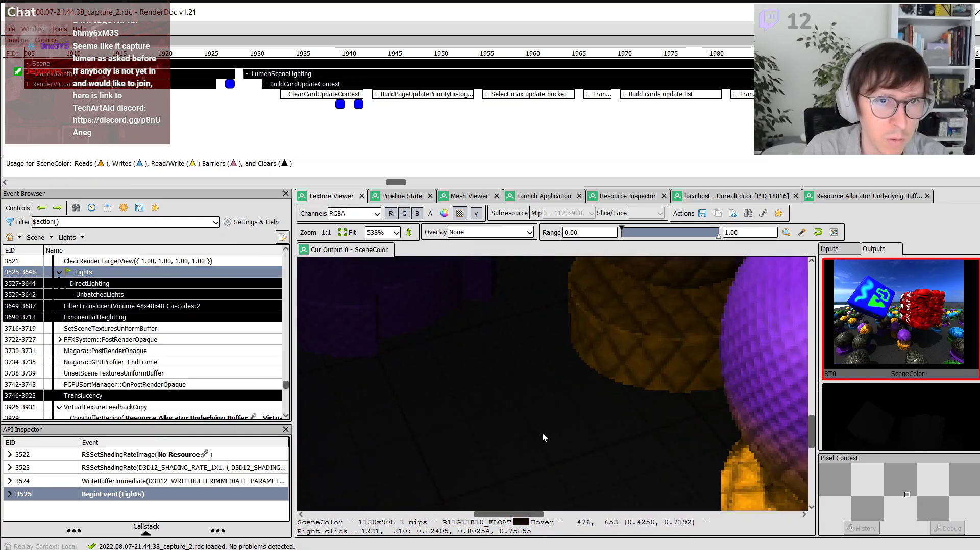
Step: Bring the whole SceneColor image into view and select the DiffuseIndirectAndAO pass
{"action": "scroll", "coordinate": [510, 403], "scroll_direction": "down", "scroll_amount": 5}
{"action": "scroll", "coordinate": [509, 399], "scroll_direction": "down", "scroll_amount": 3}
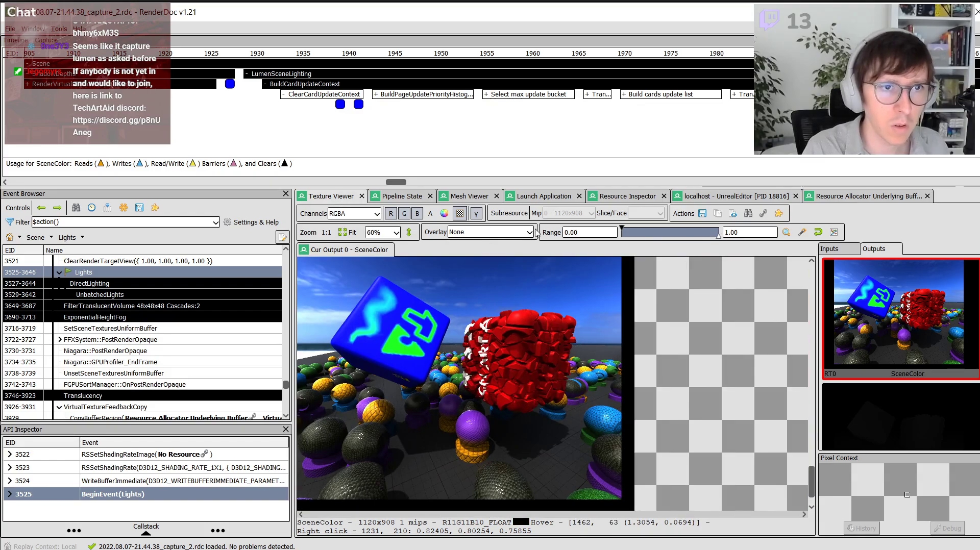
{"action": "mouse_move", "coordinate": [721, 238]}
{"action": "left_mouse_down"}
{"action": "mouse_move", "coordinate": [635, 239]}
{"action": "mouse_move", "coordinate": [720, 239]}
{"action": "left_mouse_up"}
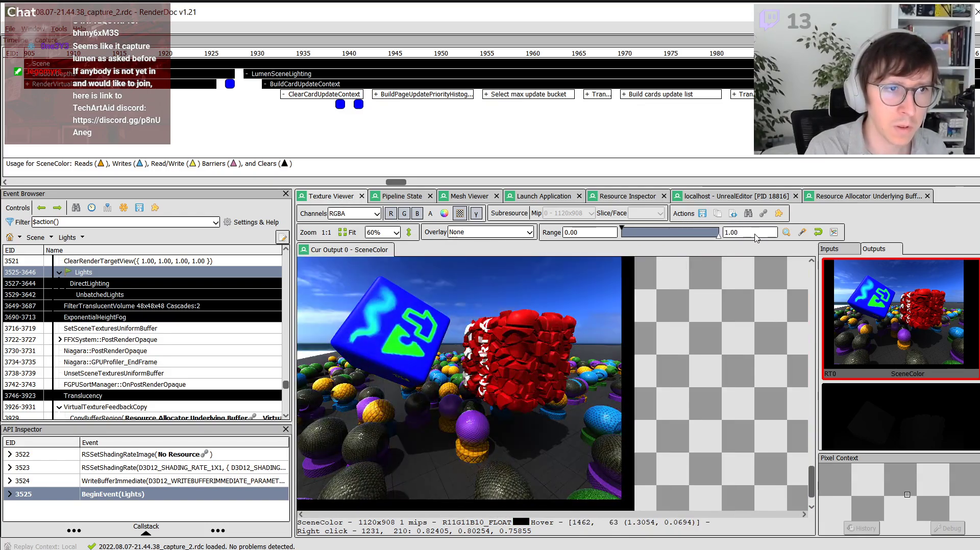
{"action": "scroll", "coordinate": [157, 357], "scroll_direction": "up", "scroll_amount": 4}
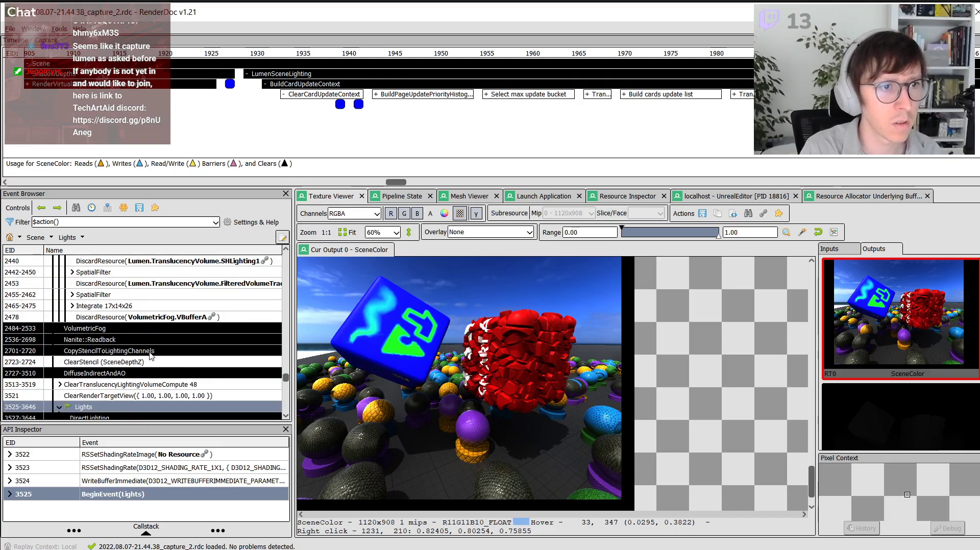
{"action": "left_click", "coordinate": [130, 375]}
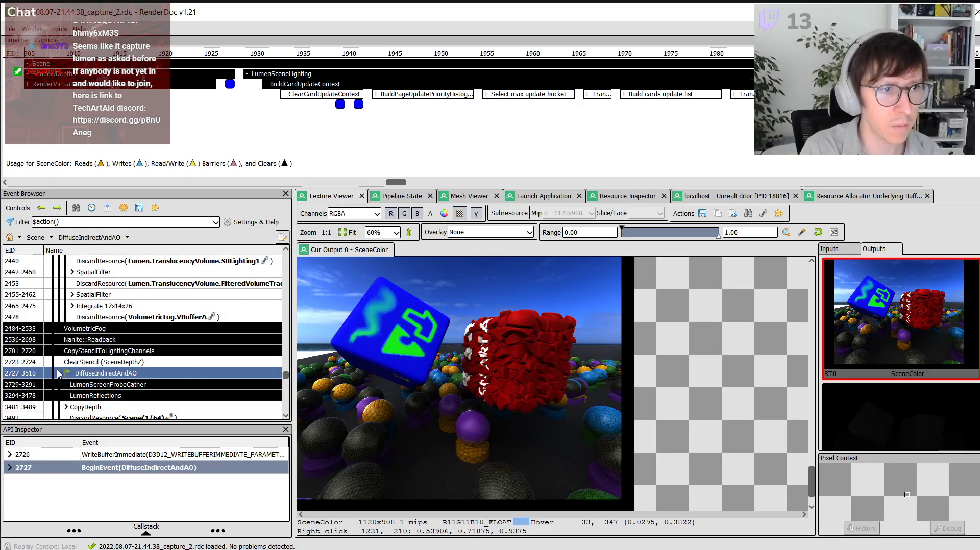
{"action": "scroll", "coordinate": [112, 360], "scroll_direction": "down", "scroll_amount": 2}
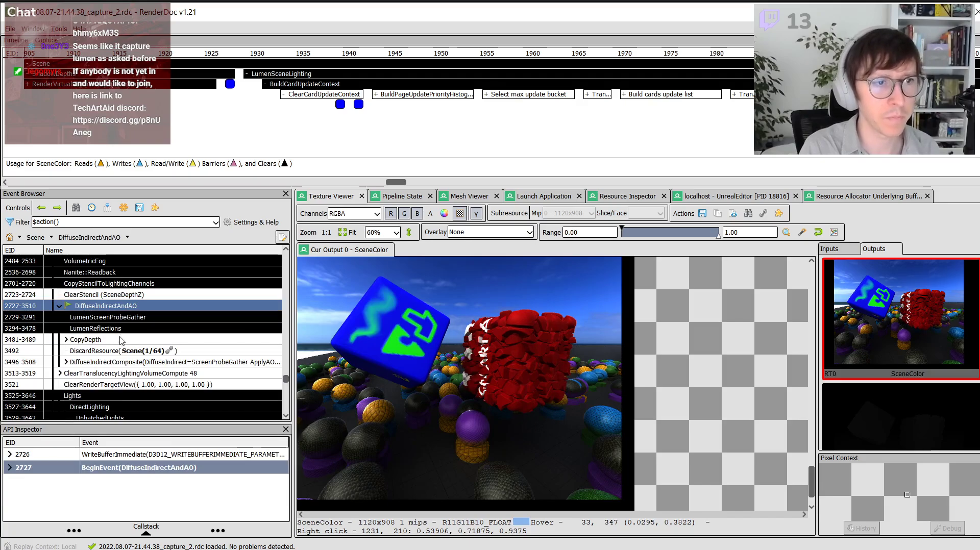
Step: View the outputs of LumenScreenProbeGather, LumenReflections and DiffuseIndirectComposite in turn, and expand the composite pass
{"action": "left_click", "coordinate": [80, 318]}
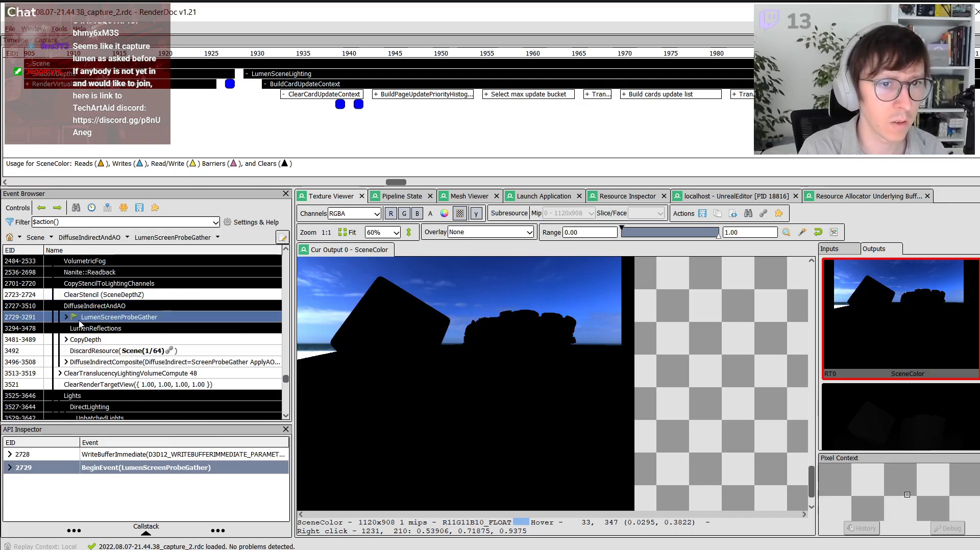
{"action": "left_click", "coordinate": [92, 329]}
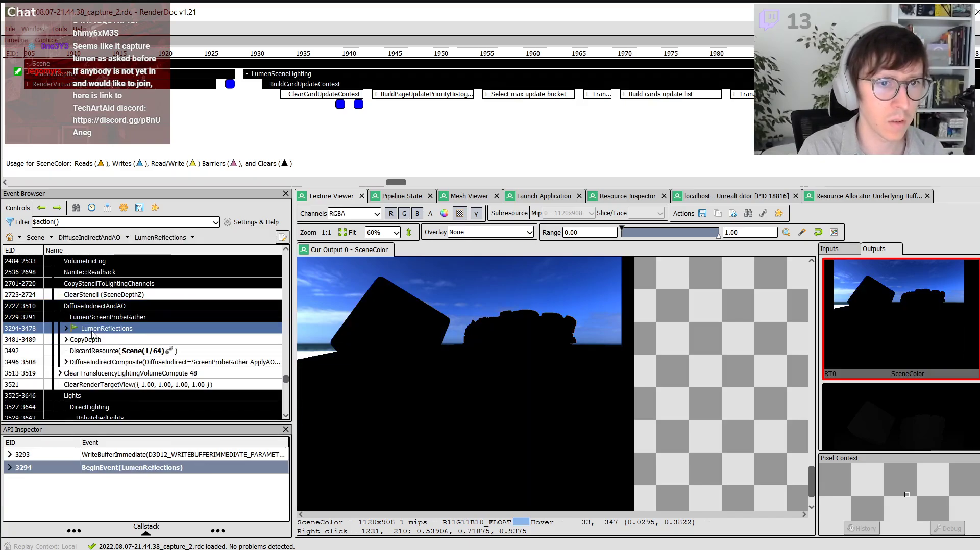
{"action": "left_click", "coordinate": [86, 362]}
{"action": "left_click", "coordinate": [67, 361]}
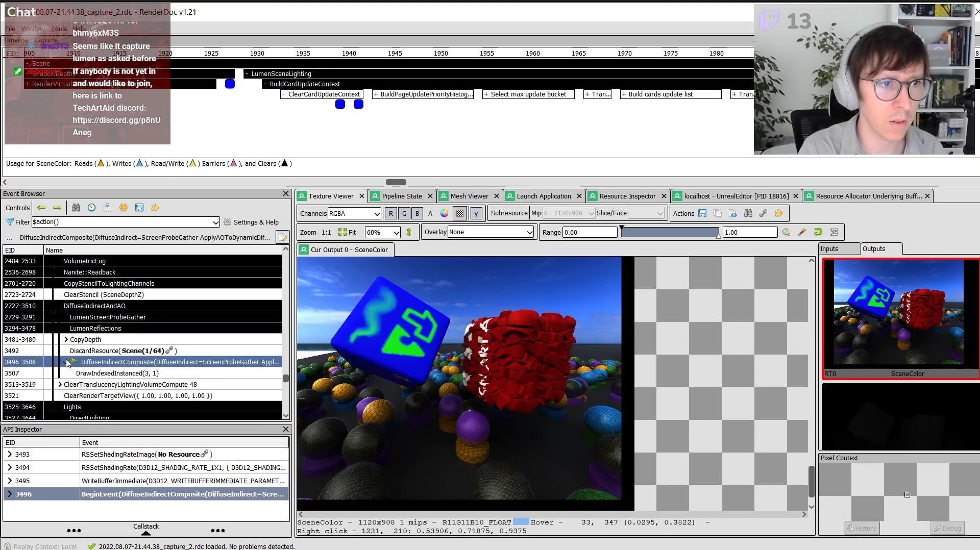
{"action": "scroll", "coordinate": [76, 347], "scroll_direction": "down", "scroll_amount": 1}
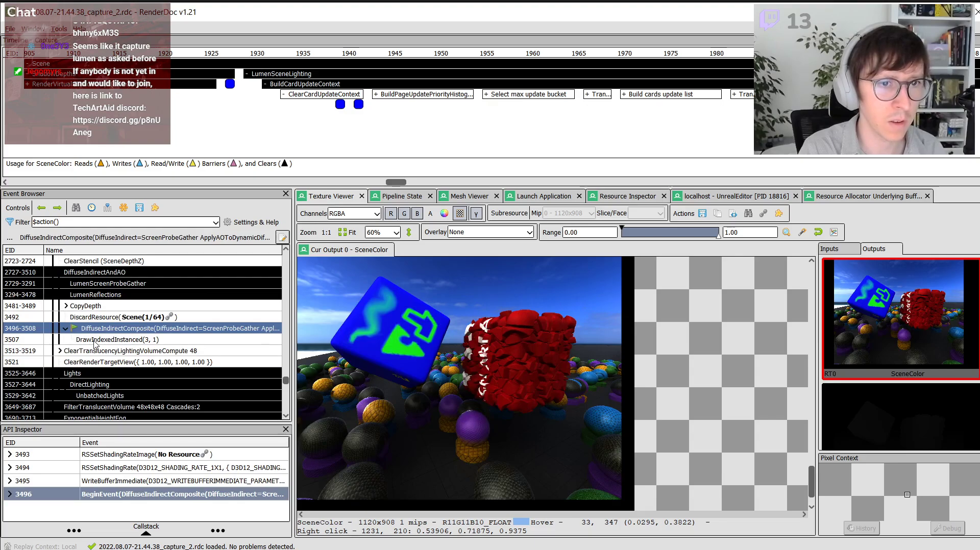
Step: Compare SceneColor before and after the indirect composite by switching between CopyDepth and the composite's DrawIndexedInstanced(3, 1) event
{"action": "left_click", "coordinate": [95, 340]}
{"action": "left_click", "coordinate": [90, 321]}
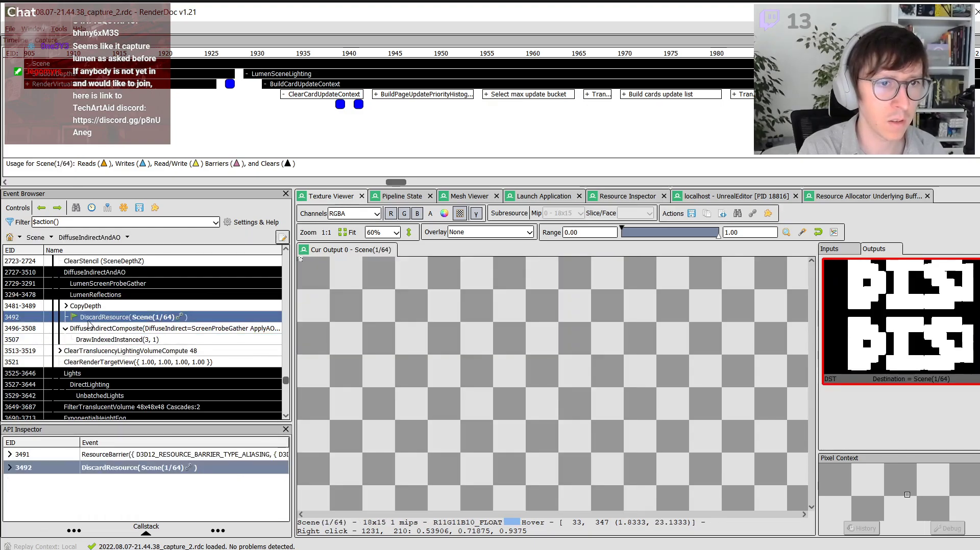
{"action": "left_click", "coordinate": [88, 339]}
{"action": "left_click", "coordinate": [82, 308]}
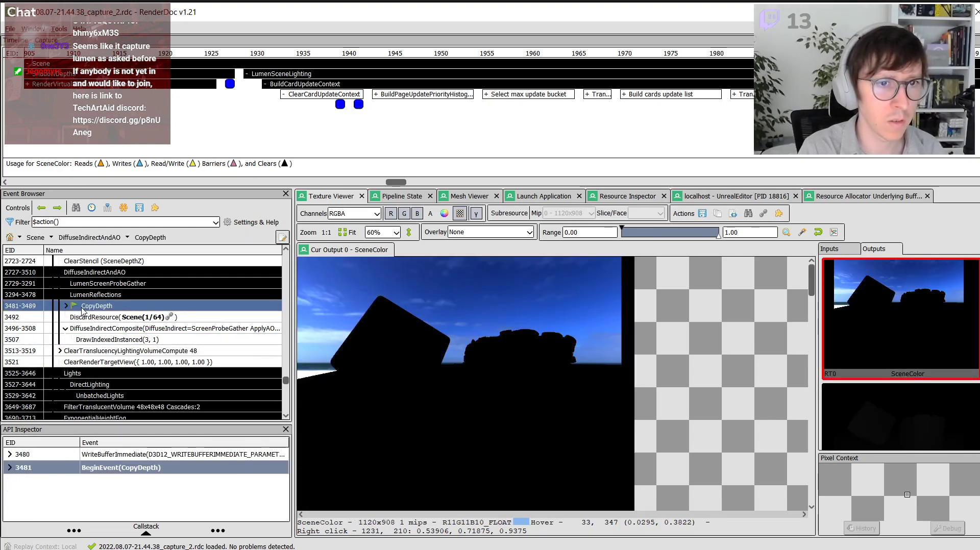
{"action": "left_click", "coordinate": [89, 340]}
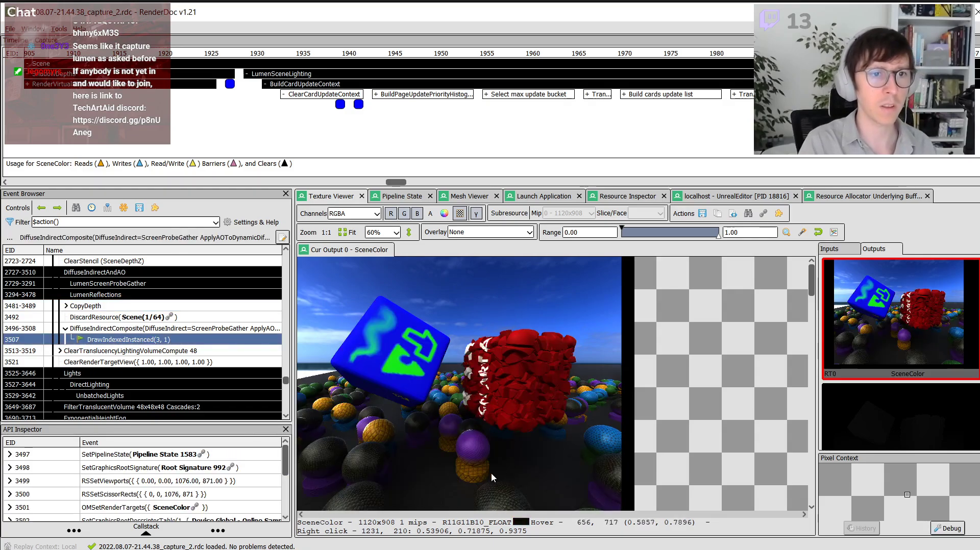
Step: View SceneColor at the UnbatchedLights pass, and return to the DiffuseIndirectComposite draw for comparison
{"action": "scroll", "coordinate": [155, 329], "scroll_direction": "down", "scroll_amount": 1}
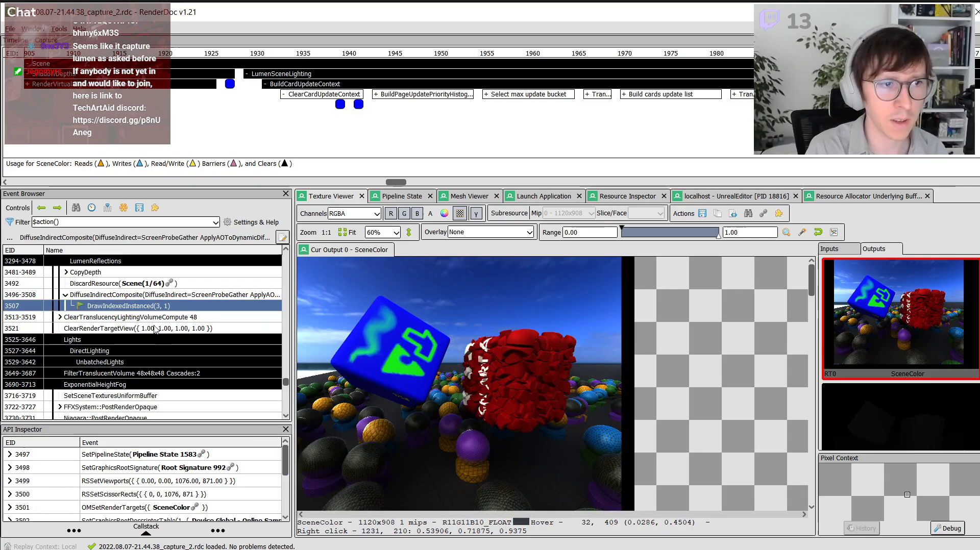
{"action": "left_click", "coordinate": [100, 364]}
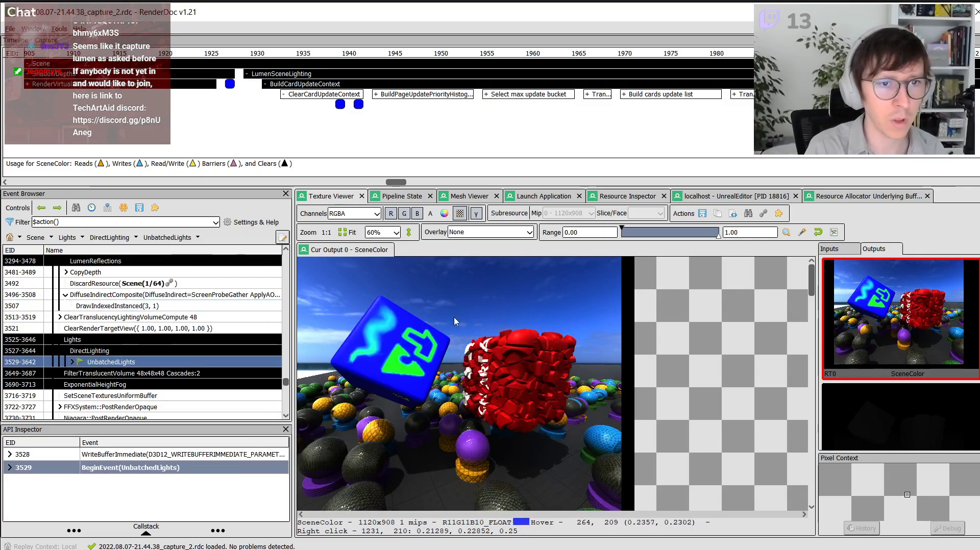
{"action": "scroll", "coordinate": [114, 324], "scroll_direction": "up", "scroll_amount": 1}
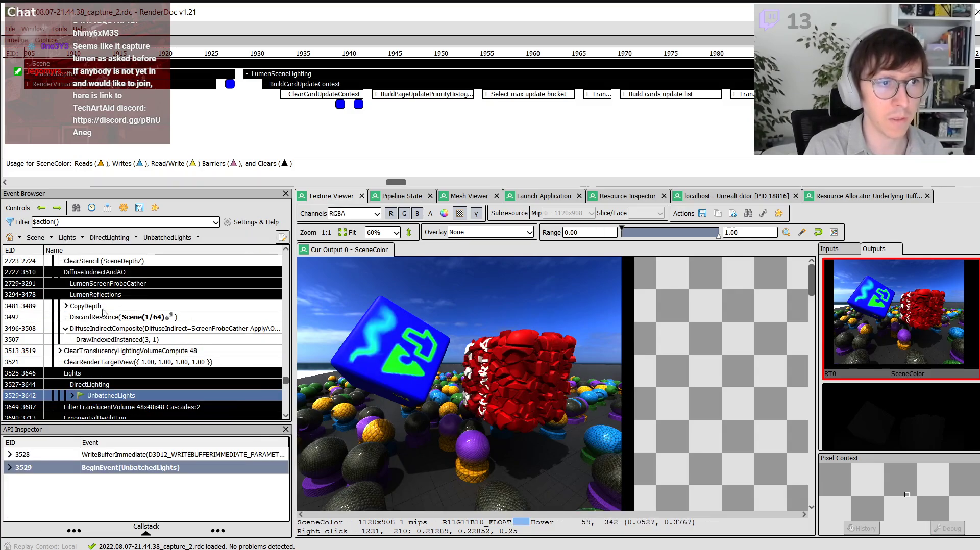
{"action": "left_click", "coordinate": [110, 339]}
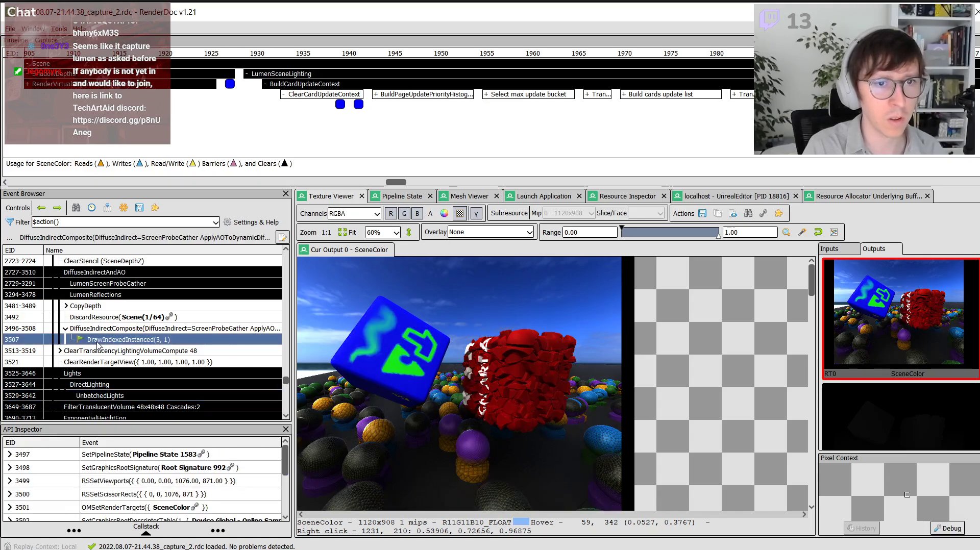
Step: Check the composite draw's coverage with the Wireframe Mesh and Highlight Drawcall overlays, and set the overlay back to None
{"action": "left_click", "coordinate": [474, 233]}
{"action": "left_click", "coordinate": [477, 257]}
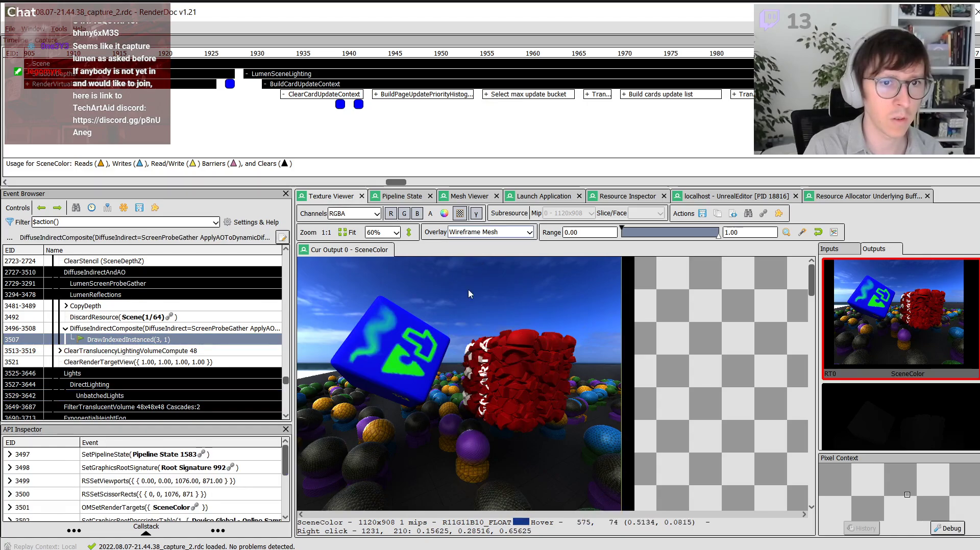
{"action": "scroll", "coordinate": [469, 294], "scroll_direction": "down", "scroll_amount": 3}
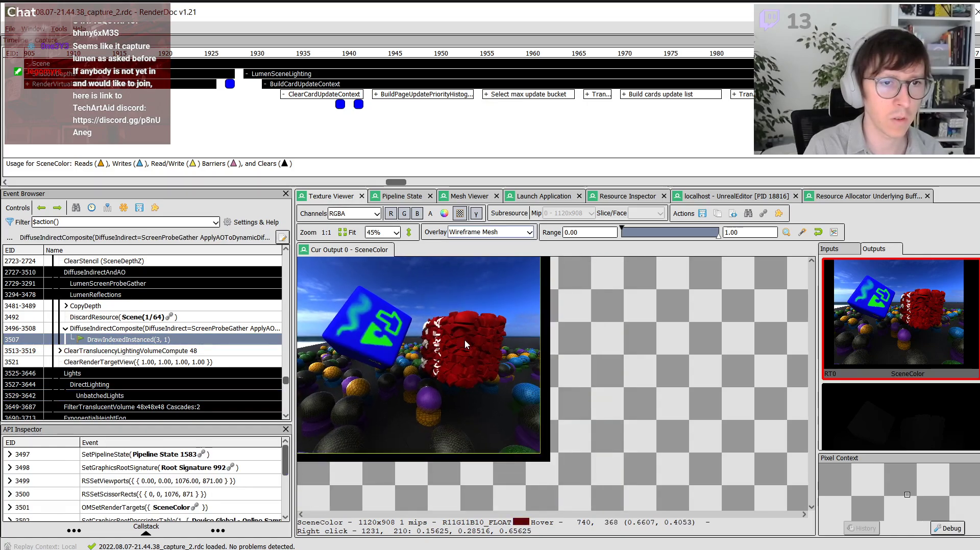
{"action": "left_click", "coordinate": [485, 232]}
{"action": "left_click", "coordinate": [476, 251]}
{"action": "left_click", "coordinate": [472, 233]}
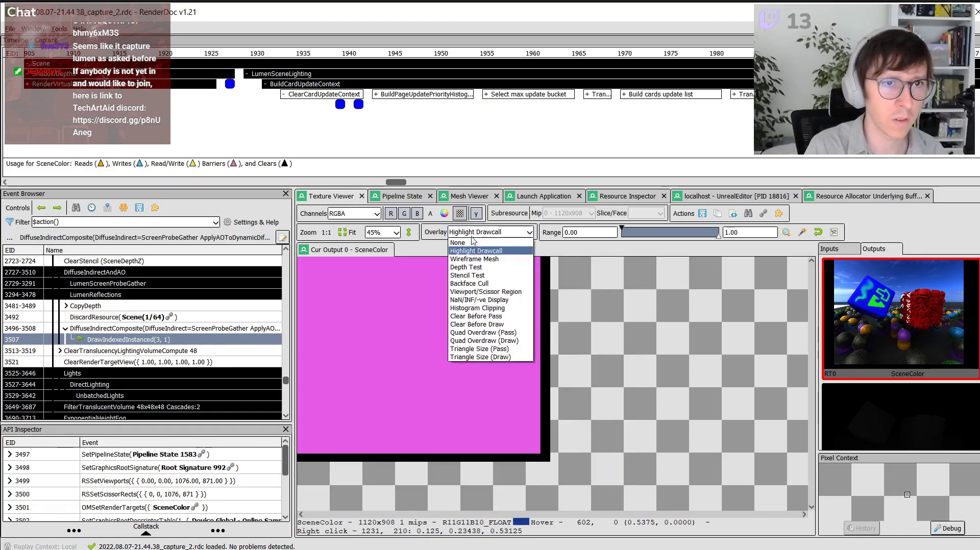
{"action": "left_click", "coordinate": [473, 242]}
{"action": "scroll", "coordinate": [423, 326], "scroll_direction": "up", "scroll_amount": 2}
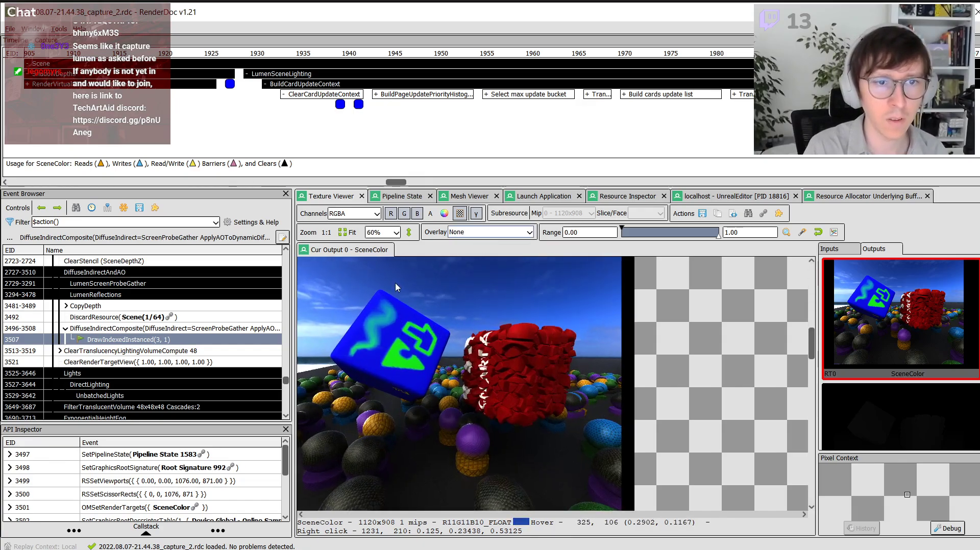
Step: Look through the composite draw's input textures and show texture8, Lumen.ScreenProbeGather.DiffuseIndirect
{"action": "left_click", "coordinate": [829, 248]}
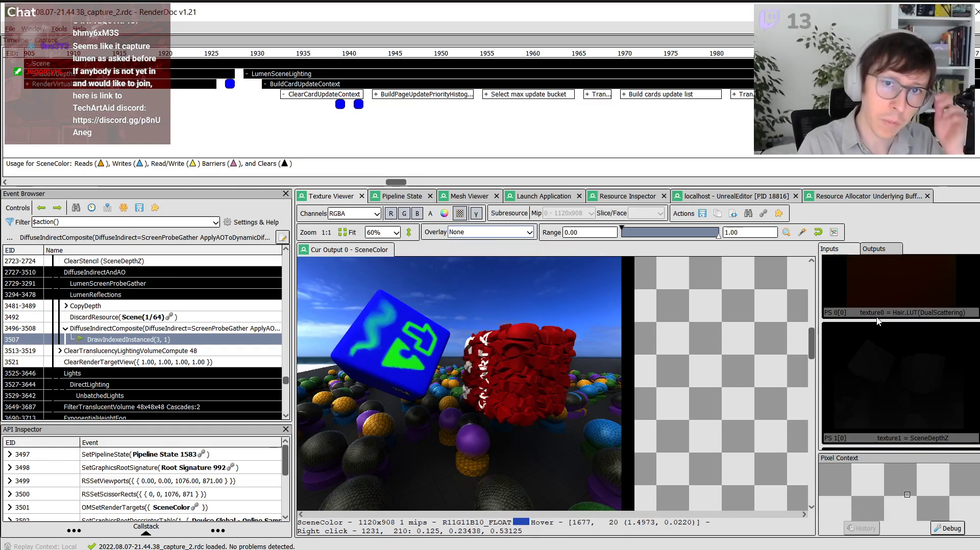
{"action": "scroll", "coordinate": [877, 320], "scroll_direction": "down", "scroll_amount": 6}
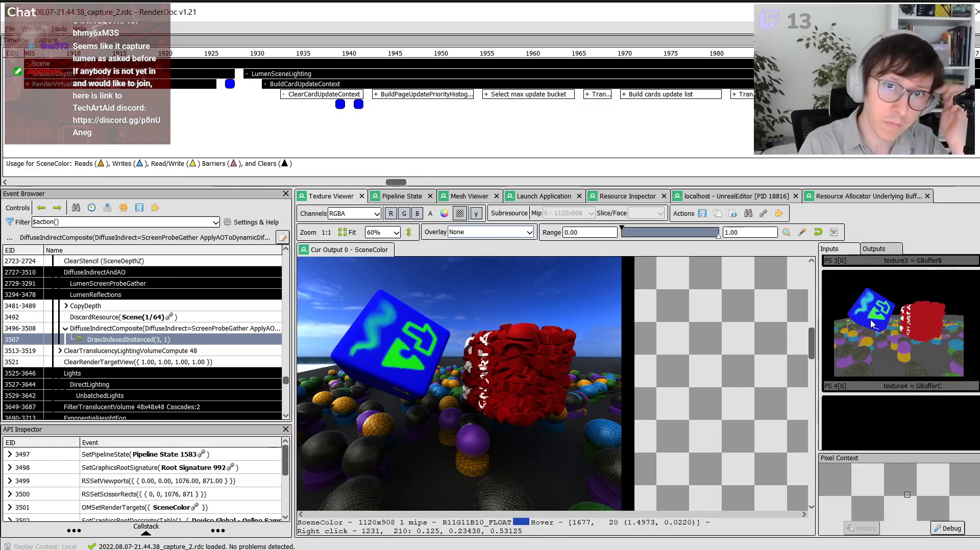
{"action": "scroll", "coordinate": [871, 325], "scroll_direction": "down", "scroll_amount": 5}
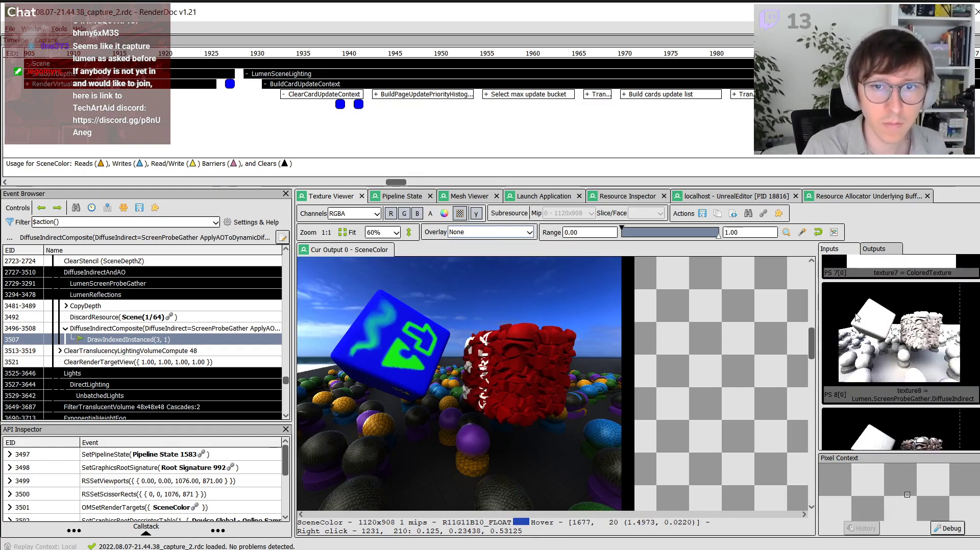
{"action": "left_click", "coordinate": [857, 317]}
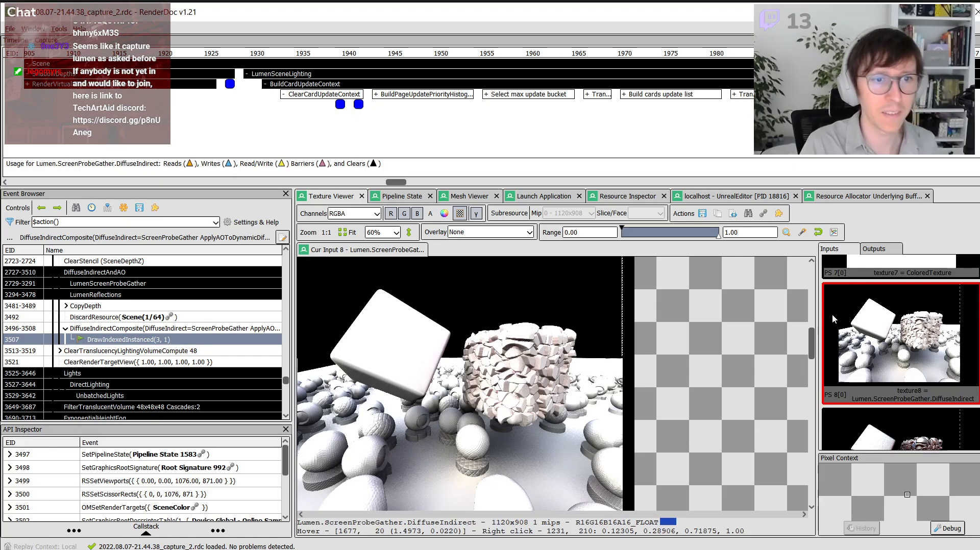
Step: Compare the diffuse indirect texture at maximum range values of 2, 1 and 1000, ending with 2
{"action": "left_click_drag", "start_coordinate": [735, 233], "coordinate": [643, 235]}
{"action": "type", "text": "2"}
{"action": "key", "text": "Return"}
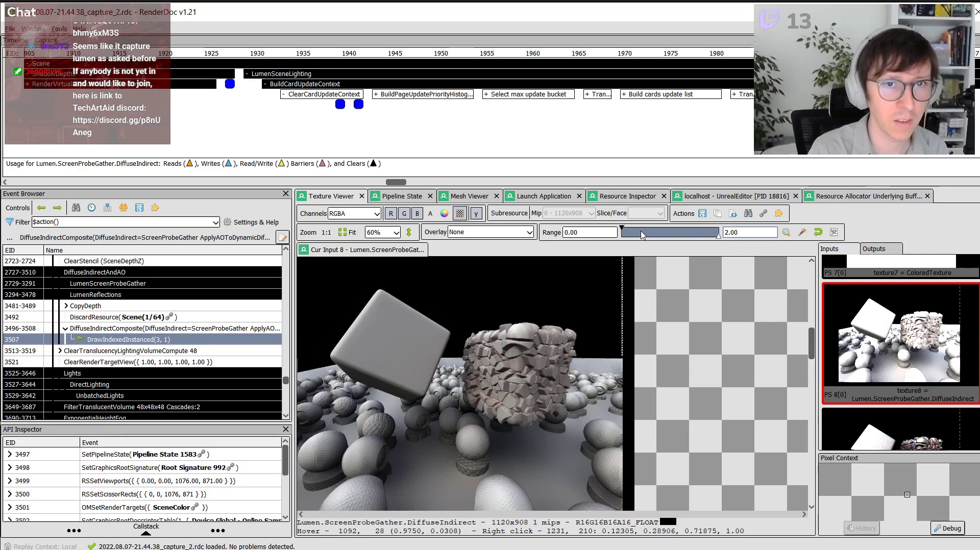
{"action": "key", "text": "Return"}
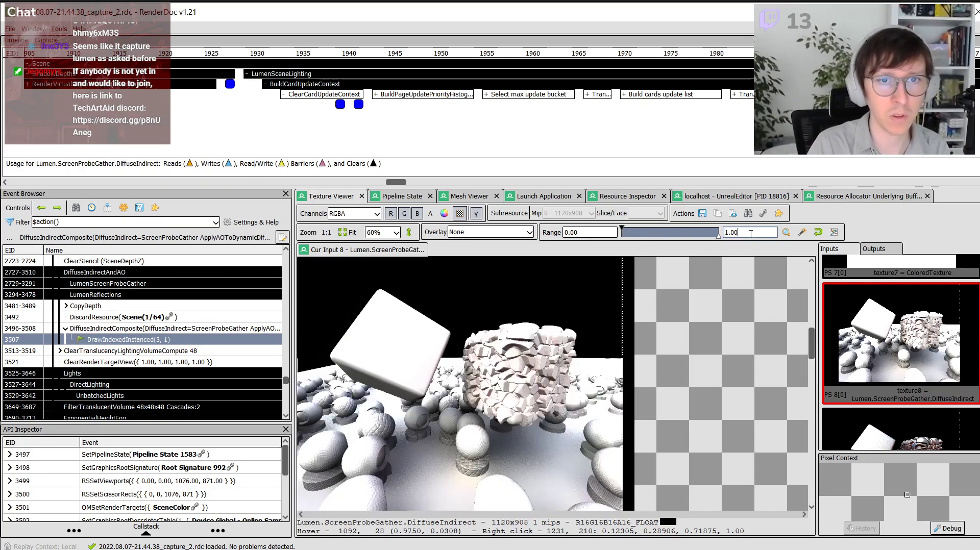
{"action": "type", "text": "1000"}
{"action": "key", "text": "Return"}
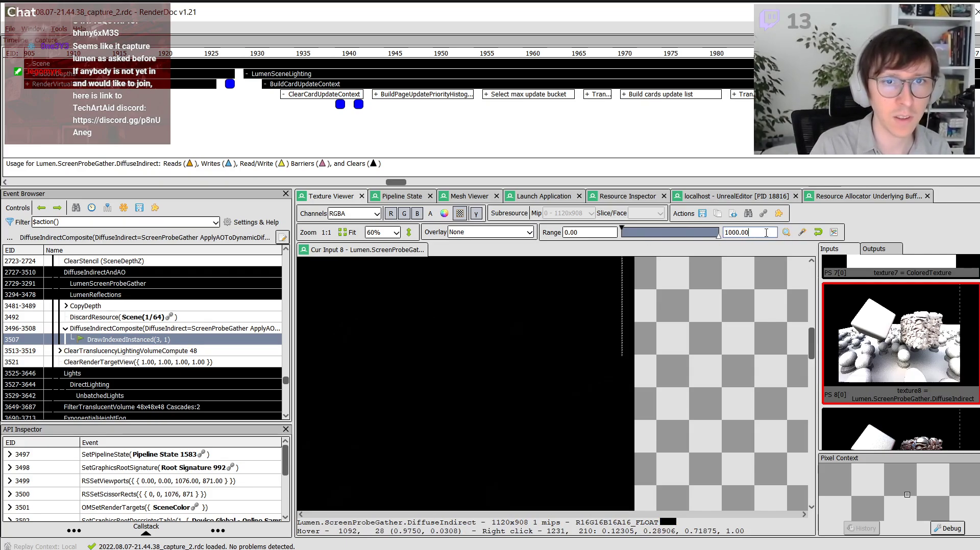
{"action": "double_click", "coordinate": [766, 232]}
{"action": "type", "text": "2"}
{"action": "key", "text": "Return"}
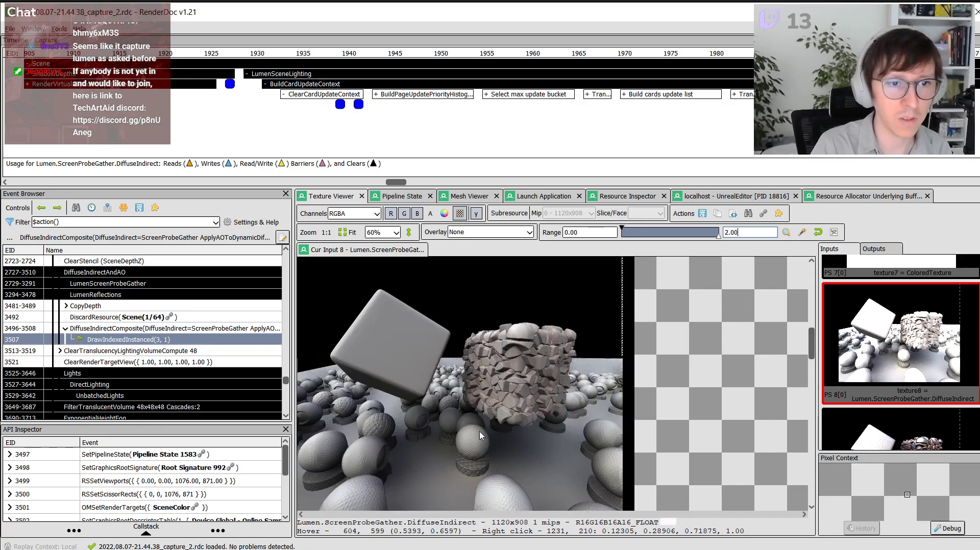
Step: Examine the indirect lighting on the spheres, floor and rocky cylinder of the diffuse indirect texture up close
{"action": "scroll", "coordinate": [480, 433], "scroll_direction": "up", "scroll_amount": 8}
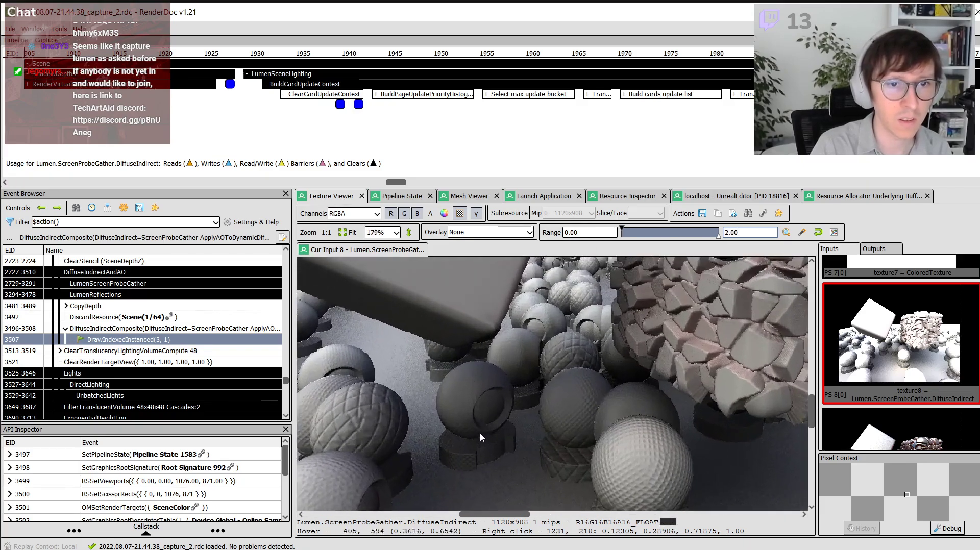
{"action": "scroll", "coordinate": [534, 399], "scroll_direction": "up", "scroll_amount": 3}
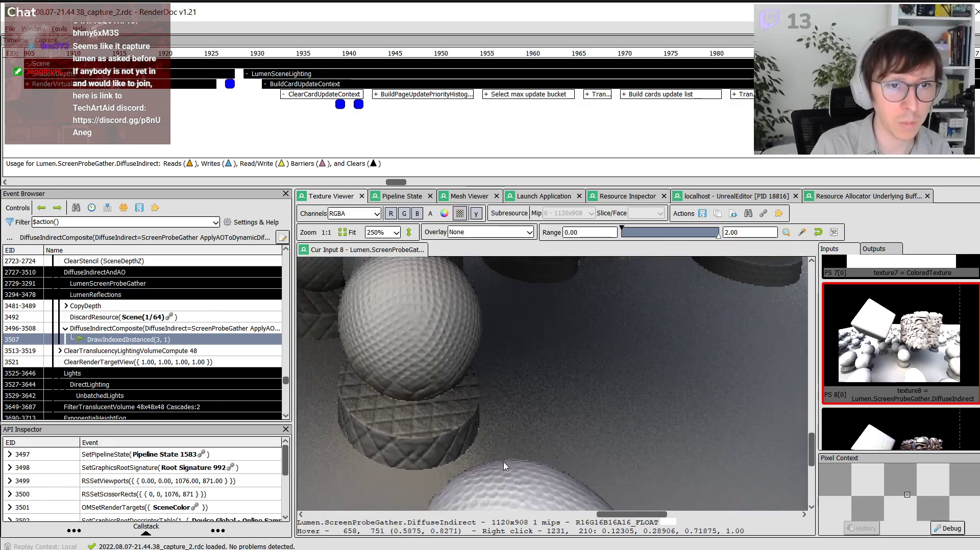
{"action": "scroll", "coordinate": [565, 396], "scroll_direction": "down", "scroll_amount": 3}
{"action": "scroll", "coordinate": [567, 475], "scroll_direction": "up", "scroll_amount": 3}
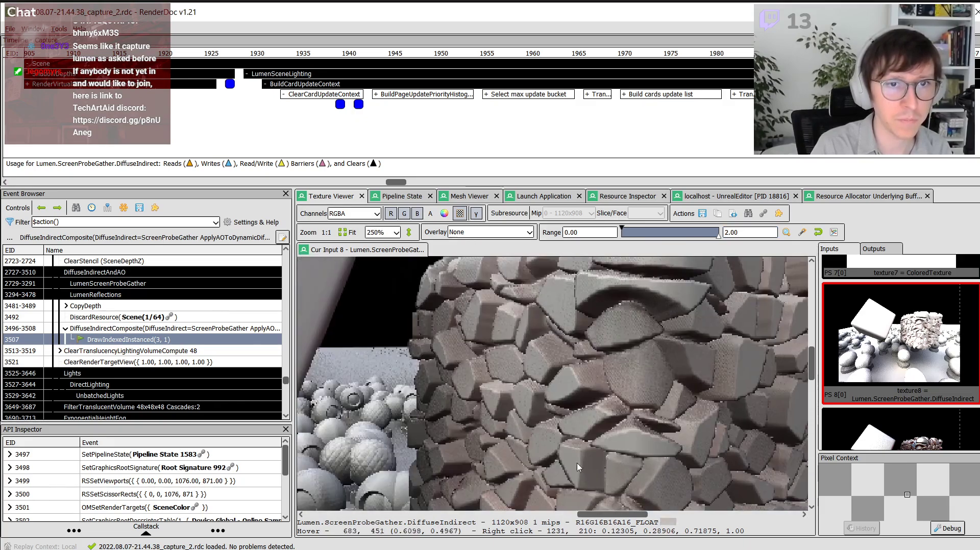
{"action": "scroll", "coordinate": [553, 387], "scroll_direction": "down", "scroll_amount": 6}
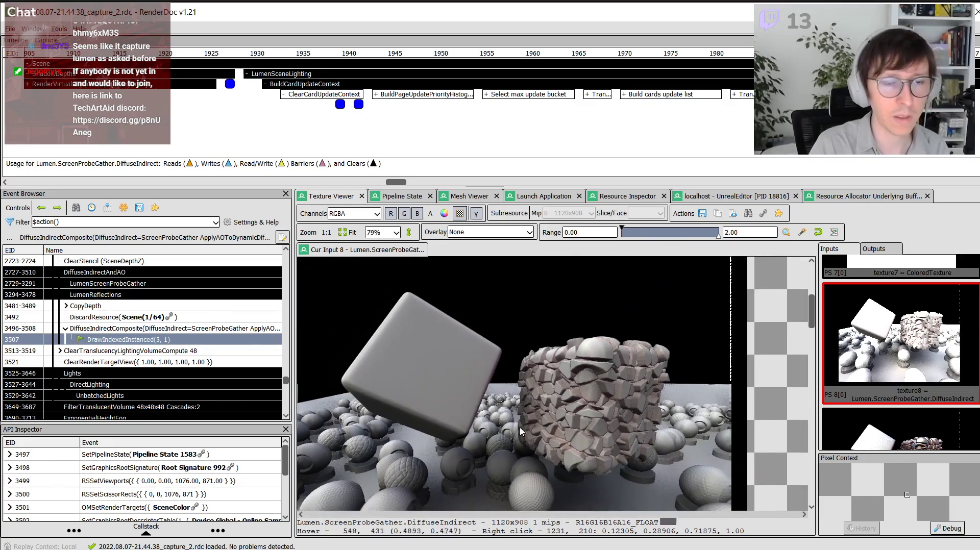
Step: Show the texture9 input, Lumen.ScreenProbeGather.RoughSpecularIndirect, and compare it with the diffuse indirect texture8
{"action": "left_click", "coordinate": [893, 431]}
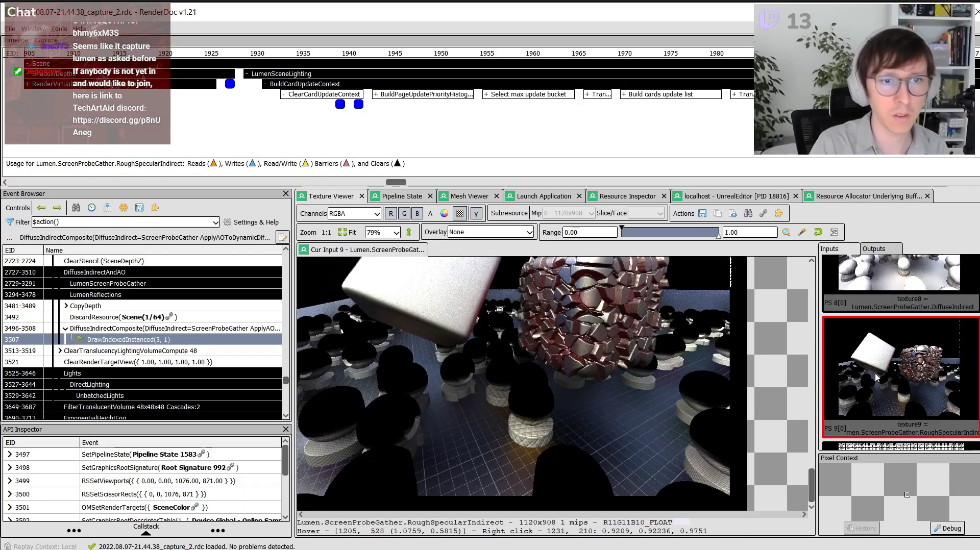
{"action": "left_click_drag", "start_coordinate": [644, 401], "coordinate": [642, 377]}
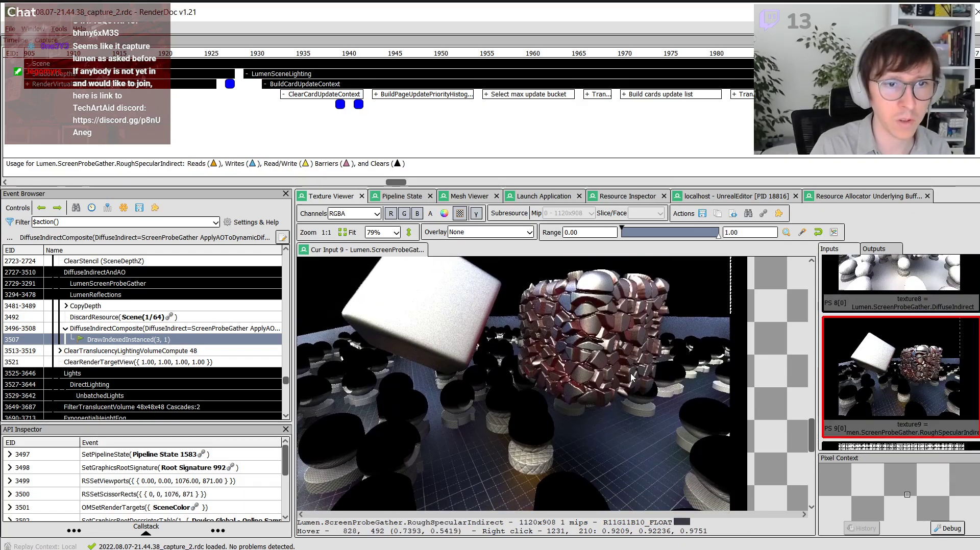
{"action": "left_click", "coordinate": [863, 299]}
{"action": "left_click", "coordinate": [887, 372]}
{"action": "scroll", "coordinate": [886, 373], "scroll_direction": "down", "scroll_amount": 3}
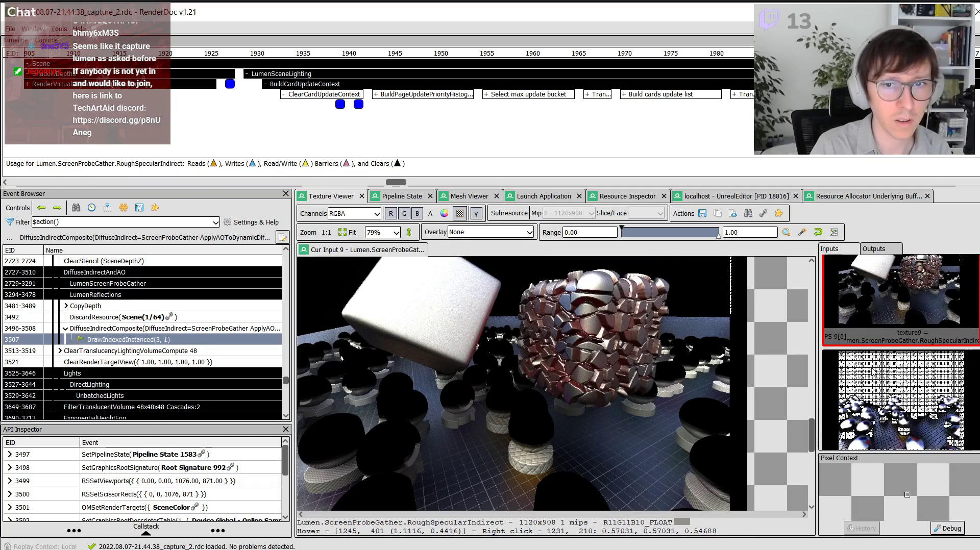
Step: Compare the composite draw's texture10 input, Lumen.Reflections.ResolvedSpecularIndirect, with its texture9 input, Lumen.ScreenProbeGather.RoughSpecularIndirect
{"action": "left_click", "coordinate": [886, 373]}
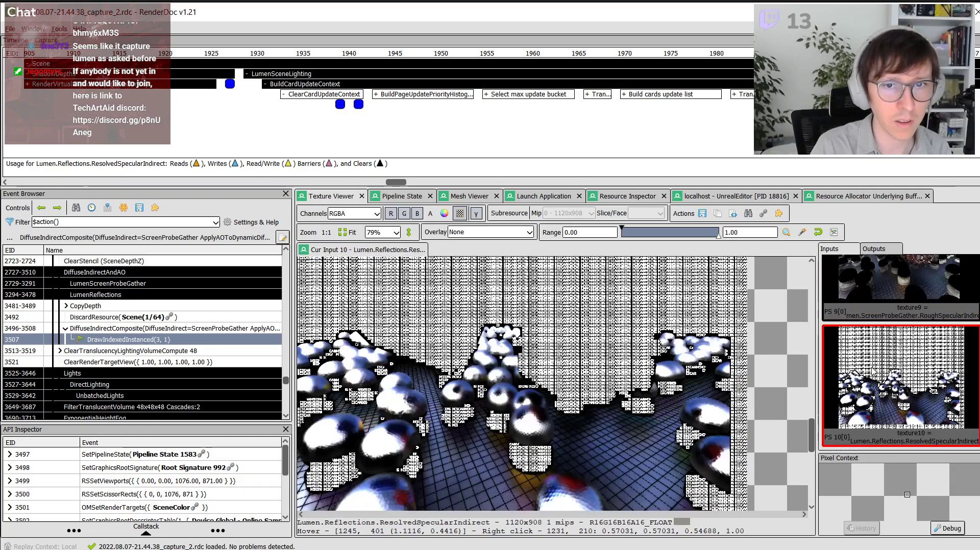
{"action": "left_click", "coordinate": [869, 299]}
Step: Show the composite draw's SceneColor output and compare it at a lowered maximum range and at 1.00
{"action": "left_click", "coordinate": [885, 247]}
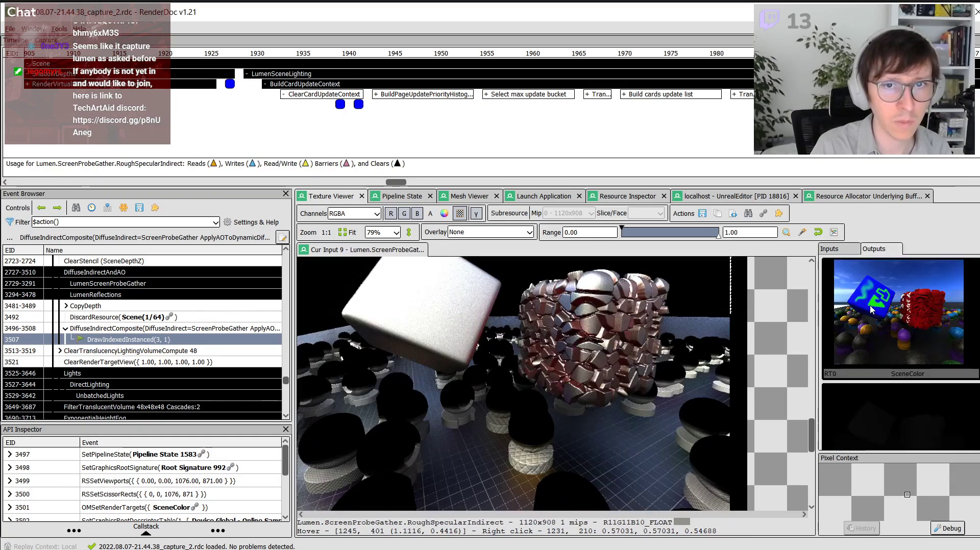
{"action": "left_click_drag", "start_coordinate": [718, 236], "coordinate": [674, 235]}
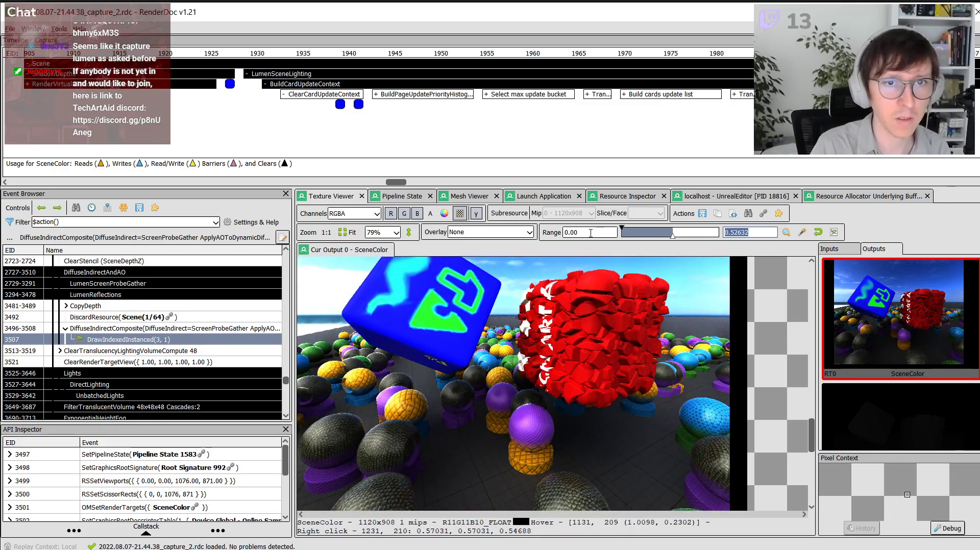
{"action": "type", "text": "1.00"}
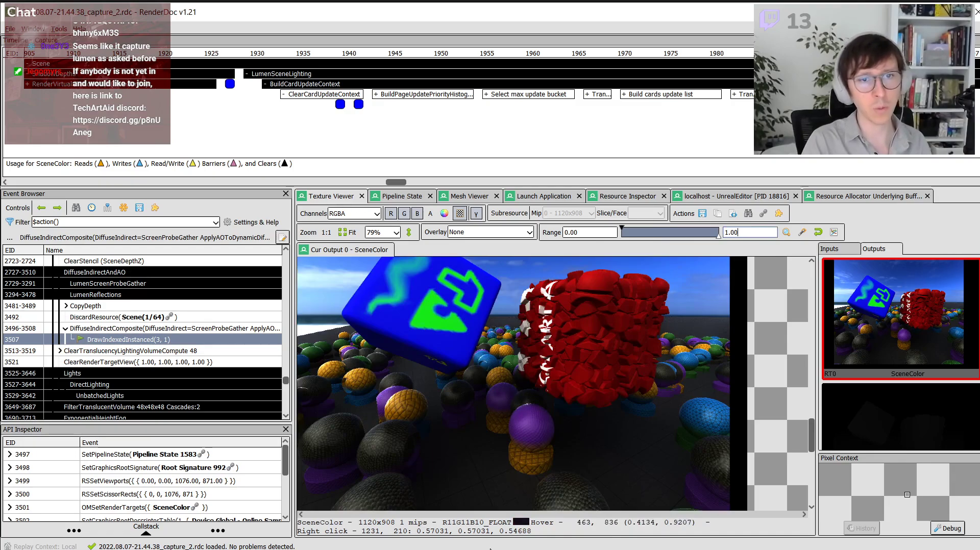
Step: Show the rendered output at the PostProcessing Histogram event and at the RenderFinish event near the end of the frame
{"action": "scroll", "coordinate": [136, 384], "scroll_direction": "down", "scroll_amount": 5}
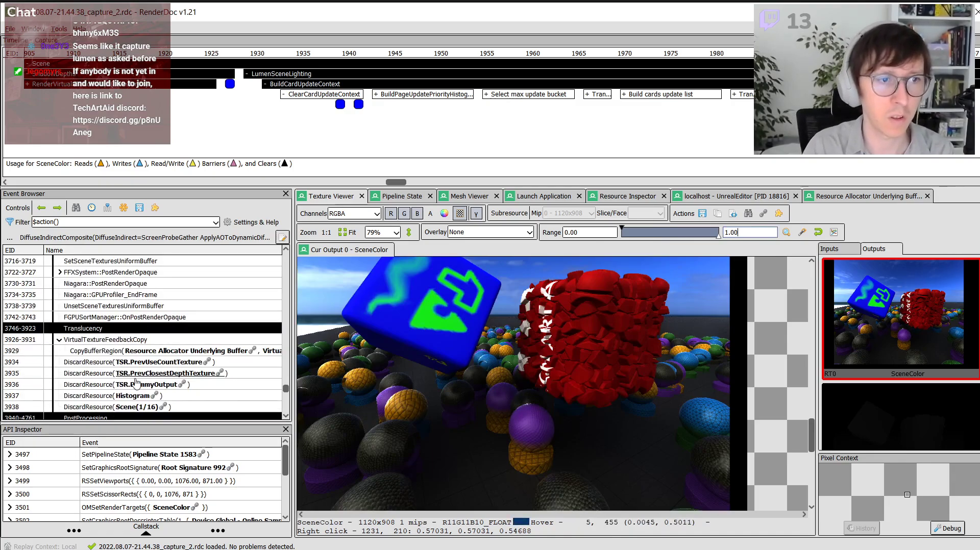
{"action": "scroll", "coordinate": [136, 383], "scroll_direction": "down", "scroll_amount": 1}
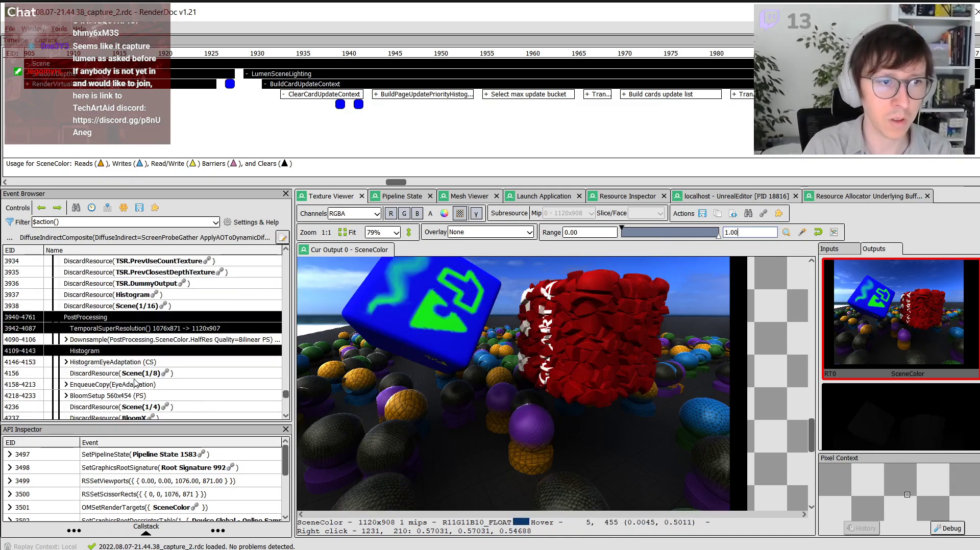
{"action": "left_click", "coordinate": [106, 352]}
{"action": "scroll", "coordinate": [104, 393], "scroll_direction": "down", "scroll_amount": 4}
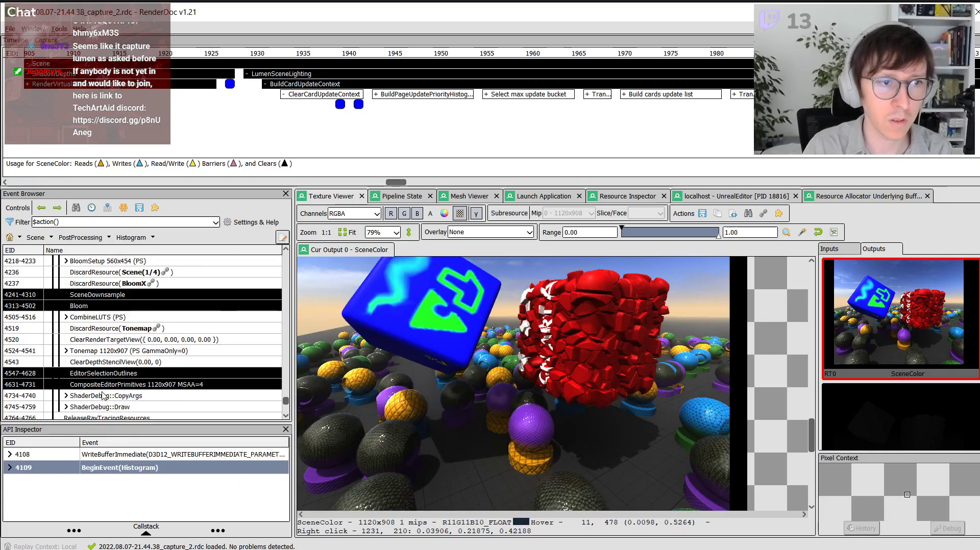
{"action": "scroll", "coordinate": [104, 385], "scroll_direction": "down", "scroll_amount": 4}
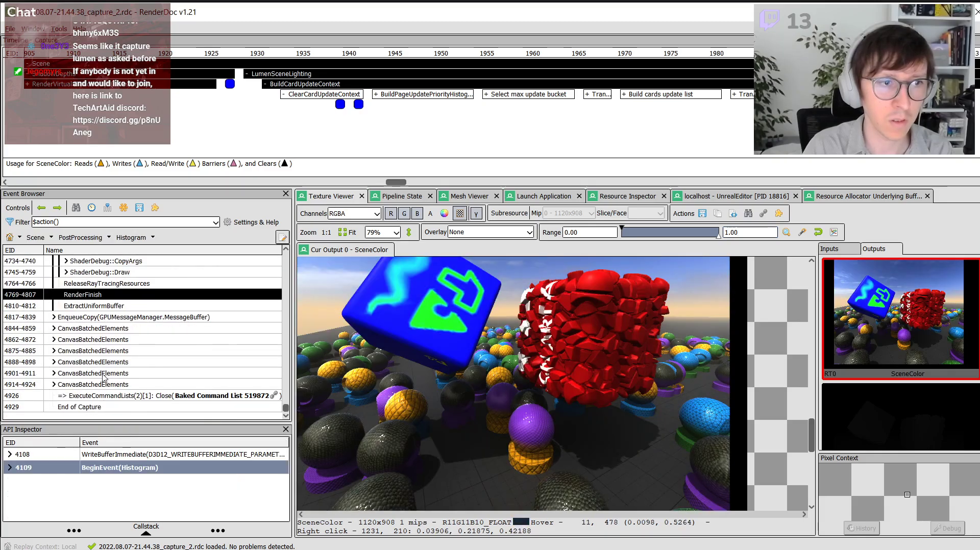
{"action": "left_click", "coordinate": [109, 295]}
{"action": "scroll", "coordinate": [406, 350], "scroll_direction": "down", "scroll_amount": 3}
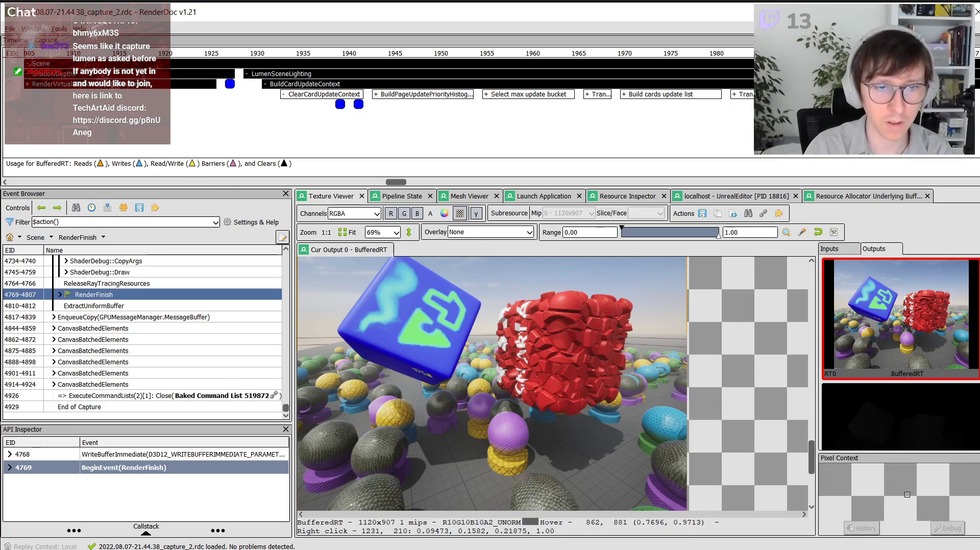
Step: Switch to Firefox and show the already open RenderDoc builds page
{"action": "key", "text": "alt+Tab"}
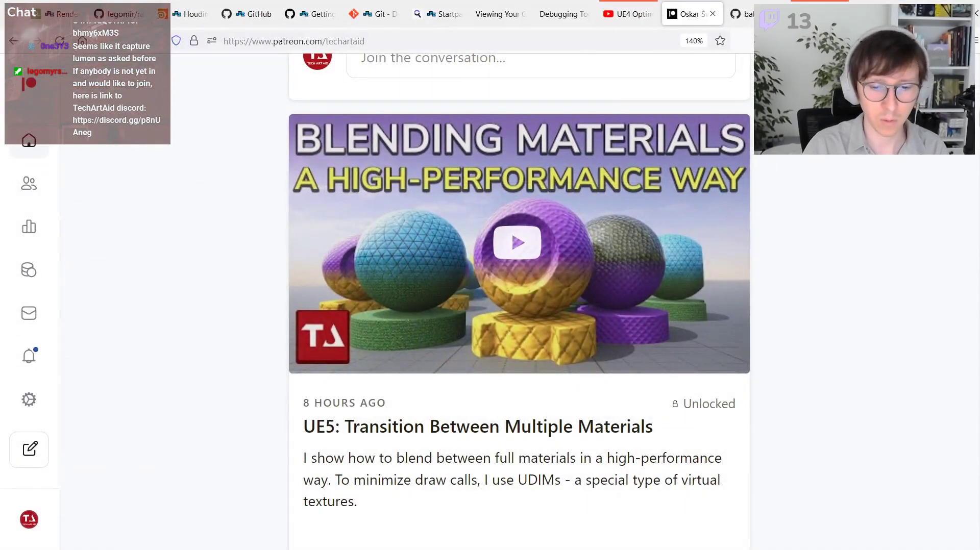
{"action": "left_click", "coordinate": [56, 13]}
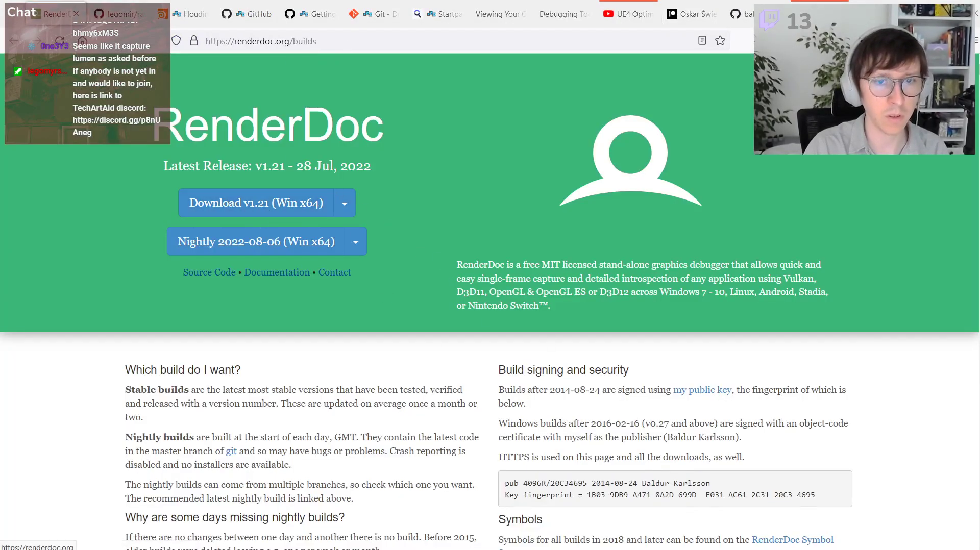
Step: Switch to Unreal Editor, look up "renderdoc" among the project's plugins, and return to the level viewport
{"action": "key", "text": "alt+Tab"}
{"action": "left_click", "coordinate": [78, 9]}
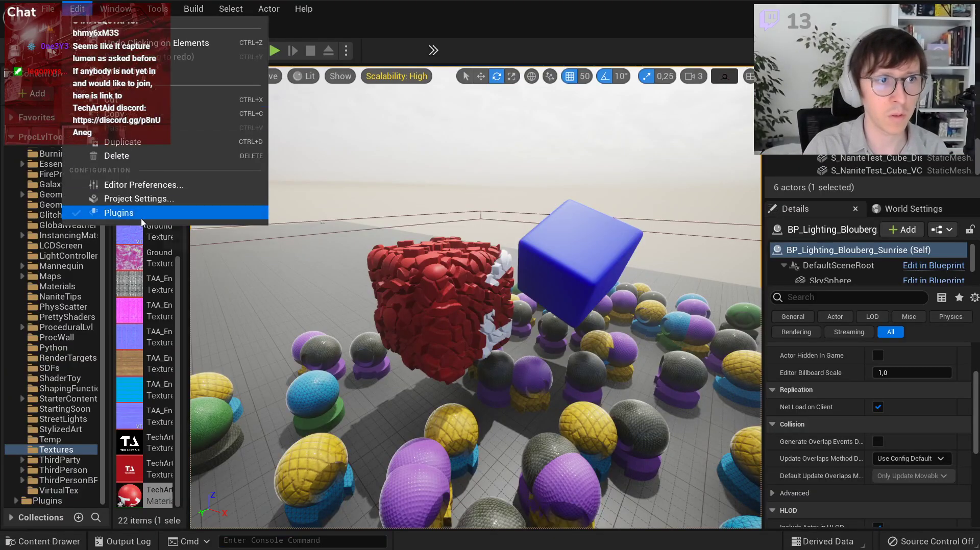
{"action": "left_click", "coordinate": [145, 212]}
{"action": "type", "text": "renderdoc"}
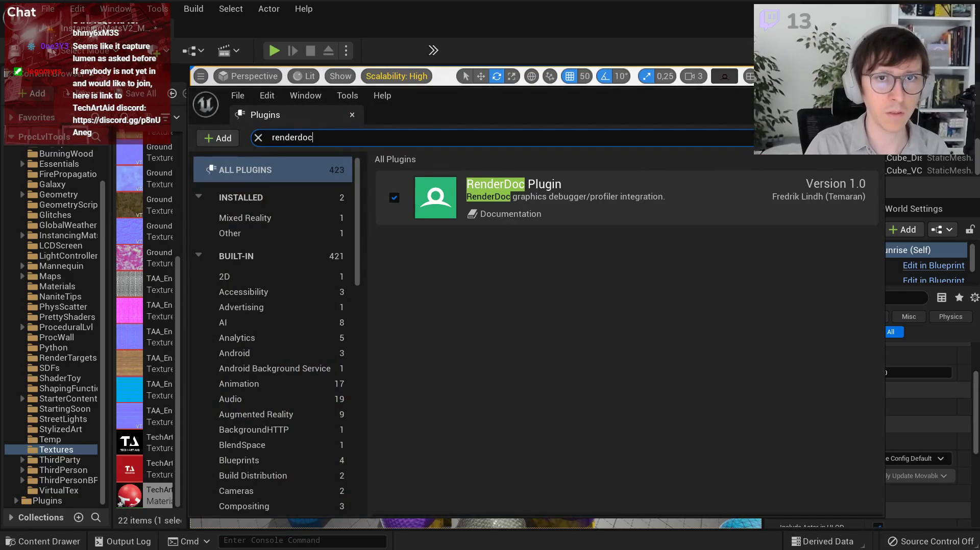
{"action": "left_click", "coordinate": [302, 540]}
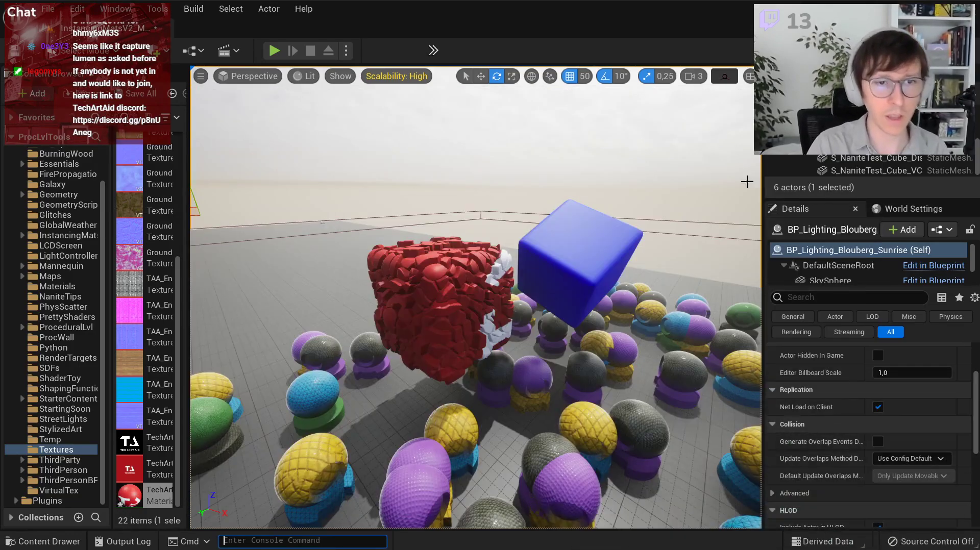
{"action": "left_click_drag", "start_coordinate": [555, 302], "coordinate": [627, 461]}
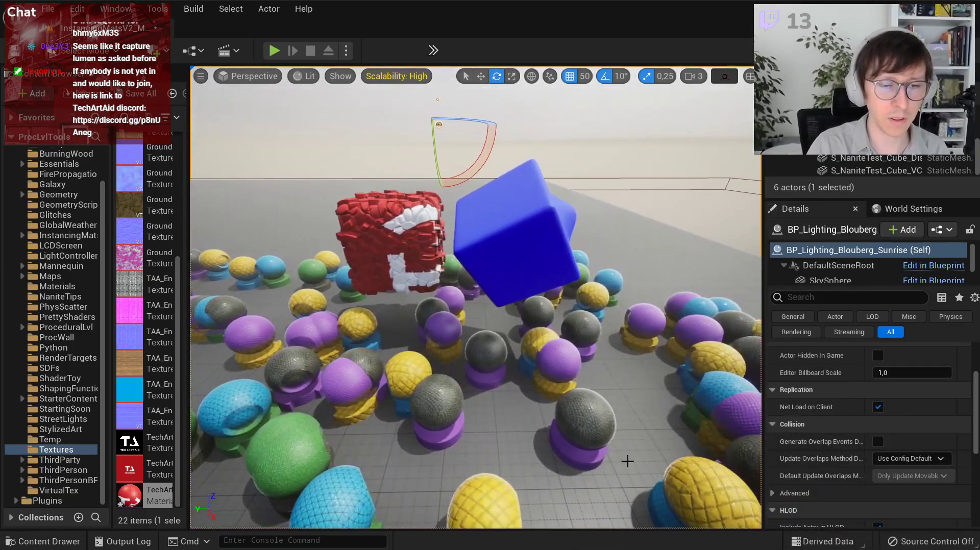
{"action": "key", "text": "alt+Tab"}
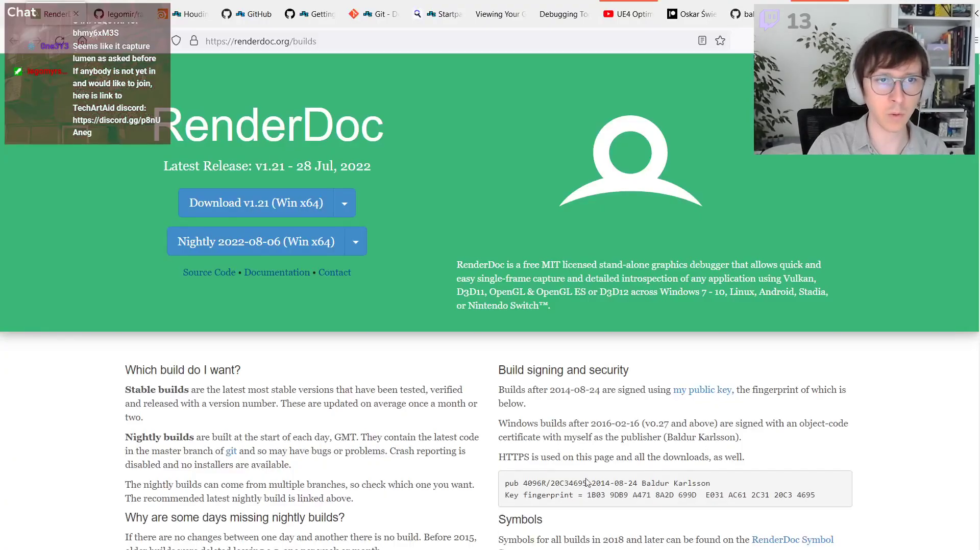
{"action": "key", "text": "alt+Tab"}
Step: Switch to Firefox, open patreon.com/techartaid in a new tab, and find the post "UE5: Transition Between Multiple Materials"
{"action": "key", "text": "alt+Tab"}
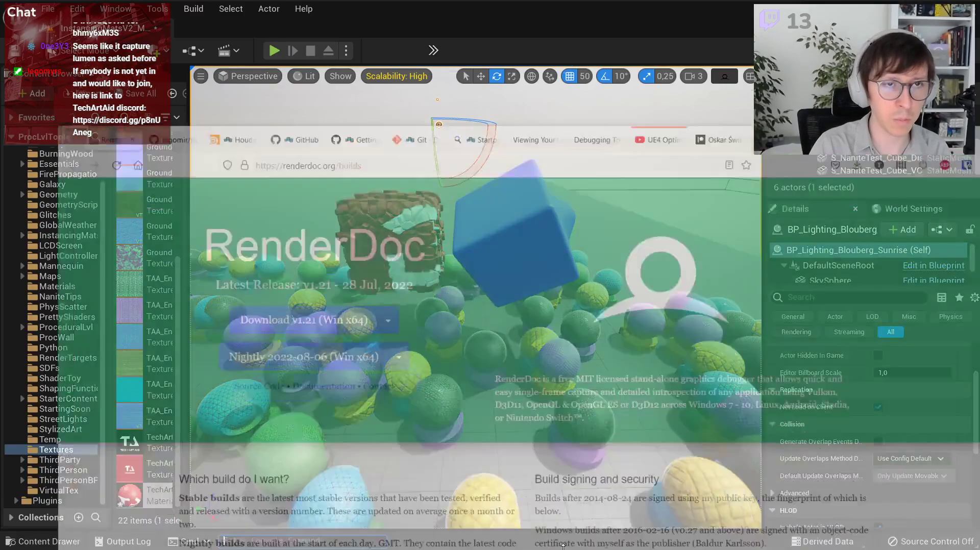
{"action": "key", "text": "ctrl+t"}
{"action": "type", "text": "por"}
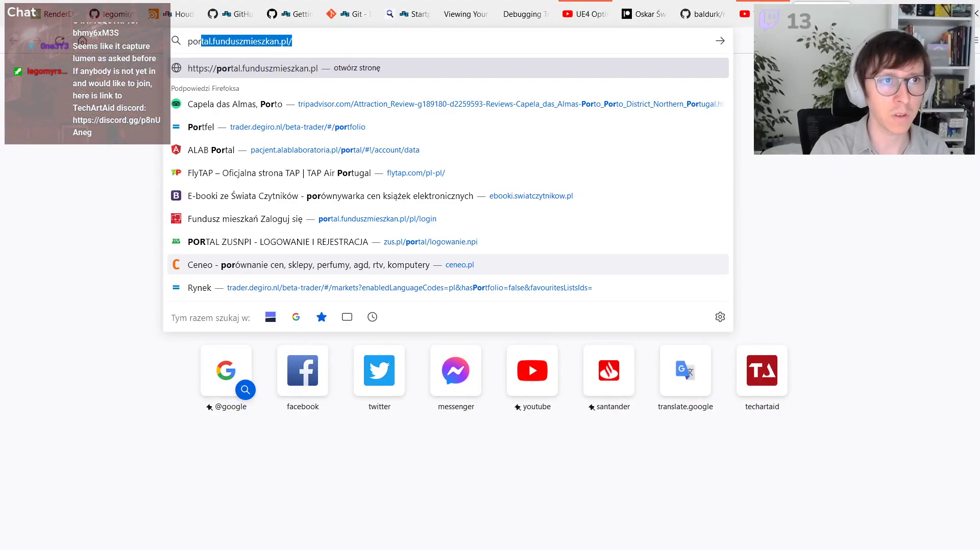
{"action": "type", "text": "tl"}
{"action": "key", "text": "BackSpace"}
{"action": "key", "text": "BackSpace"}
{"action": "key", "text": "BackSpace"}
{"action": "key", "text": "BackSpace"}
{"action": "type", "text": "a"}
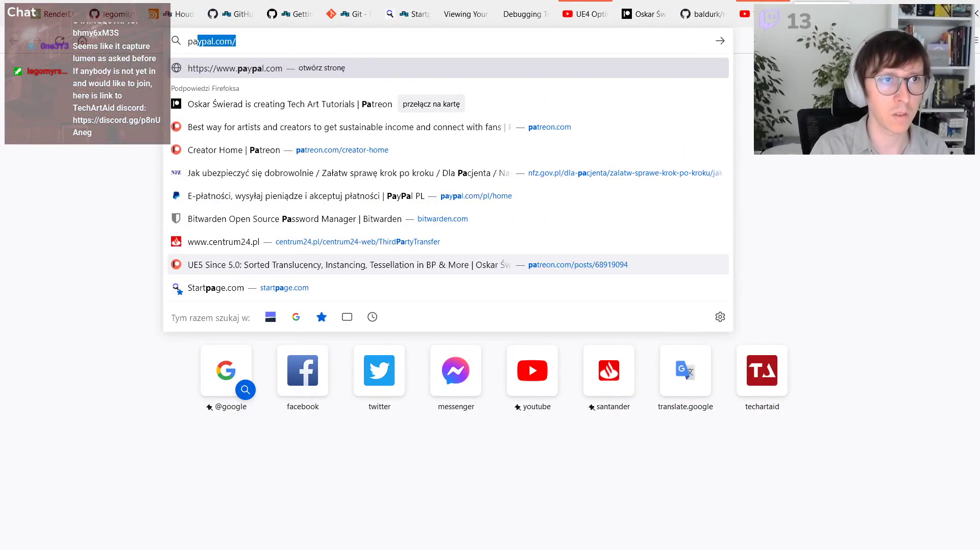
{"action": "type", "text": "treon.com/t"}
{"action": "key", "text": "Return"}
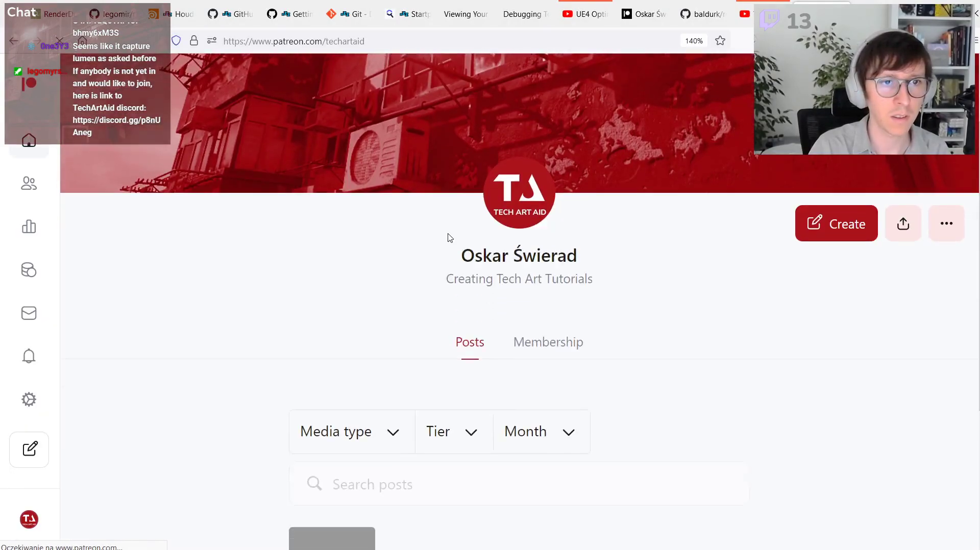
{"action": "scroll", "coordinate": [449, 238], "scroll_direction": "down", "scroll_amount": 3}
{"action": "scroll", "coordinate": [449, 237], "scroll_direction": "down", "scroll_amount": 6}
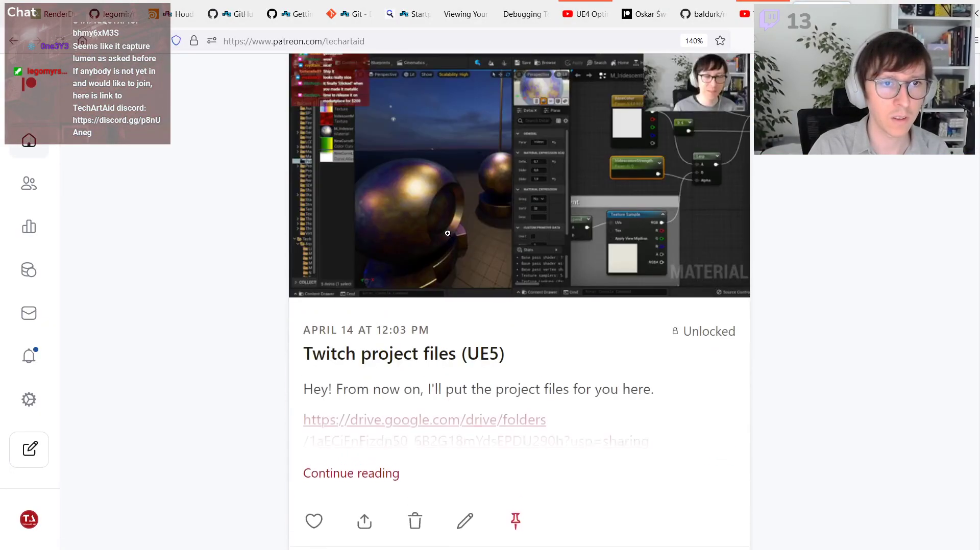
{"action": "scroll", "coordinate": [445, 232], "scroll_direction": "down", "scroll_amount": 7}
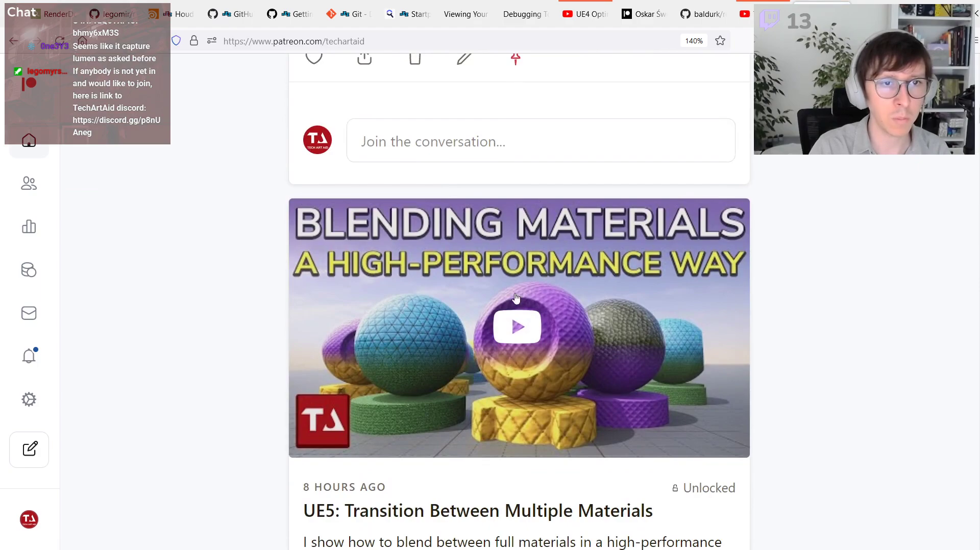
{"action": "scroll", "coordinate": [515, 298], "scroll_direction": "down", "scroll_amount": 2}
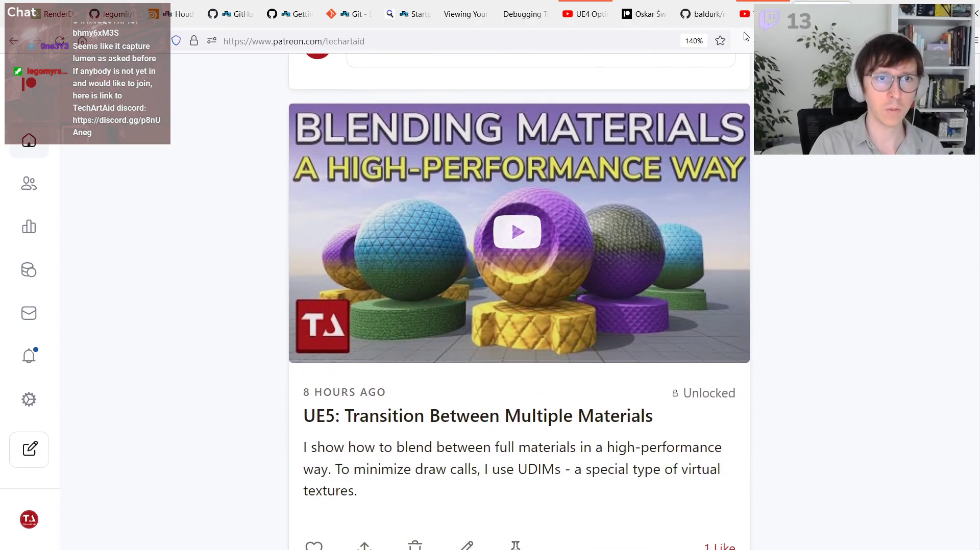
Step: Search the web in a new tab for "dissecting ue4 frame" and look through the results
{"action": "key", "text": "ctrl+t"}
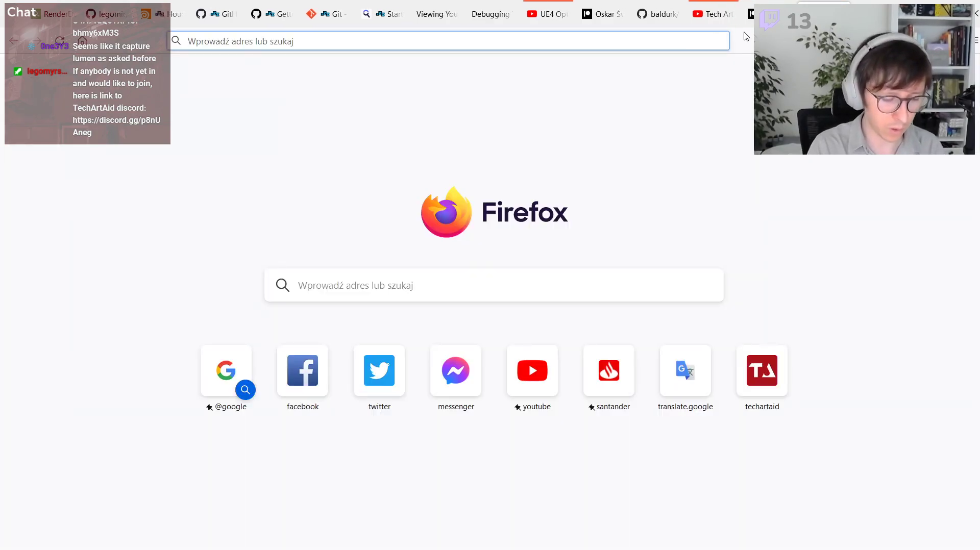
{"action": "type", "text": "ue4 frame"}
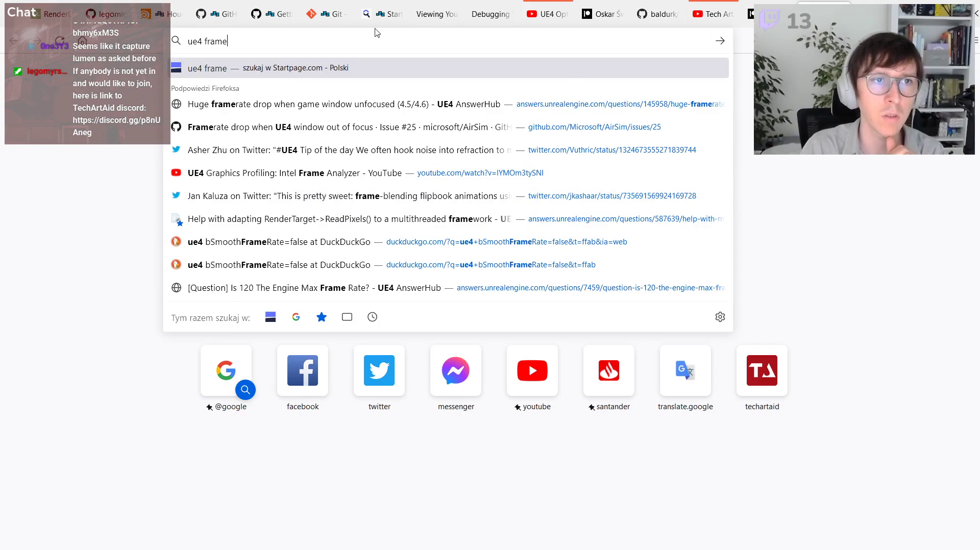
{"action": "key", "text": "ctrl+a"}
{"action": "type", "text": "disse"}
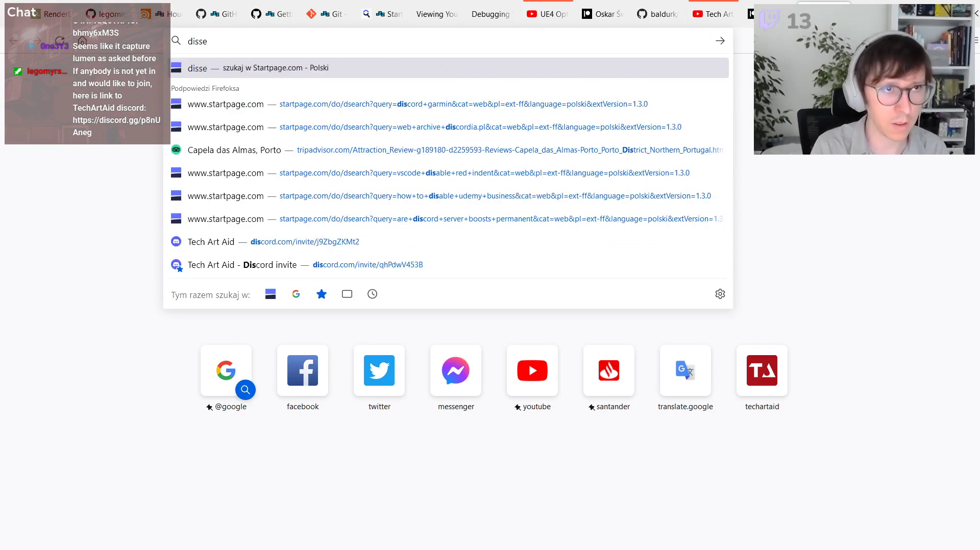
{"action": "type", "text": "cting ue4 frame"}
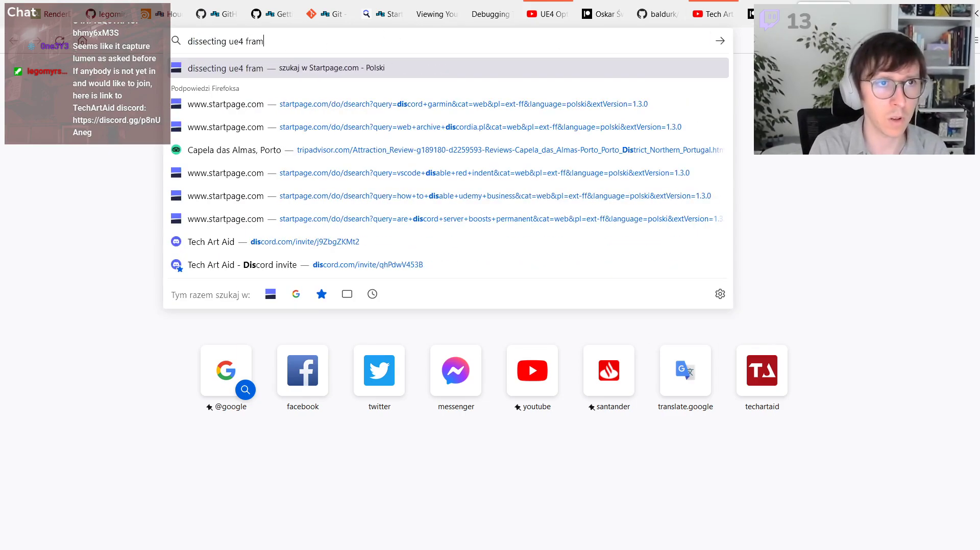
{"action": "key", "text": "Return"}
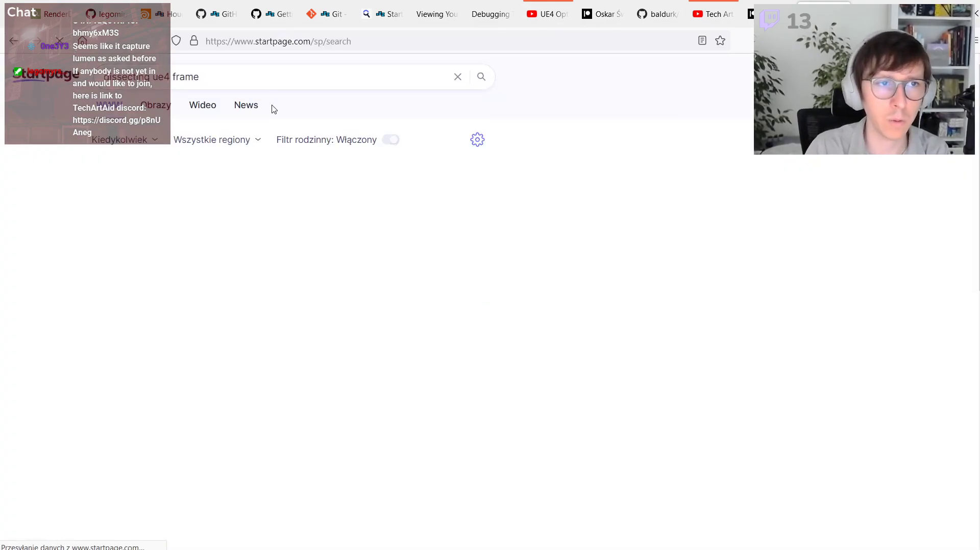
{"action": "scroll", "coordinate": [257, 126], "scroll_direction": "down", "scroll_amount": 2}
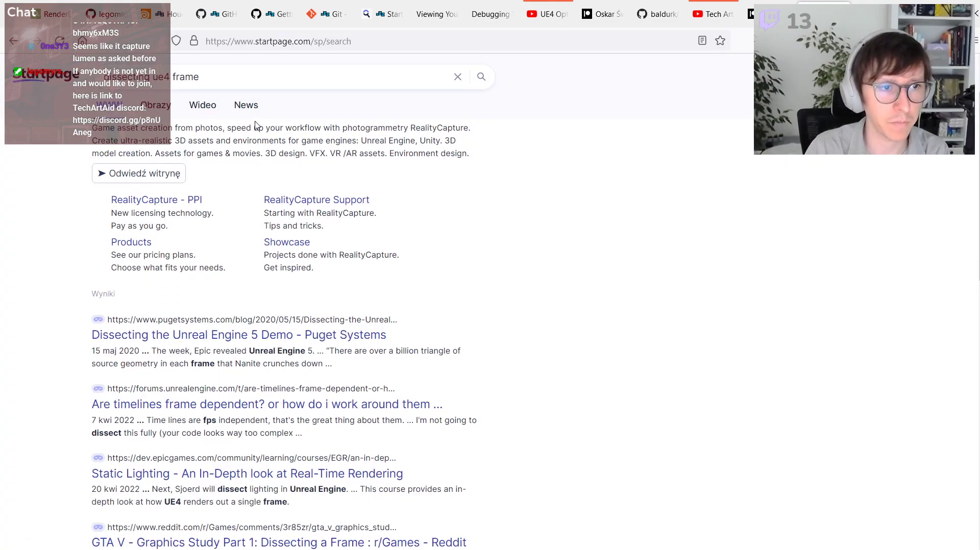
{"action": "scroll", "coordinate": [256, 125], "scroll_direction": "down", "scroll_amount": 4}
Step: Refine the web search to "dissecting ue4 frame rendering" and look through the results for a frame breakdown article
{"action": "left_click", "coordinate": [260, 72]}
{"action": "type", "text": "r"}
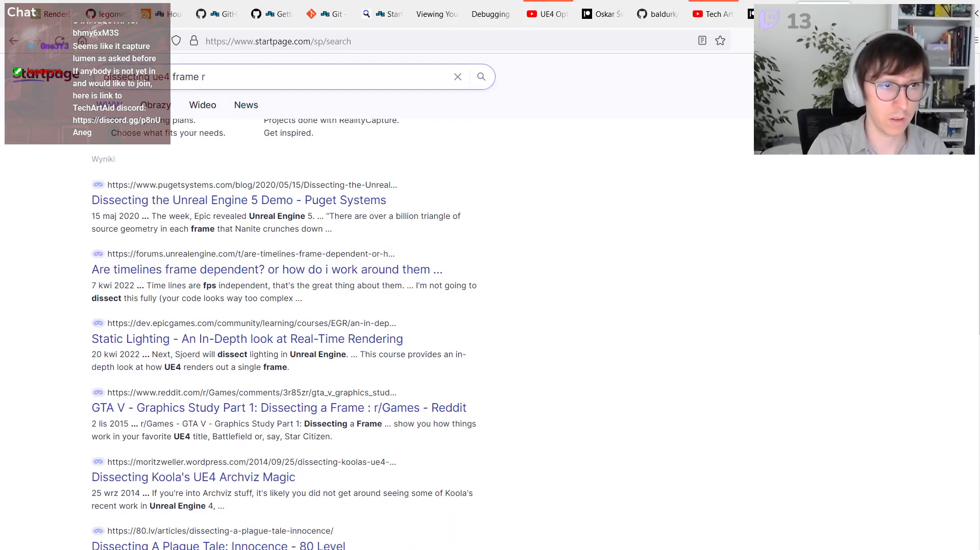
{"action": "type", "text": "endering"}
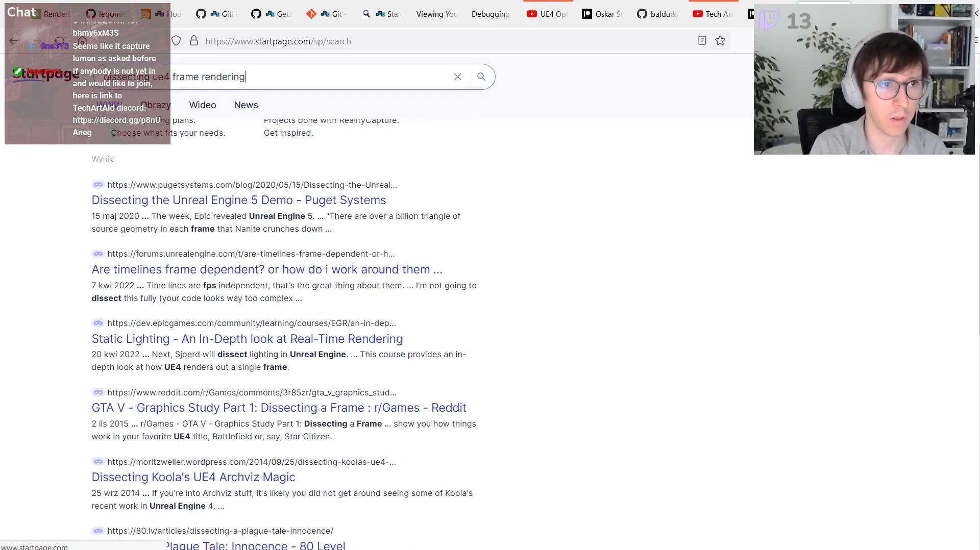
{"action": "key", "text": "Return"}
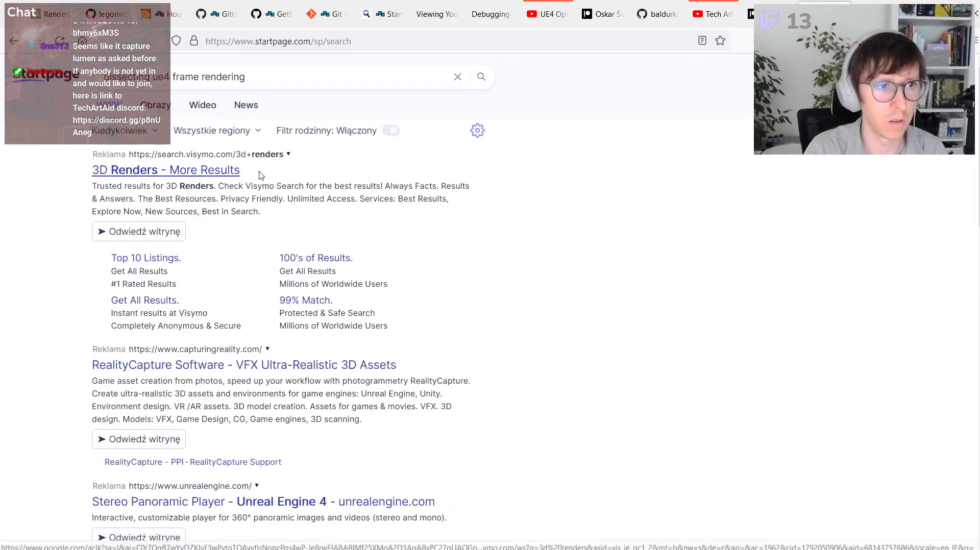
{"action": "scroll", "coordinate": [260, 177], "scroll_direction": "down", "scroll_amount": 8}
{"action": "scroll", "coordinate": [261, 177], "scroll_direction": "down", "scroll_amount": 4}
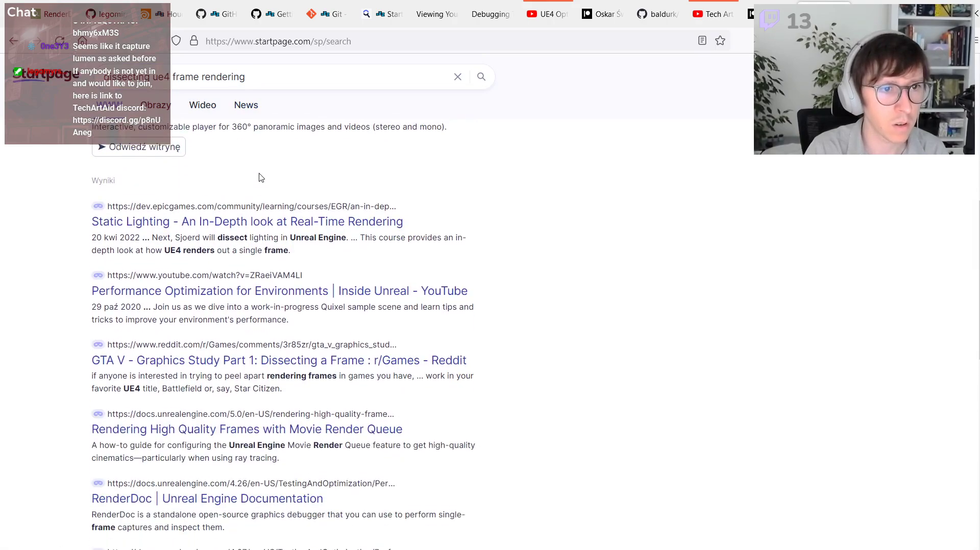
{"action": "scroll", "coordinate": [260, 177], "scroll_direction": "down", "scroll_amount": 4}
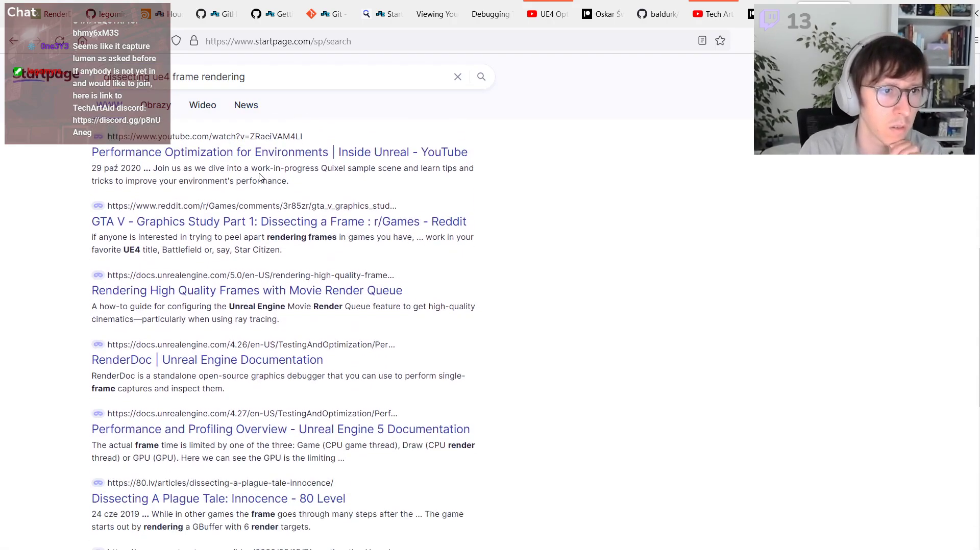
{"action": "scroll", "coordinate": [260, 176], "scroll_direction": "down", "scroll_amount": 6}
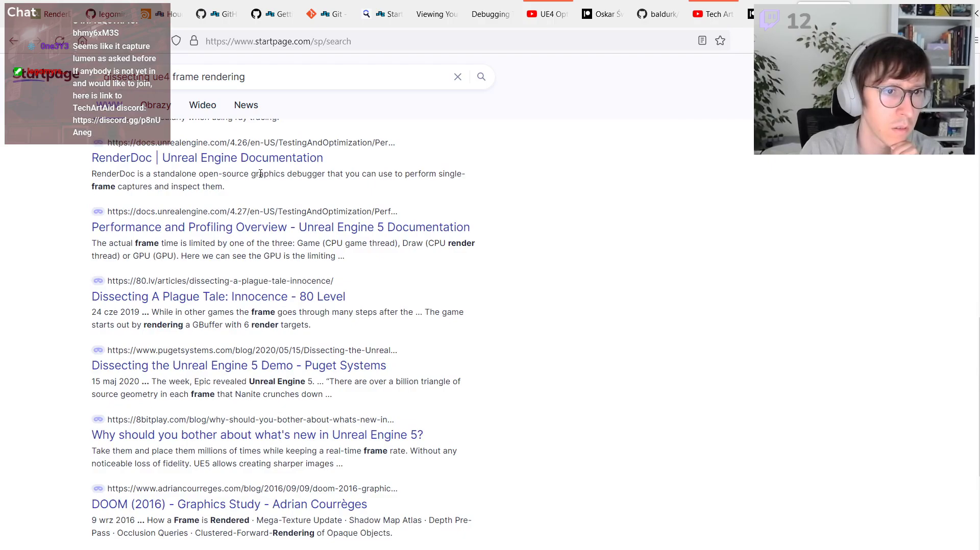
Step: Look through the search results and open the "DOOM (2016) - Graphics Study" article in a new tab
{"action": "scroll", "coordinate": [261, 174], "scroll_direction": "down", "scroll_amount": 4}
{"action": "scroll", "coordinate": [260, 174], "scroll_direction": "up", "scroll_amount": 12}
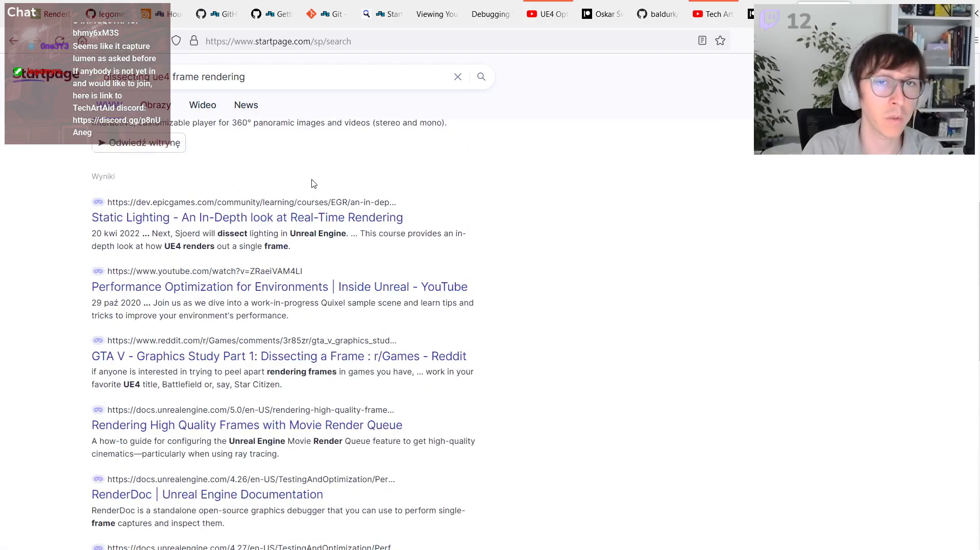
{"action": "scroll", "coordinate": [305, 180], "scroll_direction": "down", "scroll_amount": 6}
{"action": "scroll", "coordinate": [303, 179], "scroll_direction": "down", "scroll_amount": 10}
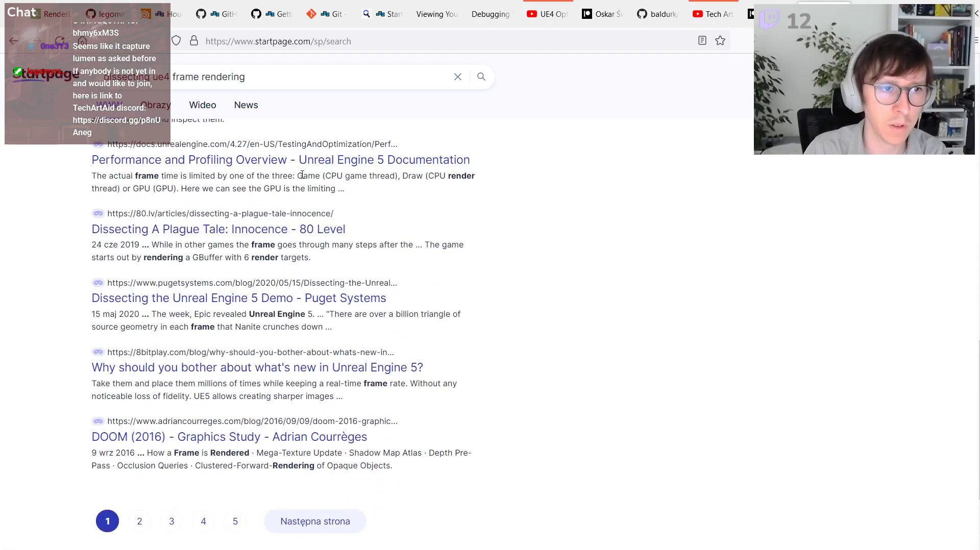
{"action": "middle_click", "coordinate": [133, 444]}
{"action": "scroll", "coordinate": [134, 445], "scroll_direction": "up", "scroll_amount": 10}
{"action": "scroll", "coordinate": [133, 446], "scroll_direction": "up", "scroll_amount": 10}
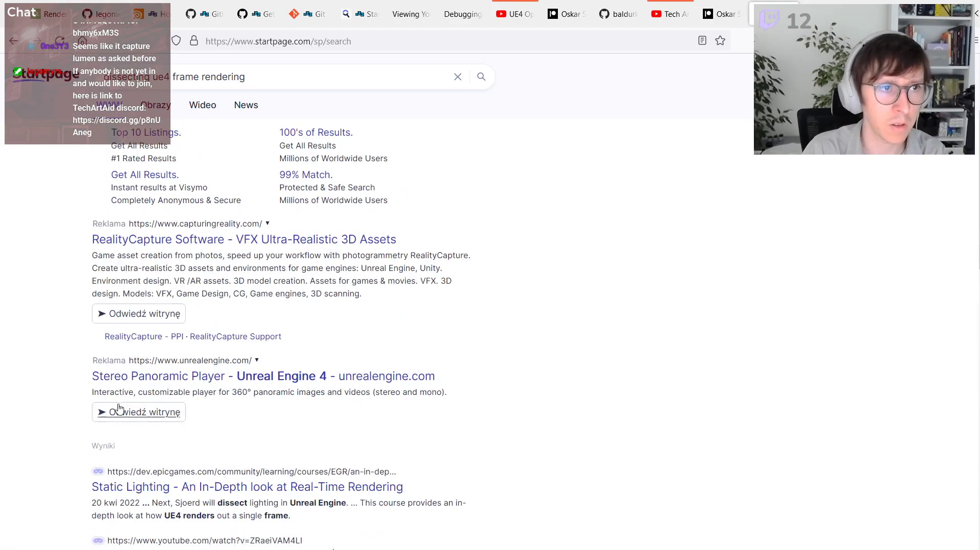
{"action": "scroll", "coordinate": [571, 174], "scroll_direction": "down", "scroll_amount": 8}
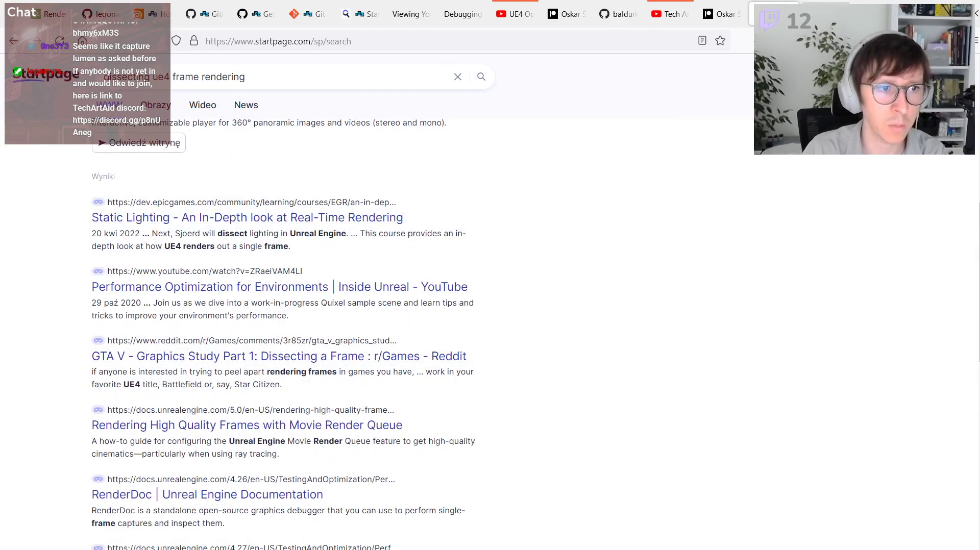
{"action": "left_click", "coordinate": [819, 14]}
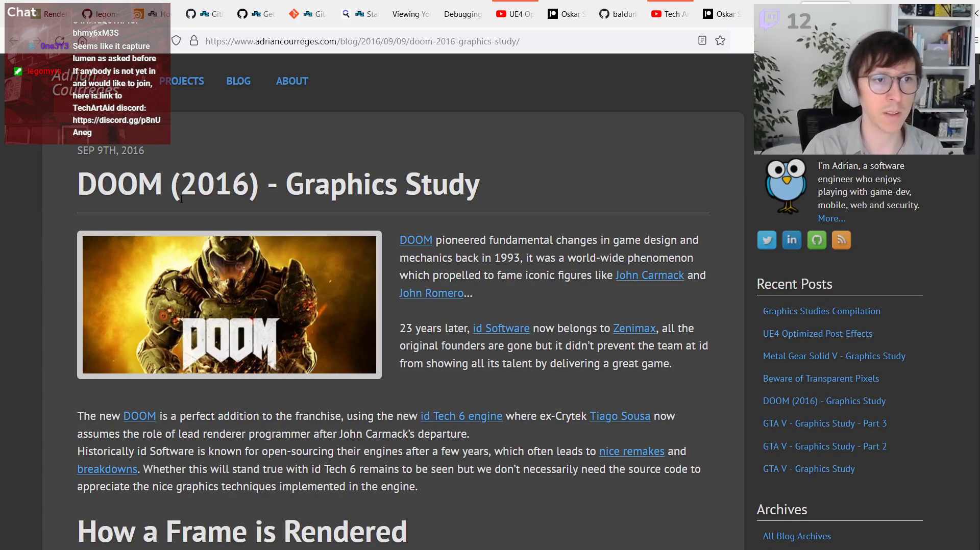
Step: Skim the article's frame breakdown from the mega-texture update to clustered forward rendering of opaque objects, and select the page address
{"action": "scroll", "coordinate": [181, 199], "scroll_direction": "down", "scroll_amount": 20}
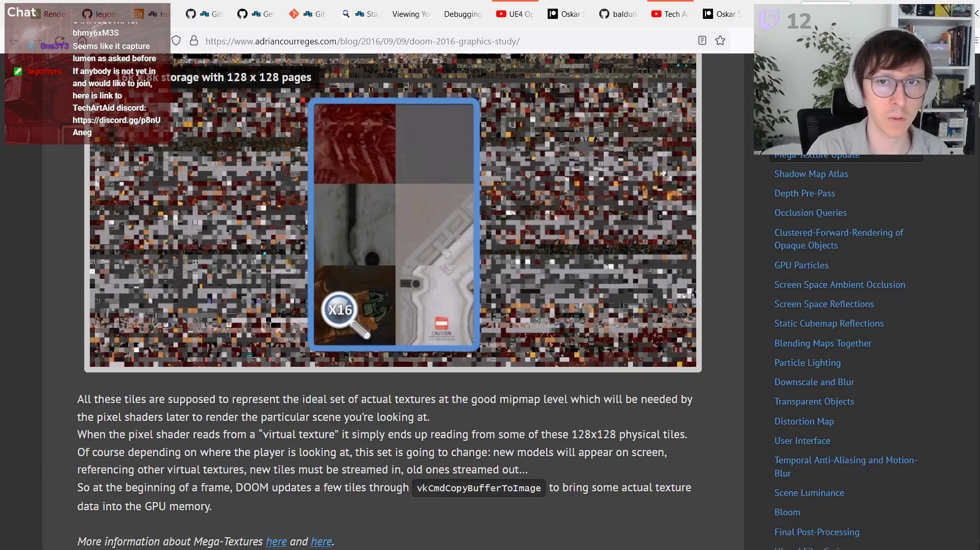
{"action": "scroll", "coordinate": [388, 301], "scroll_direction": "down", "scroll_amount": 15}
{"action": "scroll", "coordinate": [388, 301], "scroll_direction": "up", "scroll_amount": 7}
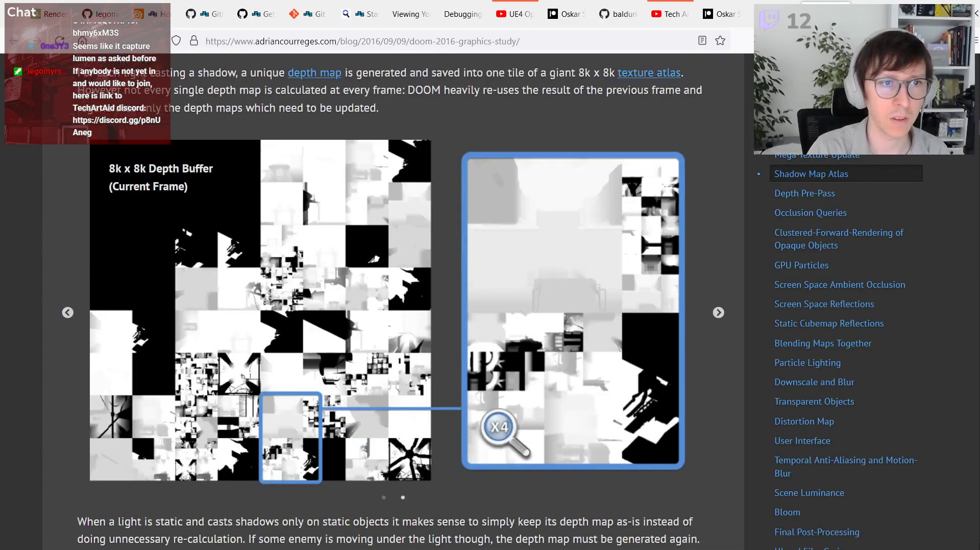
{"action": "scroll", "coordinate": [388, 301], "scroll_direction": "down", "scroll_amount": 10}
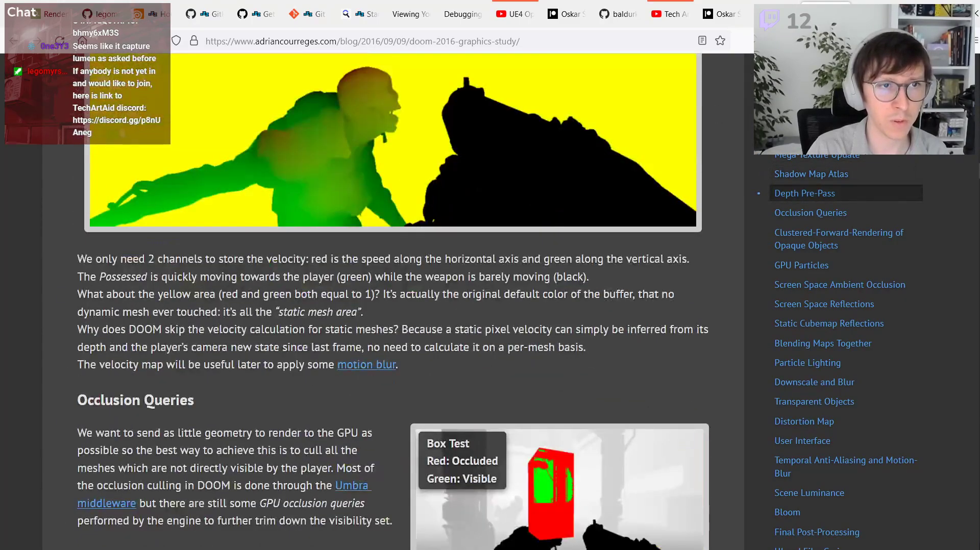
{"action": "scroll", "coordinate": [977, 202], "scroll_direction": "down", "scroll_amount": 15}
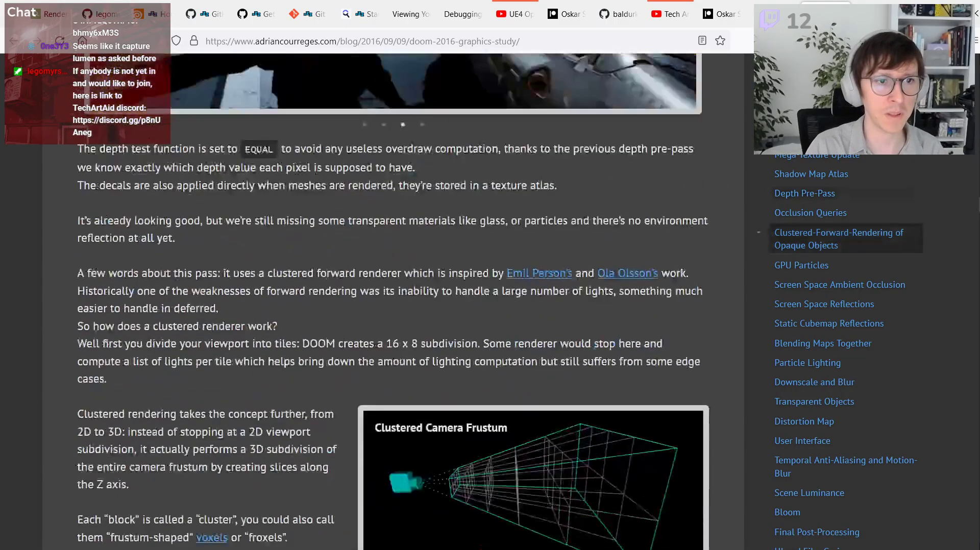
{"action": "scroll", "coordinate": [977, 202], "scroll_direction": "up", "scroll_amount": 5}
{"action": "scroll", "coordinate": [977, 202], "scroll_direction": "up", "scroll_amount": 3}
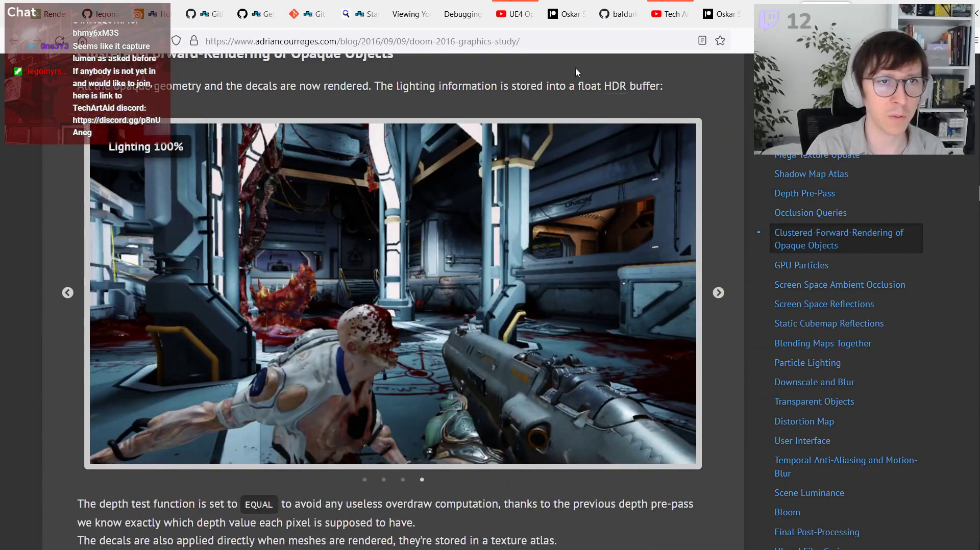
{"action": "left_click", "coordinate": [575, 40]}
Step: Skim the passes from Screen Space Reflections to Transparent Objects, return to the article's beginning, and switch to Unreal Editor
{"action": "scroll", "coordinate": [729, 154], "scroll_direction": "down", "scroll_amount": 15}
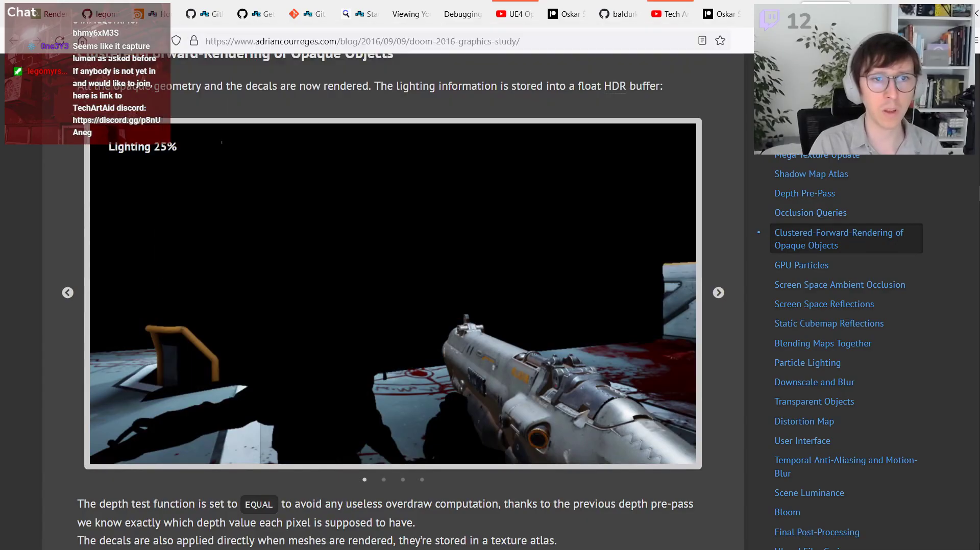
{"action": "scroll", "coordinate": [393, 301], "scroll_direction": "down", "scroll_amount": 15}
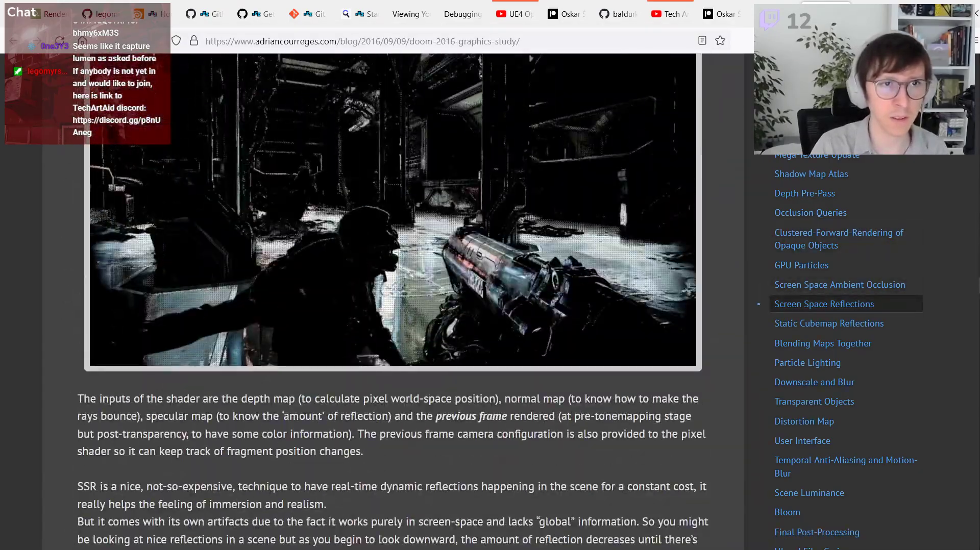
{"action": "scroll", "coordinate": [393, 302], "scroll_direction": "down", "scroll_amount": 10}
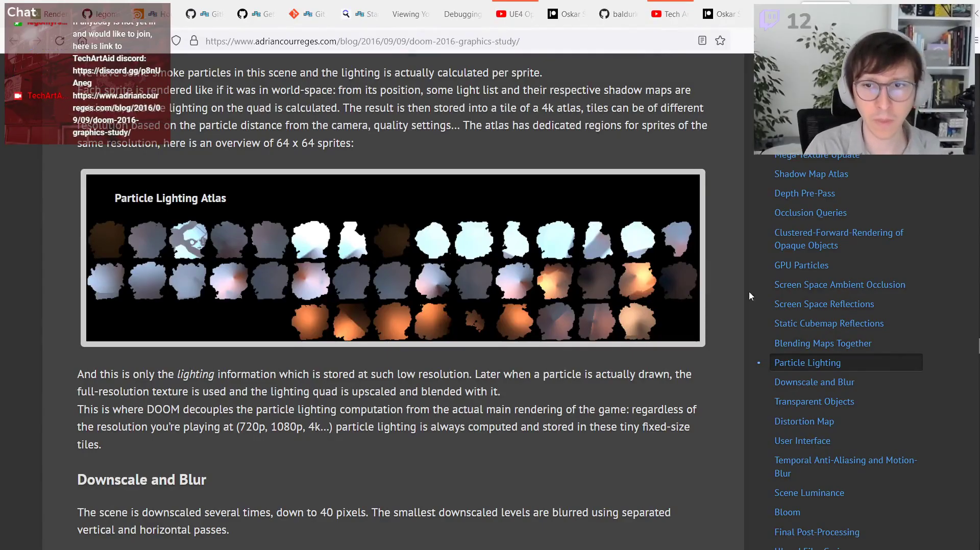
{"action": "scroll", "coordinate": [393, 301], "scroll_direction": "down", "scroll_amount": 5}
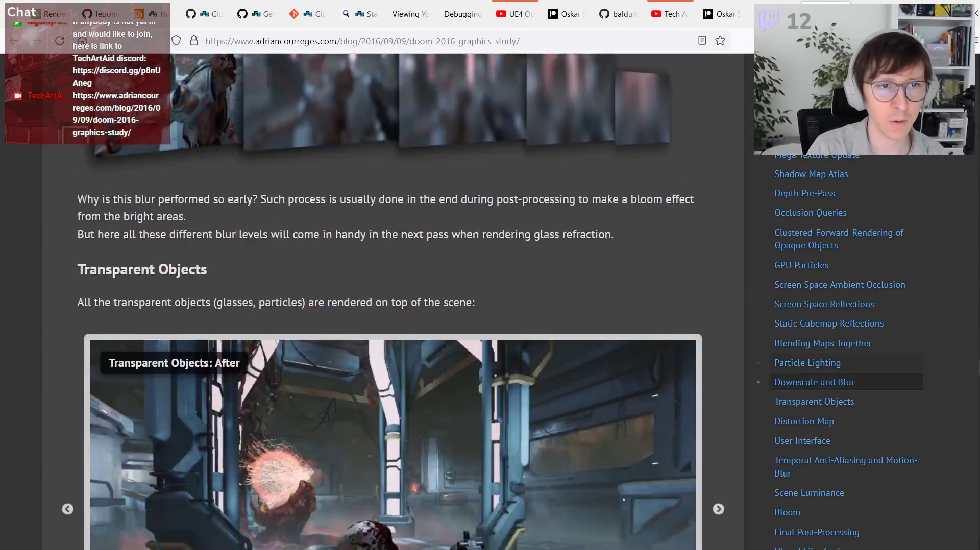
{"action": "scroll", "coordinate": [393, 301], "scroll_direction": "up", "scroll_amount": 20}
{"action": "left_click_drag", "start_coordinate": [977, 117], "coordinate": [976, 69]}
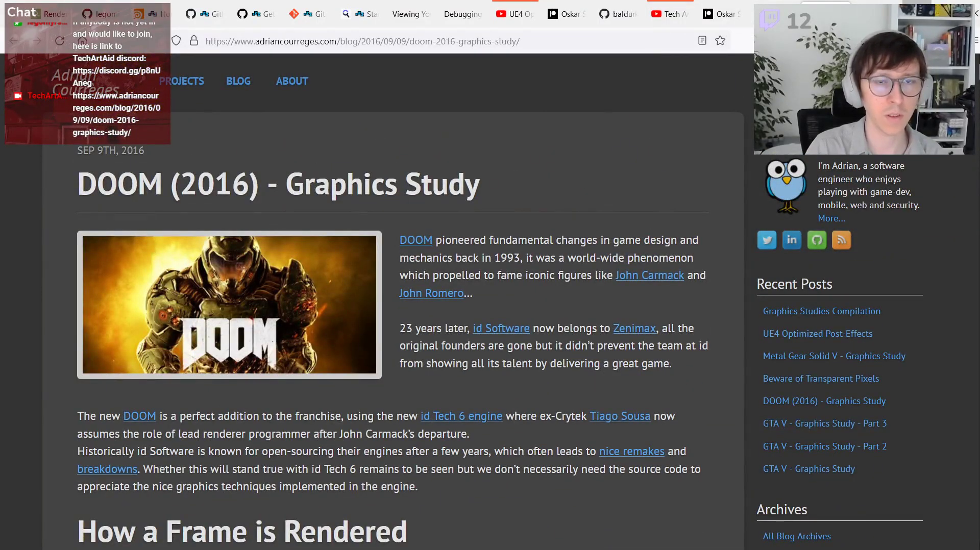
{"action": "key", "text": "alt+Tab"}
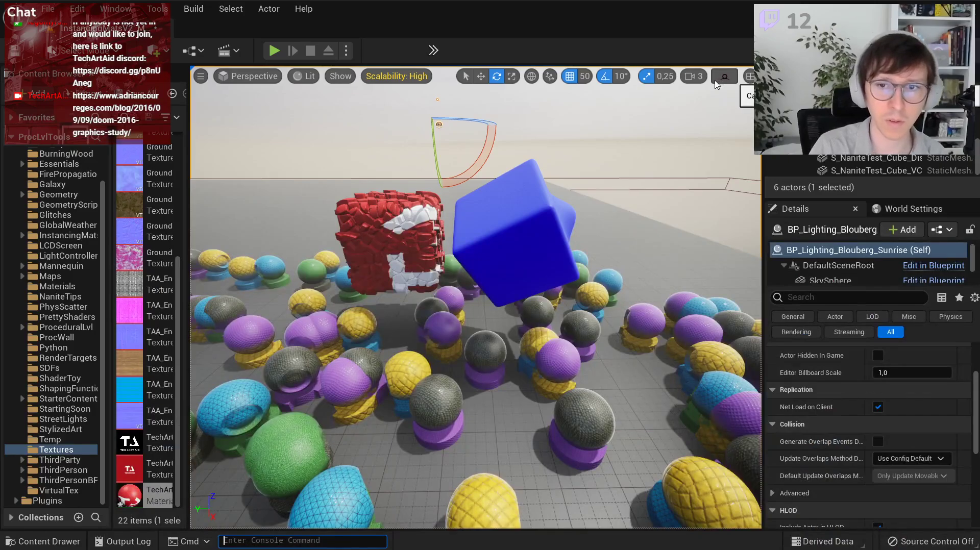